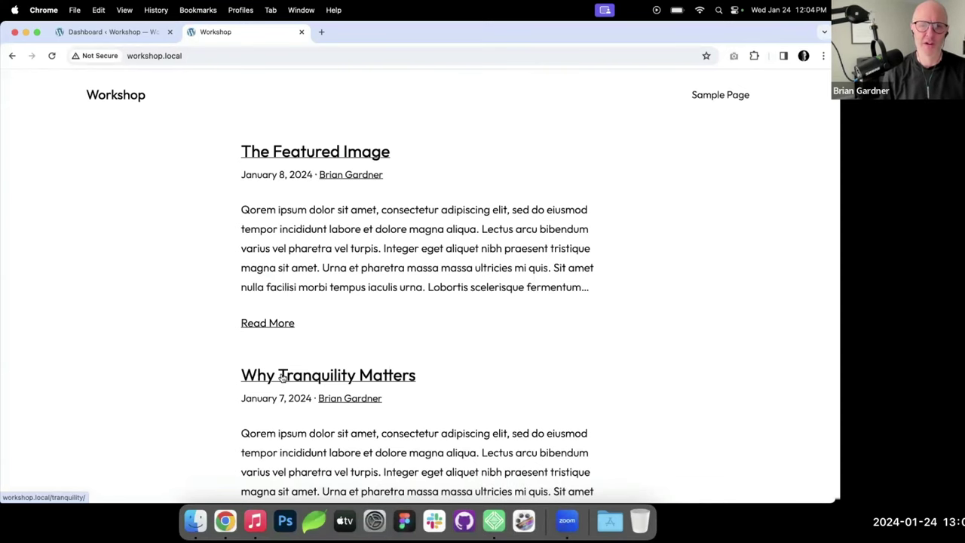
Step: Look over the blog posts on the live home page, the admin list of pages and the published Sample Page
scroll(282, 377, down, 1)
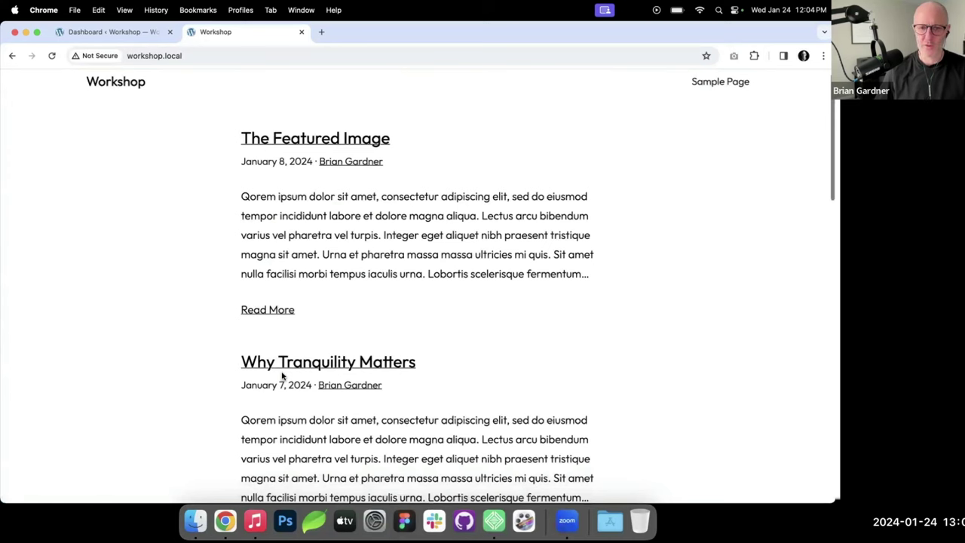
scroll(168, 340, up, 1)
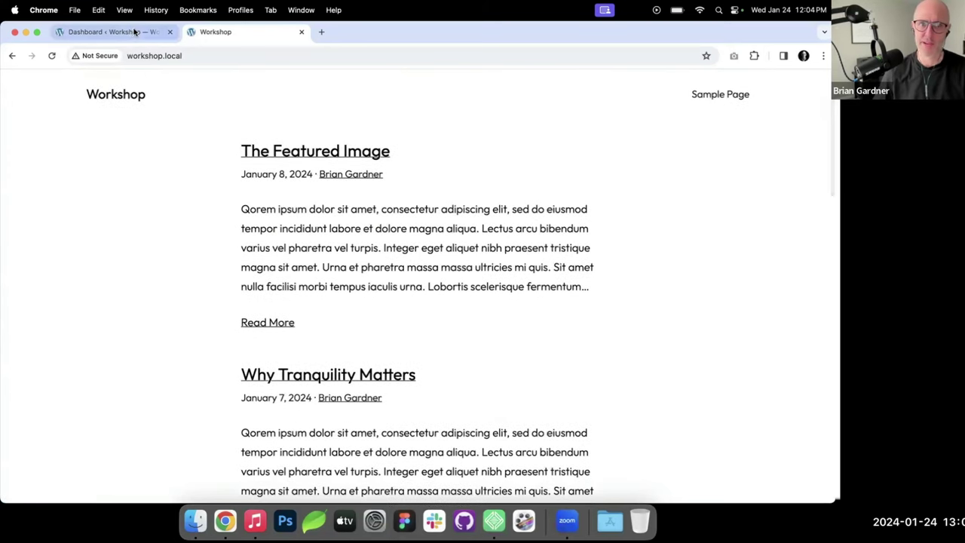
click(132, 32)
click(31, 204)
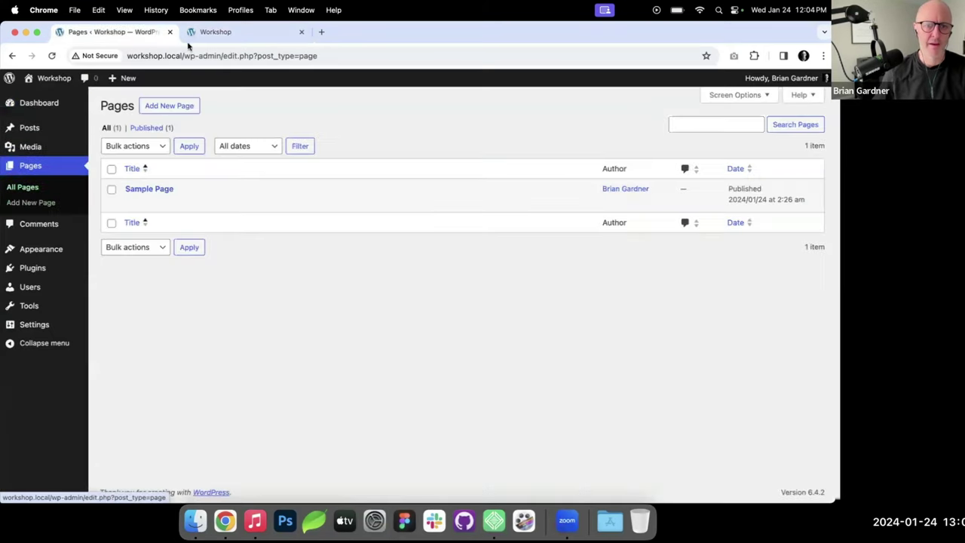
click(215, 32)
scroll(391, 185, down, 12)
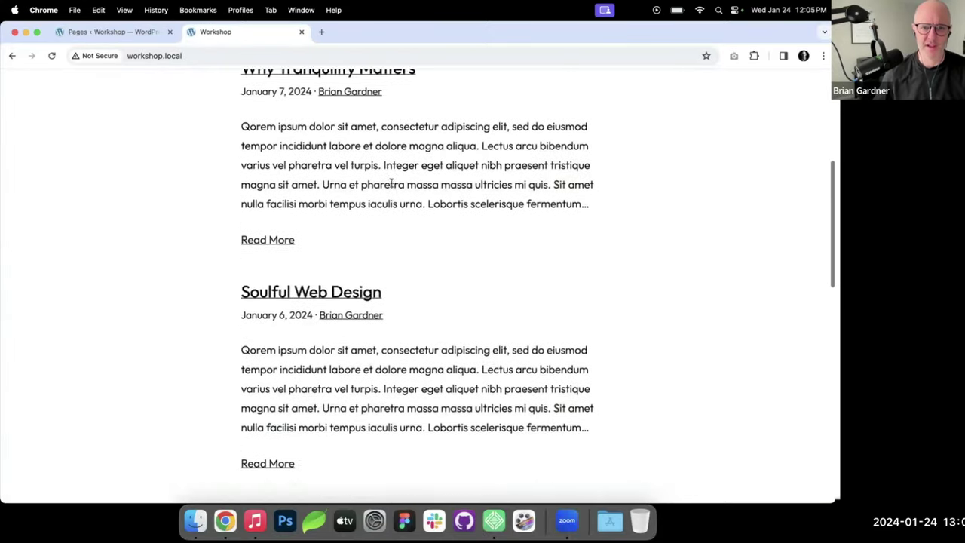
scroll(391, 183, up, 10)
scroll(391, 183, up, 3)
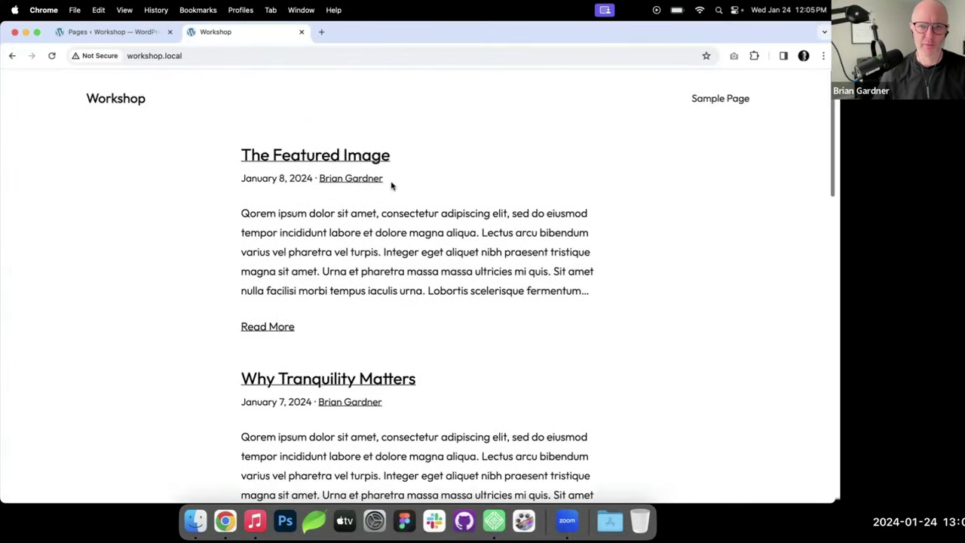
click(699, 98)
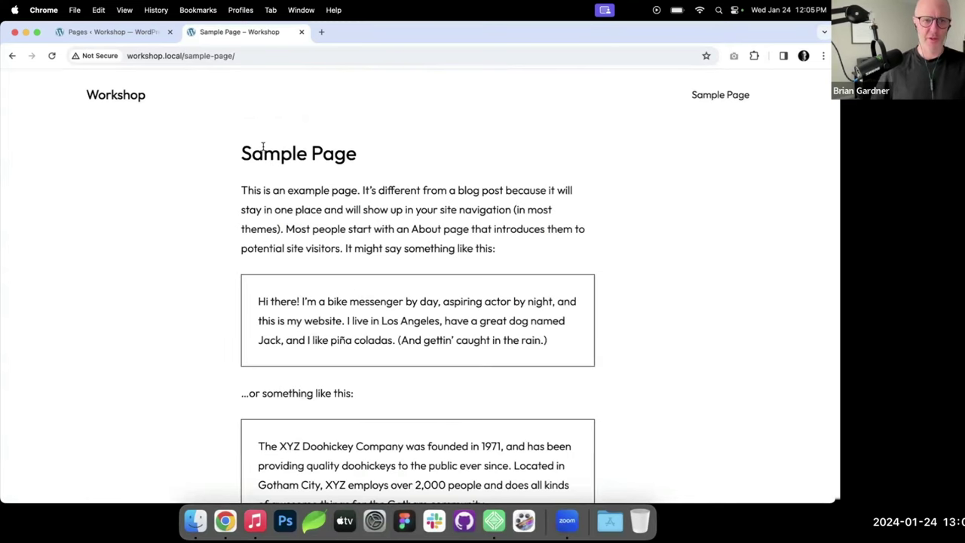
Step: Move the Sample Page to the trash and permanently delete it from there
click(140, 34)
mouse_move(138, 188)
click(188, 203)
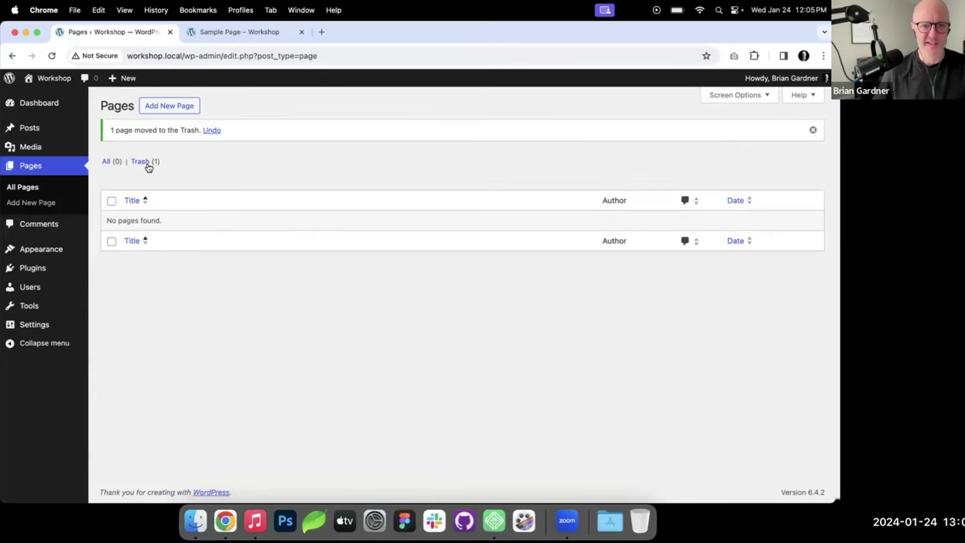
click(147, 163)
click(190, 202)
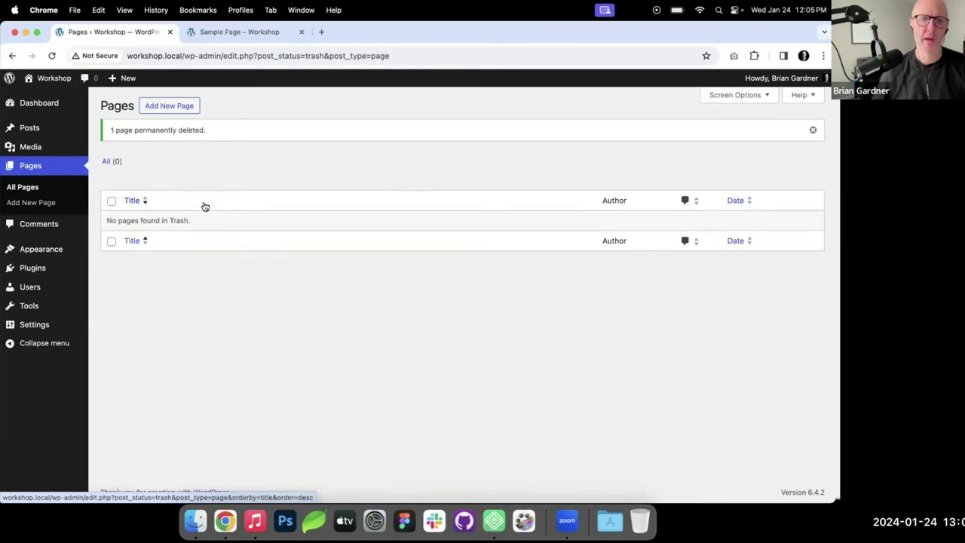
Step: Create a new page titled "About" with no content, publish it and dismiss the publishing confirmation
click(174, 108)
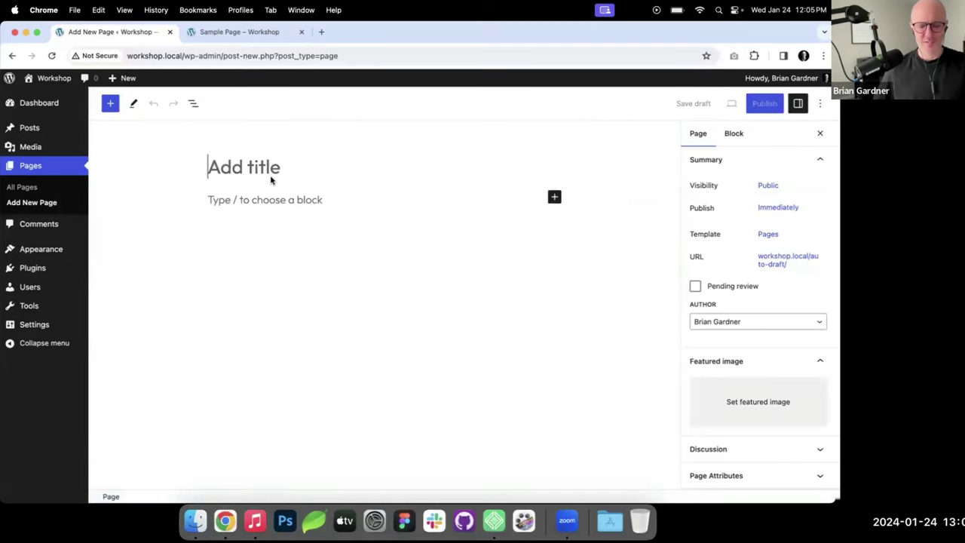
text(About)
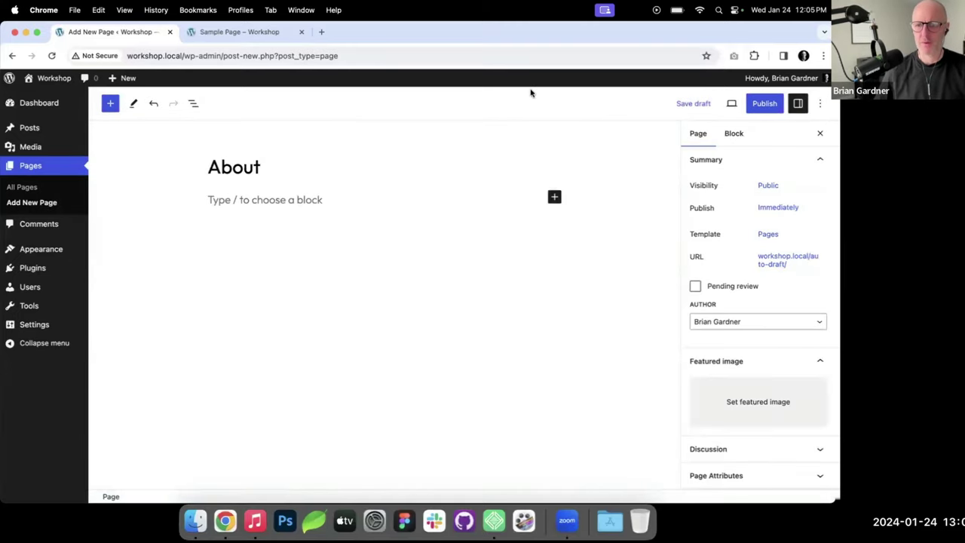
click(763, 103)
click(739, 103)
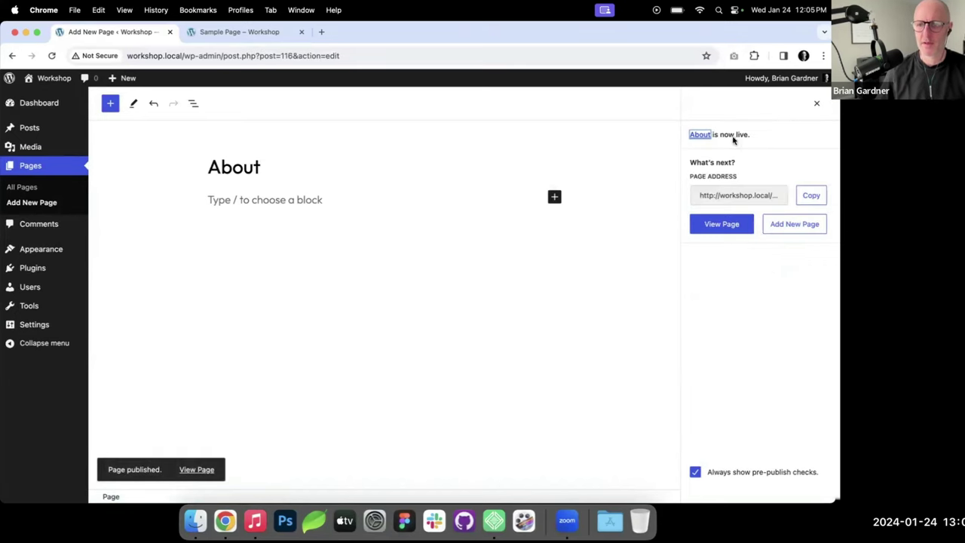
click(746, 359)
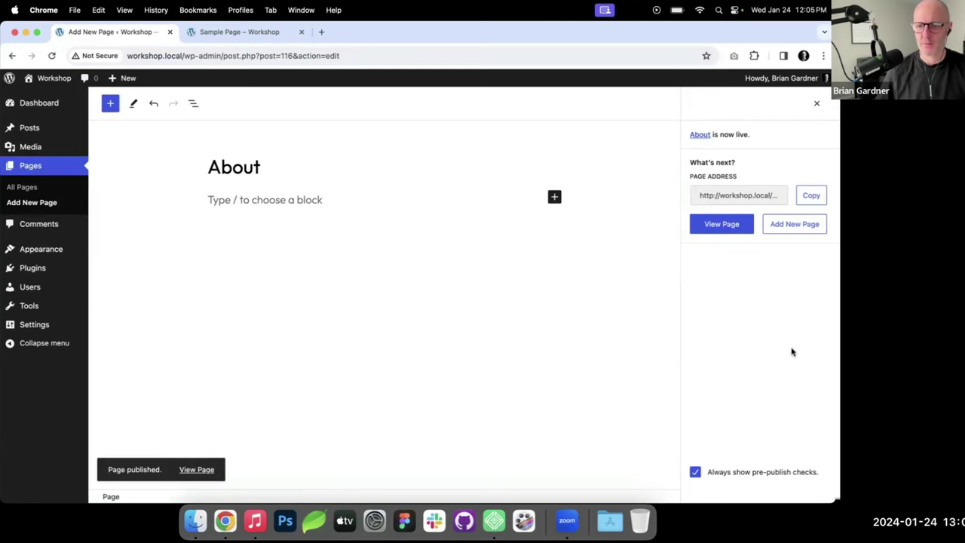
click(816, 106)
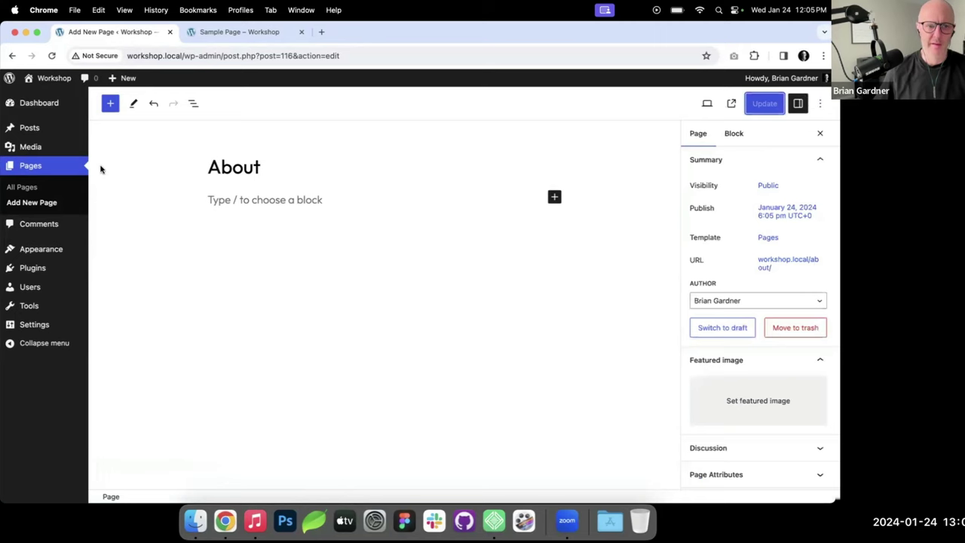
Step: Add a new page titled "Services" with no content and publish it
click(34, 166)
click(169, 106)
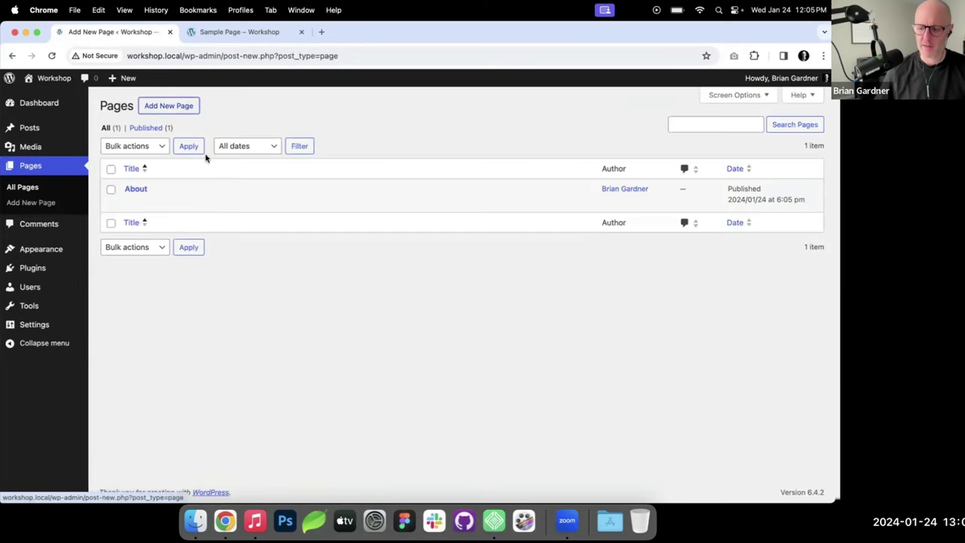
text(Services)
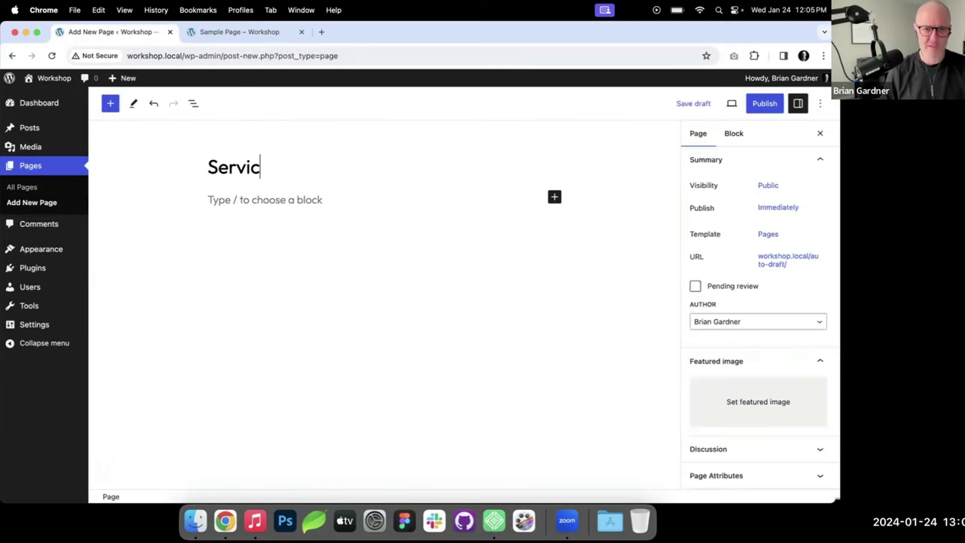
click(764, 103)
click(724, 103)
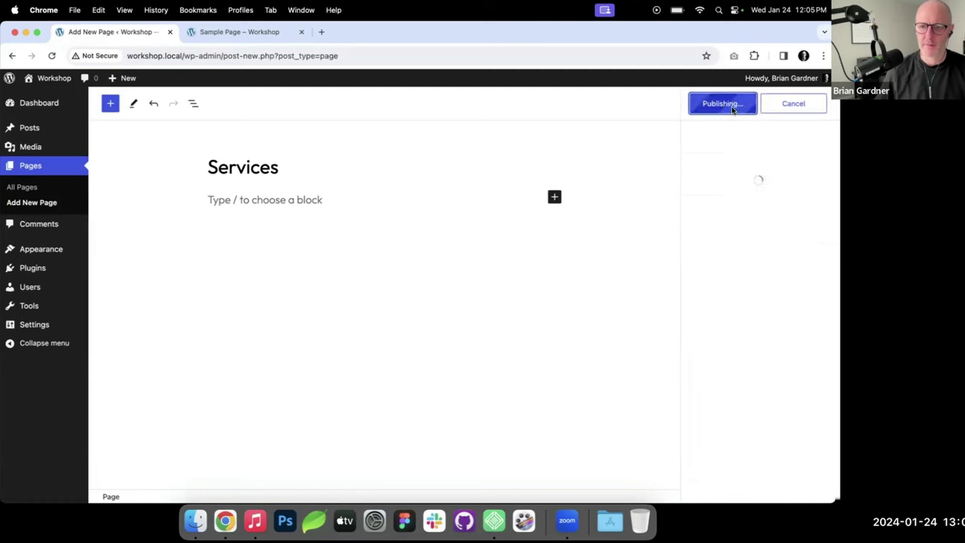
Step: Add a new page titled "Portfolio" with no content and publish it
click(53, 203)
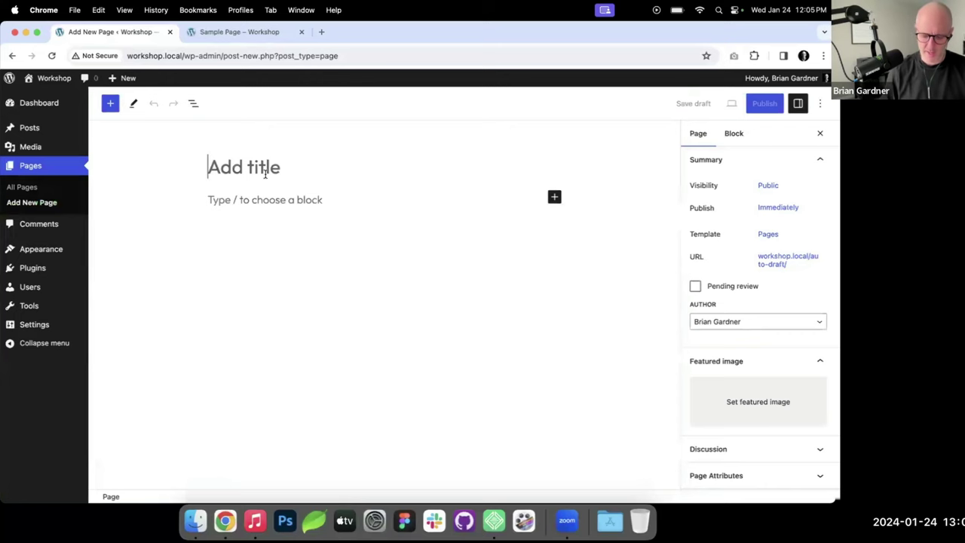
text(Portfolio)
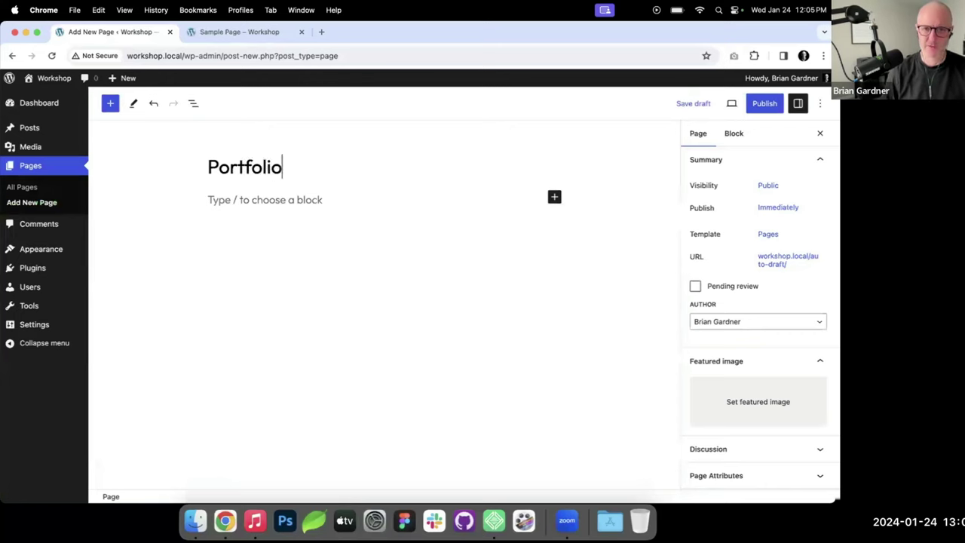
click(763, 104)
click(722, 102)
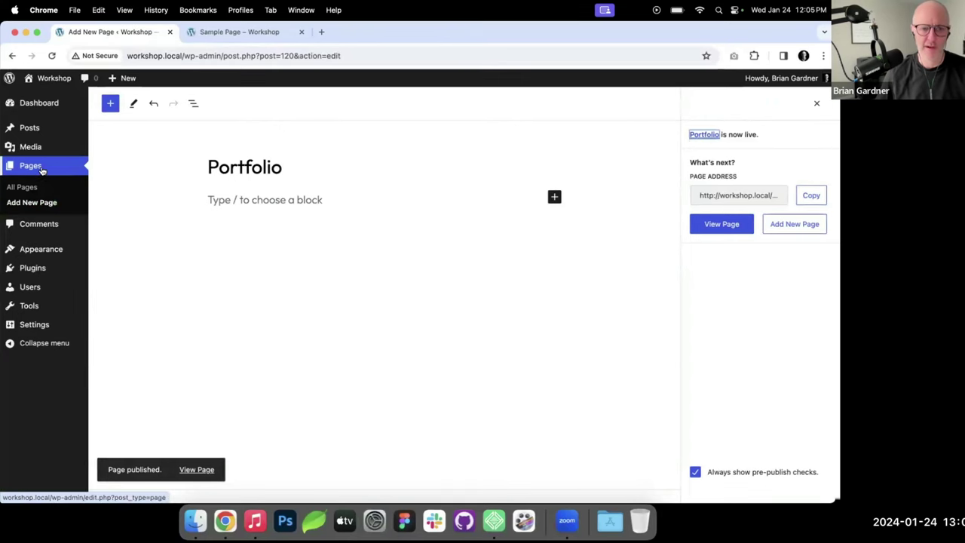
Step: Add a new page titled "Contact" with no content and publish it
click(45, 203)
text(Contact)
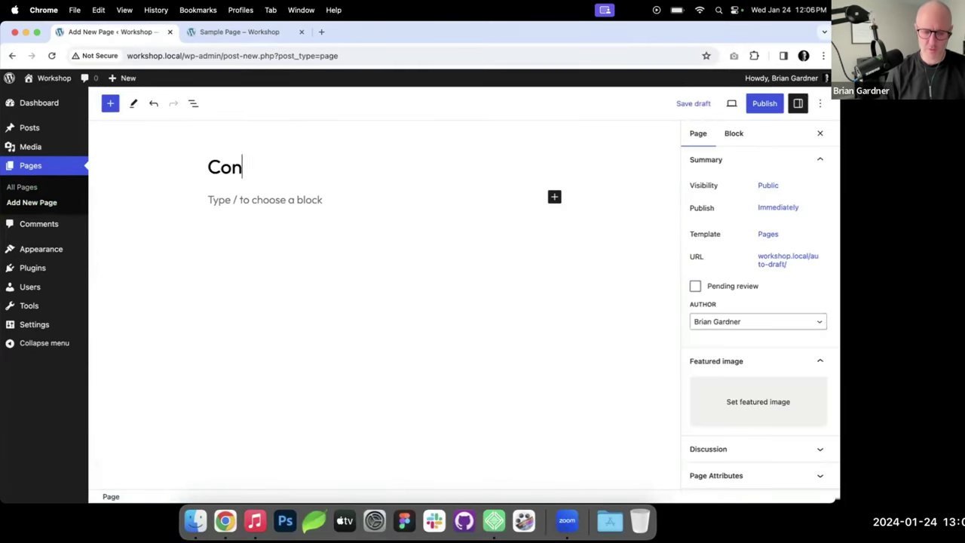
click(755, 105)
click(751, 107)
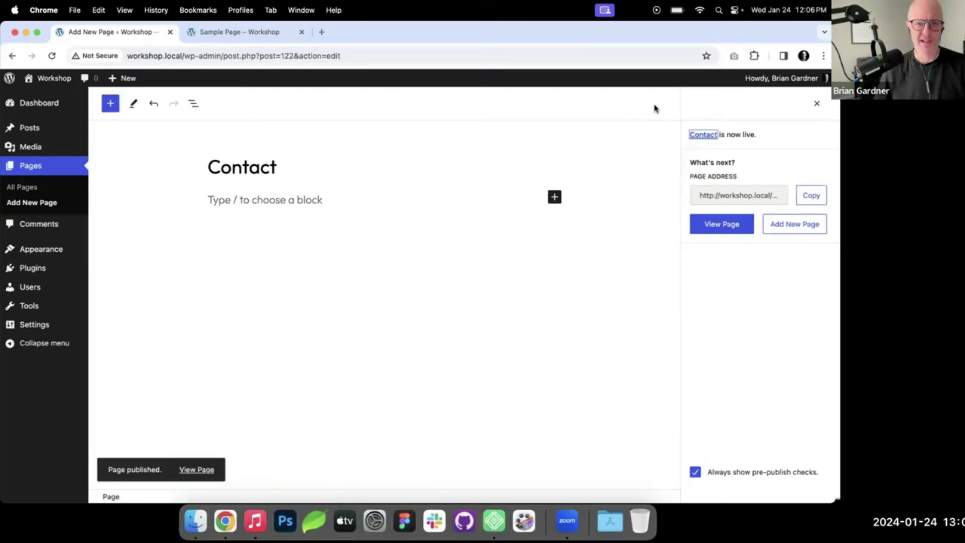
Step: Refresh the live site and go to its home page to check the header navigation menu
click(246, 35)
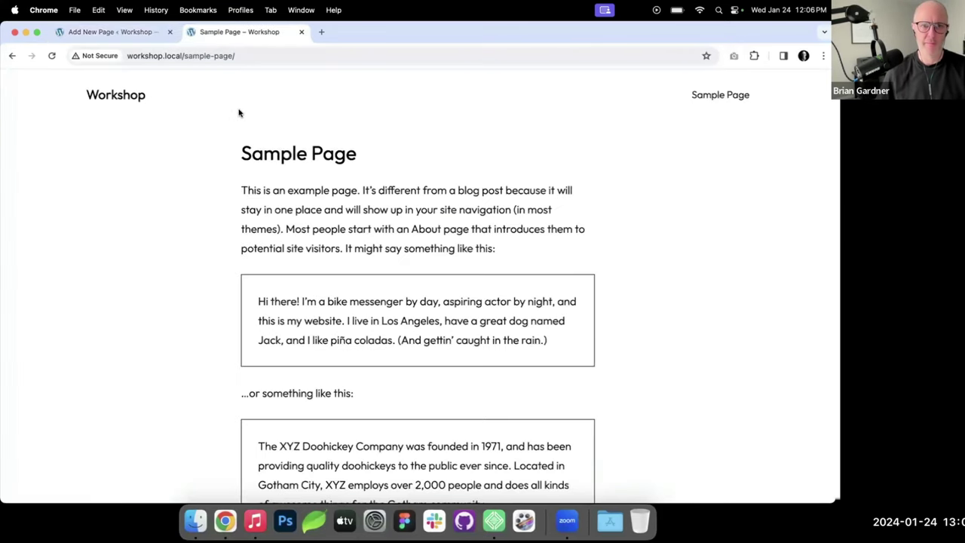
key(super+r)
click(125, 102)
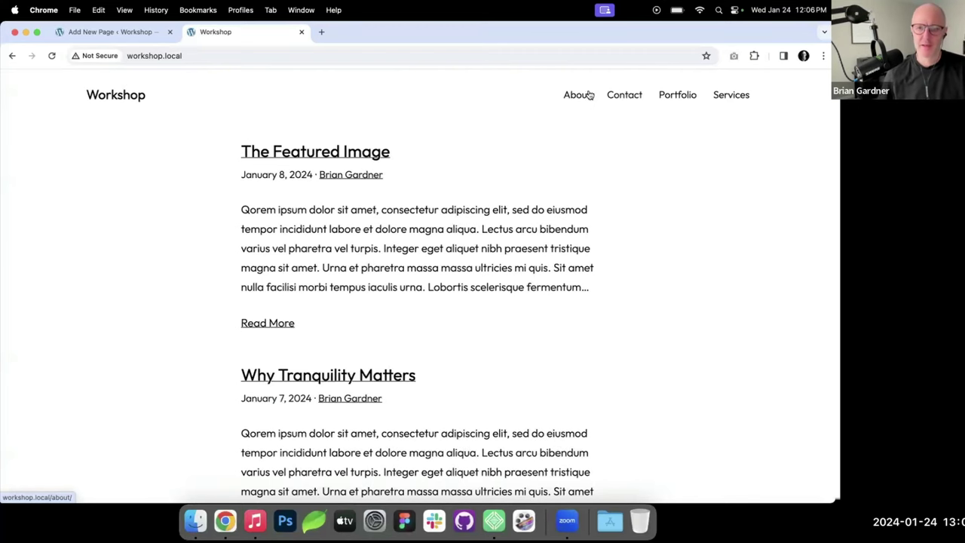
Step: Return to the site admin and view the list of post categories
click(156, 40)
mouse_move(60, 129)
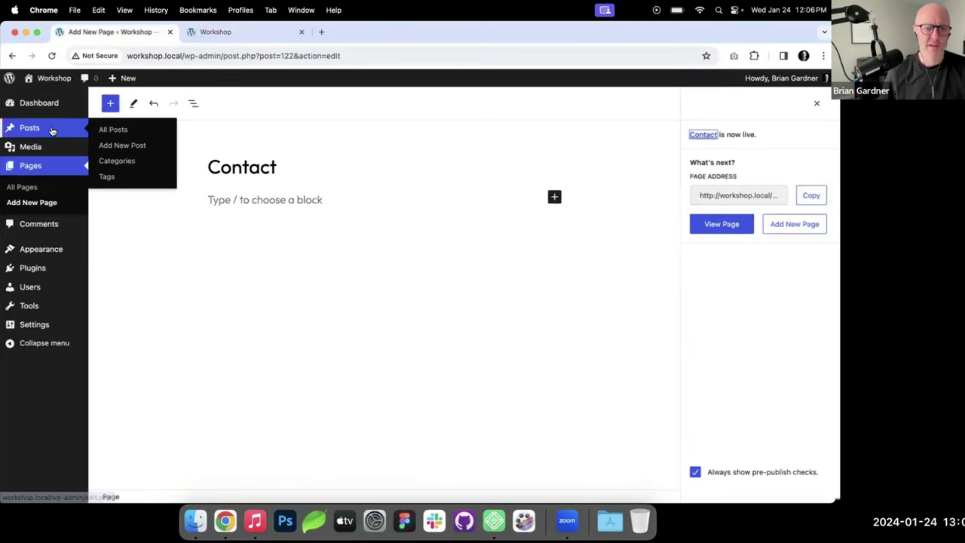
click(120, 162)
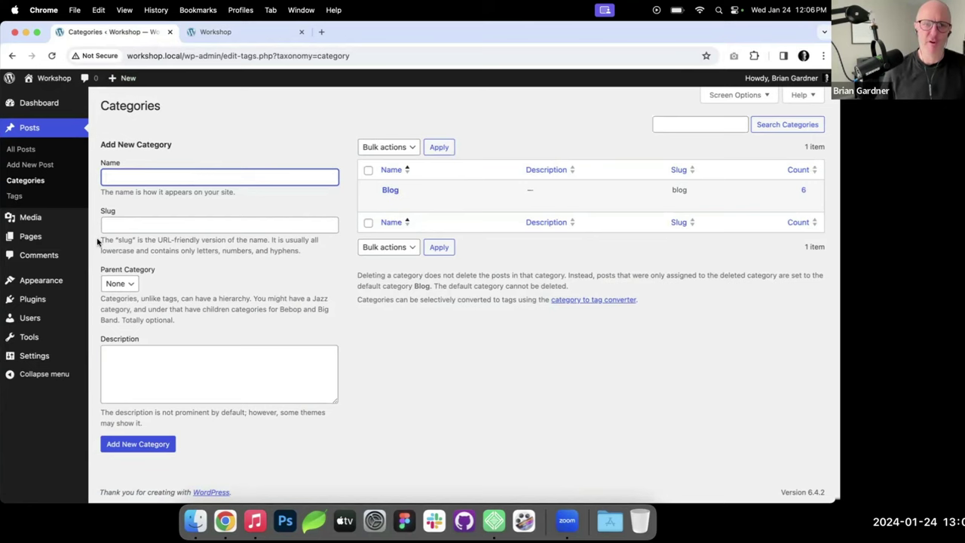
Step: Open the Header template part for editing in the site editor, select its Navigation block and show the block List View
mouse_move(47, 285)
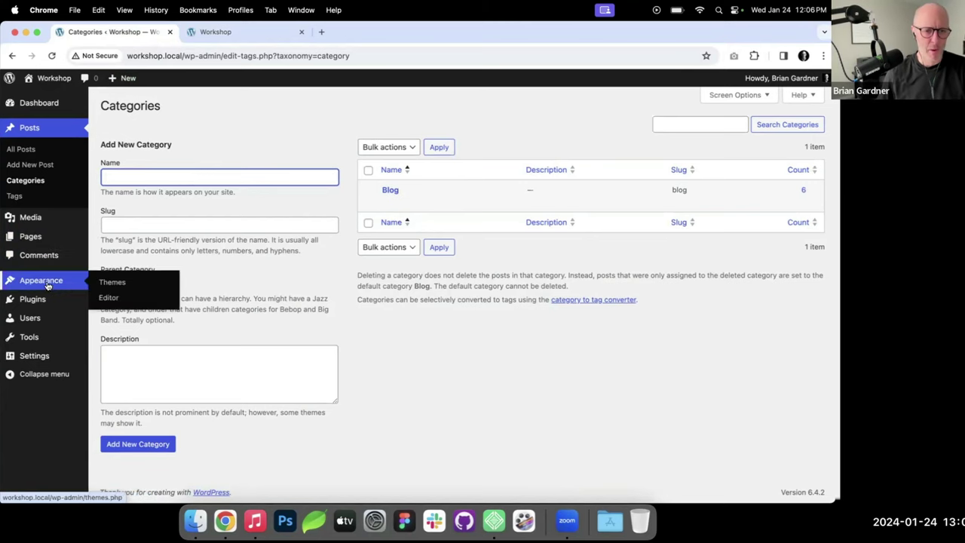
click(113, 299)
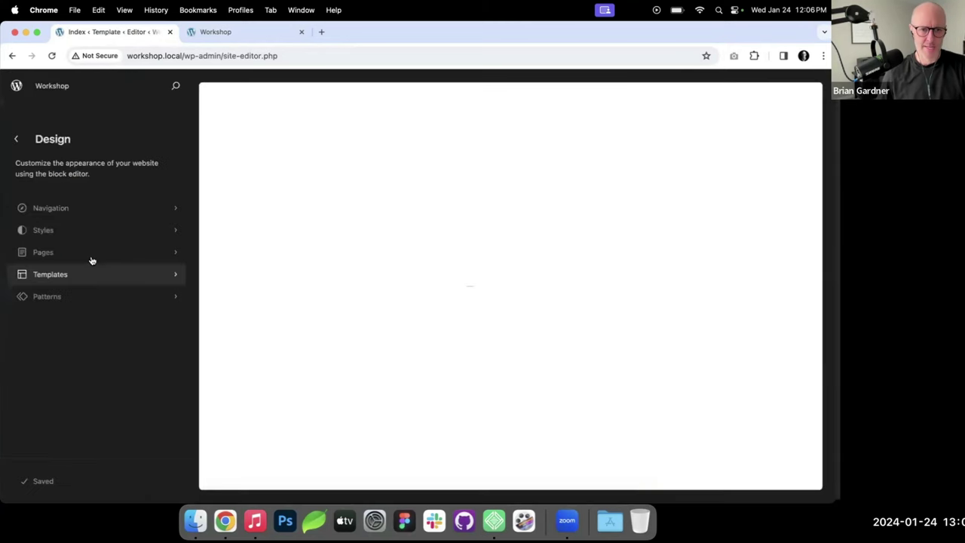
click(70, 300)
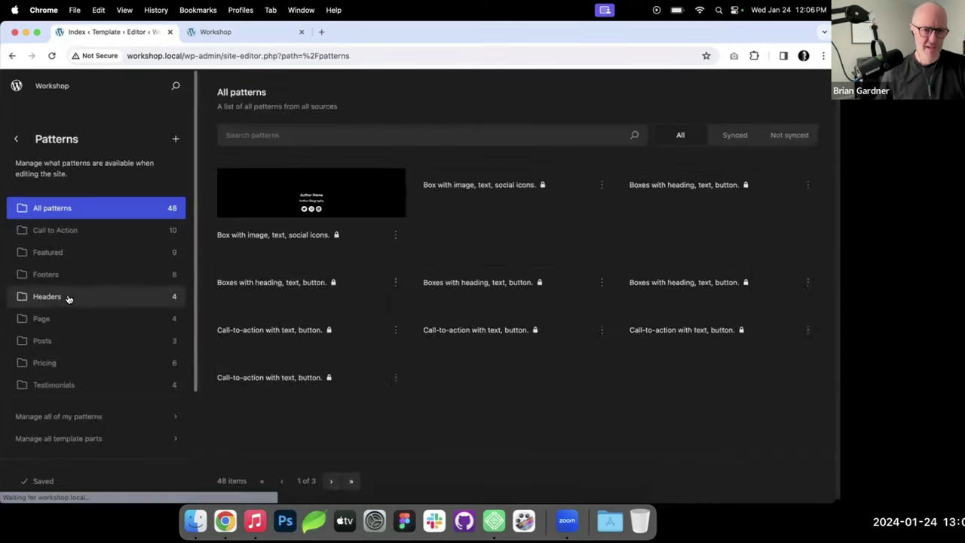
scroll(67, 302, down, 3)
click(67, 354)
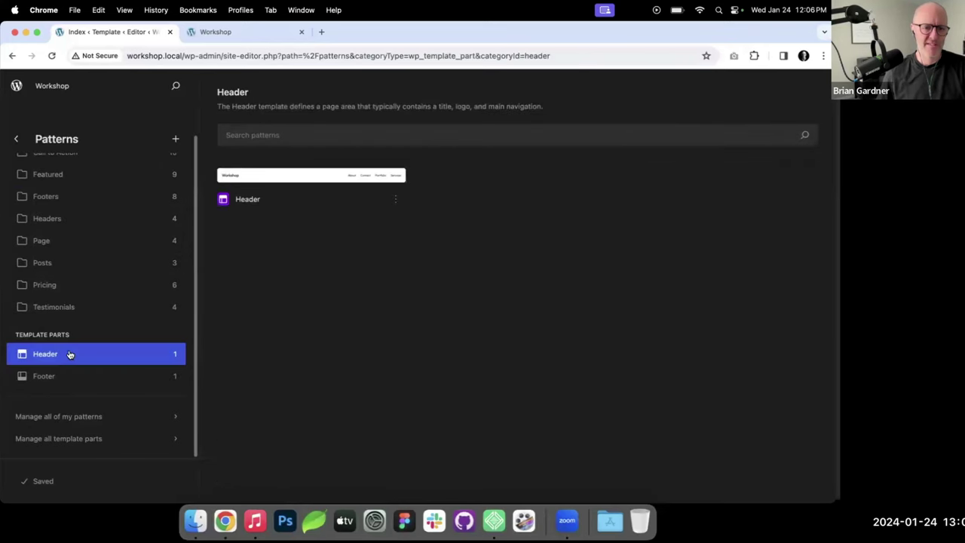
click(304, 174)
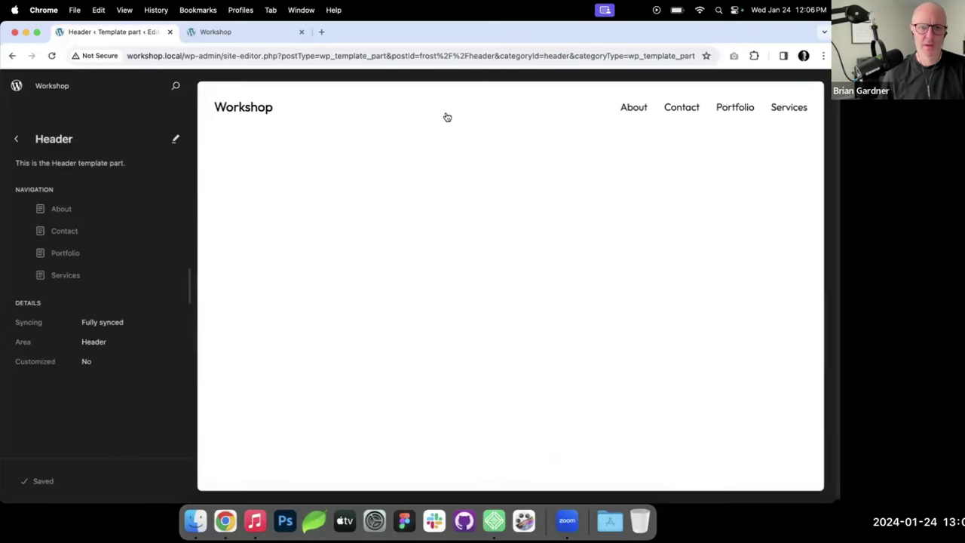
click(446, 115)
click(511, 157)
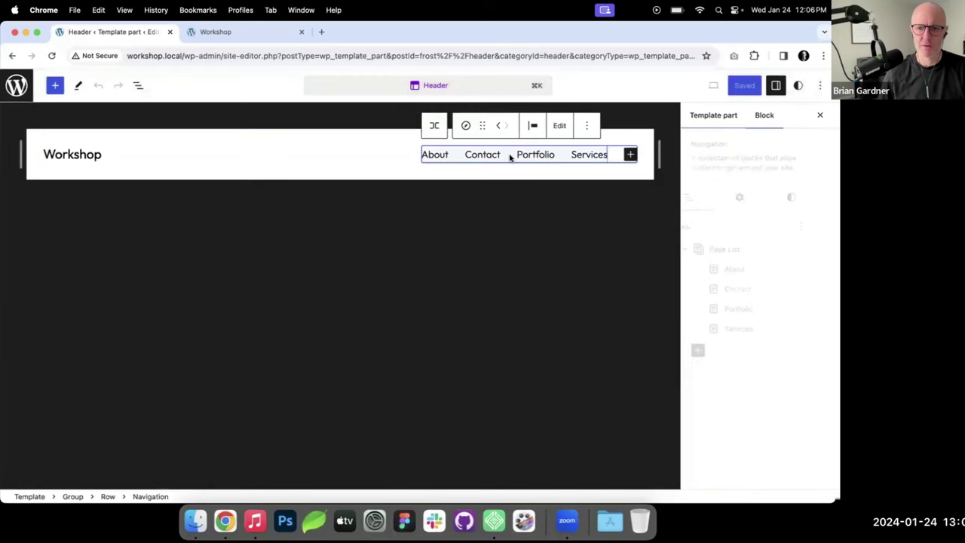
click(138, 86)
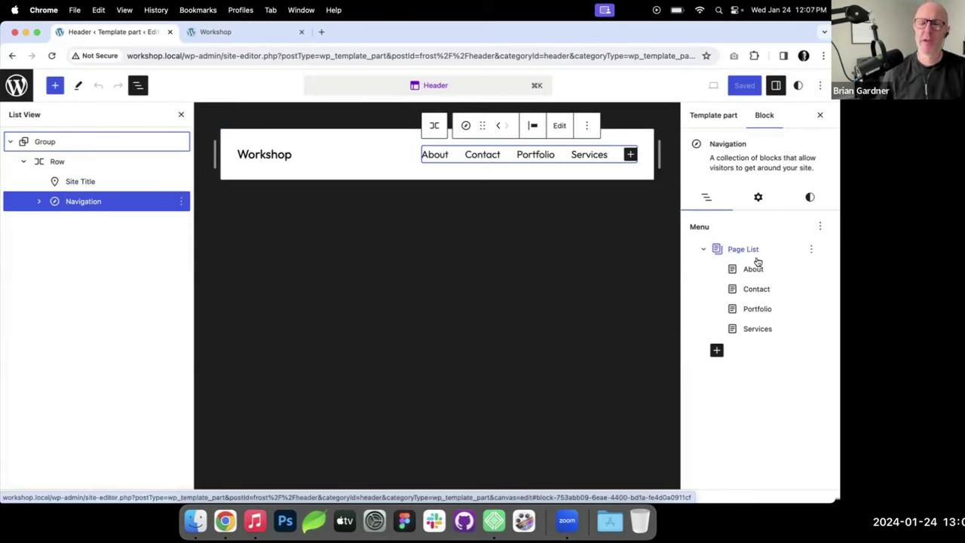
Step: Open the header's navigation menu for editing and detach its Page List into individual page links
click(560, 127)
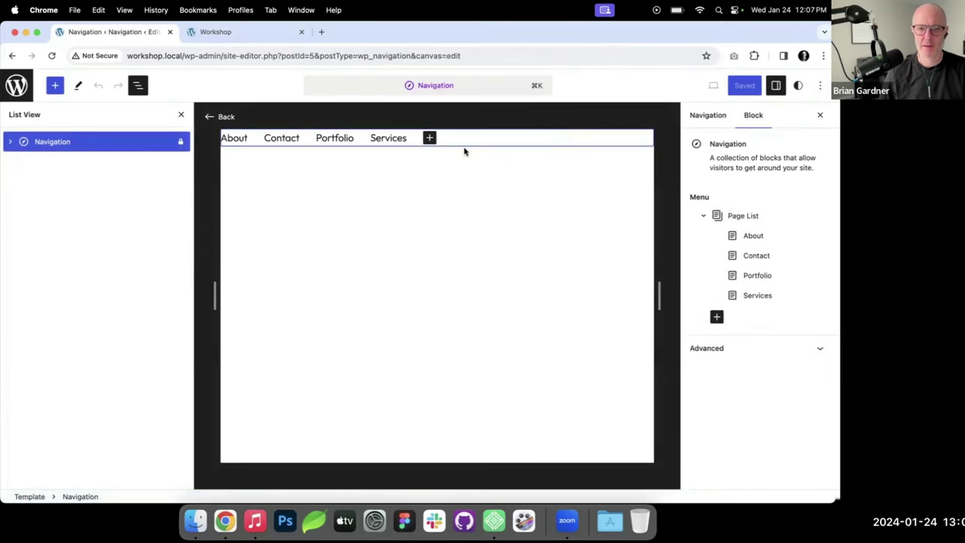
click(359, 143)
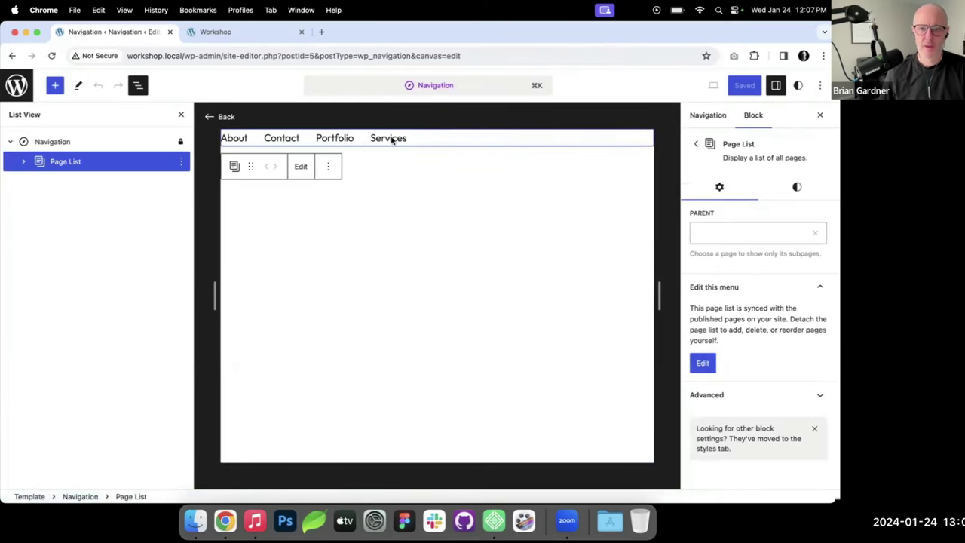
click(301, 167)
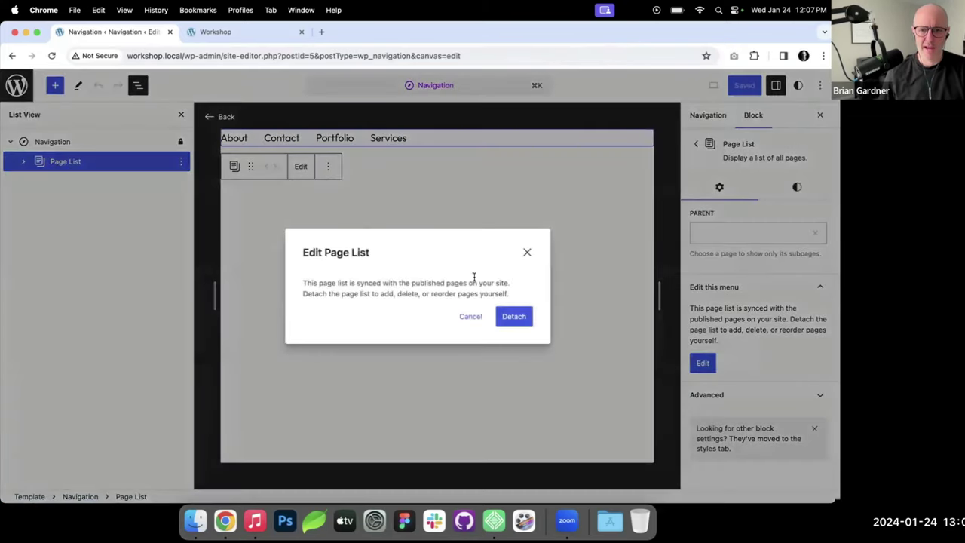
click(513, 319)
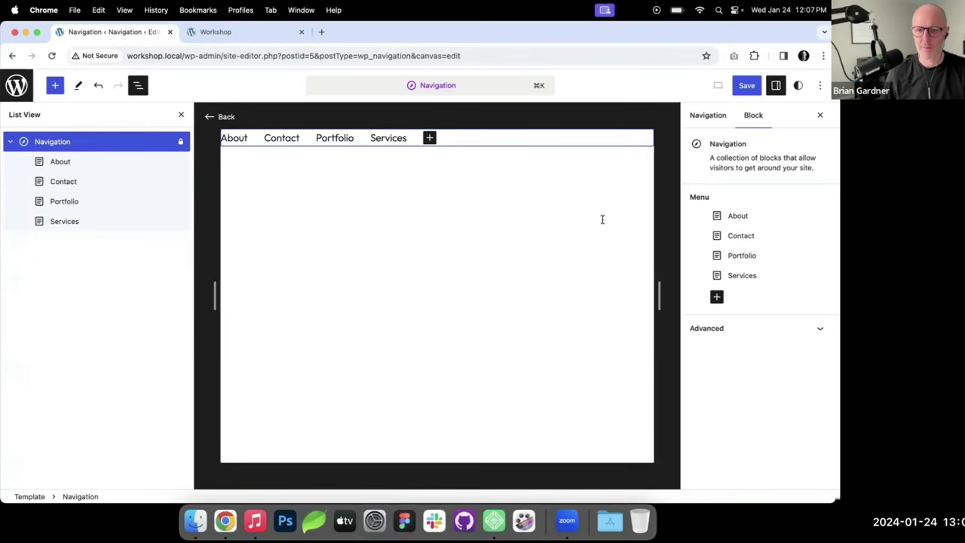
Step: Reorder the navigation links so Contact comes last and Services sits directly after About
click(90, 181)
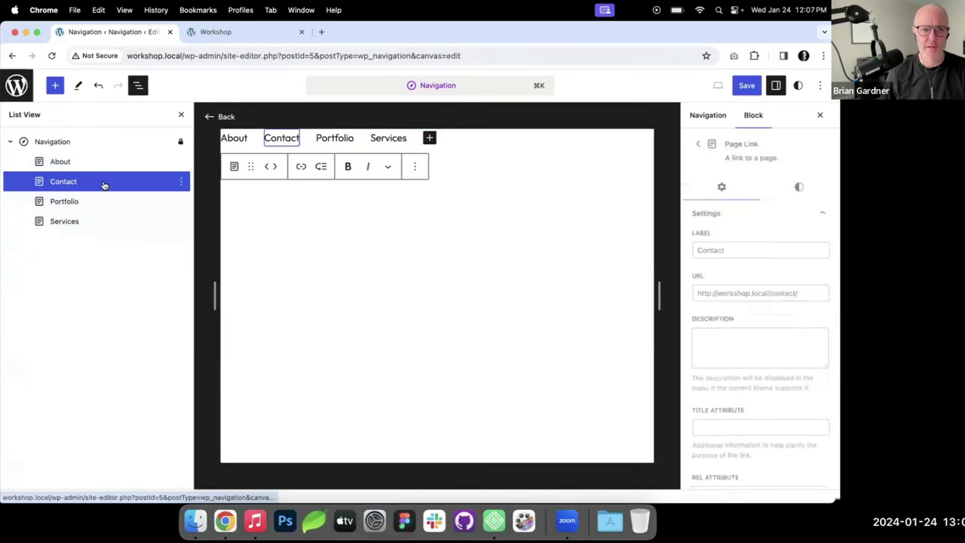
click(276, 167)
click(276, 167)
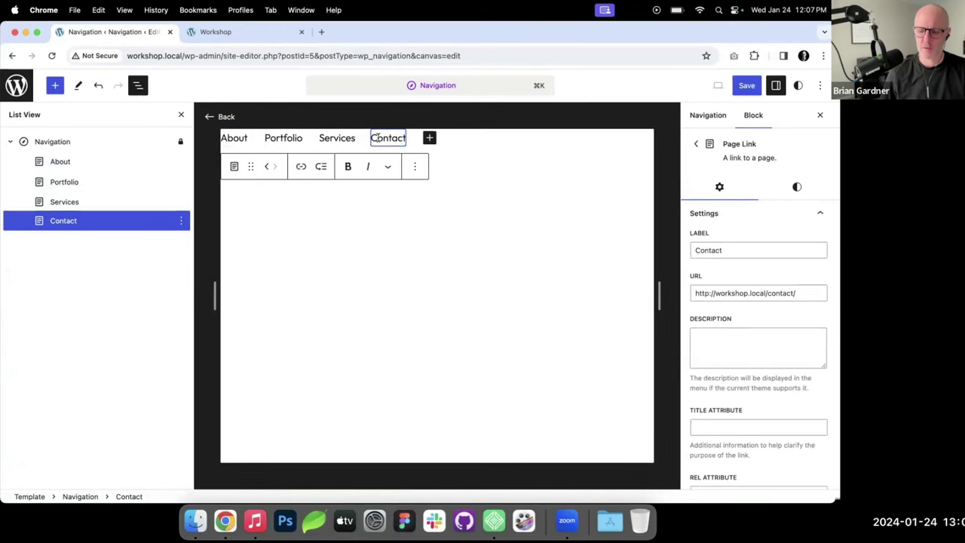
click(337, 136)
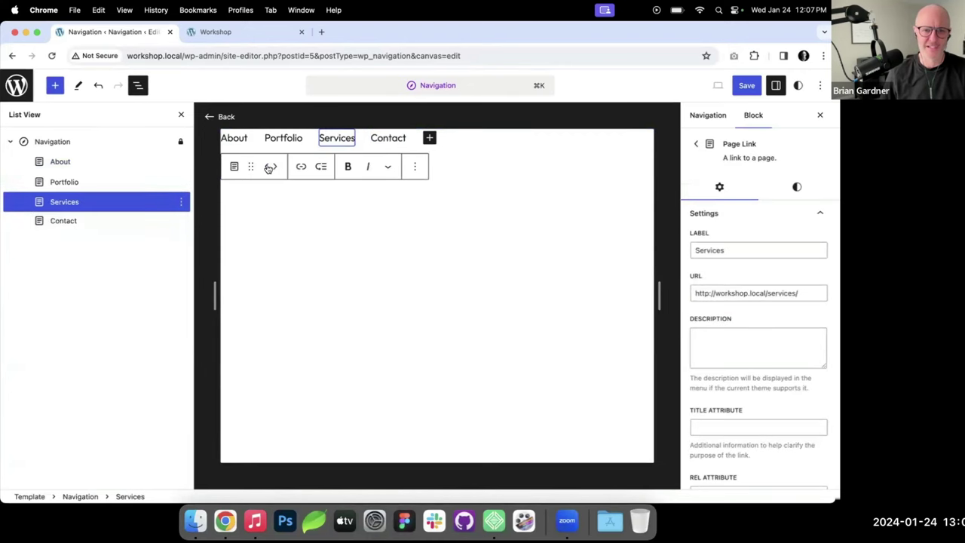
click(268, 167)
Step: Add a link to the Blog category to the navigation menu and move it before Contact
click(429, 137)
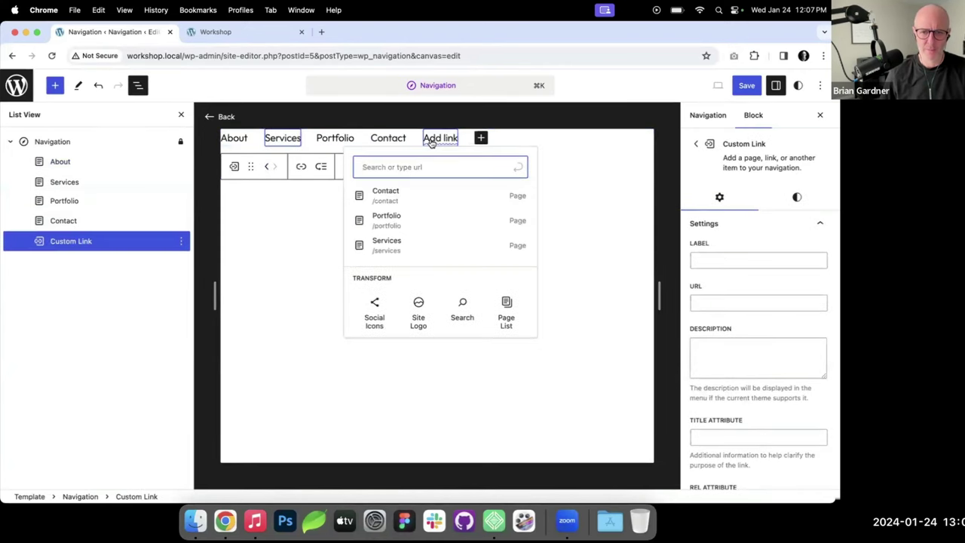
text(blog)
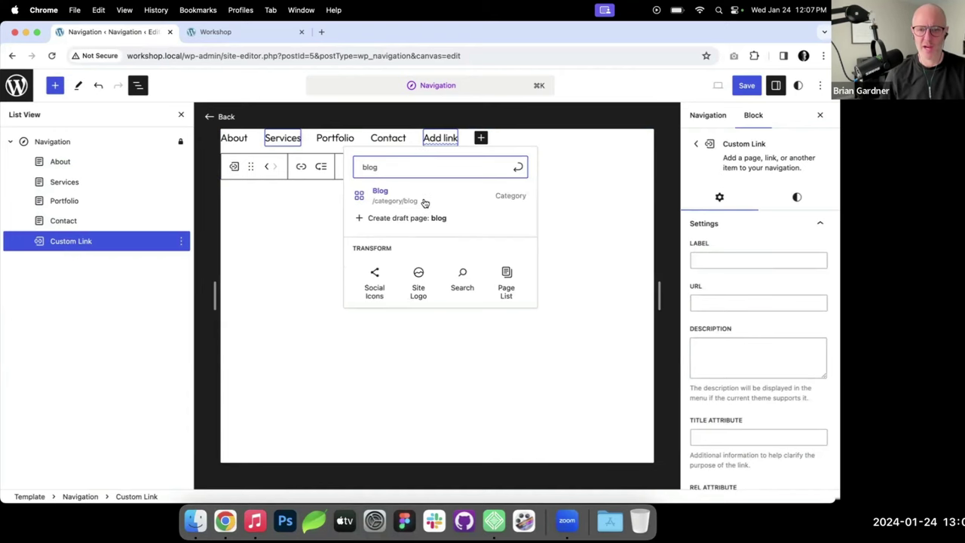
click(378, 197)
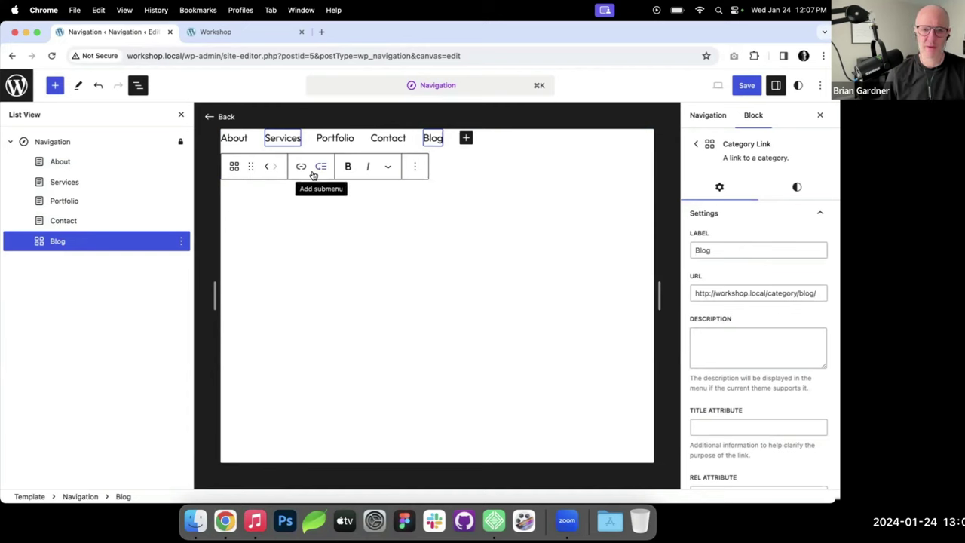
click(268, 167)
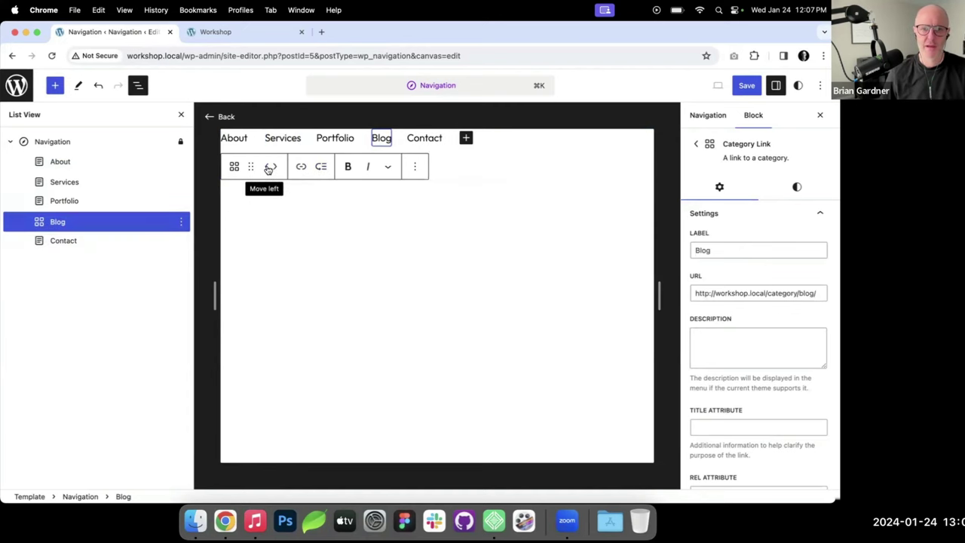
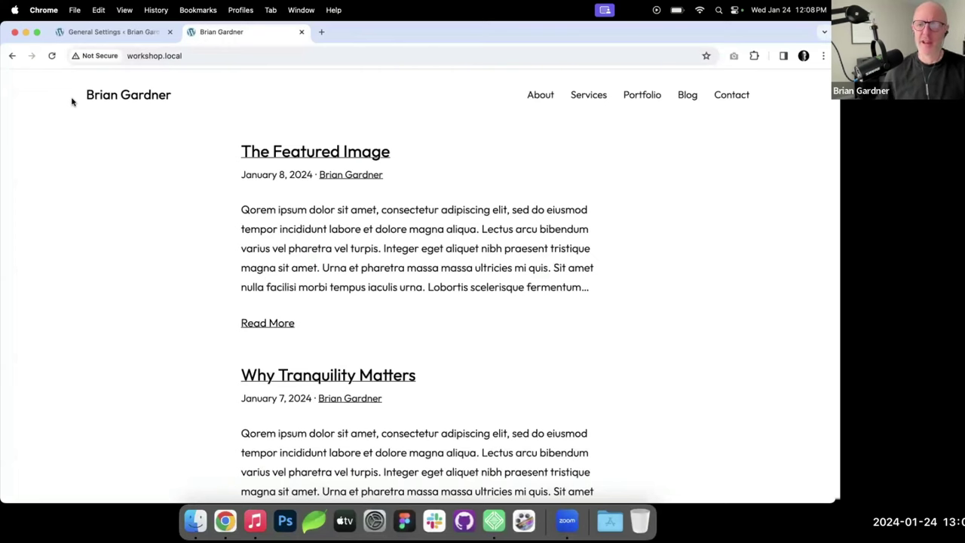
Step: Return to the site admin and open the Header template part for editing in the site editor
click(129, 32)
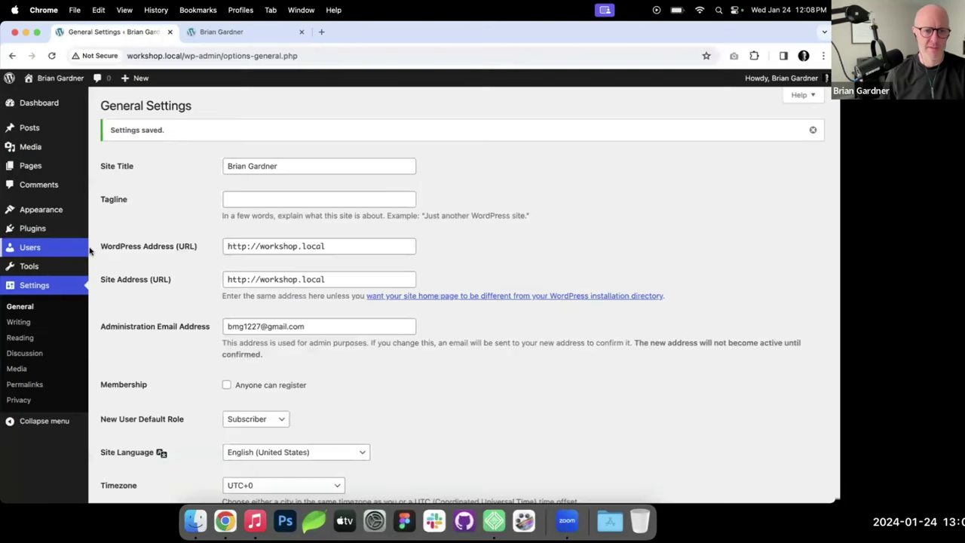
mouse_move(45, 209)
click(113, 228)
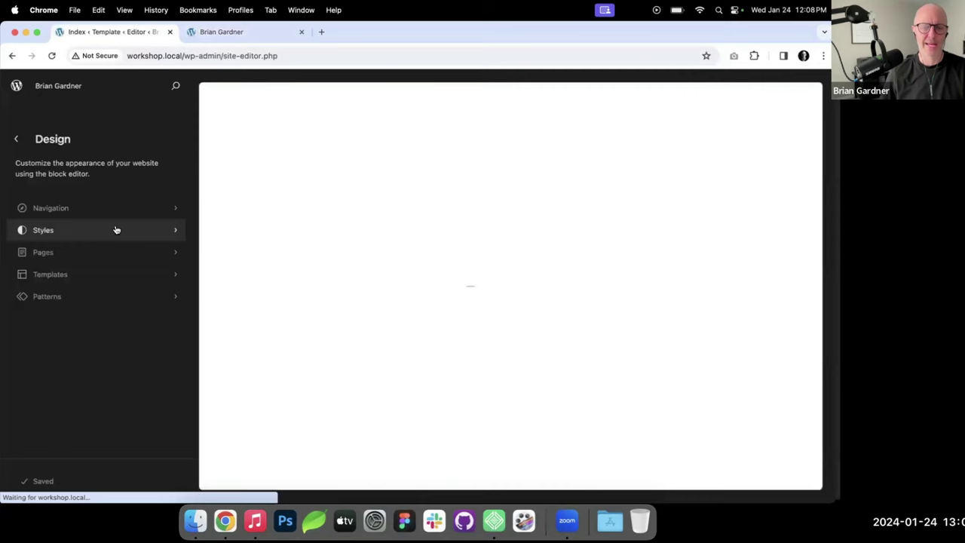
click(80, 295)
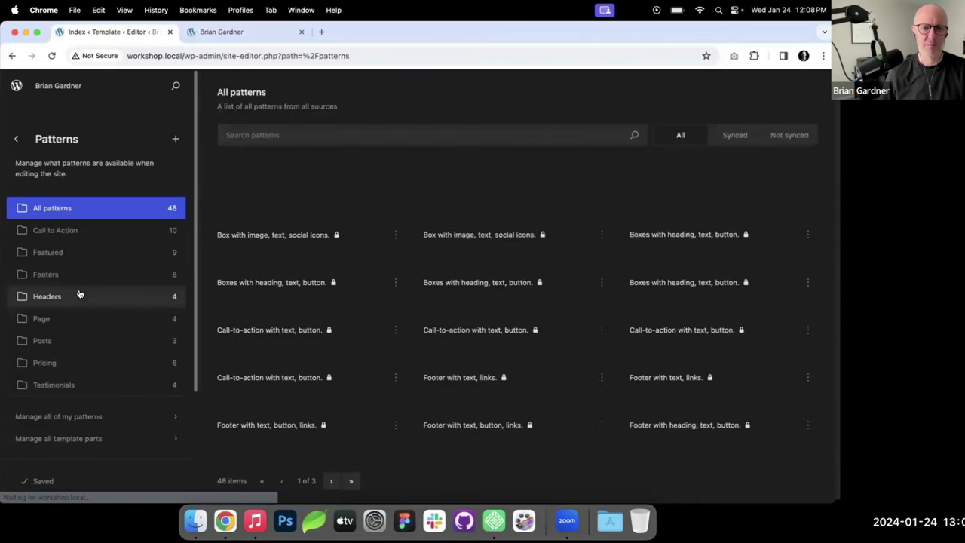
scroll(74, 365, down, 2)
click(67, 359)
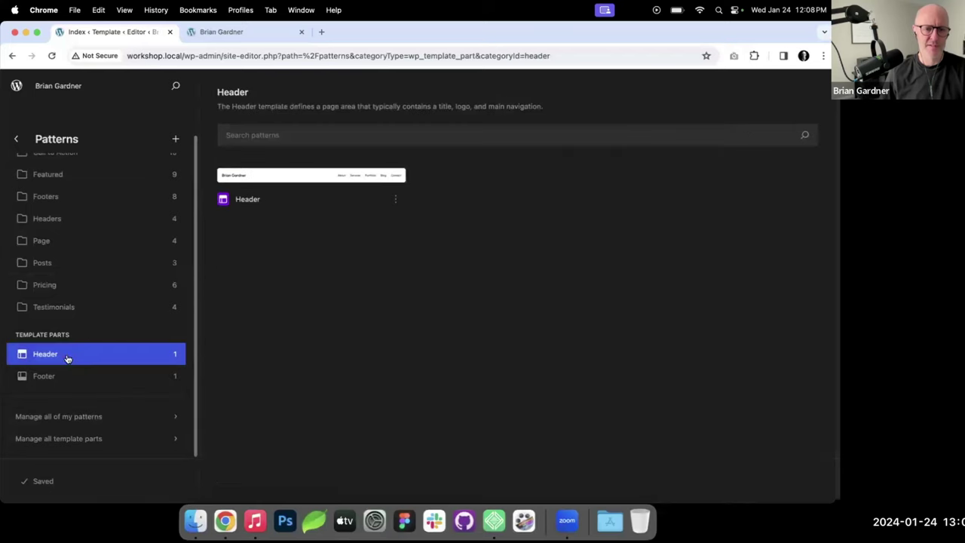
click(307, 181)
click(414, 245)
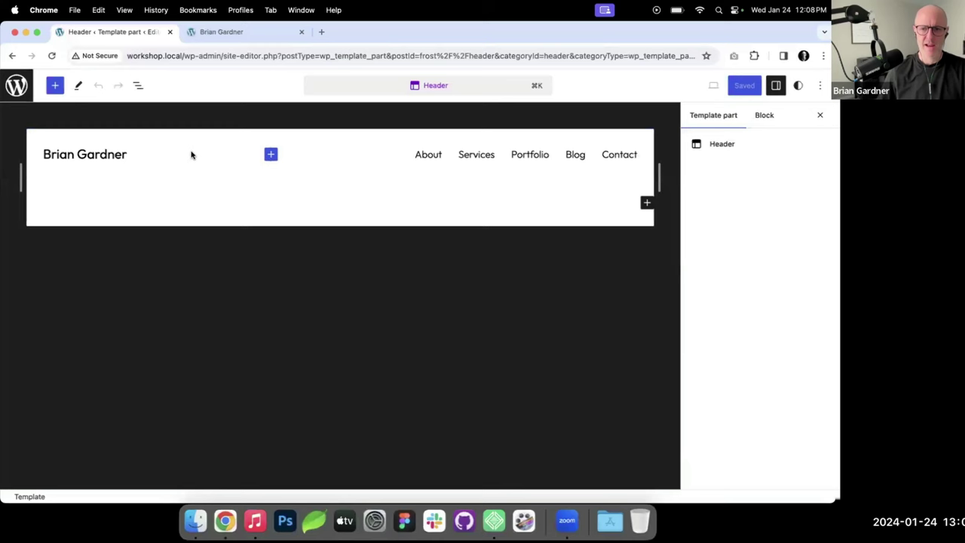
Step: Show the block List View, expand the header's Group and Row blocks, and select the Navigation block
click(139, 88)
click(9, 142)
click(22, 162)
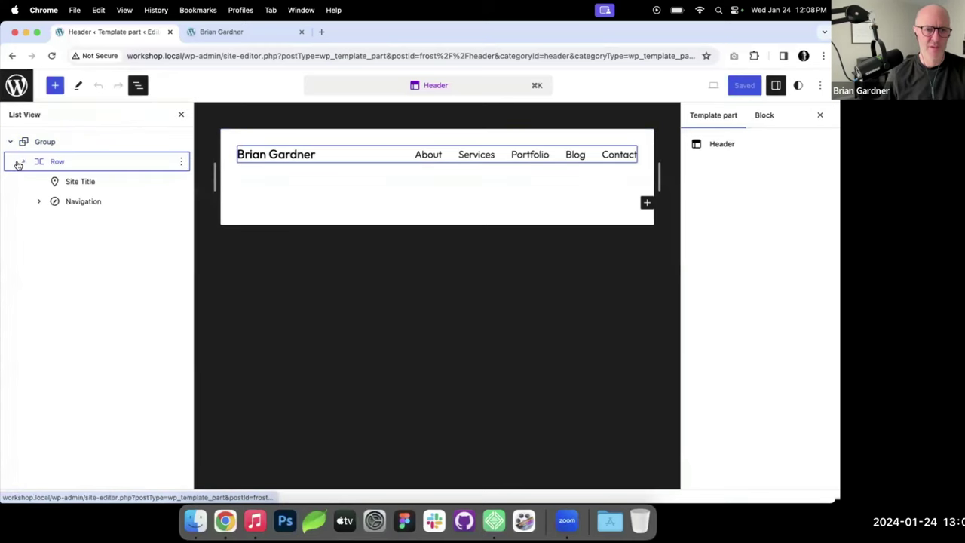
click(85, 202)
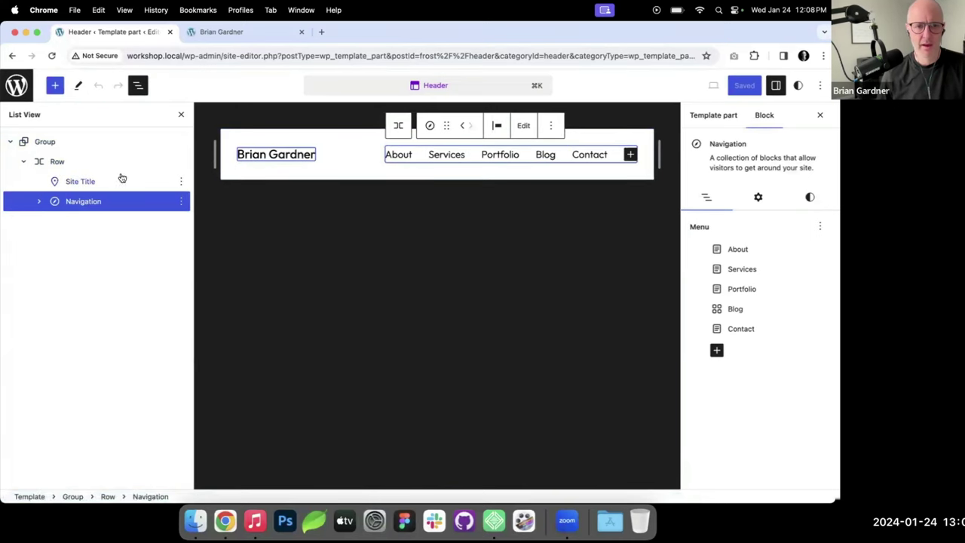
click(56, 164)
click(629, 155)
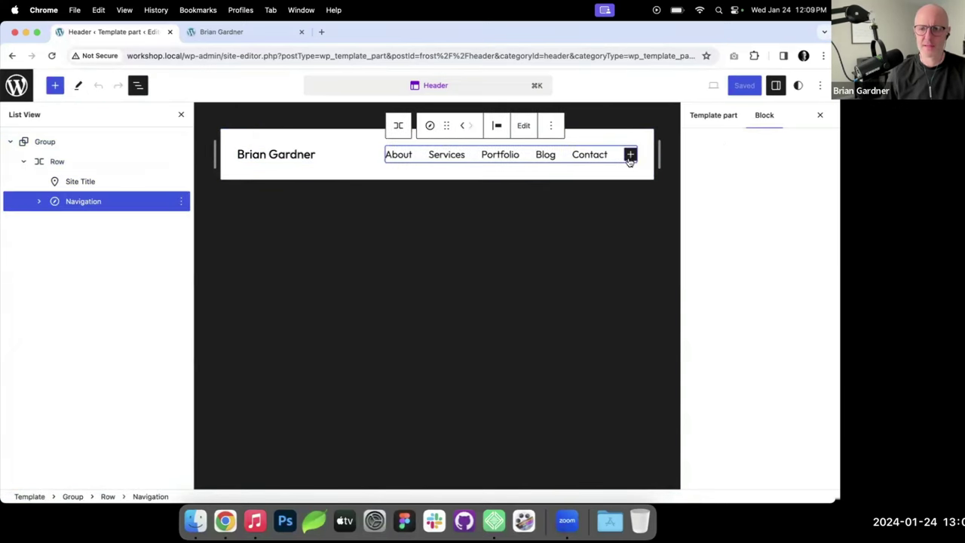
click(631, 155)
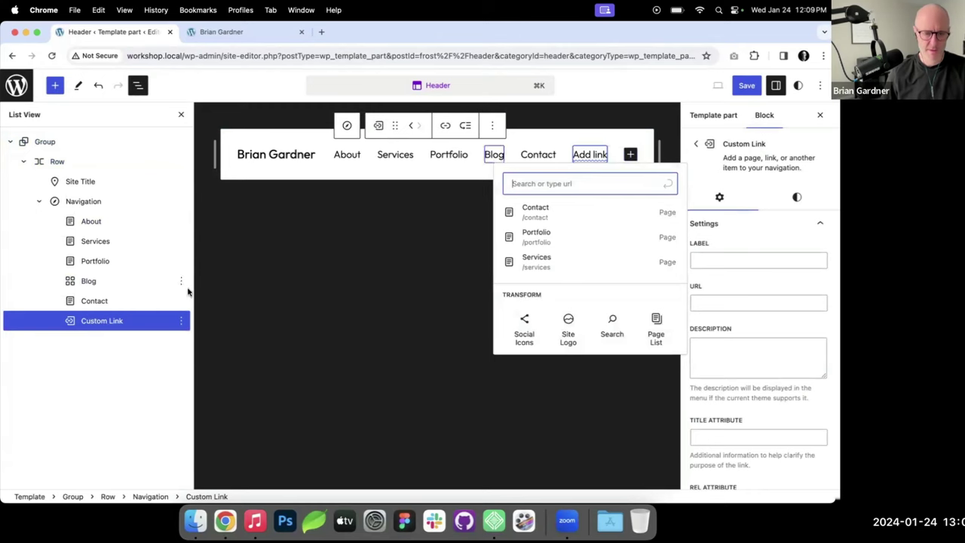
key(super+z)
Step: Insert a Site Logo block in the header's Row, between the Site Title and the Navigation
click(58, 165)
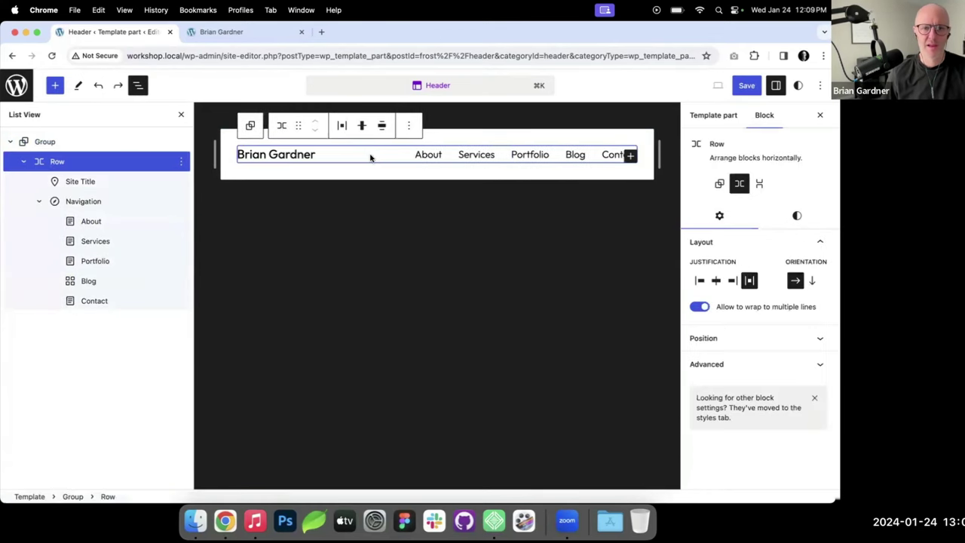
click(365, 156)
text(si)
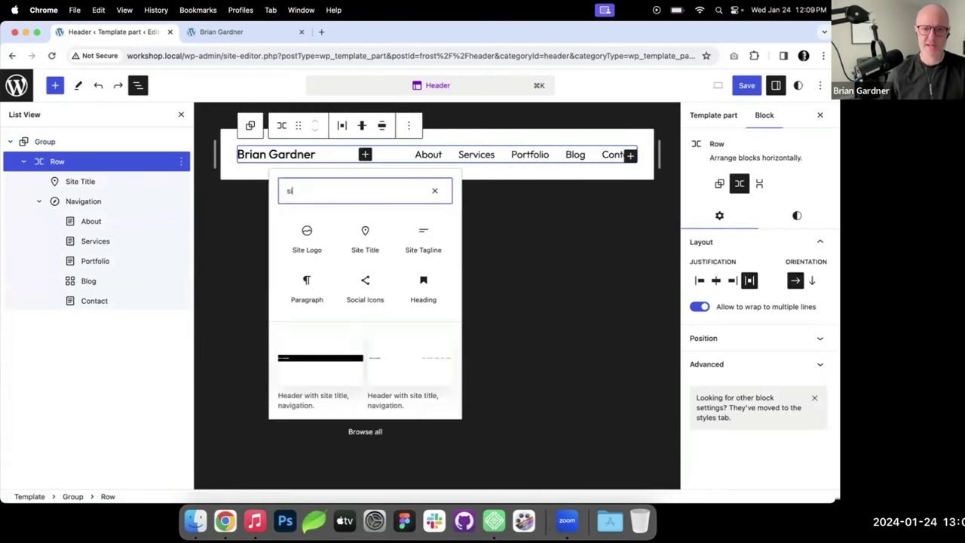
click(306, 232)
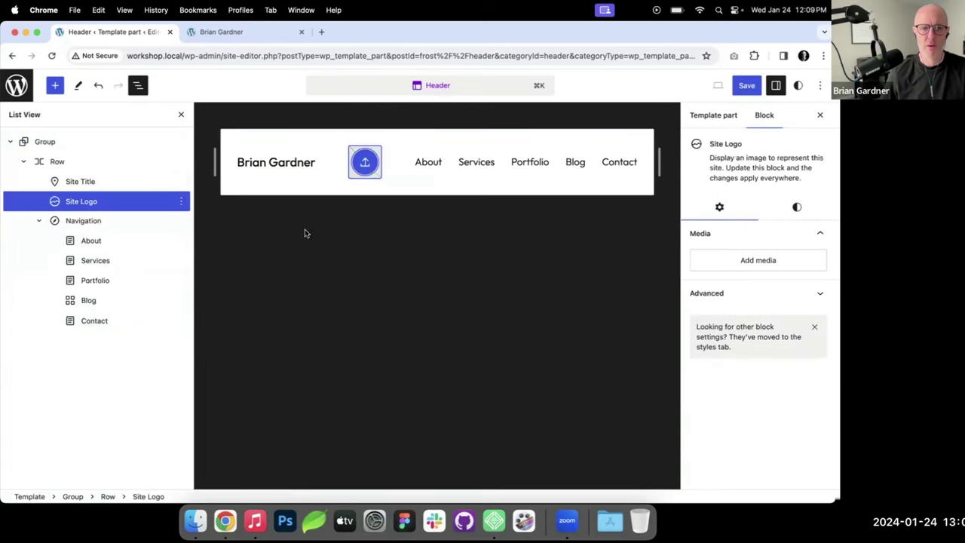
Step: Upload bg-square.jpg from the Workshop folder to the media library for the Site Logo block
click(366, 163)
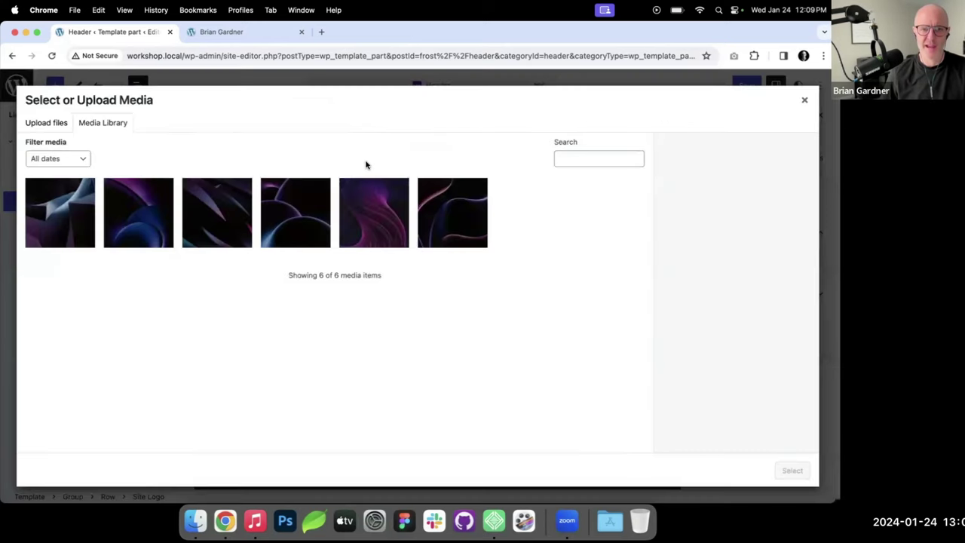
click(54, 124)
click(398, 294)
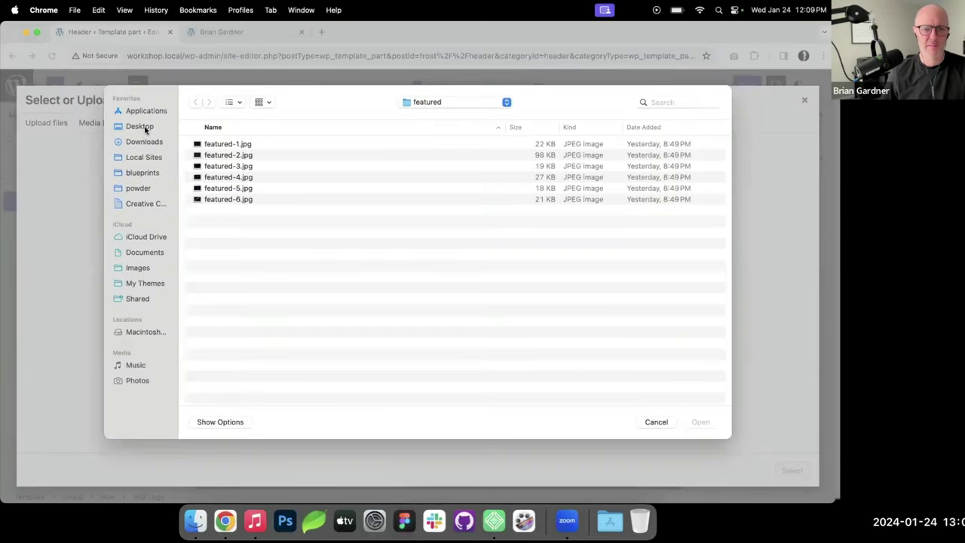
key(super+shift+d)
double_click(221, 144)
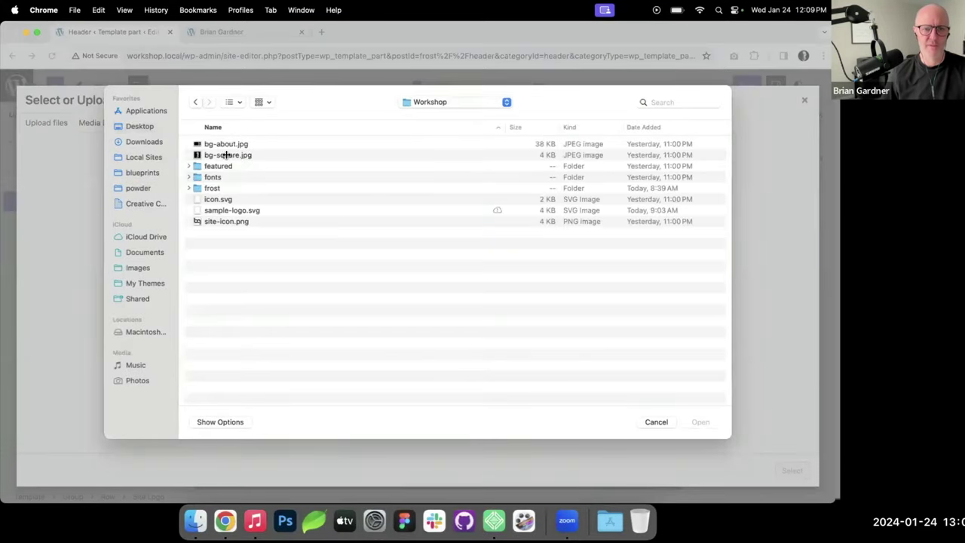
click(231, 154)
click(700, 421)
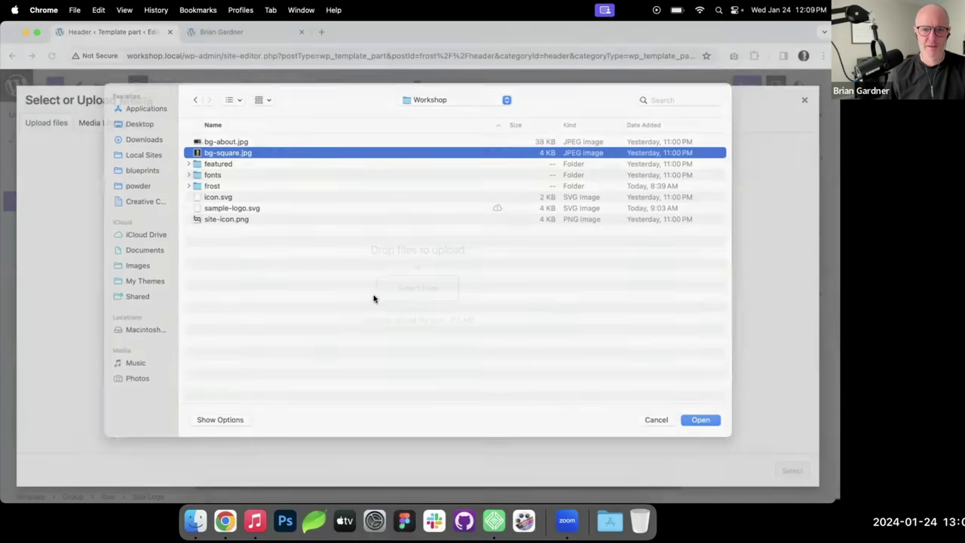
Step: Enter the site owner's full name as the portrait's alt text and use the image as the site logo
click(741, 261)
text(B)
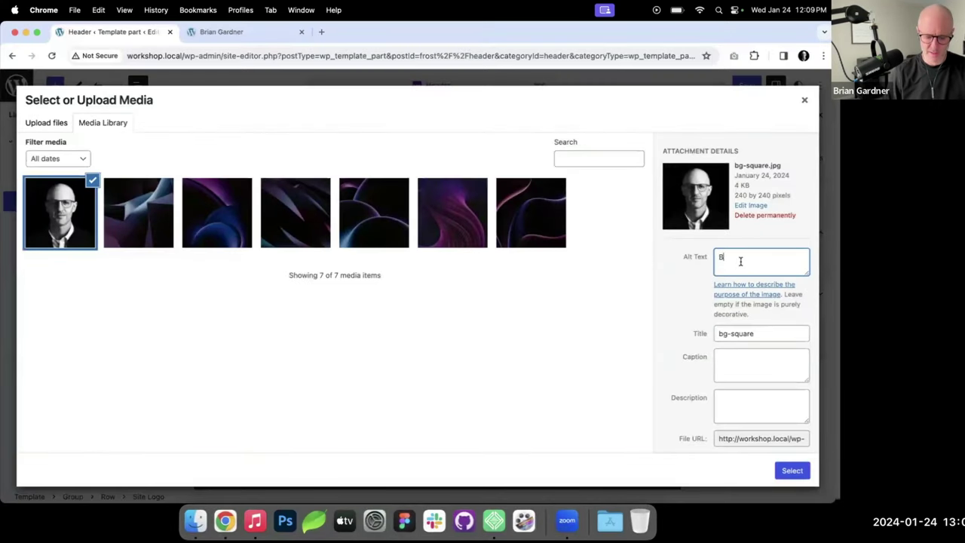
text(rian Gardner)
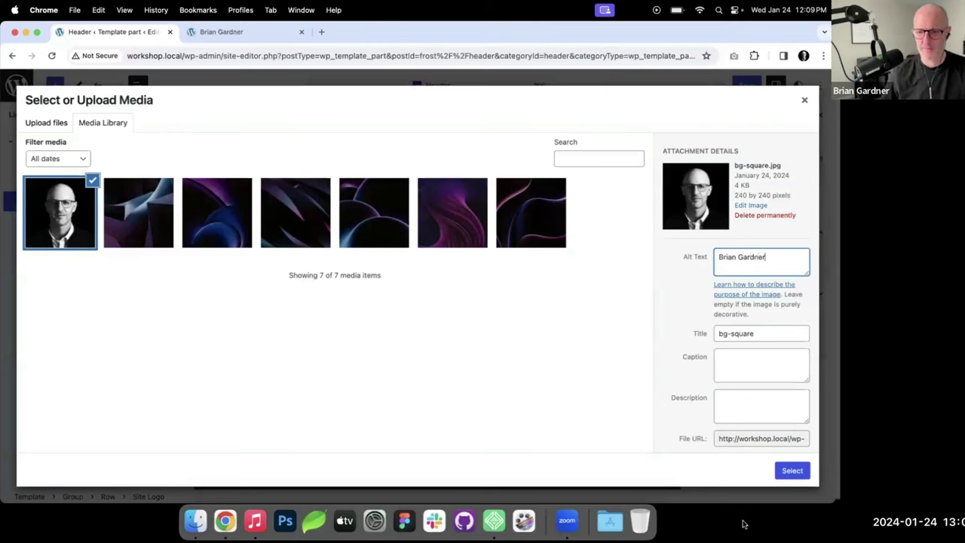
click(791, 470)
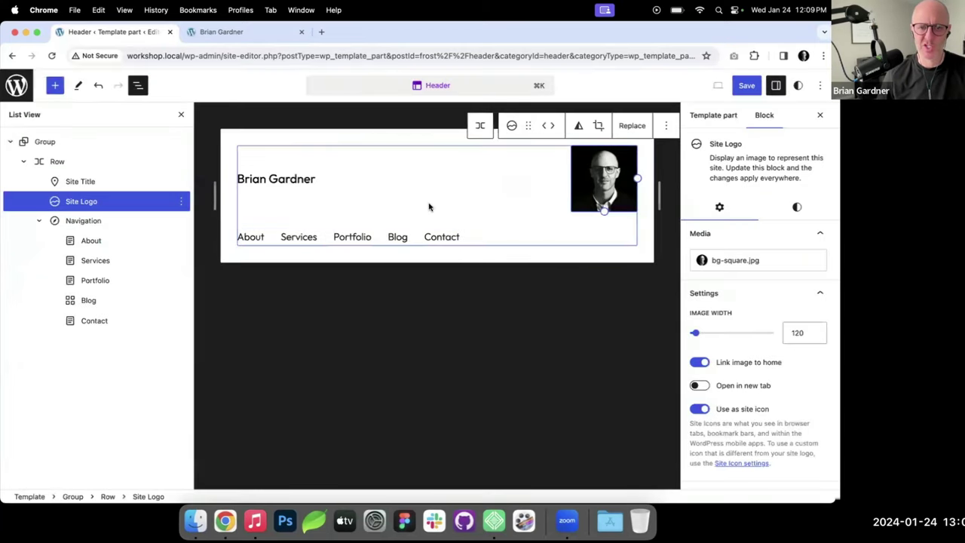
Step: Save the Logo, Header and Navigation changes with the site Icon excluded, and view the live site's header
click(743, 91)
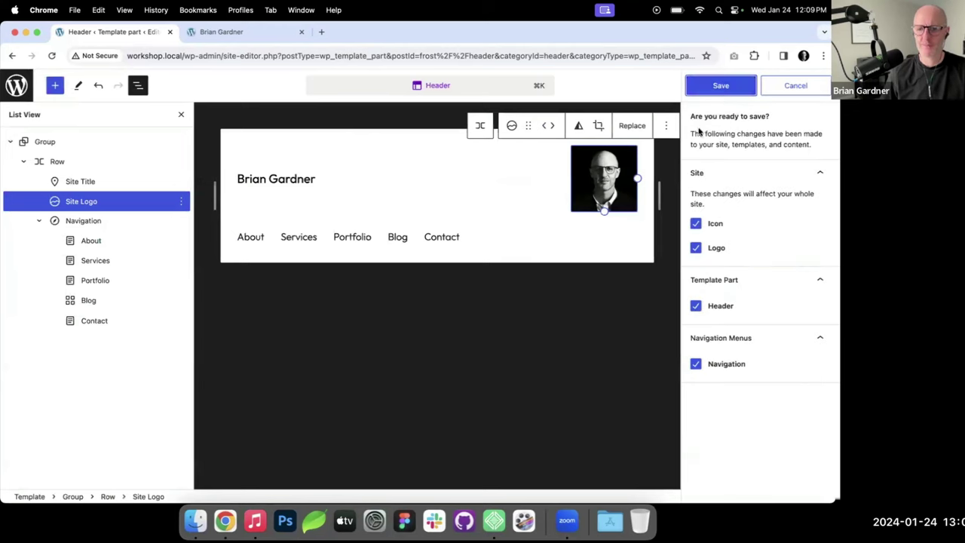
click(696, 224)
click(718, 89)
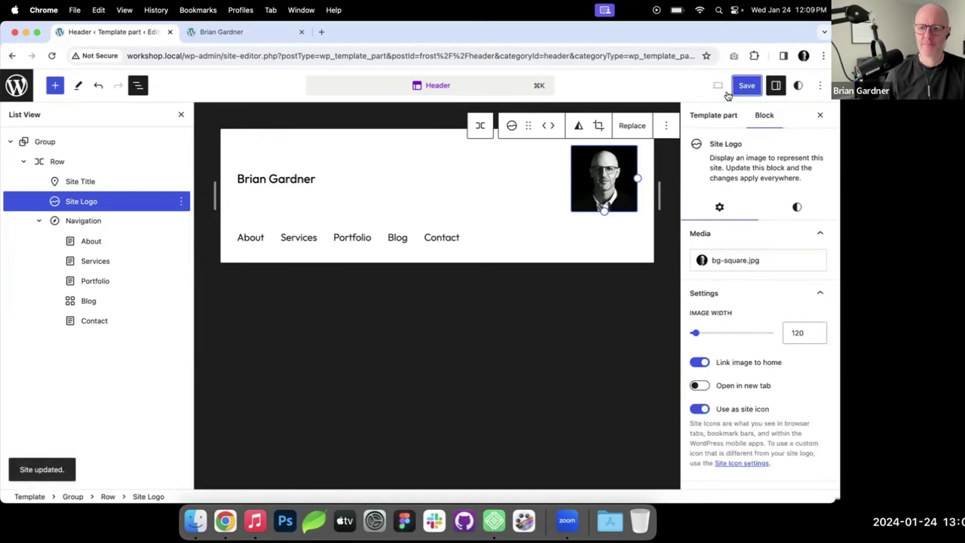
click(223, 38)
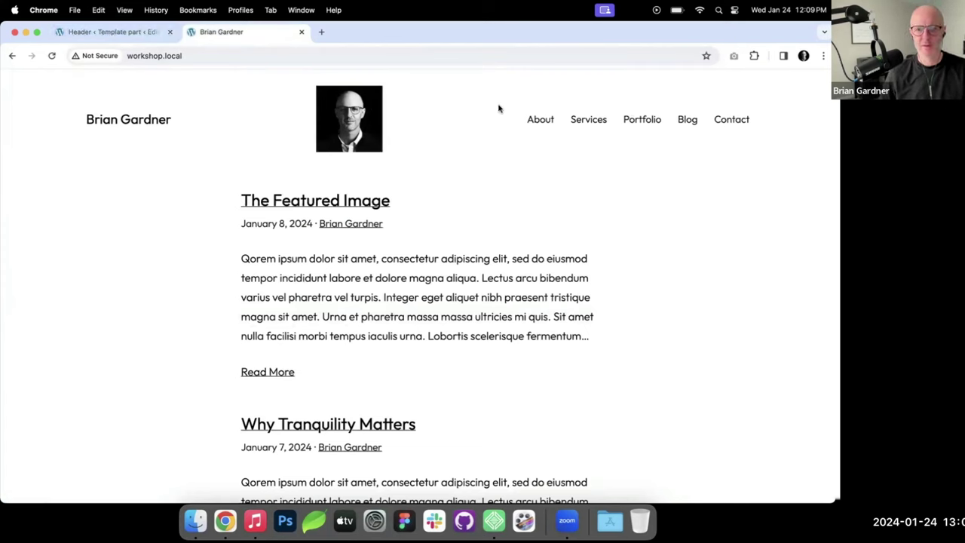
Step: Move the Site Logo block ahead of the Site Title in the Header template part's Row
click(142, 33)
click(106, 163)
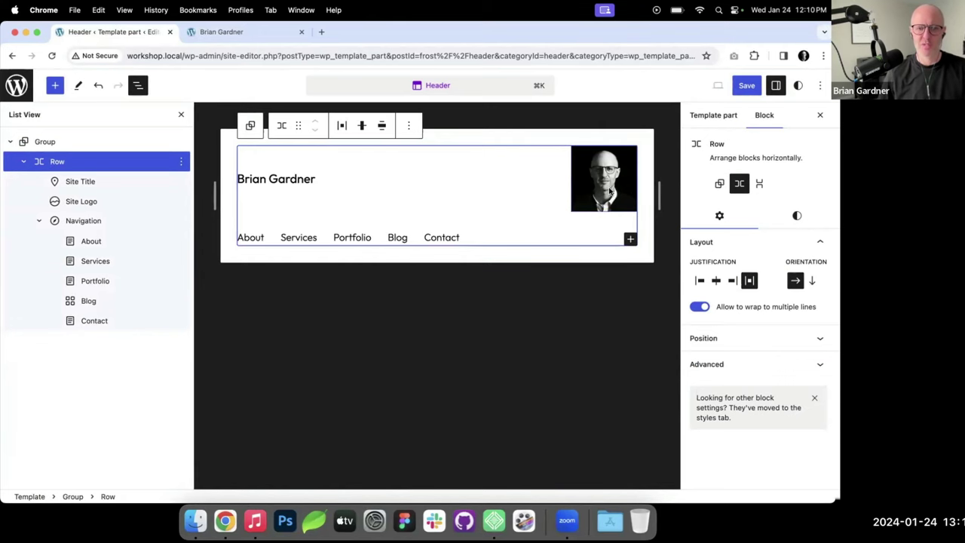
click(98, 203)
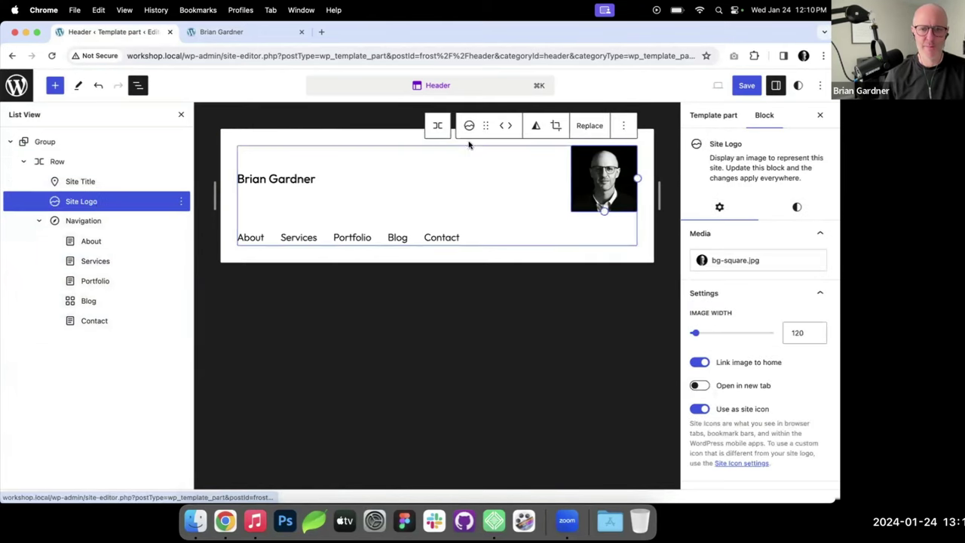
click(499, 127)
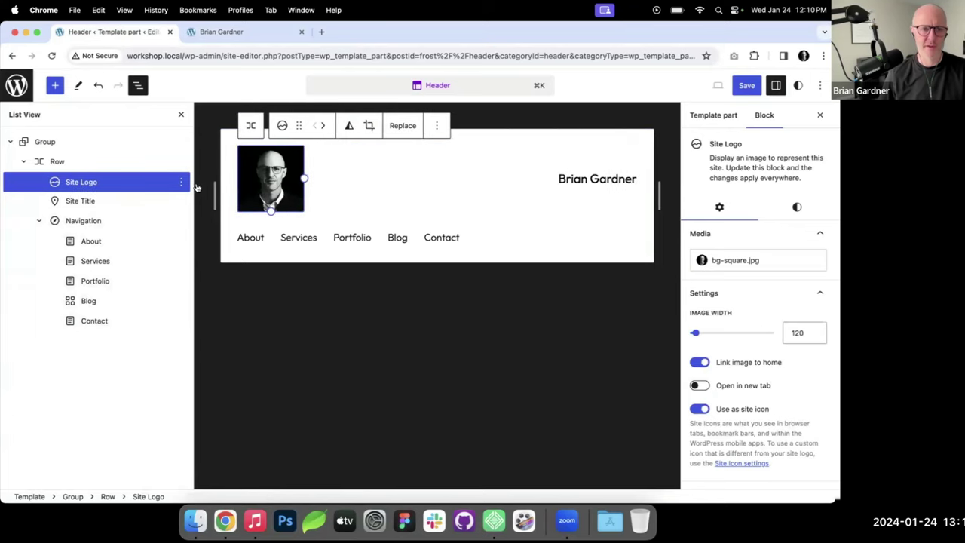
Step: Combine the Site Logo and Site Title blocks into a Group within the header's Row
shift+click(106, 201)
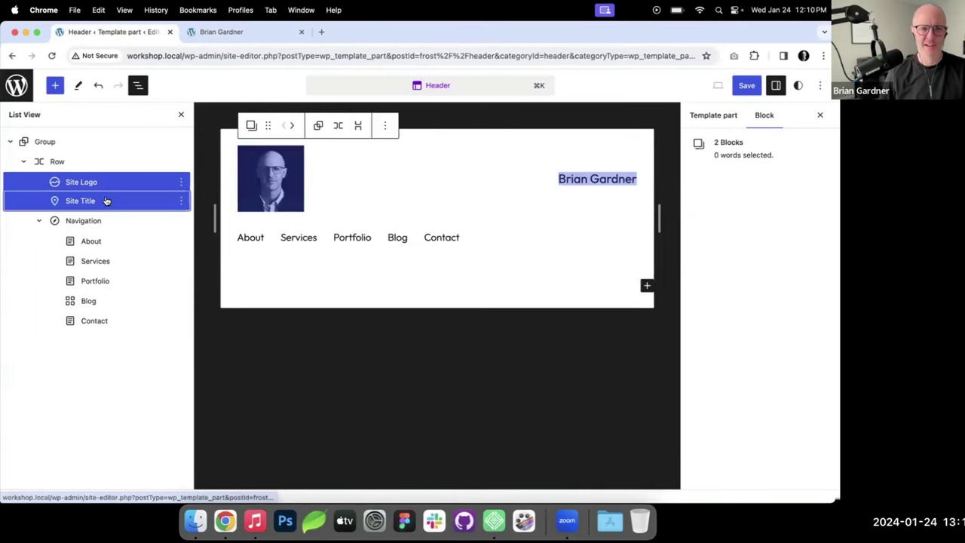
click(382, 126)
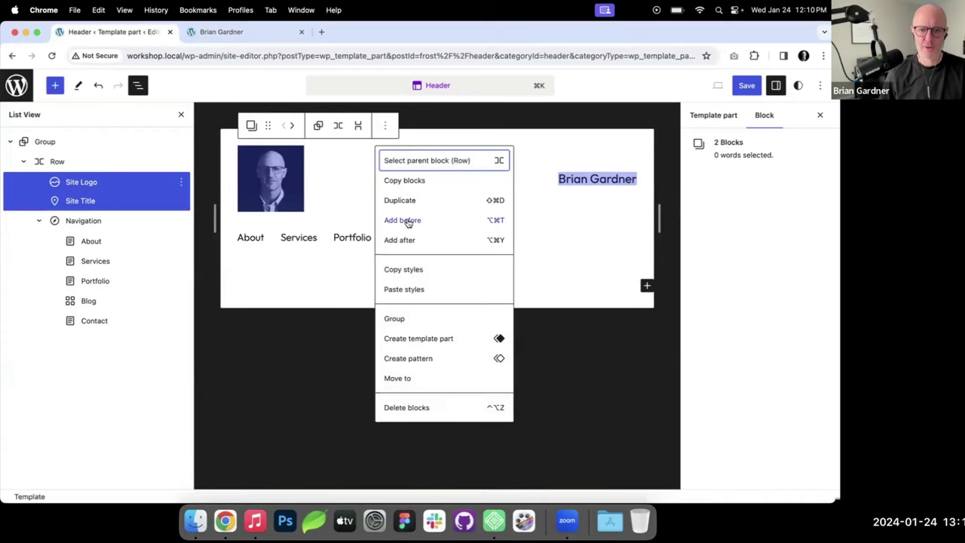
click(395, 317)
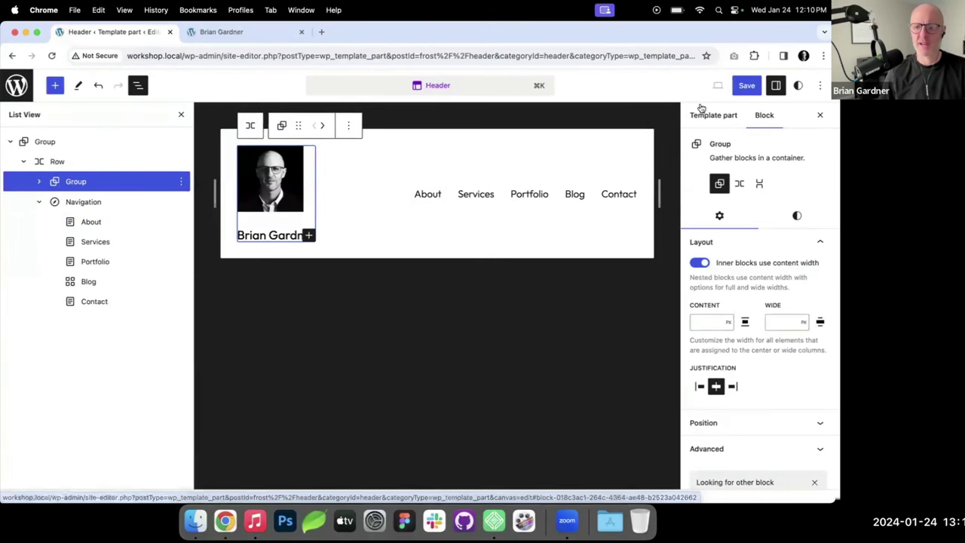
Step: Save the header changes and view the grouped logo and title on the live site
click(746, 85)
click(700, 90)
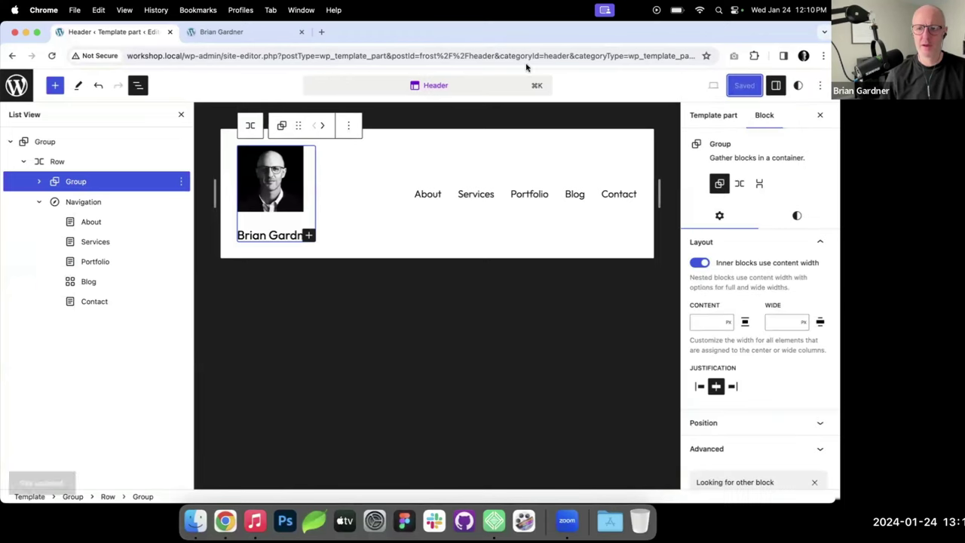
click(245, 34)
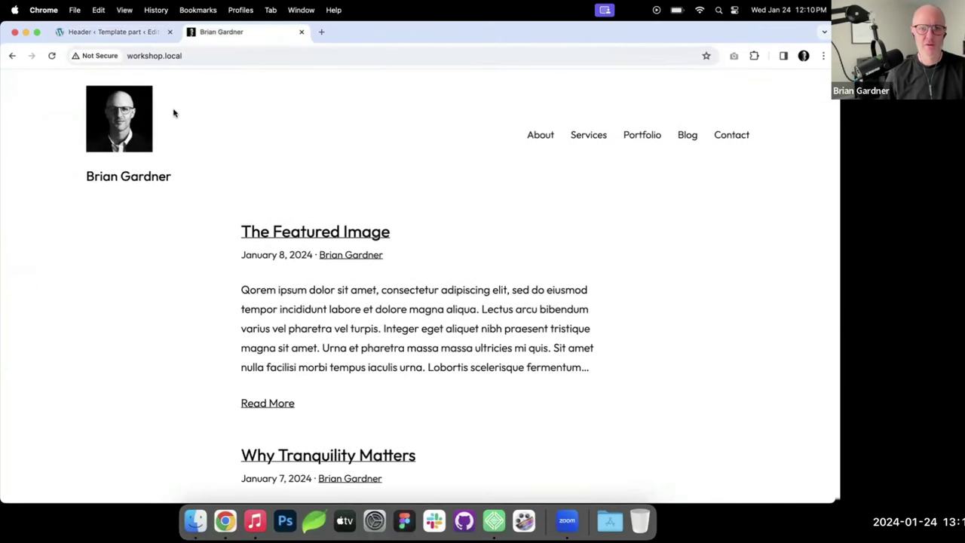
Step: Set the Site Logo's image width to 60 in the header template part
click(121, 34)
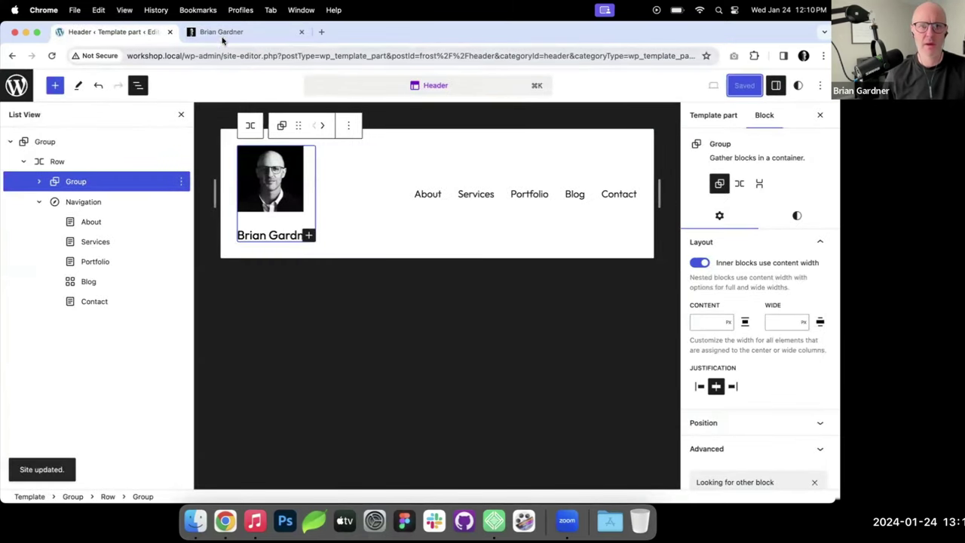
click(272, 178)
drag(805, 334, 781, 334)
text(60)
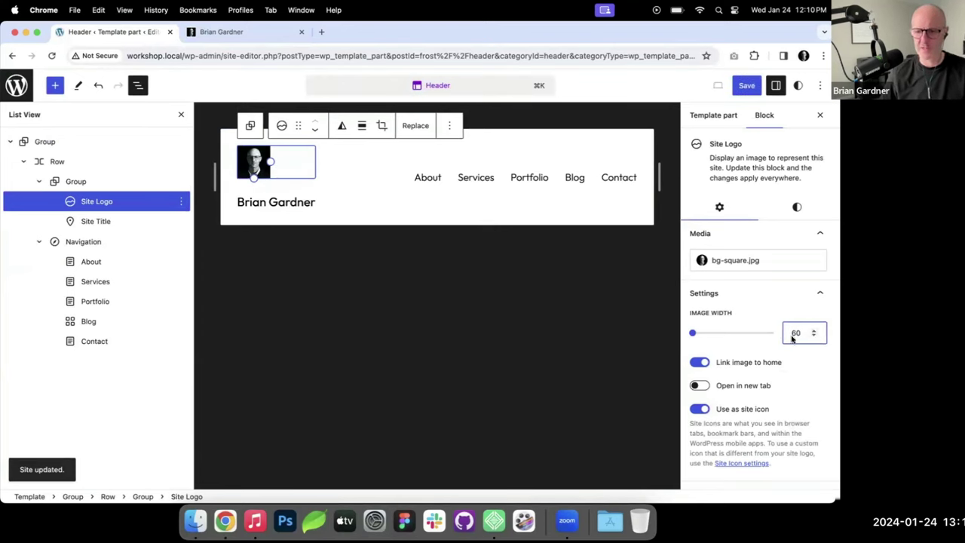
scroll(797, 331, down, 3)
scroll(760, 154, up, 2)
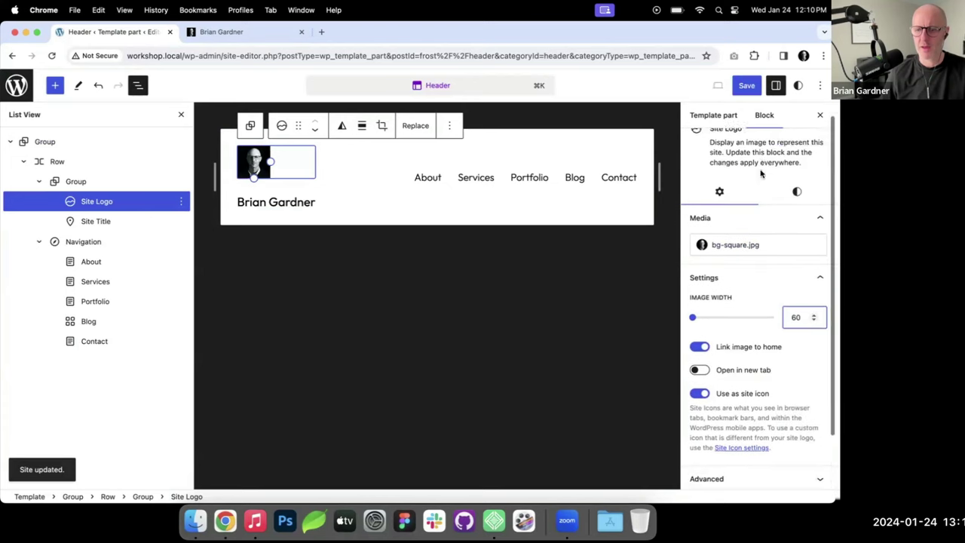
Step: Apply the Rounded style to the Site Logo
scroll(760, 174, up, 1)
click(795, 208)
click(792, 261)
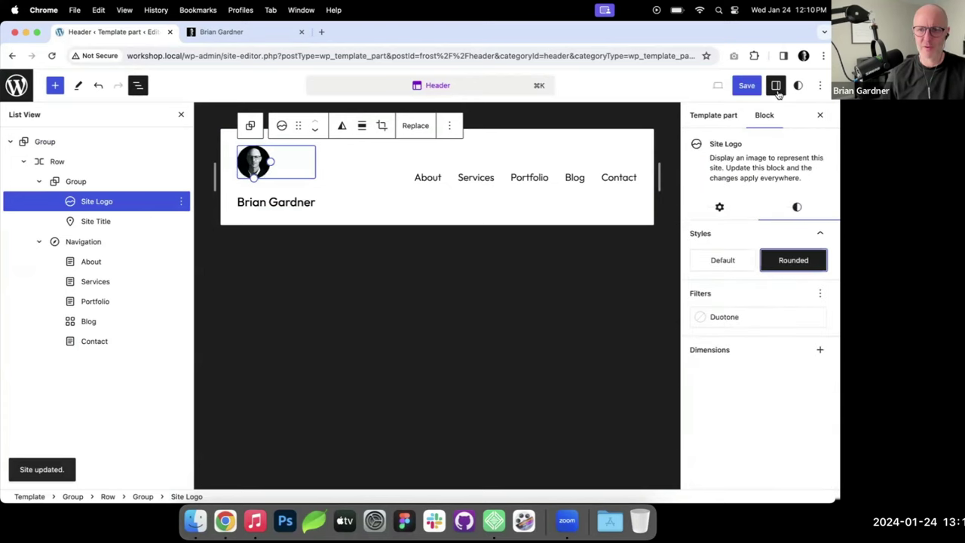
Step: Change the Group holding the Site Logo and Site Title into a Row
click(71, 185)
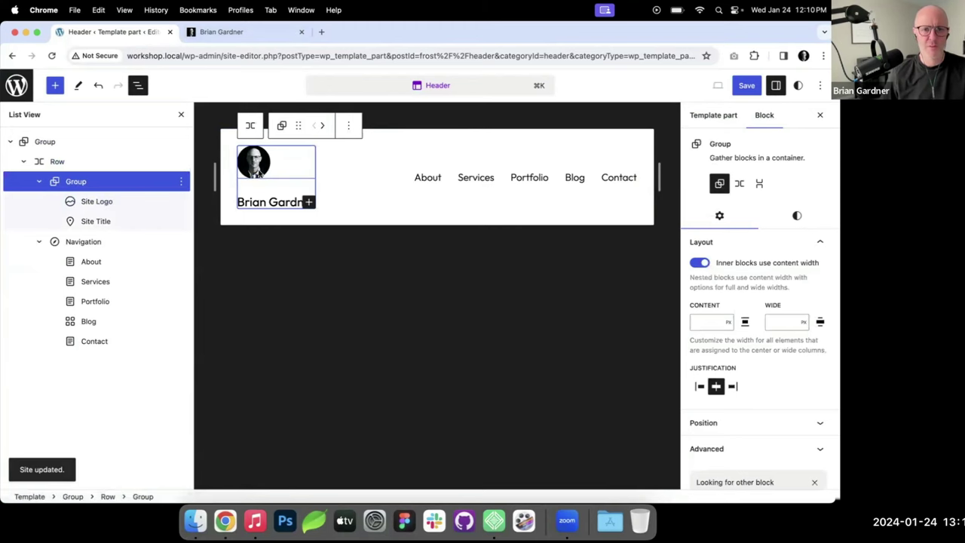
mouse_move(263, 183)
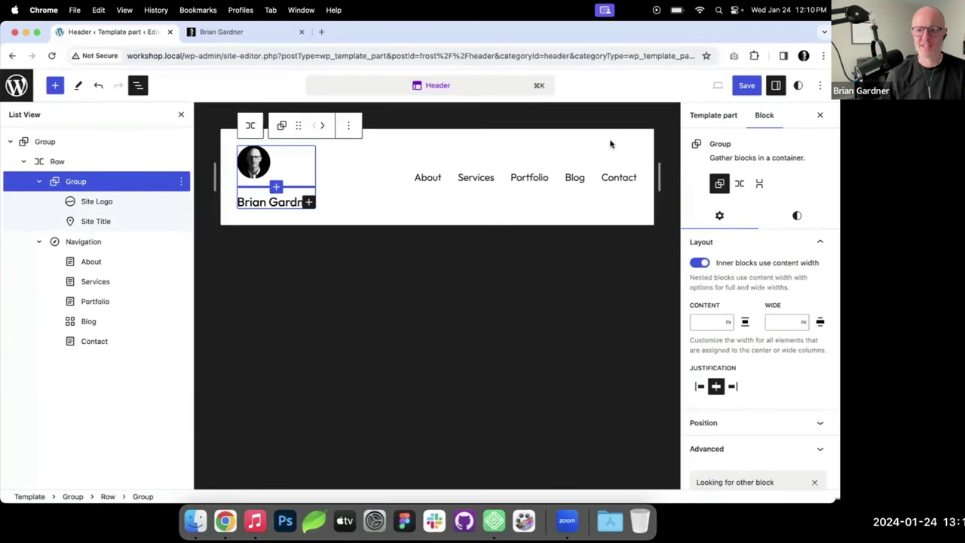
click(740, 185)
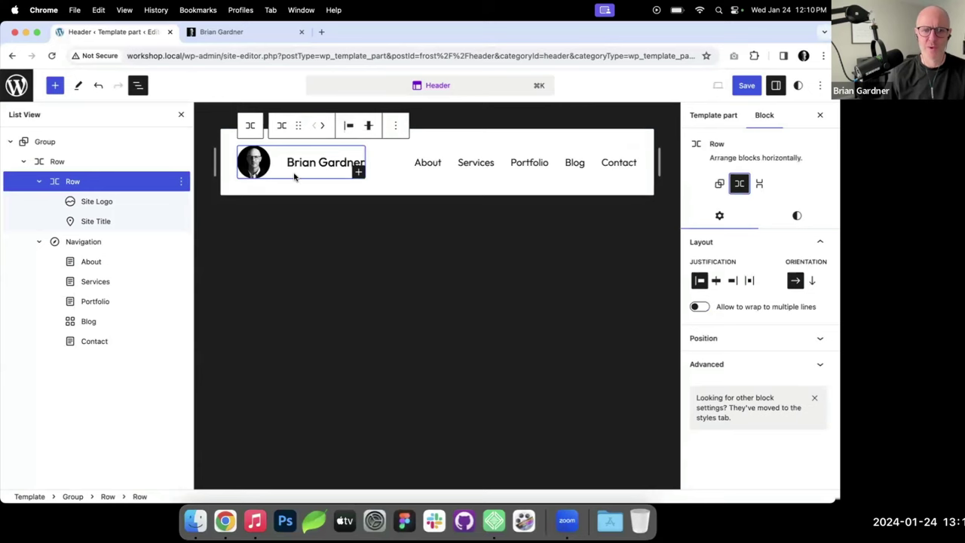
Step: Save the Header template part and check the side-by-side logo and title on the live site
click(741, 91)
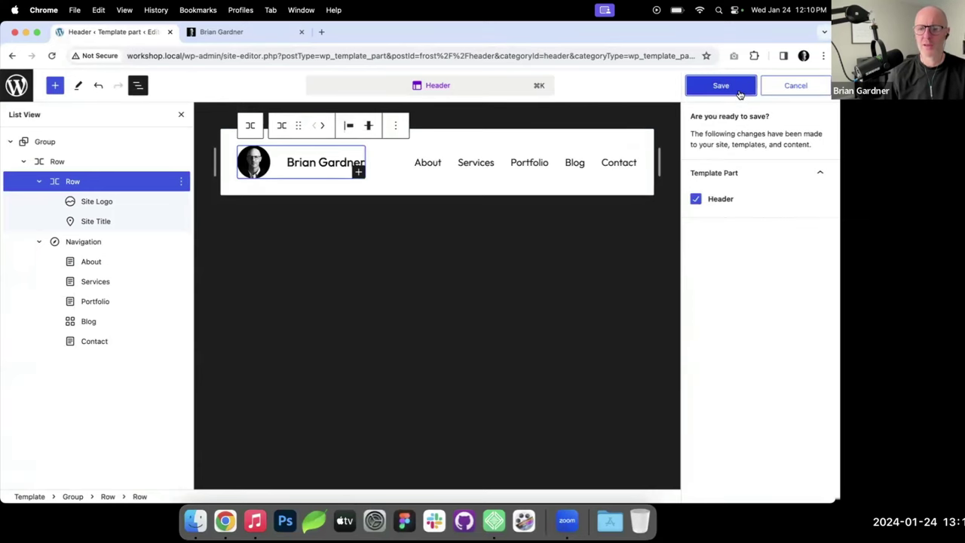
click(721, 86)
click(246, 33)
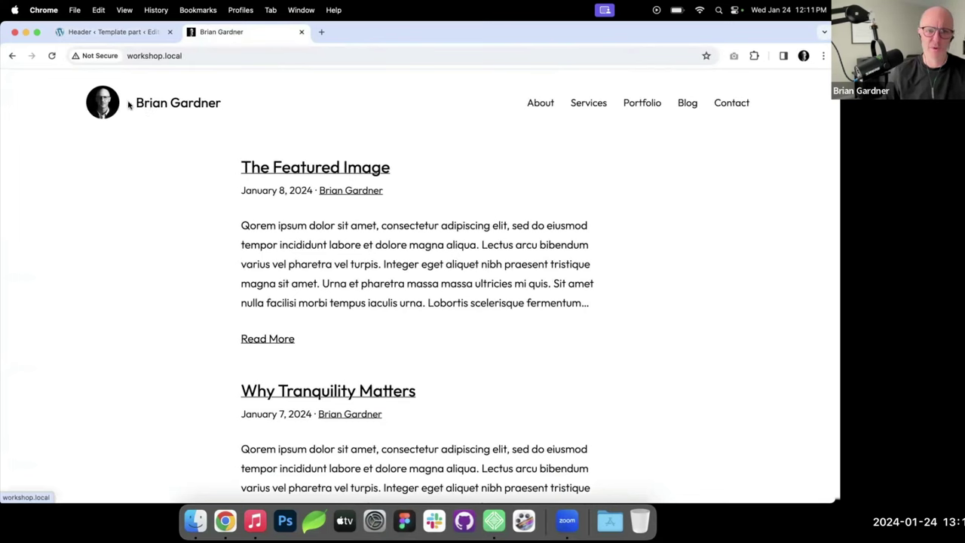
Step: Wrap the header's Site Title block in its own Group inside the inner Row
click(141, 36)
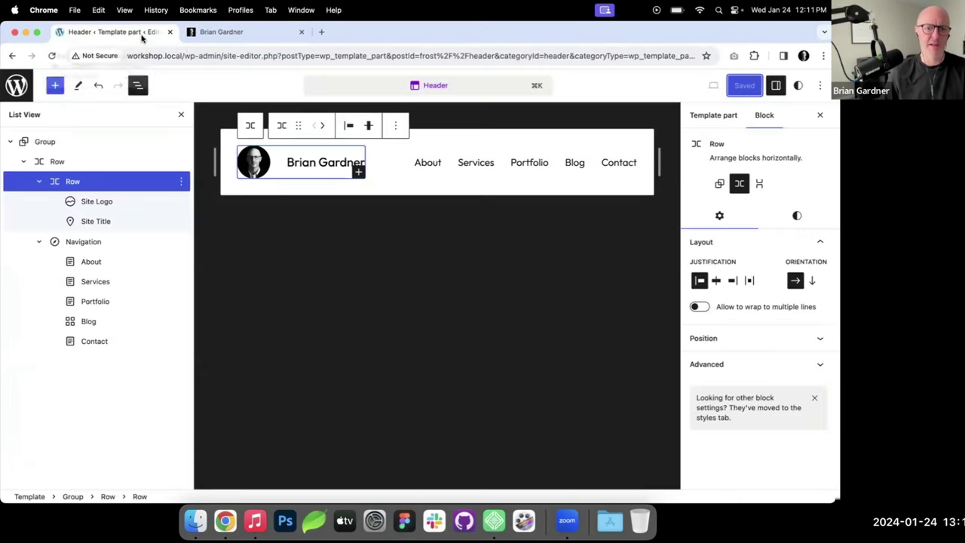
click(99, 221)
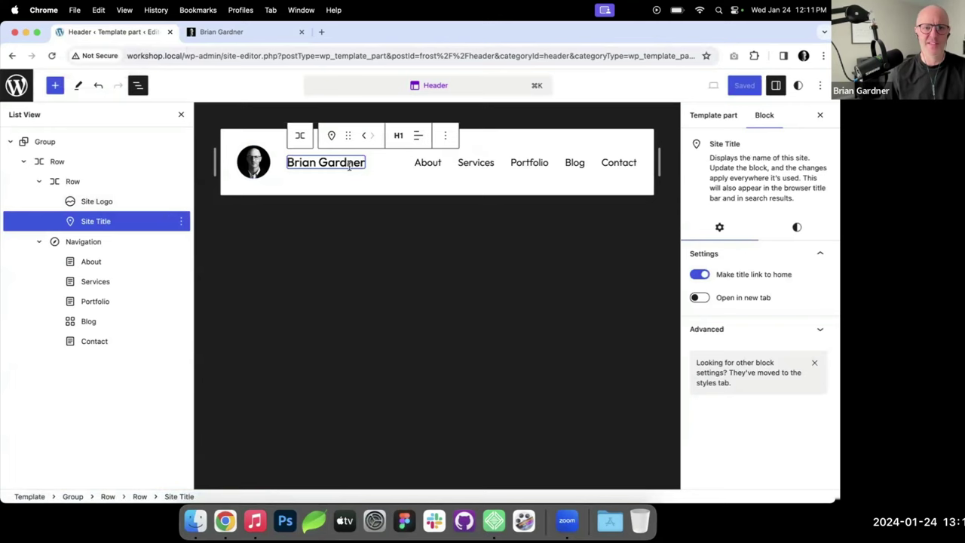
click(445, 135)
click(457, 328)
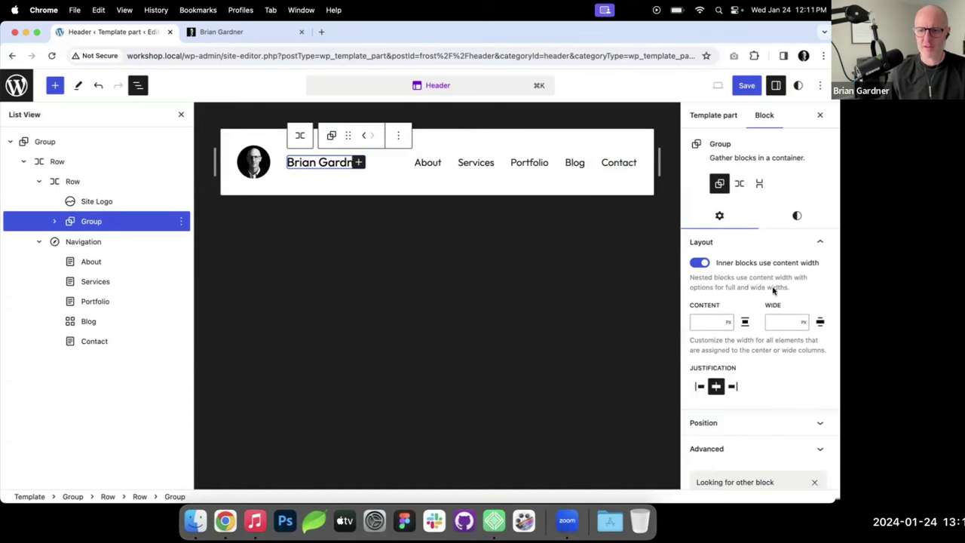
Step: Give the Site Title's Group a left-only border in custom colour #CCCCCC with a 1 px width
scroll(773, 291, down, 1)
click(796, 183)
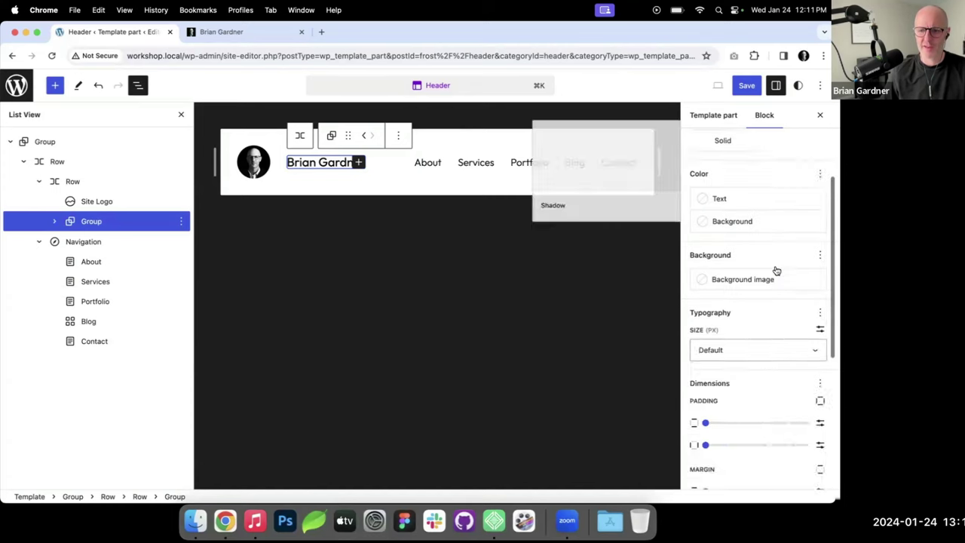
scroll(777, 270, down, 5)
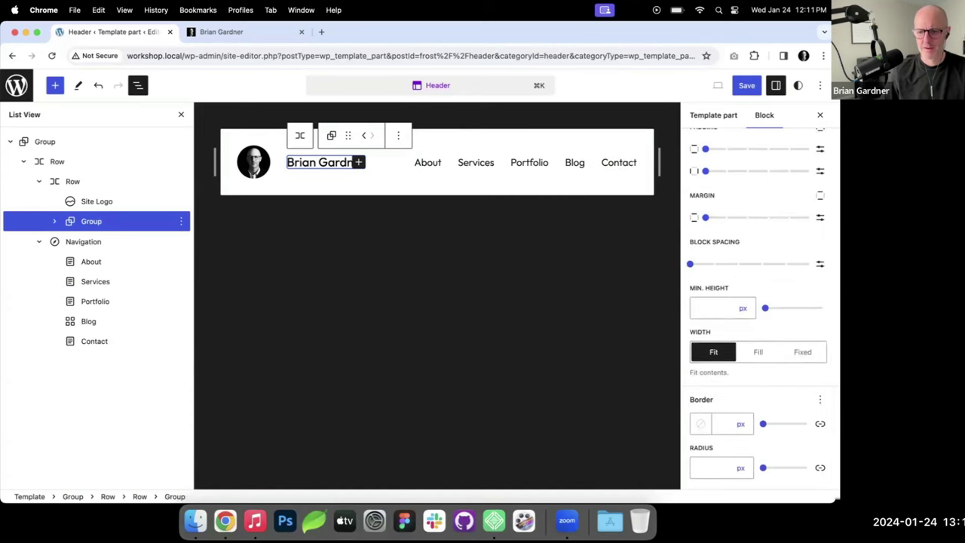
click(821, 424)
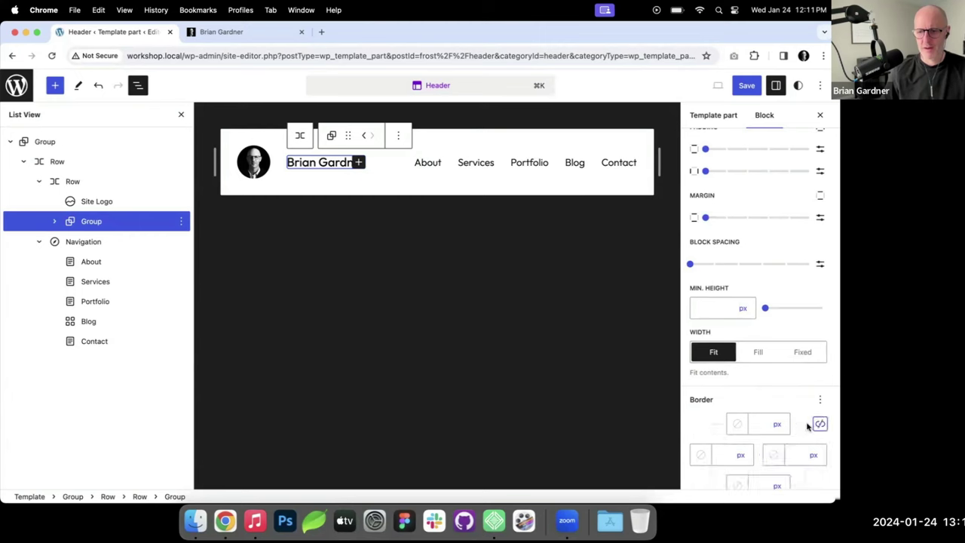
click(700, 454)
click(629, 437)
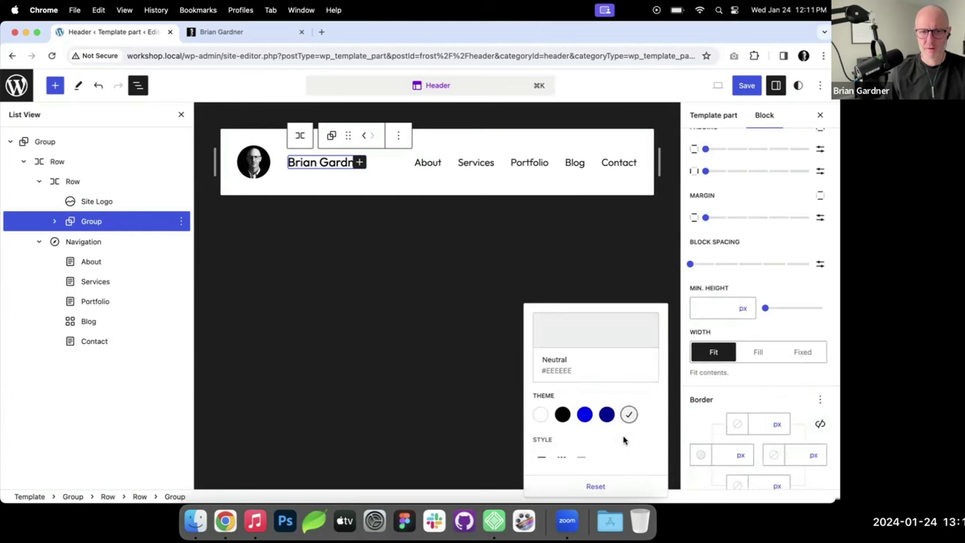
click(592, 328)
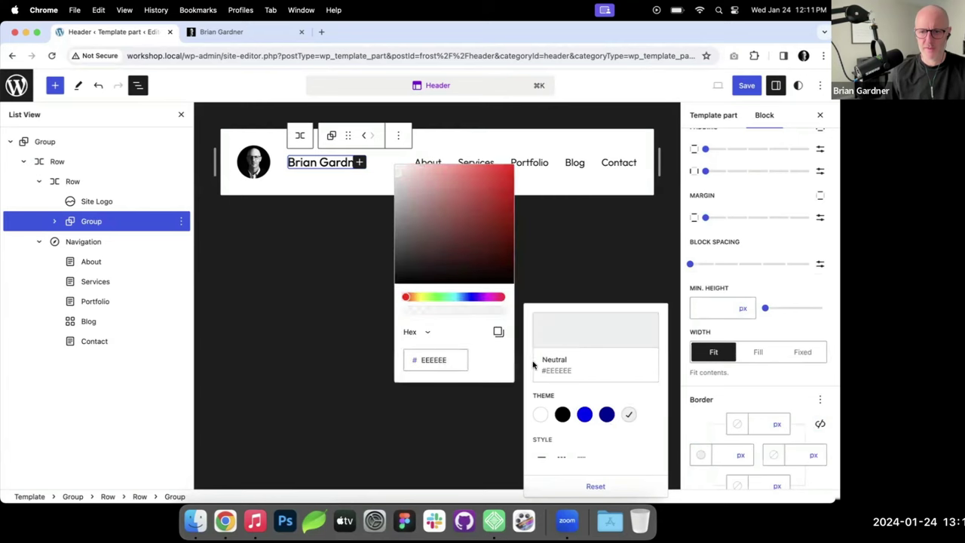
click(440, 360)
text(cccccc)
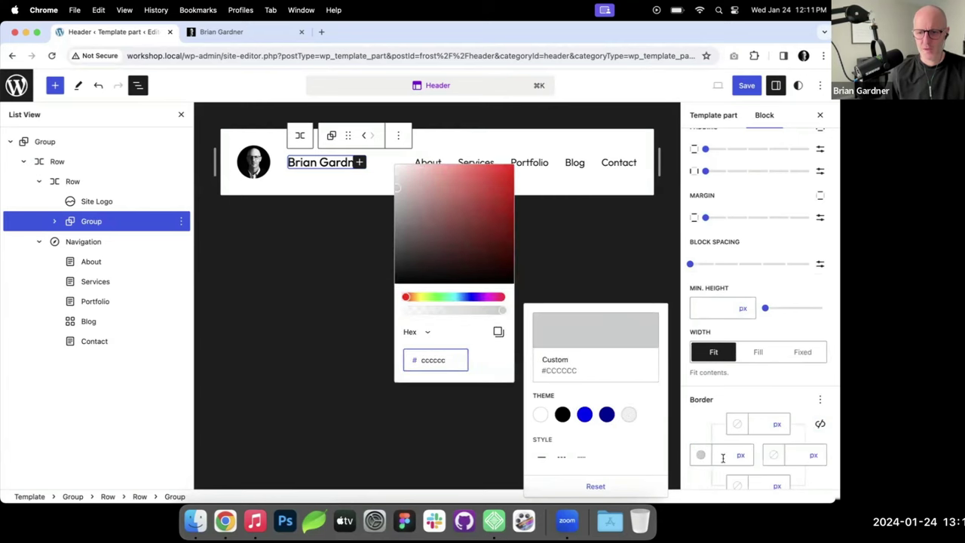
click(722, 454)
text(1)
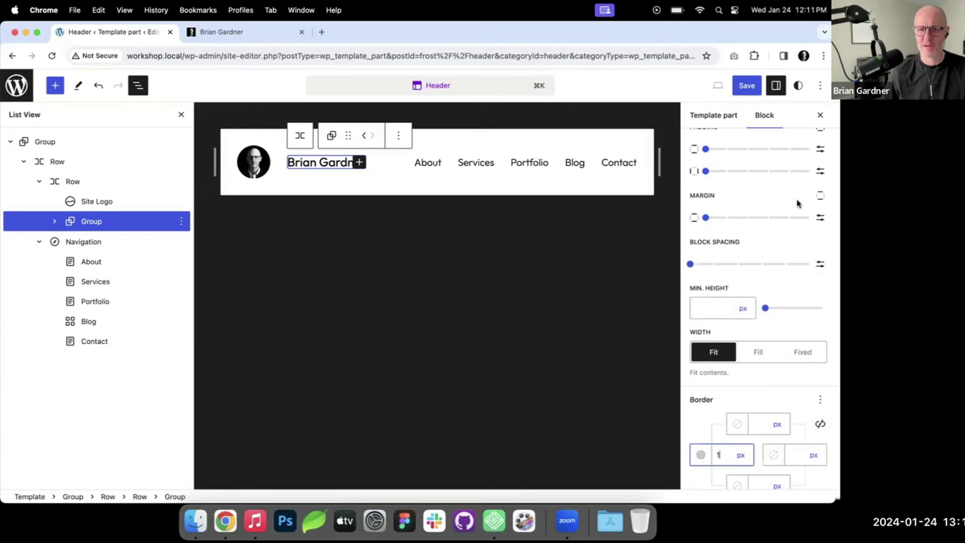
Step: Set only the left padding of the Site Title's Group to a custom value of 15 px
scroll(801, 207, up, 2)
click(820, 240)
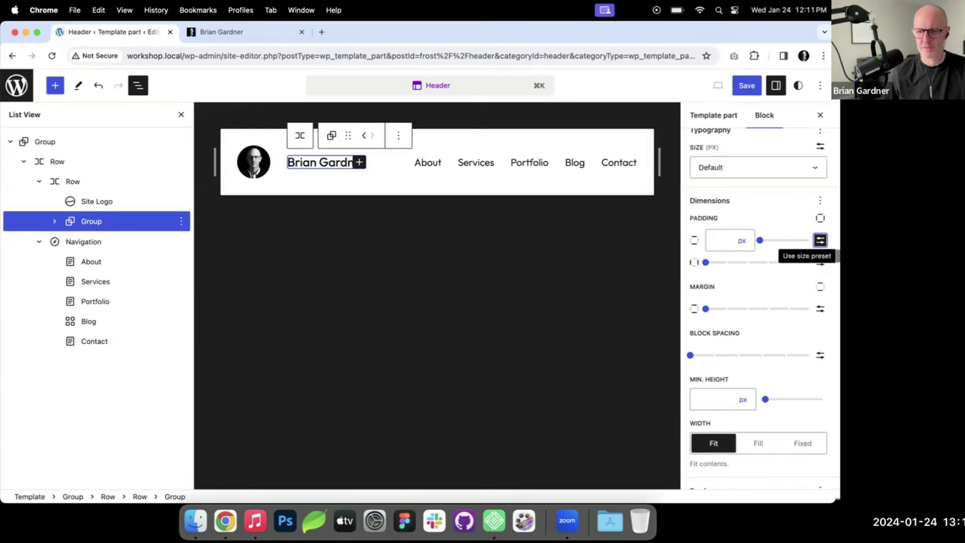
click(820, 239)
click(819, 240)
click(820, 240)
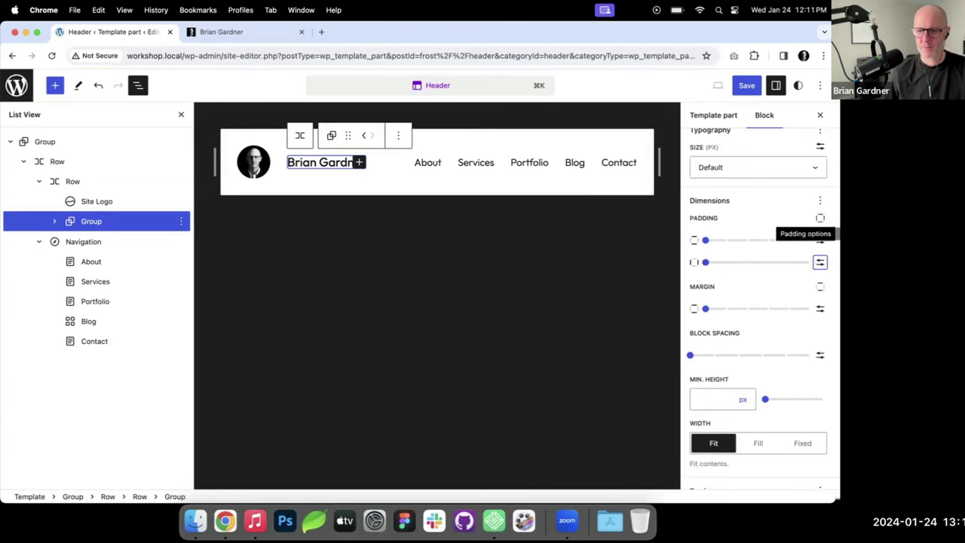
click(820, 218)
click(721, 326)
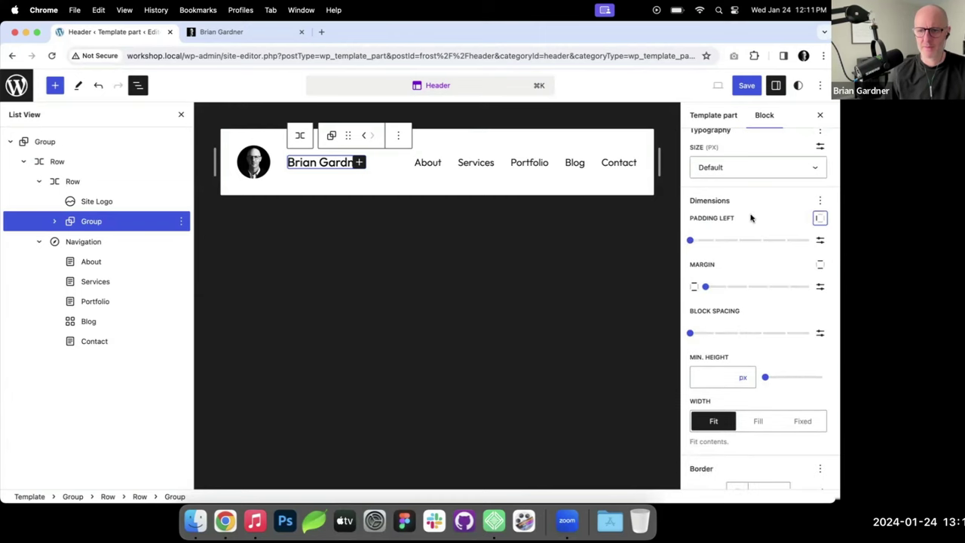
click(820, 240)
click(724, 240)
text(10)
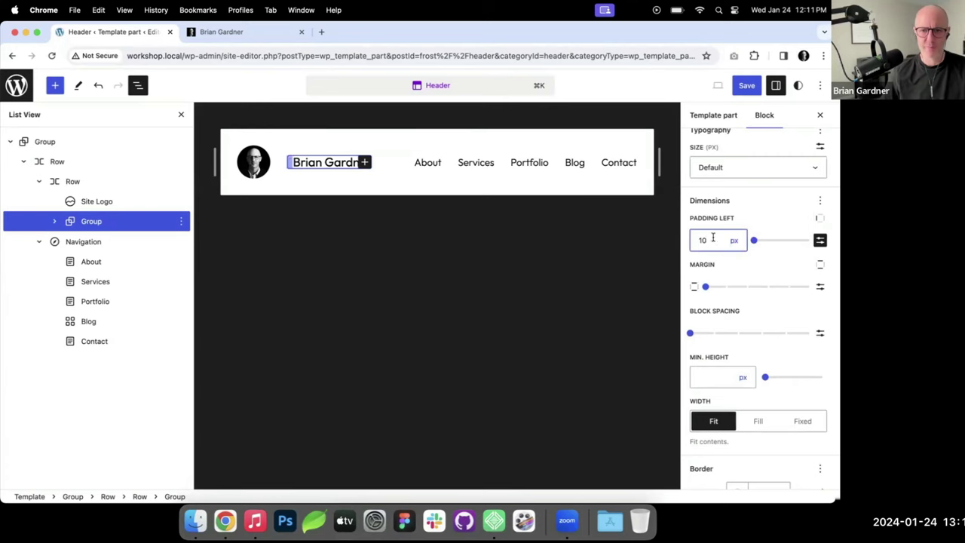
key(BackSpace)
text(5)
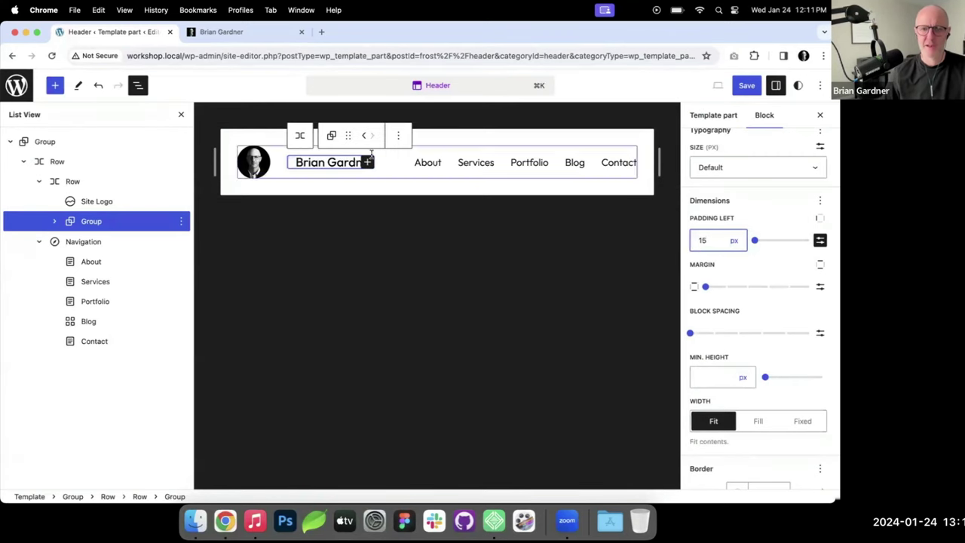
Step: Set the header Site Title's font size to Medium (20 px) after trying the Large and Default sizes
click(325, 162)
click(796, 229)
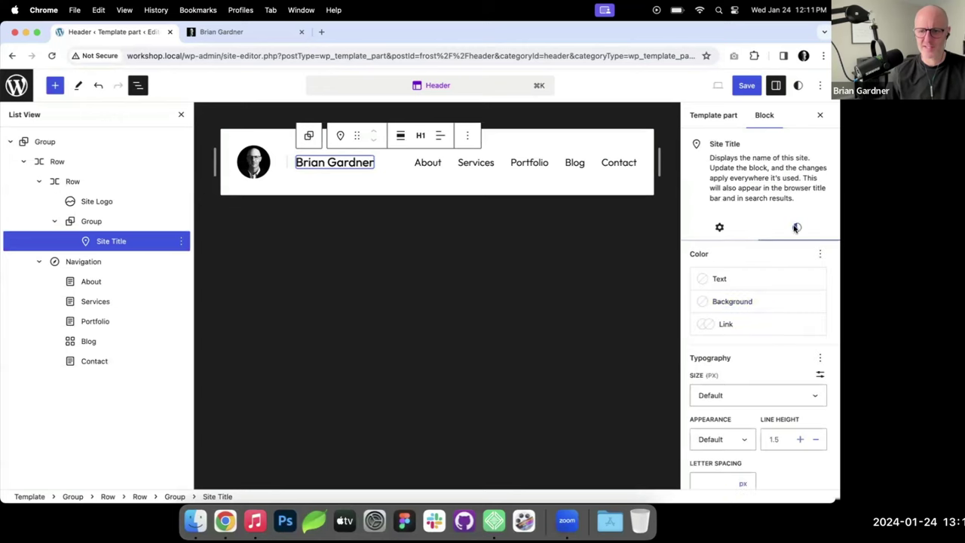
scroll(779, 306, down, 2)
click(783, 311)
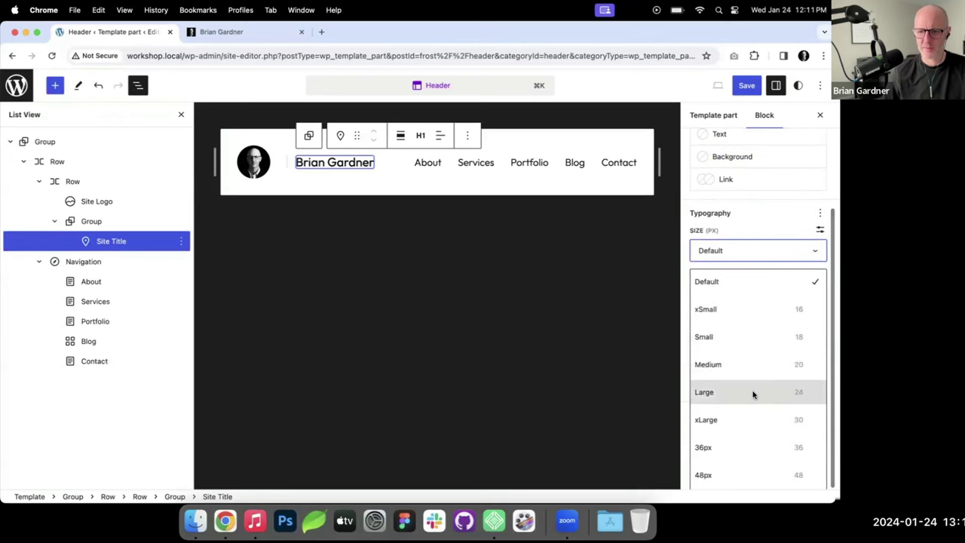
click(752, 393)
click(777, 313)
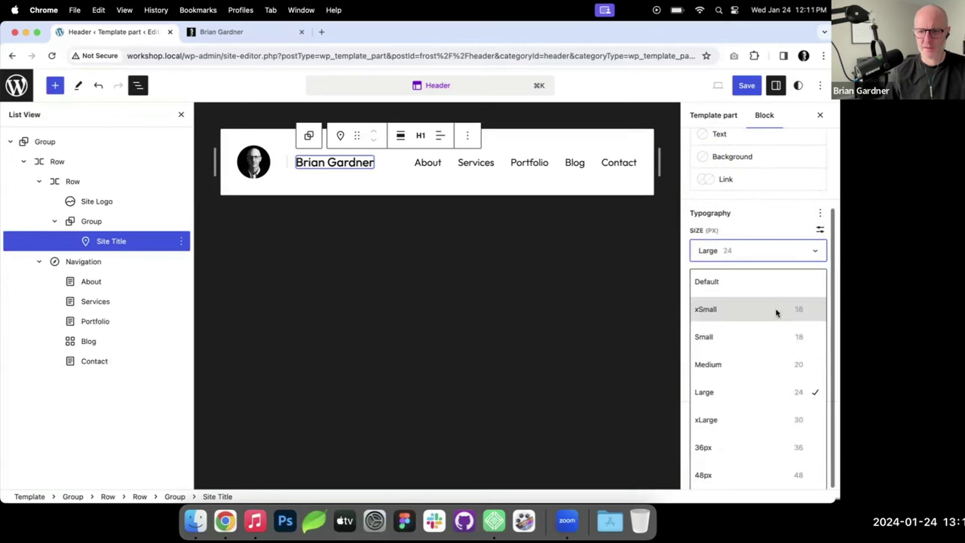
click(760, 366)
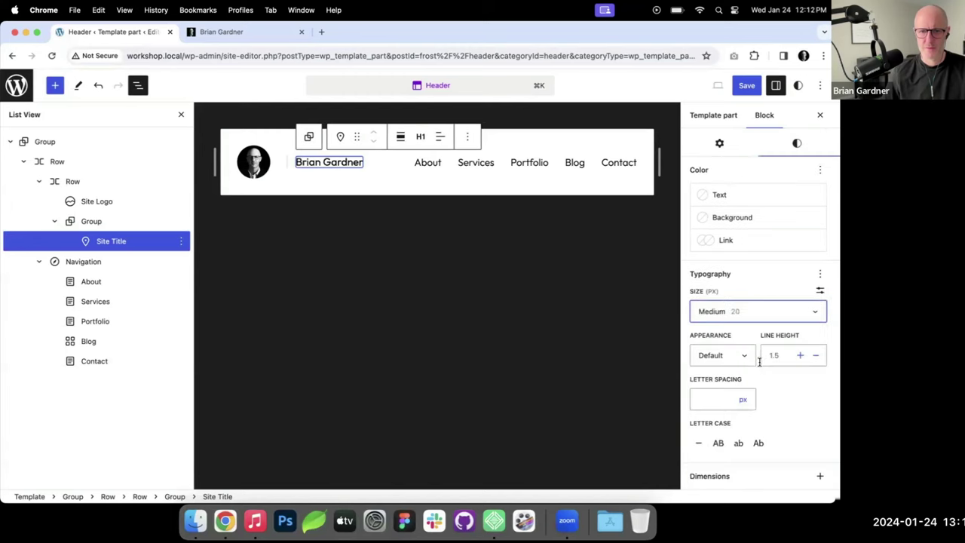
click(759, 311)
click(754, 285)
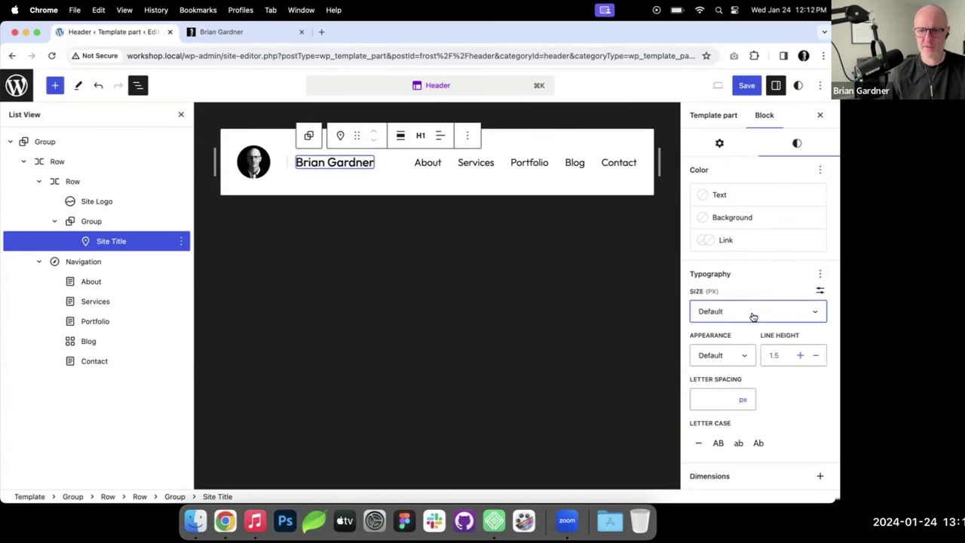
click(753, 311)
click(749, 365)
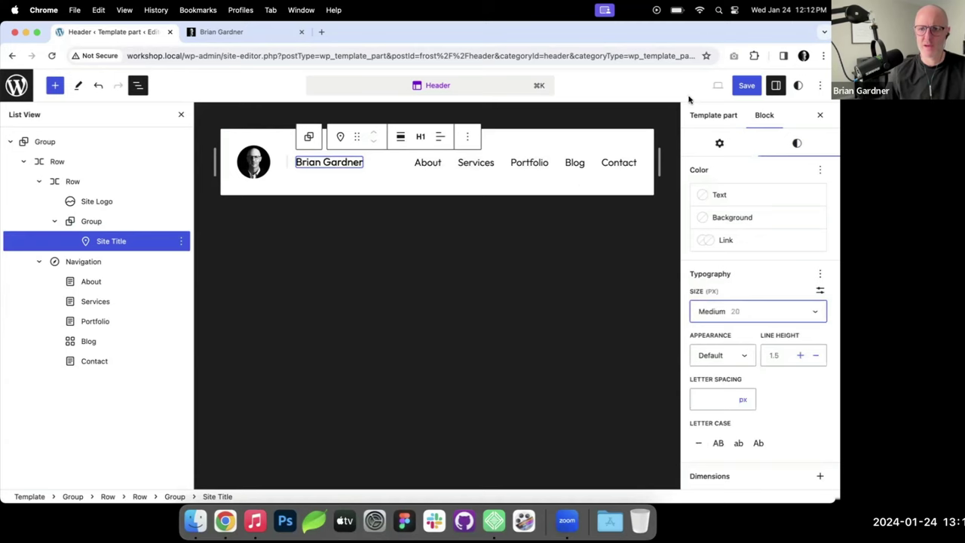
Step: Save the Header template part and reload the live site to check the resized title beside the logo
click(735, 91)
click(723, 86)
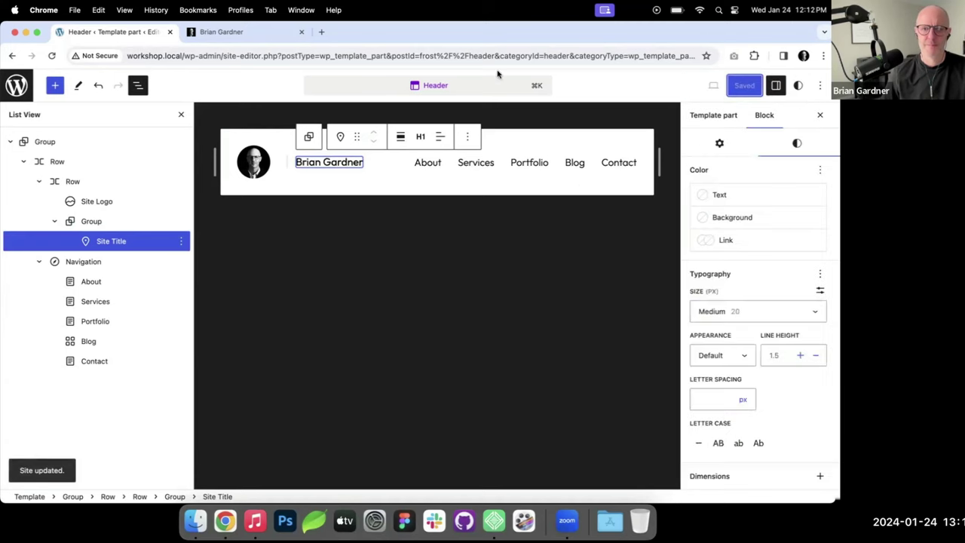
click(237, 34)
key(super+r)
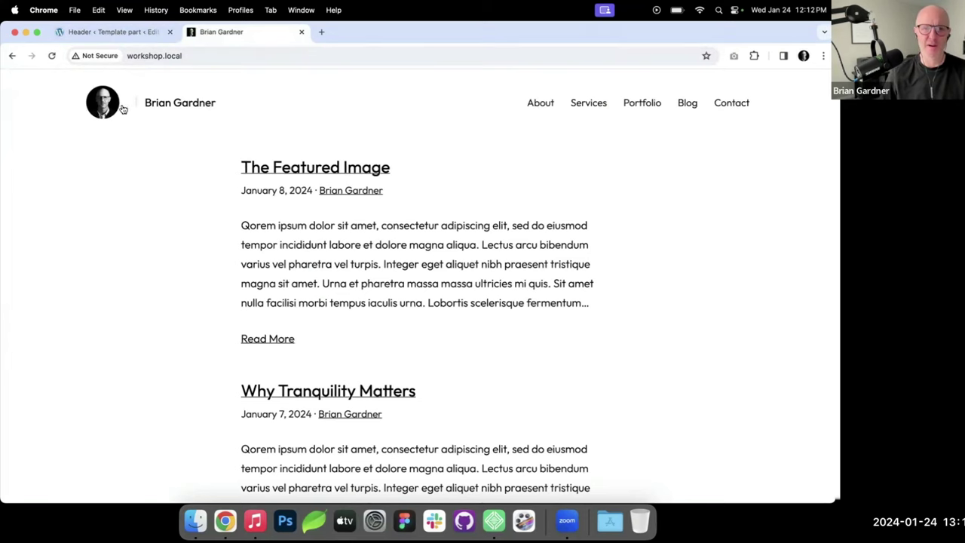
Step: Set a custom block spacing of 20 px on the inner Row that holds the Site Logo and the title's Group
click(178, 32)
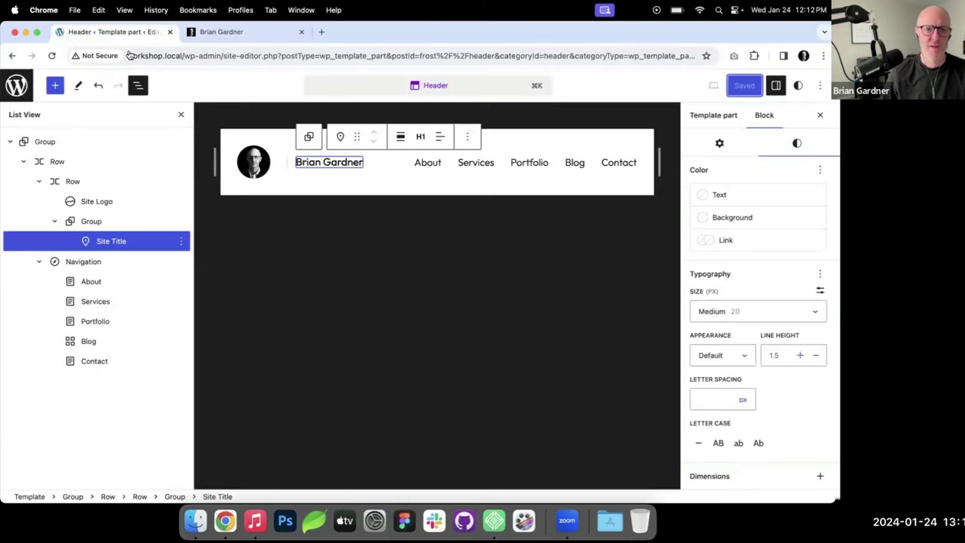
click(74, 184)
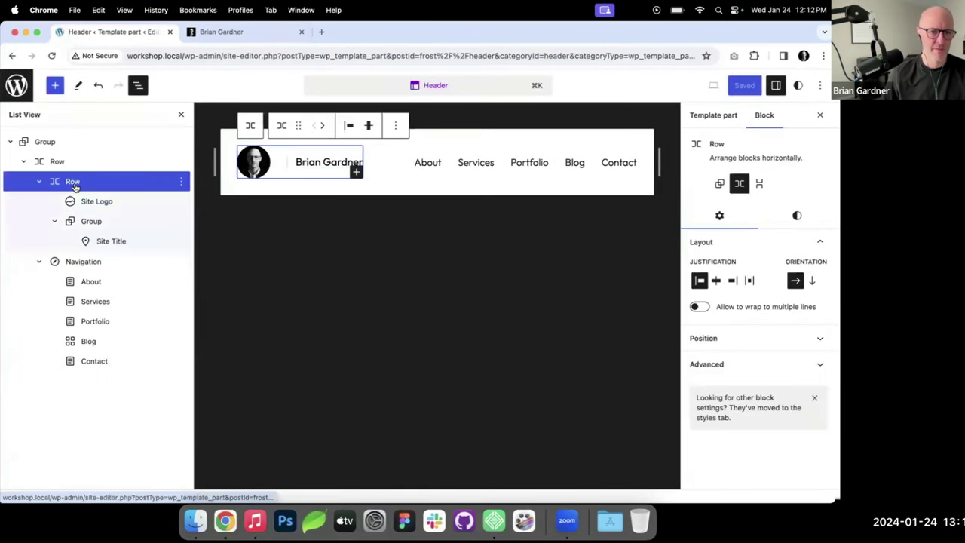
mouse_move(280, 162)
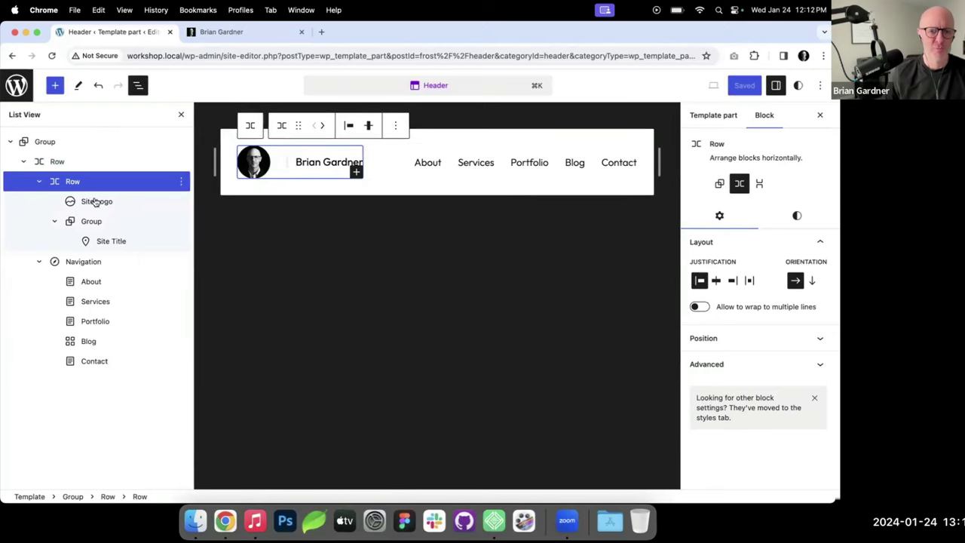
click(797, 215)
scroll(785, 253, down, 10)
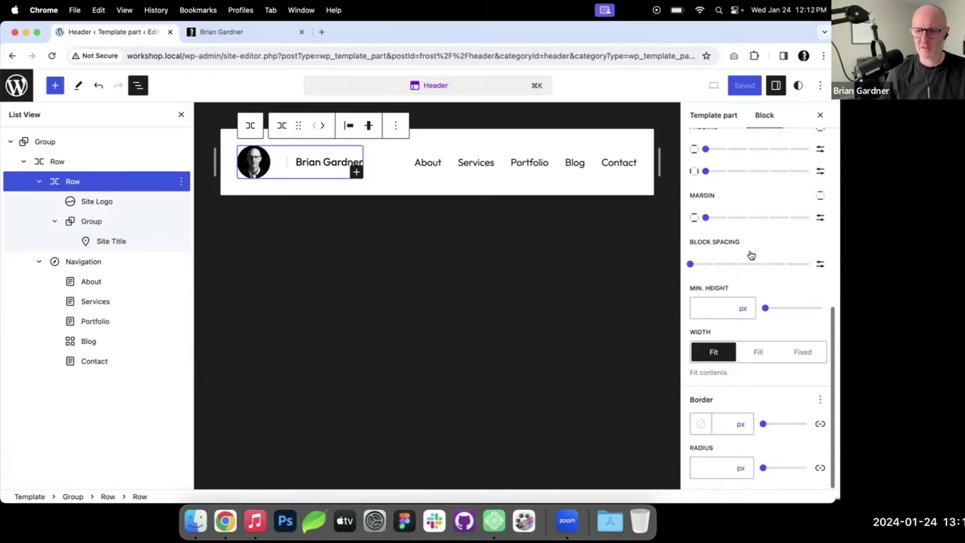
click(820, 263)
click(701, 265)
text(1)
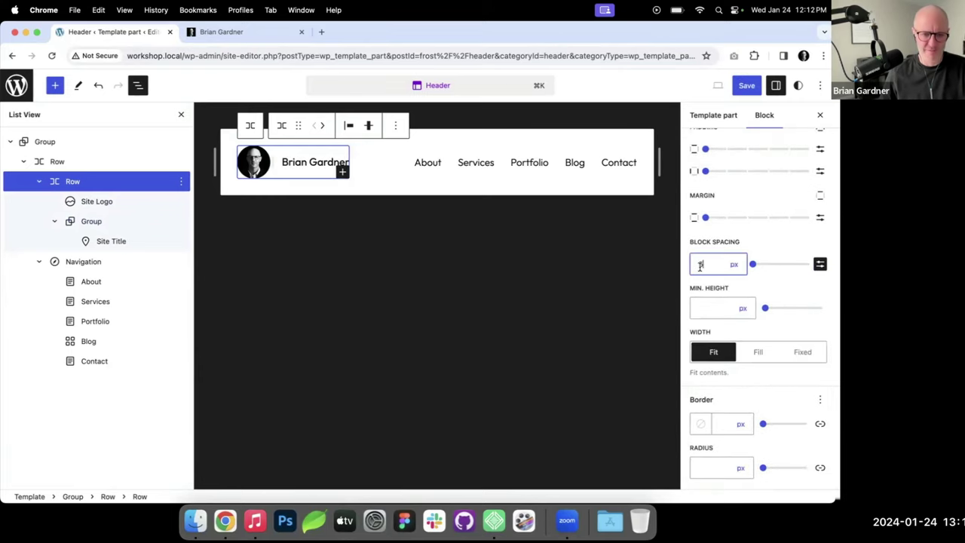
text(555)
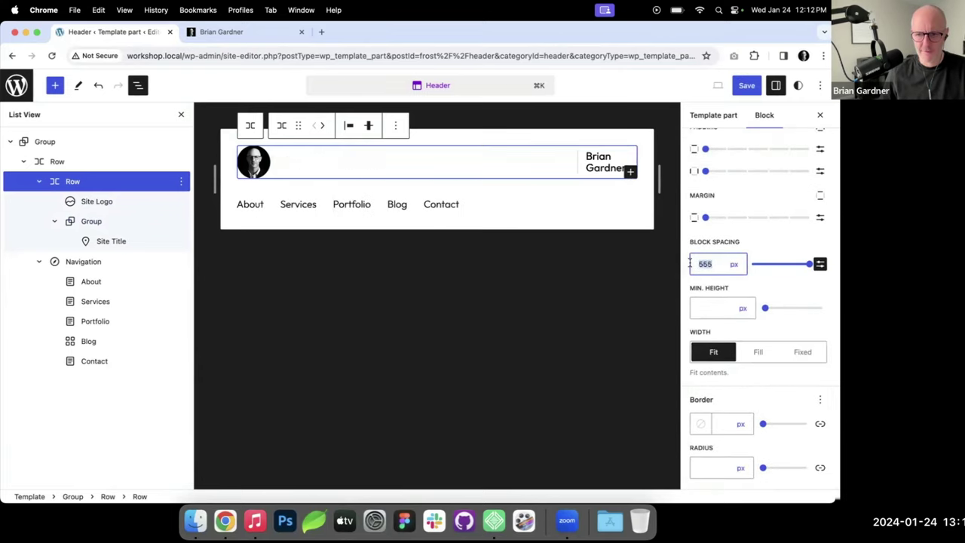
text(15)
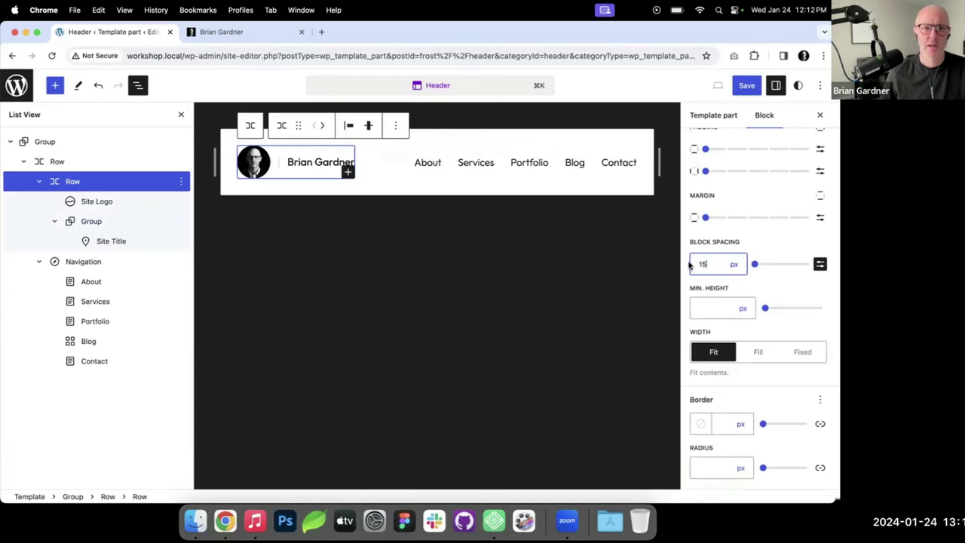
key(BackSpace)
key(BackSpace)
text(20)
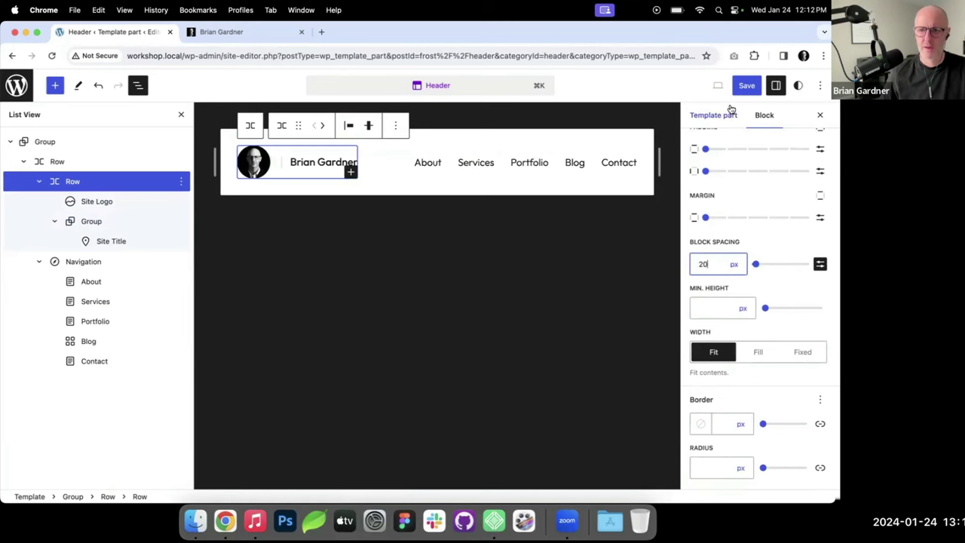
Step: Save the Header template part and check the spacing between logo and title on the live site
click(747, 85)
click(722, 85)
click(226, 31)
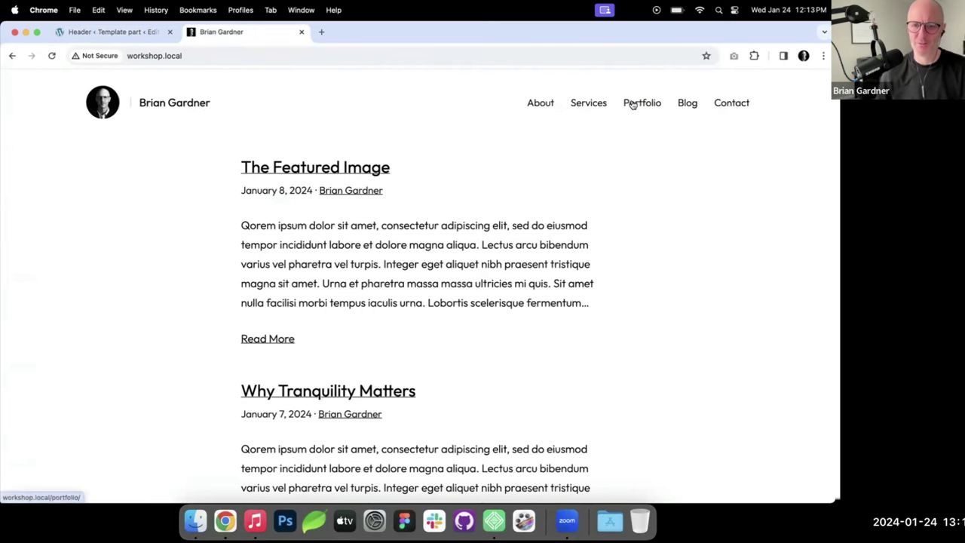
Step: Set the Navigation block's font size to xSmall (16 px) and its block spacing to xSmall
click(89, 32)
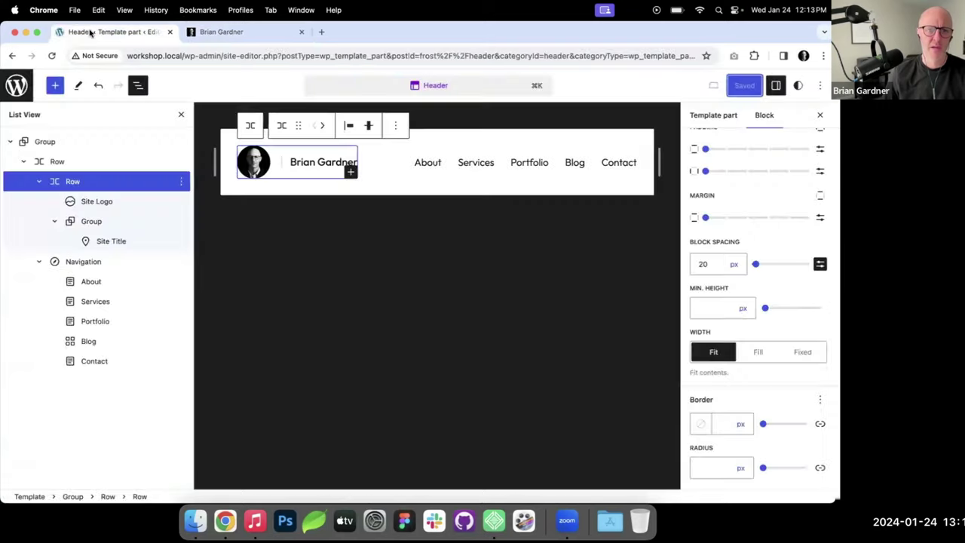
click(92, 261)
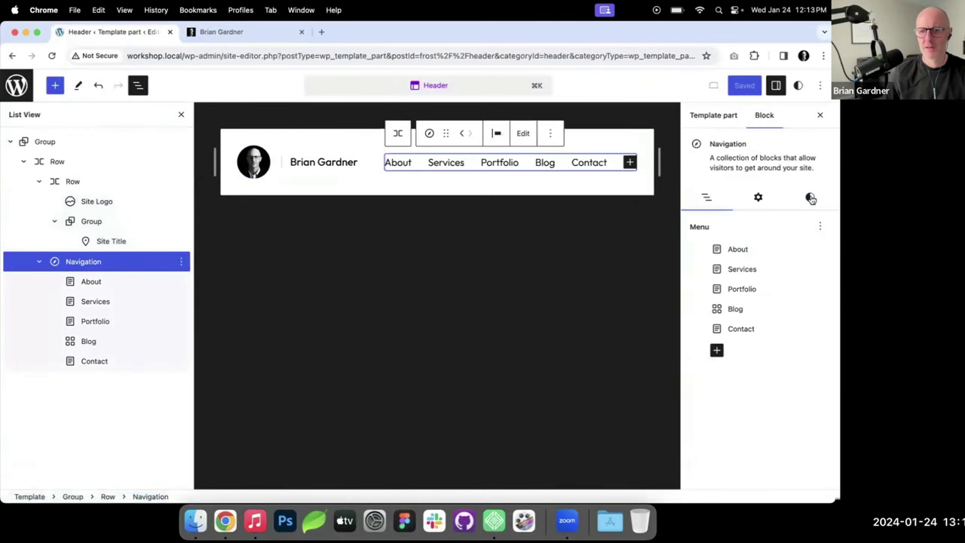
click(810, 196)
scroll(773, 361, down, 2)
click(769, 339)
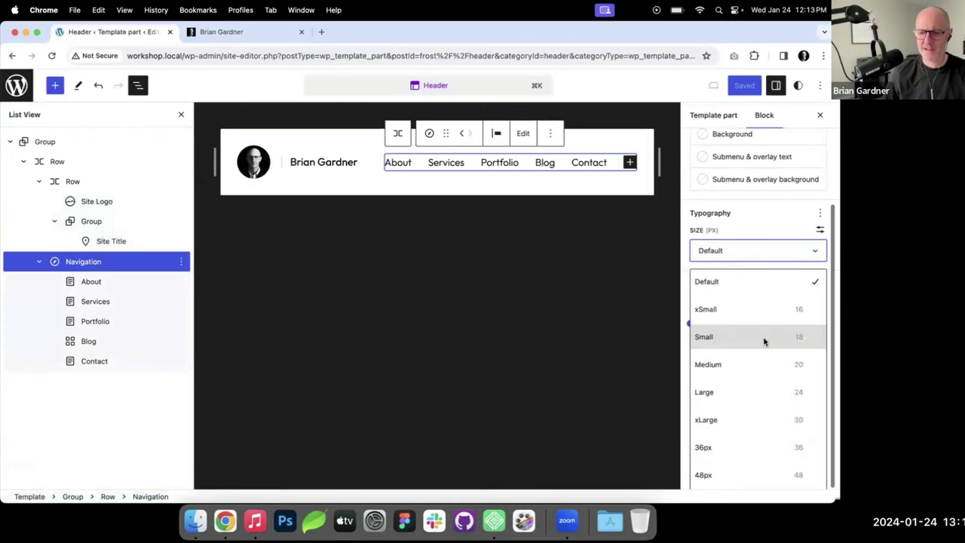
click(766, 311)
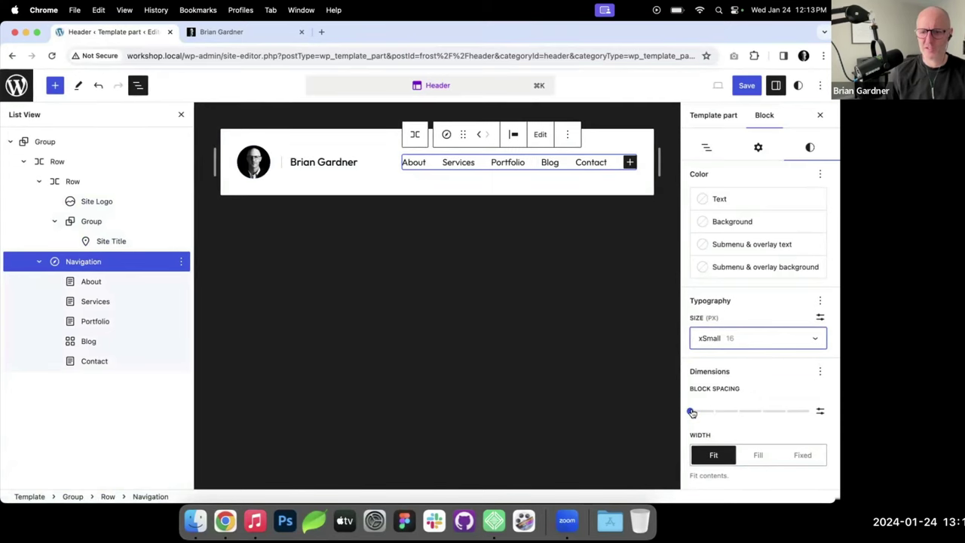
mouse_move(691, 413)
mouse_down()
mouse_move(810, 412)
mouse_move(688, 414)
mouse_move(707, 415)
mouse_up()
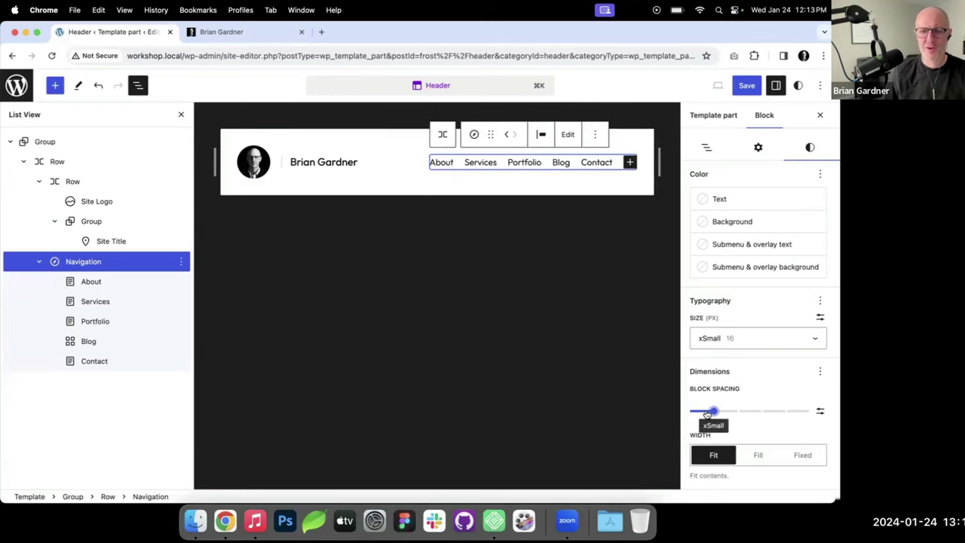
scroll(731, 134, up, 1)
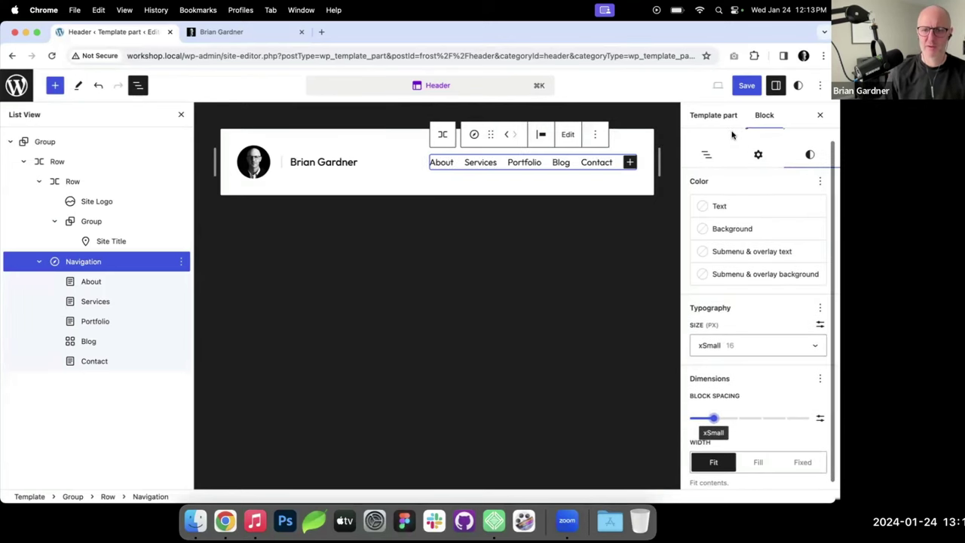
Step: Save the Header template part and check the smaller, tighter navigation menu on the live site
click(747, 85)
click(722, 85)
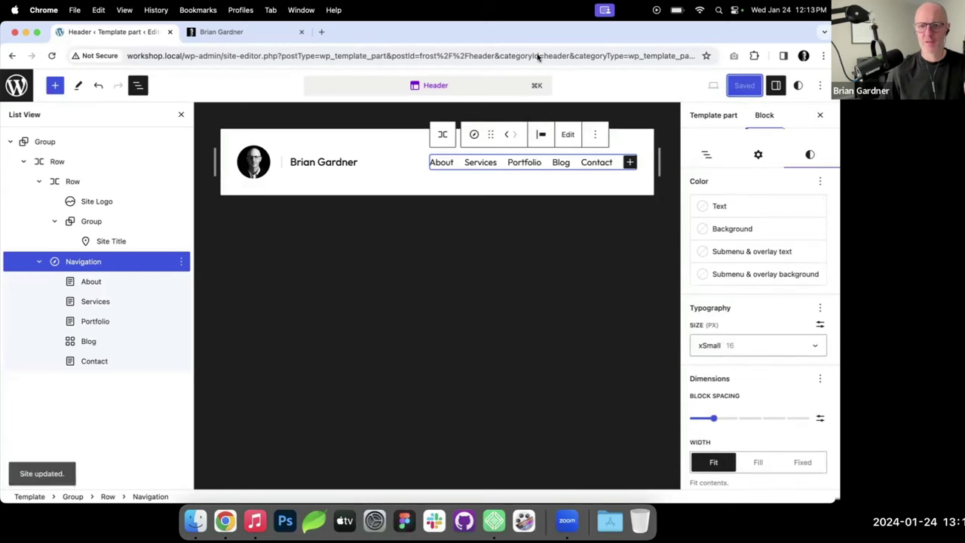
click(265, 34)
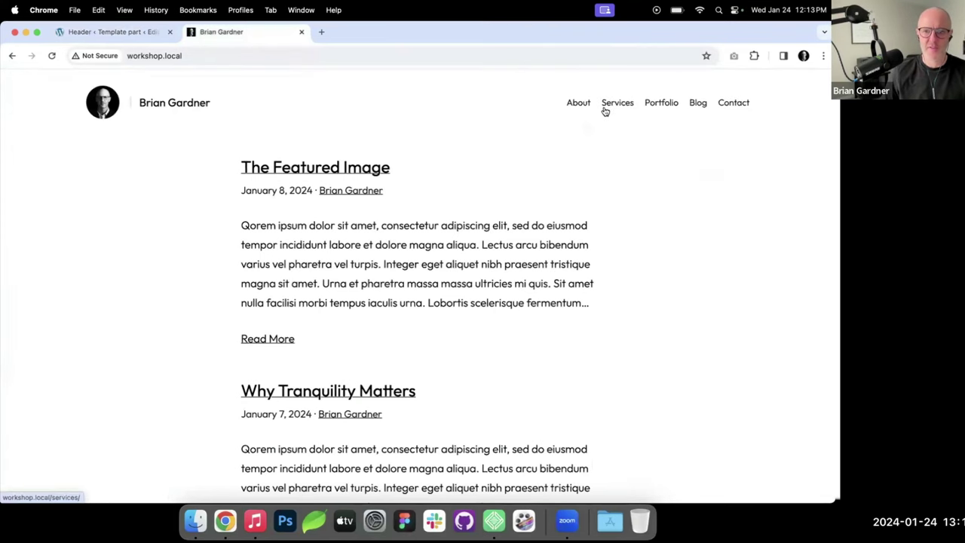
Step: Test the live site's header menu by opening the About, Services, Portfolio, Contact and Blog links
click(580, 106)
click(611, 106)
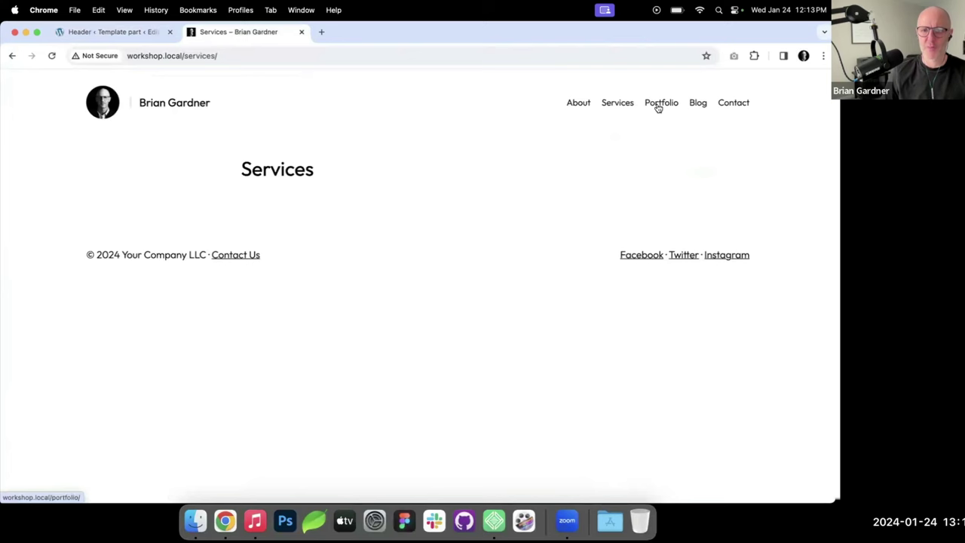
click(658, 108)
click(741, 107)
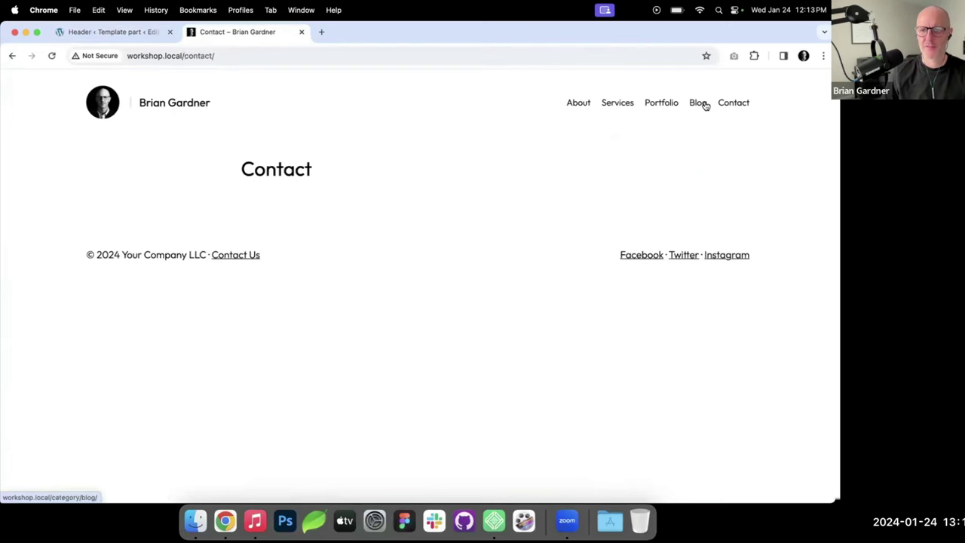
click(703, 105)
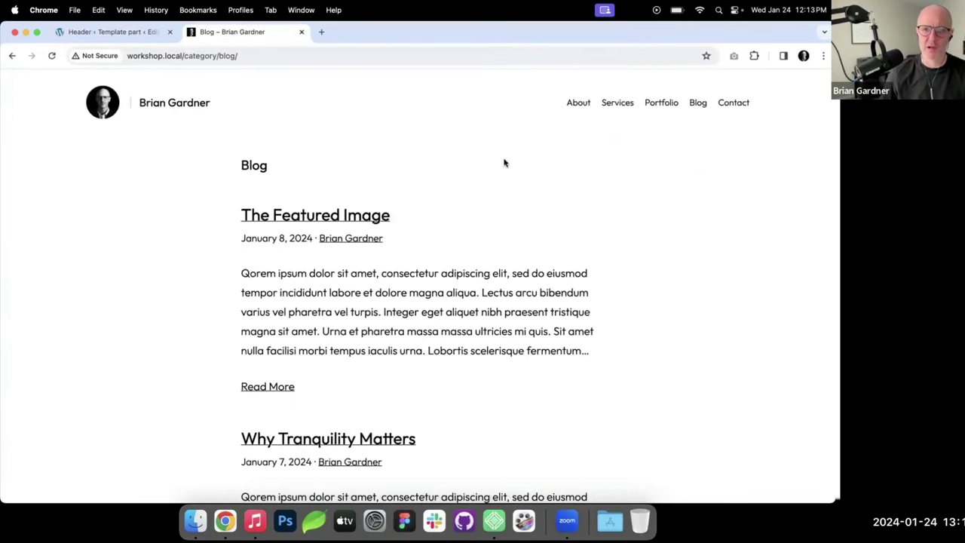
Step: Look over the Blog category's post list, then return to the home page and view its posts down to the footer
scroll(512, 179, down, 3)
scroll(513, 178, up, 3)
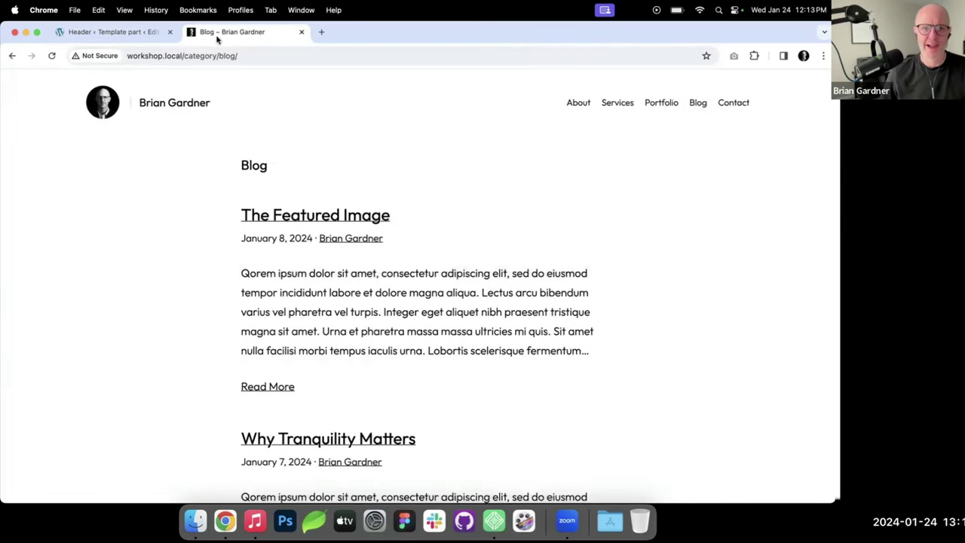
scroll(430, 101, down, 5)
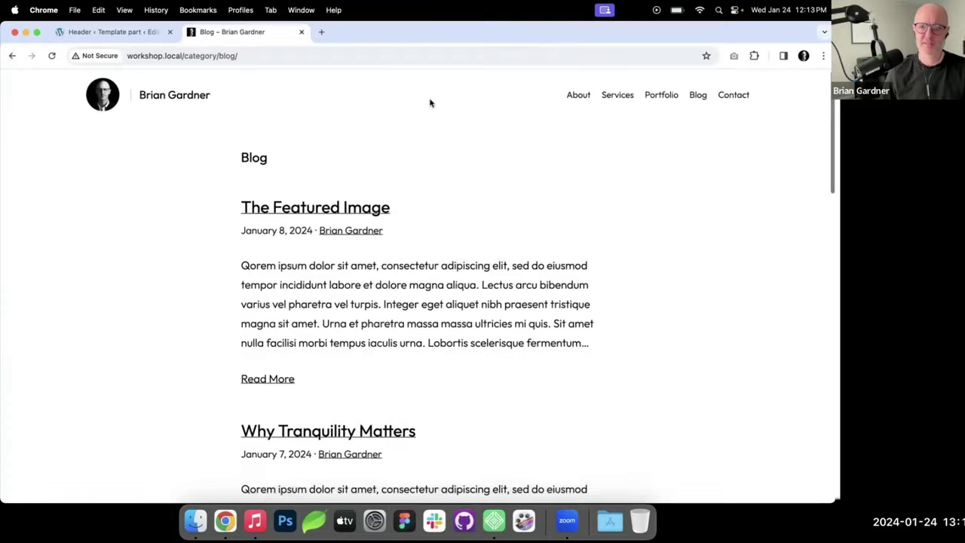
scroll(430, 101, down, 10)
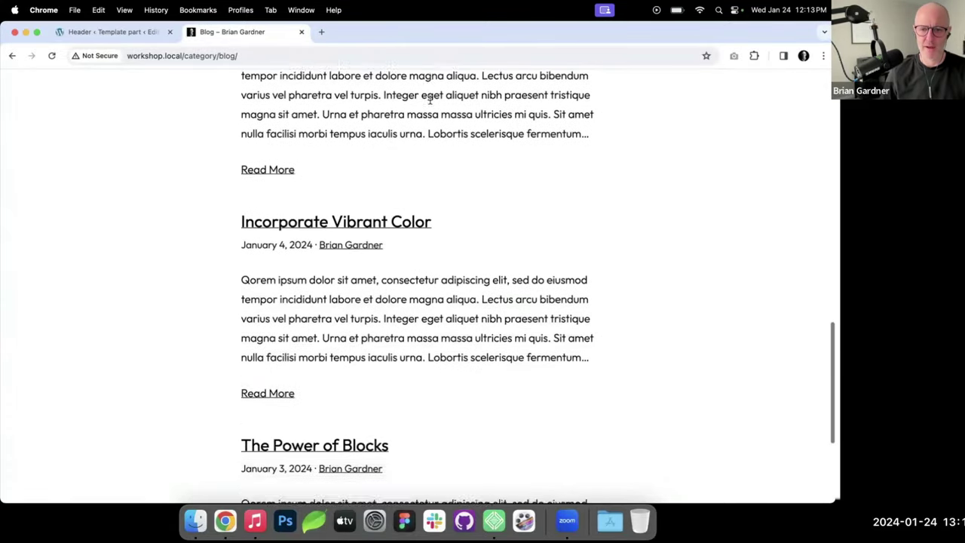
scroll(431, 103, up, 10)
scroll(431, 103, up, 5)
click(174, 103)
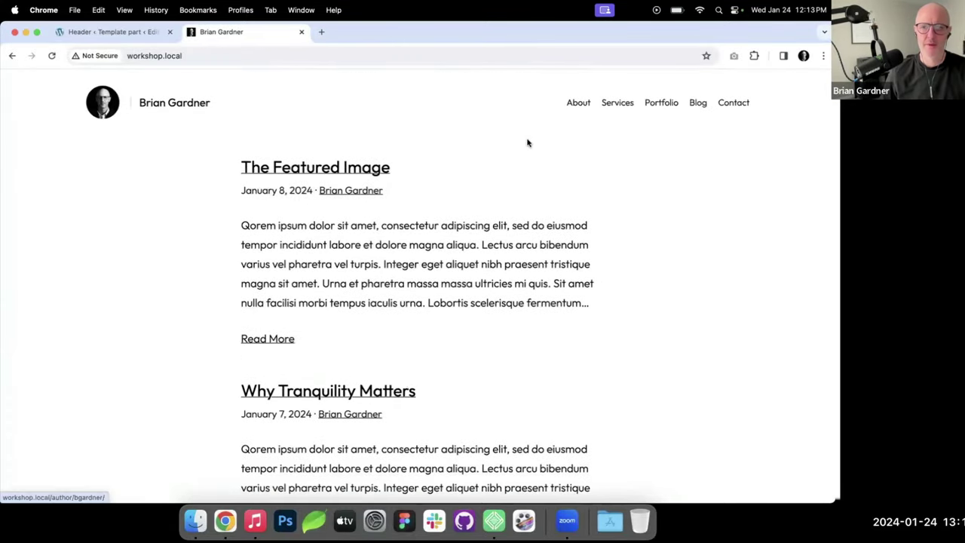
scroll(553, 123, down, 20)
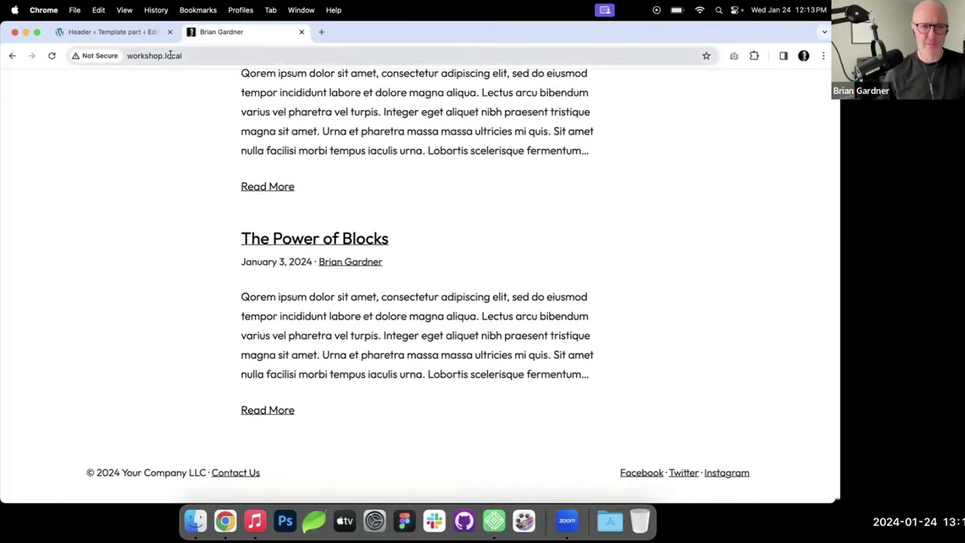
Step: Open the Footer template part for editing in the site editor and expand its outer Group in the block list
click(133, 33)
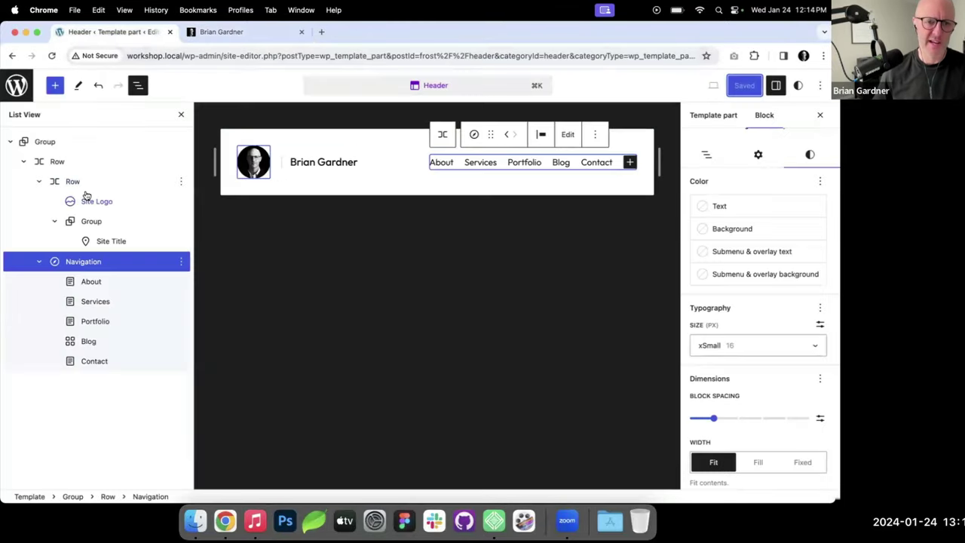
click(16, 85)
click(17, 139)
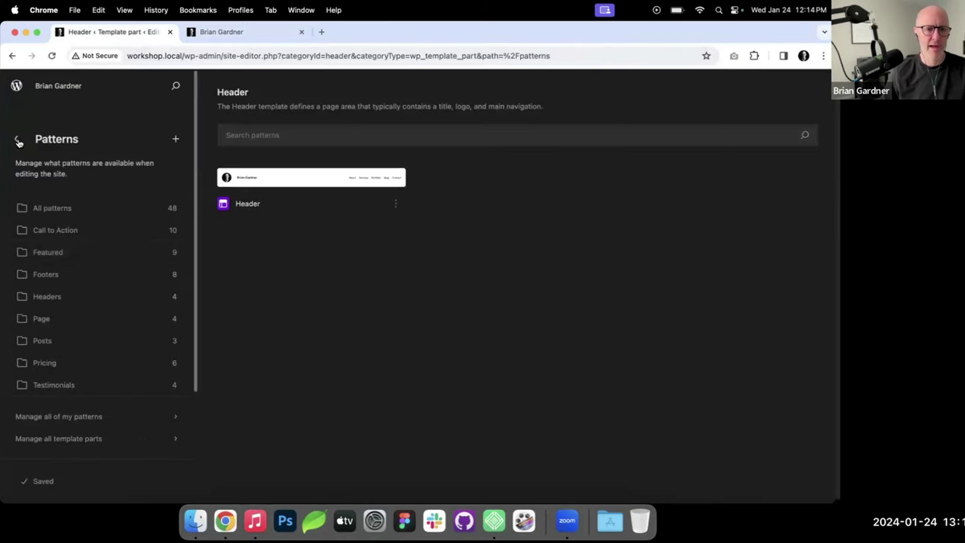
scroll(91, 301, down, 2)
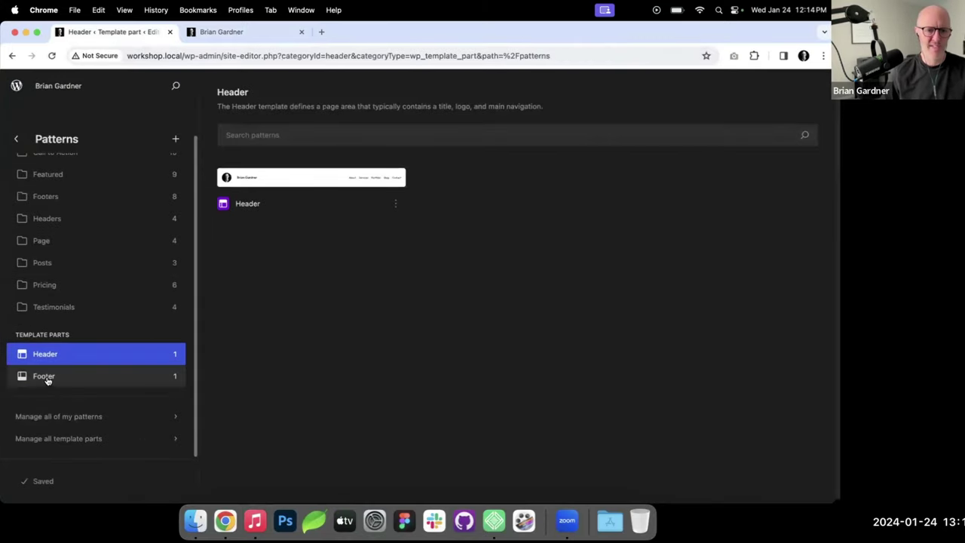
click(48, 379)
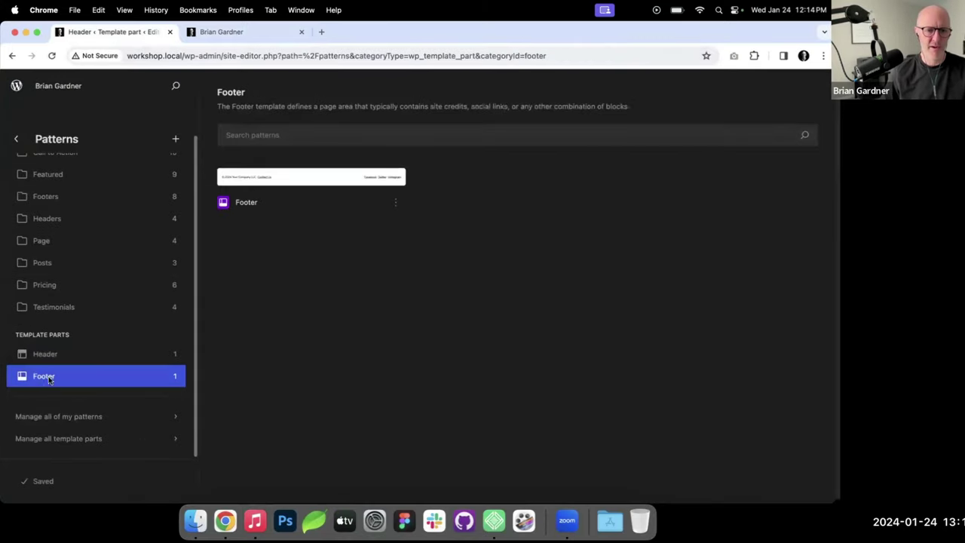
click(322, 180)
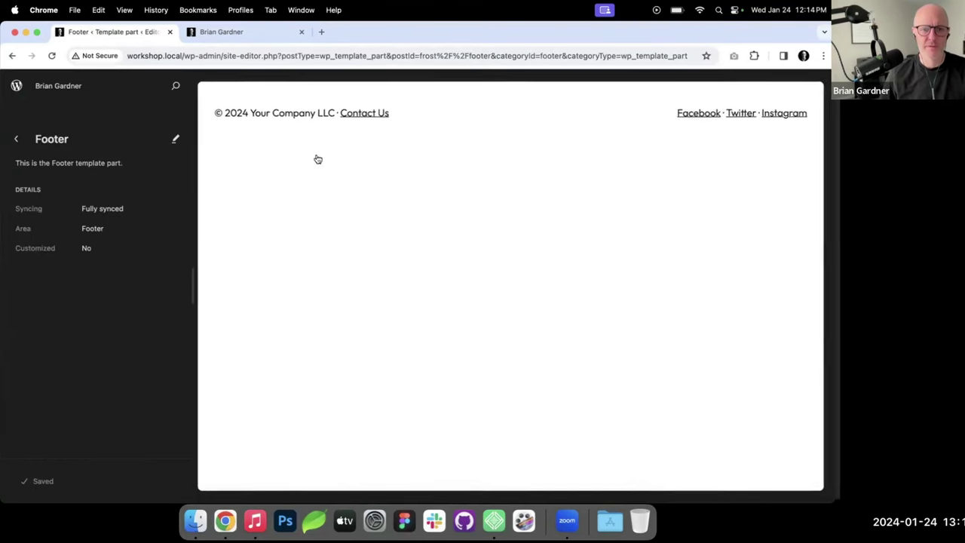
click(451, 111)
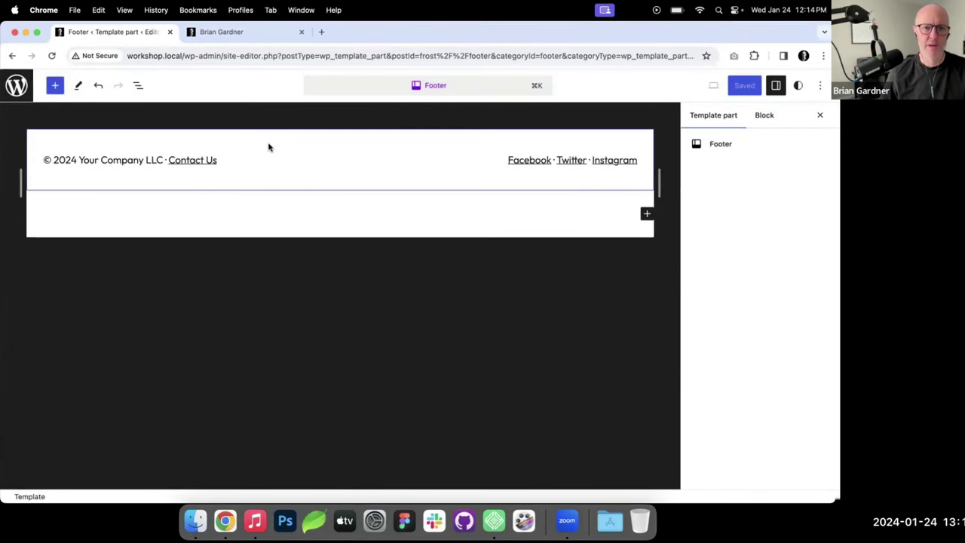
click(138, 86)
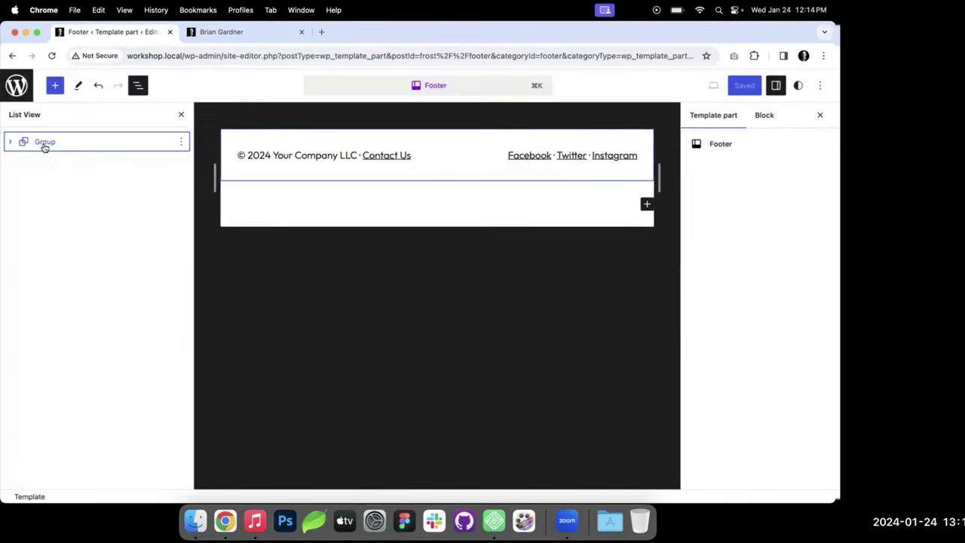
click(14, 142)
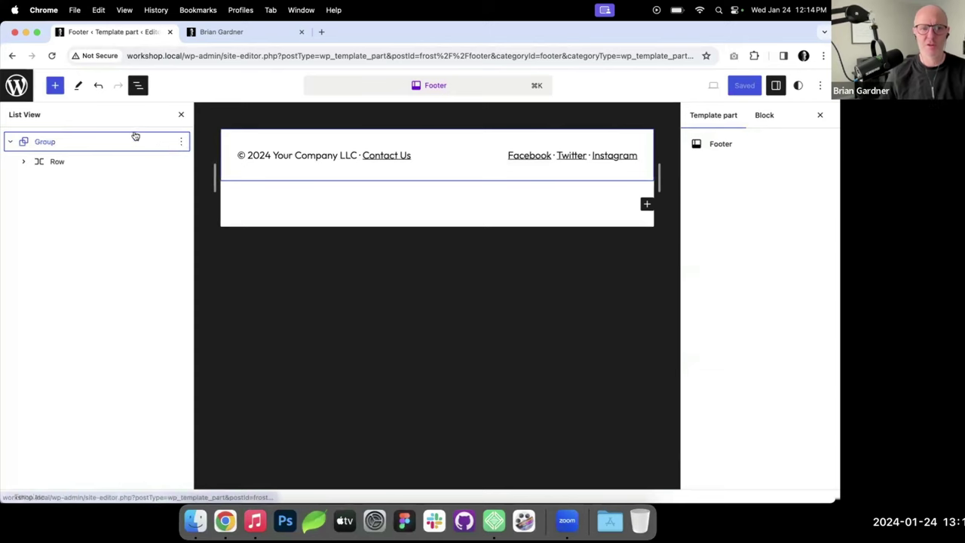
Step: Give the footer's outer Group block a black background and Base (#FFFFFF) text colour
click(799, 85)
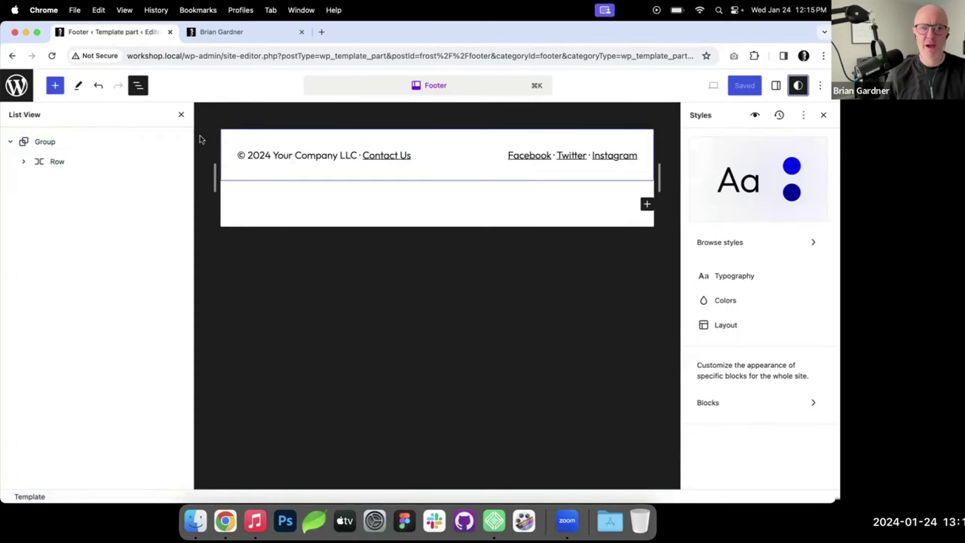
click(78, 143)
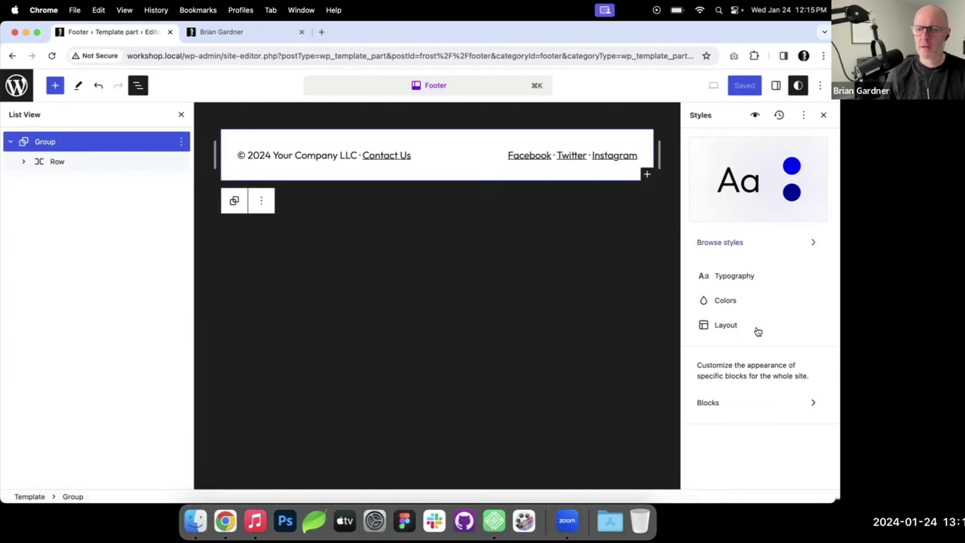
click(776, 87)
click(801, 219)
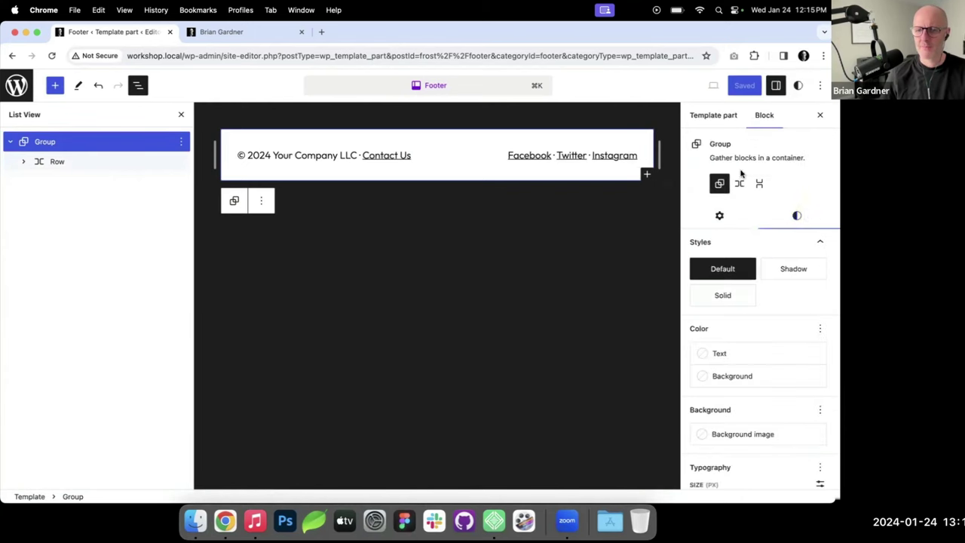
click(753, 374)
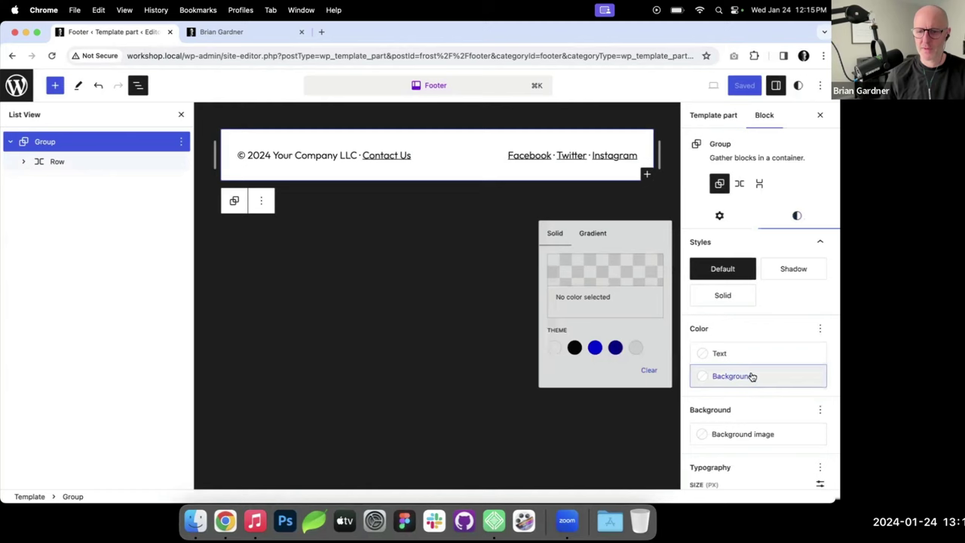
click(566, 345)
click(719, 355)
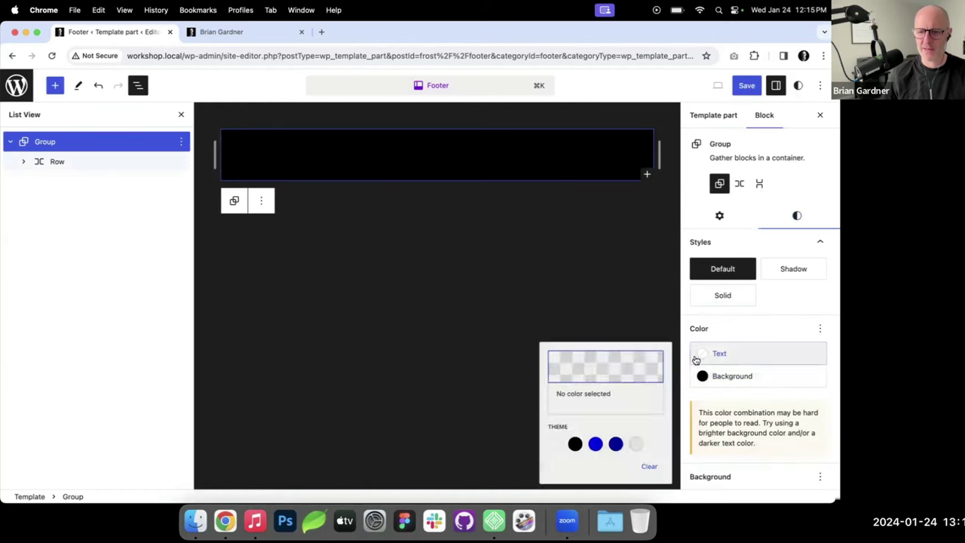
click(543, 453)
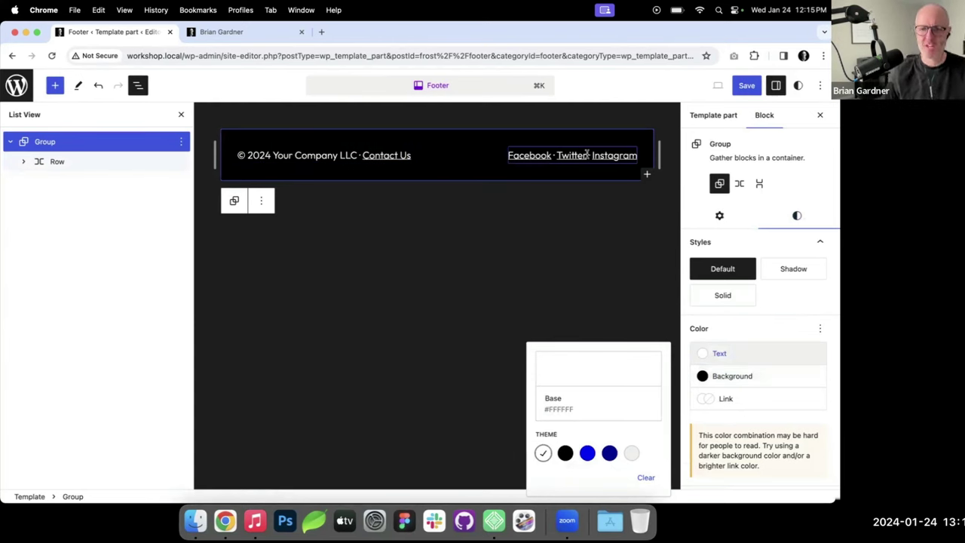
Step: Set the footer Group's font size to xSmall (16 px)
click(797, 217)
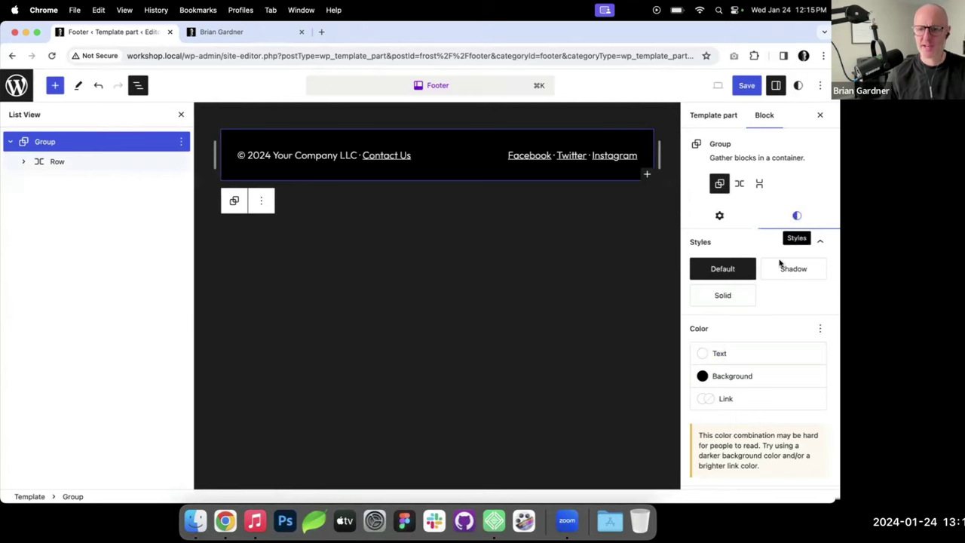
scroll(779, 287, down, 5)
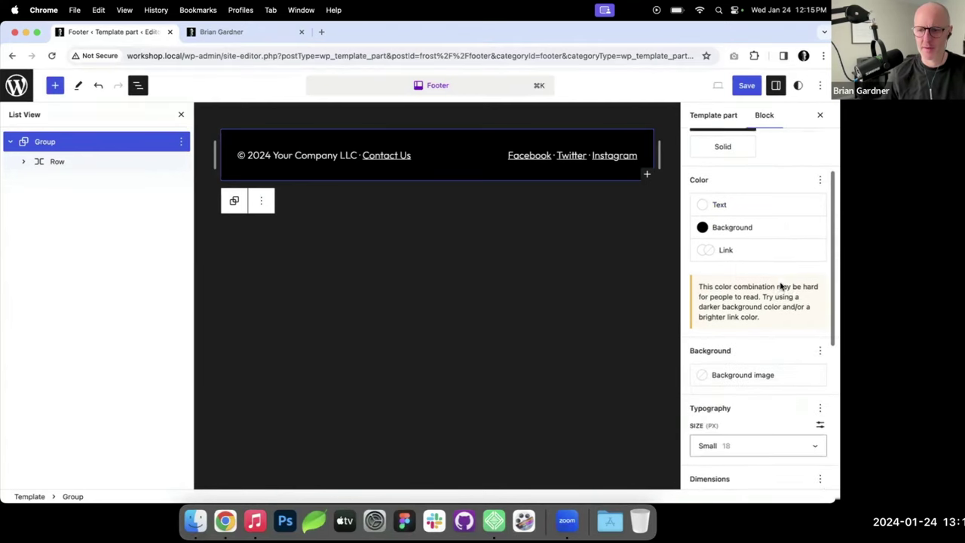
scroll(780, 283, down, 2)
click(807, 251)
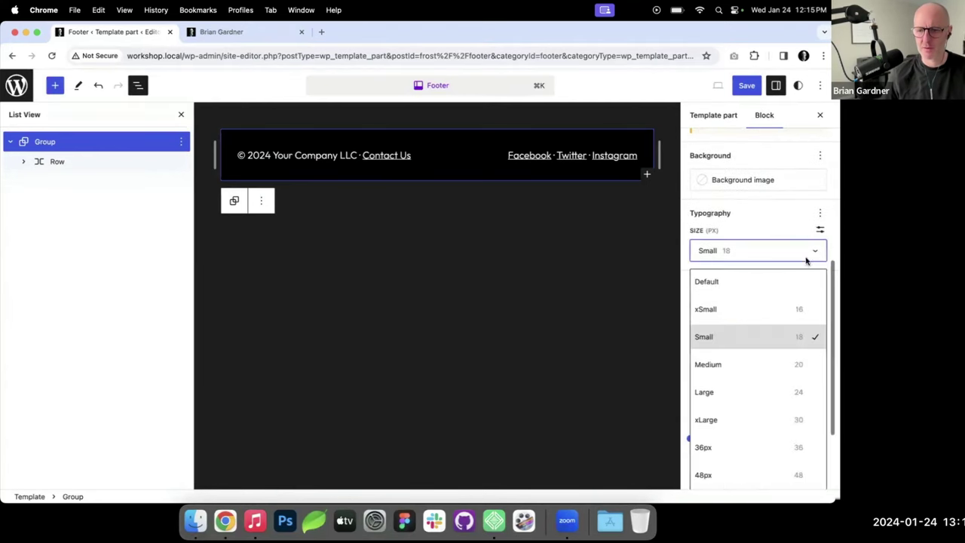
click(776, 309)
scroll(775, 316, down, 1)
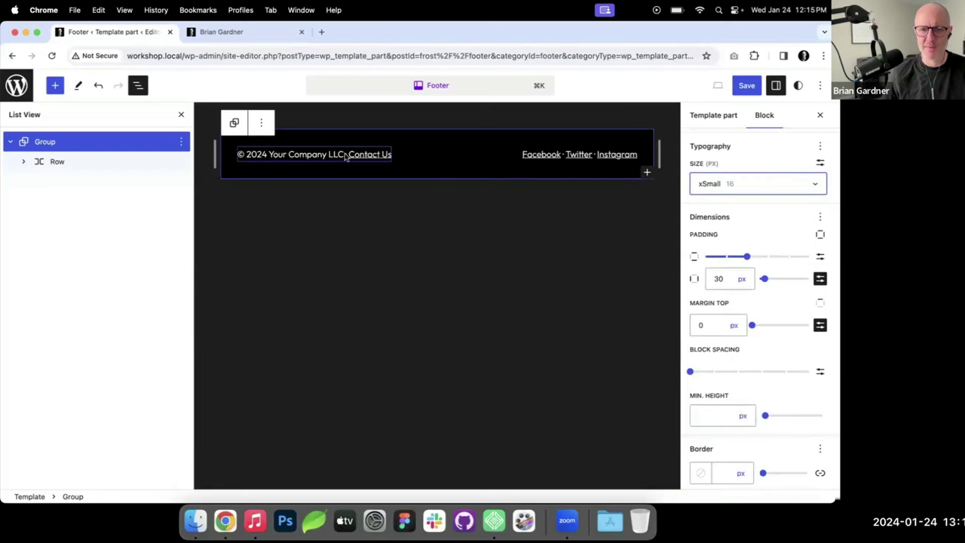
Step: Save the Footer template part and reload the live site to check the restyled footer
click(745, 89)
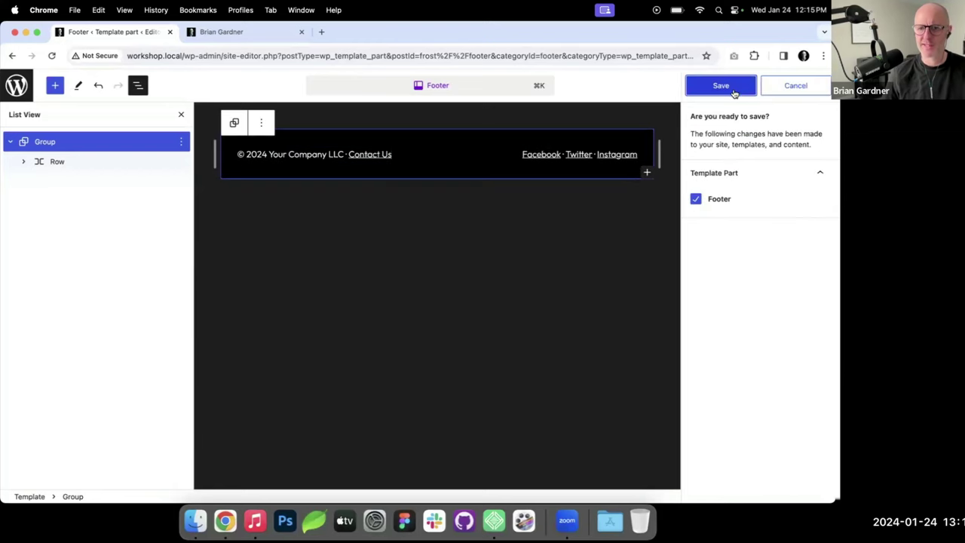
click(736, 91)
click(219, 32)
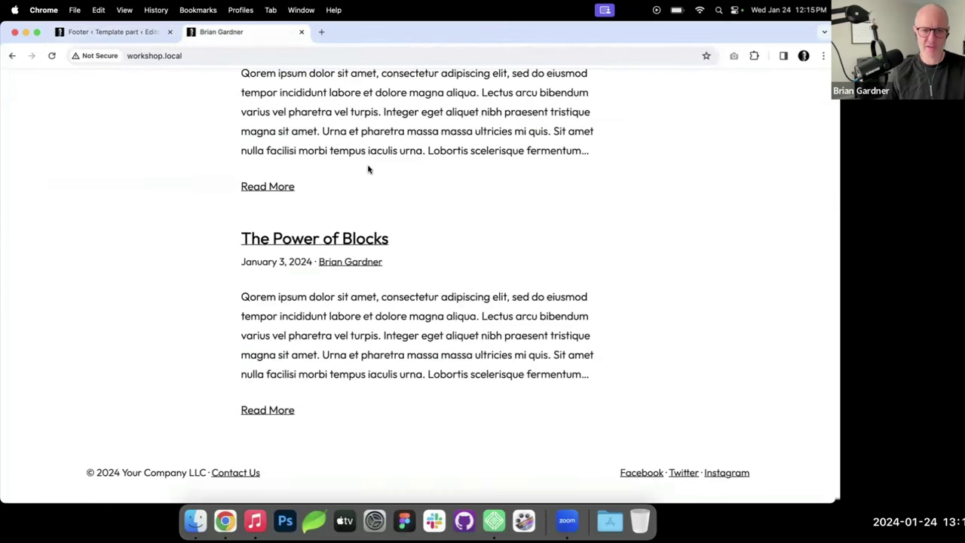
key(super+r)
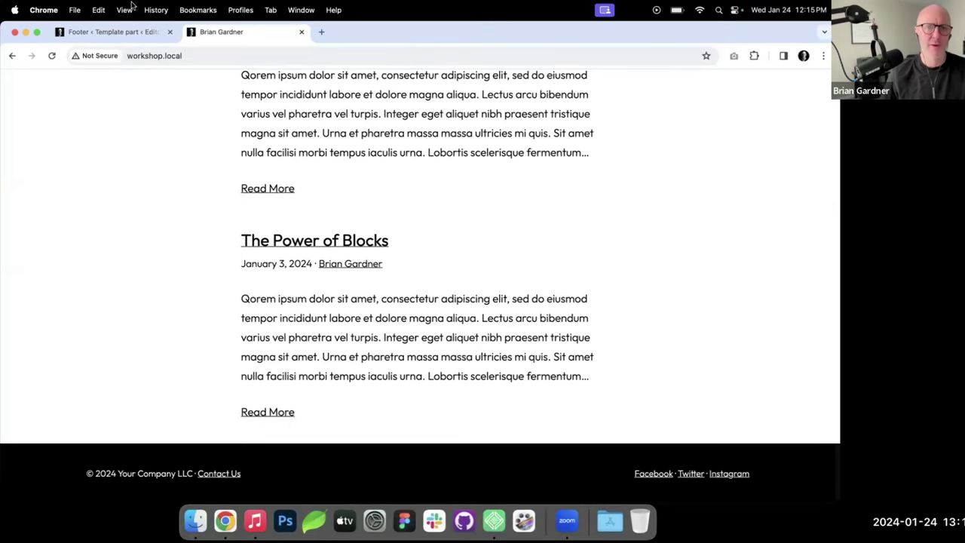
Step: Back in the footer editor, insert a Social Icons block between the two paragraphs of the Row
click(121, 32)
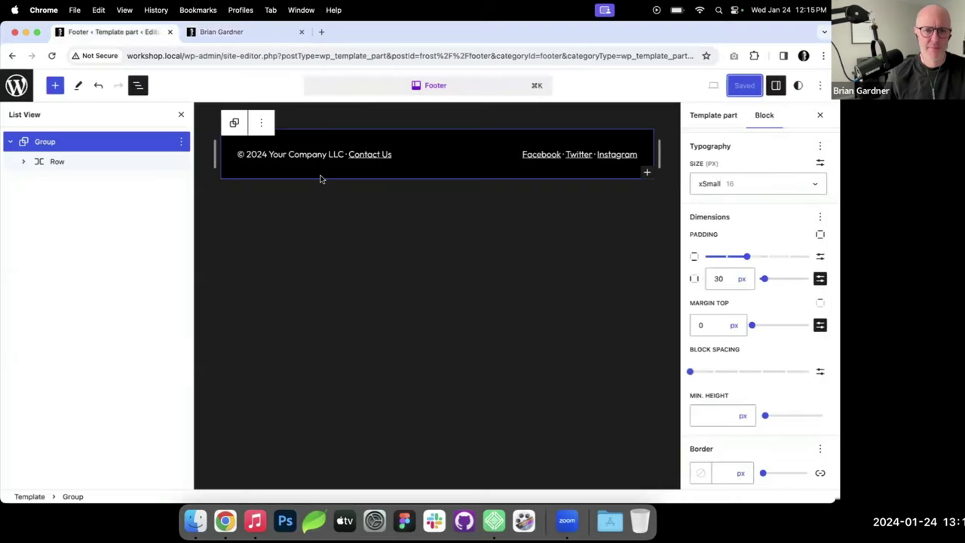
click(26, 162)
click(54, 166)
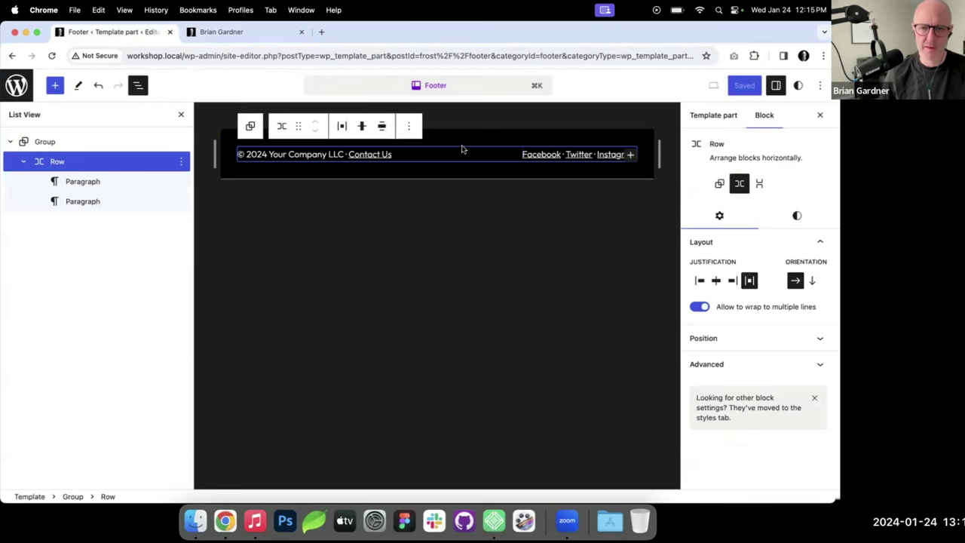
click(456, 154)
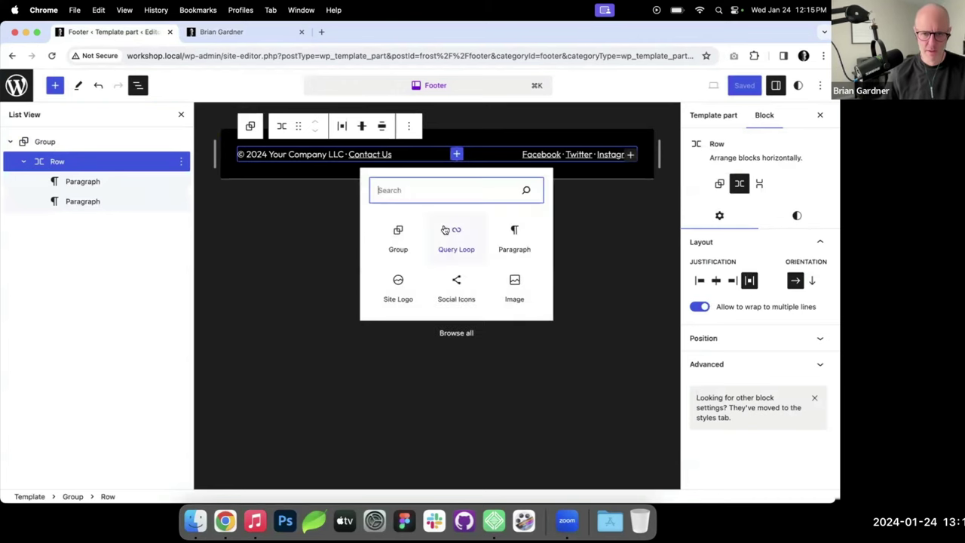
click(455, 284)
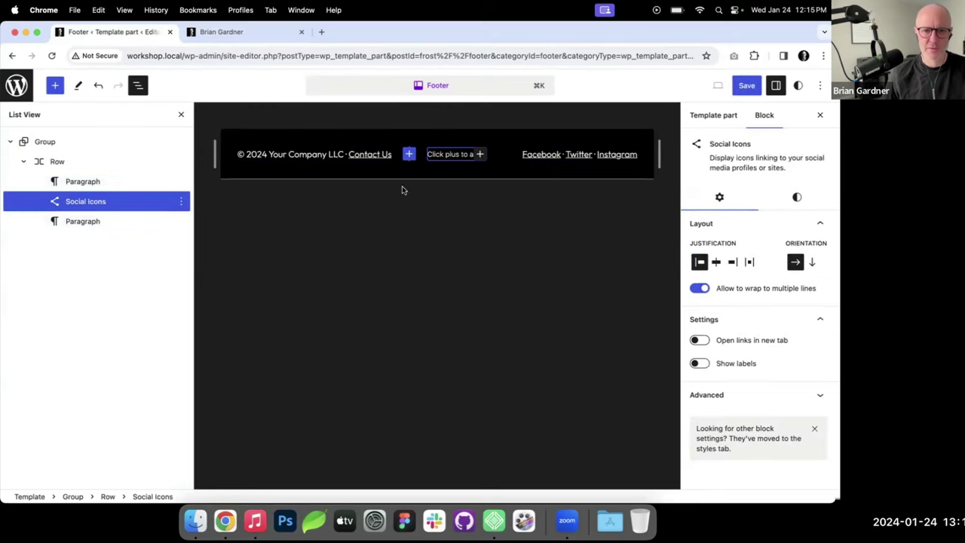
Step: Add an X icon to the Social Icons block and set its link address to "#"
click(480, 154)
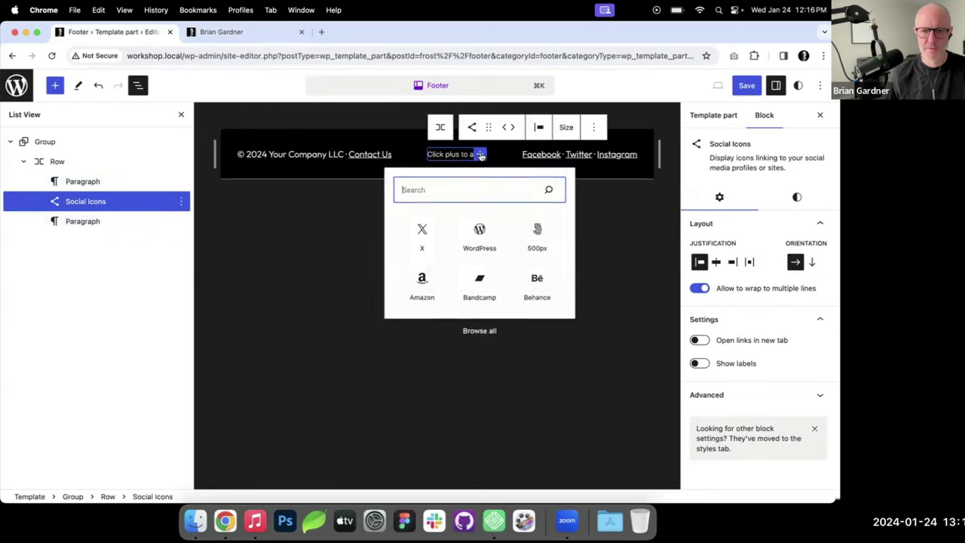
click(423, 234)
click(457, 156)
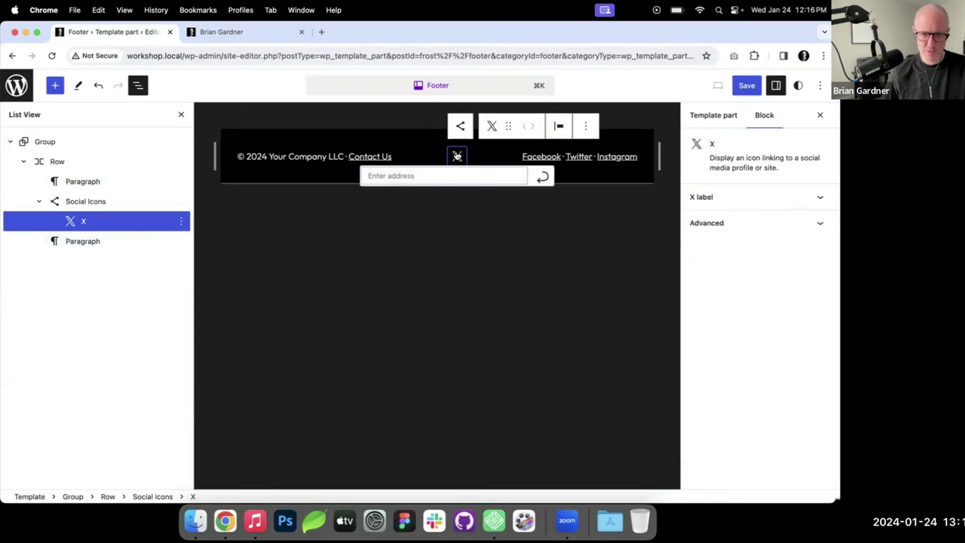
text(#)
click(543, 175)
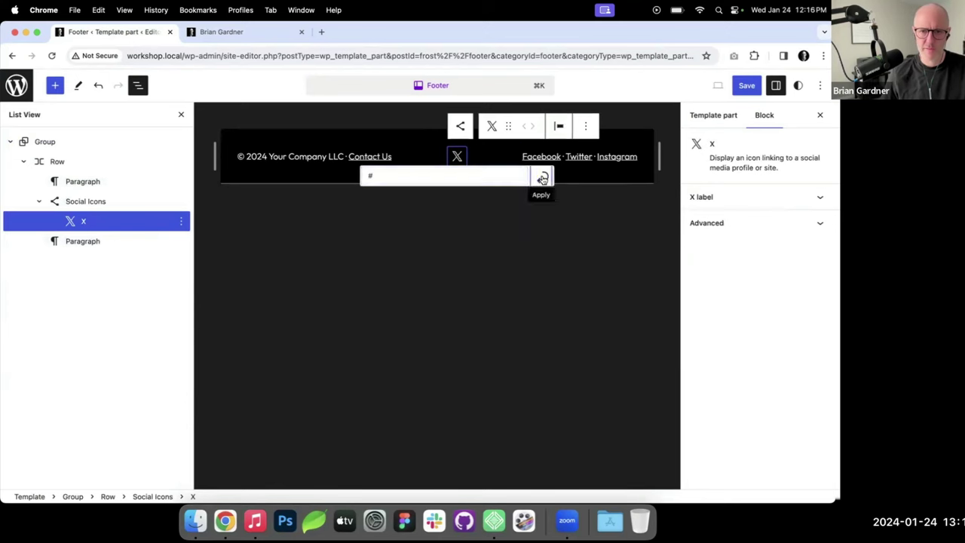
Step: Add an Instagram icon after the X icon and set its link address to "#"
click(129, 200)
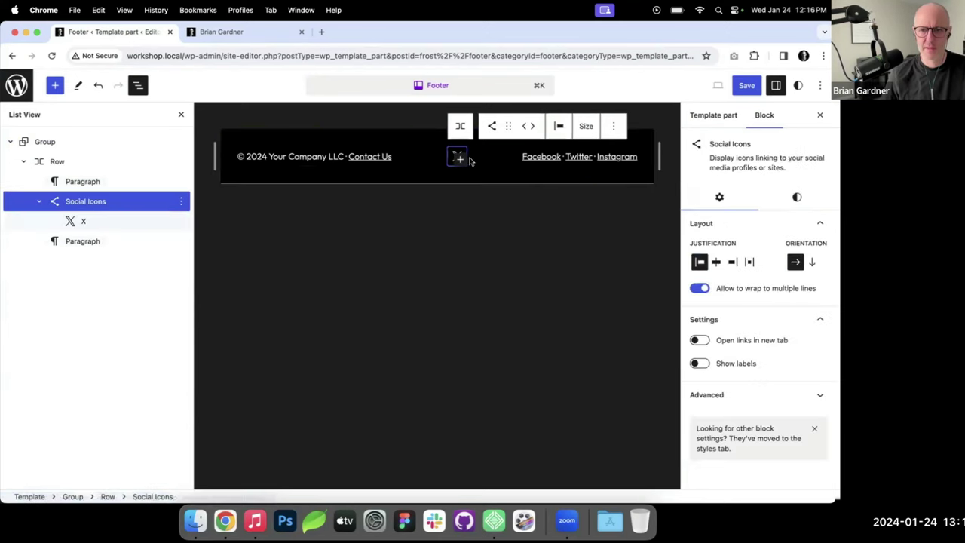
click(458, 158)
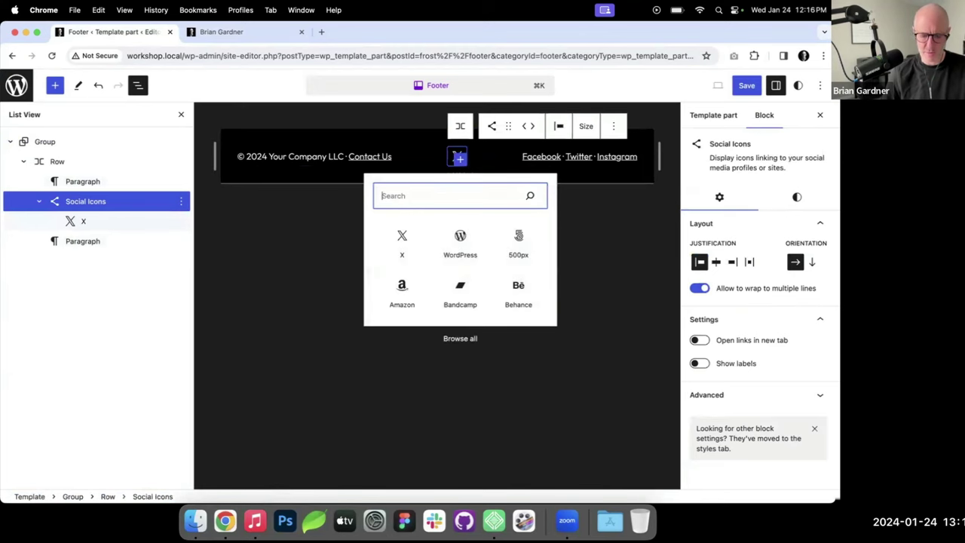
text(in)
click(401, 238)
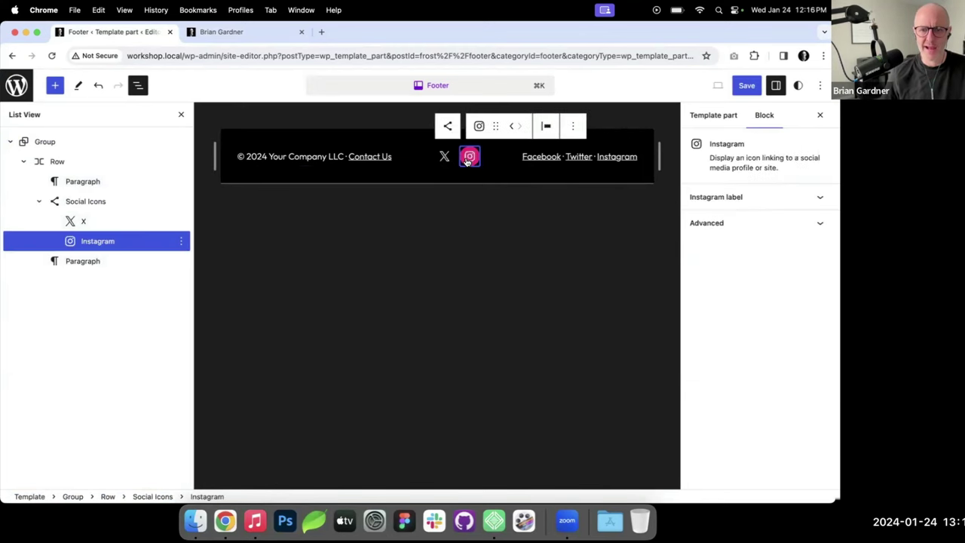
click(469, 160)
text(#)
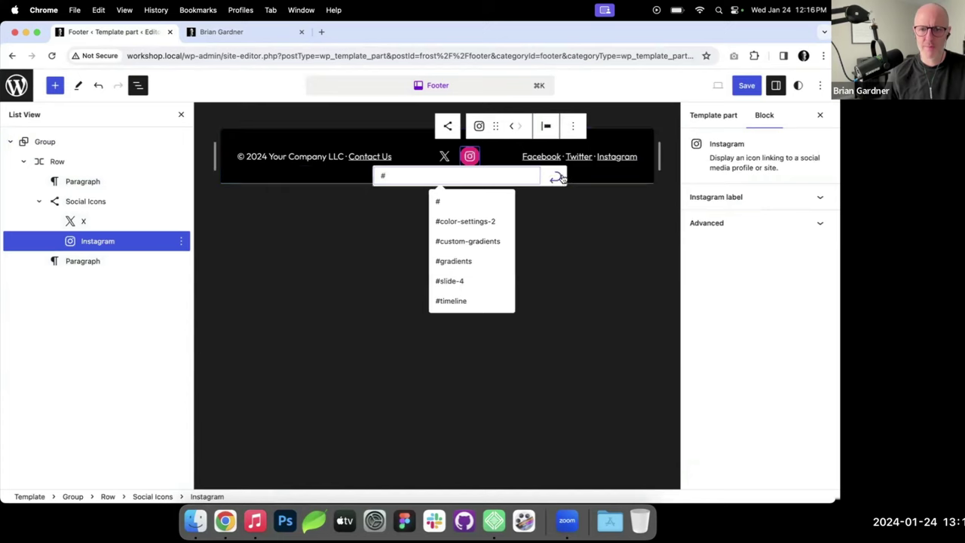
key(Return)
Step: Add a LinkedIn icon after the Instagram icon in the Social Icons block and set its link address to "#"
click(488, 162)
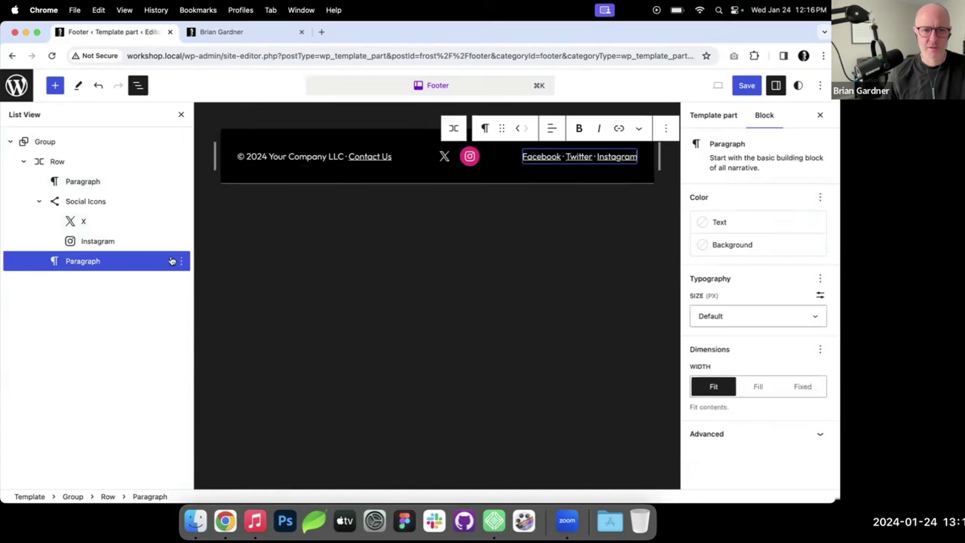
click(85, 201)
click(472, 160)
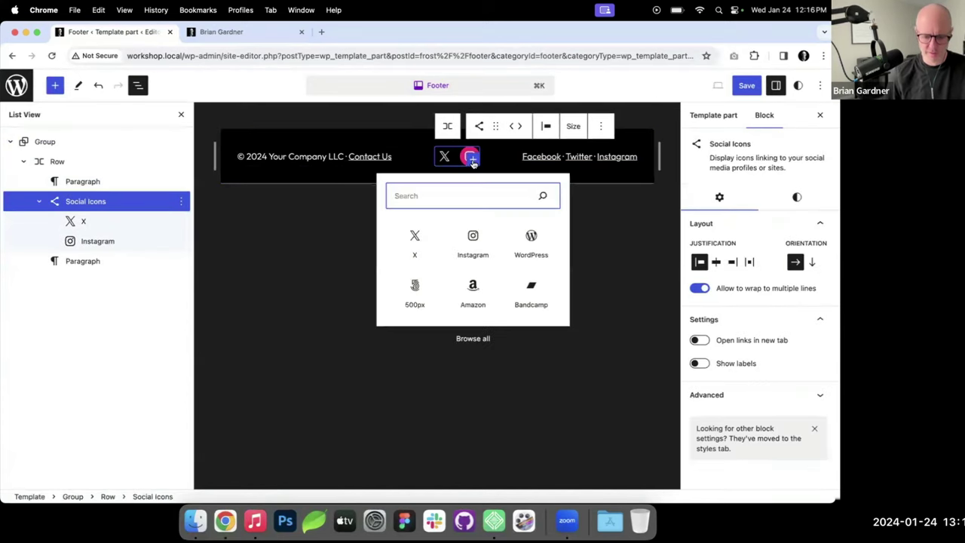
text(link)
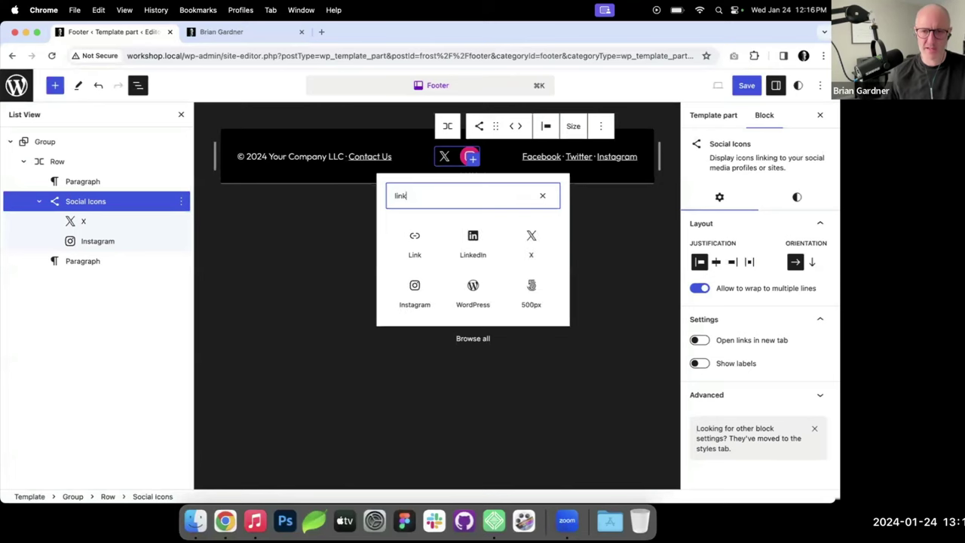
click(473, 241)
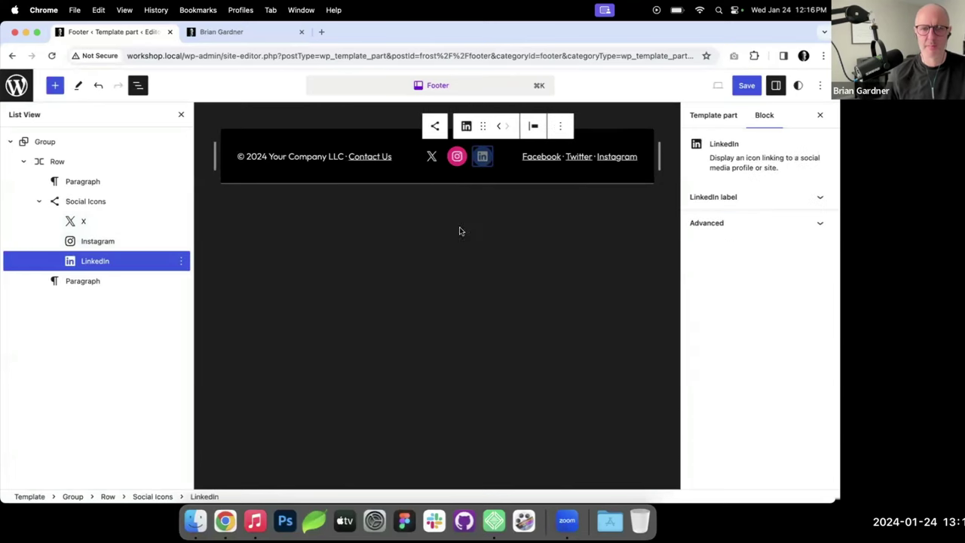
click(482, 156)
text(#)
key(Down)
key(Escape)
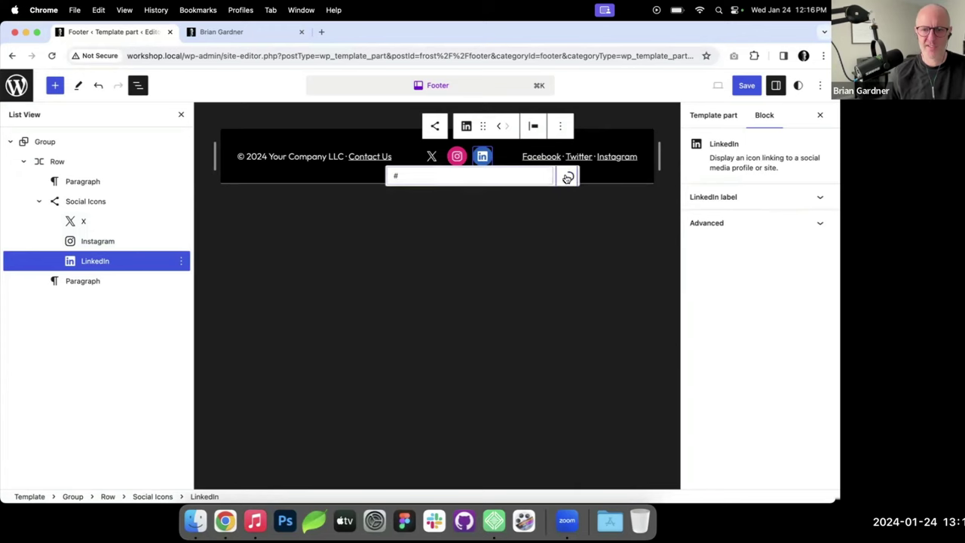
key(Escape)
Step: Add a YouTube icon after the LinkedIn icon in the Social Icons block and give it a link address
click(101, 203)
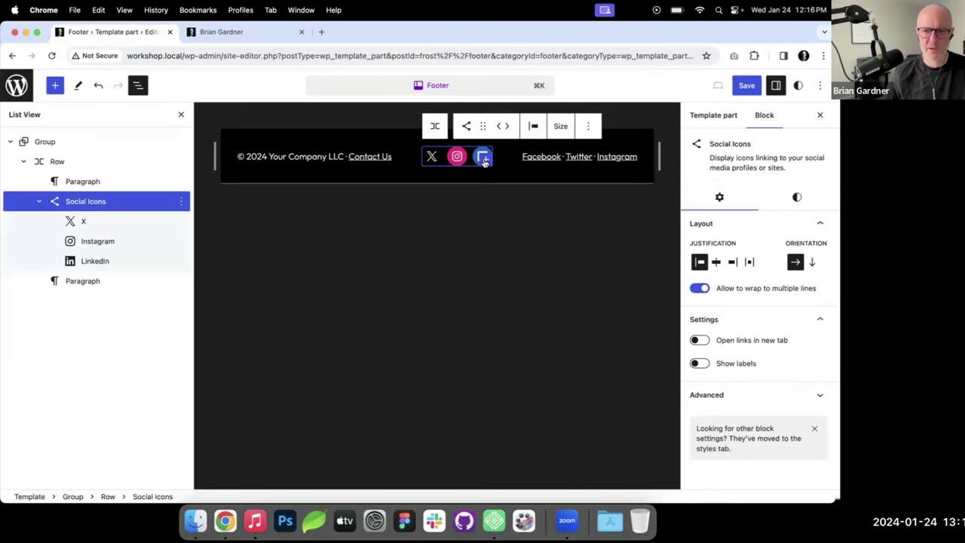
click(483, 159)
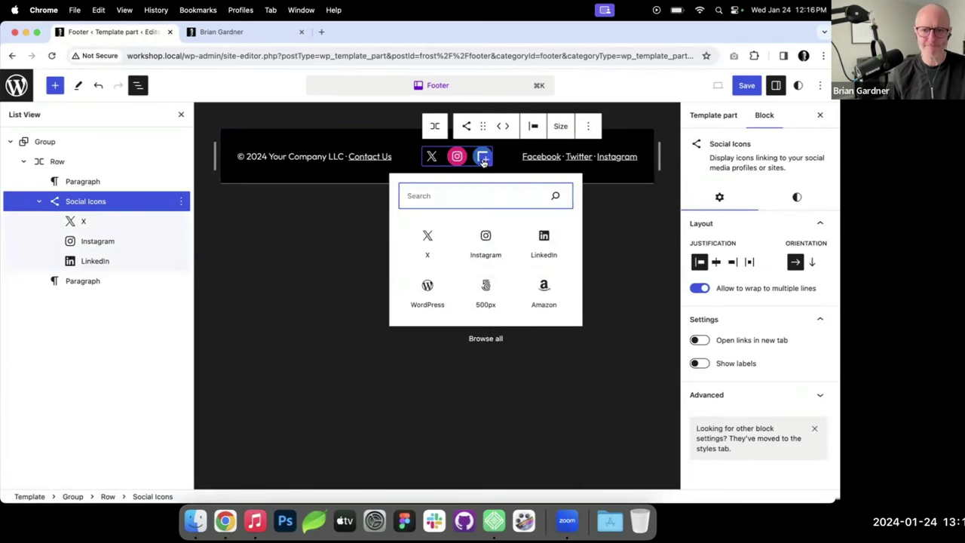
text(you)
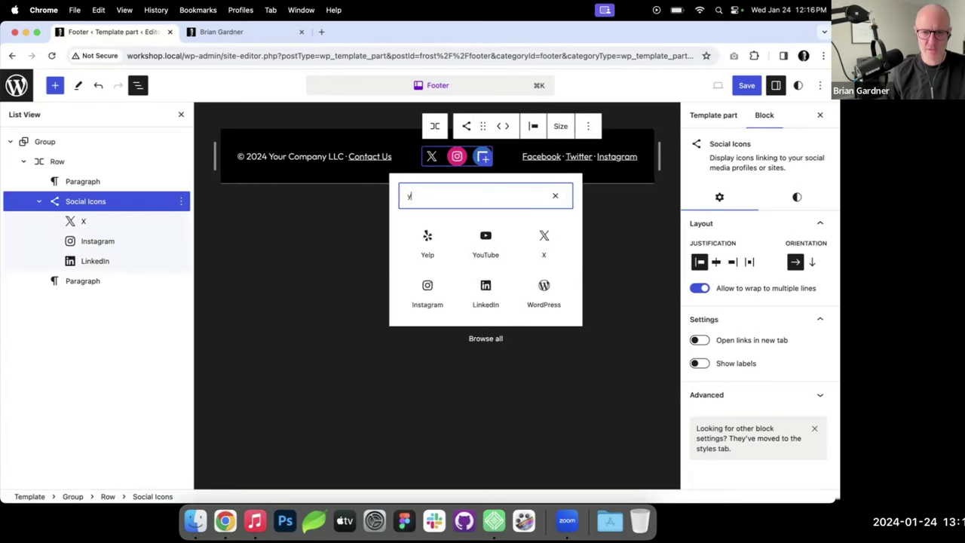
click(441, 233)
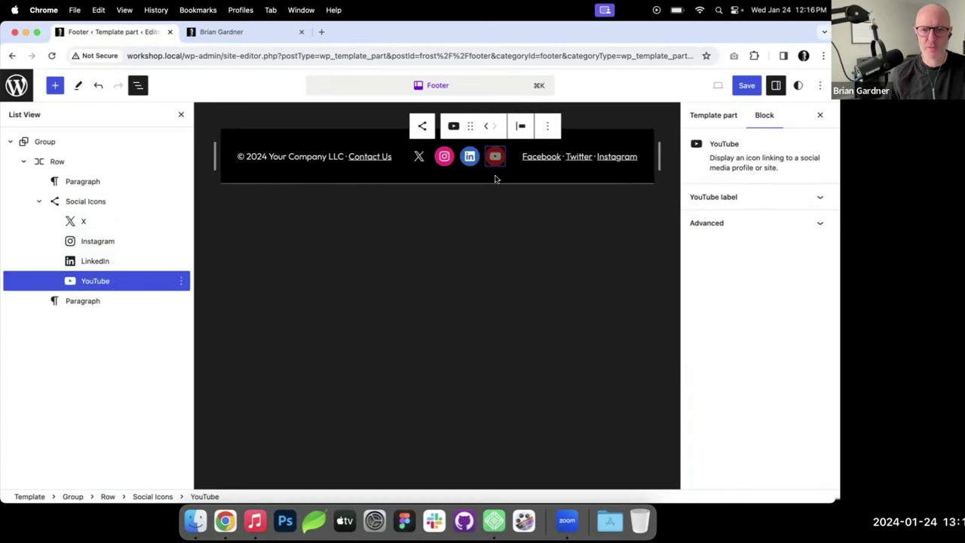
click(494, 156)
key(Escape)
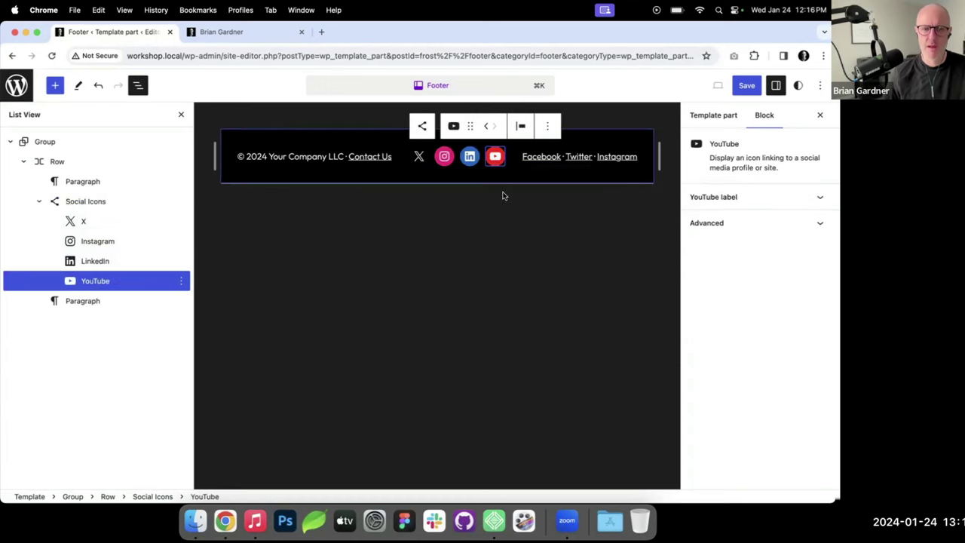
Step: Add a Threads icon after the YouTube icon and set its link address to "#"
click(85, 201)
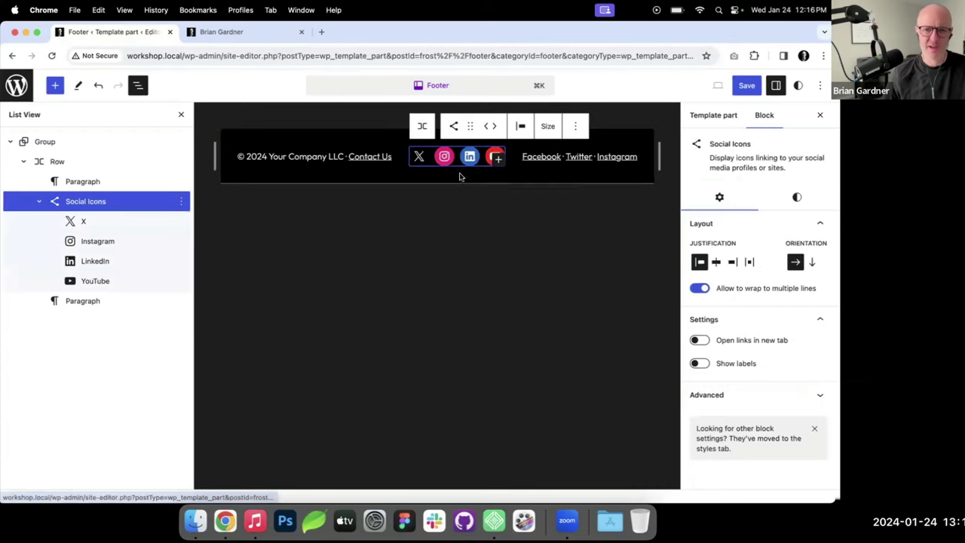
click(500, 162)
text(thr)
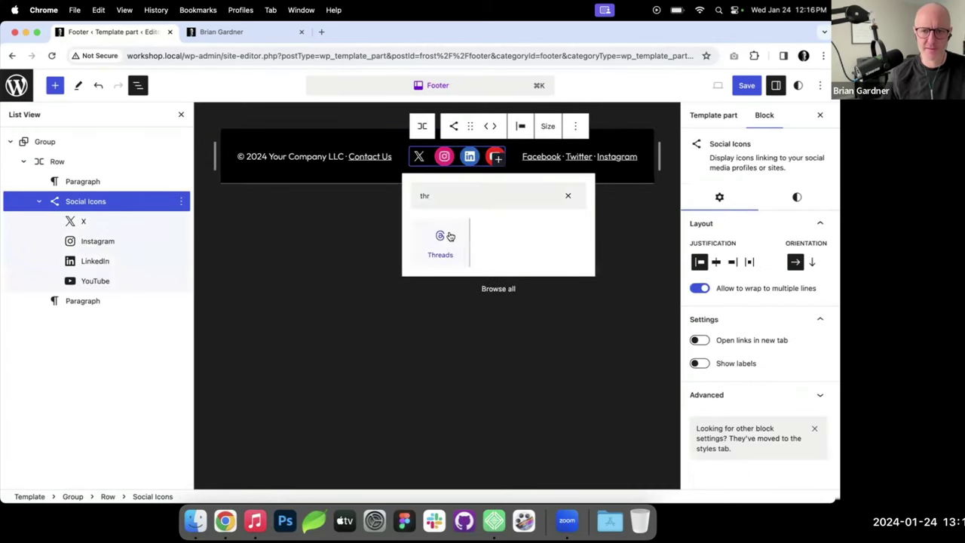
click(441, 236)
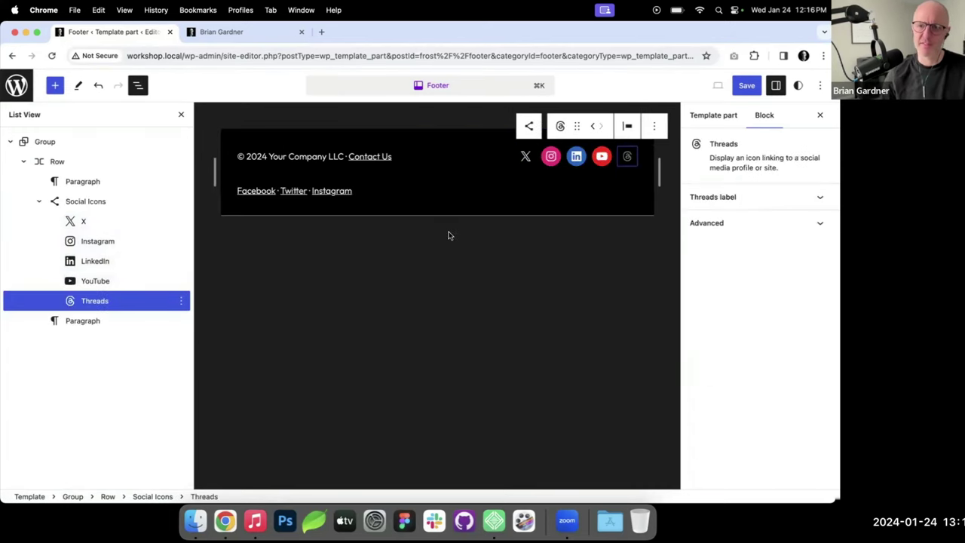
click(629, 156)
text(#)
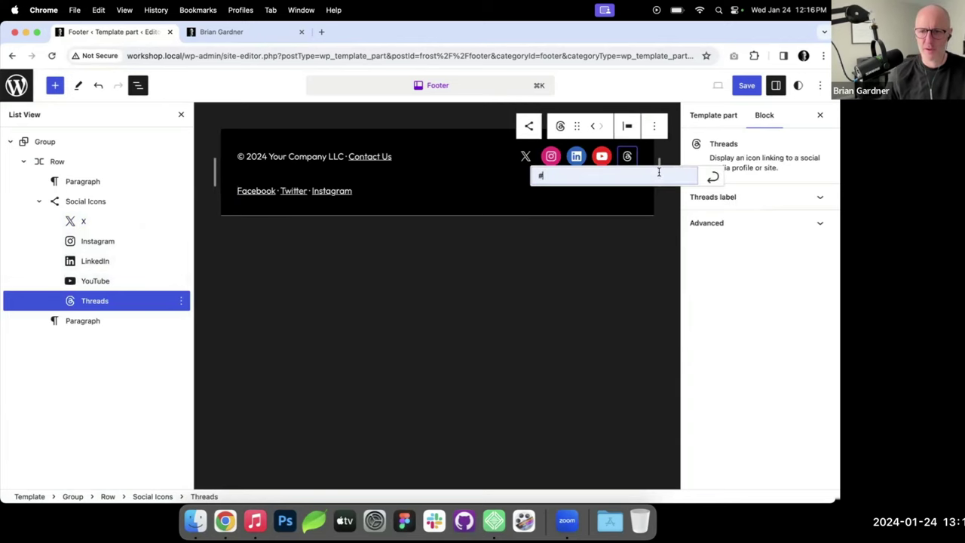
click(713, 176)
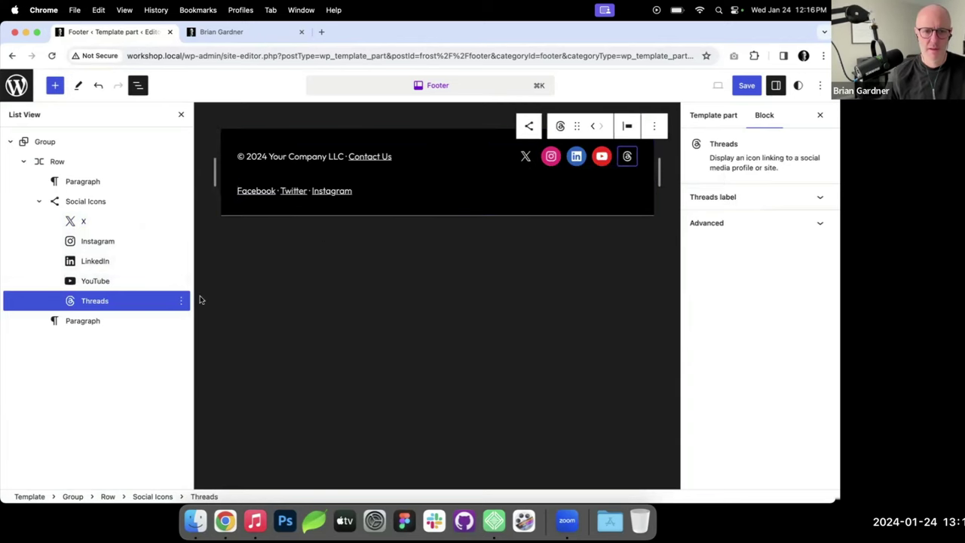
Step: Delete the footer paragraph containing the Facebook, Twitter and Instagram text links
click(90, 321)
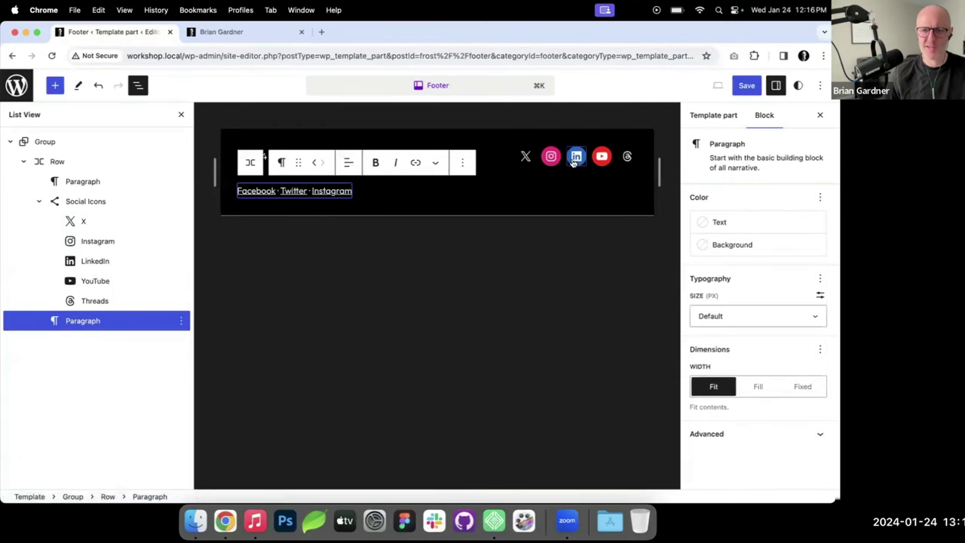
click(462, 163)
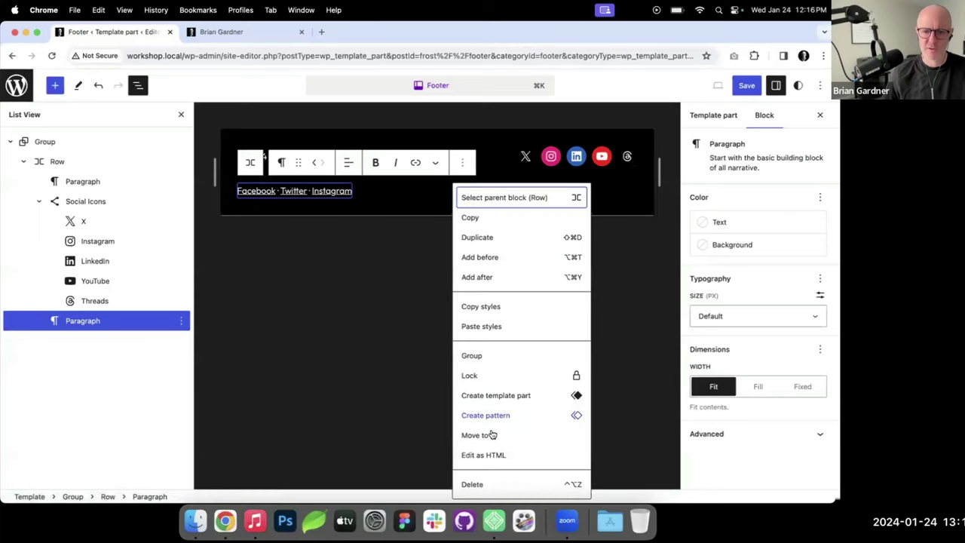
click(483, 483)
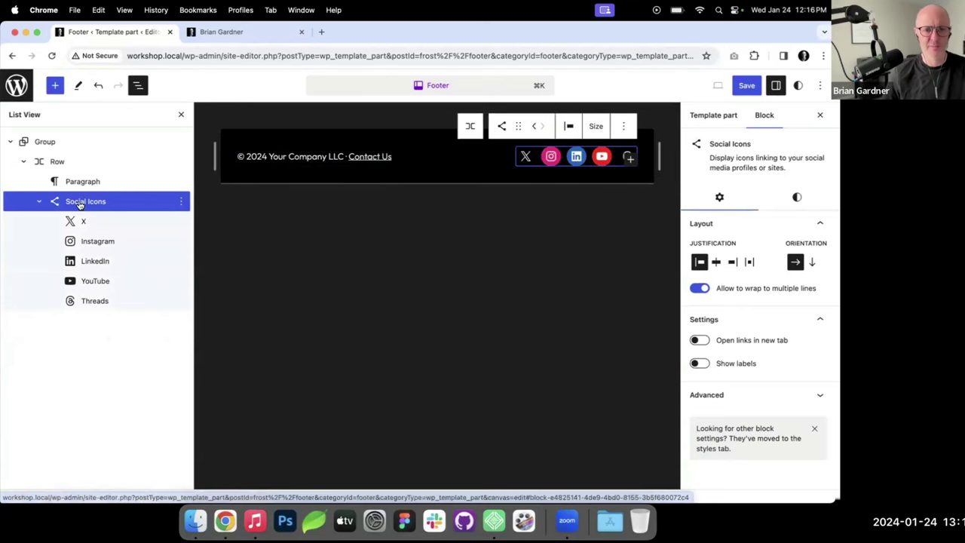
Step: Try the Outline, Logos Only and Pill Shape styles on the Social Icons block, ending on Default
click(796, 199)
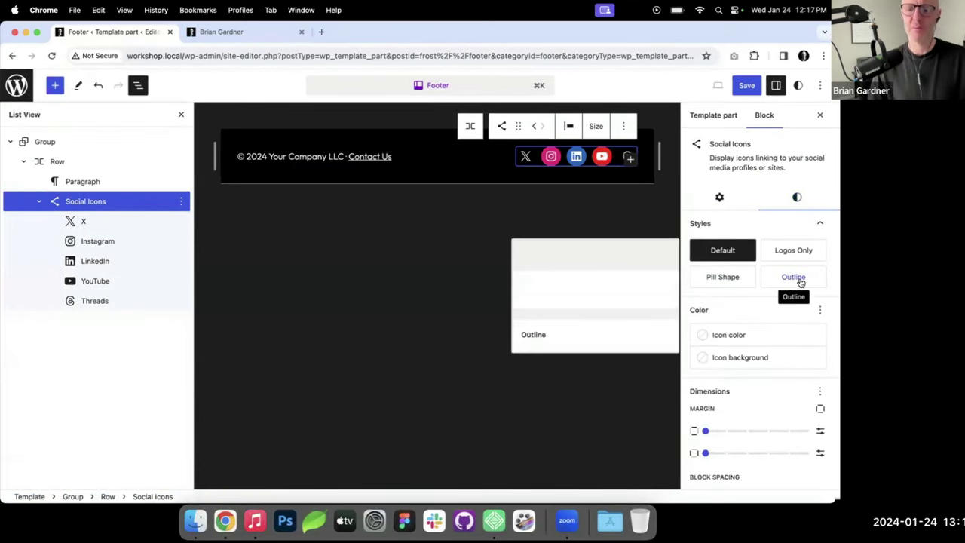
click(797, 280)
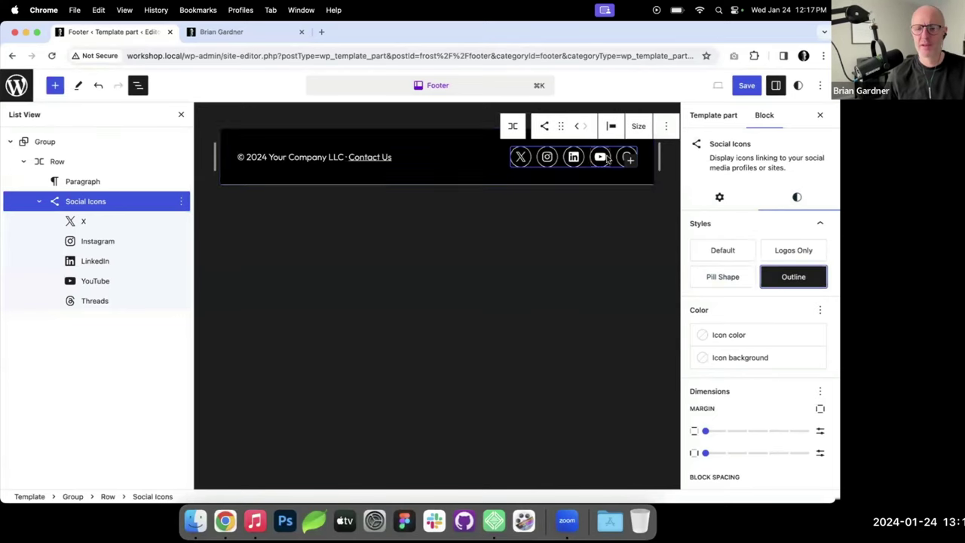
click(786, 252)
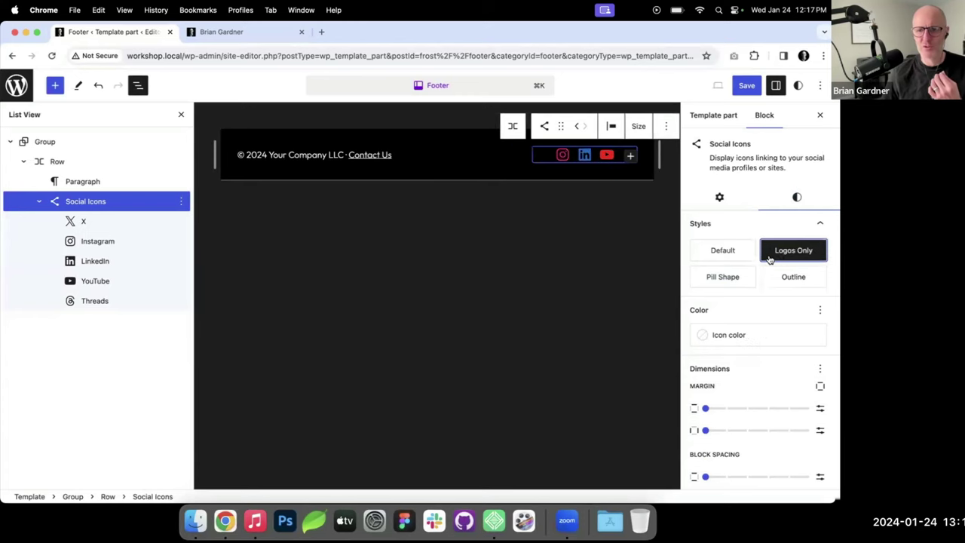
click(735, 280)
click(730, 257)
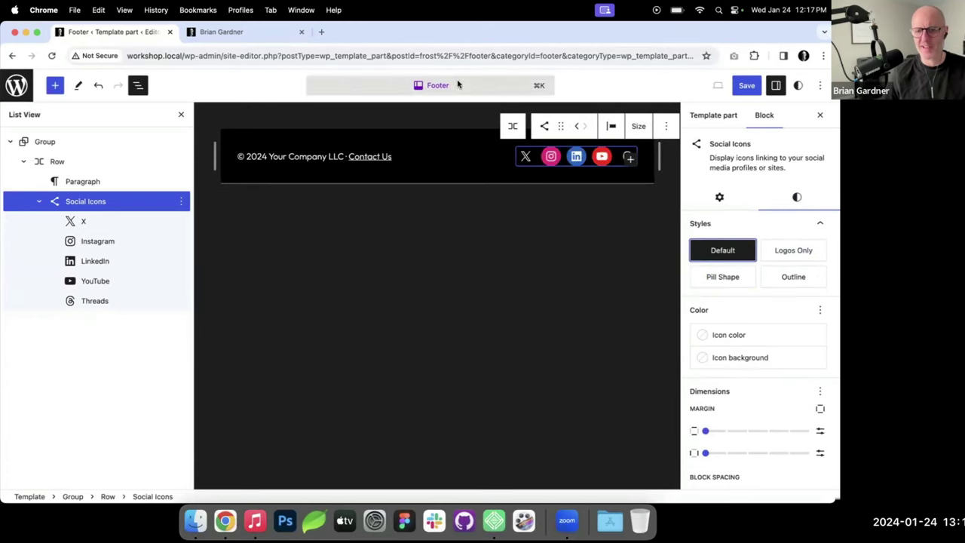
Step: Try the Primary blue (#0000FF) theme colour as the social icons' background, and clear it again
click(717, 357)
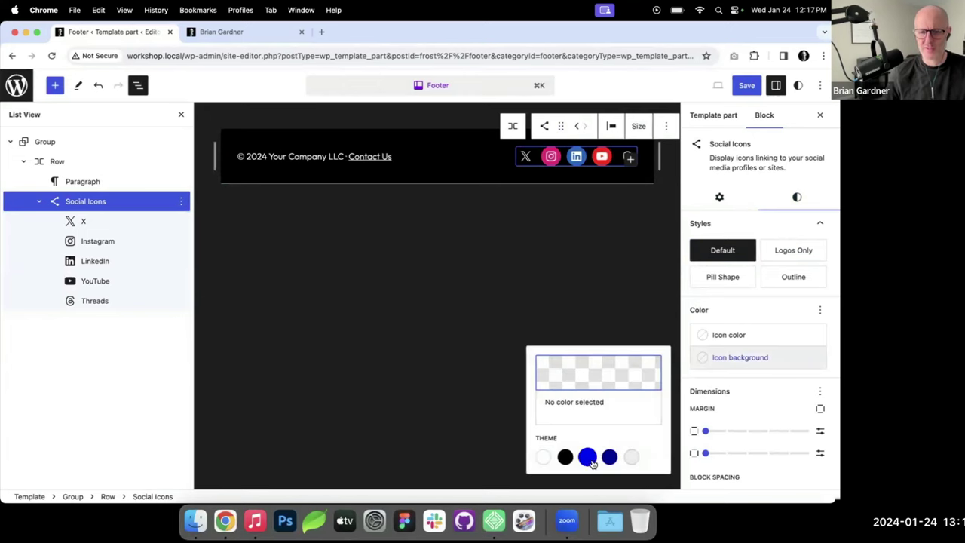
click(588, 457)
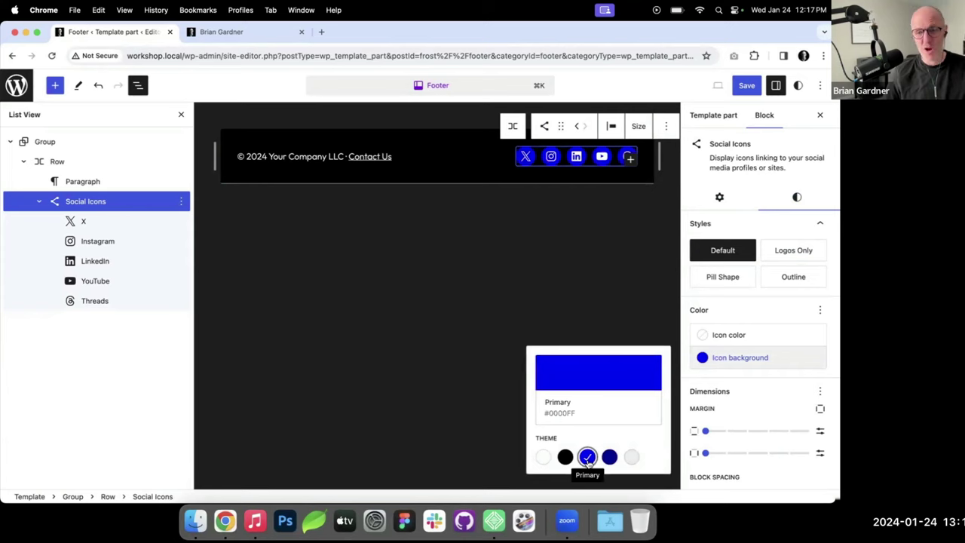
click(587, 458)
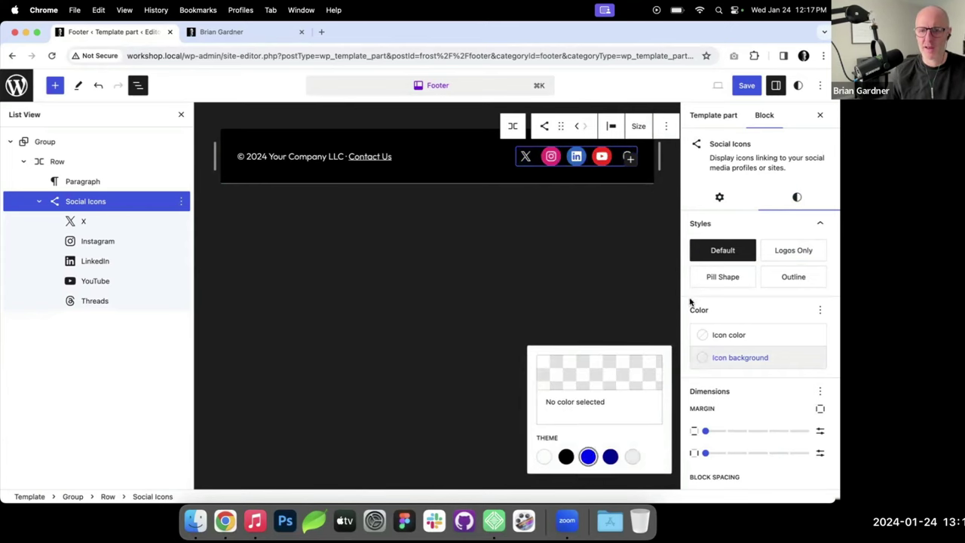
Step: Apply the Outline style to the Social Icons block and set its icon size to Small
click(784, 279)
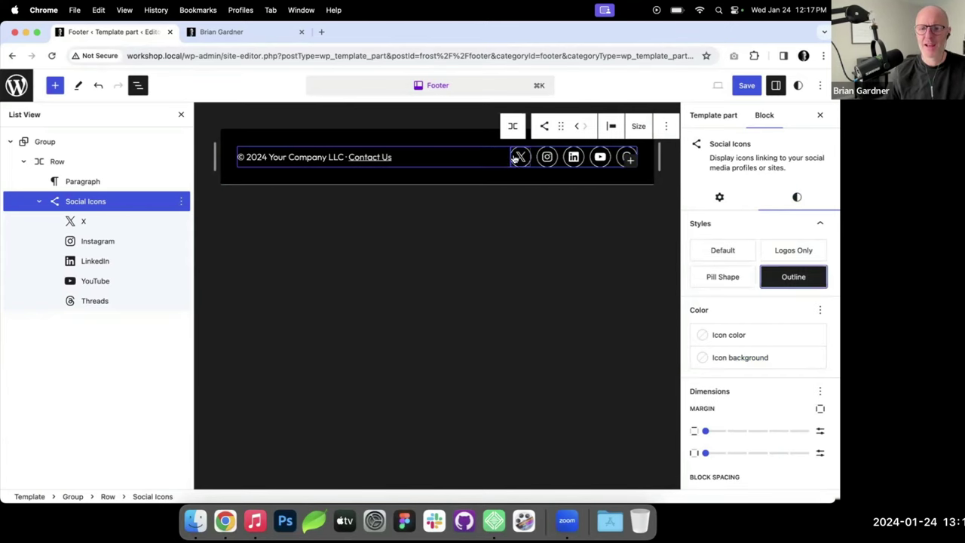
click(639, 126)
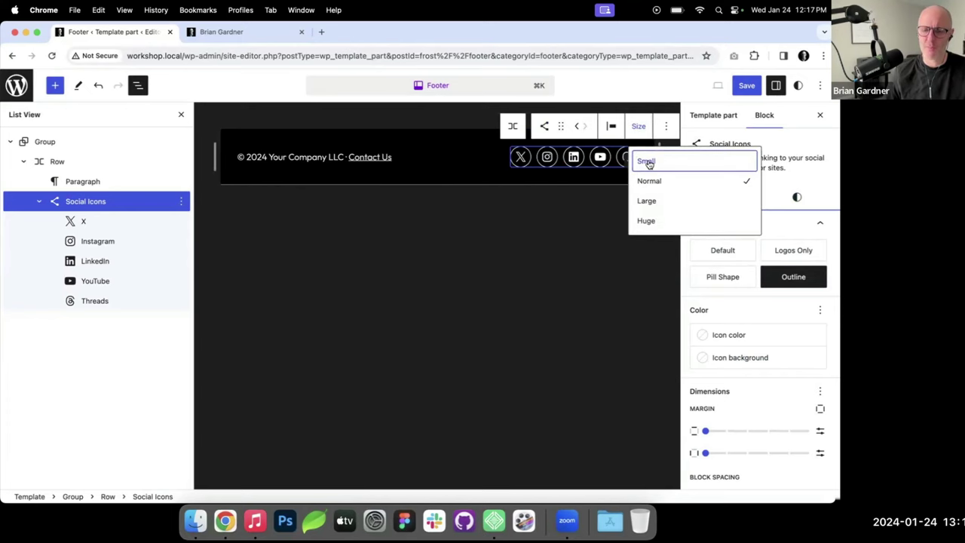
click(647, 162)
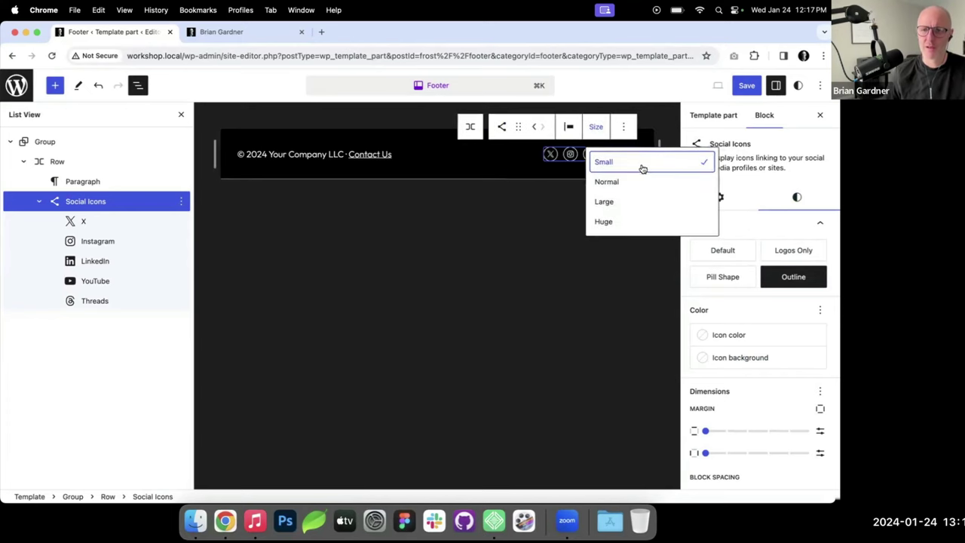
Step: Save the Footer template part and reload the live site to check the social icons in the footer
click(747, 87)
click(744, 89)
click(215, 30)
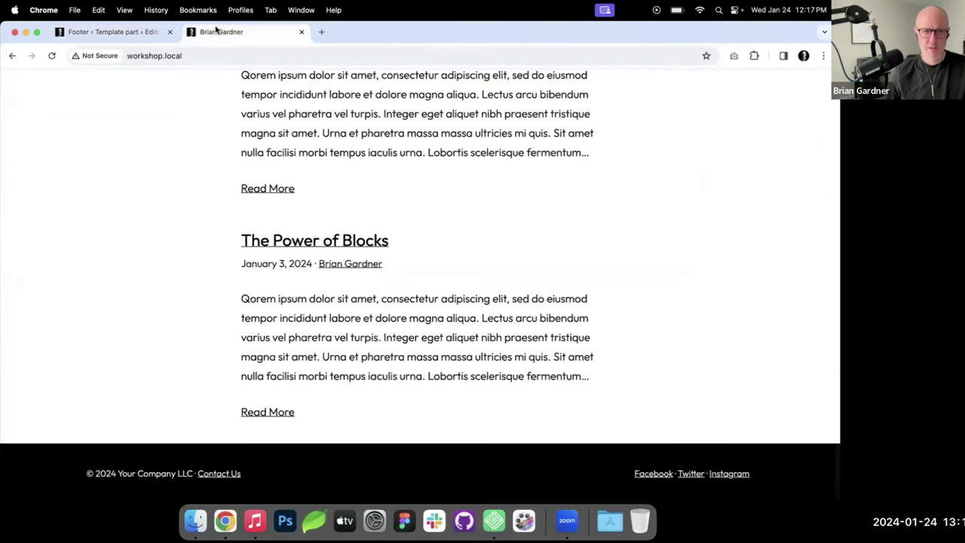
key(super+r)
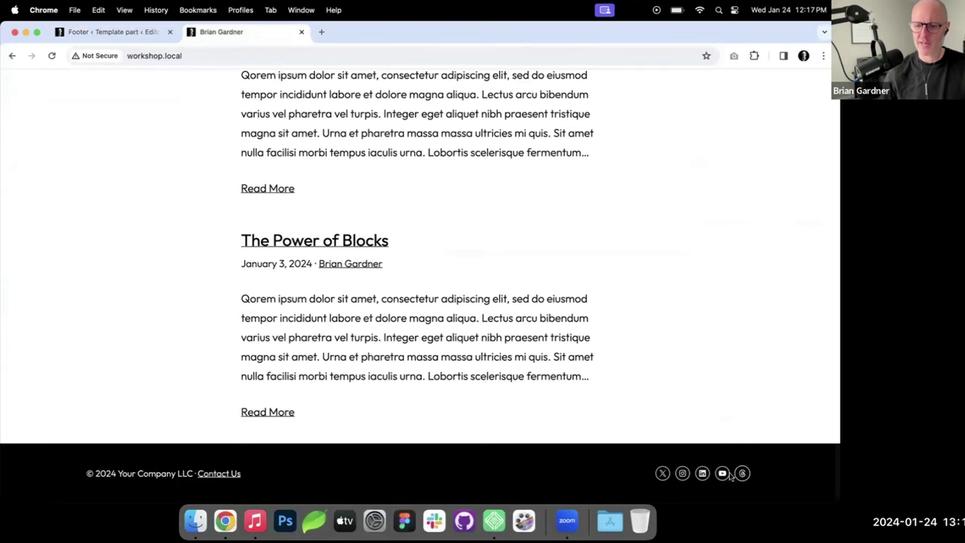
scroll(482, 322, up, 15)
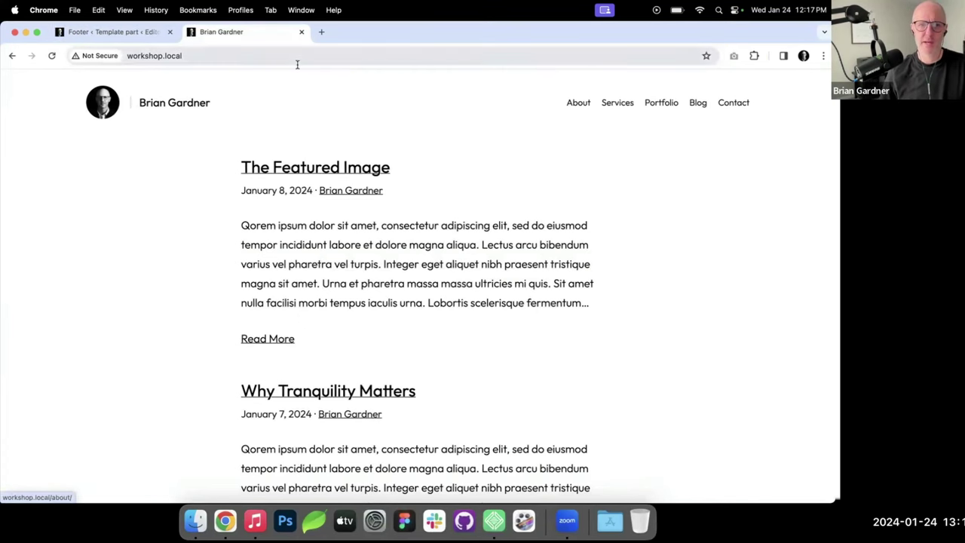
Step: Back in the site editor, leave the footer, open the Header template part for editing and select its Navigation block
click(135, 38)
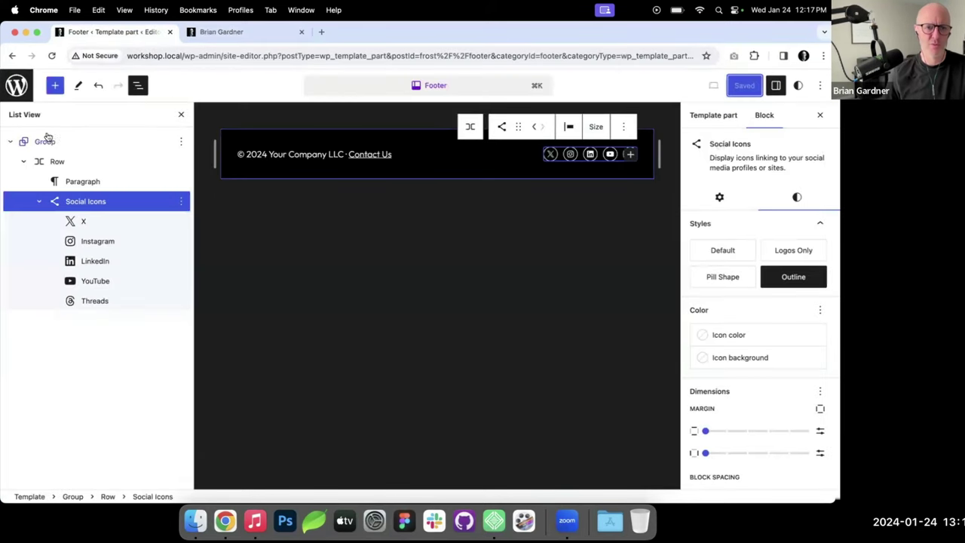
click(17, 85)
click(16, 138)
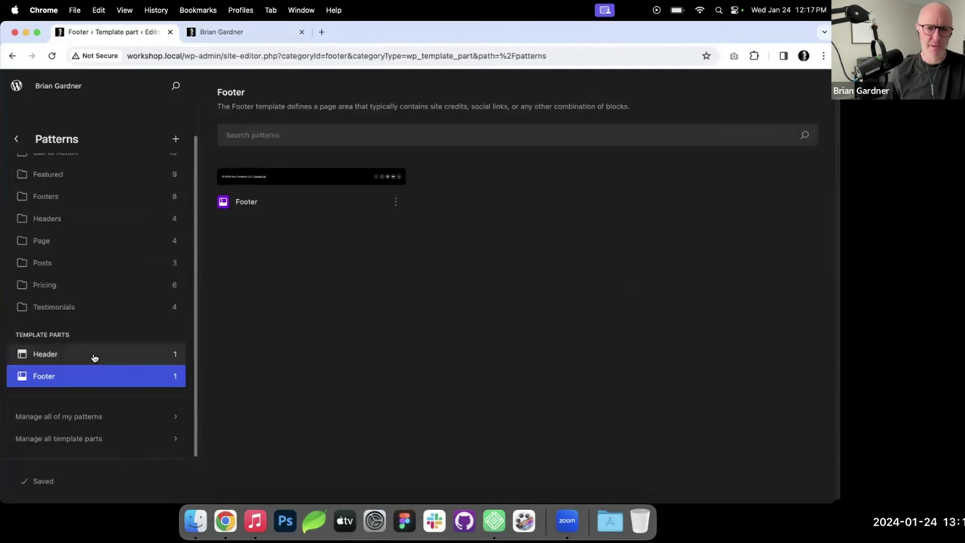
click(95, 354)
click(298, 183)
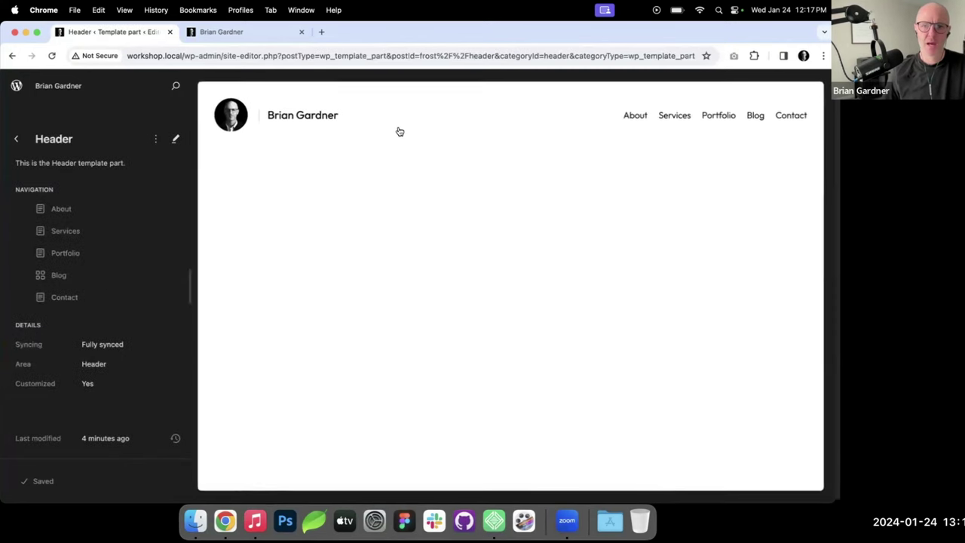
click(536, 123)
click(482, 164)
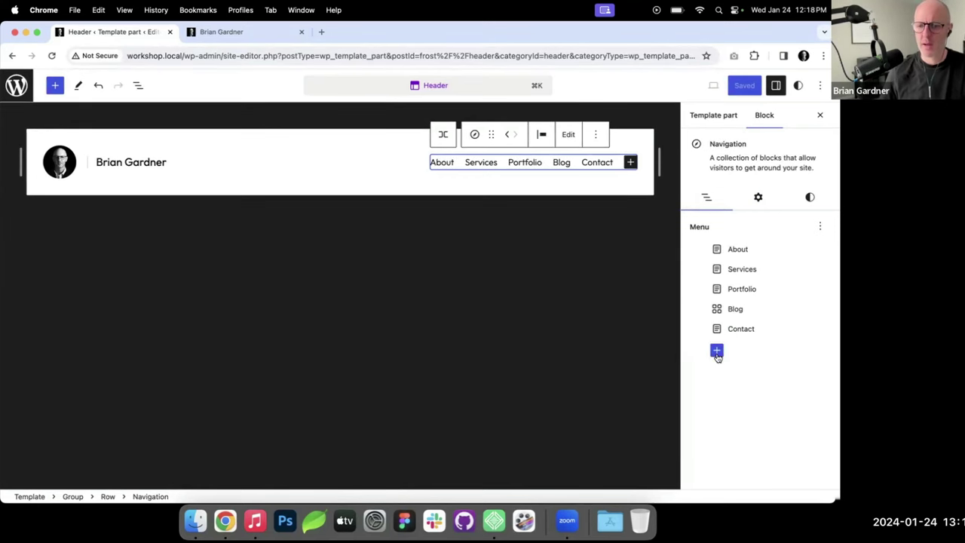
Step: Add a Buttons block to the end of the header's navigation menu and label its button "Get Started"
click(717, 351)
text(but)
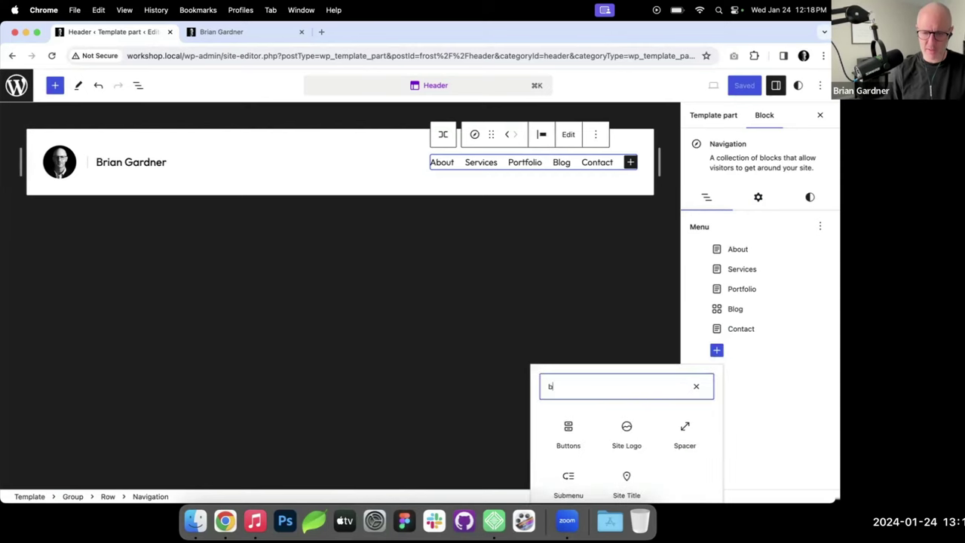
click(569, 435)
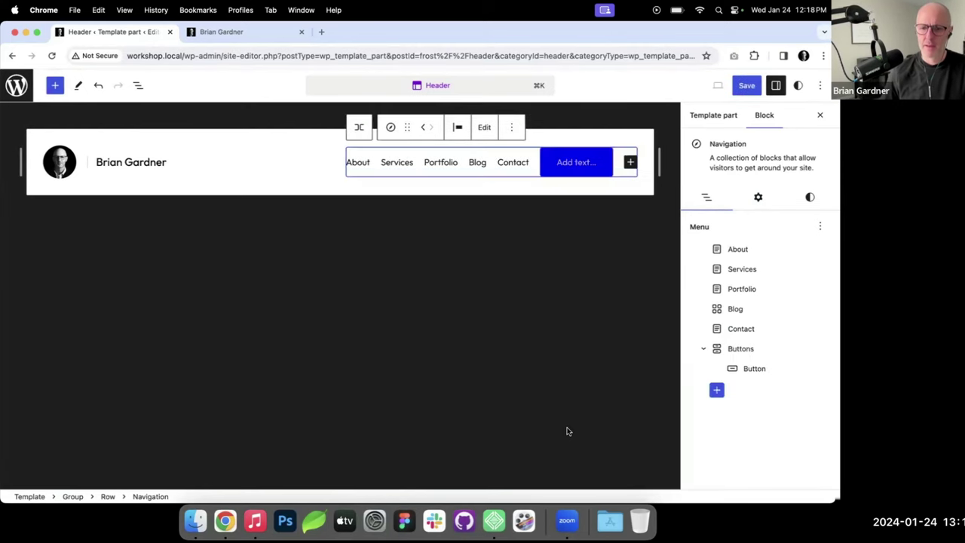
click(577, 162)
text(Contact)
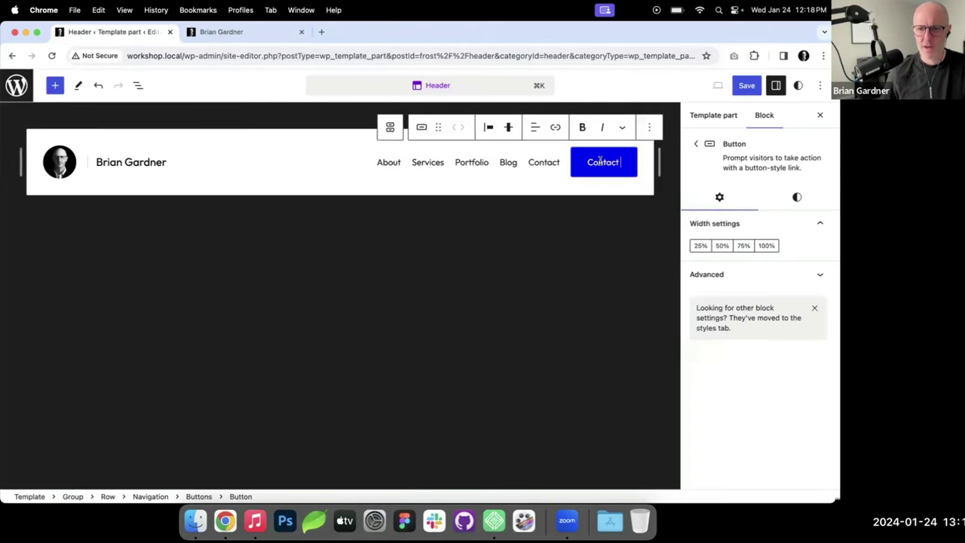
double_click(603, 161)
text(Get Star)
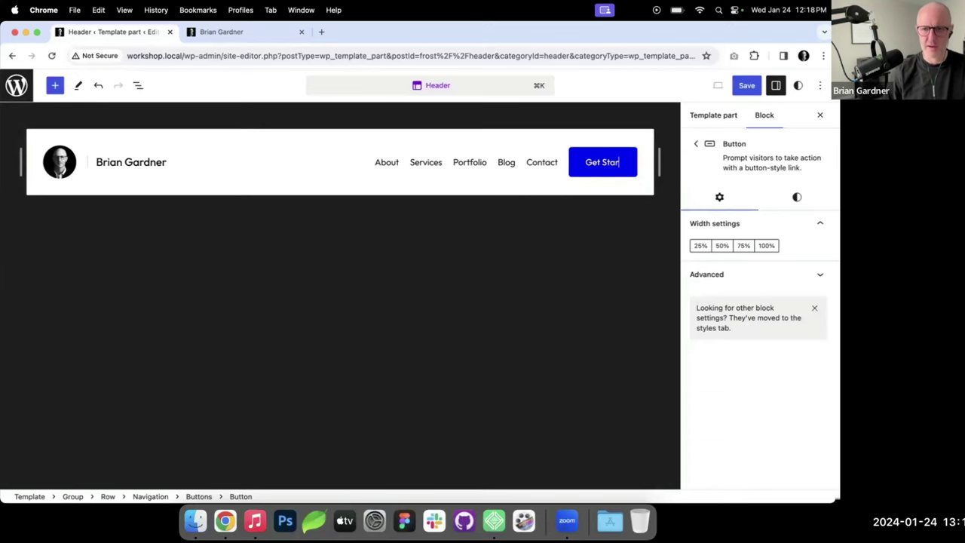
text(ted)
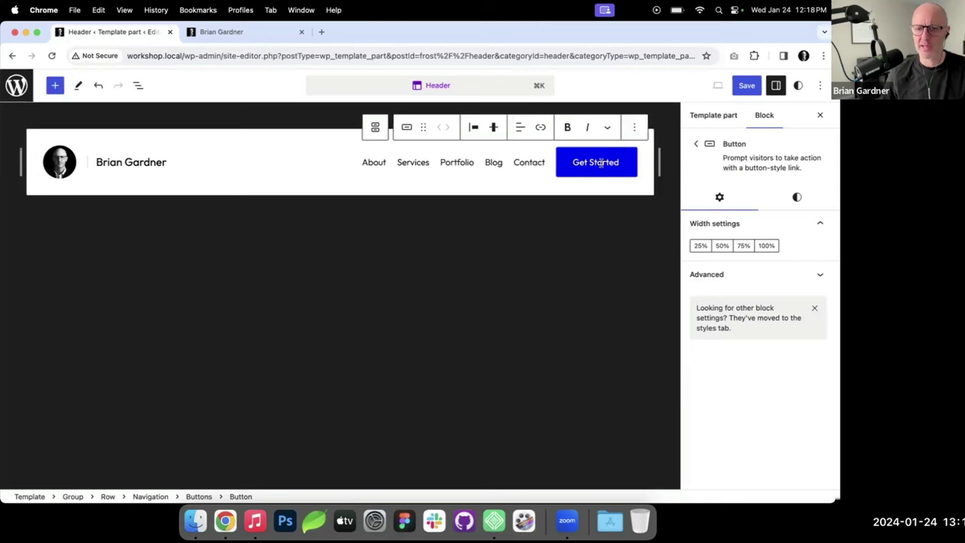
Step: Link the Get Started button to the placeholder URL #
click(541, 129)
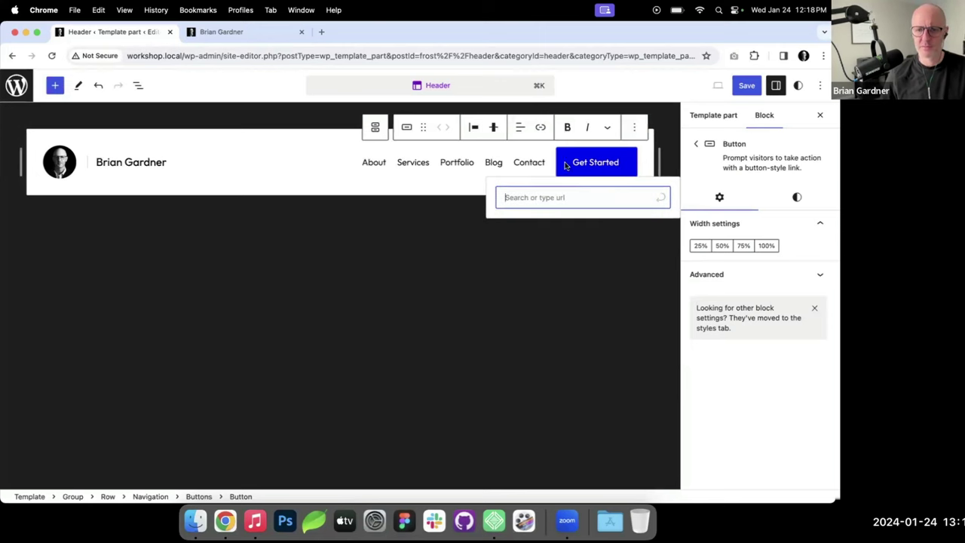
text(#)
key(Return)
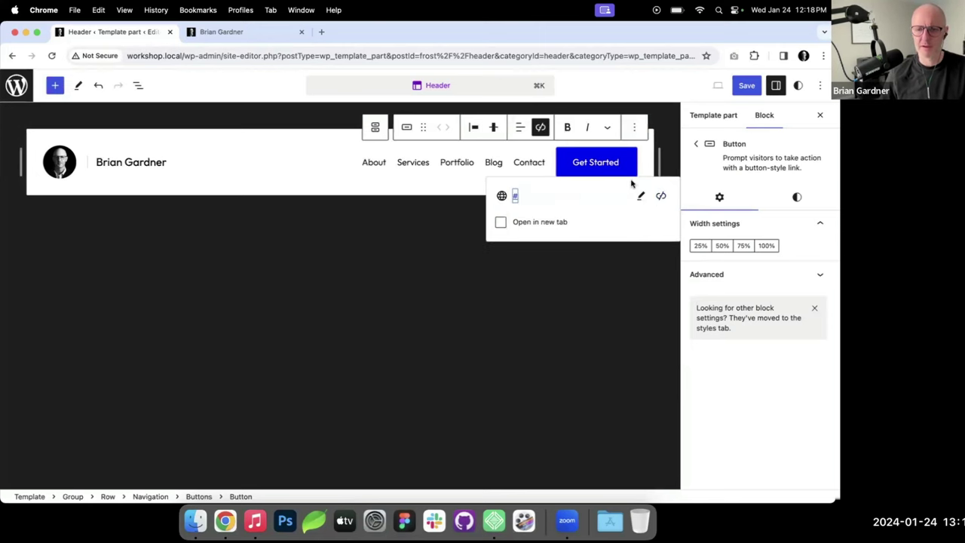
Step: Style the Get Started button with an xSmall (16) font size, xSmall vertical padding and horizontal padding at the third preset
click(798, 197)
scroll(754, 377, down, 3)
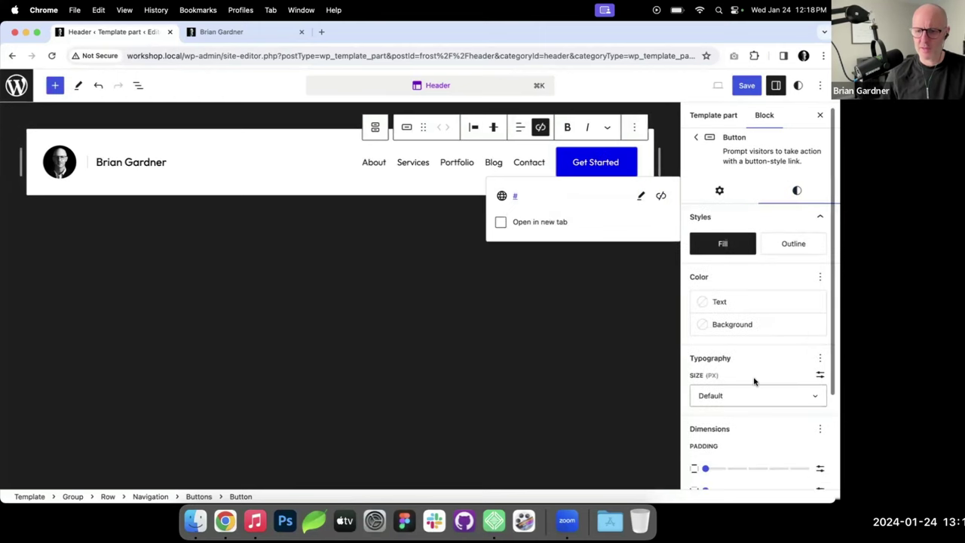
click(808, 274)
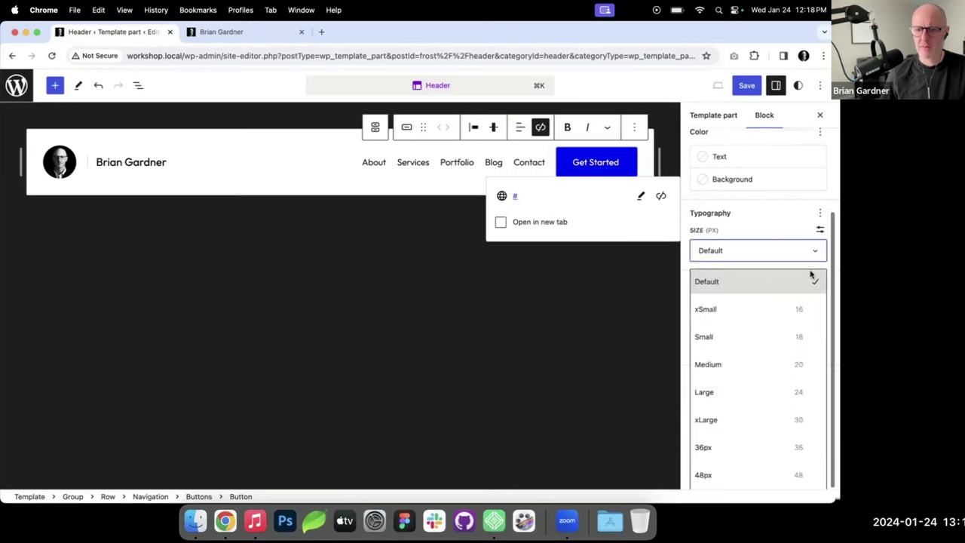
click(797, 310)
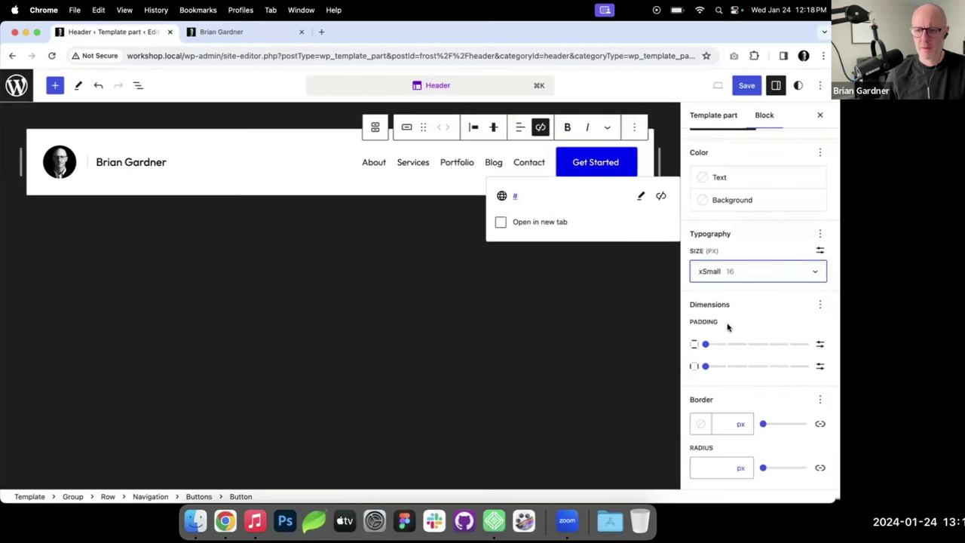
drag(706, 344, 728, 345)
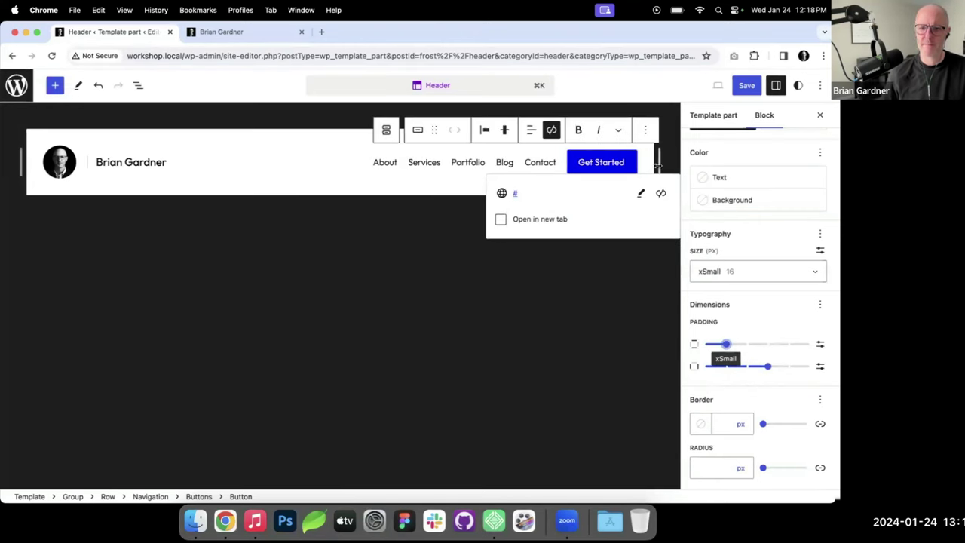
Step: Save the Navigation menu changes and reload the live site to check the button in the header
click(746, 88)
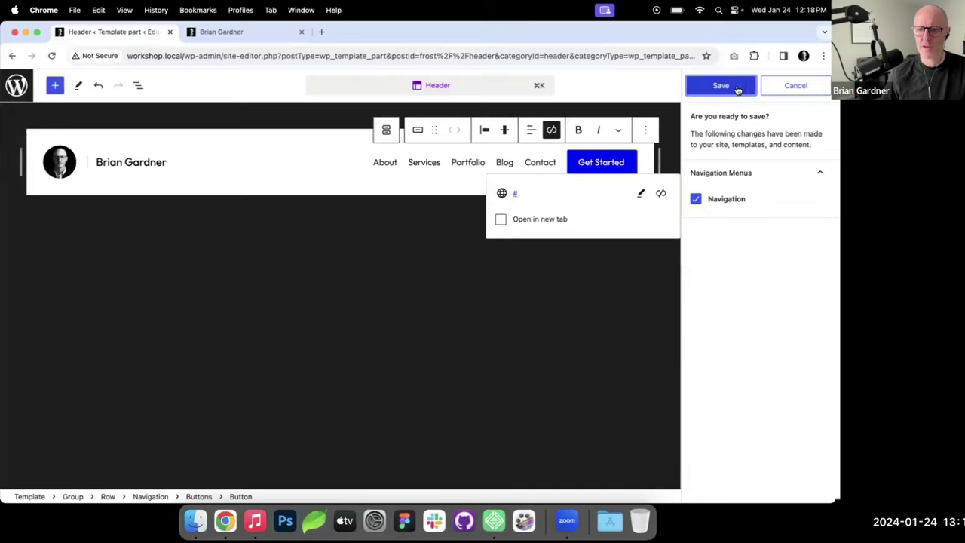
click(726, 86)
click(220, 35)
key(super+r)
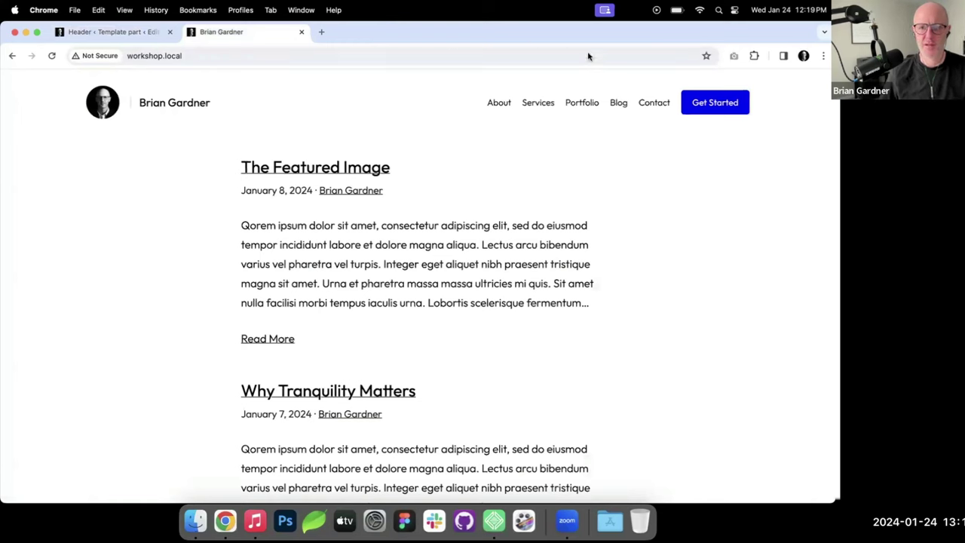
Step: Search the web for "chat gpt" in a new browser tab and open ChatGPT
click(323, 34)
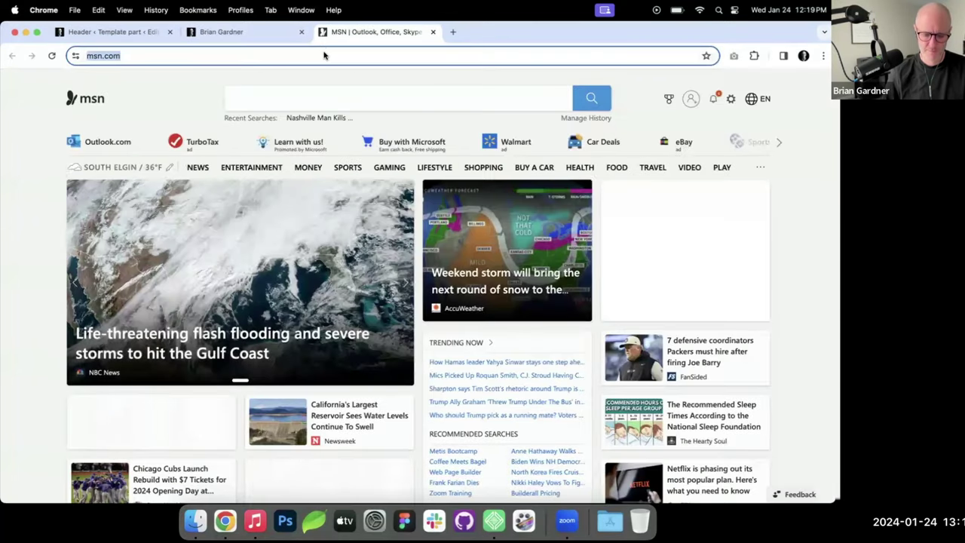
text(chat gpt)
key(Return)
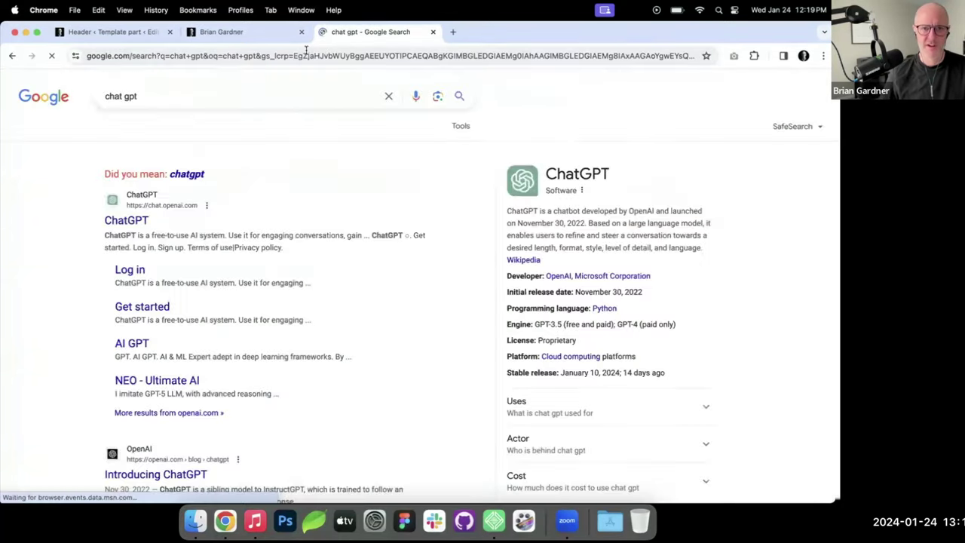
click(228, 219)
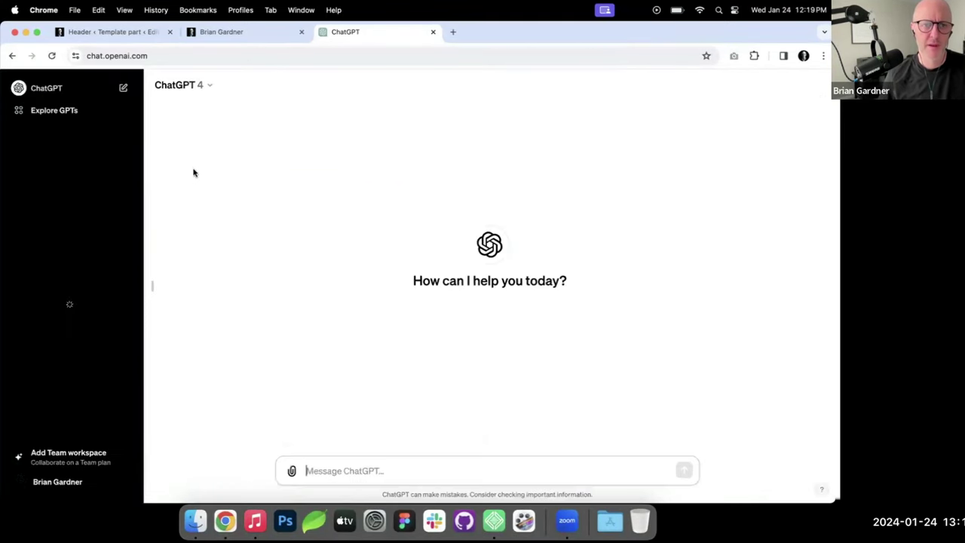
Step: Ask ChatGPT to write an about page for the site owner, a wordpress designer who loves minimalism, coffee, and Sarah McLachlan
text(write an about page for brian gardner)
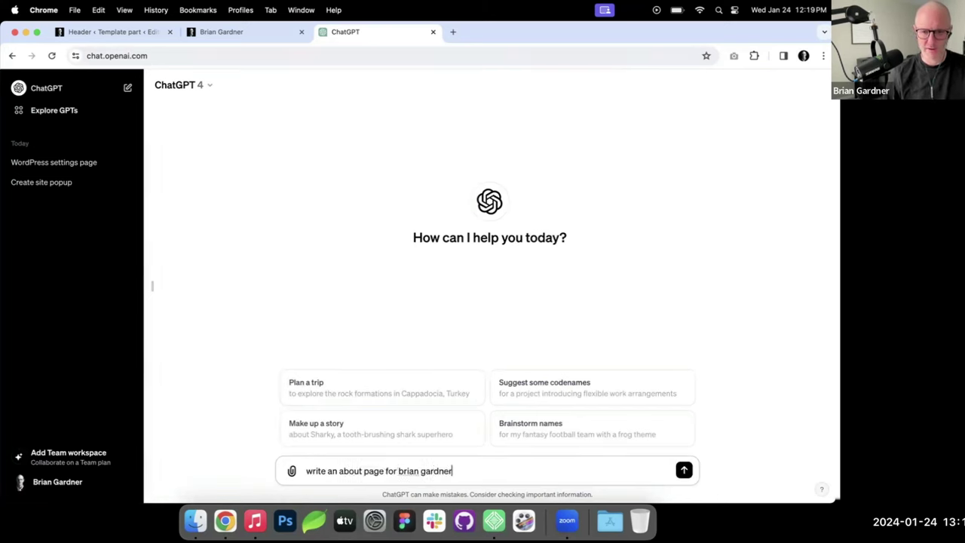
text(, wordpress designer who loves minimalism, coff)
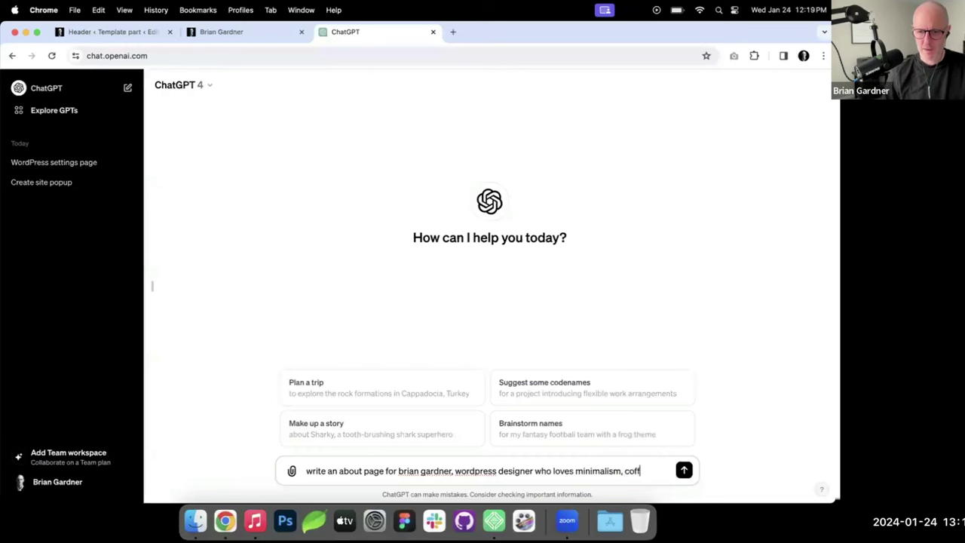
text(Sarah McLachlan)
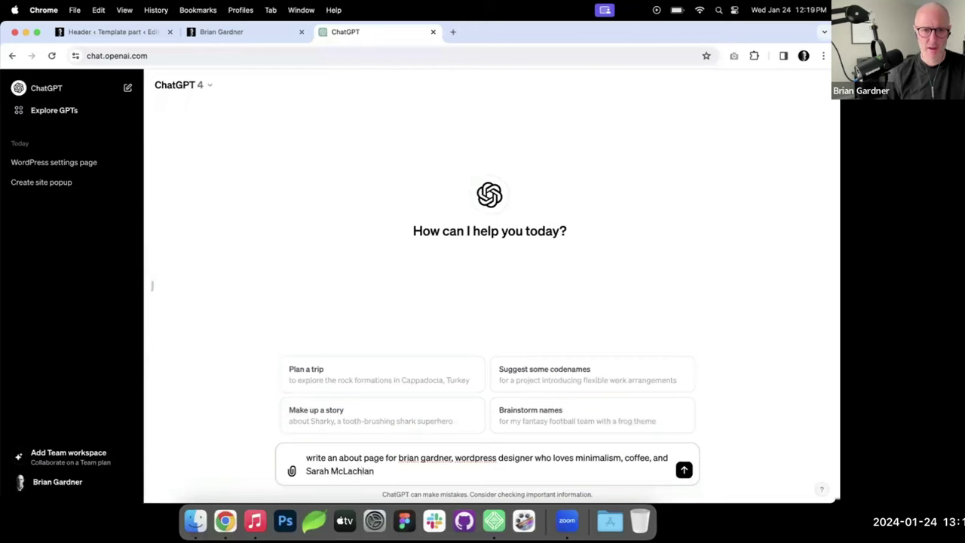
key(Return)
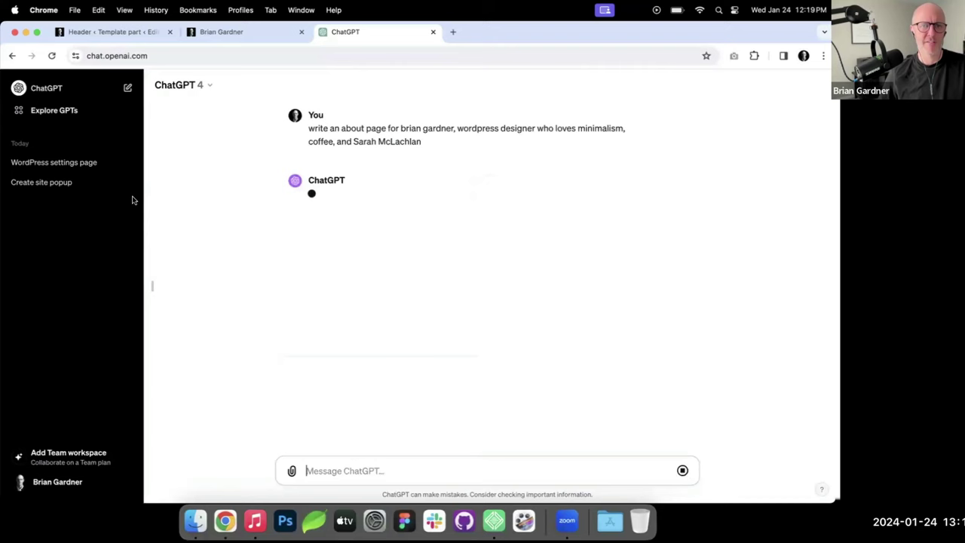
Step: Return to WordPress, leave the site editor for the dashboard and open the About page for editing
click(230, 32)
click(121, 34)
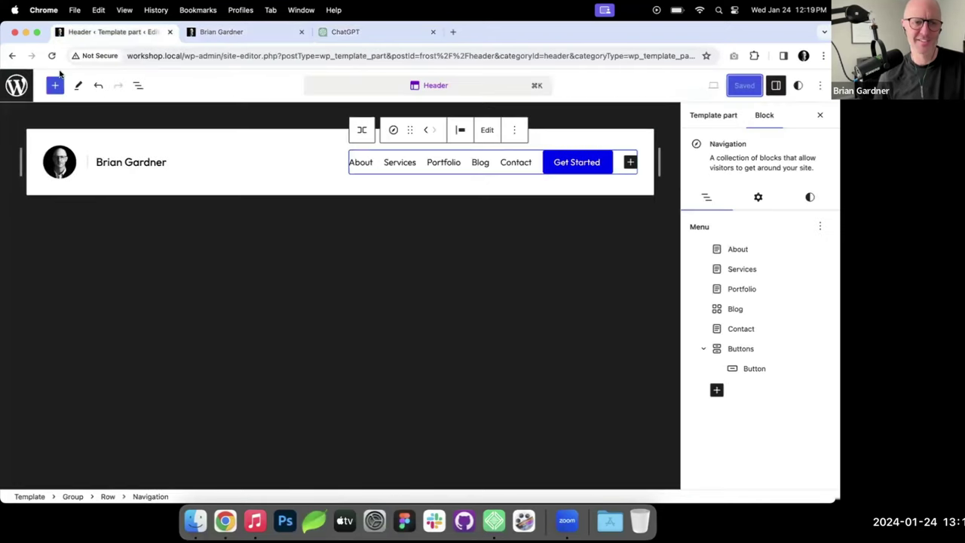
click(17, 88)
click(16, 88)
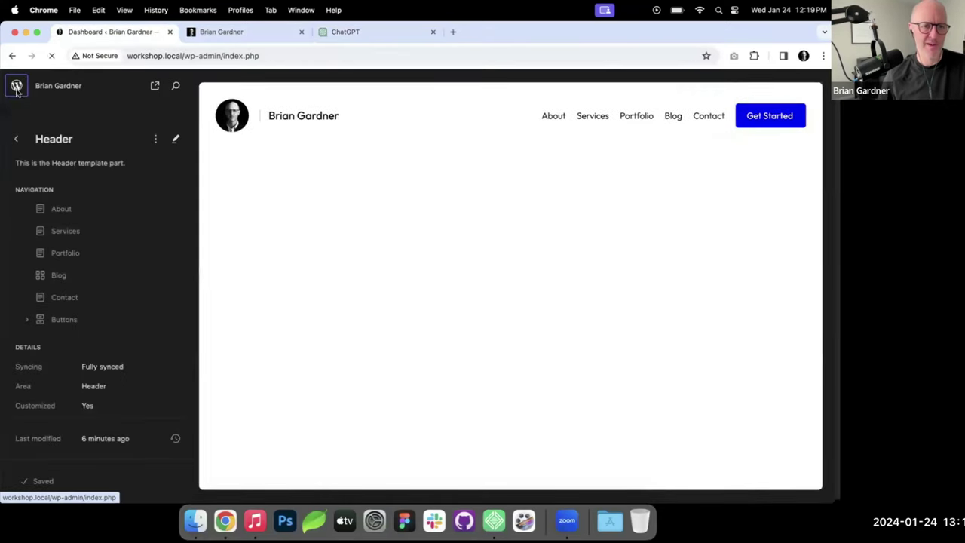
click(113, 207)
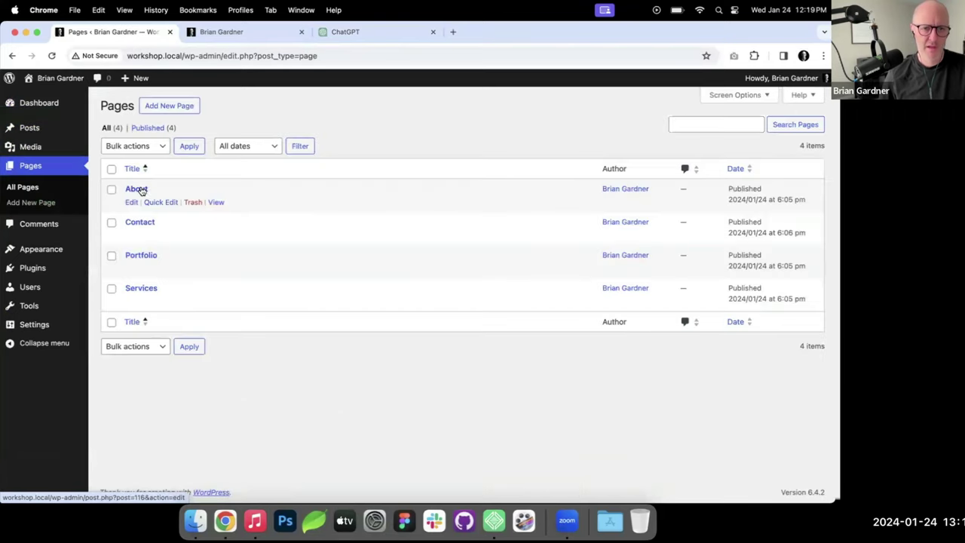
click(135, 189)
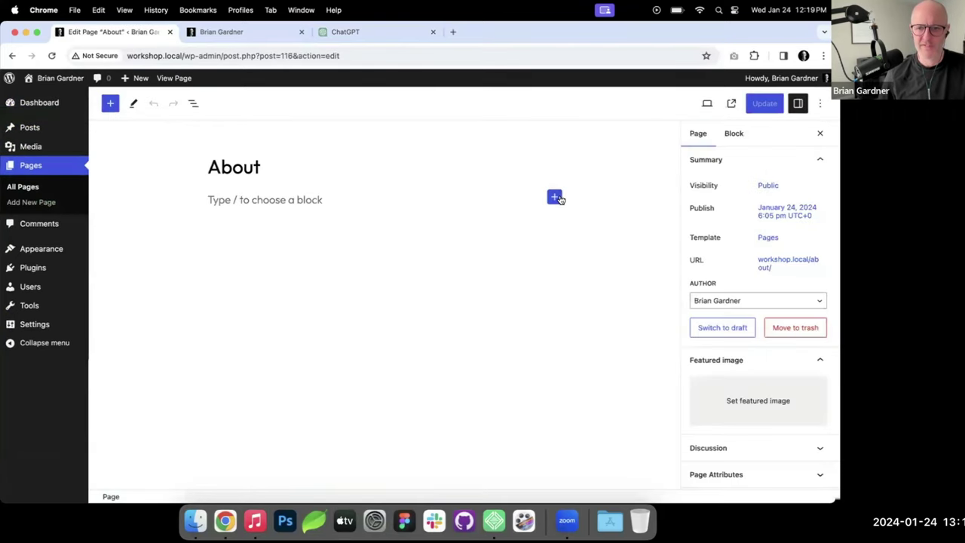
Step: Insert an Image block in the About page and upload bg-about.jpg from the Workshop folder to the media library
click(555, 197)
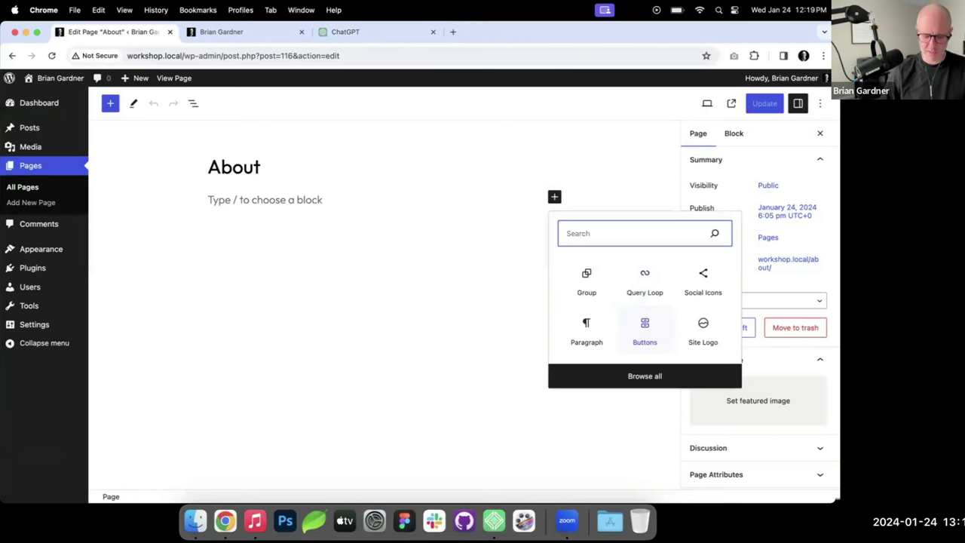
text(ima)
click(588, 279)
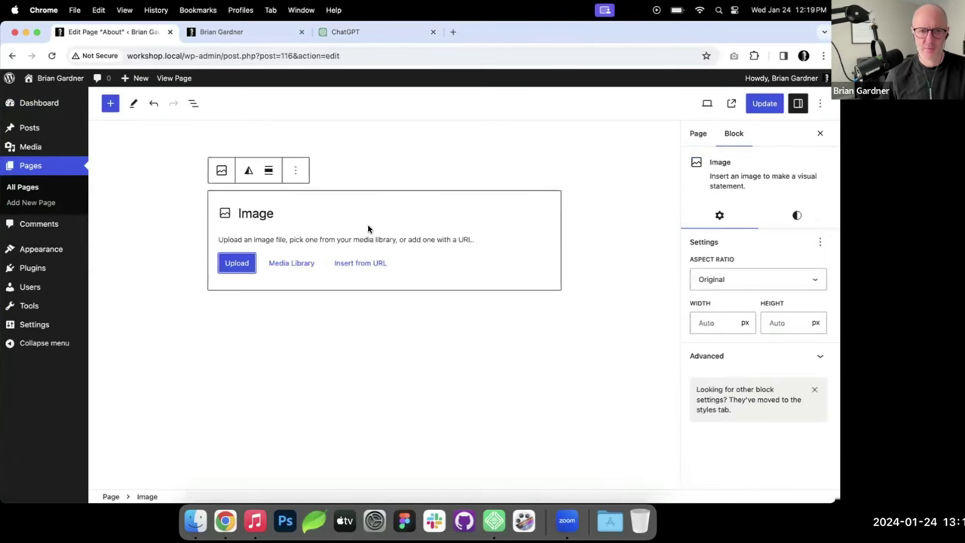
click(307, 262)
click(58, 123)
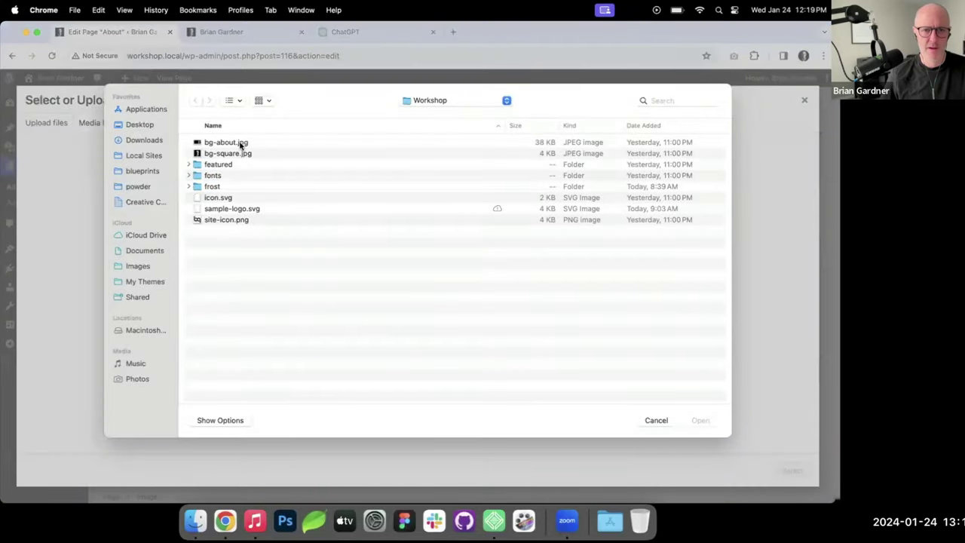
click(241, 143)
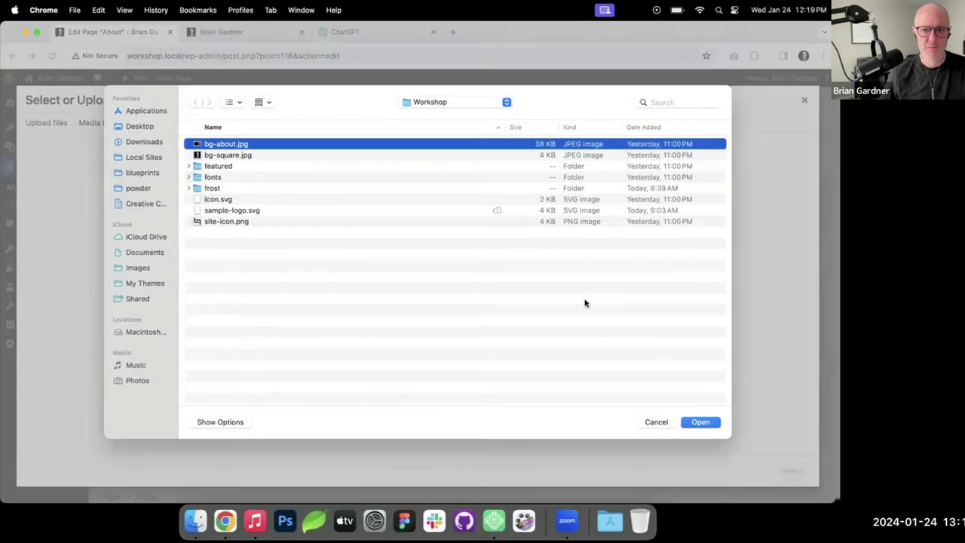
click(701, 421)
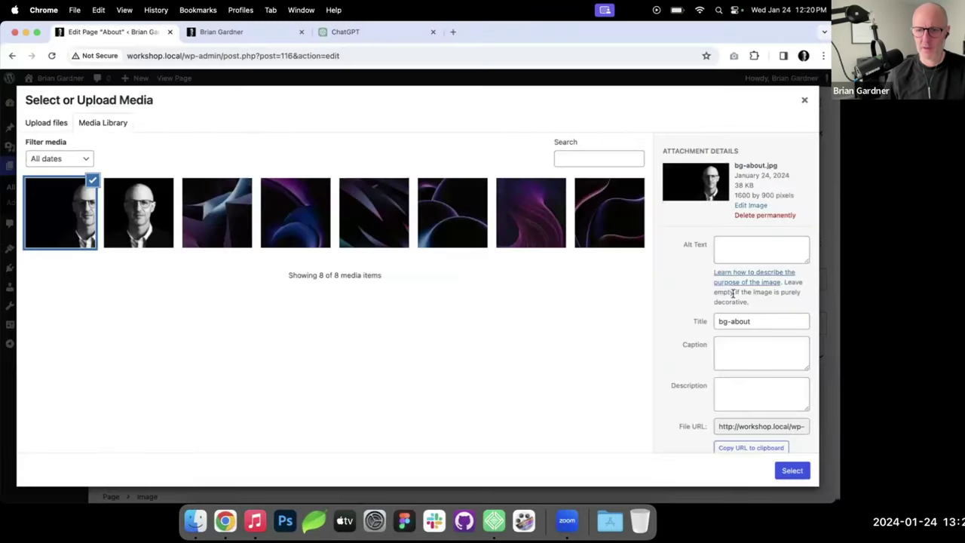
Step: Enter the site owner's name as the alt text of bg-about.jpg and place the image in the block
click(734, 250)
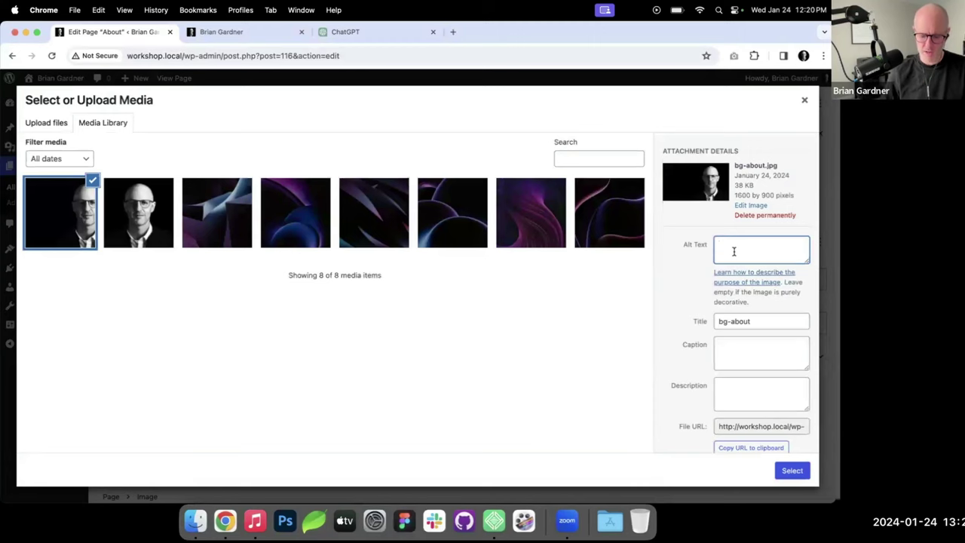
text(Brian Gardner)
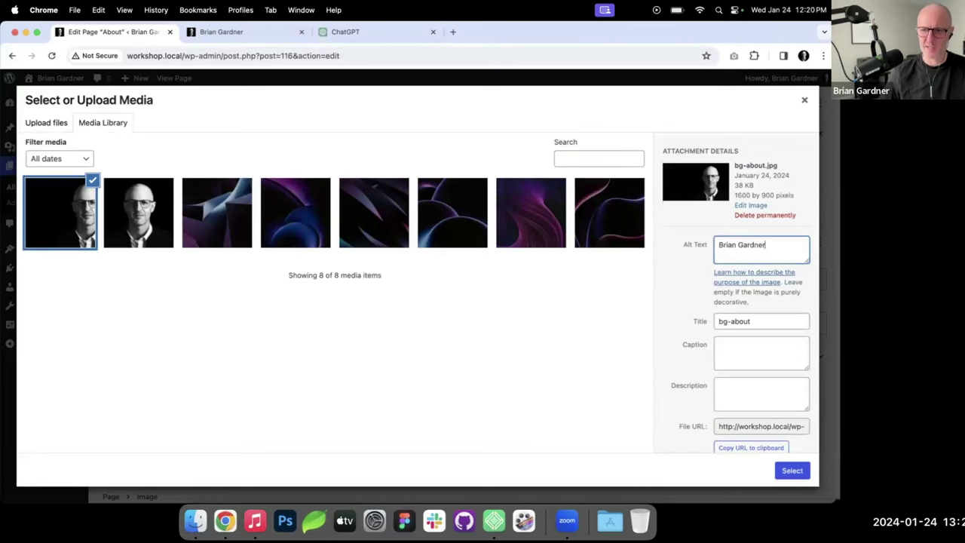
click(791, 471)
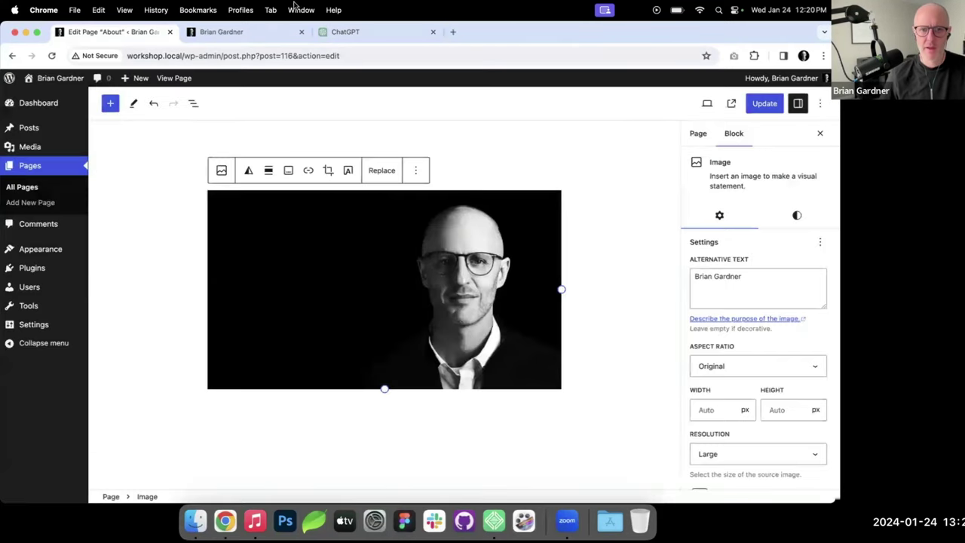
Step: Copy ChatGPT's about text through "Let's create something beautiful together." and switch back to the About page editor
click(354, 33)
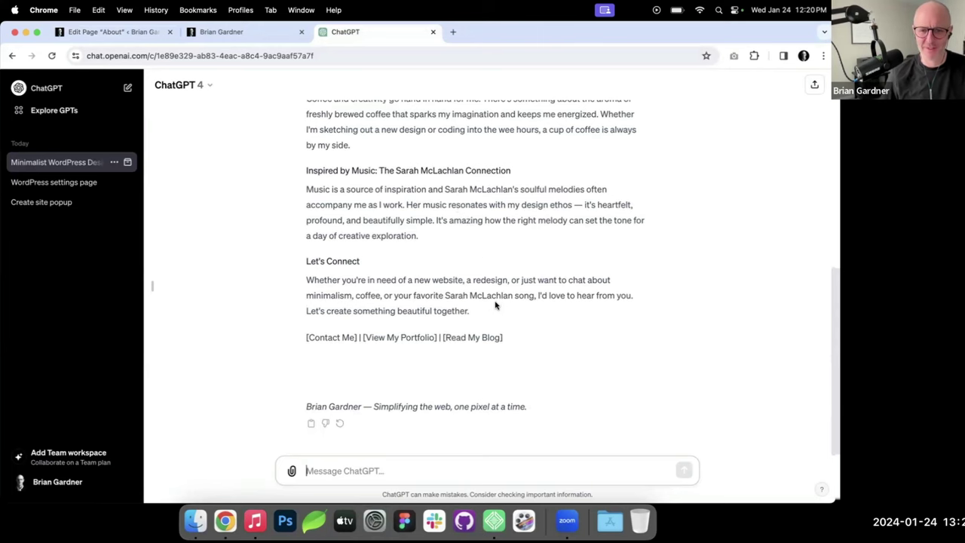
mouse_move(478, 309)
mouse_down()
mouse_move(423, 65)
mouse_move(299, 202)
mouse_move(422, 472)
mouse_move(475, 294)
mouse_move(494, 311)
mouse_up()
click(305, 197)
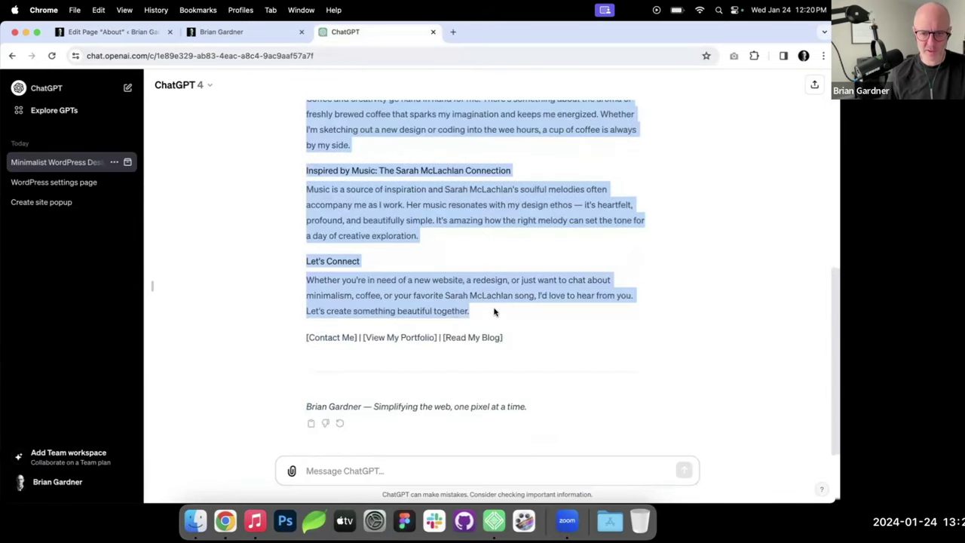
click(145, 32)
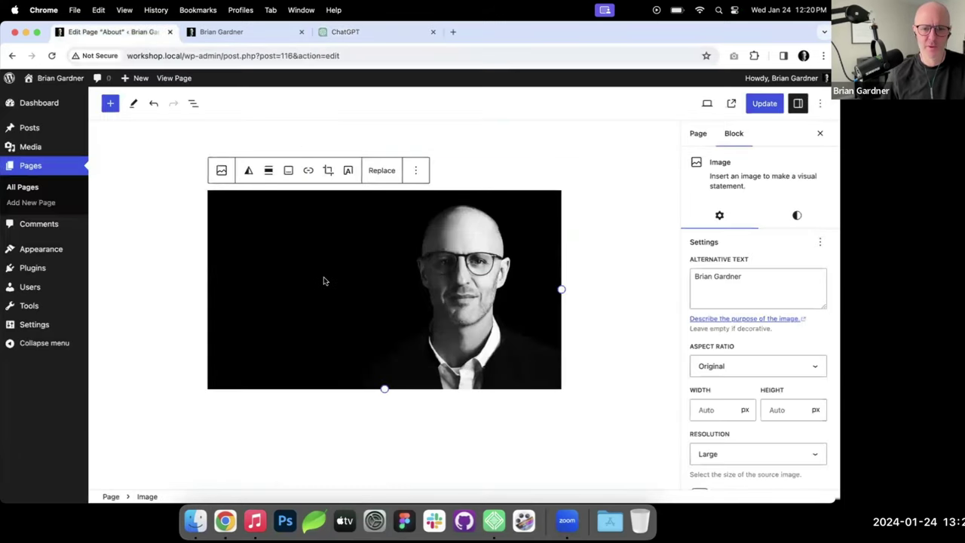
Step: Add a paragraph below the About page's image and paste the copied ChatGPT about text into it
click(474, 359)
click(481, 362)
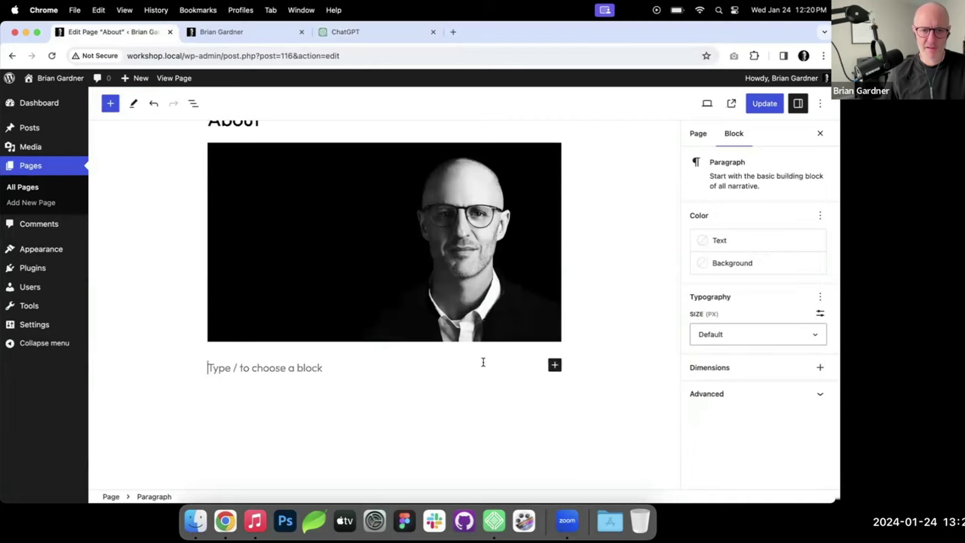
key(super+v)
scroll(434, 360, up, 10)
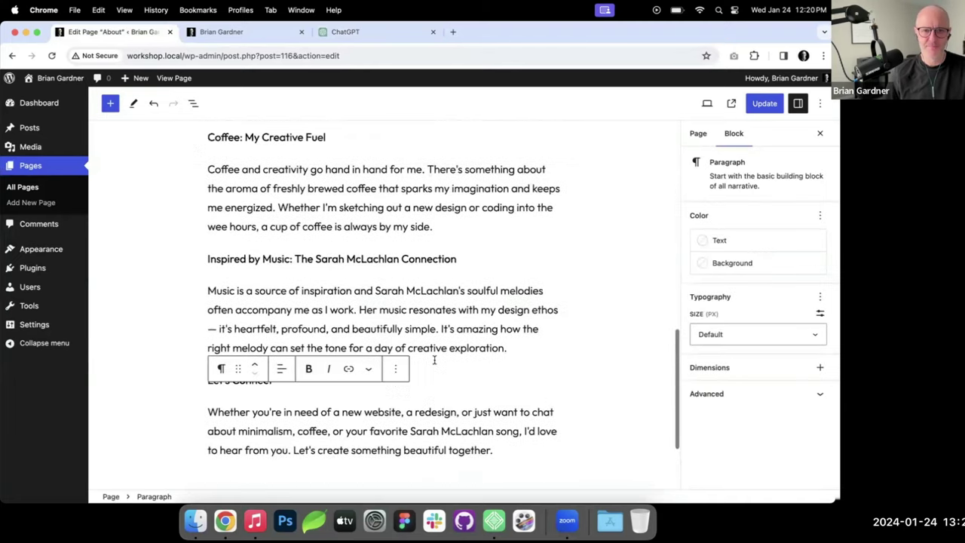
Step: Change the "My Philosophy: Less is More" heading to level H2
scroll(363, 293, up, 5)
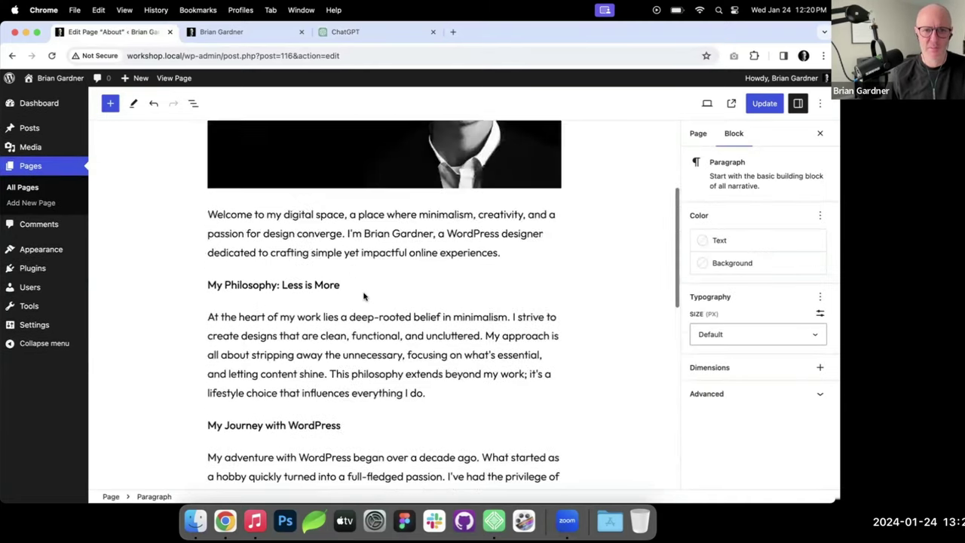
click(315, 320)
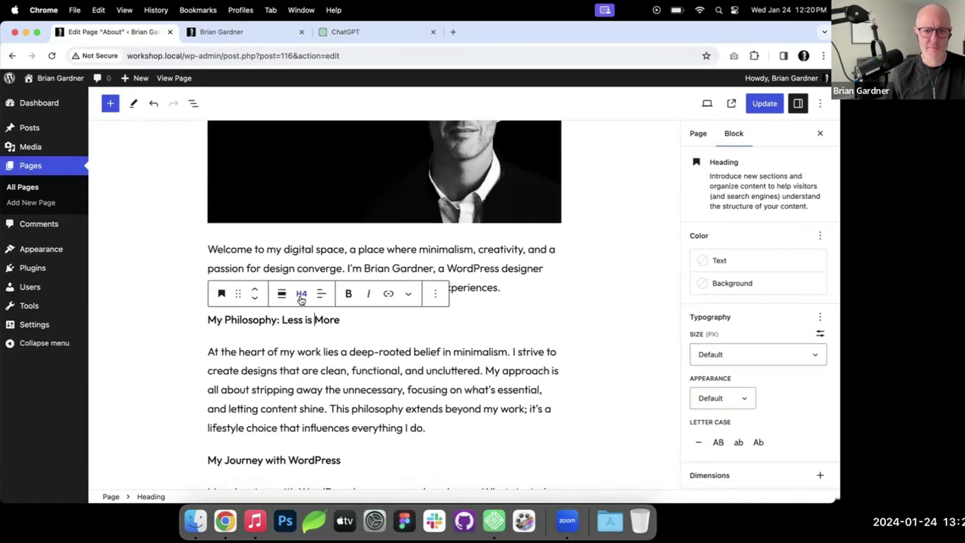
click(301, 294)
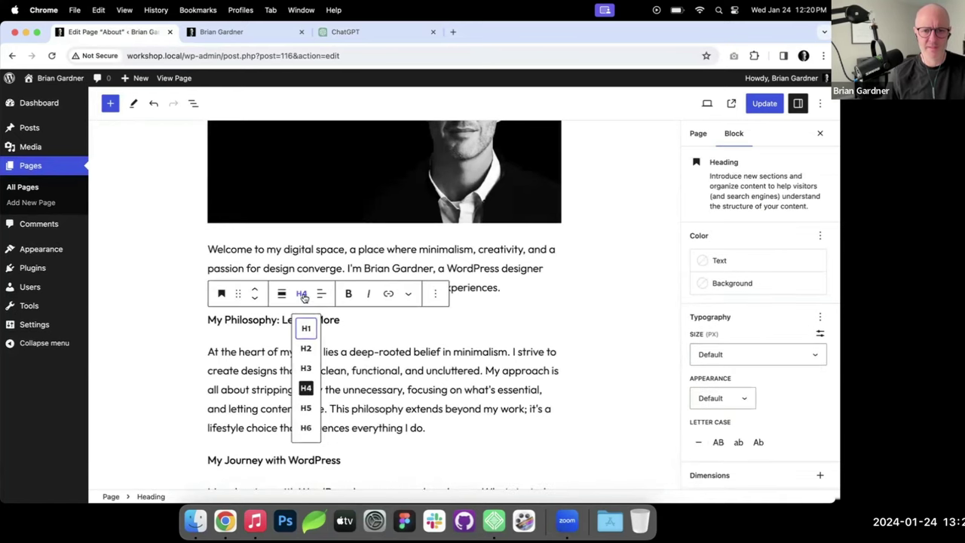
click(309, 349)
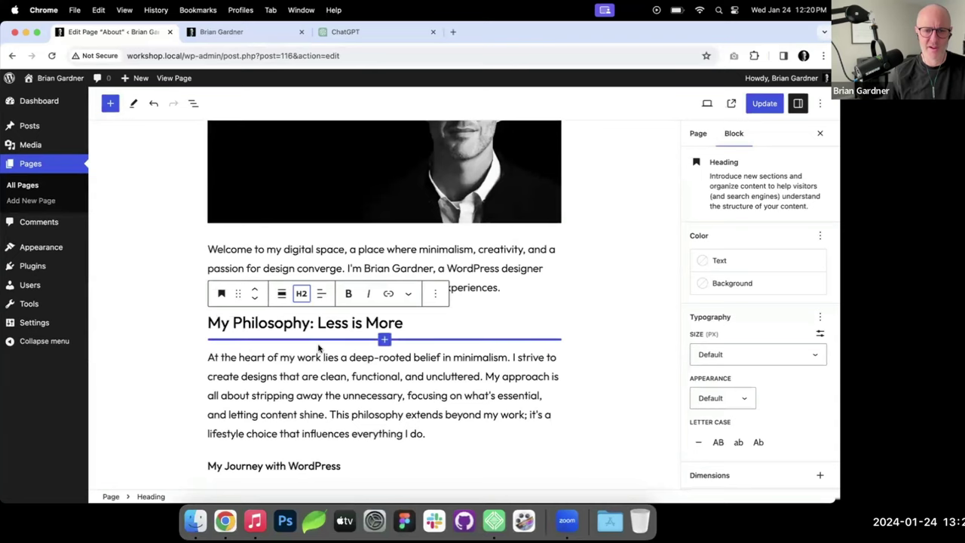
Step: Change the "Coffee: My Creative Fuel" and "My Journey with WordPress" headings to level H2
scroll(320, 343, down, 5)
click(326, 298)
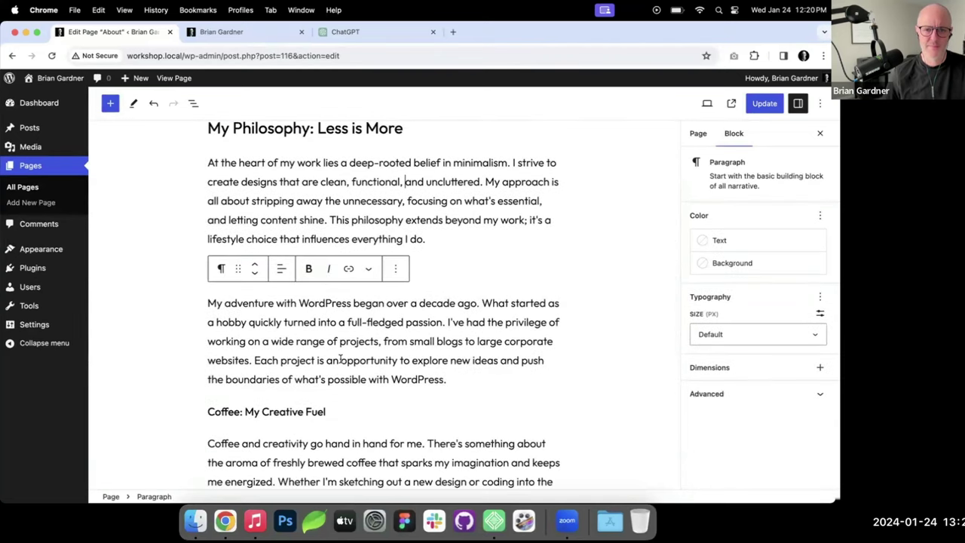
click(305, 412)
click(301, 385)
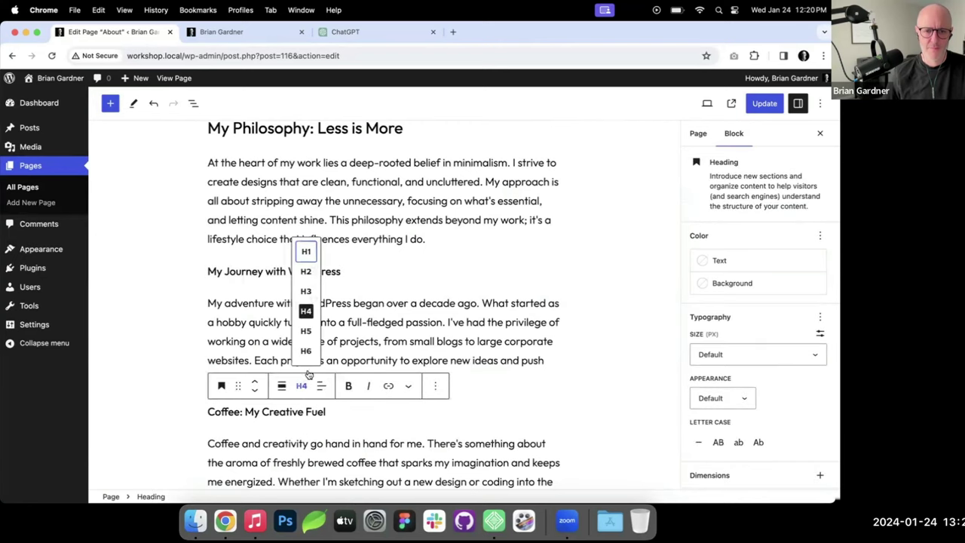
click(309, 273)
click(317, 270)
click(301, 245)
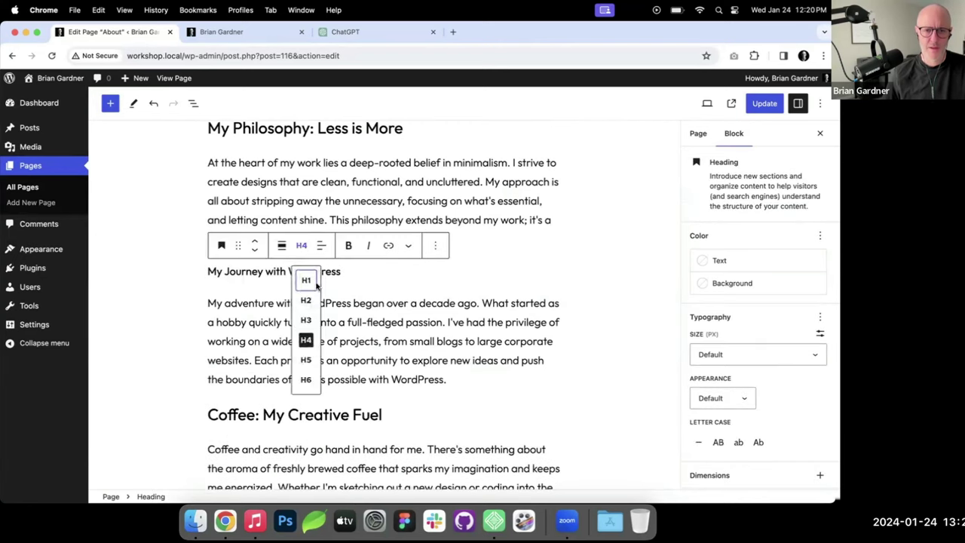
click(307, 301)
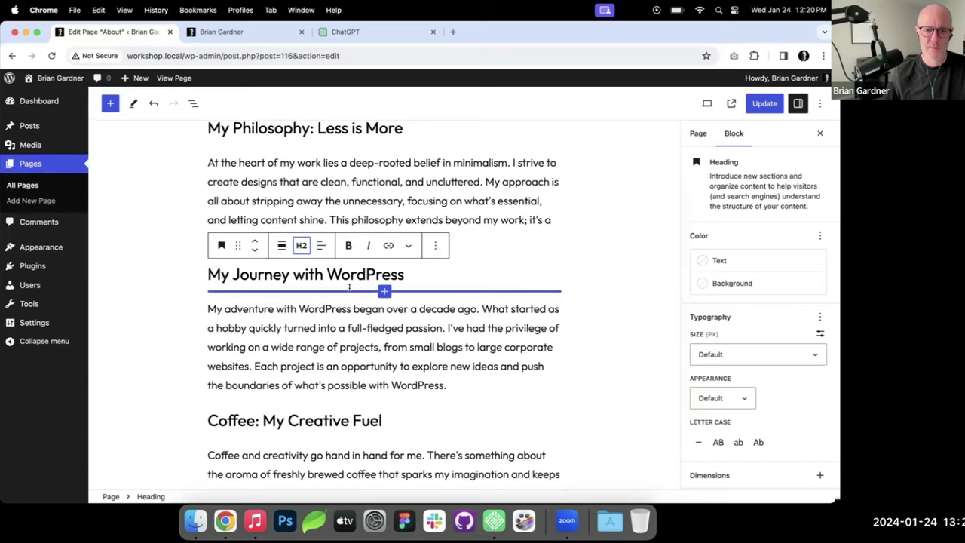
Step: Change the "Inspired by Music: The Sarah McLachlan Connection" and "Let's Connect" headings to level H2
scroll(299, 386, down, 4)
scroll(300, 386, down, 4)
click(355, 251)
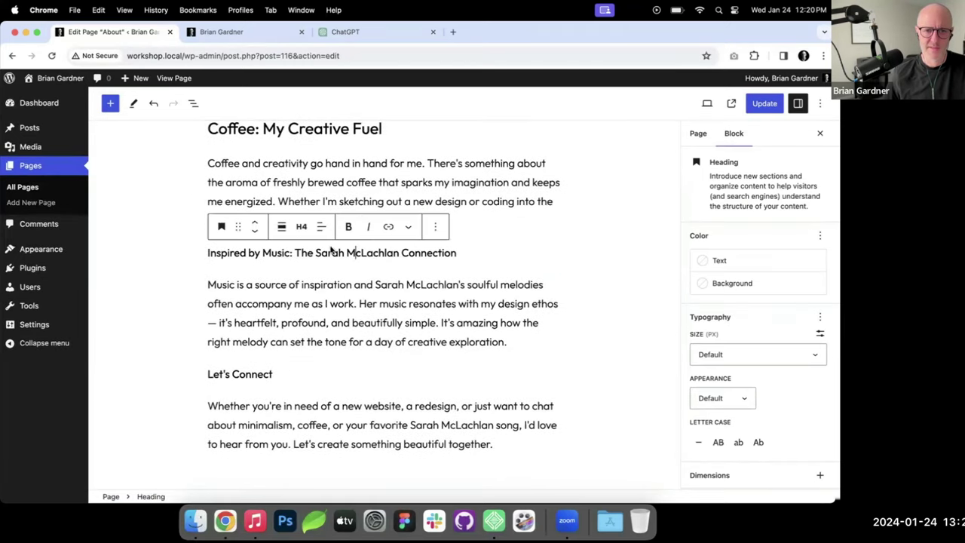
click(300, 234)
click(307, 284)
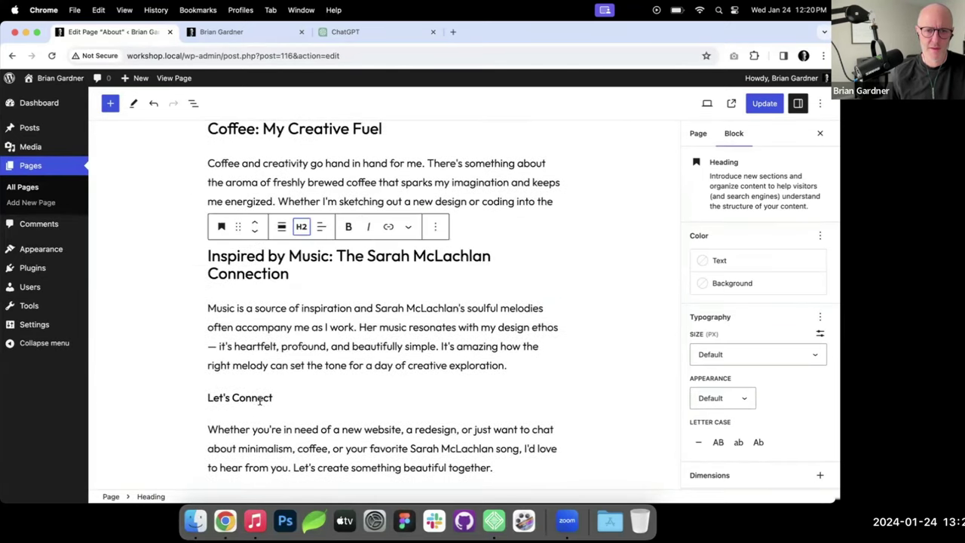
click(261, 397)
click(300, 371)
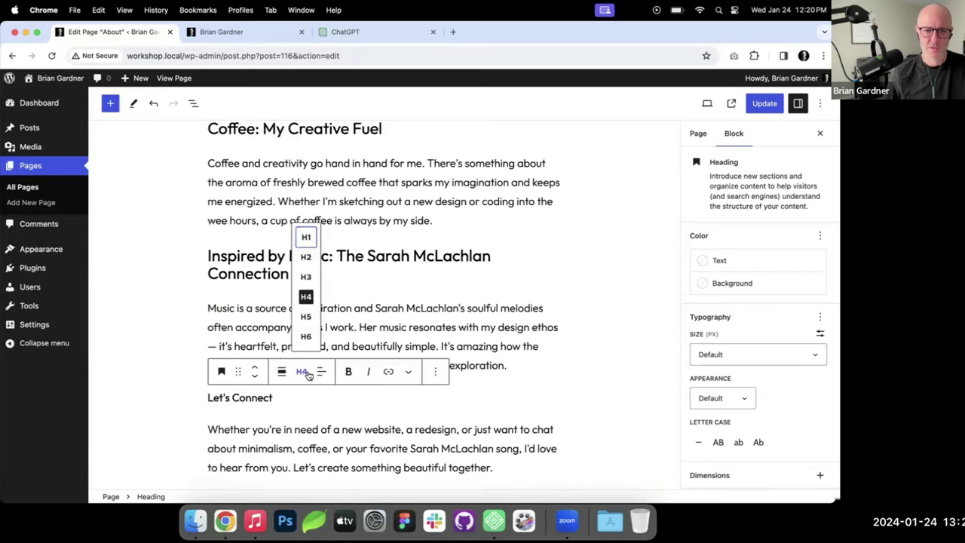
click(307, 261)
Step: Set the font size of the "Let's Connect" and "Inspired by Music: The Sarah McLachlan Connection" headings to Large (24)
click(739, 358)
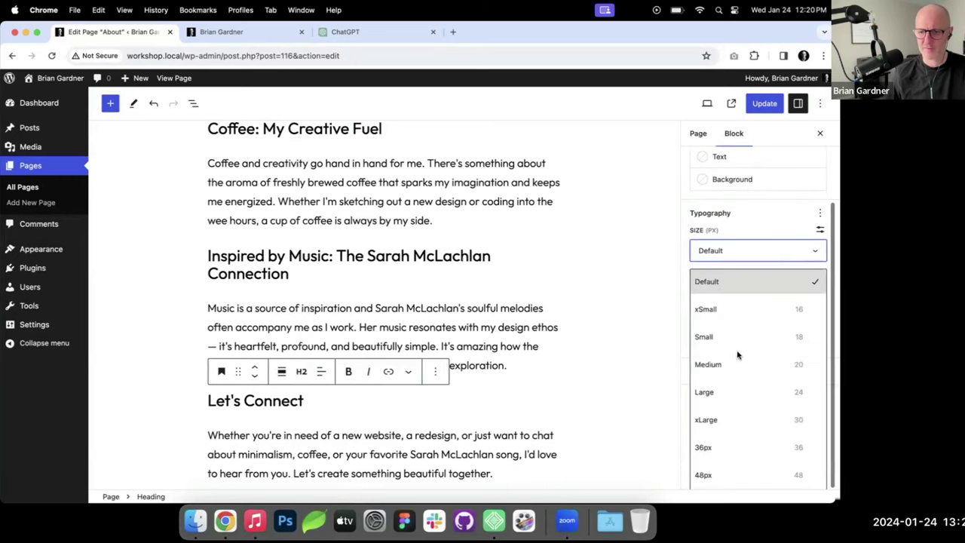
click(742, 392)
click(455, 255)
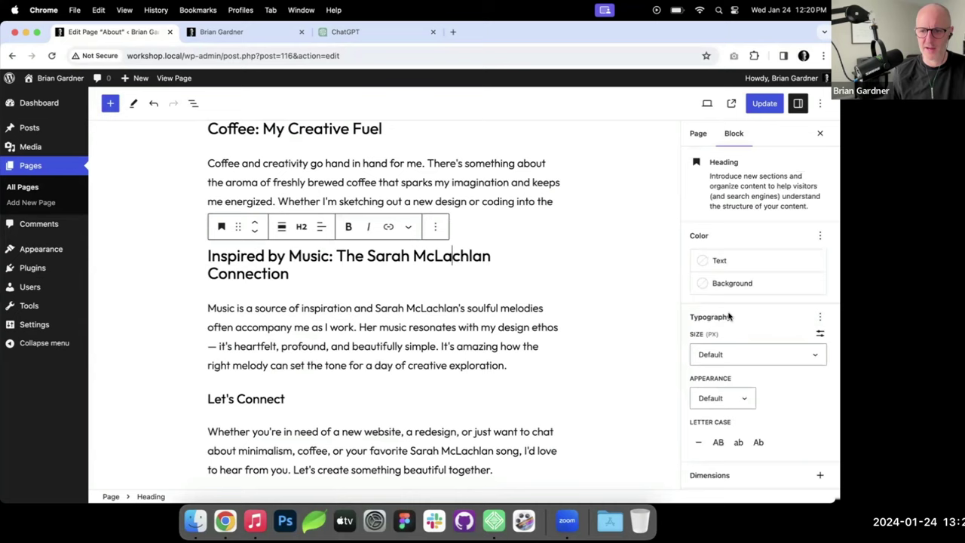
click(735, 351)
click(747, 397)
Step: Set the font size of the "Coffee: My Creative Fuel" and "My Journey with WordPress" headings to Large (24)
scroll(416, 329, up, 5)
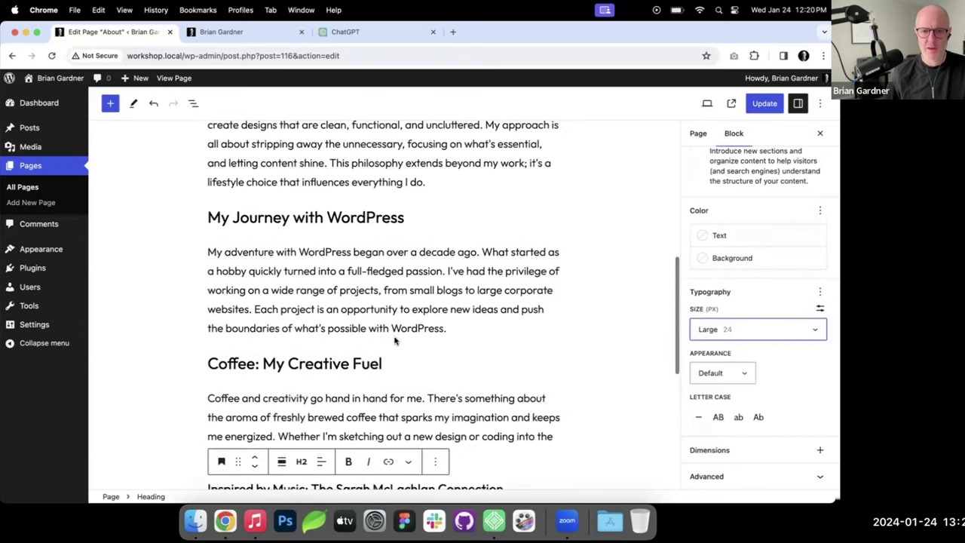
click(367, 364)
click(755, 368)
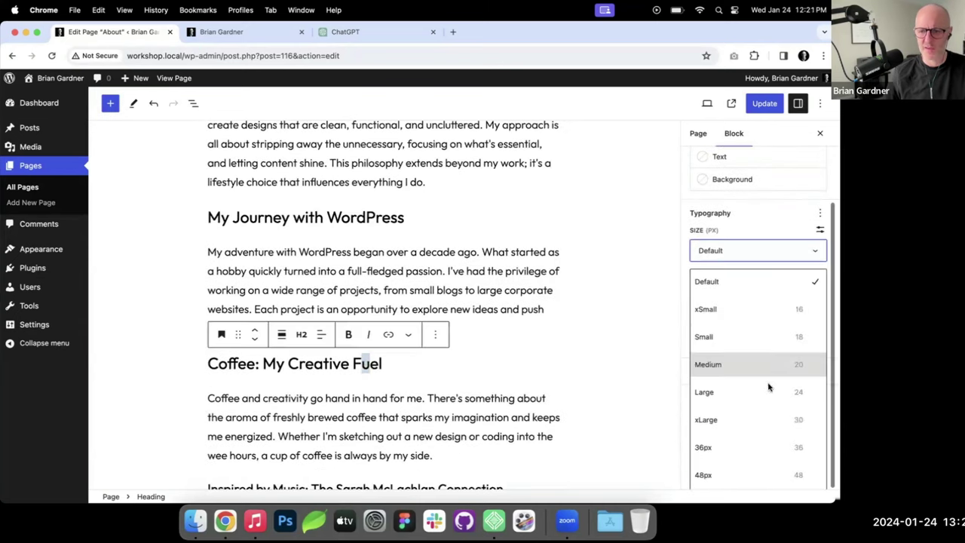
click(768, 389)
click(358, 218)
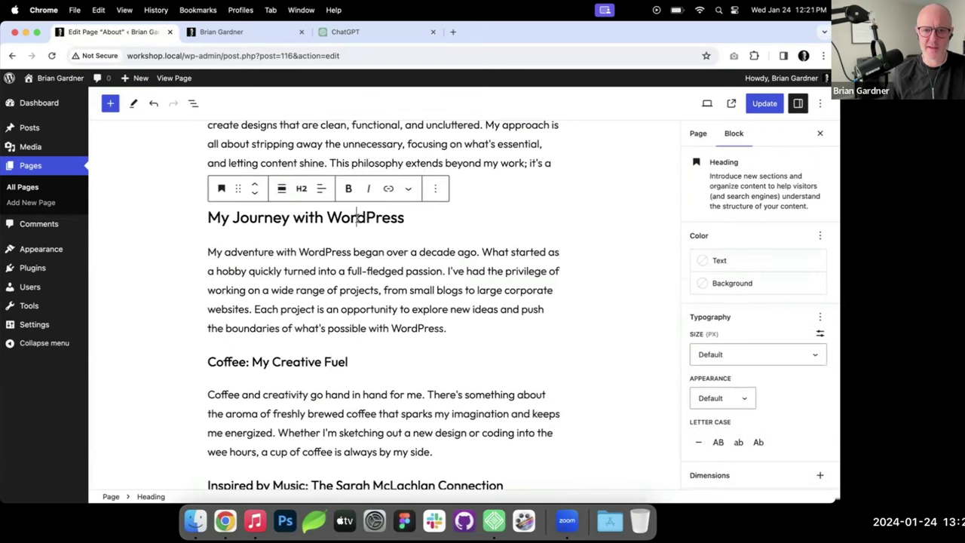
click(732, 355)
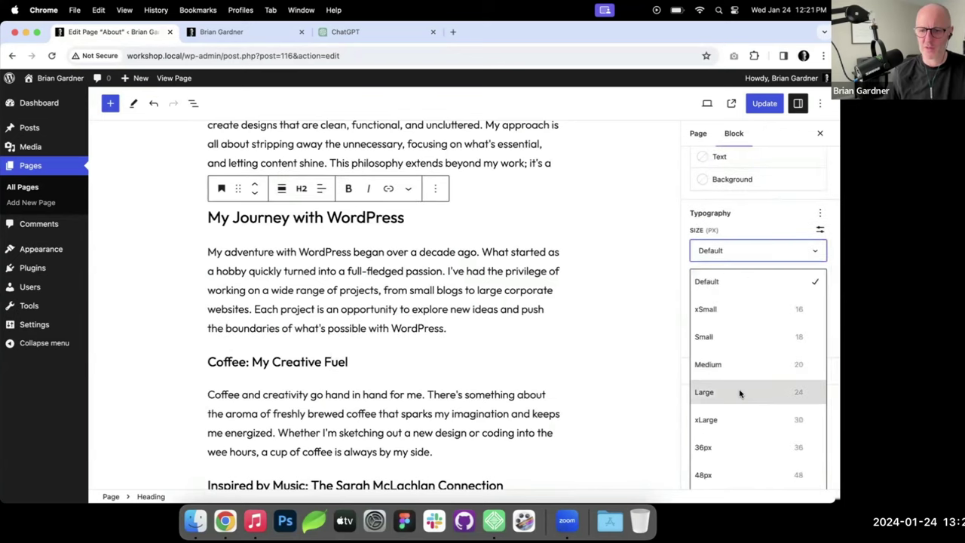
click(739, 392)
Step: Set the "My Philosophy: Less is More" heading's font size to Large (24) and save the About page's changes
scroll(473, 308, up, 5)
click(360, 277)
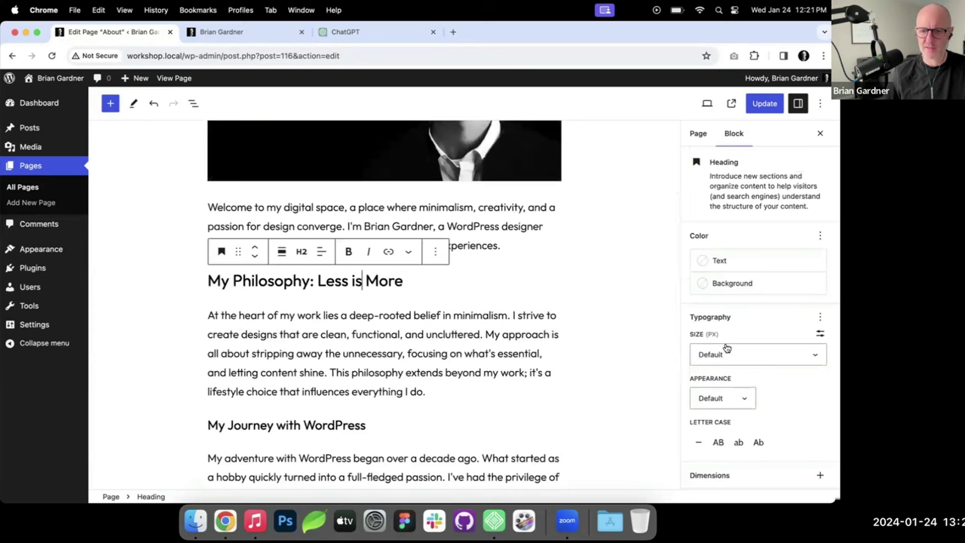
click(724, 351)
click(733, 393)
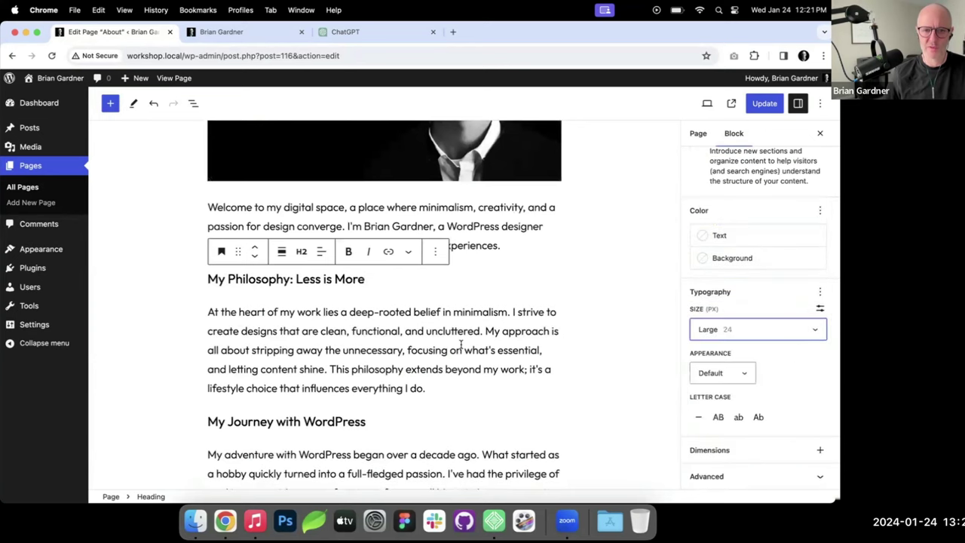
scroll(461, 344, up, 5)
click(765, 104)
Step: Open the About page on the live site and review its image, text and headings
click(241, 31)
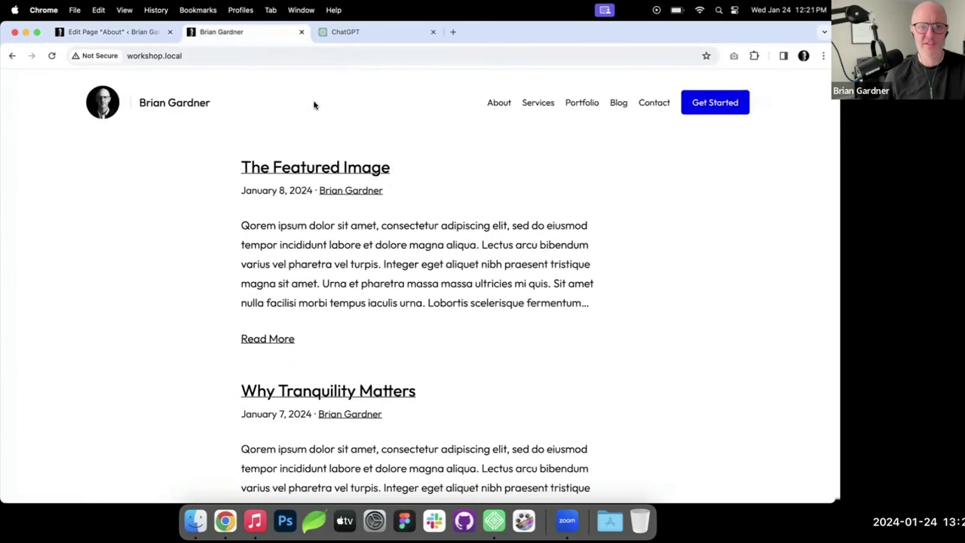
click(498, 103)
scroll(421, 159, down, 5)
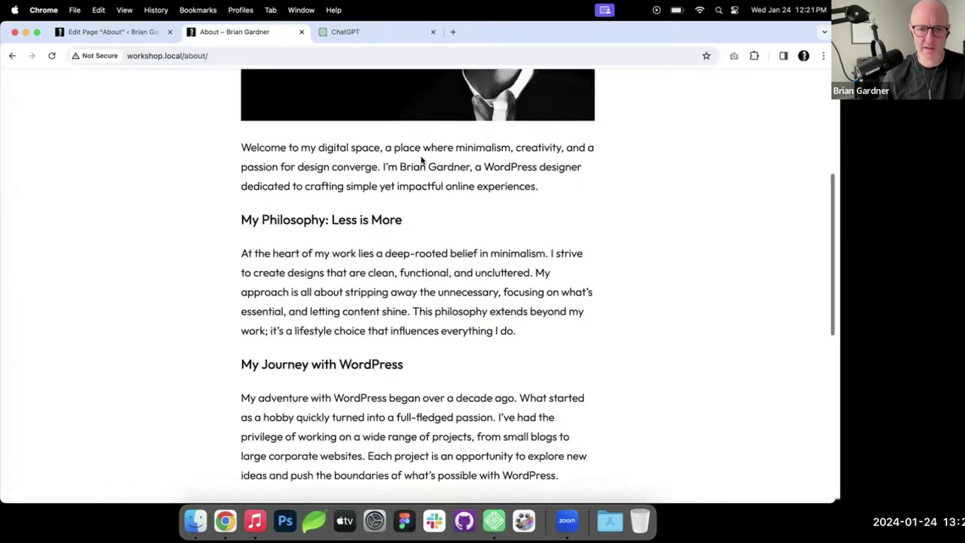
scroll(421, 159, down, 10)
scroll(420, 158, up, 4)
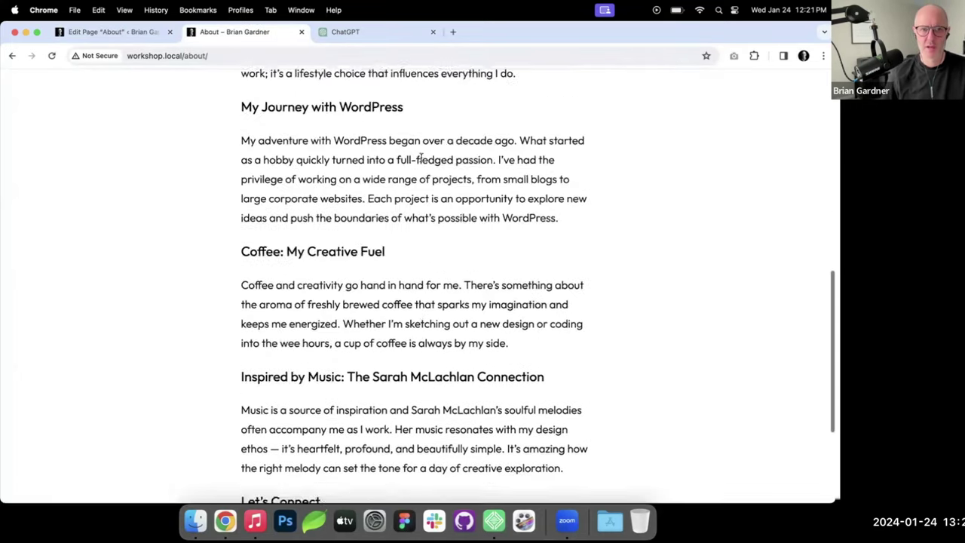
scroll(421, 158, up, 9)
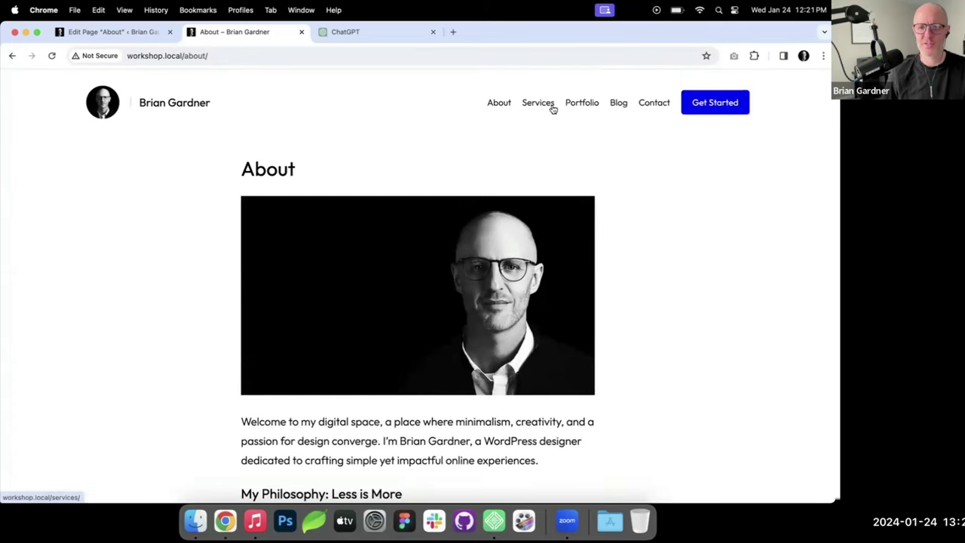
Step: Return to the WordPress dashboard, open the Services page for editing and start an empty paragraph below its title
click(113, 32)
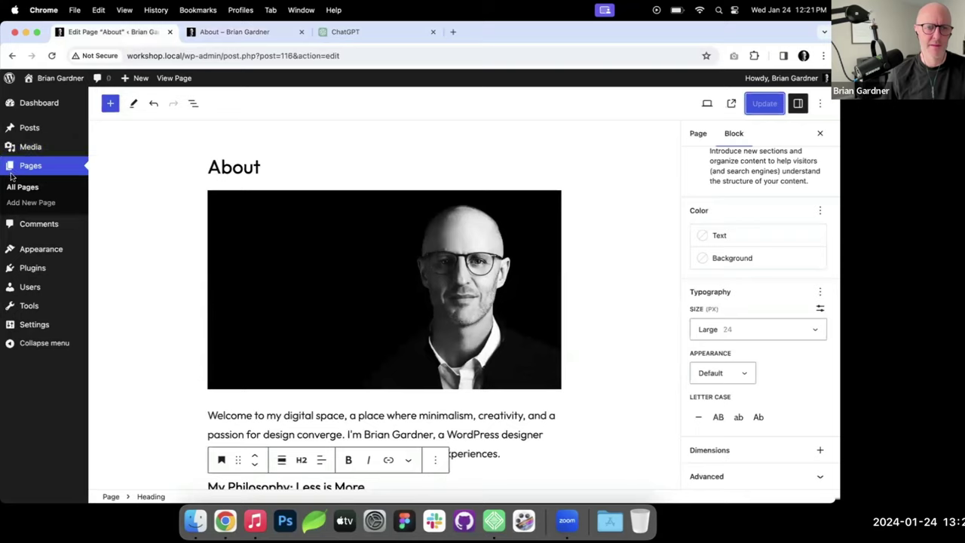
click(30, 171)
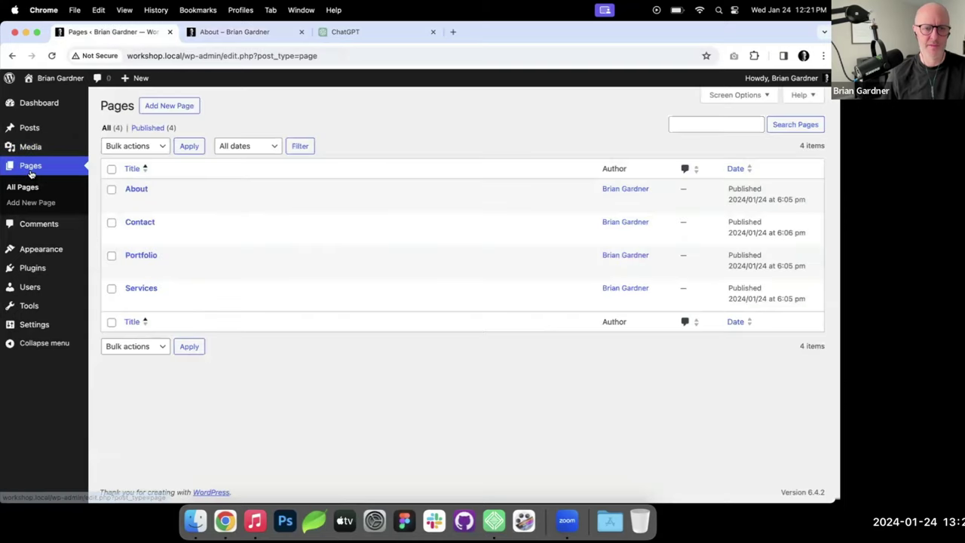
click(137, 190)
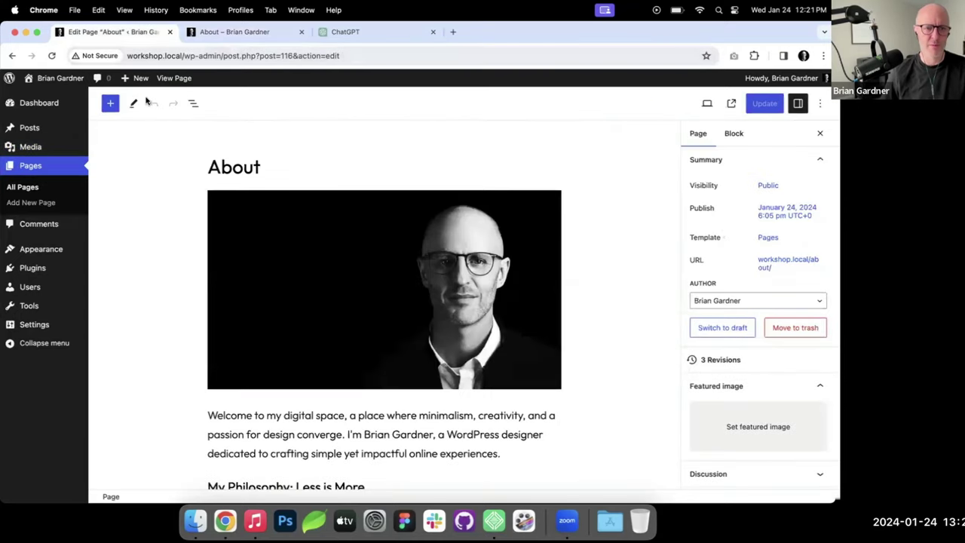
click(38, 166)
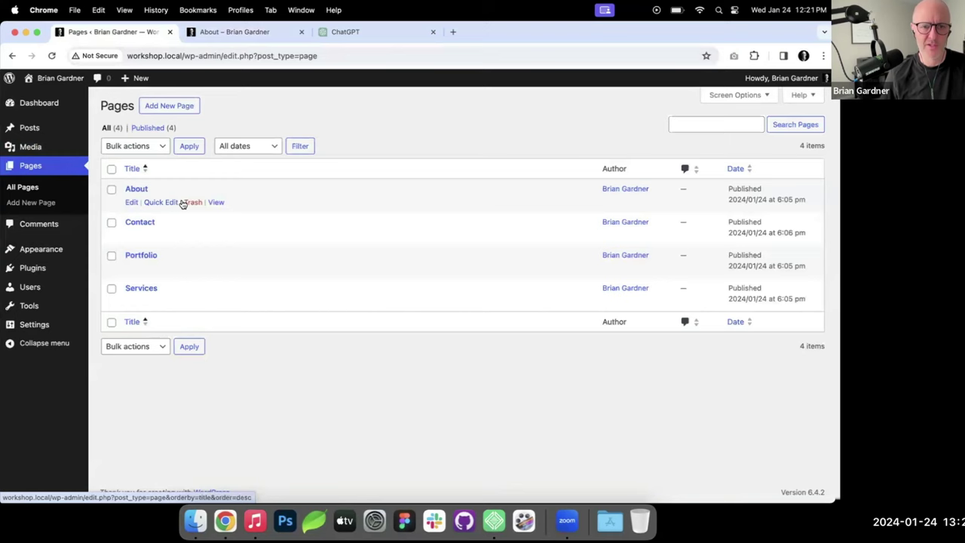
click(148, 289)
click(272, 201)
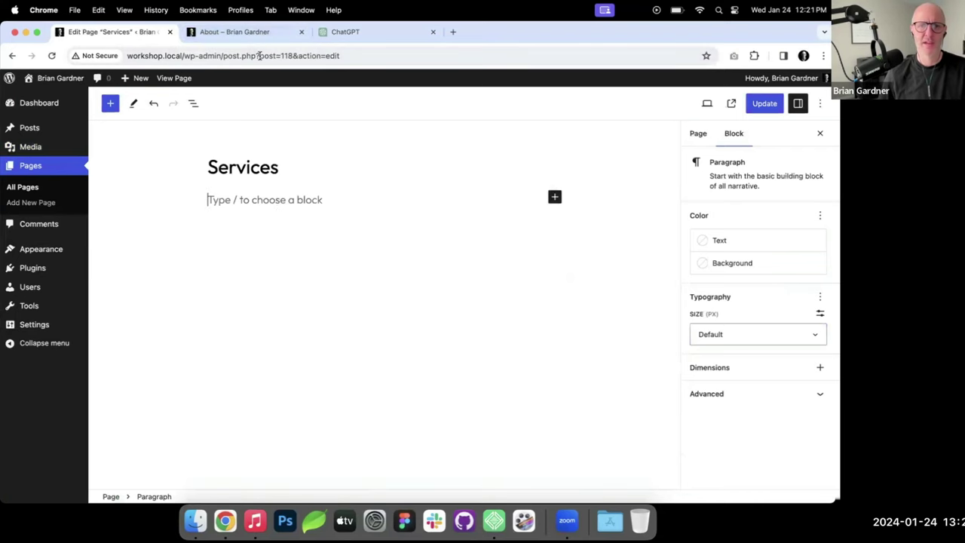
Step: Glance at the title on the live About page, and set the Services page's template to No Title
click(258, 33)
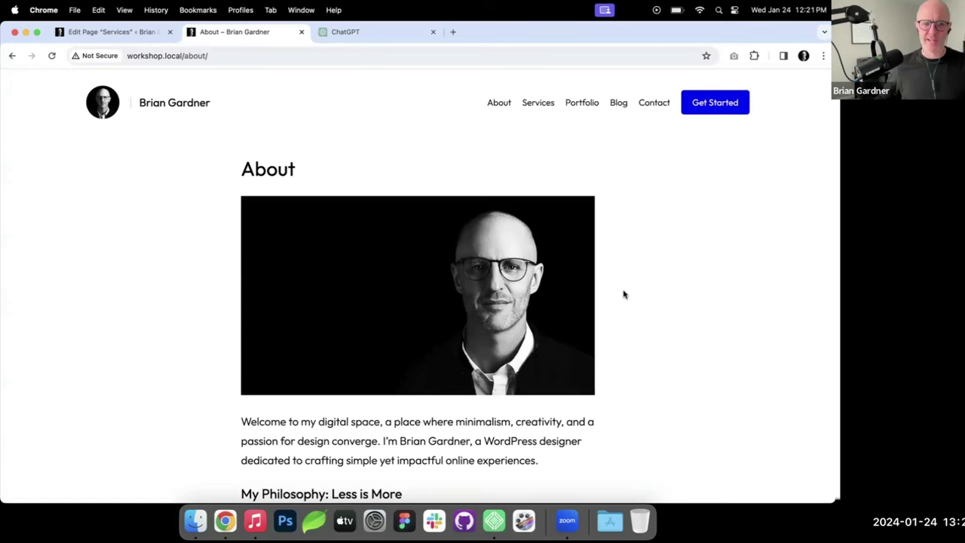
click(118, 35)
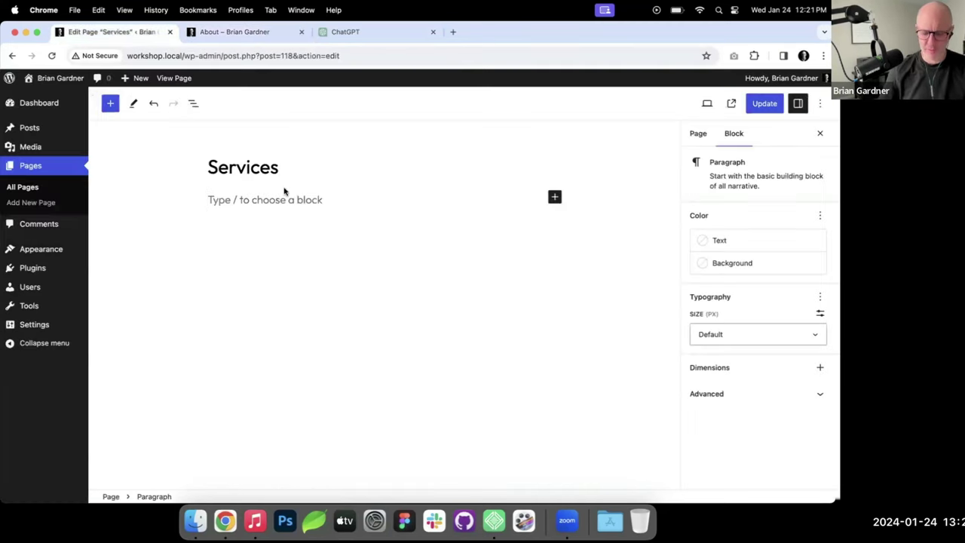
click(698, 136)
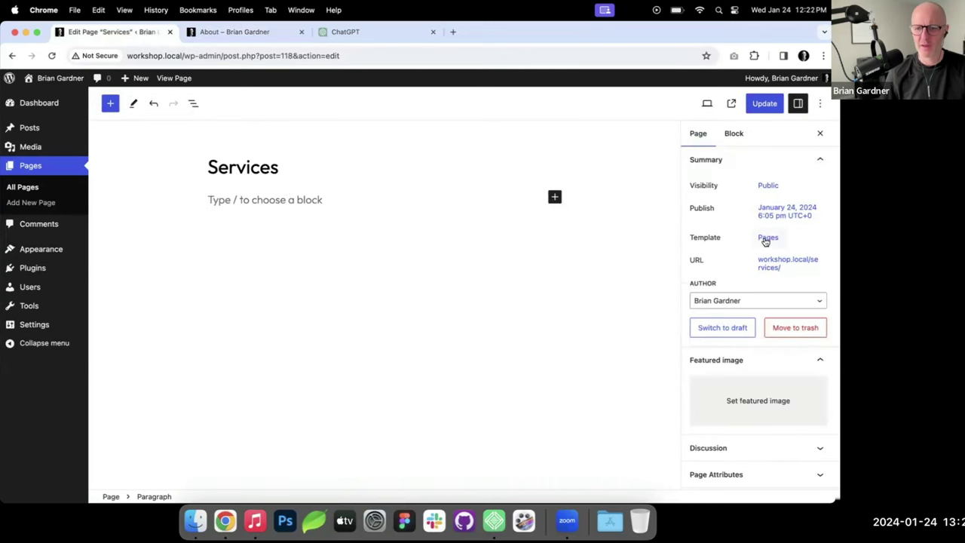
click(768, 238)
click(759, 326)
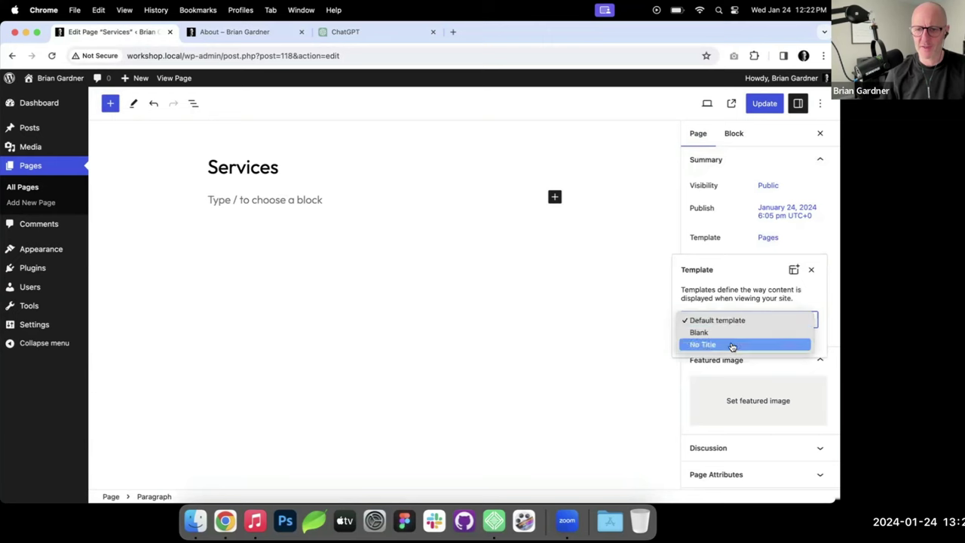
click(732, 345)
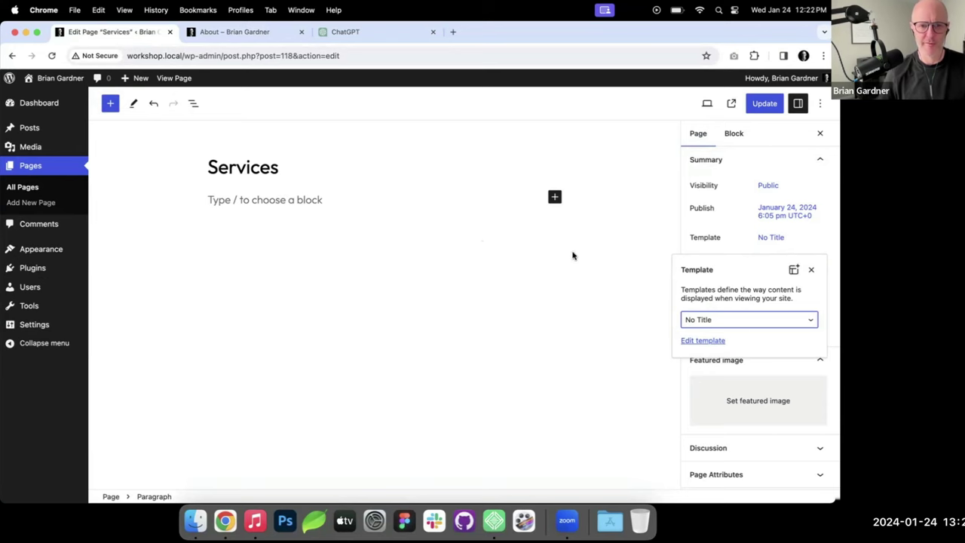
Step: Insert a Group block with the single-container layout below the Services title and align it to wide width
click(330, 199)
text(/gr)
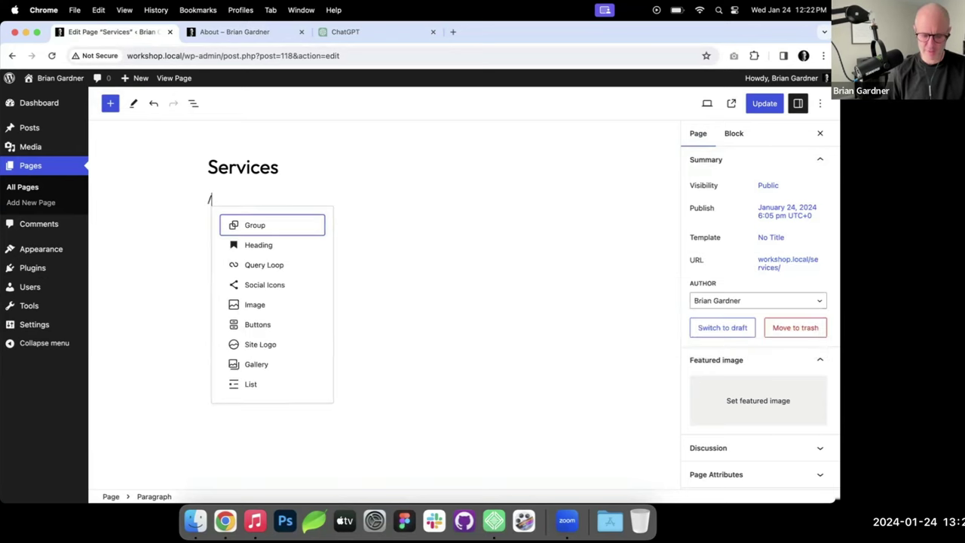
click(266, 100)
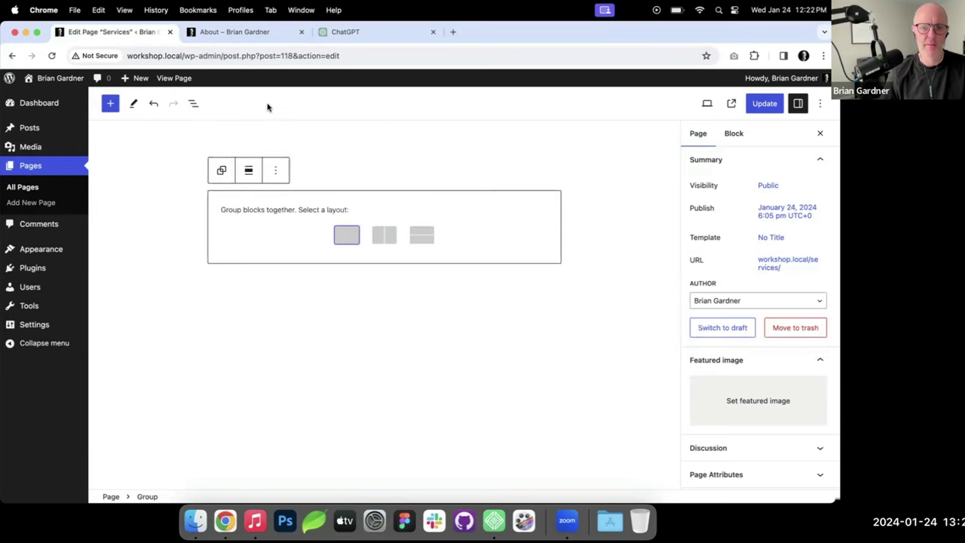
click(346, 238)
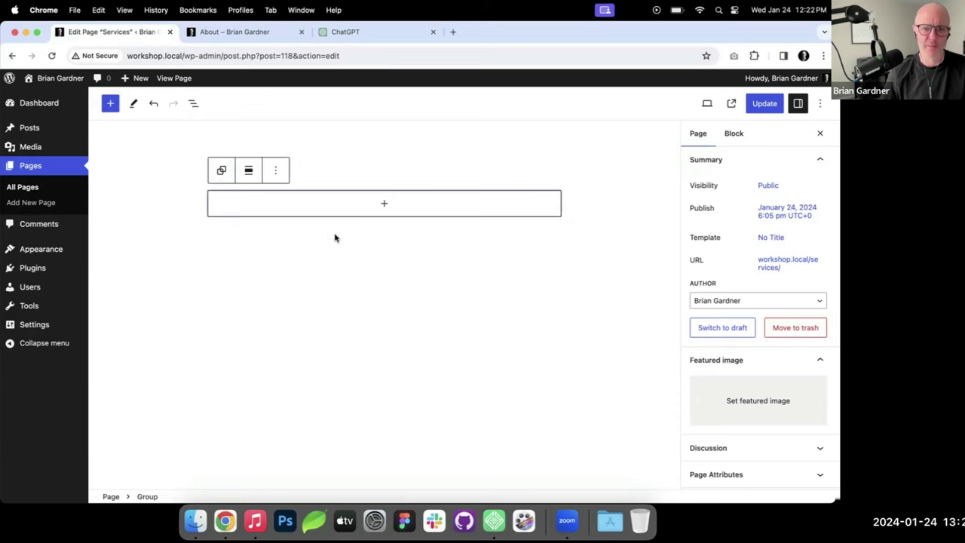
click(249, 177)
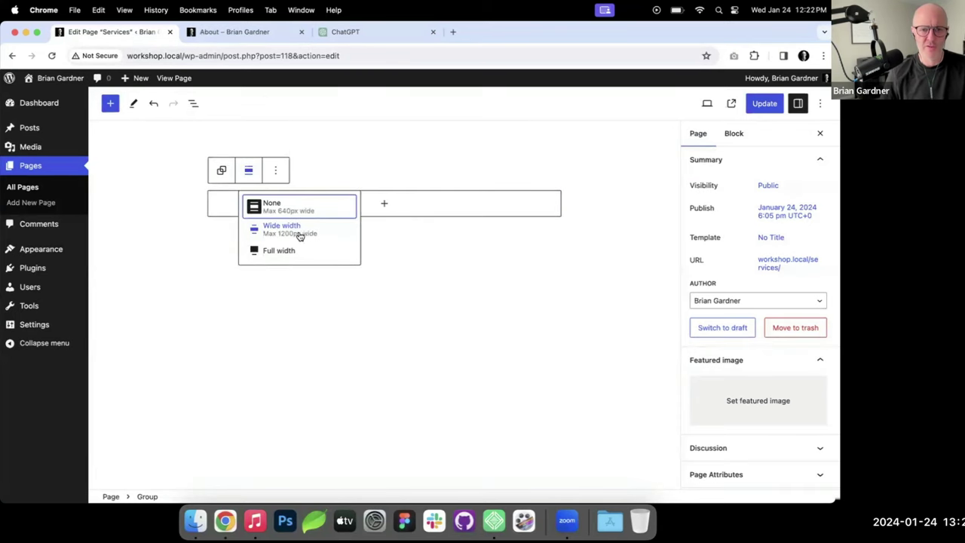
click(291, 233)
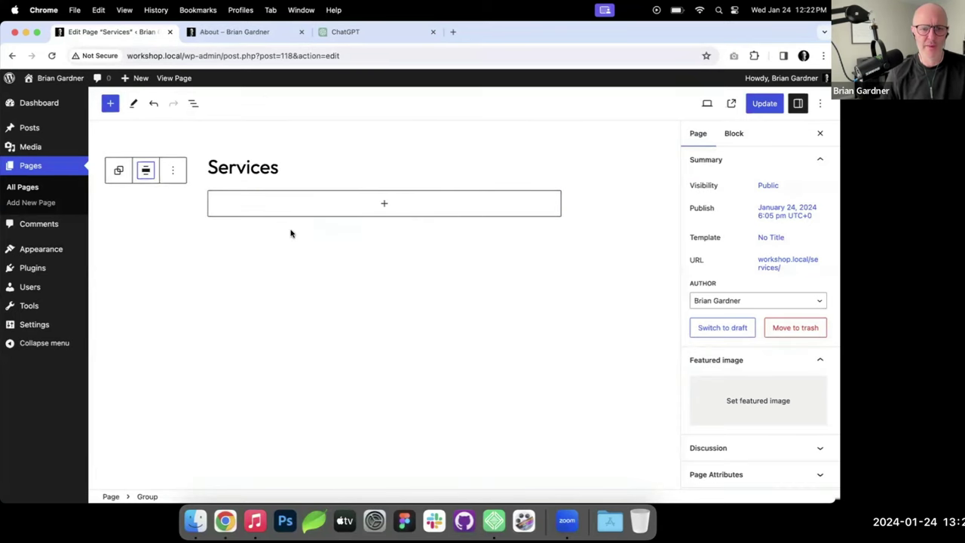
Step: Add a Columns block with three equal columns inside the group and align it to wide width
click(385, 205)
text(c)
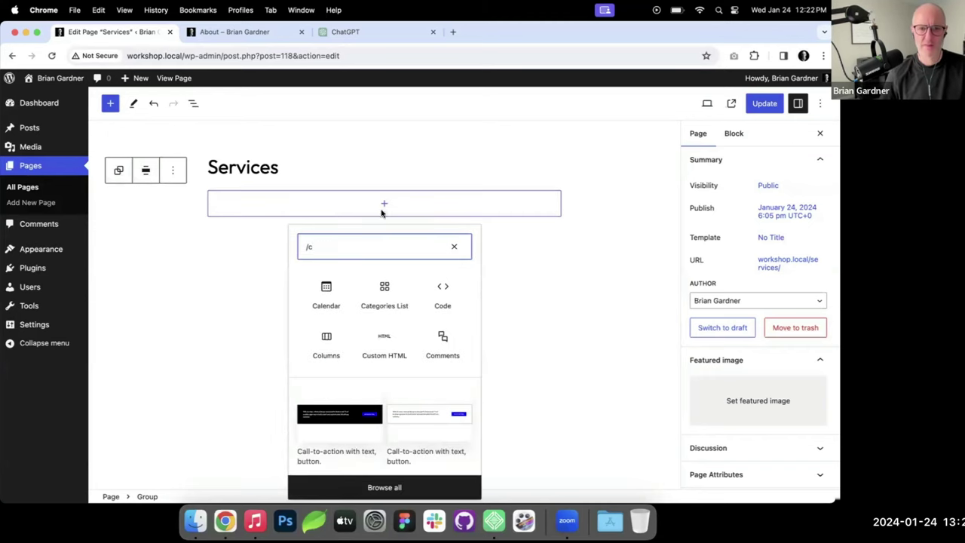
click(331, 341)
click(446, 289)
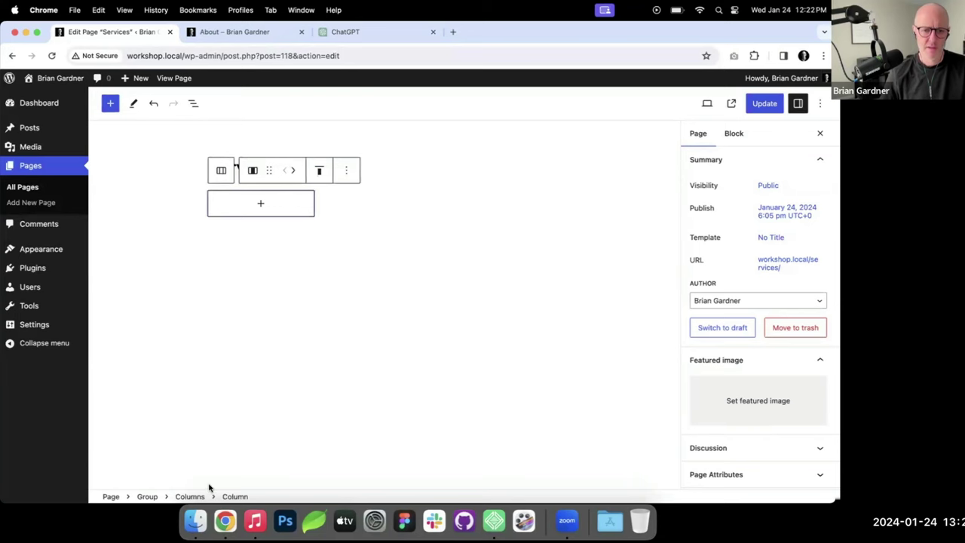
click(189, 496)
click(312, 171)
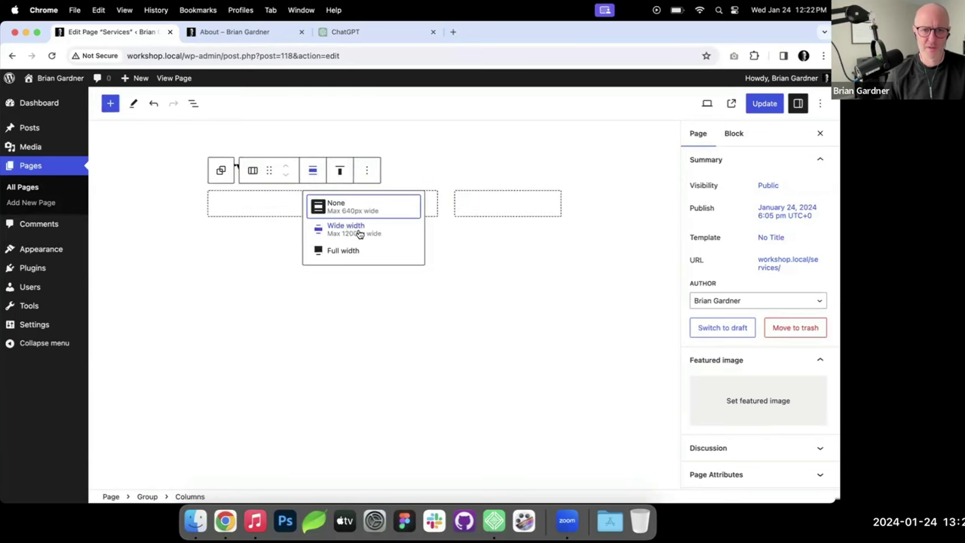
click(358, 234)
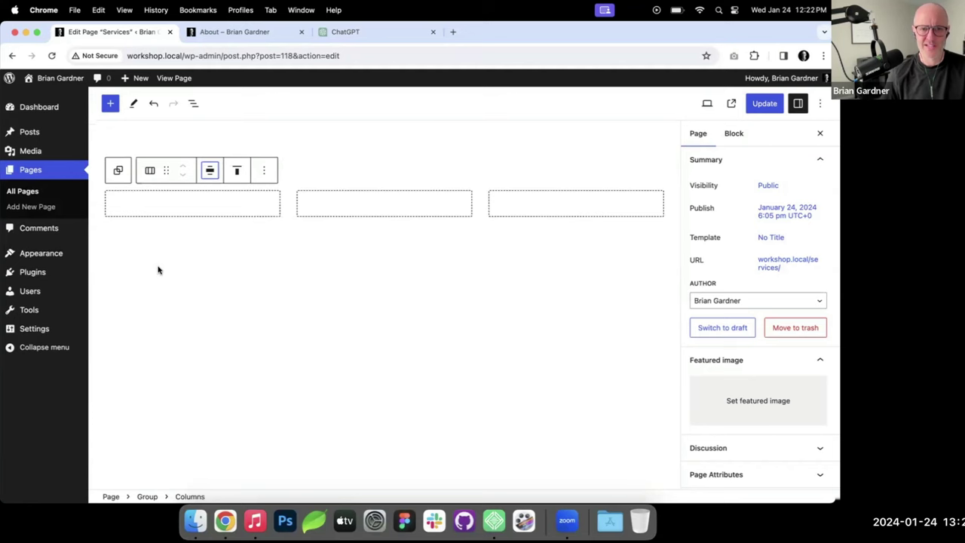
Step: Add an Image block to the first column and upload icon.svg from the Workshop folder for it
click(195, 204)
click(193, 206)
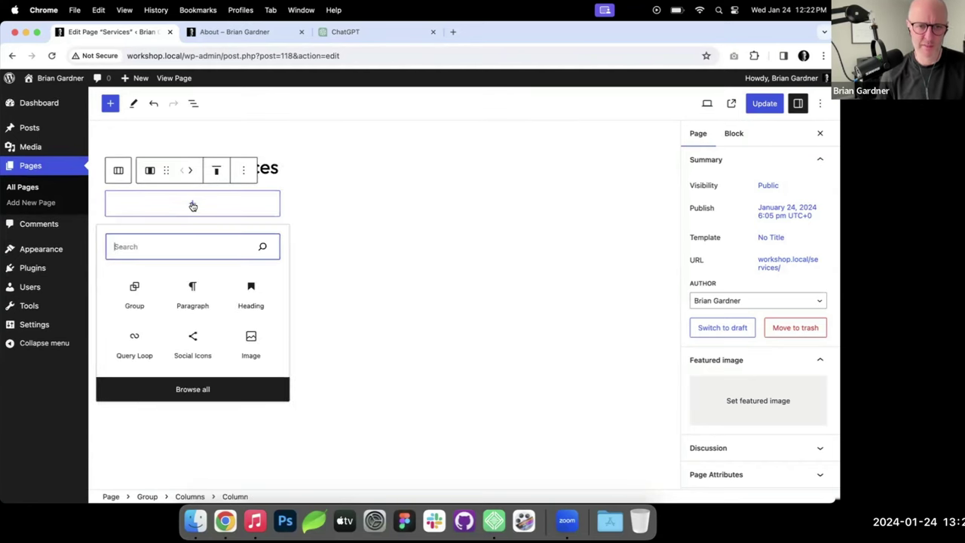
click(261, 347)
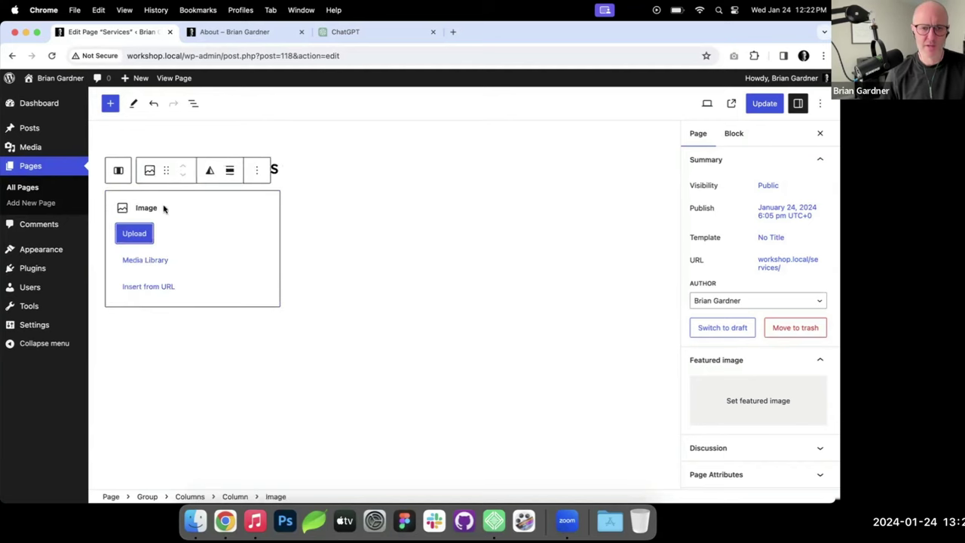
click(162, 261)
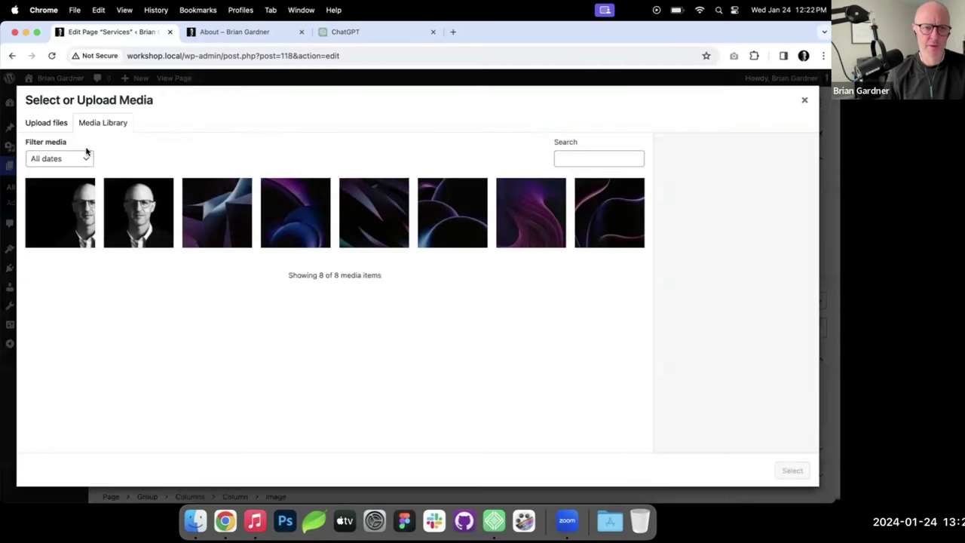
click(49, 122)
click(390, 285)
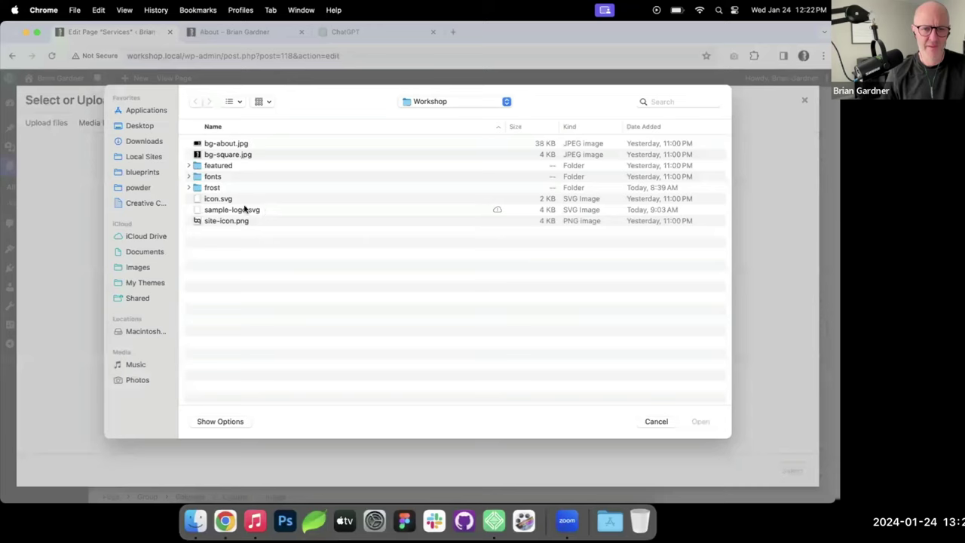
click(229, 201)
click(700, 423)
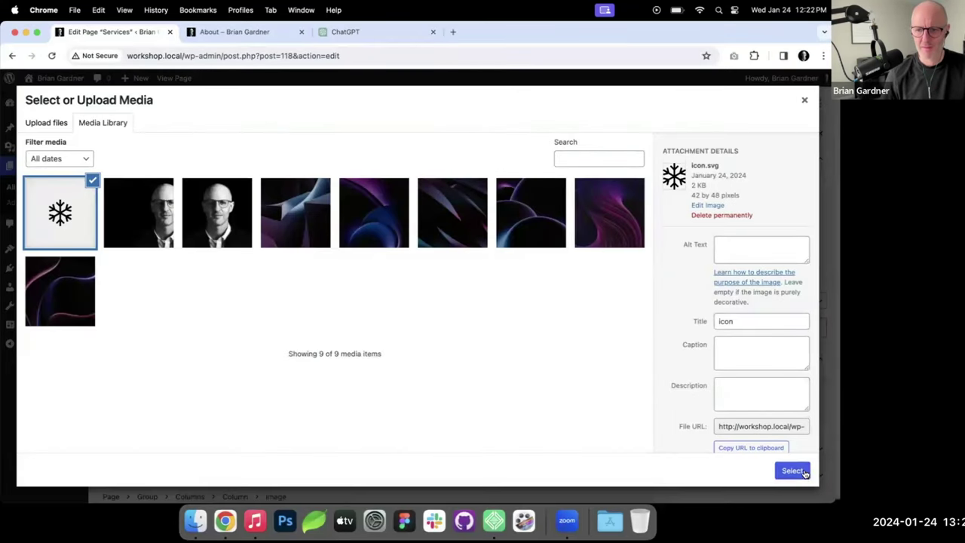
Step: Give the uploaded icon the alt text "Sample icon" and insert it into the image block
click(736, 243)
text(Sample)
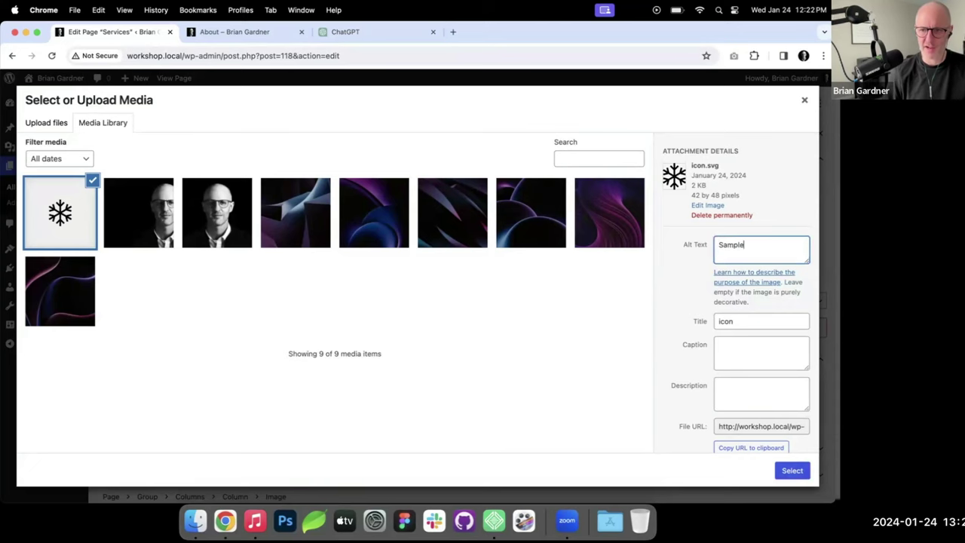
text( icon)
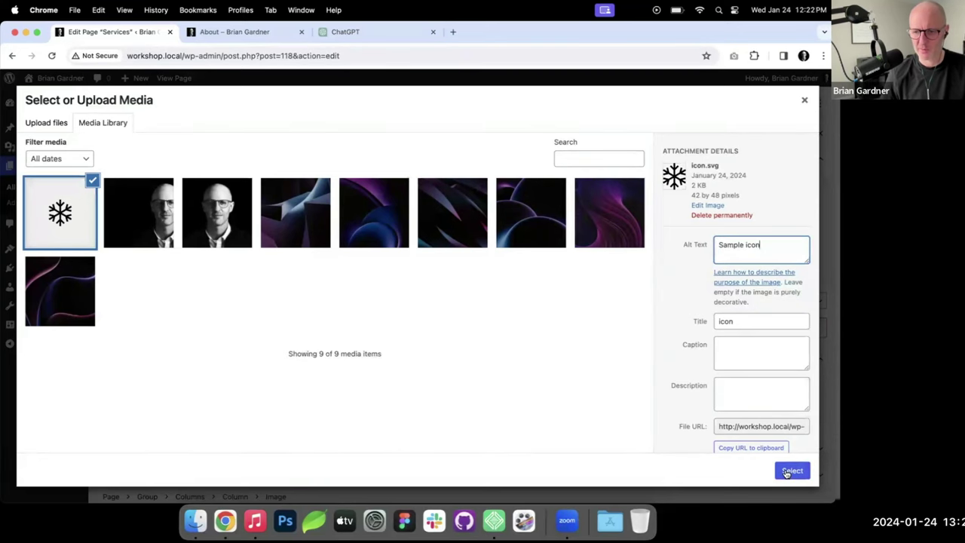
click(792, 470)
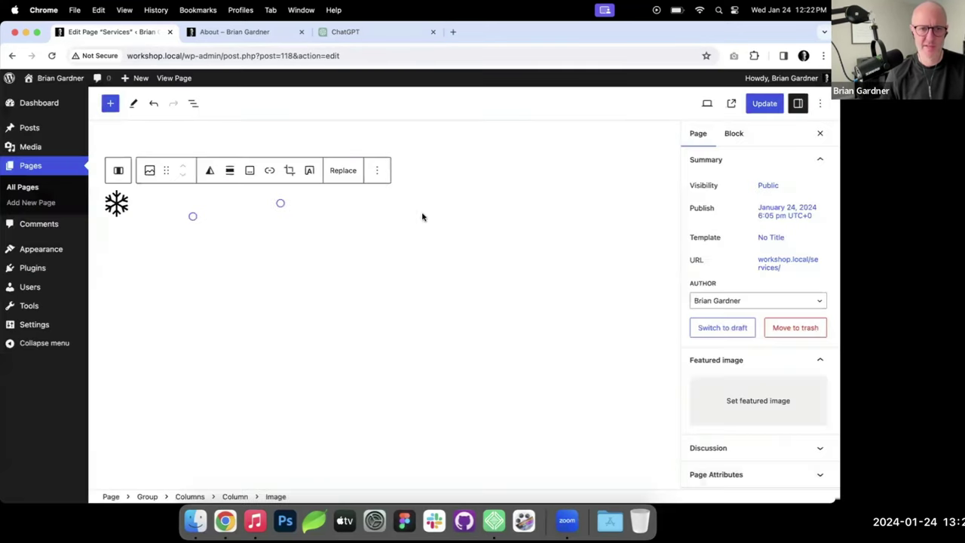
Step: Add a heading reading "Minimalist design" below the icon in the first column
click(118, 211)
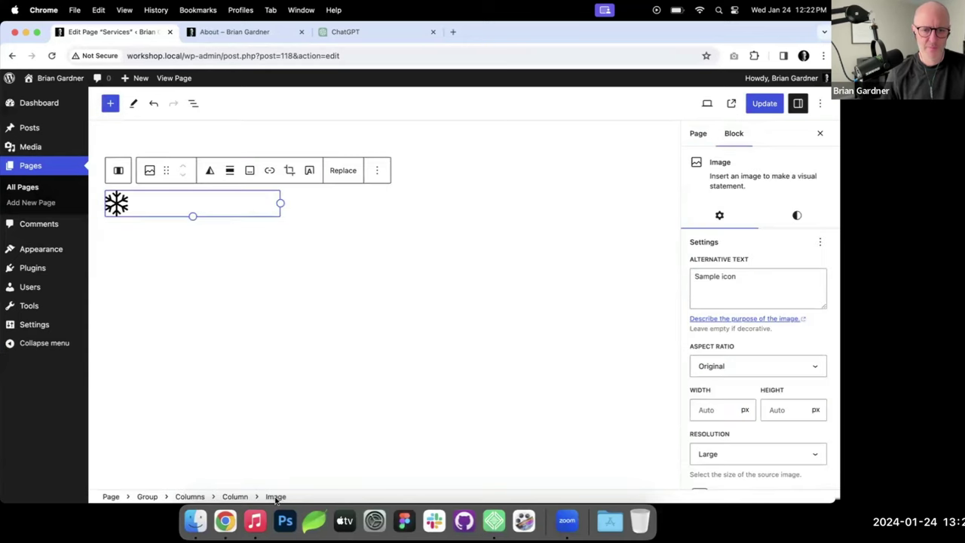
click(234, 496)
click(273, 226)
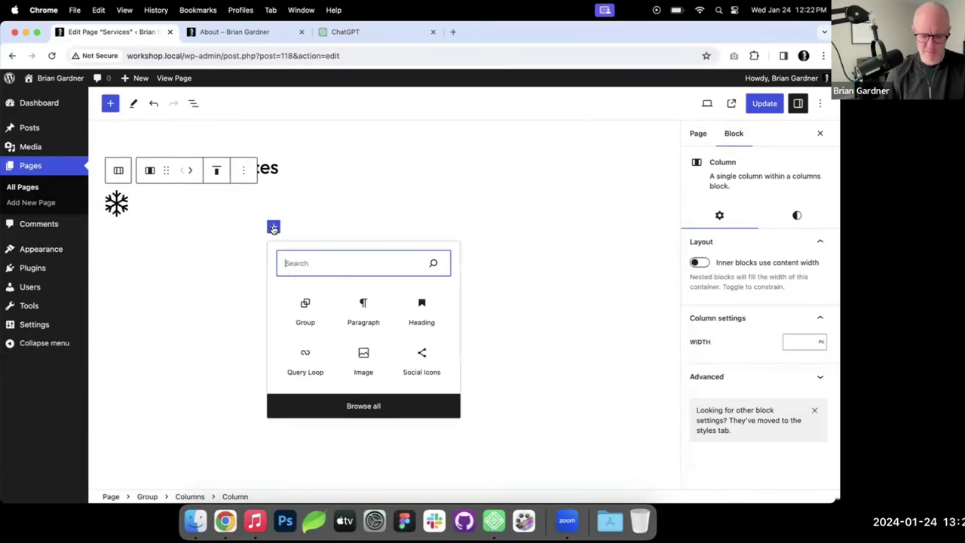
text(he)
click(303, 310)
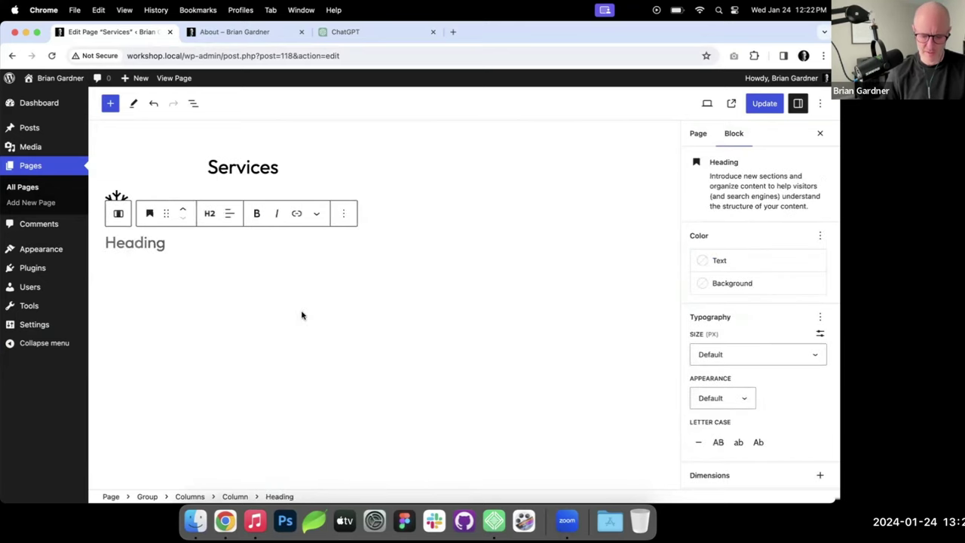
text(Minimalist d)
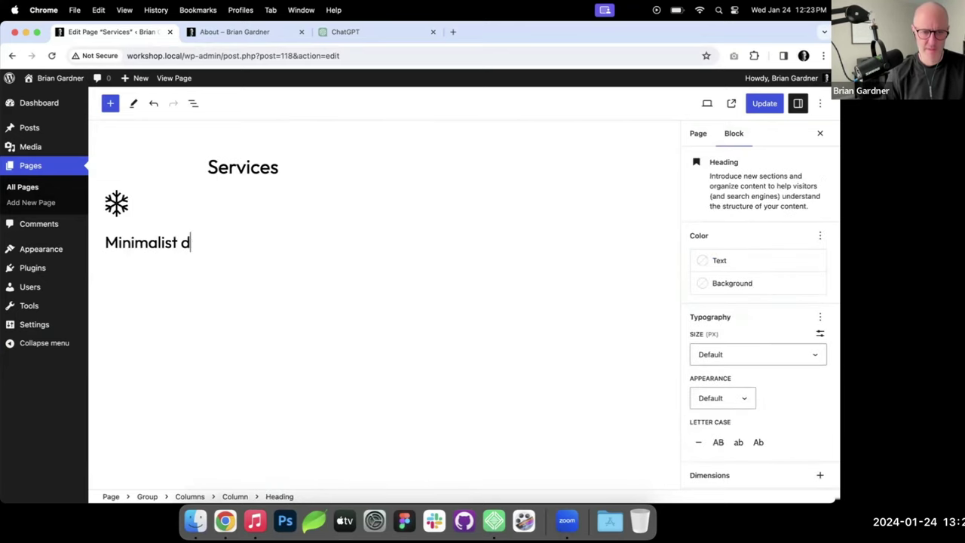
text(esign)
Step: Add a paragraph under the heading reading "A simple approach is the one and only way to build a WordPress website."
key(Return)
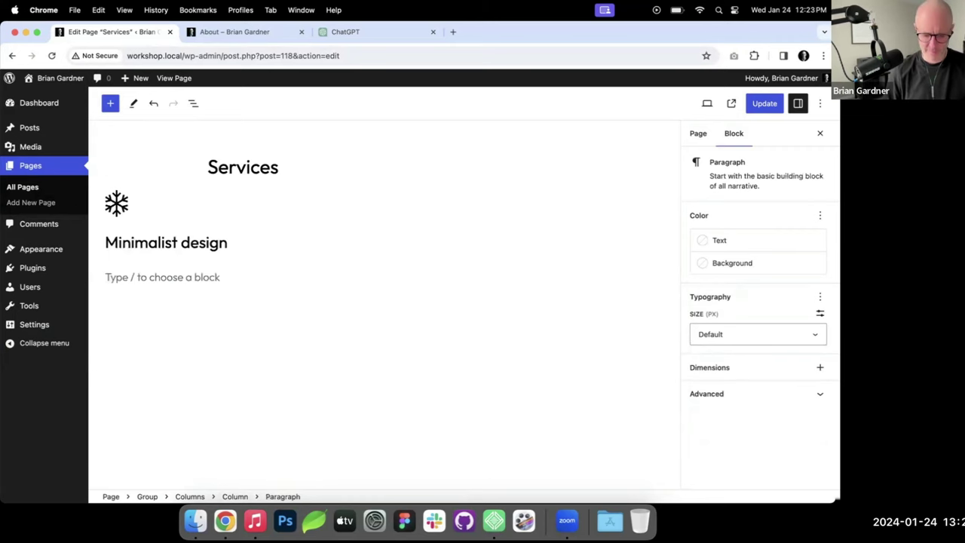
text(A simple)
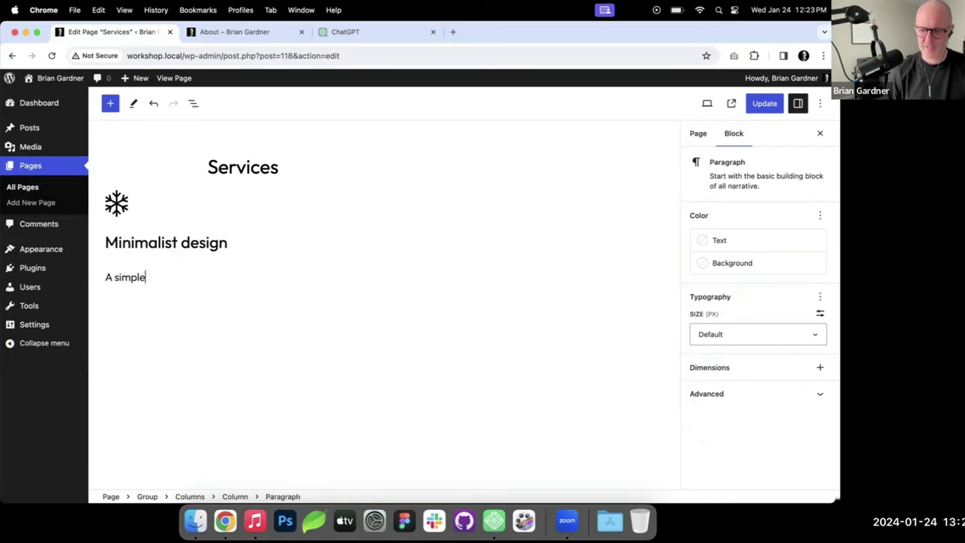
text( appro)
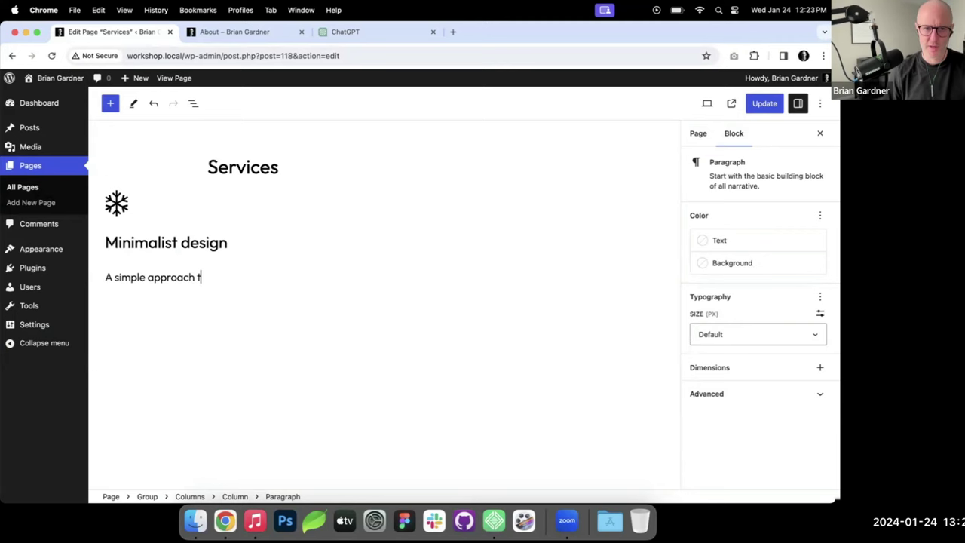
text(ach is the one and o)
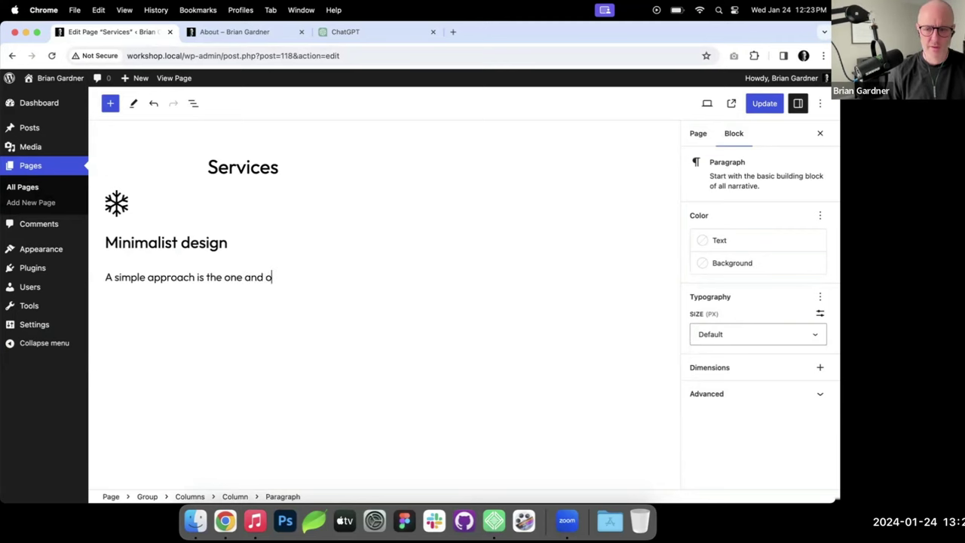
text(nly way to bui)
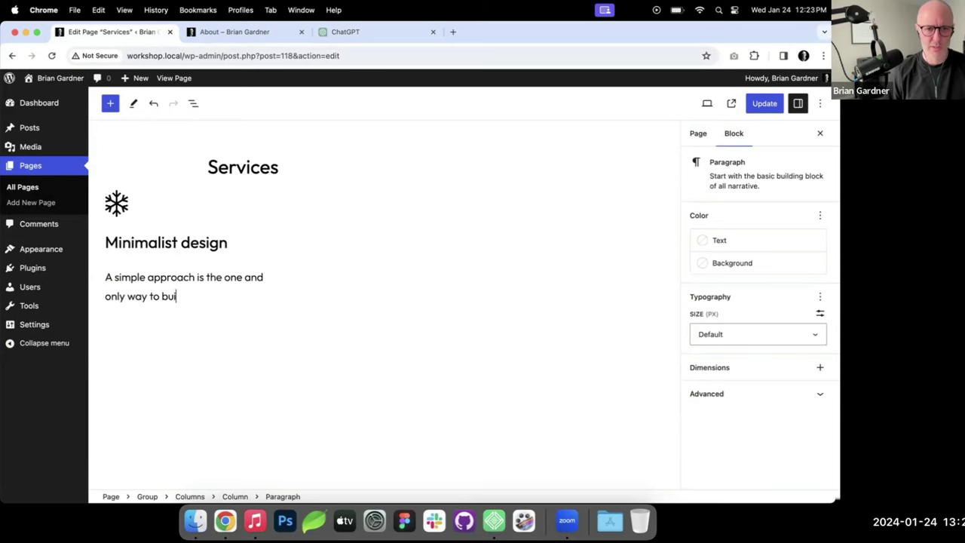
text(ld a Word)
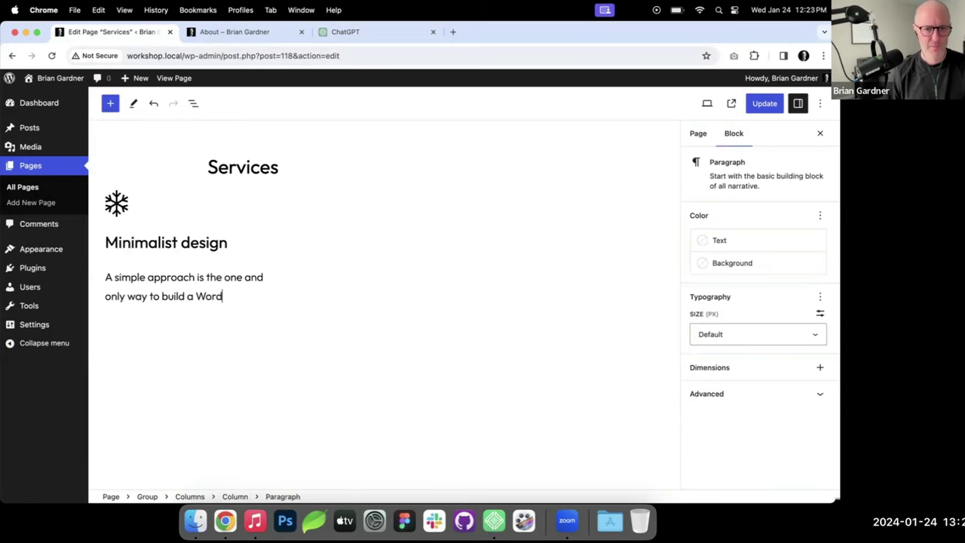
text(Press we)
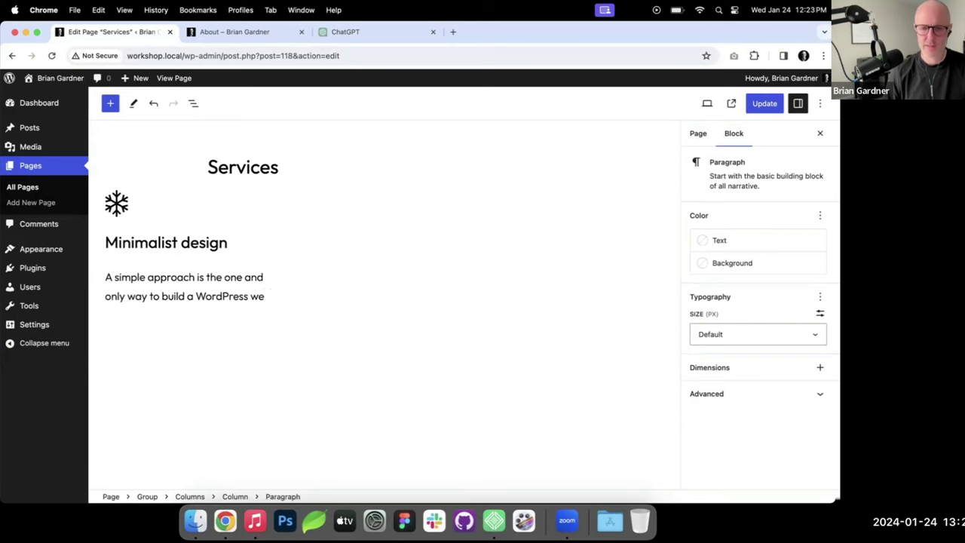
text(bsit)
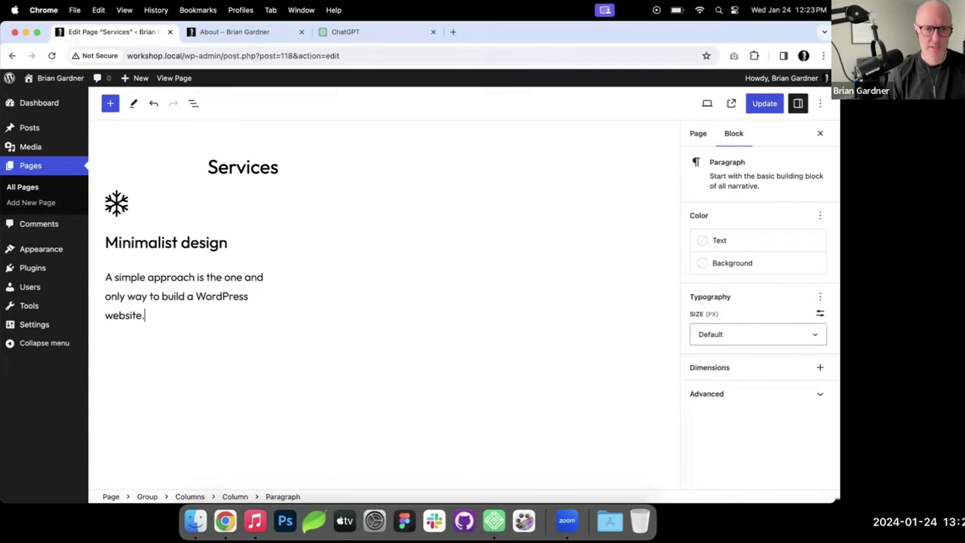
text(e.)
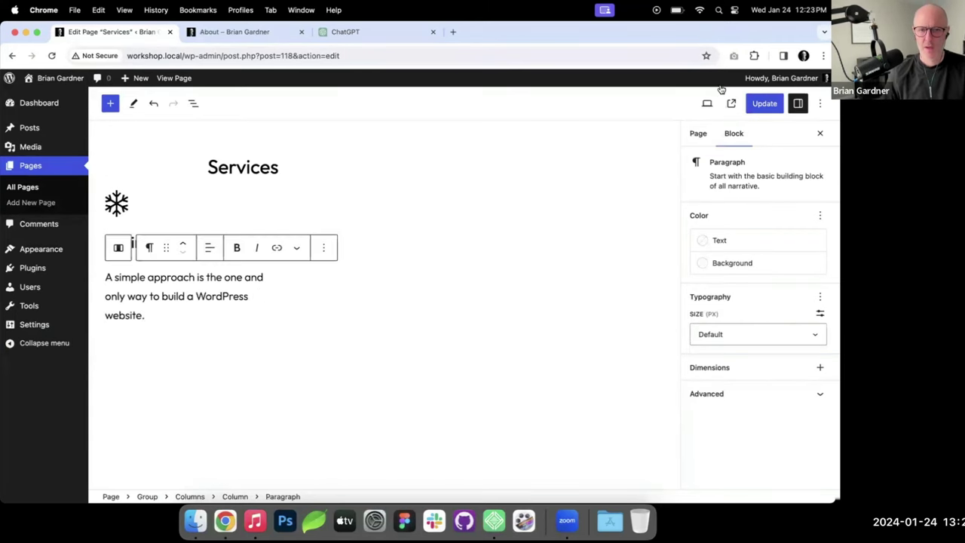
Step: Save the Services page's changes and open the Services page on the live site
click(777, 104)
click(271, 32)
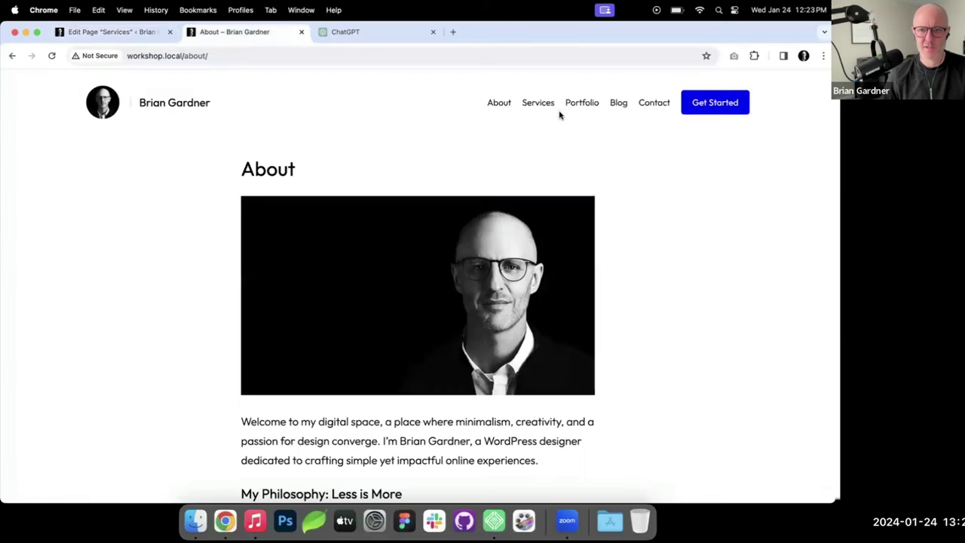
click(538, 105)
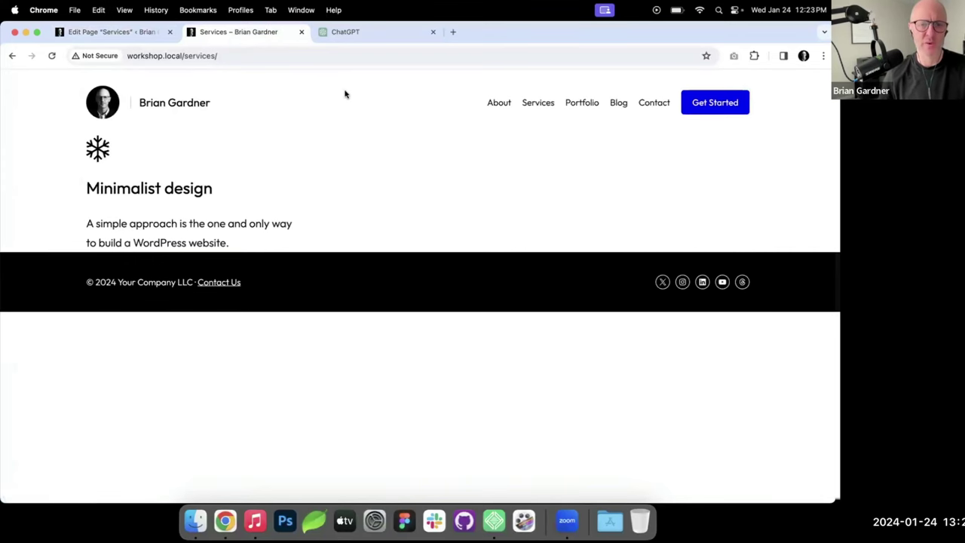
Step: Return to the Services page editor and set the outer group block's alignment to full width
click(149, 34)
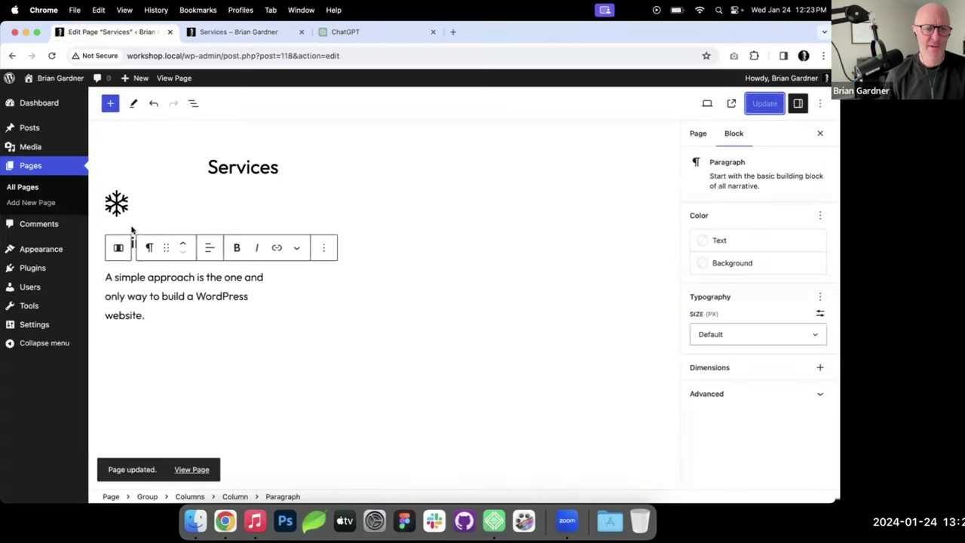
click(192, 103)
click(99, 163)
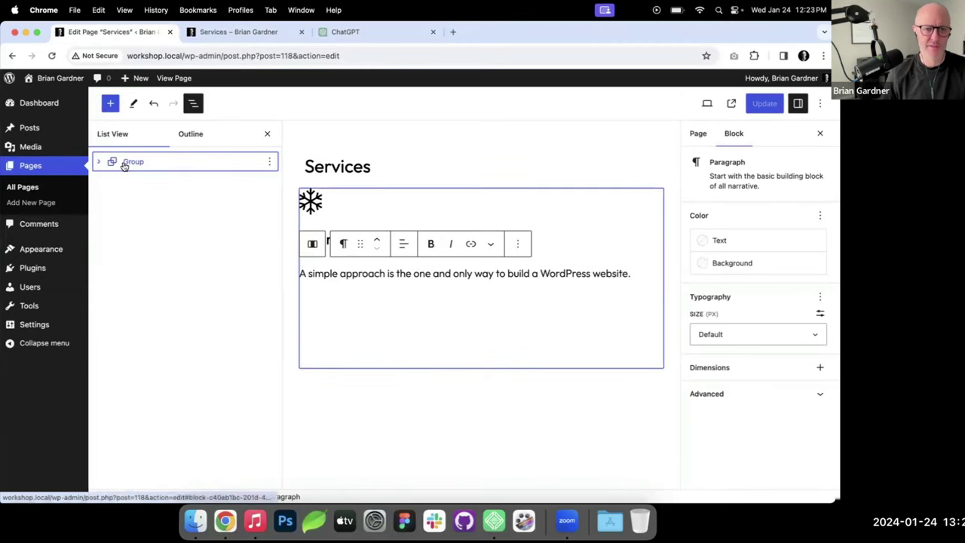
click(125, 161)
click(338, 170)
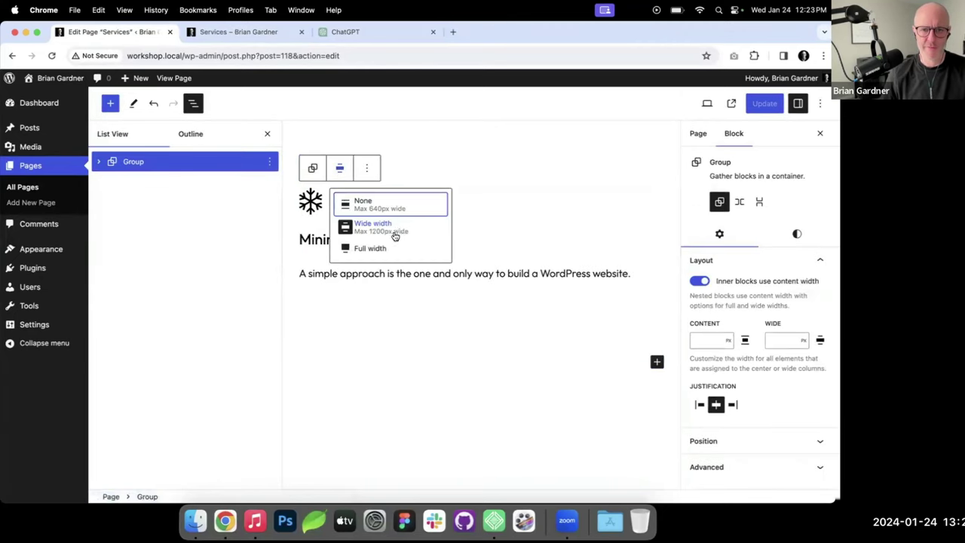
click(370, 250)
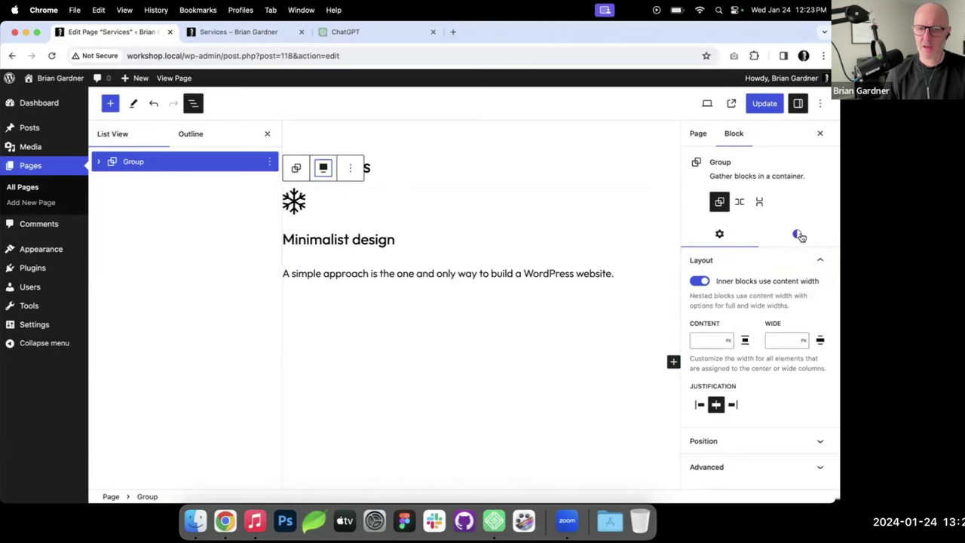
Step: Give the outer group xLarge vertical padding and 30 px horizontal padding
click(799, 235)
scroll(802, 237, down, 5)
drag(707, 374, 810, 374)
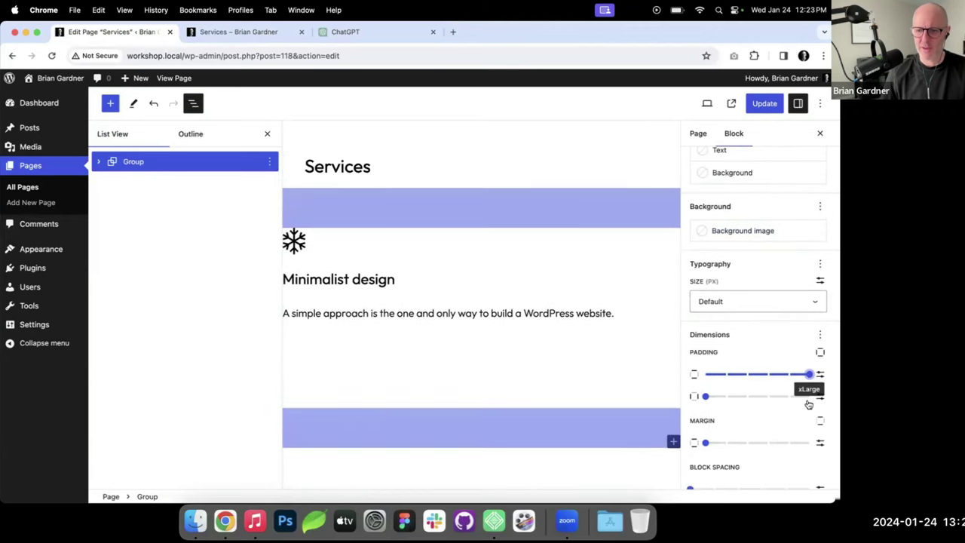
click(820, 396)
click(711, 395)
text(30)
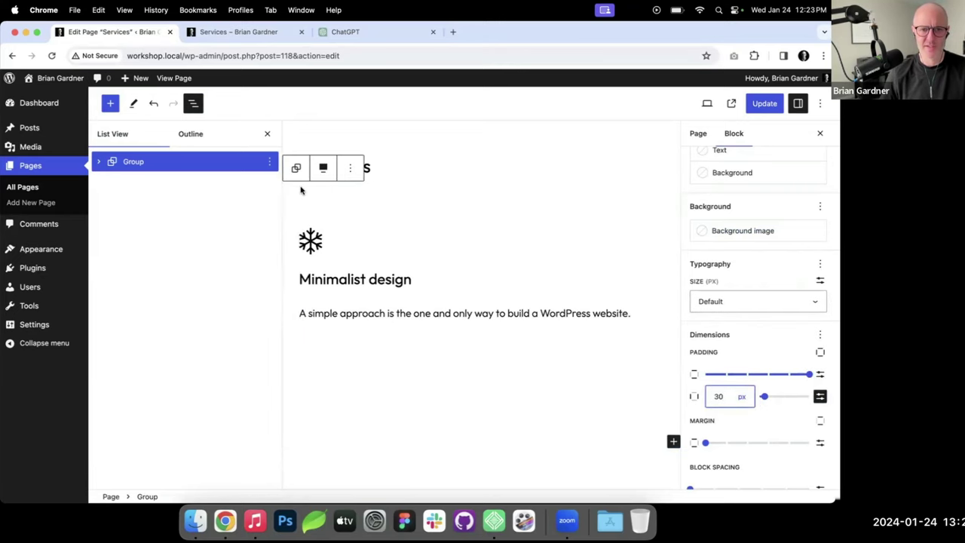
Step: Save the page update and reload the live Services page to check the group's spacing
click(765, 104)
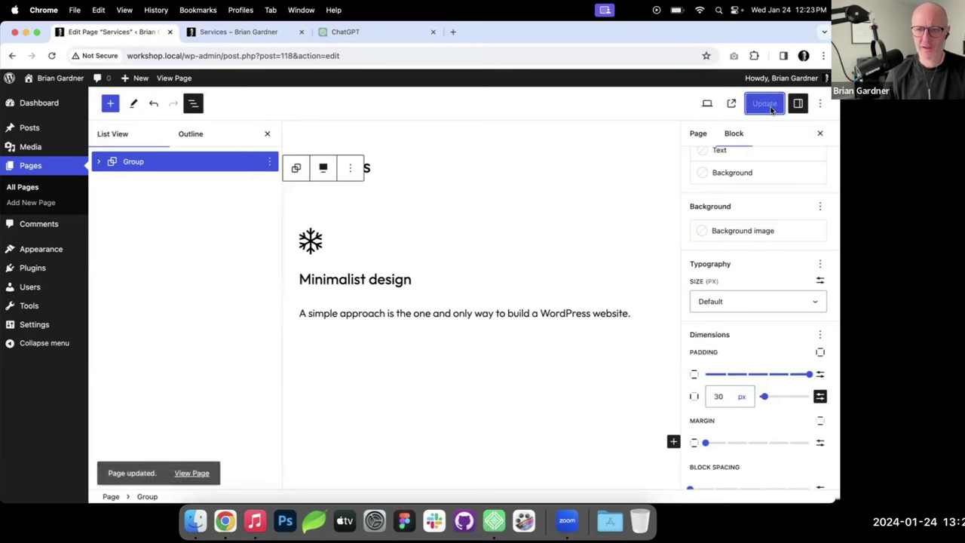
click(255, 37)
key(super+r)
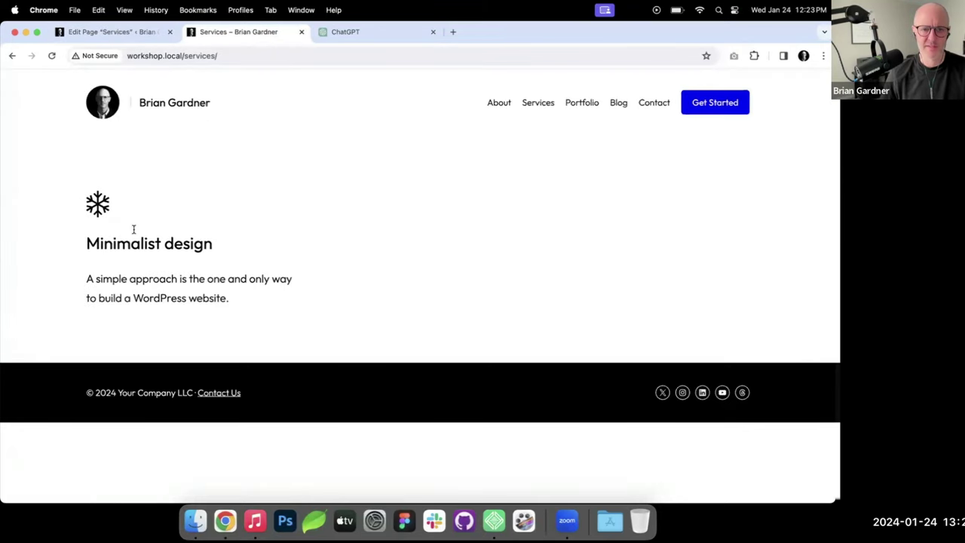
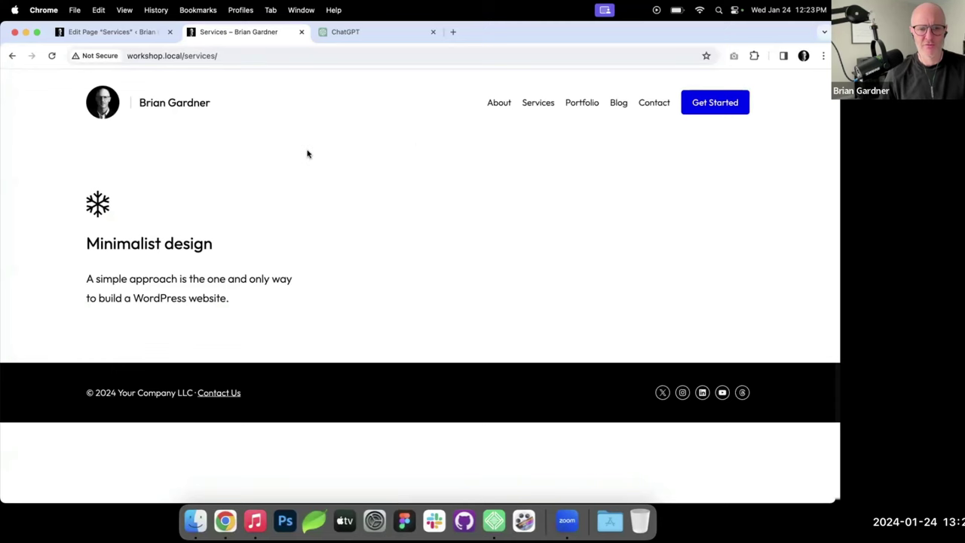
Step: Back in the editor, add a heading reading "My Services" inside the outer group, below the columns
click(145, 33)
click(99, 162)
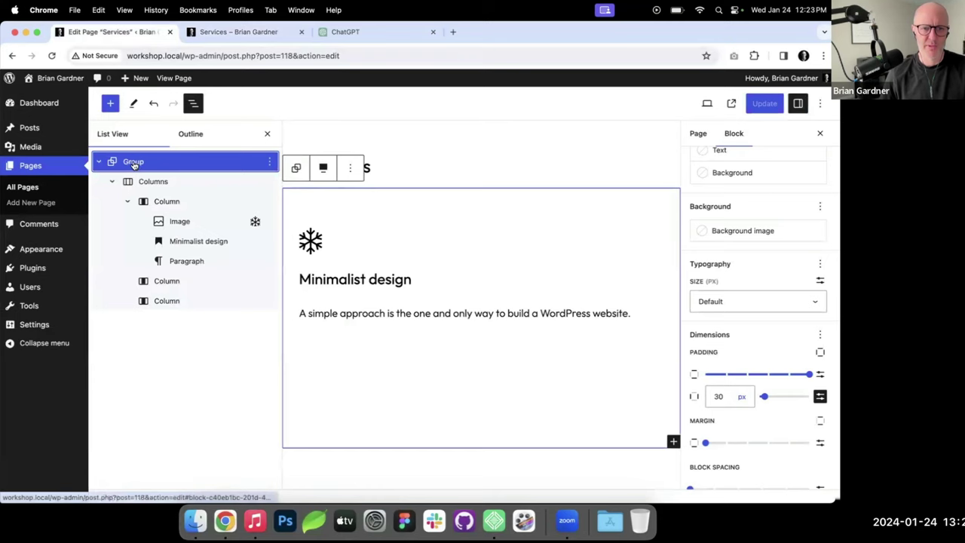
click(673, 442)
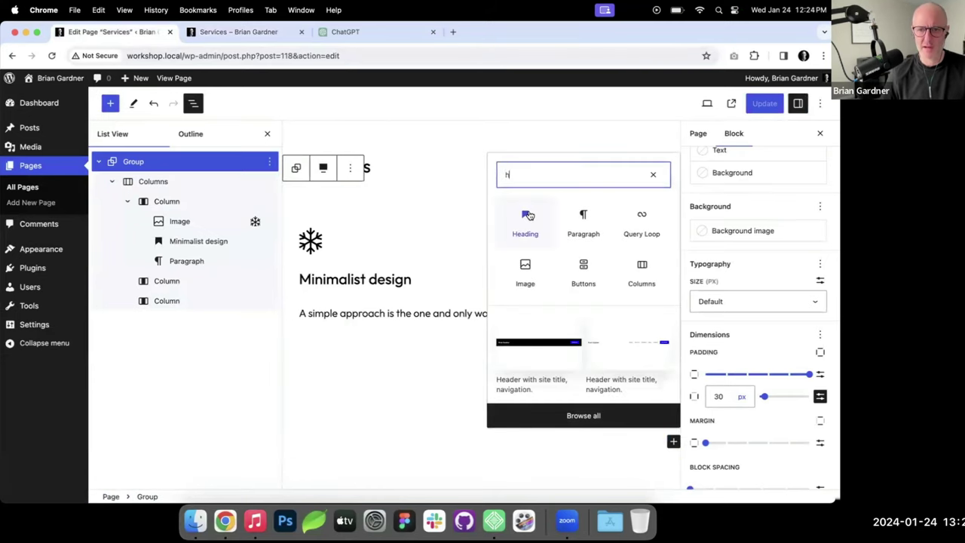
click(526, 217)
text(My Services)
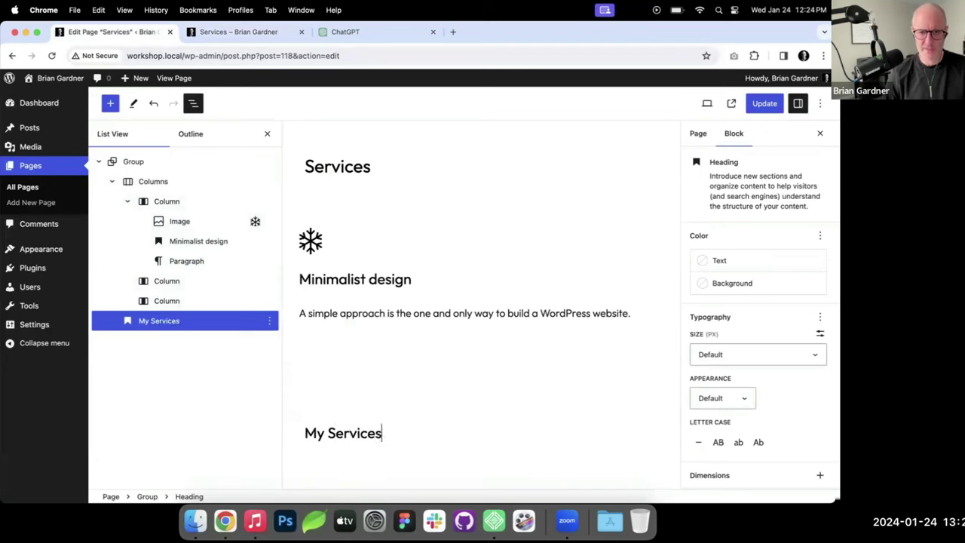
Step: Add a center-aligned paragraph below the heading reading "These are the ways you can work with me."
key(Return)
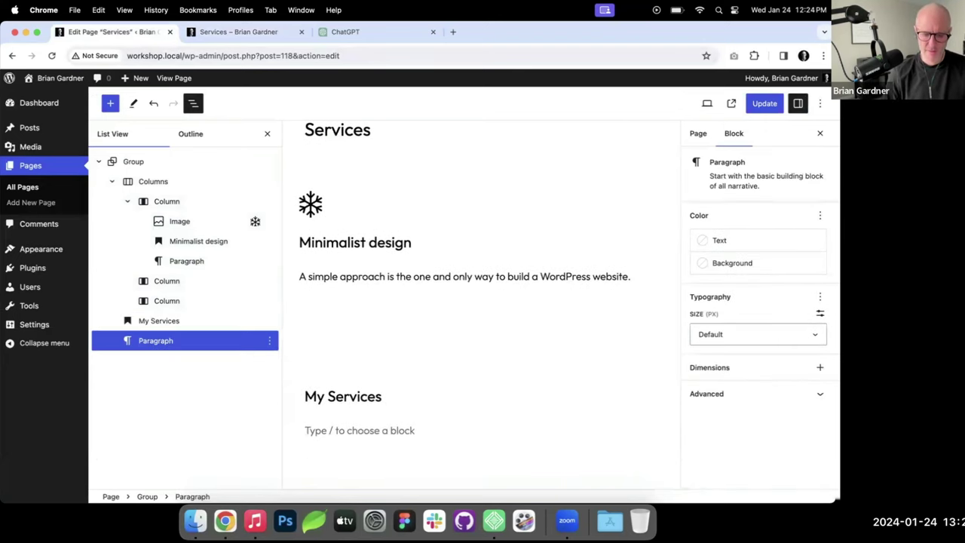
text(There are the ways you can)
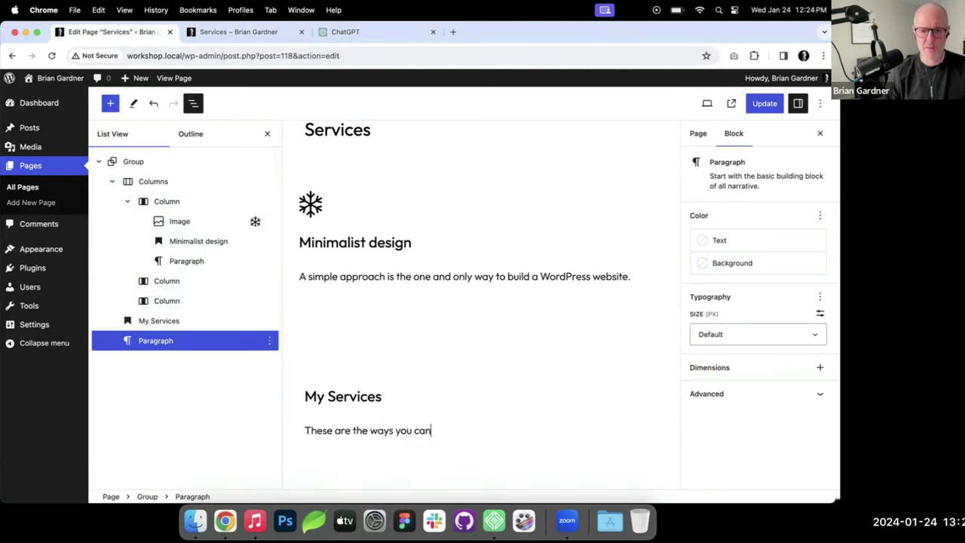
text( work with me.)
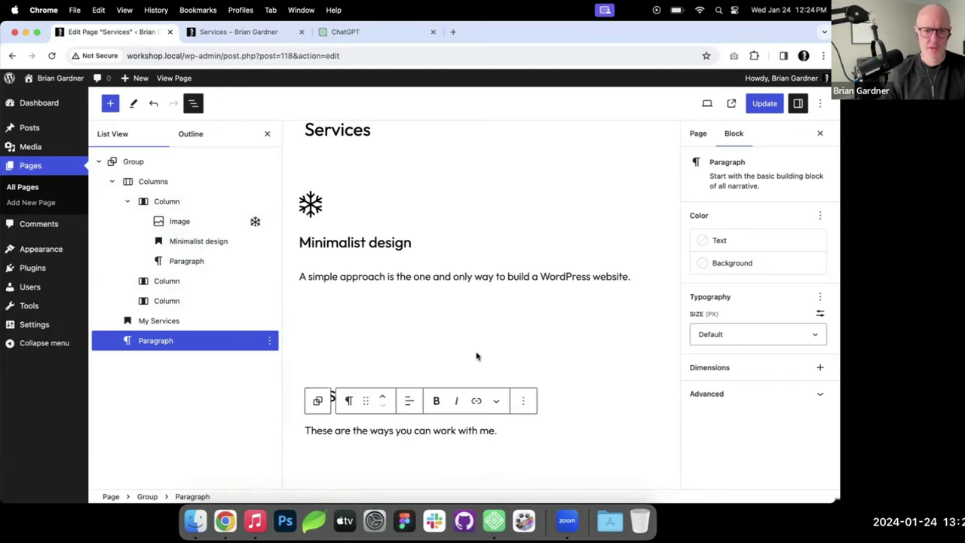
click(409, 400)
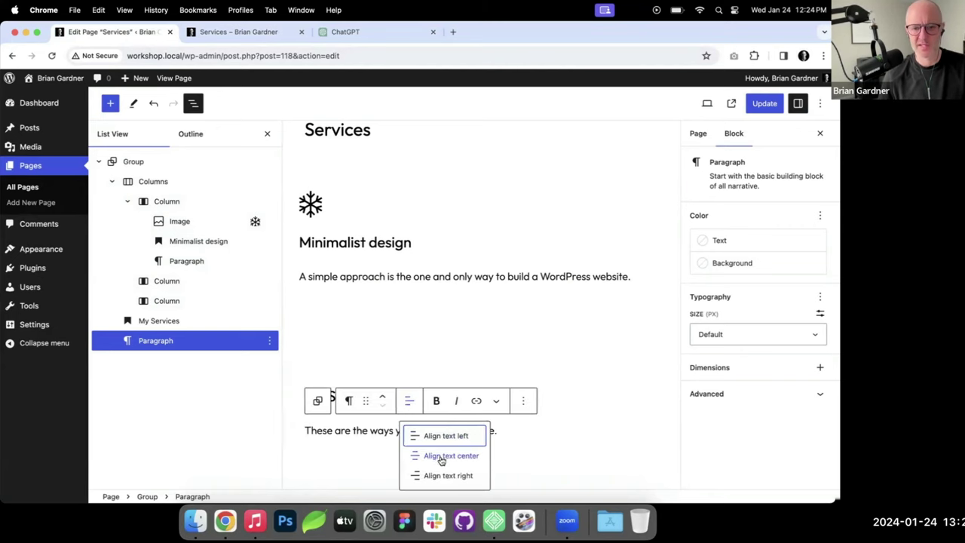
click(443, 457)
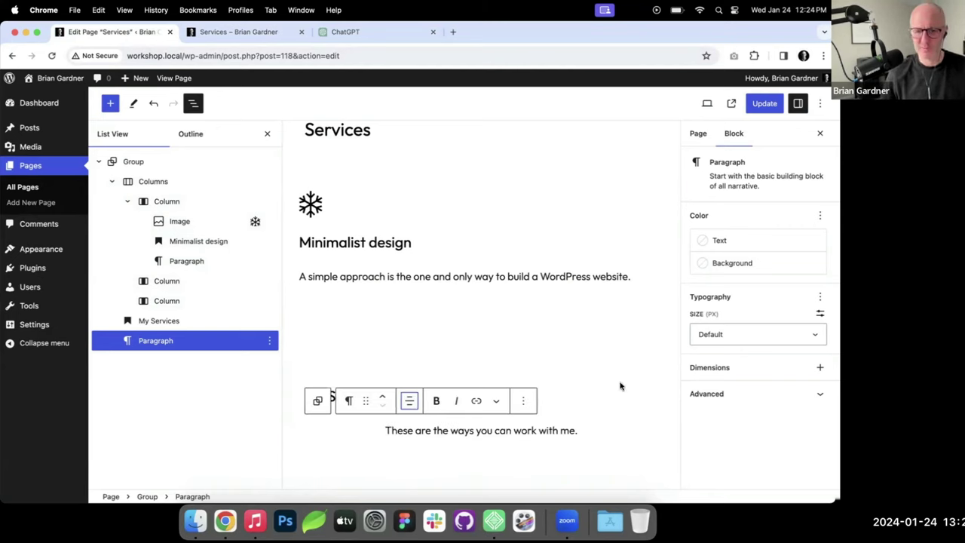
Step: Center the "My Services" heading and change its level to H1
click(381, 400)
click(449, 368)
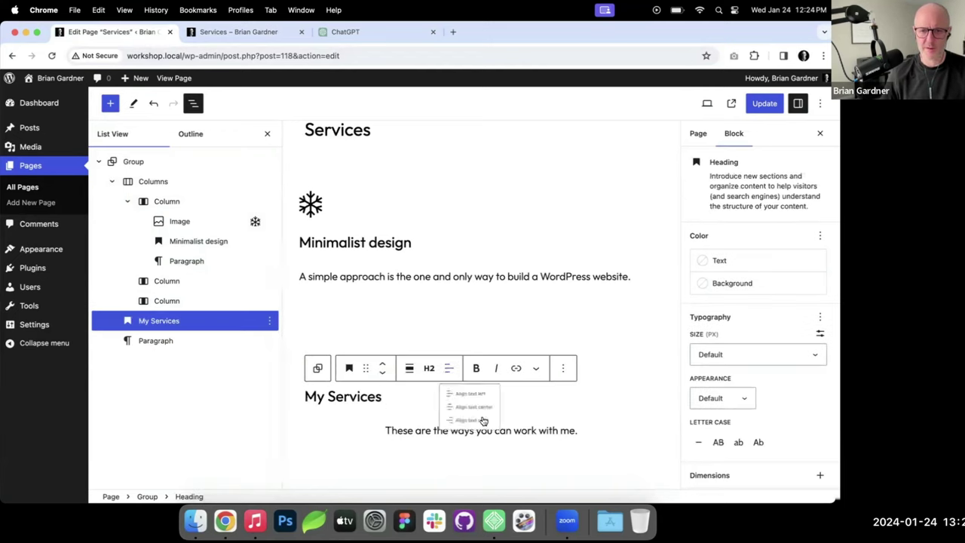
click(490, 423)
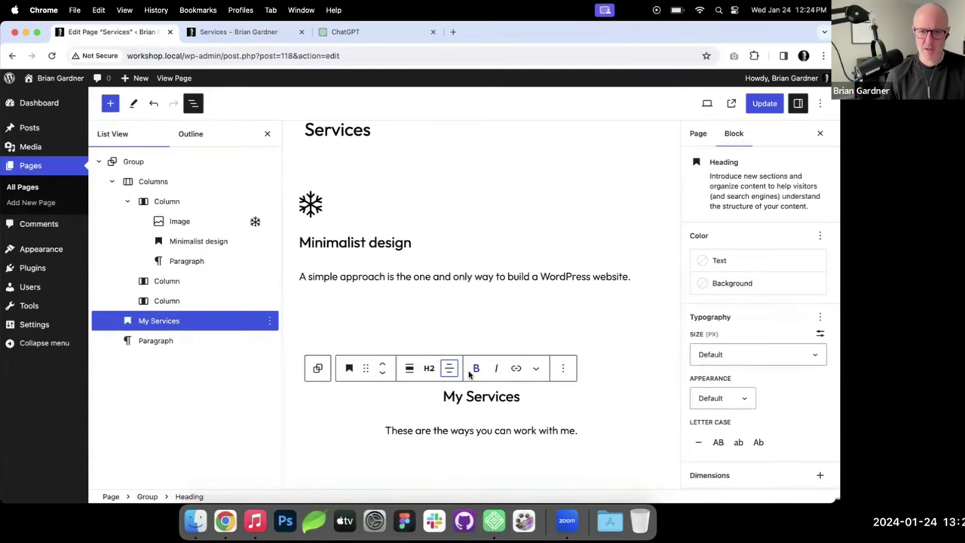
click(429, 368)
click(436, 233)
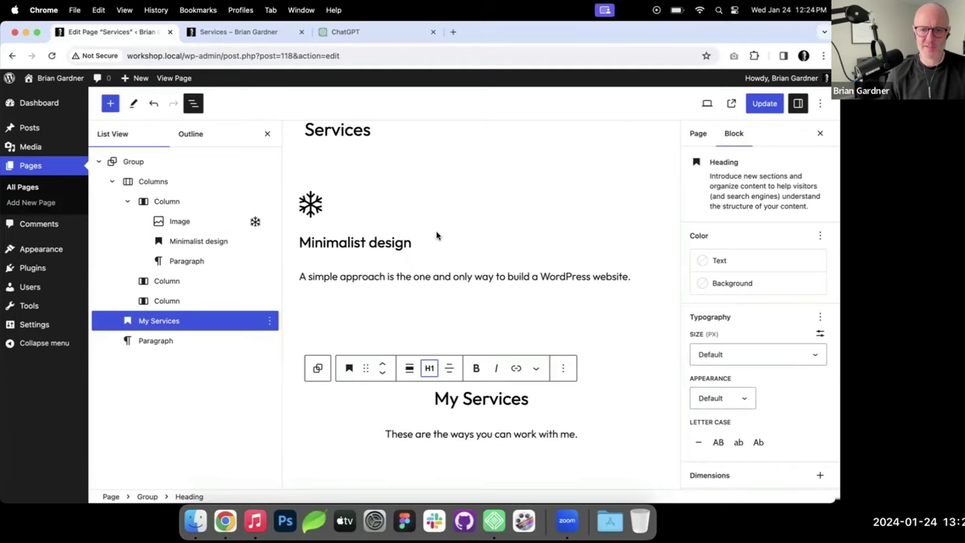
Step: Select the "My Services" heading together with the paragraph below it and combine them into a group
shift+click(167, 341)
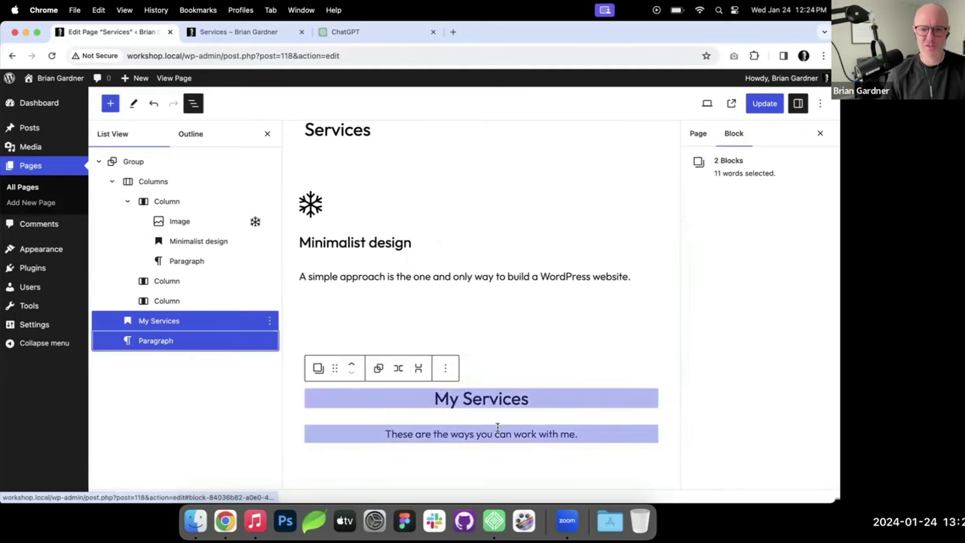
click(445, 368)
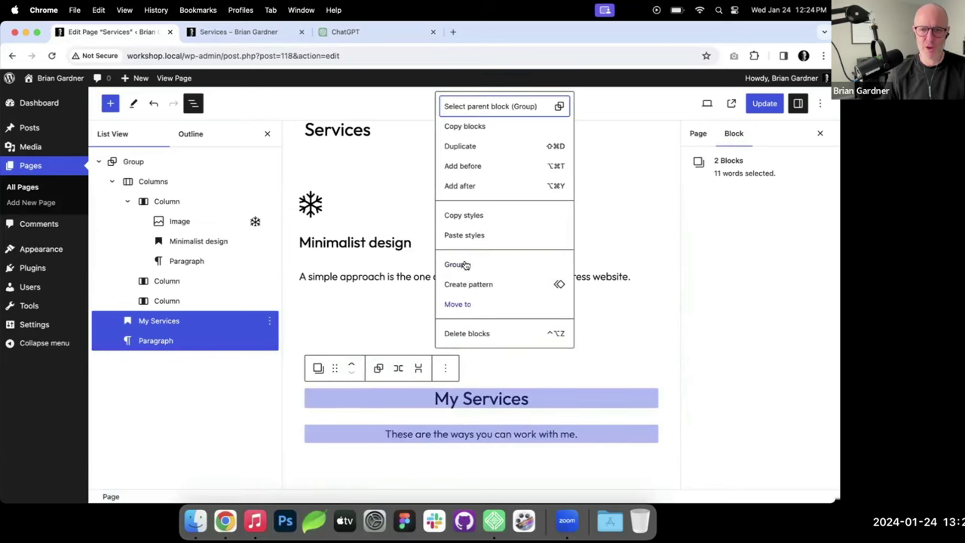
click(456, 265)
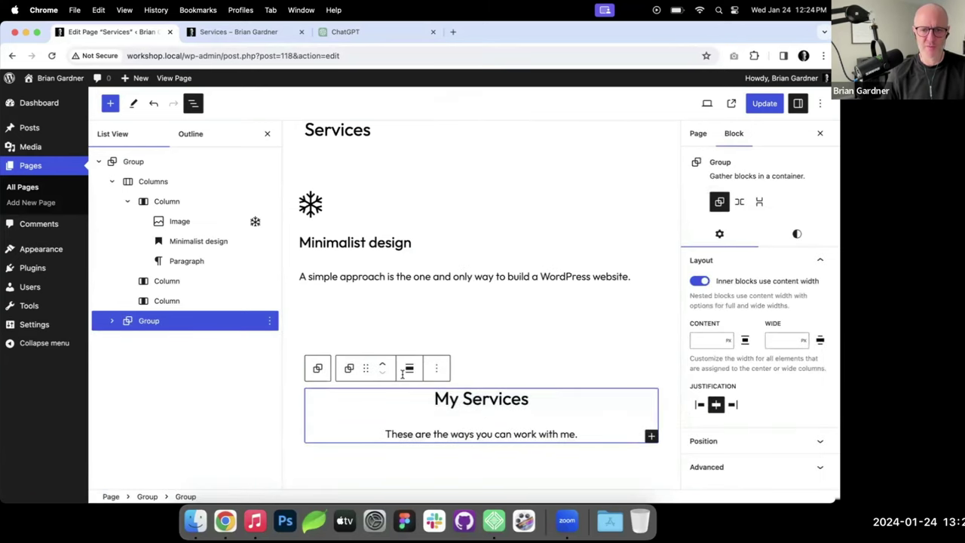
Step: Set the new "My Services" group's block spacing to 10 px and update the page
click(797, 234)
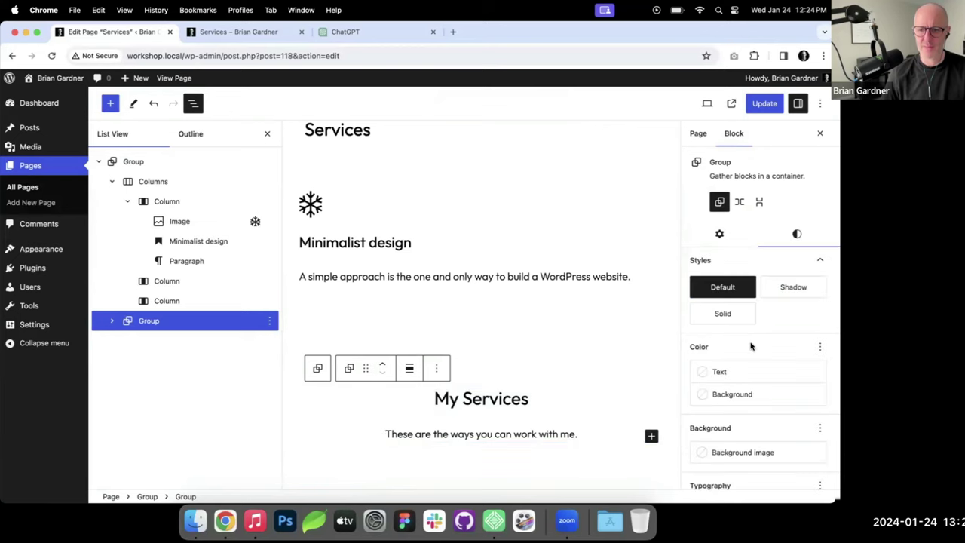
scroll(767, 437, down, 1)
scroll(769, 430, down, 3)
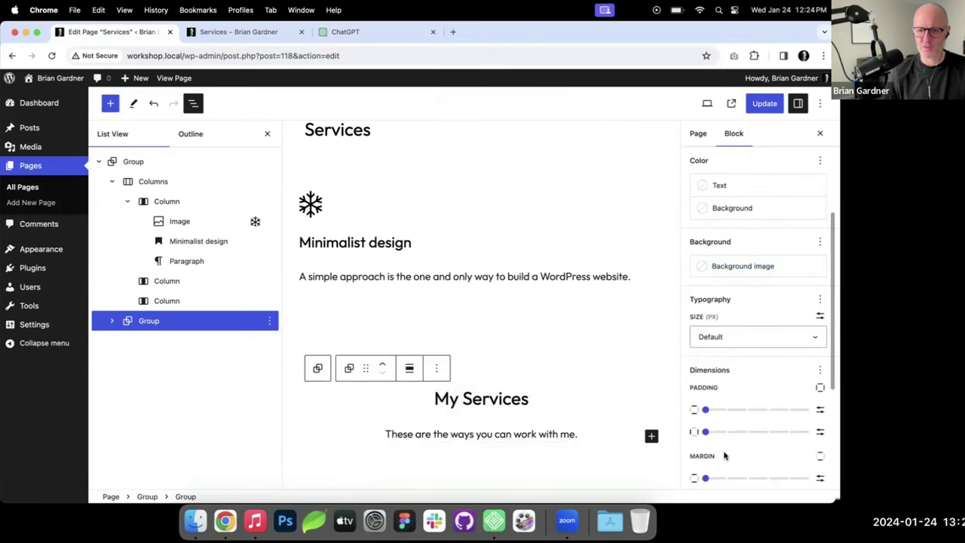
scroll(726, 454, down, 2)
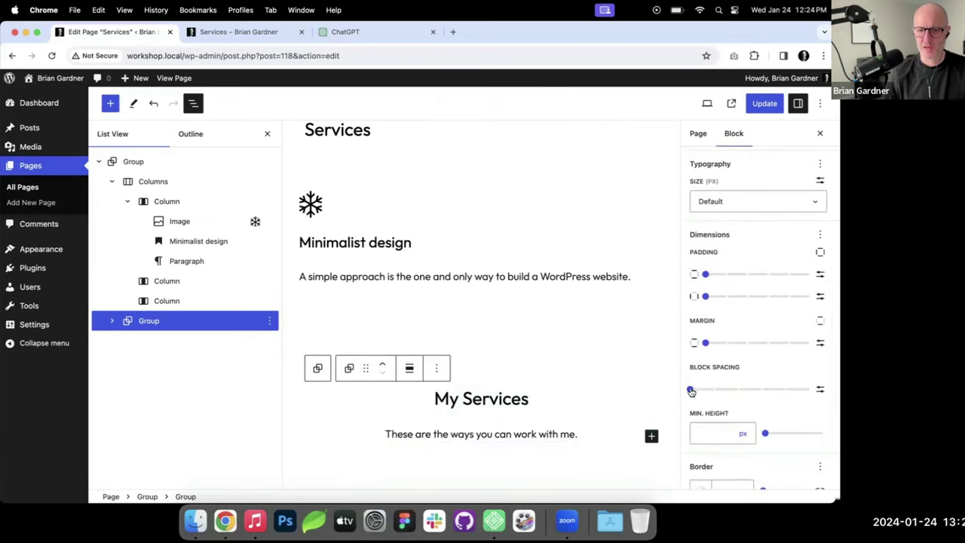
drag(690, 389, 708, 391)
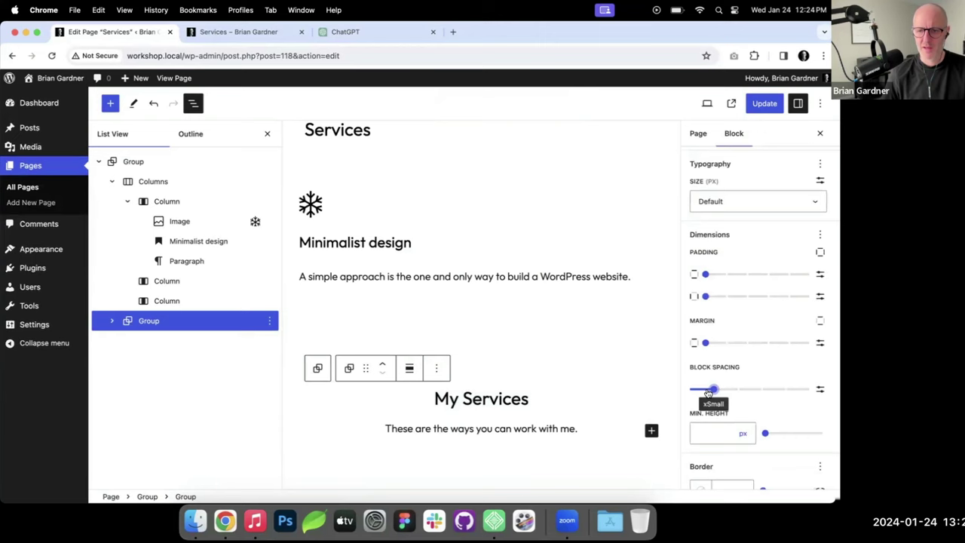
click(821, 390)
click(702, 389)
text(10)
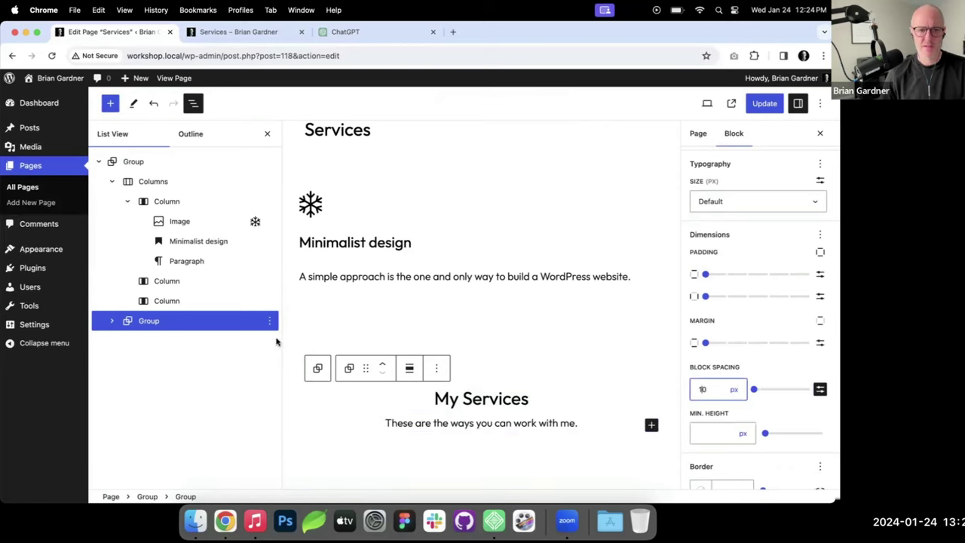
click(763, 104)
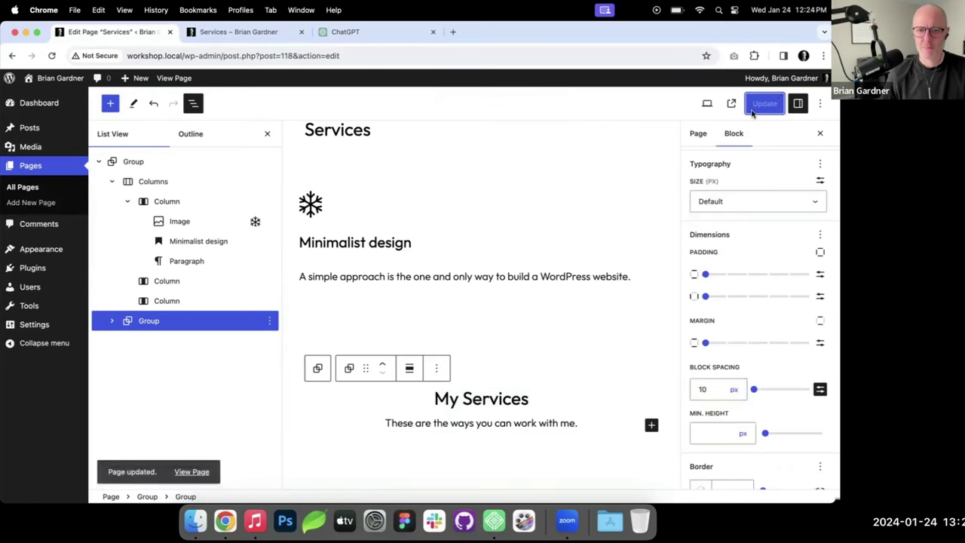
Step: Check the live Services page, and move the "My Services" group above the columns within the outer group
click(275, 34)
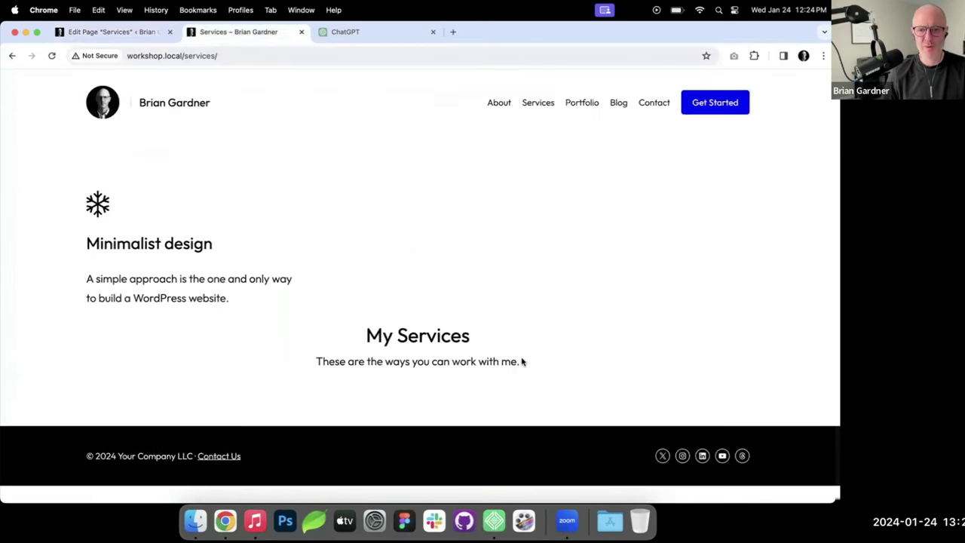
click(132, 33)
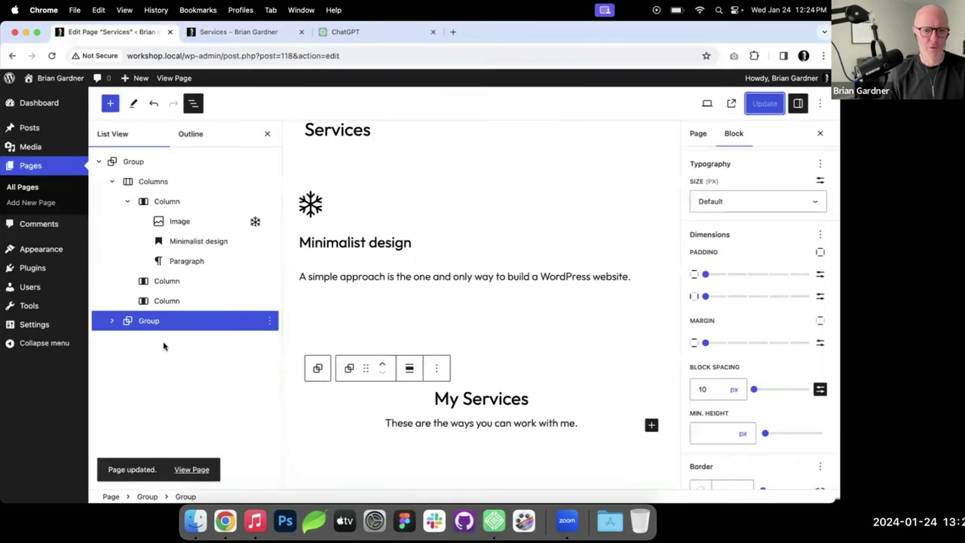
drag(142, 323, 141, 179)
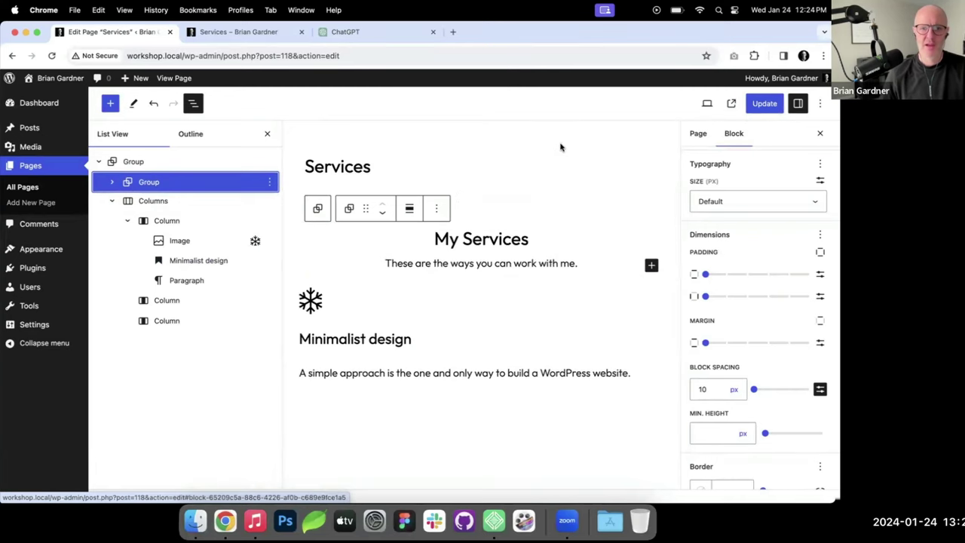
Step: Set the resolution of the snowflake icon image in the first column to Full Size
click(314, 303)
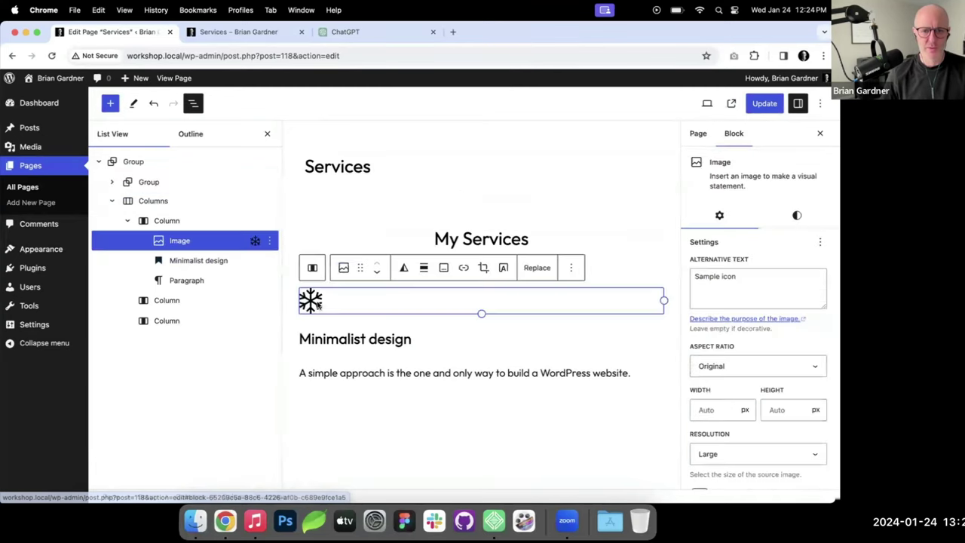
click(759, 454)
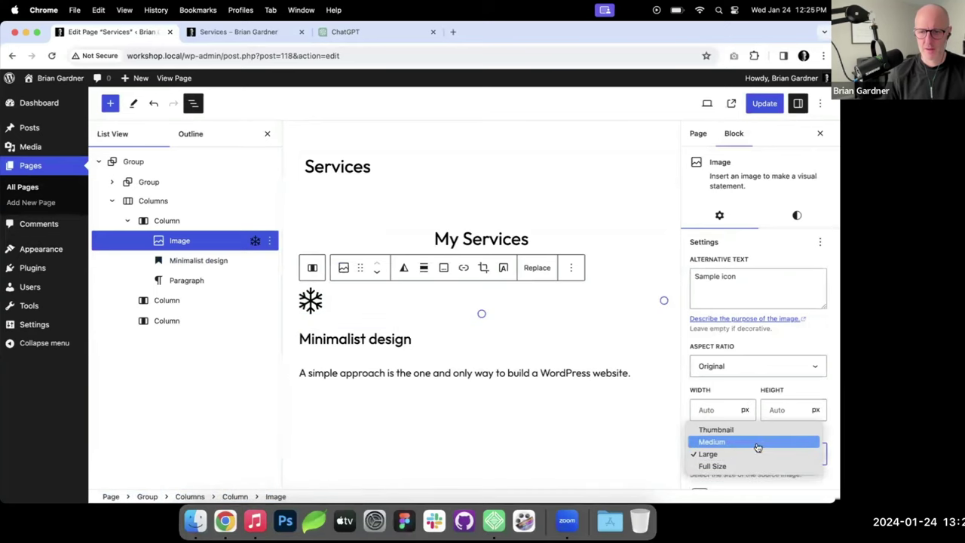
click(751, 461)
scroll(736, 348, down, 3)
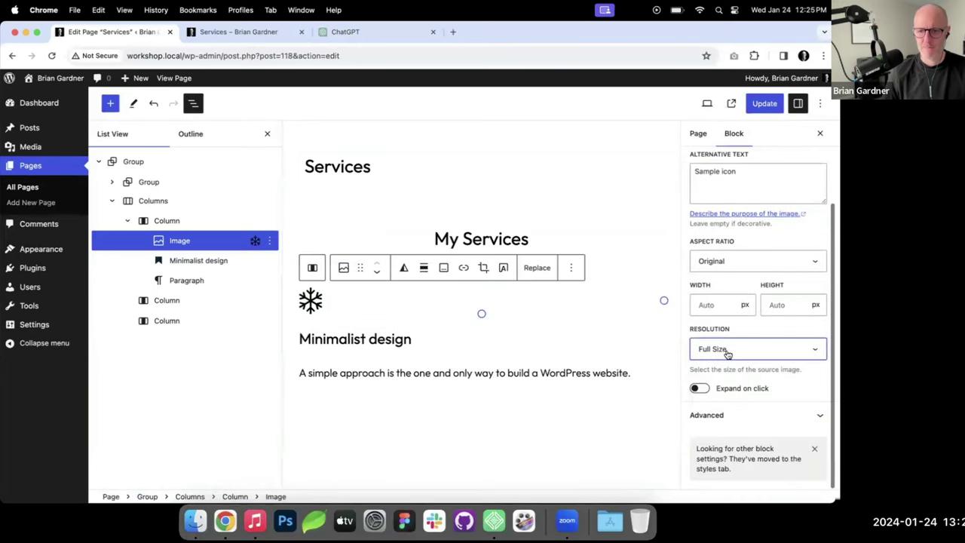
Step: Set the snowflake icon's width and height to 24 px each
click(705, 304)
text(124)
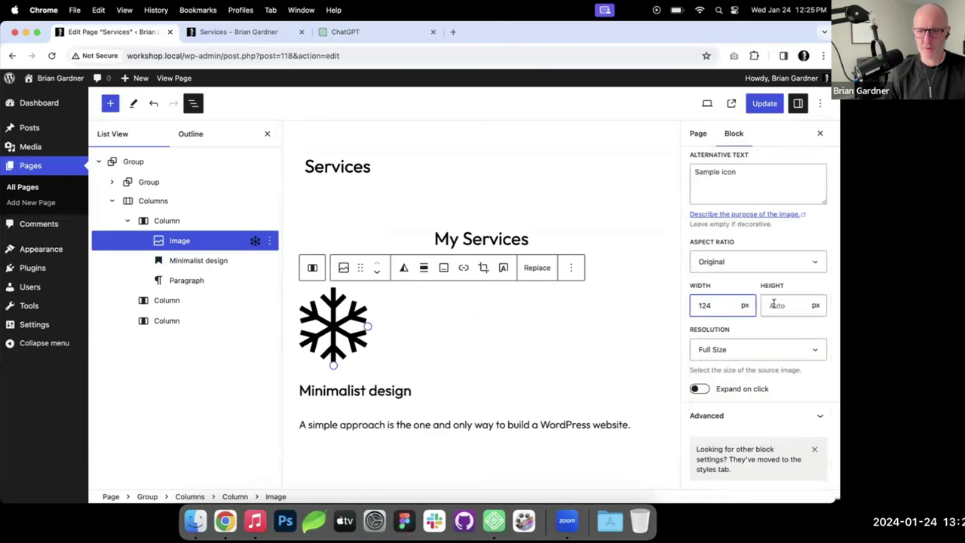
text(2)
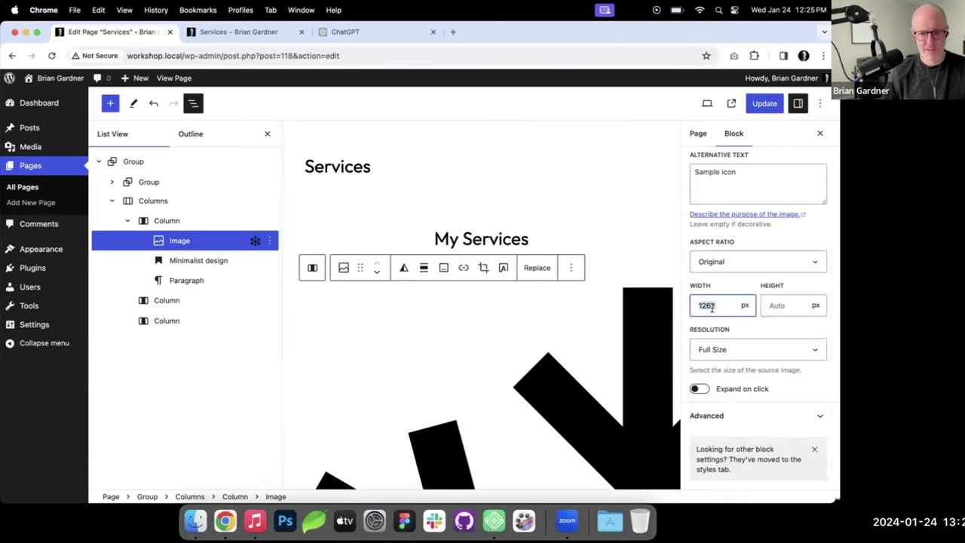
text(24)
key(Tab)
text(24)
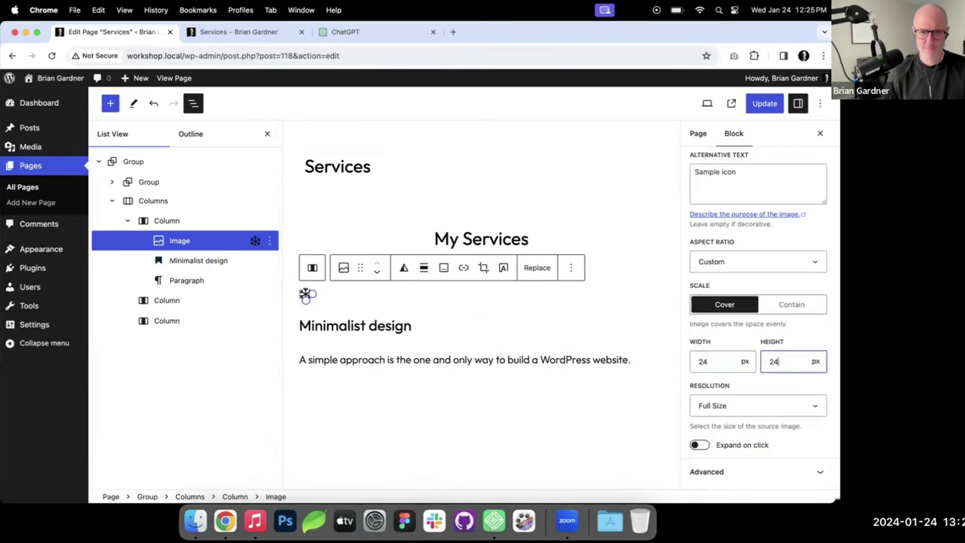
Step: Center the snowflake icon and the "Minimalist design" heading in the first column
click(424, 268)
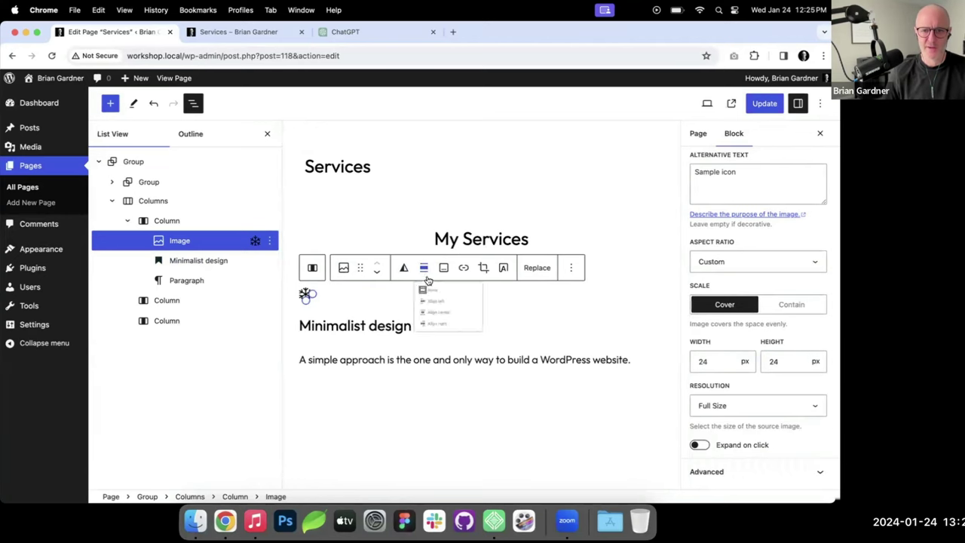
click(460, 340)
click(426, 331)
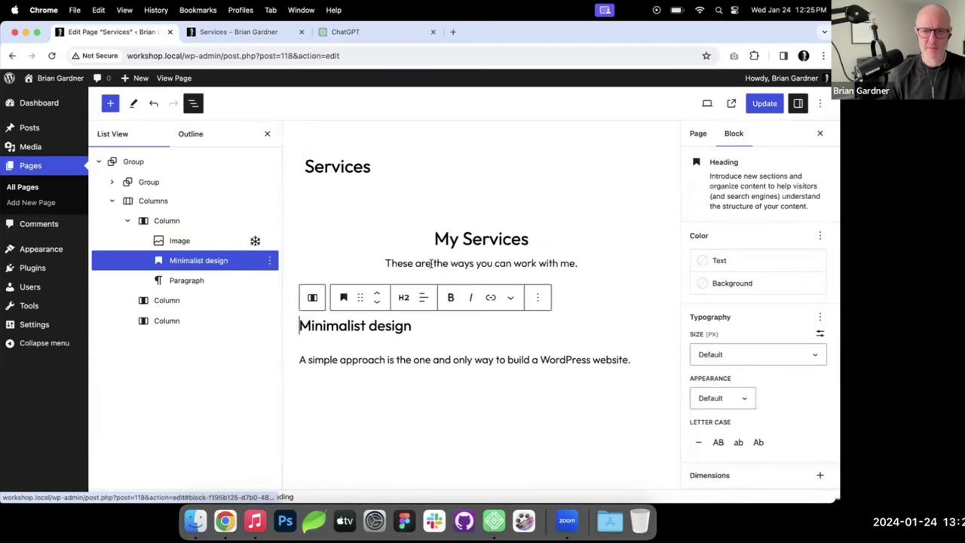
click(423, 297)
click(455, 353)
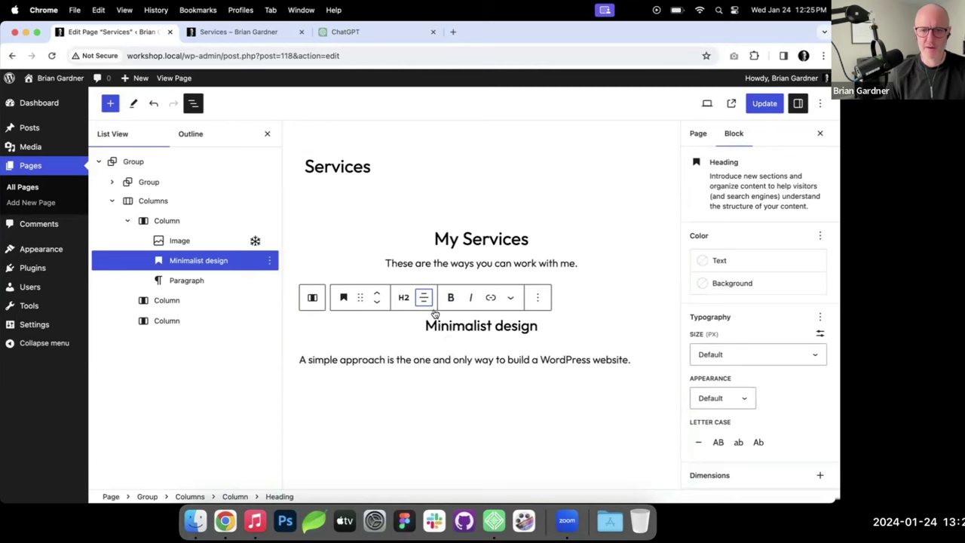
Step: Set the "Minimalist design" heading's font size to Large (24)
click(753, 355)
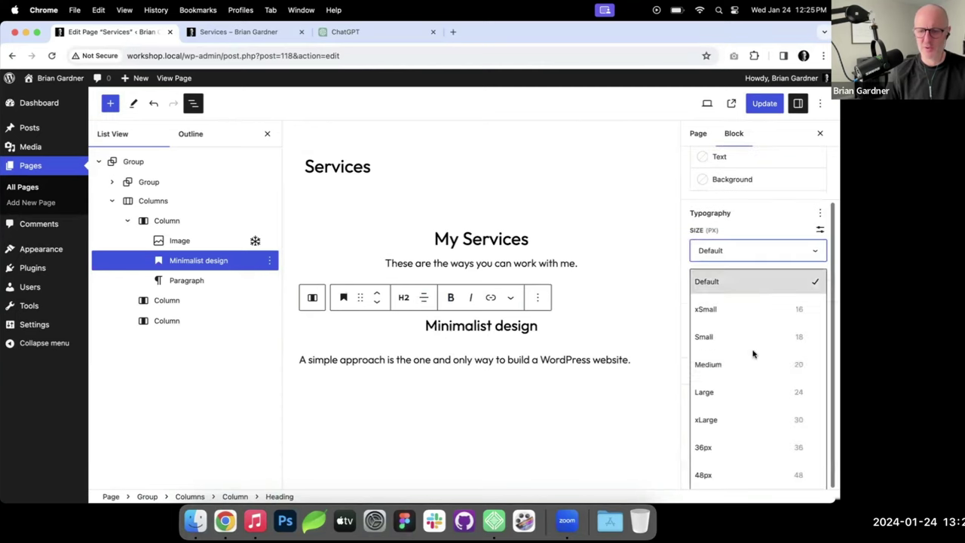
click(757, 391)
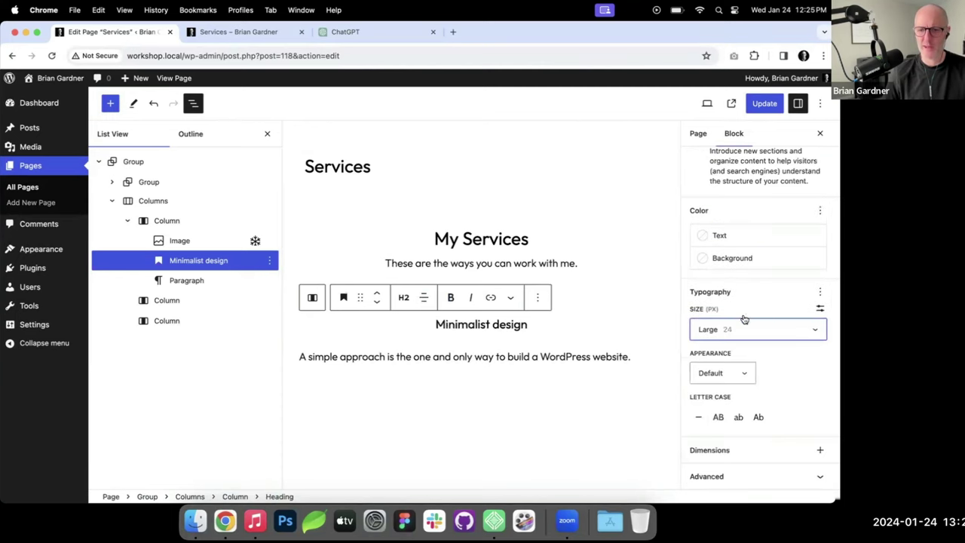
click(186, 280)
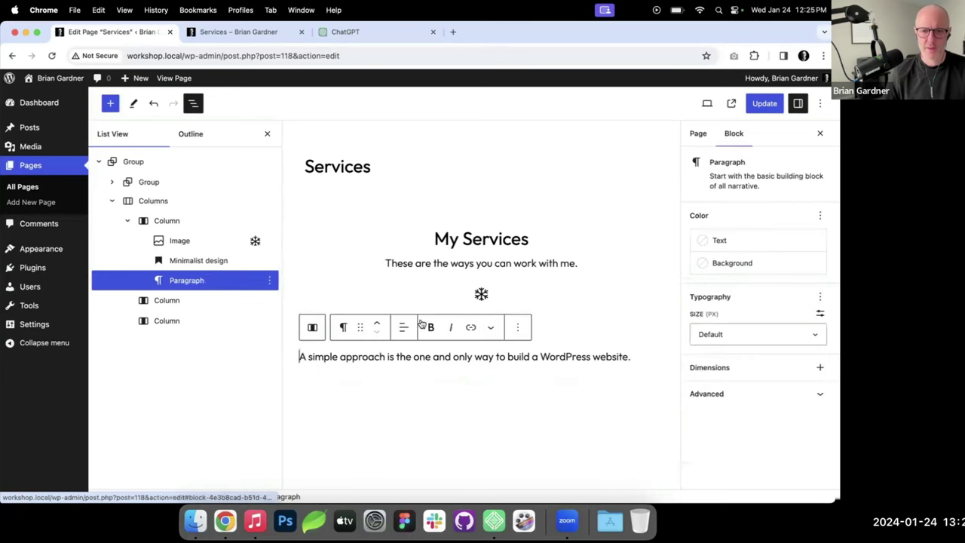
click(405, 327)
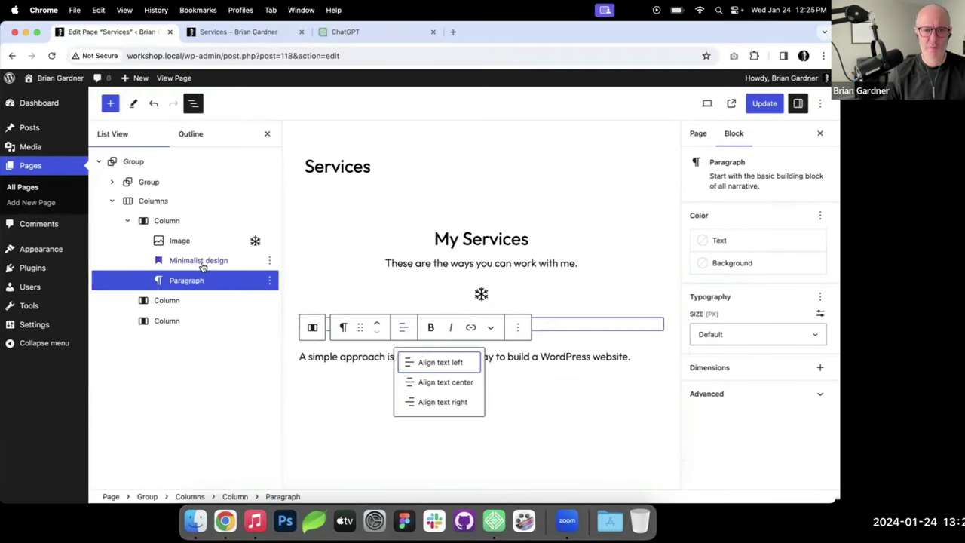
Step: Remove the center alignment from the "Minimalist design" heading and the snowflake icon
click(201, 264)
click(424, 297)
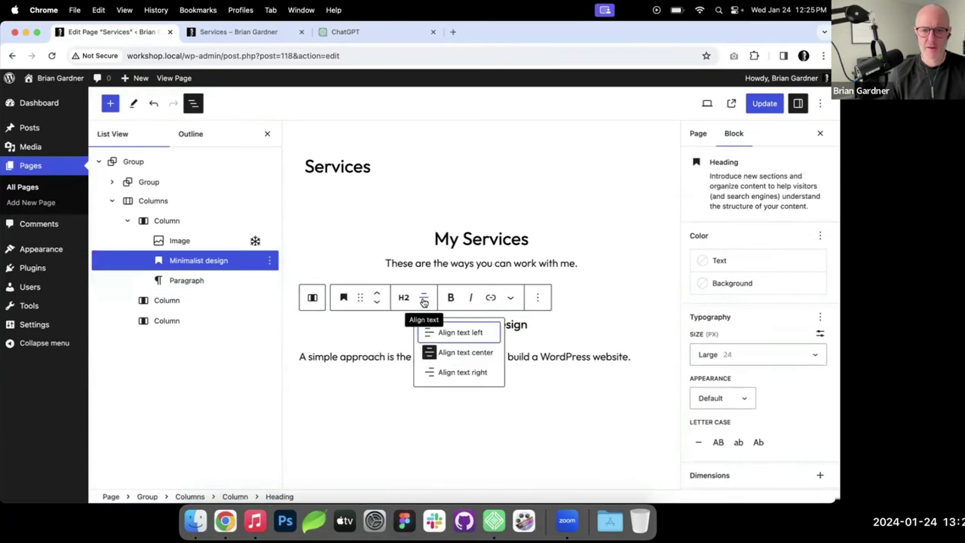
click(454, 352)
click(481, 294)
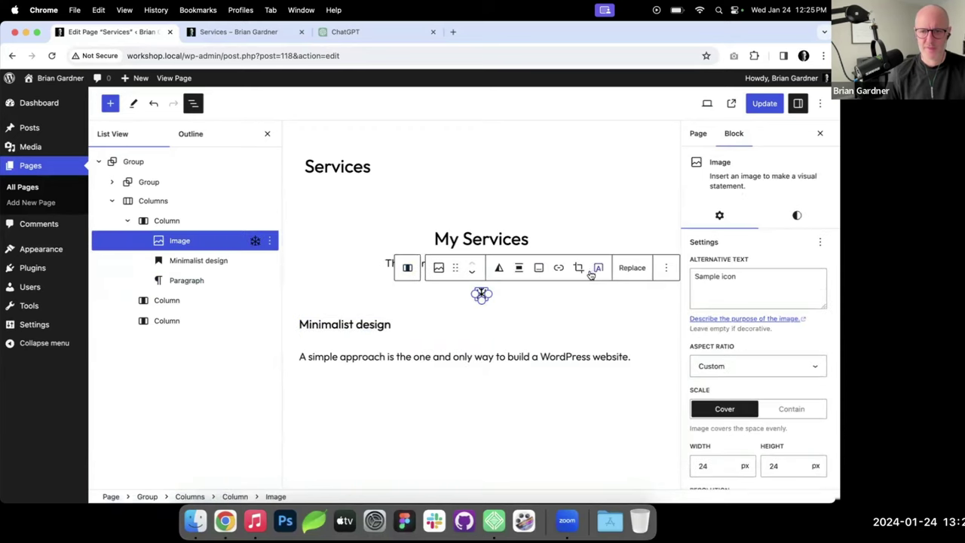
click(520, 270)
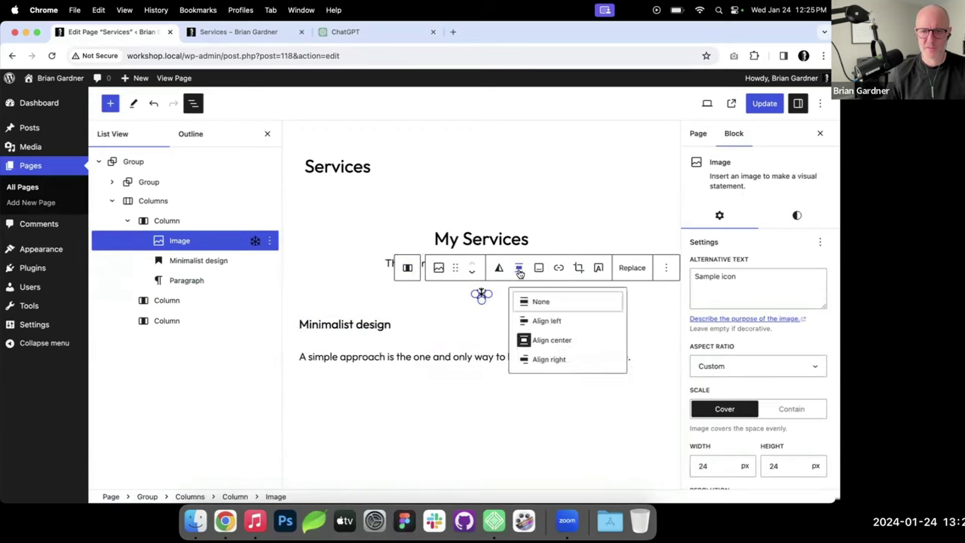
click(552, 340)
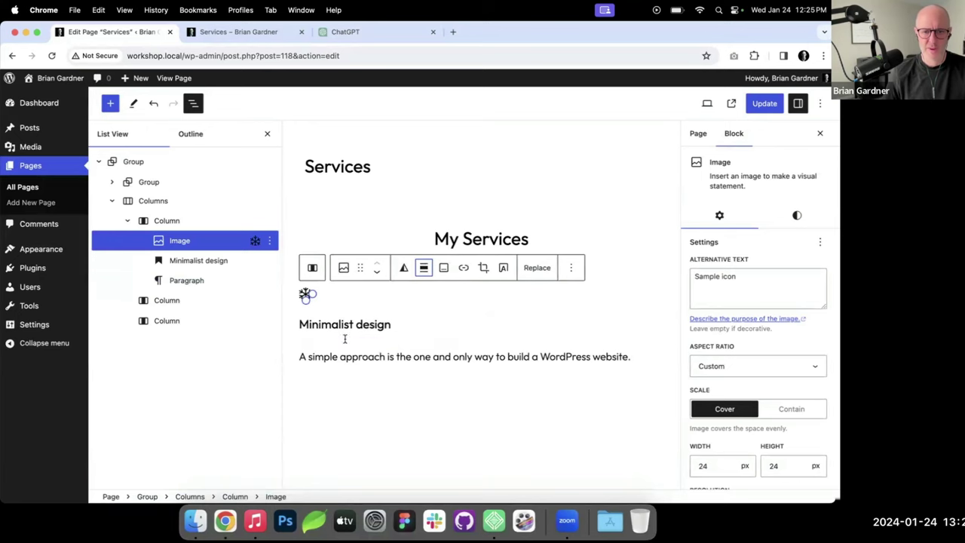
Step: Set the block spacing of the first column to xSmall
click(171, 224)
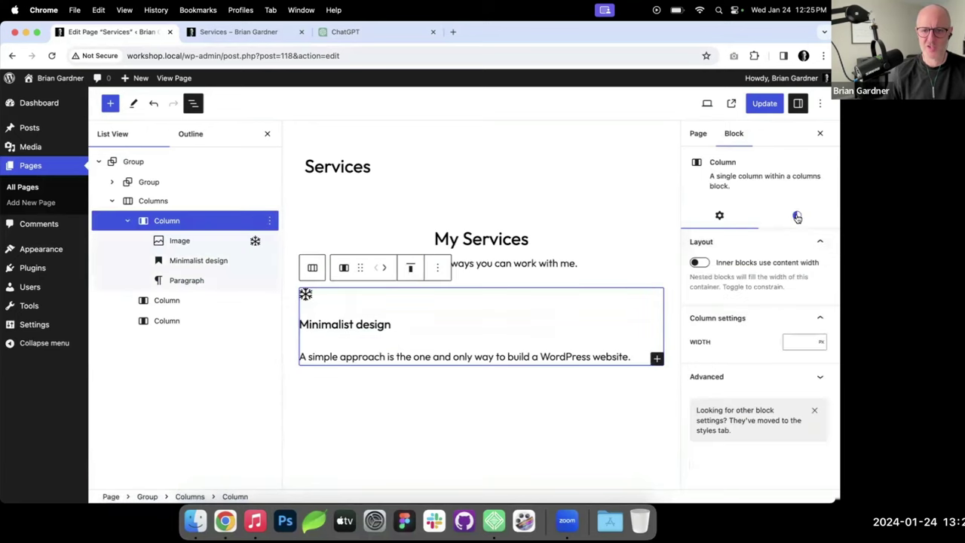
click(798, 215)
scroll(728, 337, down, 3)
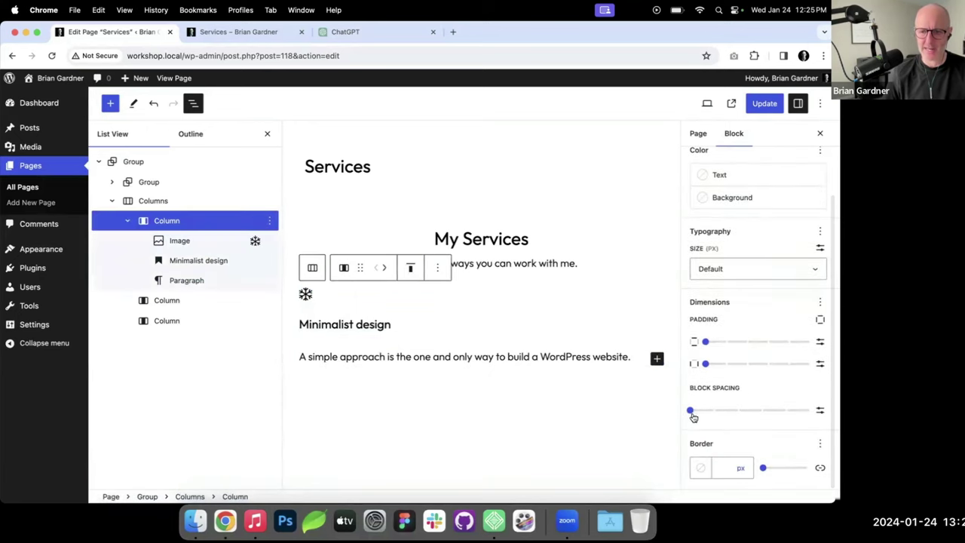
click(691, 411)
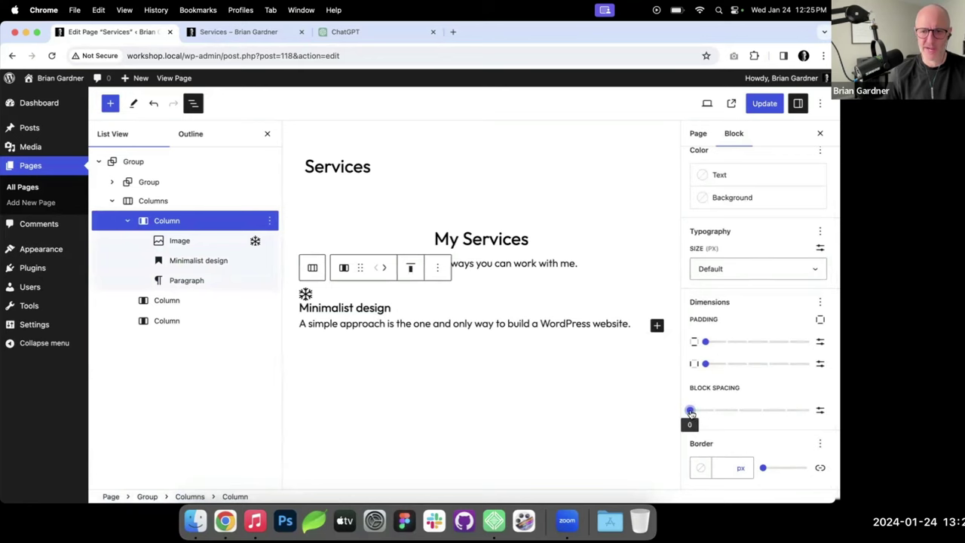
drag(690, 412, 706, 413)
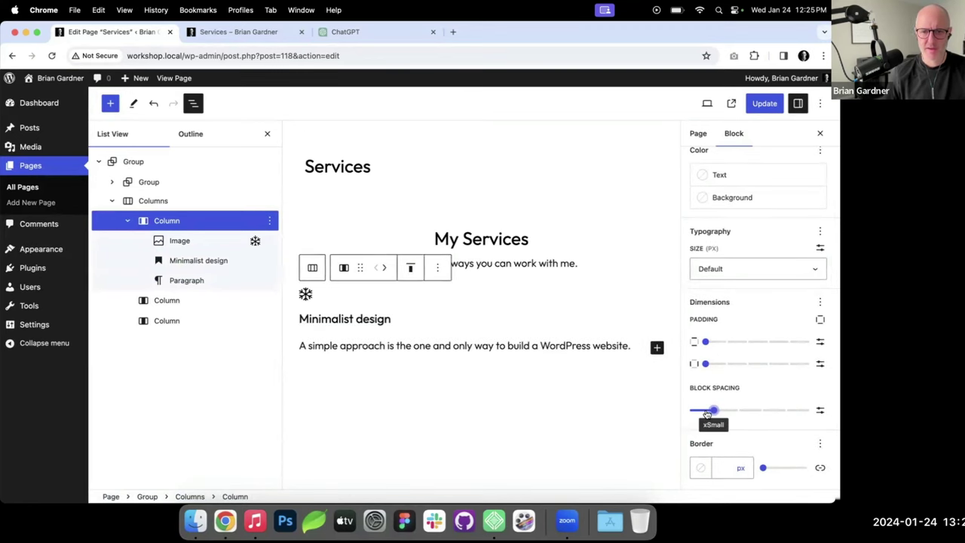
Step: Update the page and reload the live Services page to check the first column
click(763, 104)
click(274, 38)
key(super+r)
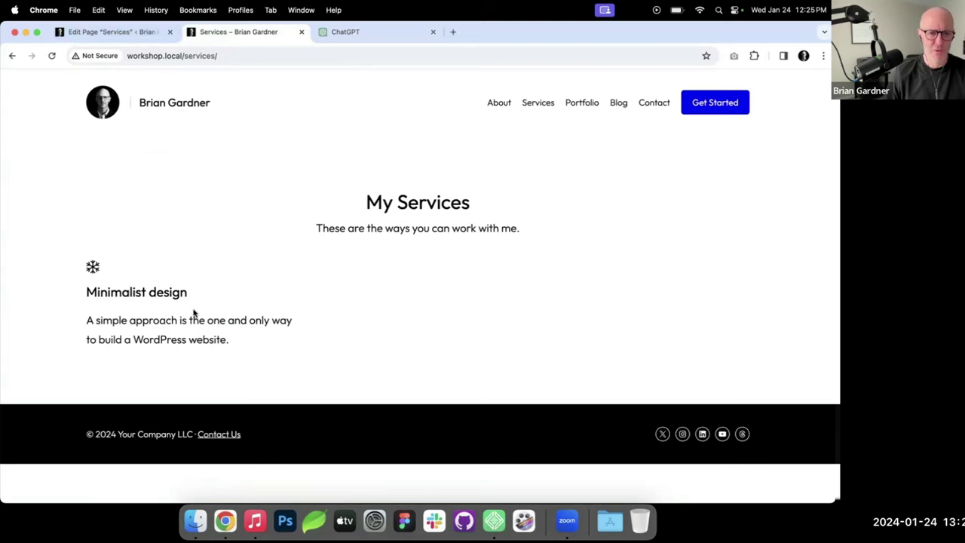
Step: Return to the page editor and duplicate the filled first column twice
click(129, 35)
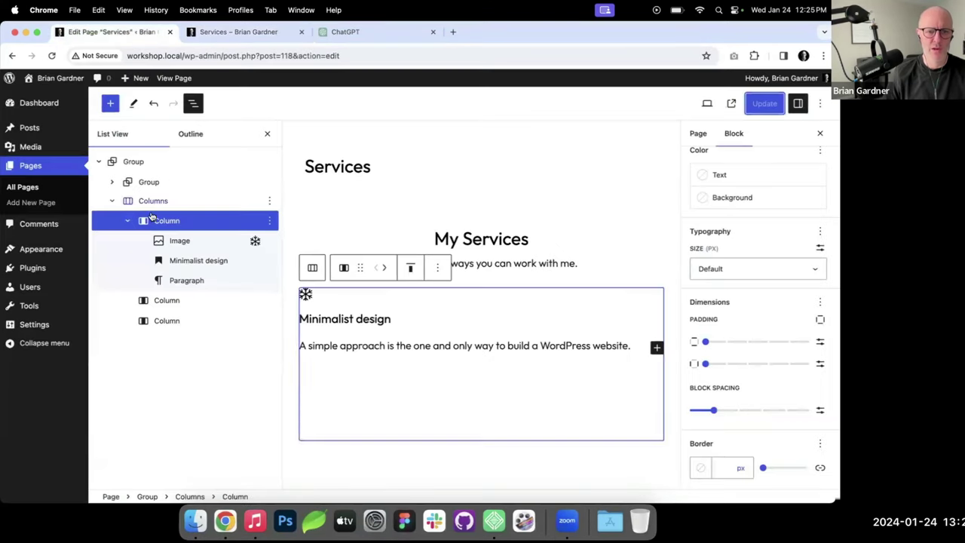
click(128, 221)
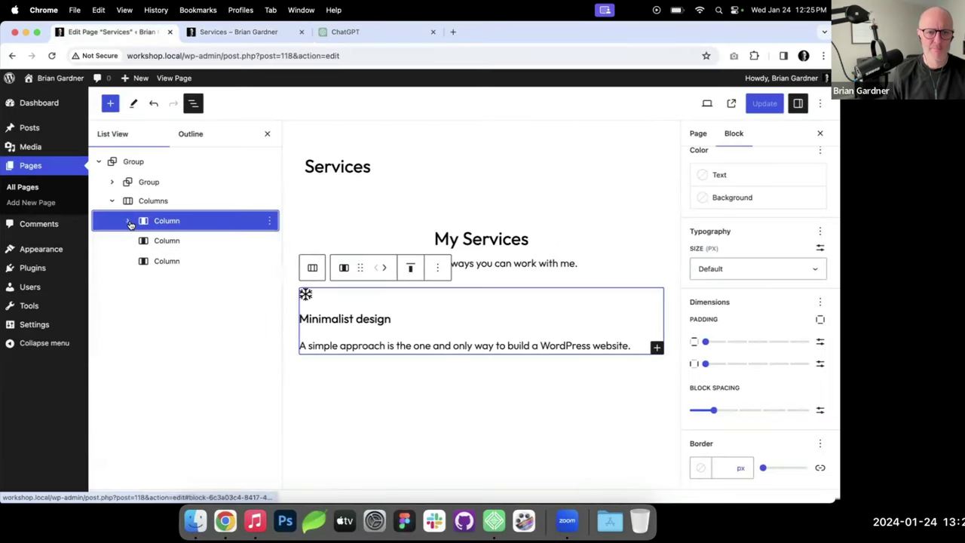
click(269, 221)
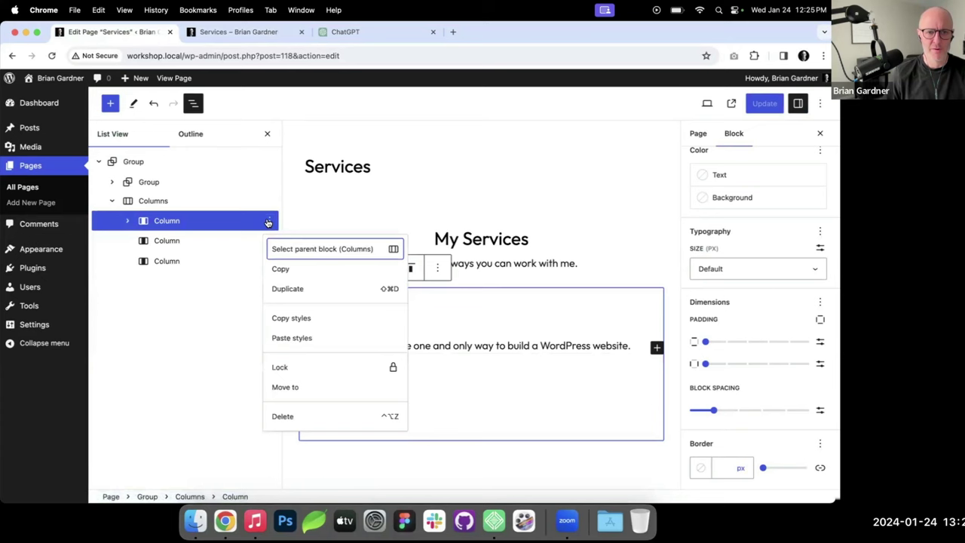
click(304, 289)
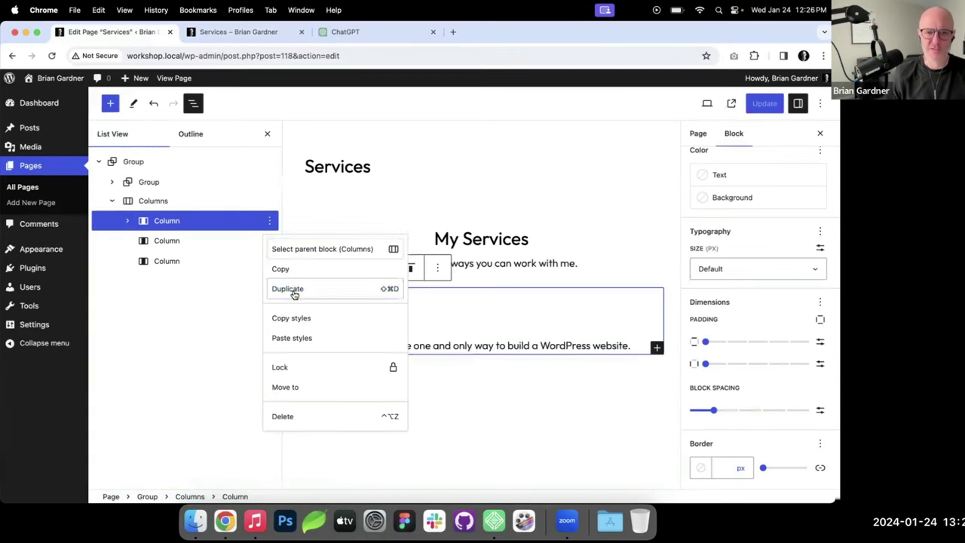
click(270, 239)
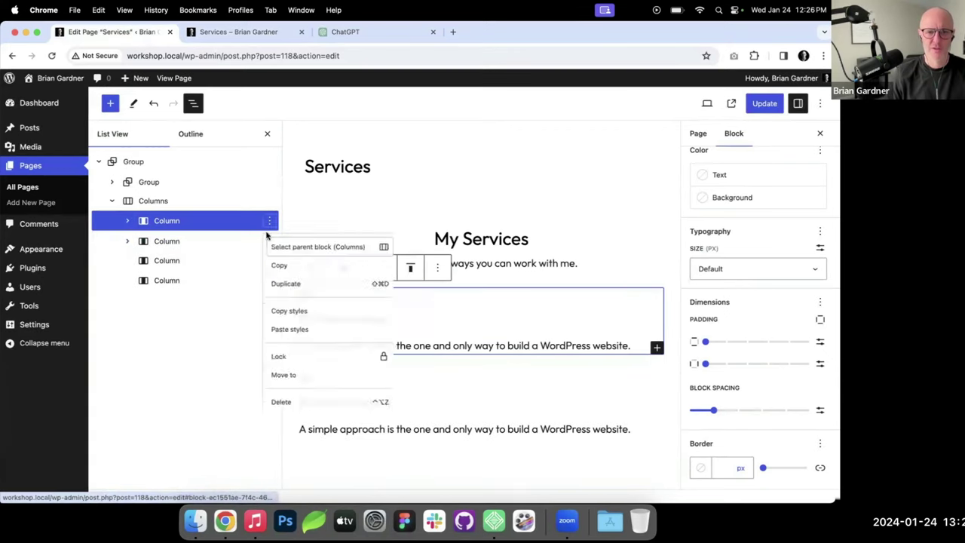
click(284, 288)
Step: Delete the two empty columns at the end of the columns block
click(177, 299)
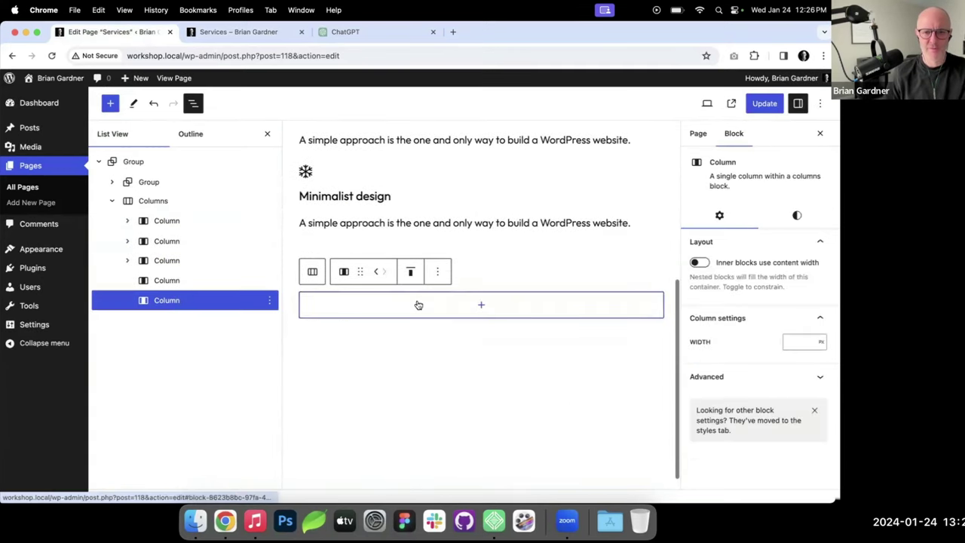
key(BackSpace)
key(BackSpace)
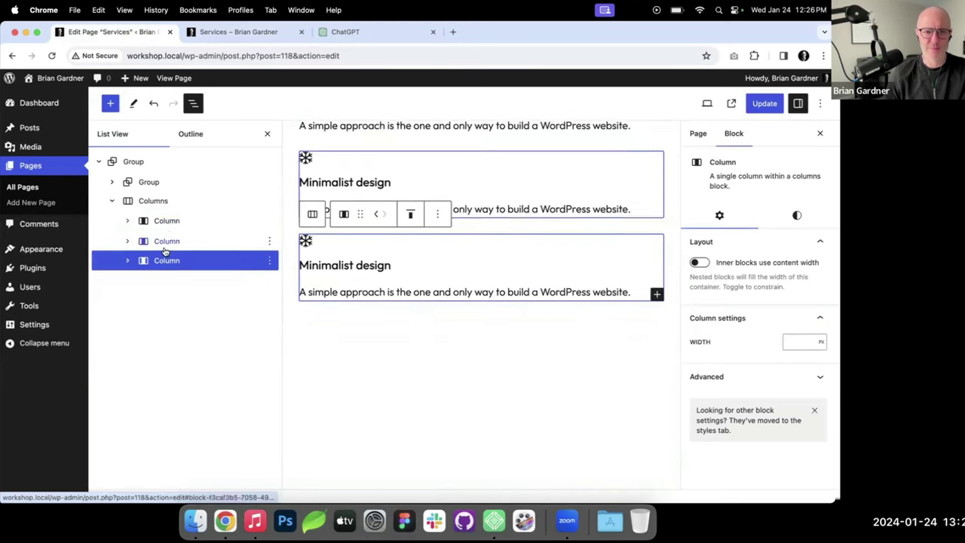
Step: Set the horizontal block spacing of the columns block to Medium
click(158, 201)
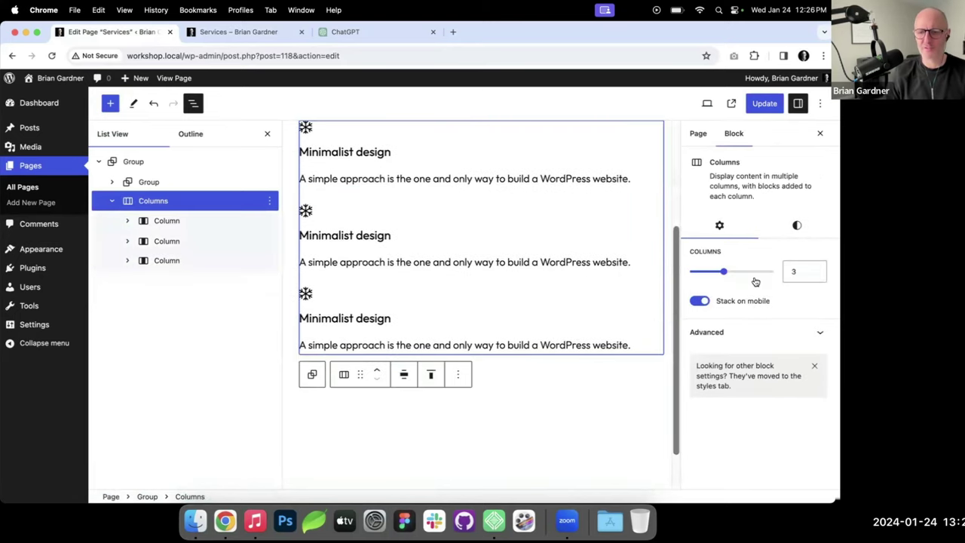
click(796, 225)
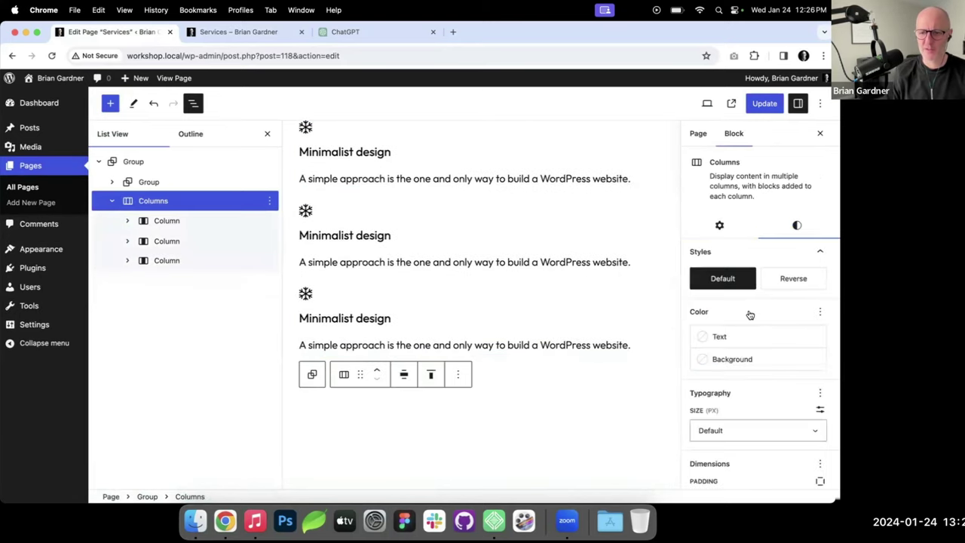
scroll(751, 315, down, 6)
drag(705, 366, 767, 381)
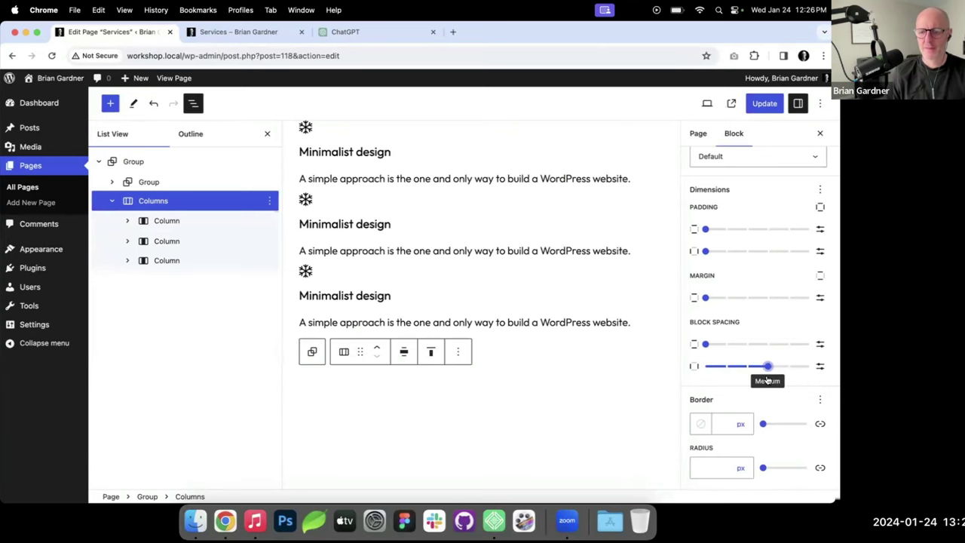
Step: Update the page and reload the live Services page to check the three-column layout
click(764, 103)
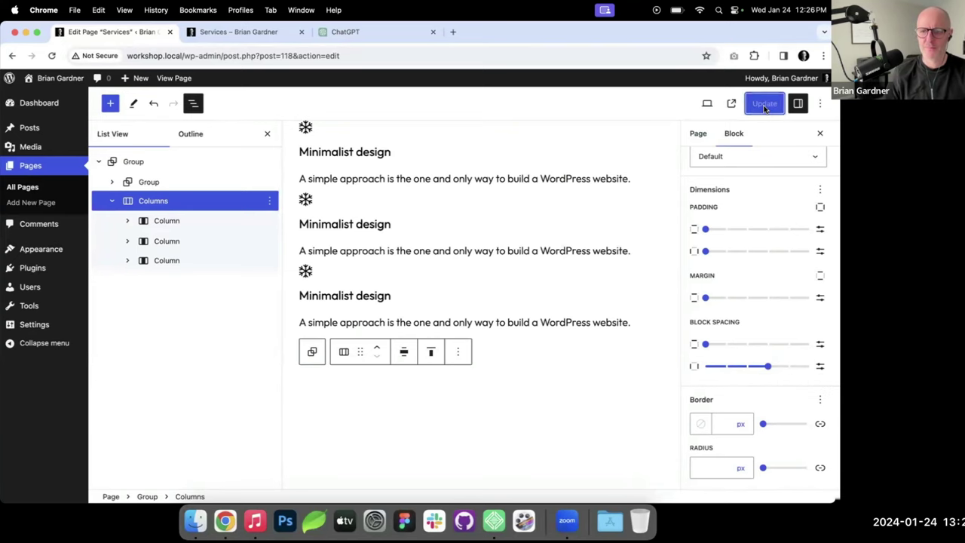
click(247, 33)
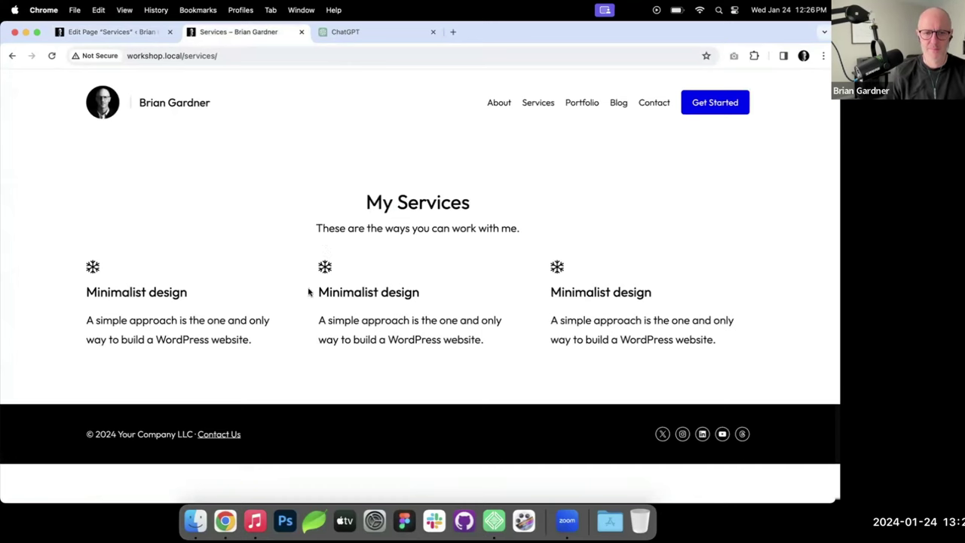
key(super+r)
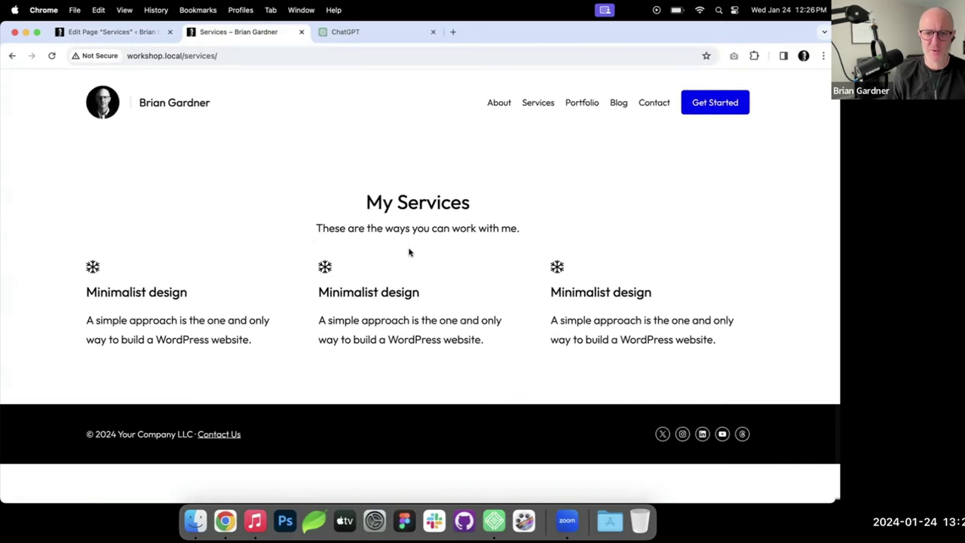
Step: Return to the page editor and set the top padding of the outer services group to Medium
click(133, 34)
click(138, 184)
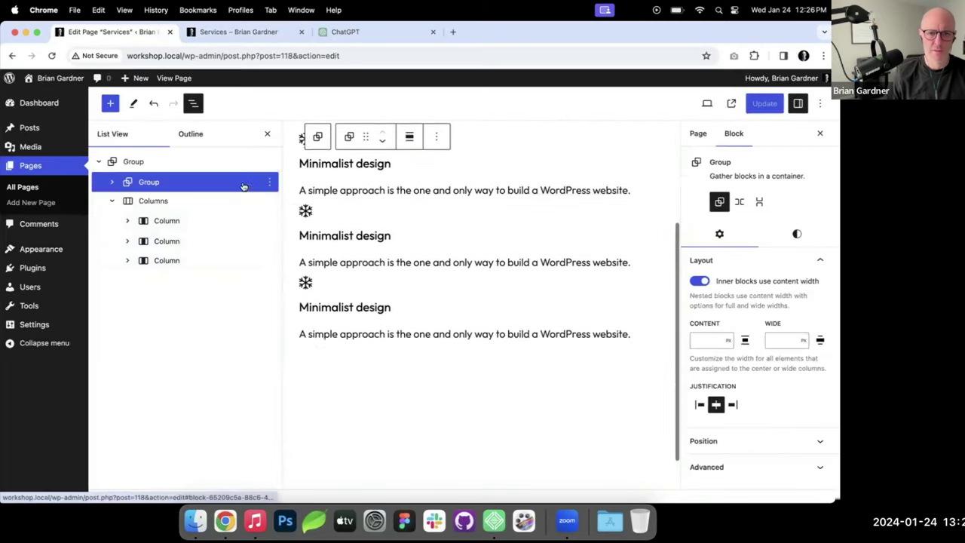
click(142, 163)
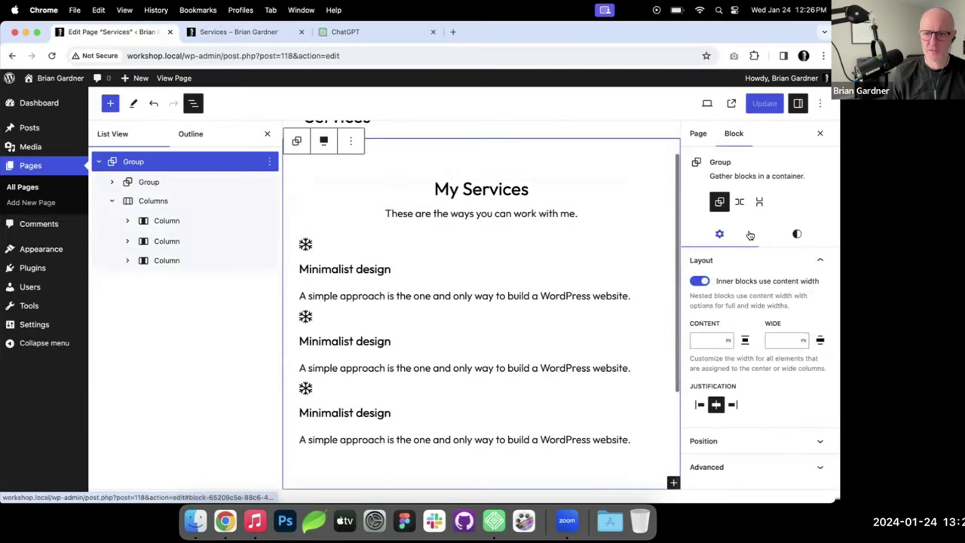
click(797, 233)
scroll(792, 356, down, 5)
scroll(792, 356, down, 2)
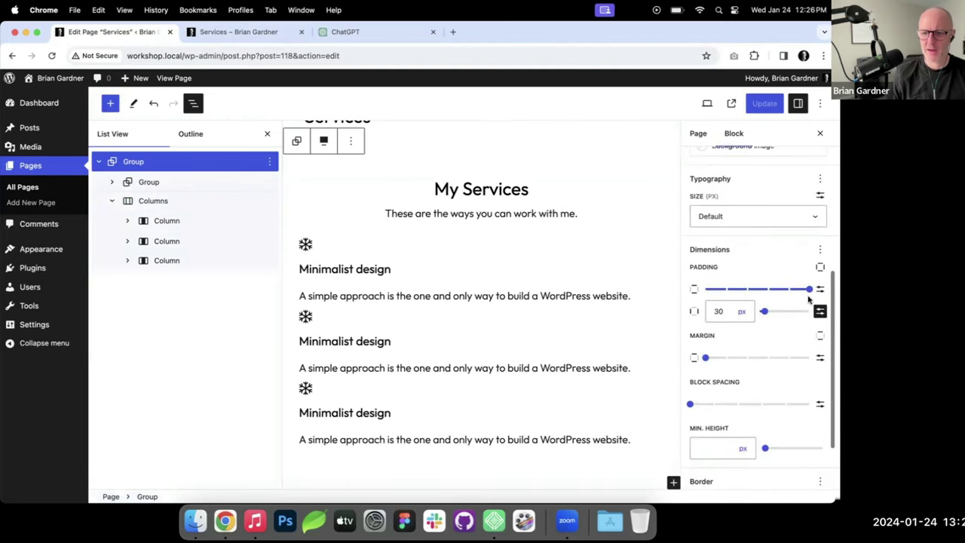
click(820, 269)
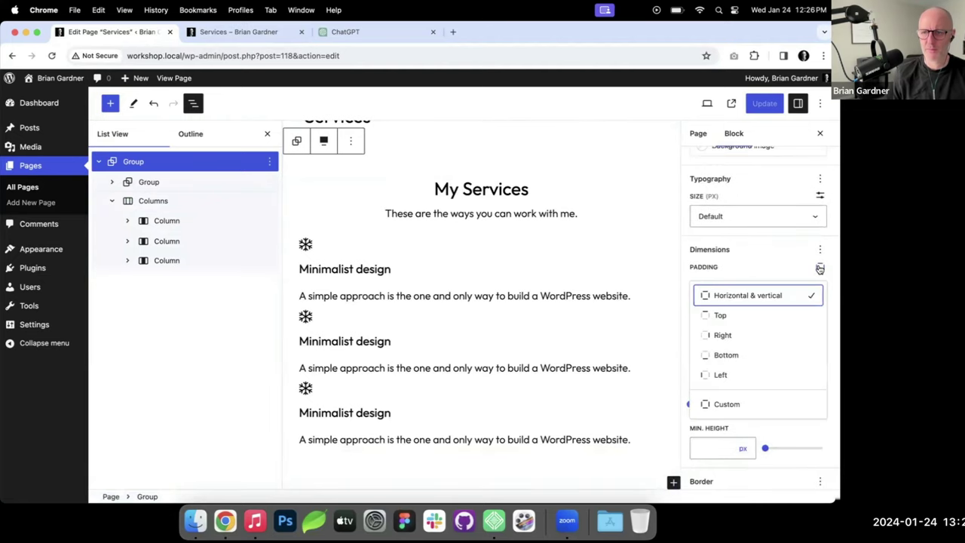
click(728, 316)
click(805, 290)
click(760, 291)
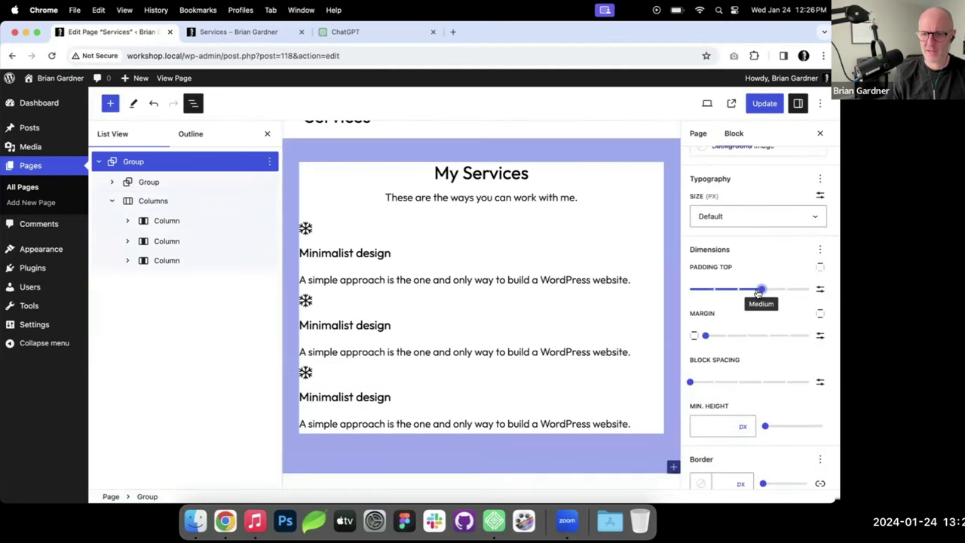
Step: Set the top margin of the columns block to Large, and update the page to check it on the live site
click(143, 200)
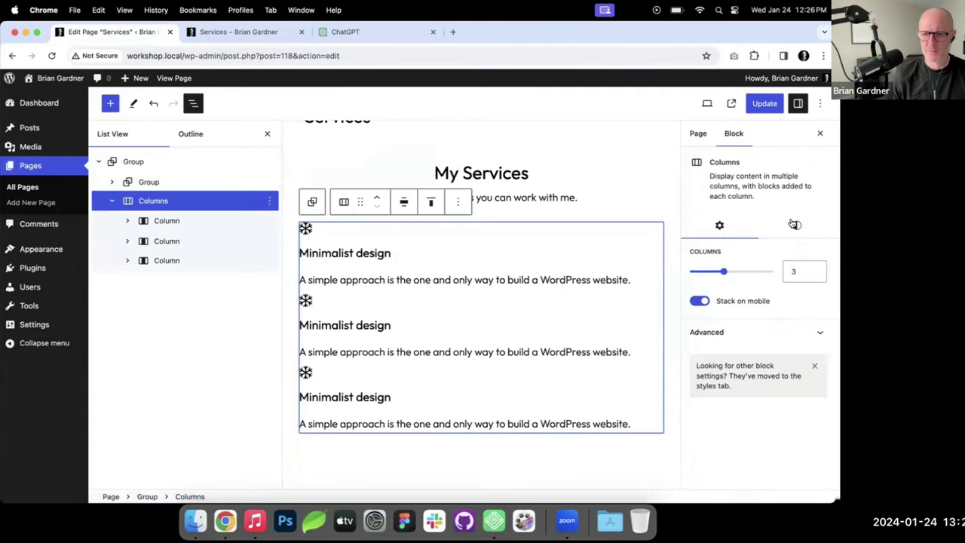
click(795, 224)
scroll(760, 319, down, 5)
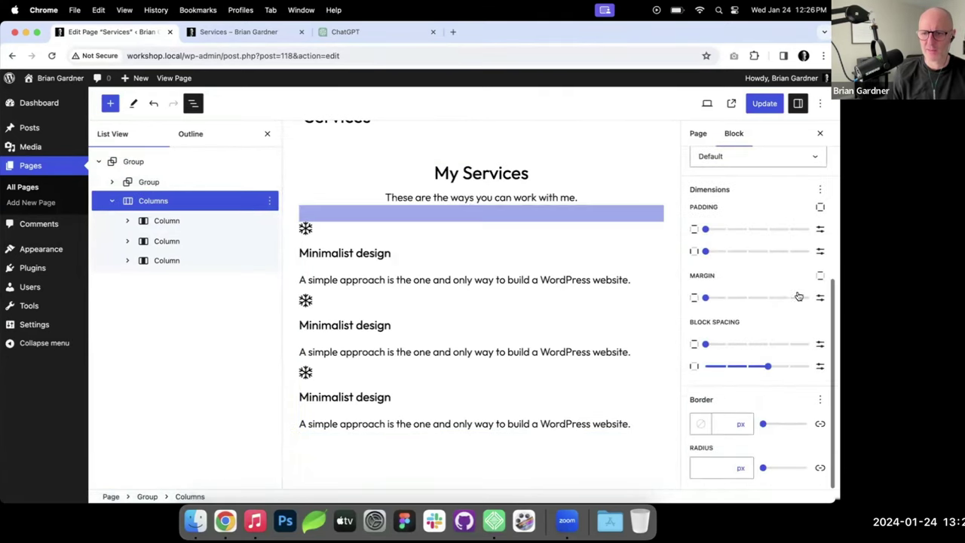
click(820, 275)
click(720, 322)
drag(693, 321, 785, 321)
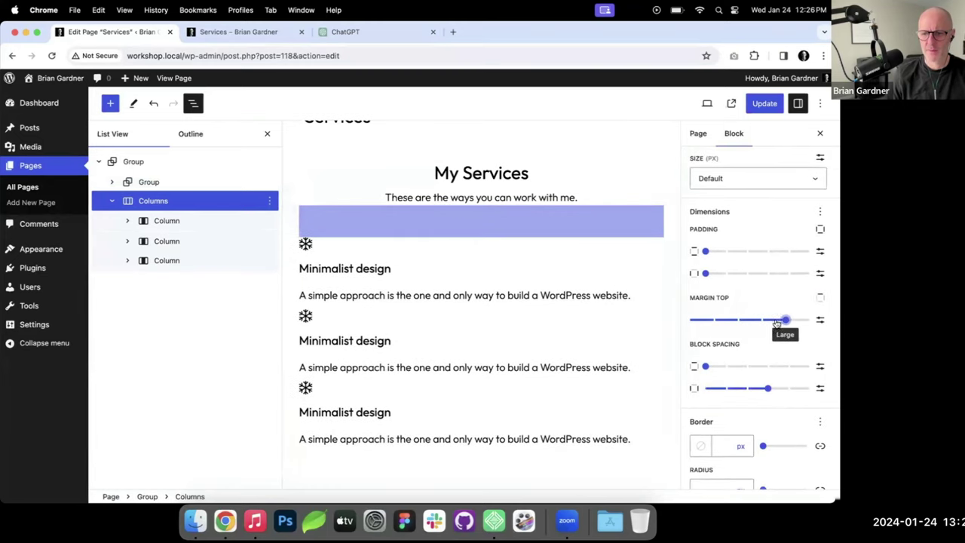
click(765, 103)
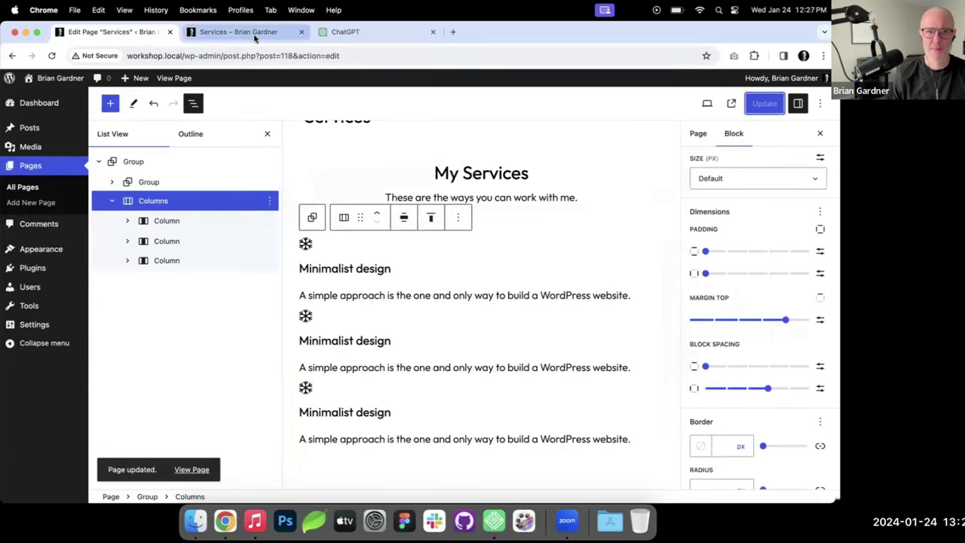
click(255, 33)
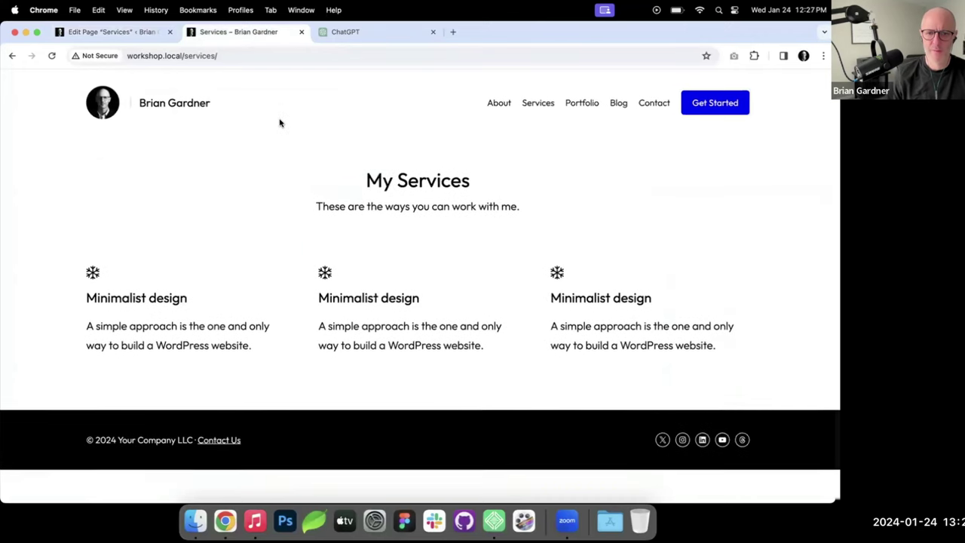
Step: Return to the page editor and duplicate the whole three-column block
click(113, 31)
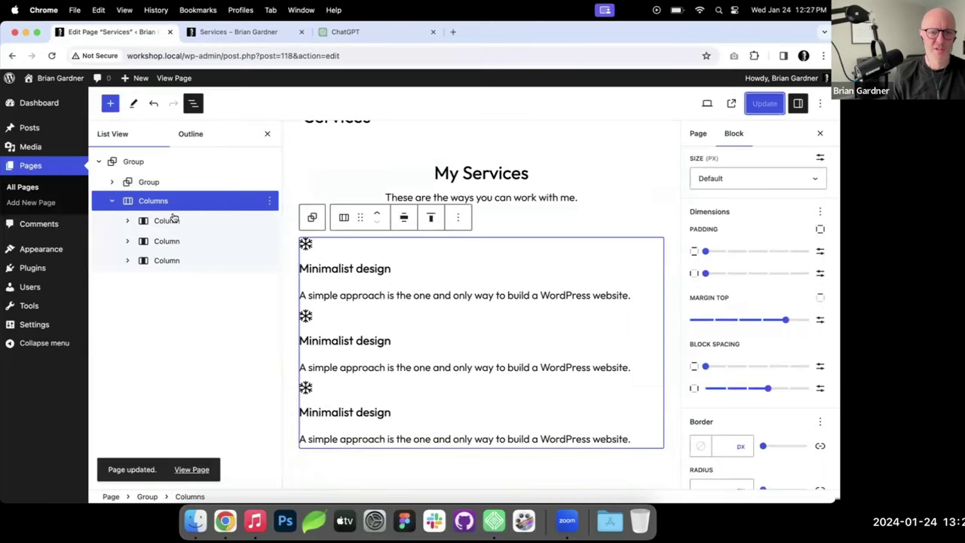
click(269, 200)
click(294, 268)
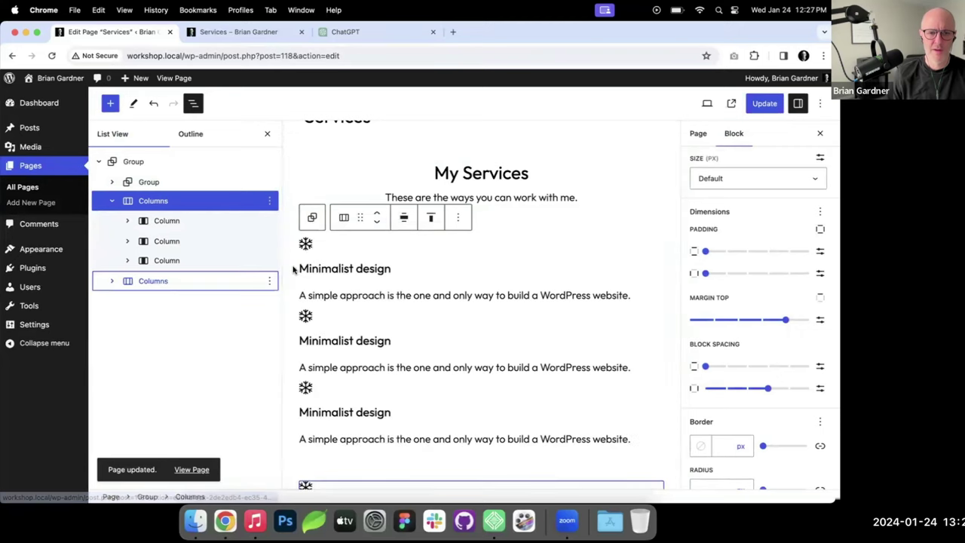
Step: Reduce the top margin of the duplicated columns block to two preset stops below Large
click(199, 280)
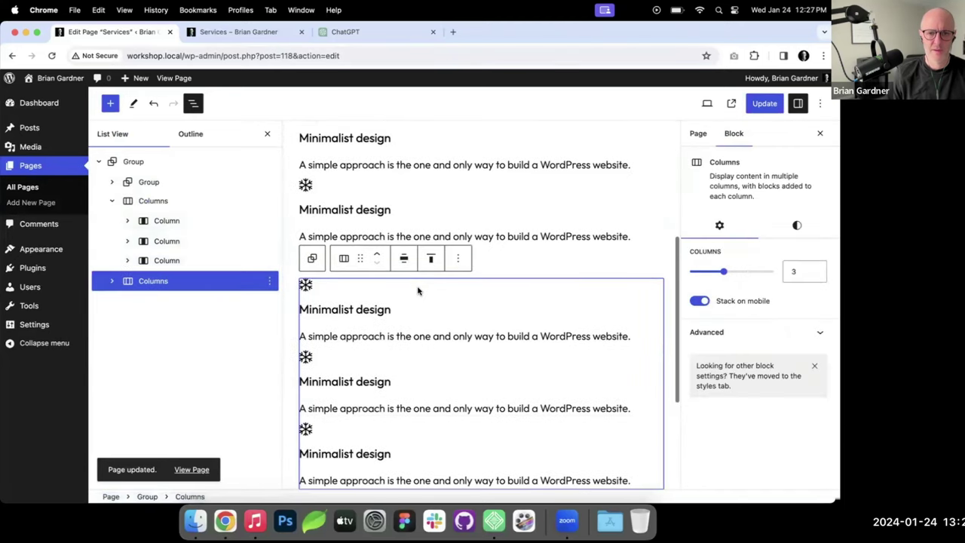
click(784, 234)
scroll(762, 355, down, 5)
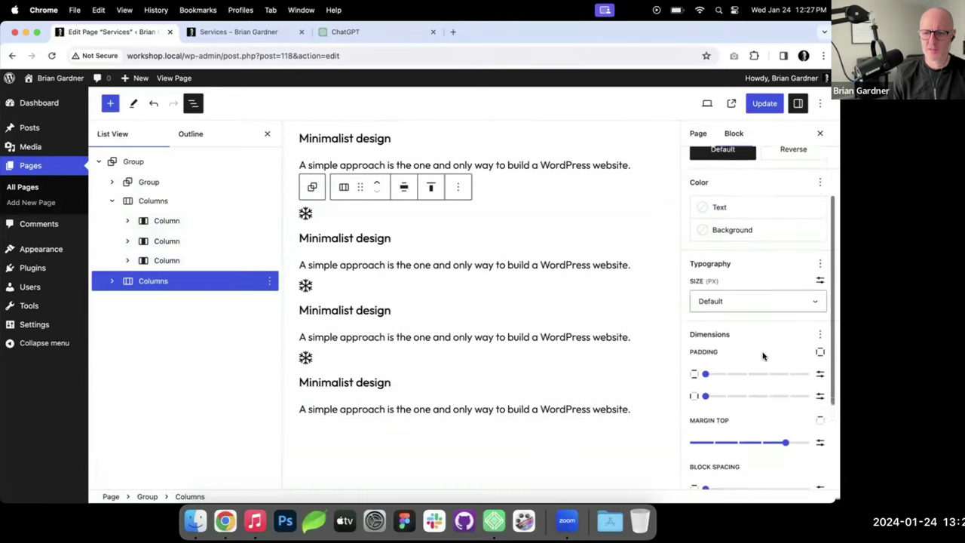
drag(785, 325, 737, 326)
Step: Update the page and check both rows of services on the live Services page
click(755, 106)
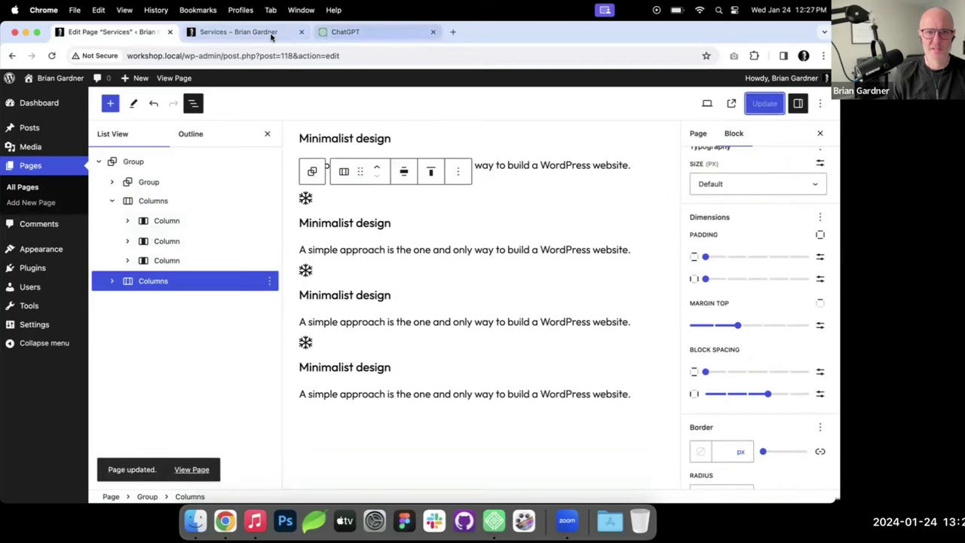
click(268, 34)
scroll(341, 205, down, 3)
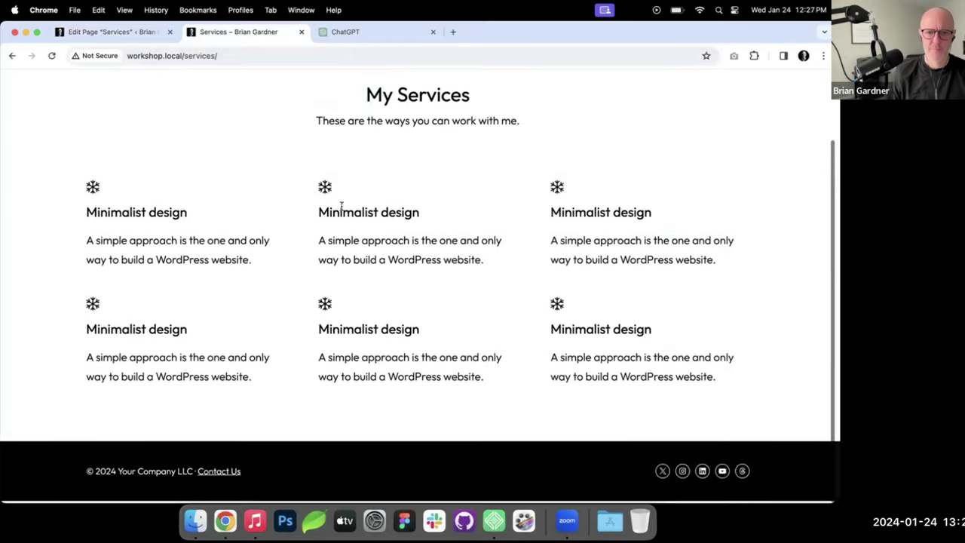
scroll(341, 205, up, 3)
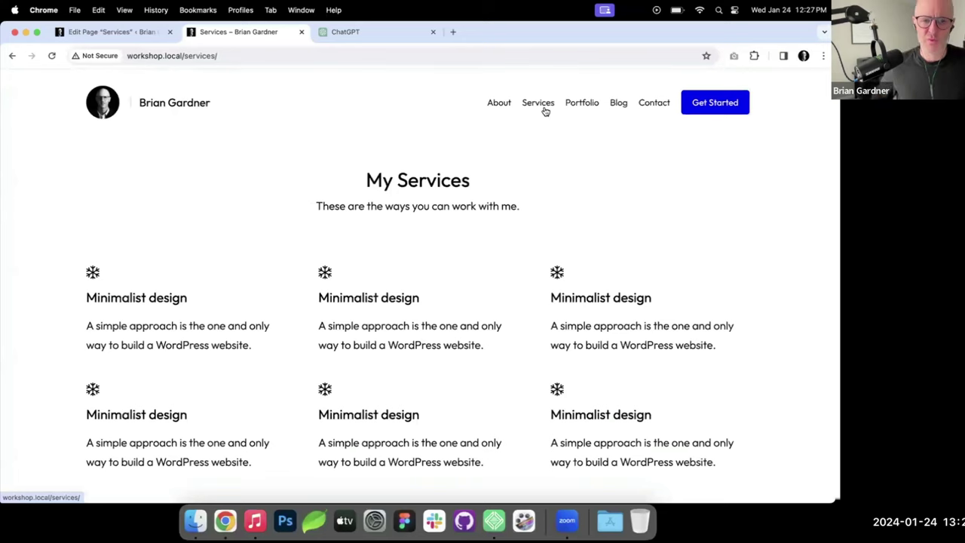
Step: View the live Portfolio page, and copy the outer services group from the Services page editor
click(584, 106)
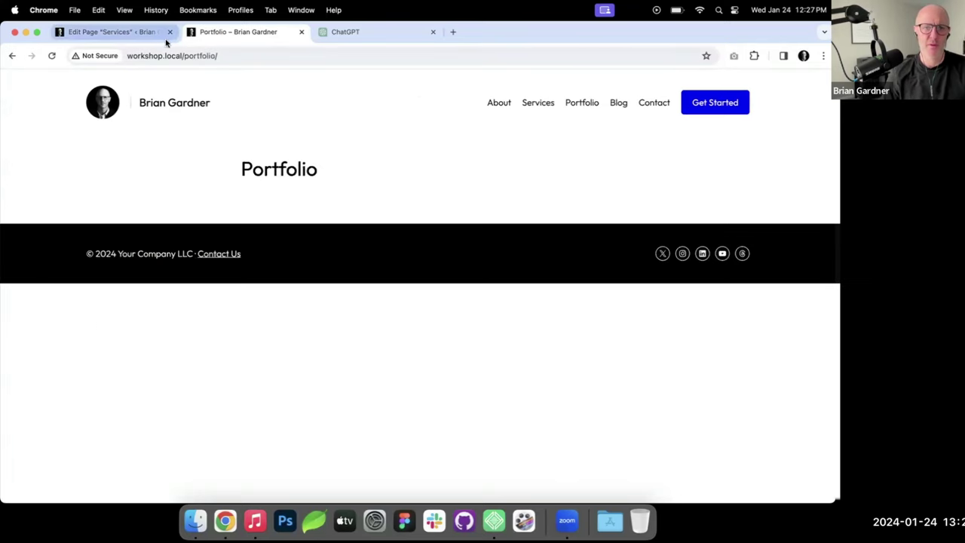
click(101, 32)
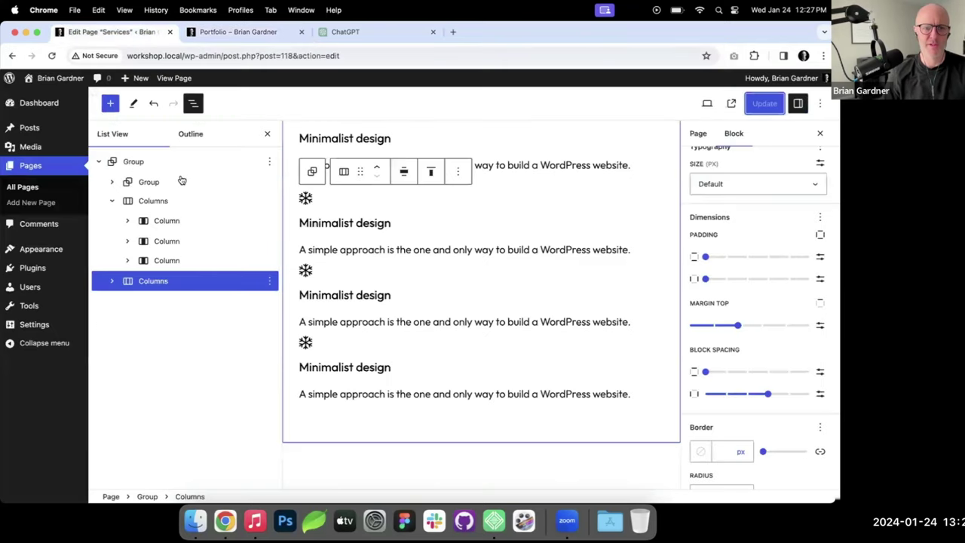
scroll(490, 202, up, 5)
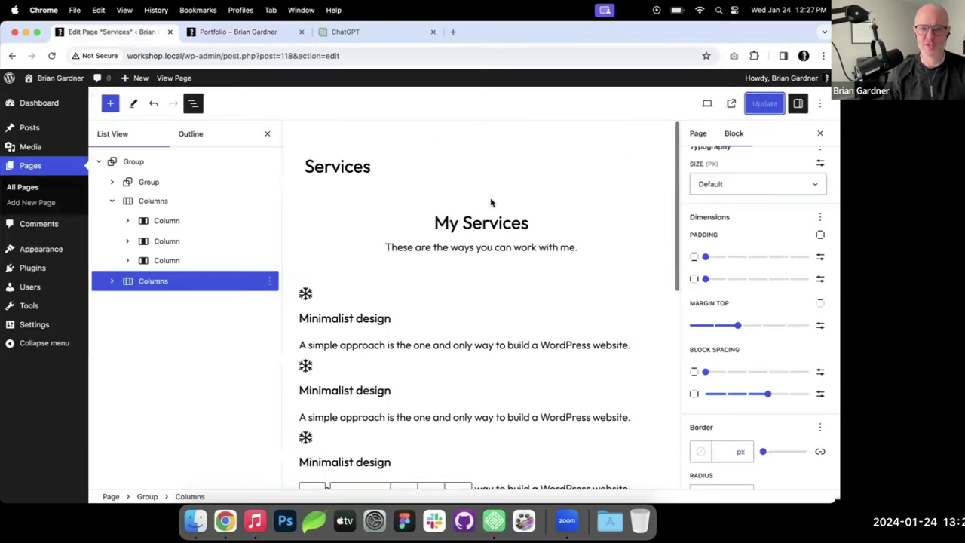
click(145, 163)
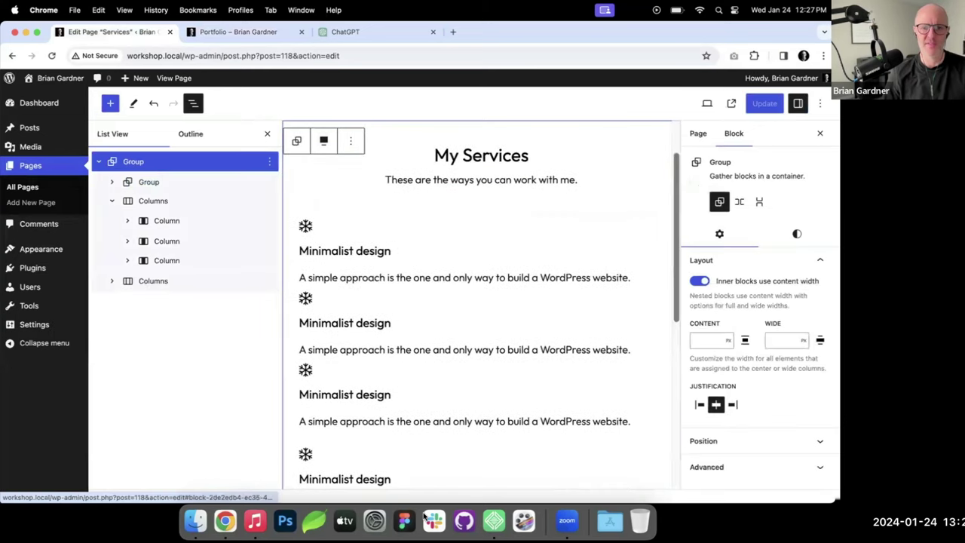
click(350, 141)
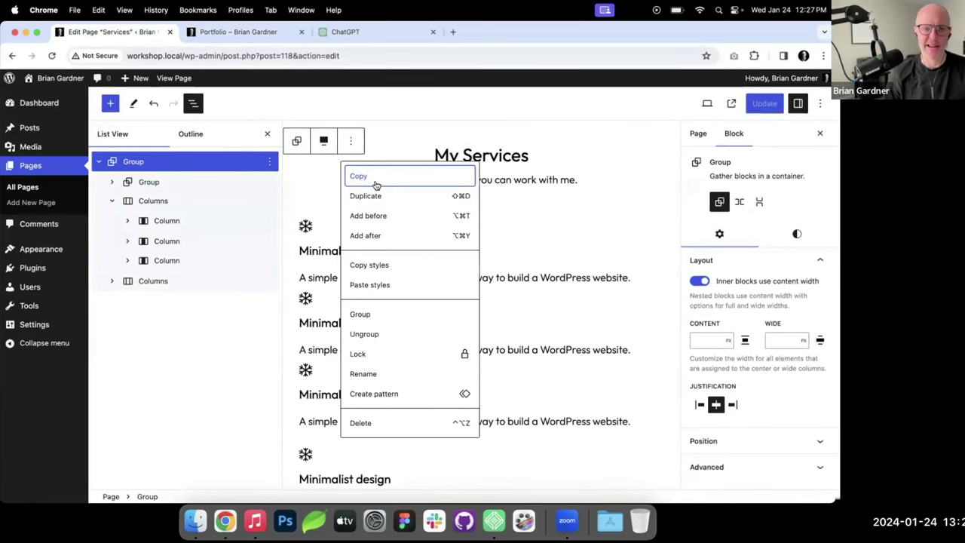
click(368, 181)
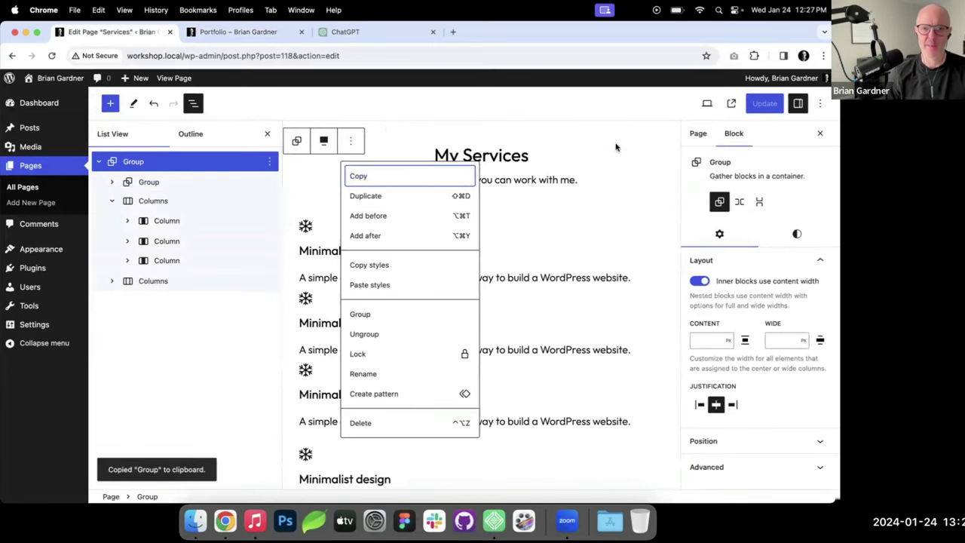
Step: Open the Portfolio page for editing and assign it the No Title template
click(34, 166)
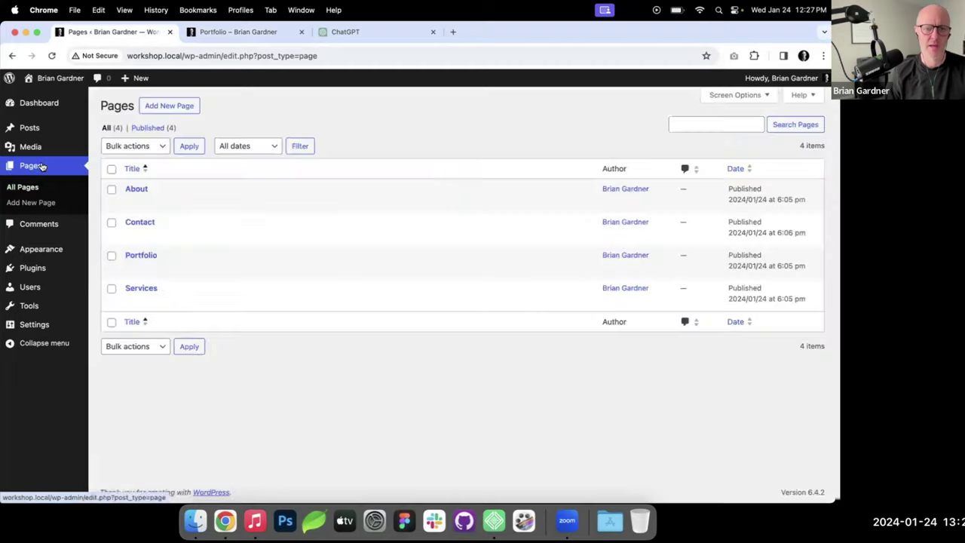
click(141, 255)
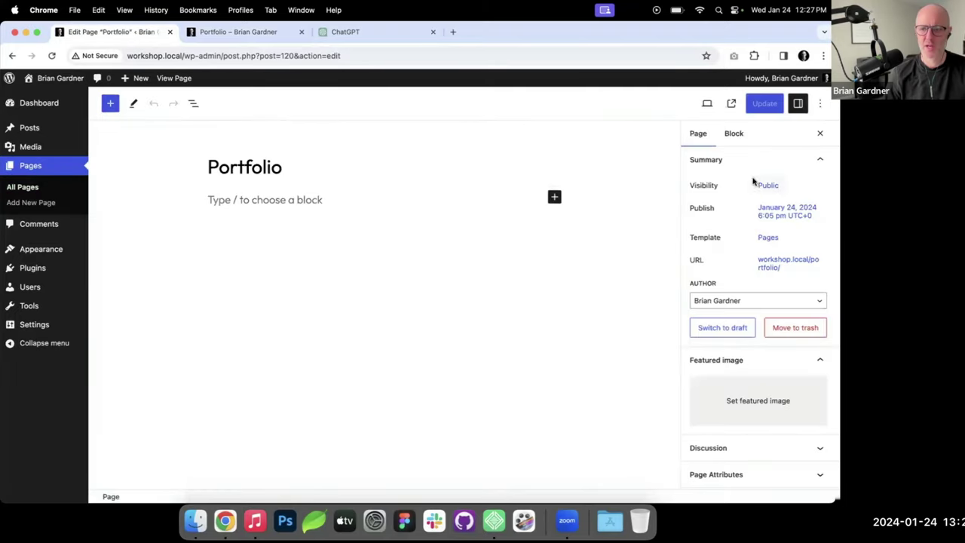
click(777, 240)
click(763, 314)
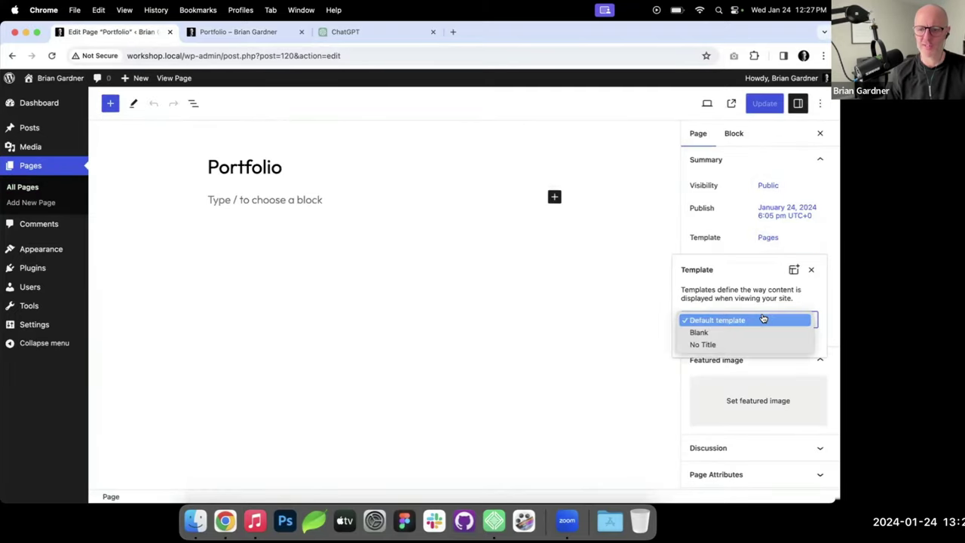
click(750, 345)
Step: Paste the copied group into the empty Portfolio page and change its main heading to "My Portfolio"
click(310, 200)
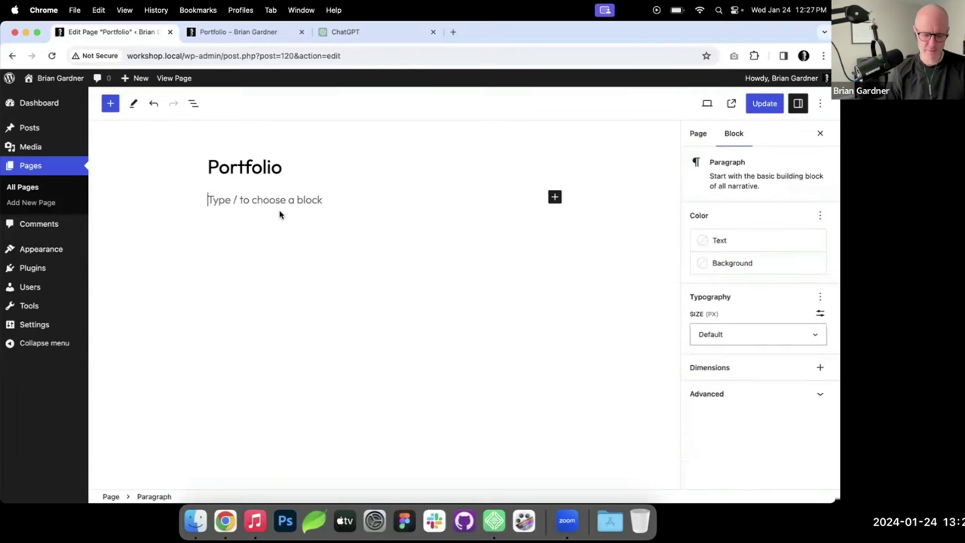
key(super+v)
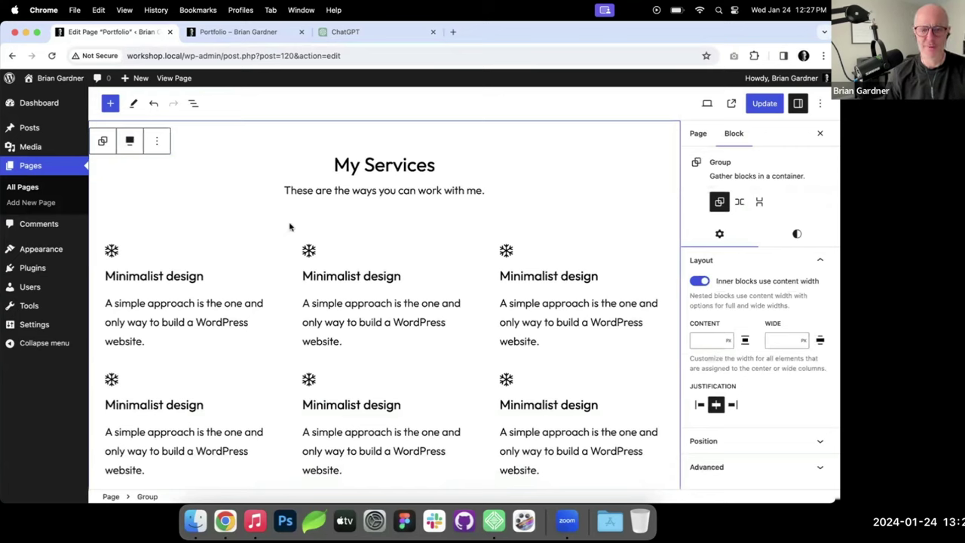
double_click(406, 166)
text(Porf)
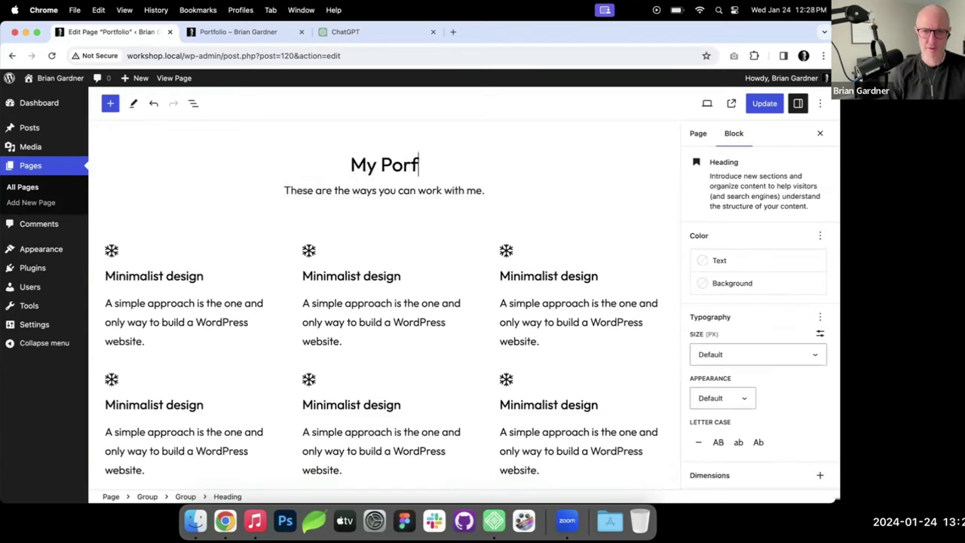
key(BackSpace)
text(tfolio)
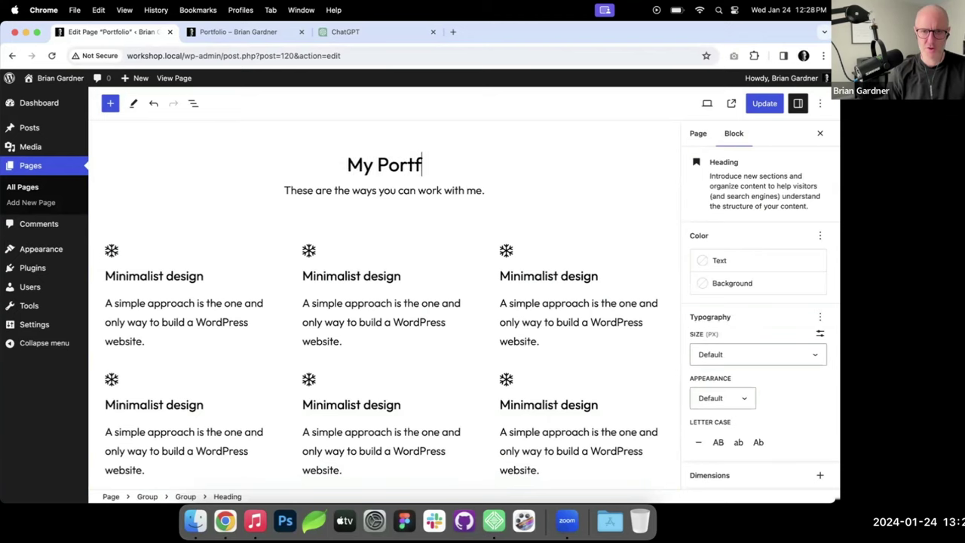
Step: Replace the intro paragraph under the heading with "These are the awesome things I have designed."
click(490, 192)
key(super+a)
text(These a)
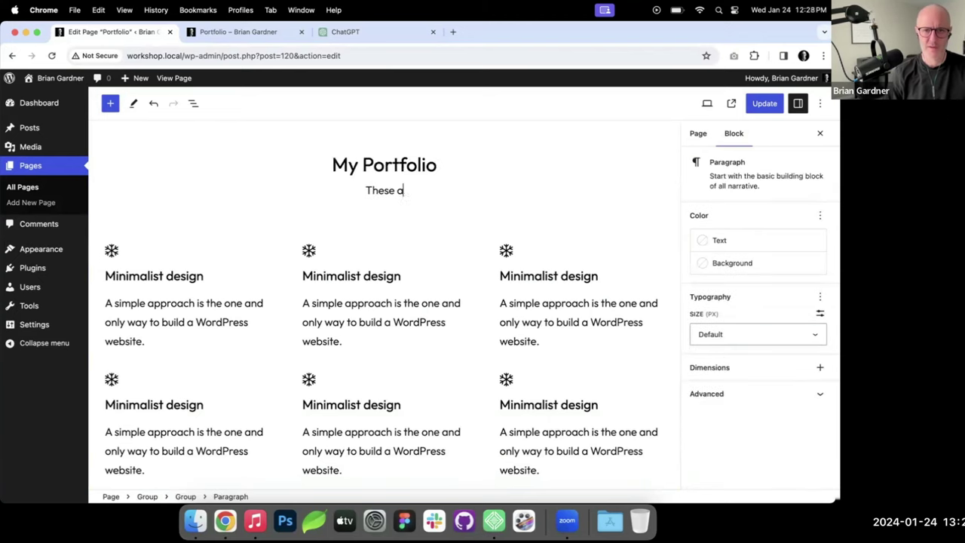
text(re the awesome thin)
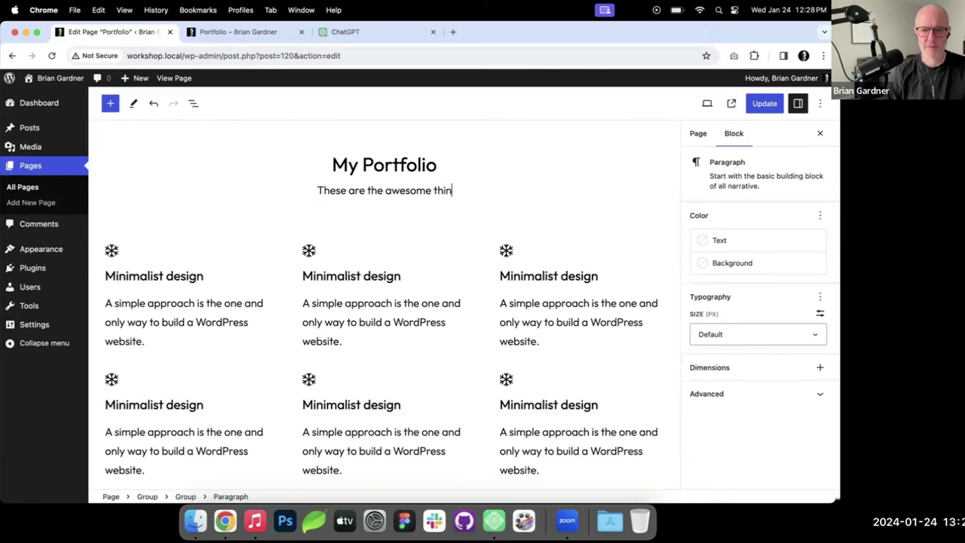
text(gs I have designed.)
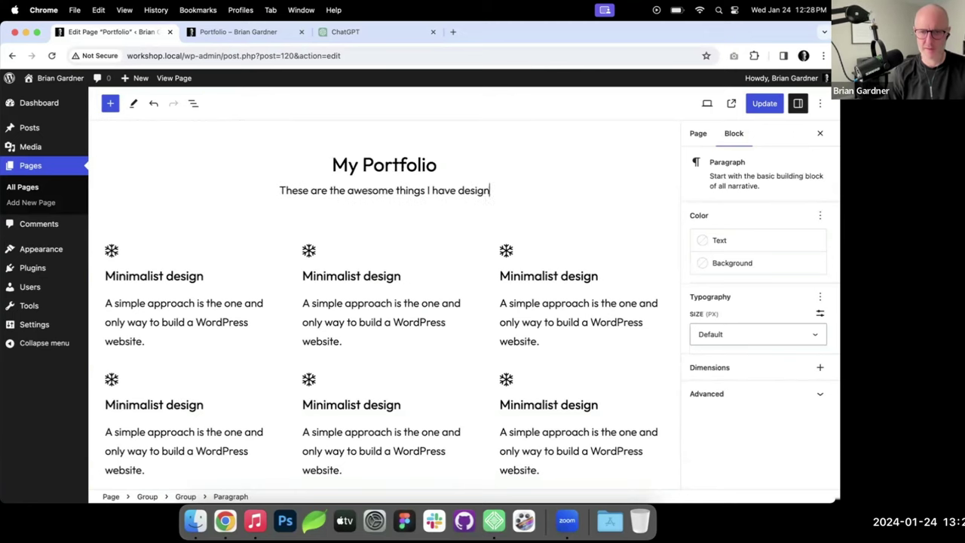
Step: Open the block list view and update the Portfolio page
click(193, 104)
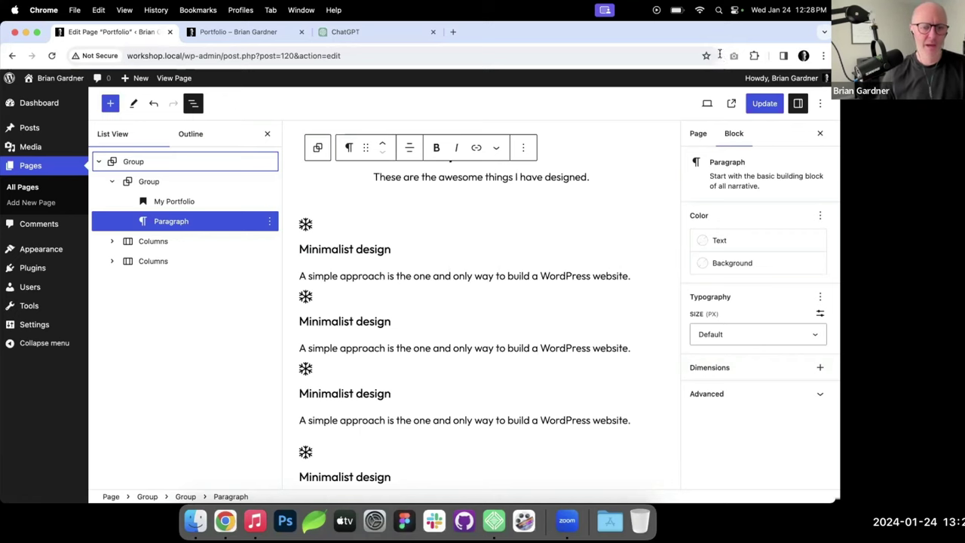
mouse_move(55, 248)
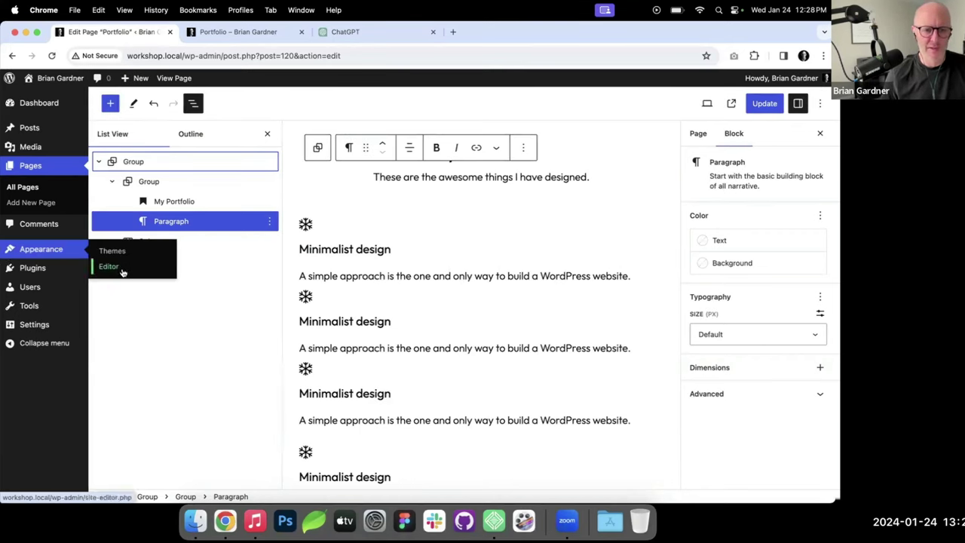
click(765, 103)
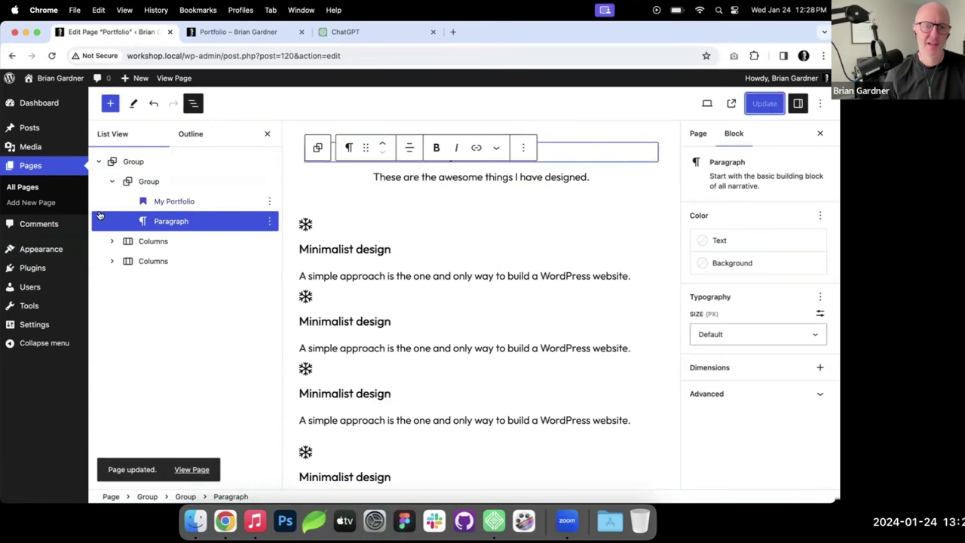
Step: Browse all patterns in the site editor and examine the Featured category for portfolio layouts
click(110, 269)
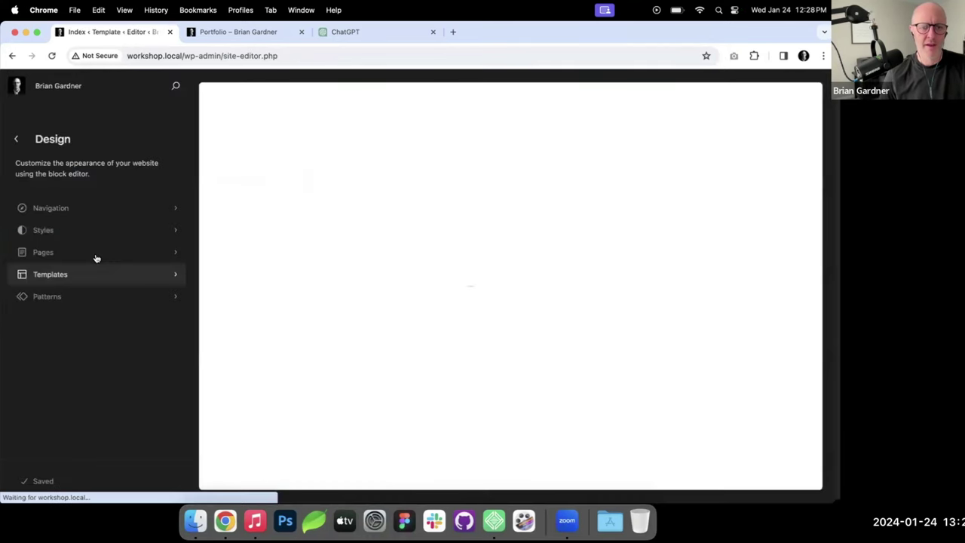
click(58, 295)
scroll(591, 211, down, 10)
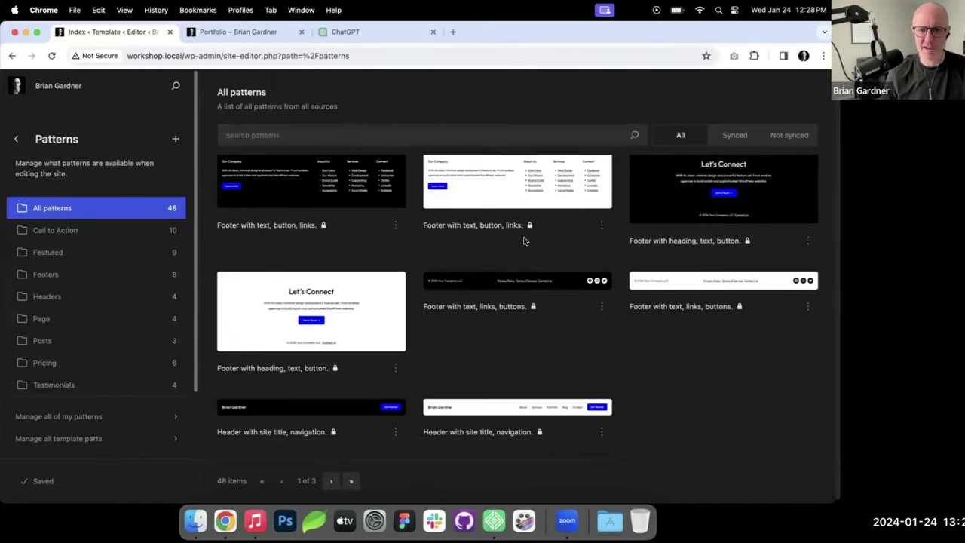
scroll(526, 241, up, 5)
click(121, 252)
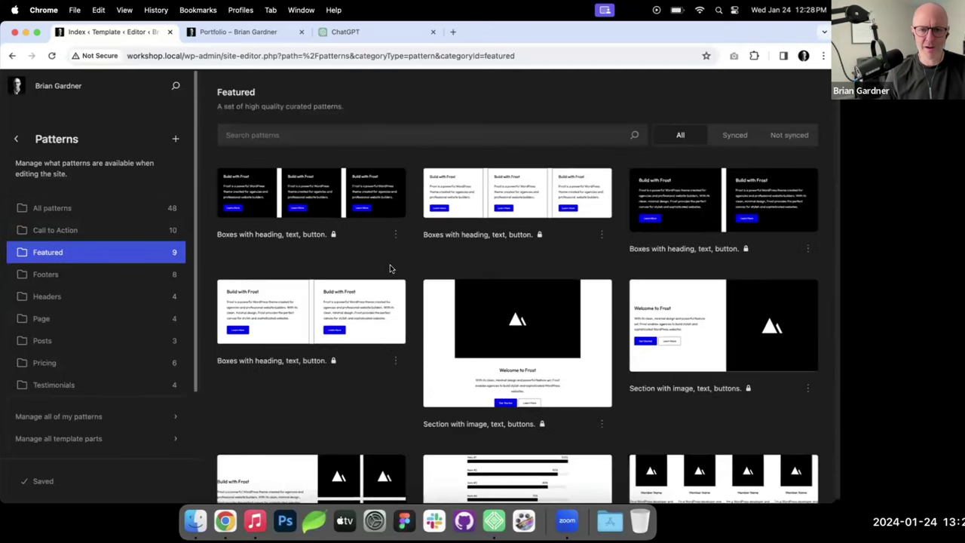
scroll(527, 218, down, 2)
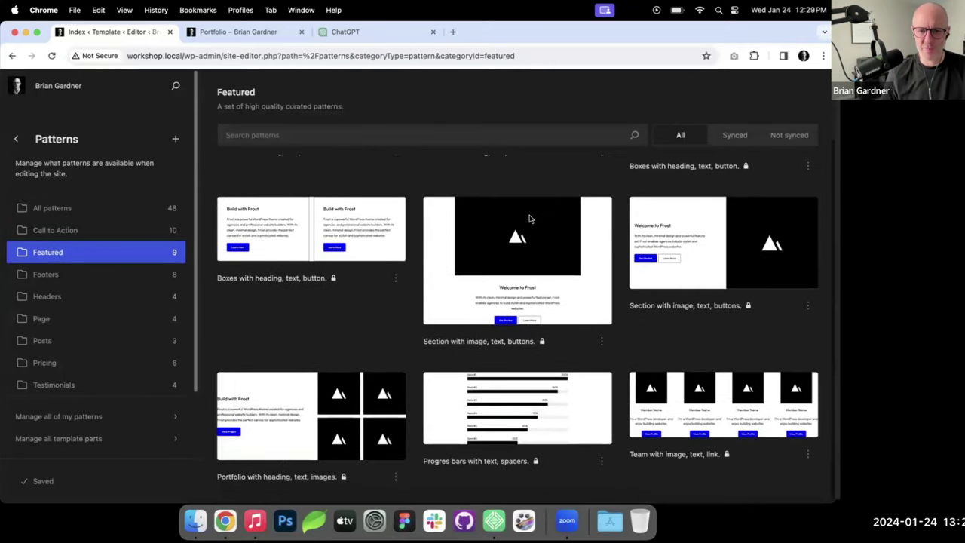
scroll(528, 218, up, 2)
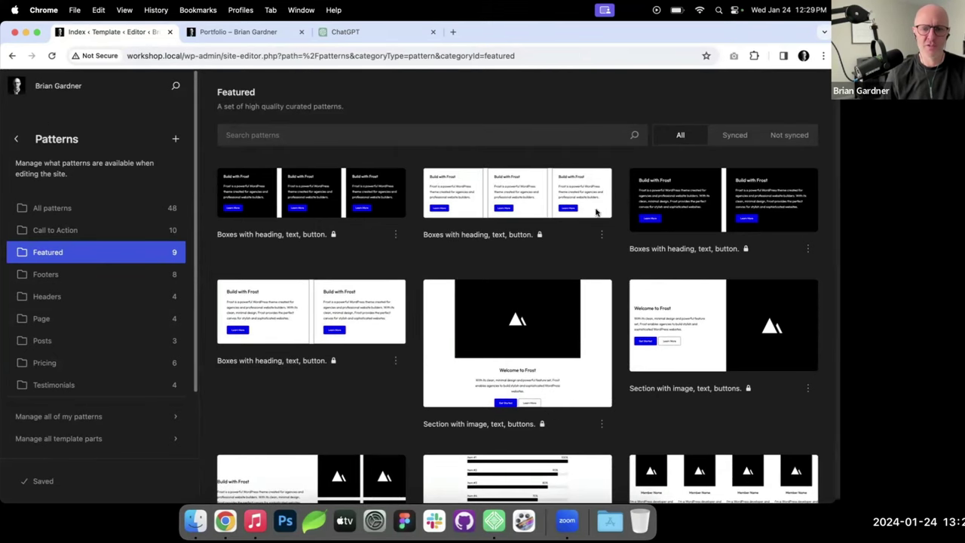
Step: Leave the site editor and reopen the Portfolio page for editing
click(17, 86)
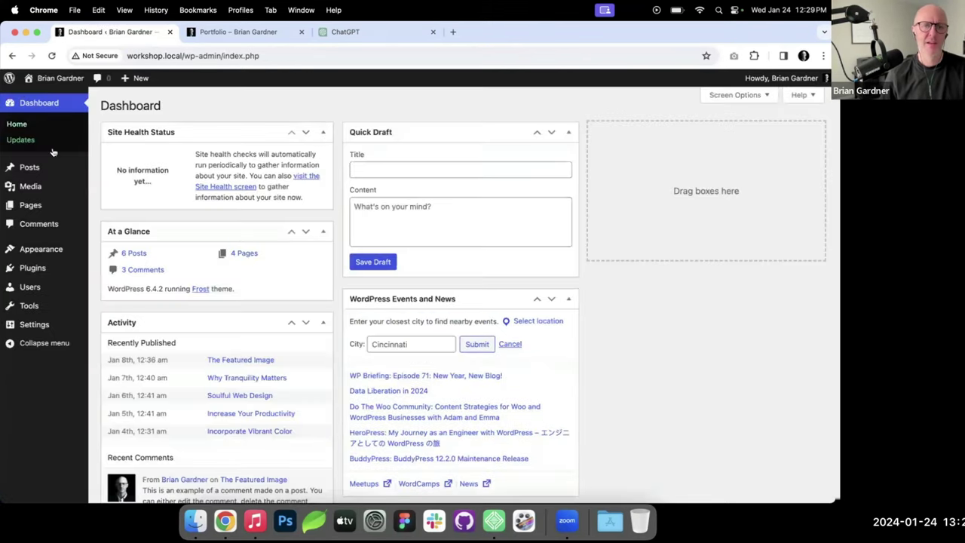
click(53, 211)
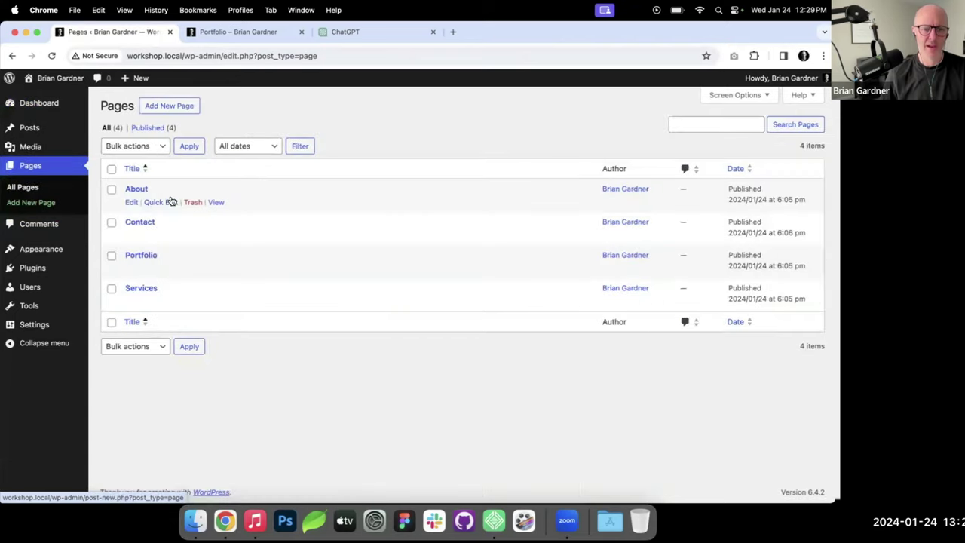
click(143, 256)
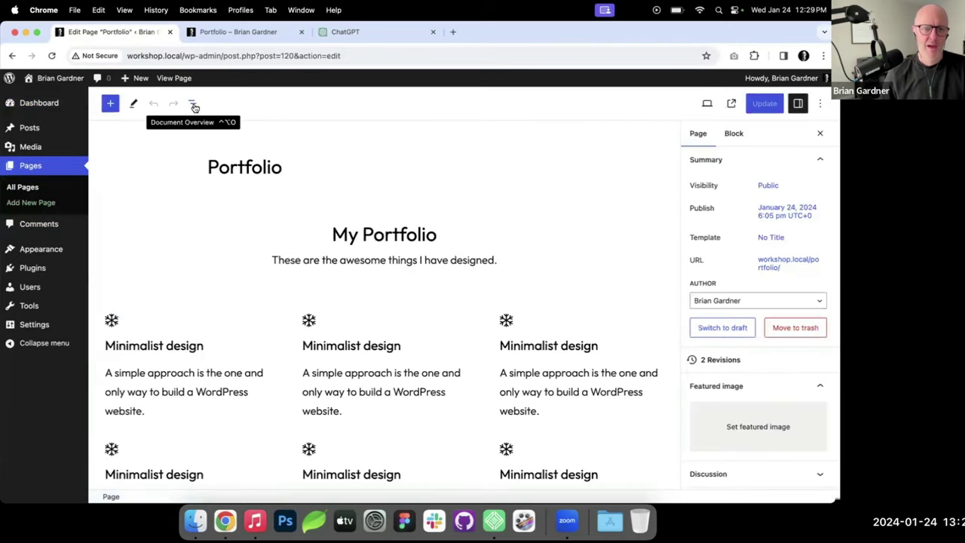
Step: Delete both Columns blocks from the outer group, keeping the nested intro group
click(194, 106)
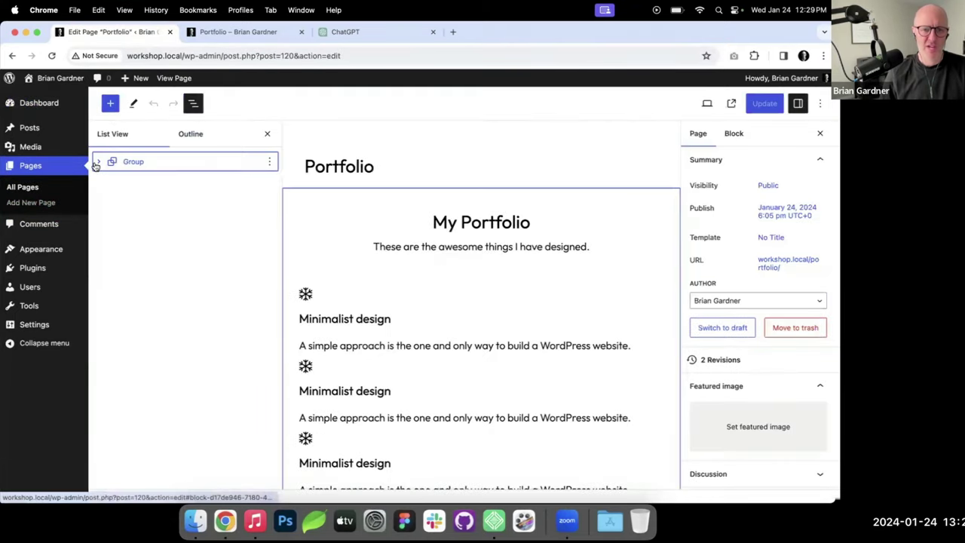
click(99, 161)
click(162, 220)
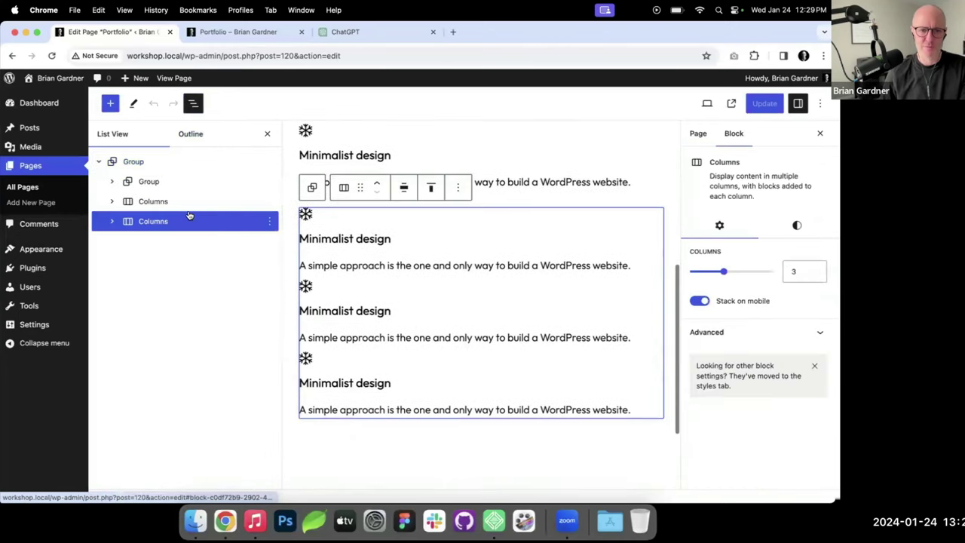
shift+click(182, 202)
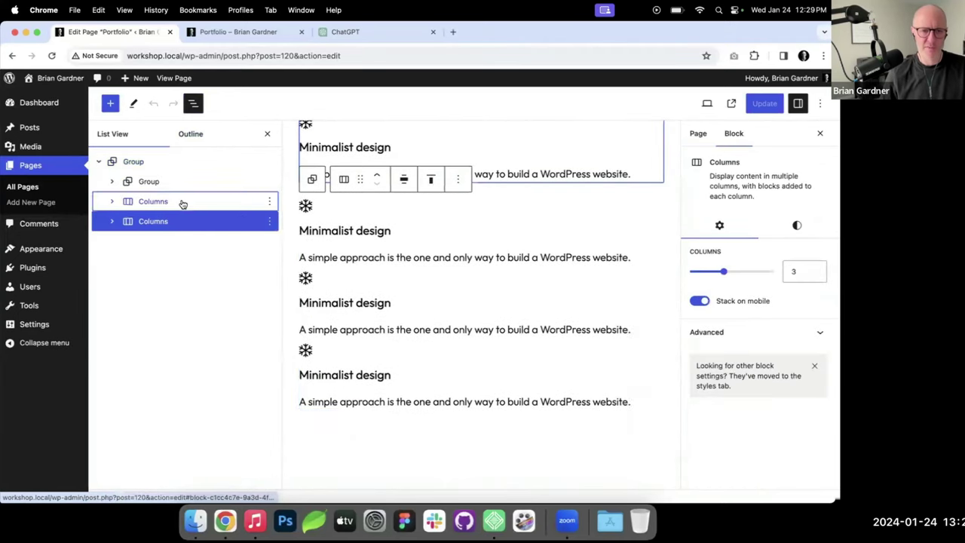
click(494, 435)
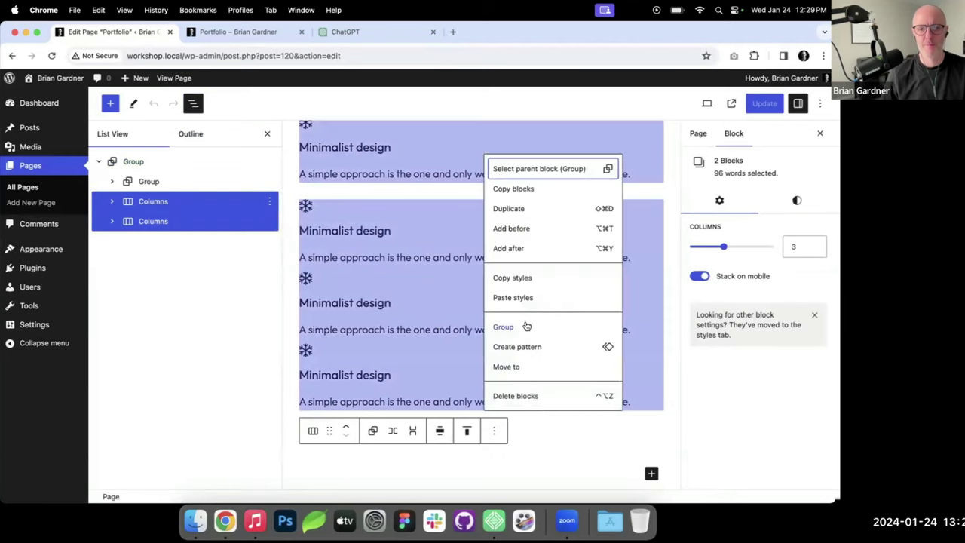
click(525, 397)
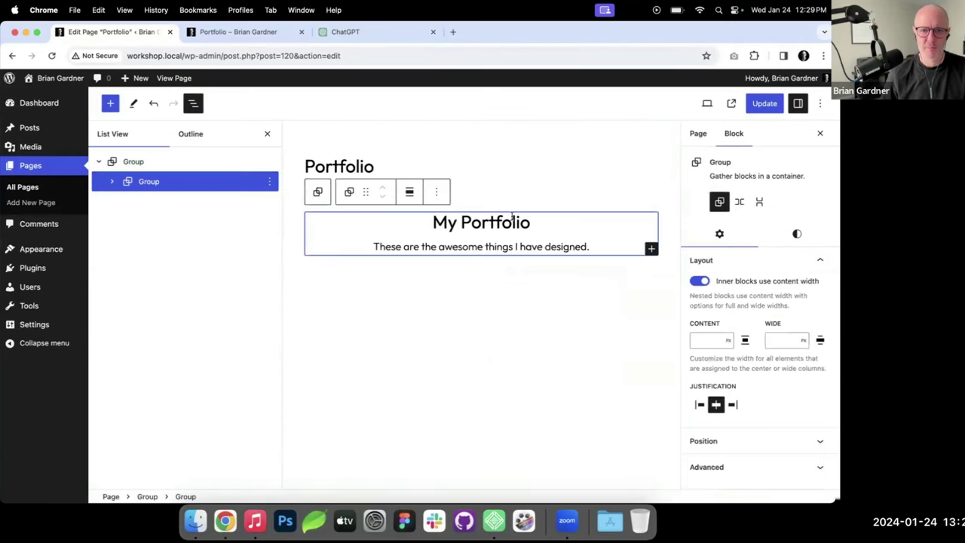
Step: Insert a Gallery block in the outer group below the intro group
click(136, 161)
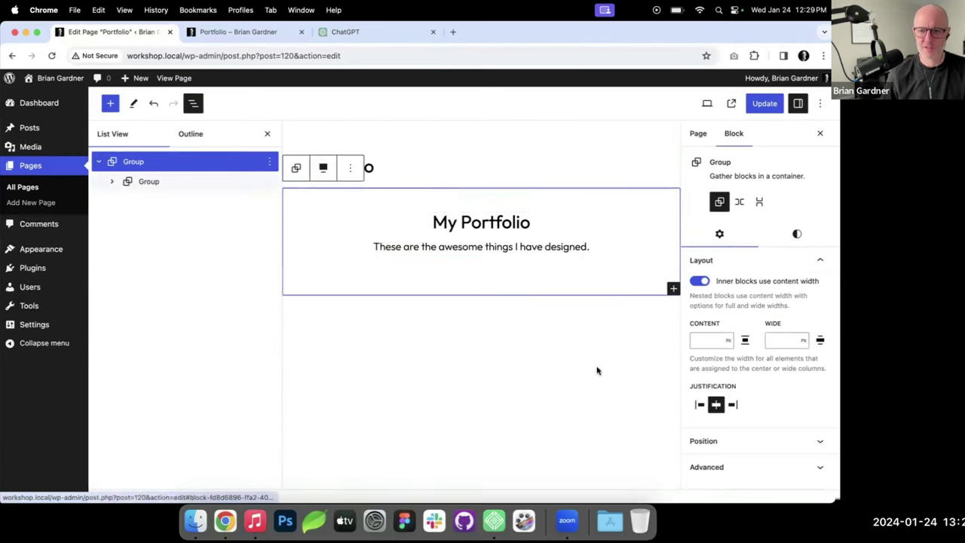
text(/g)
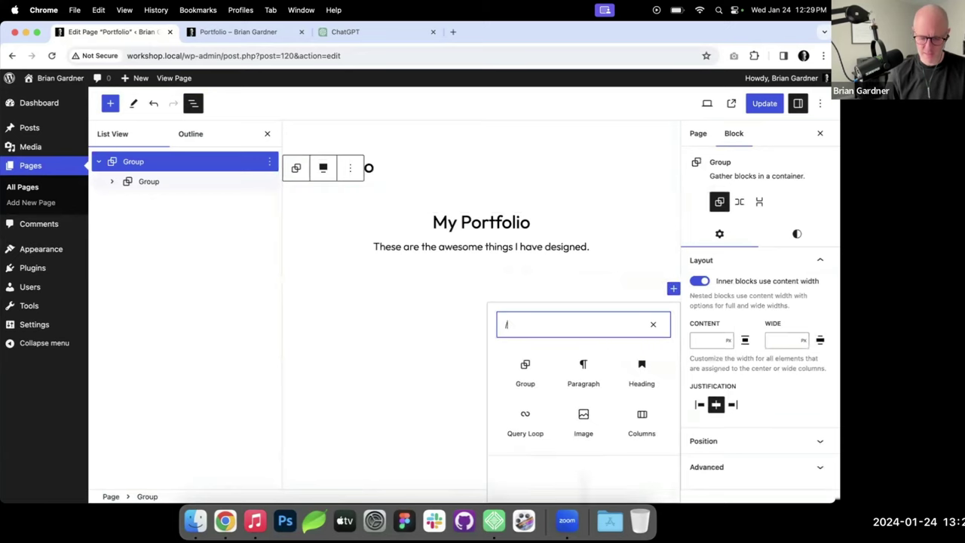
click(533, 373)
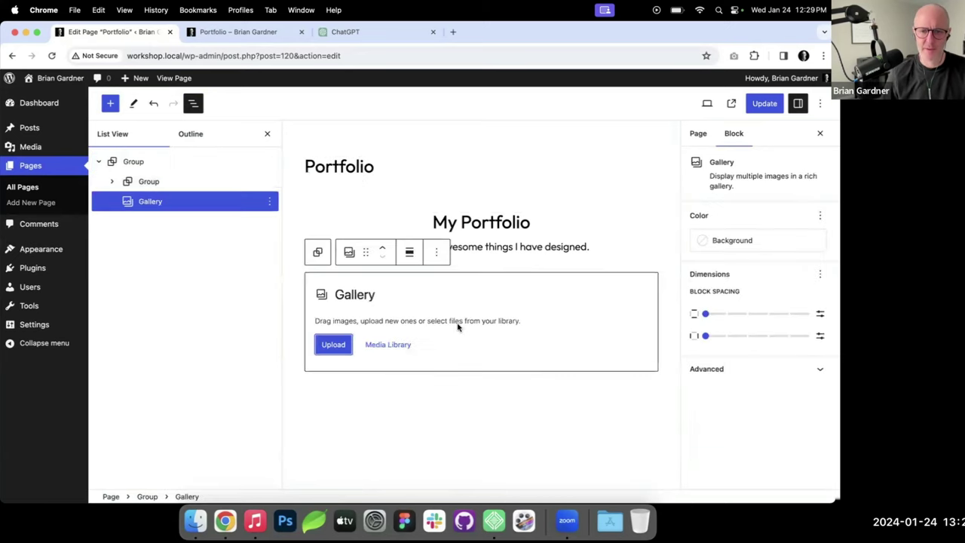
Step: Upload all the frost-style-variation images, from blue to teal, from the frost folder for the gallery
click(396, 349)
click(162, 128)
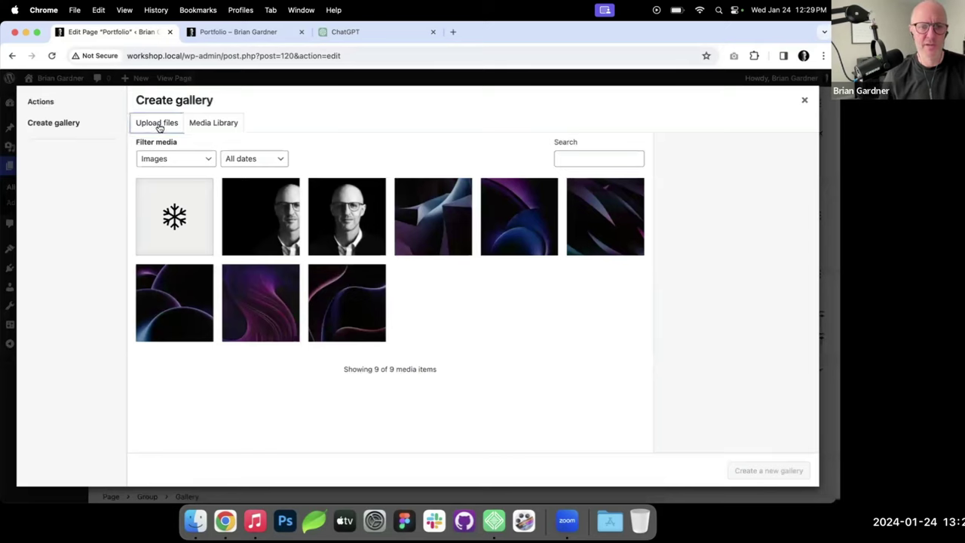
click(478, 293)
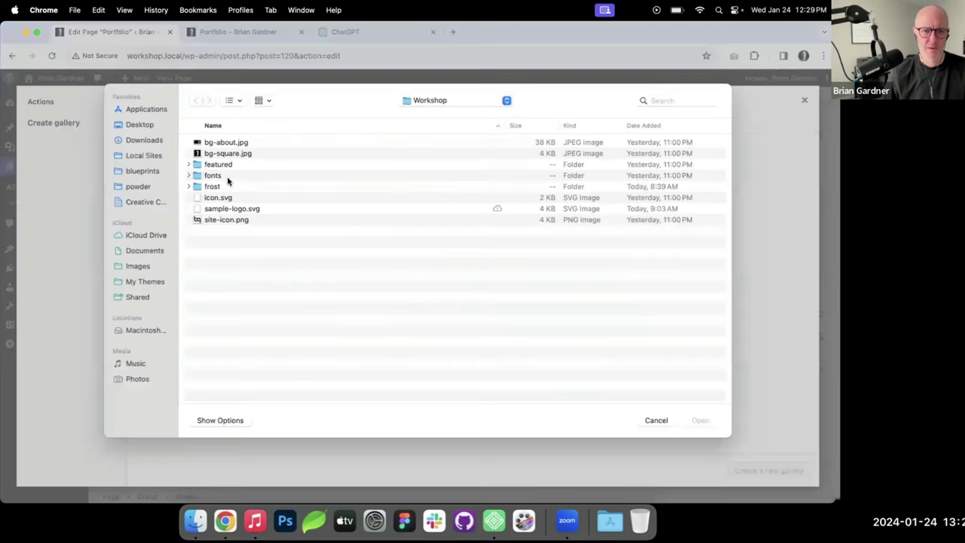
double_click(214, 189)
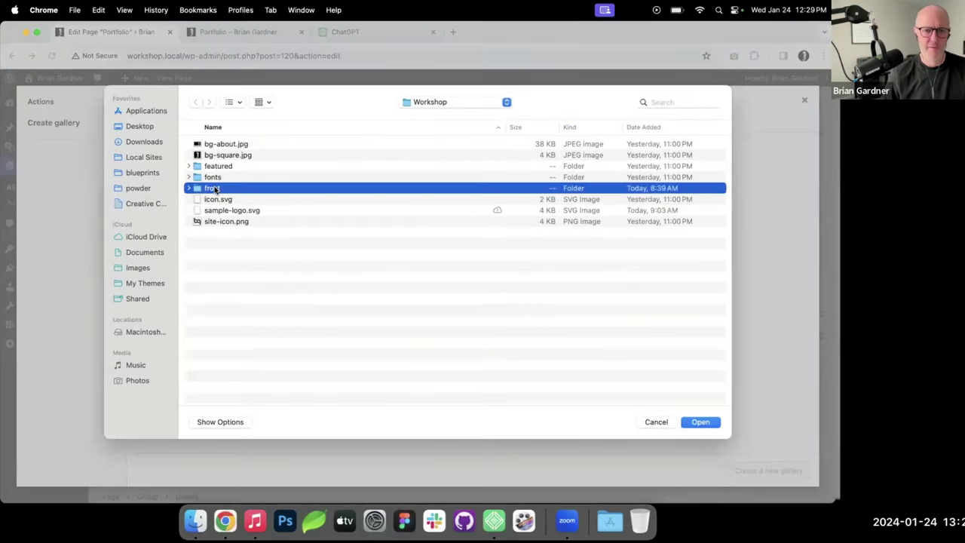
click(270, 144)
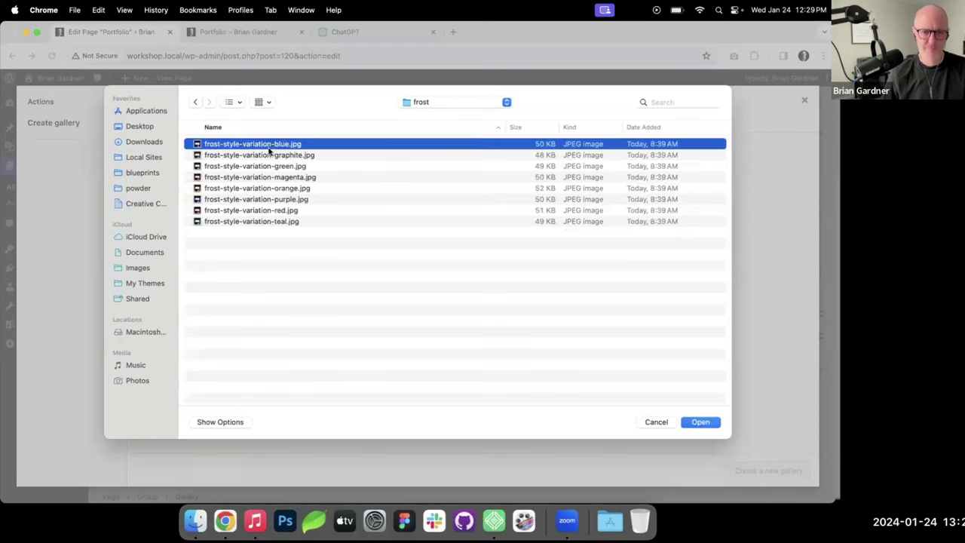
shift+click(271, 223)
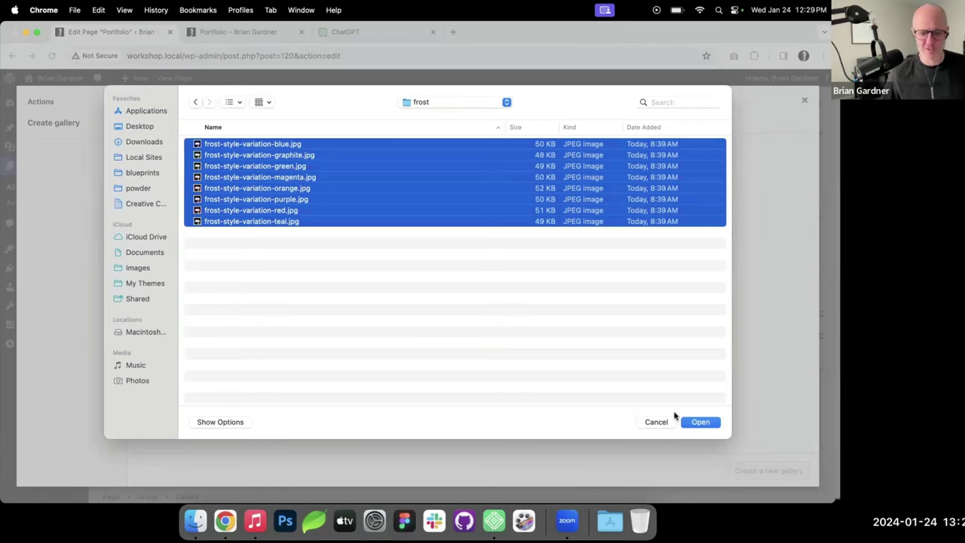
click(702, 423)
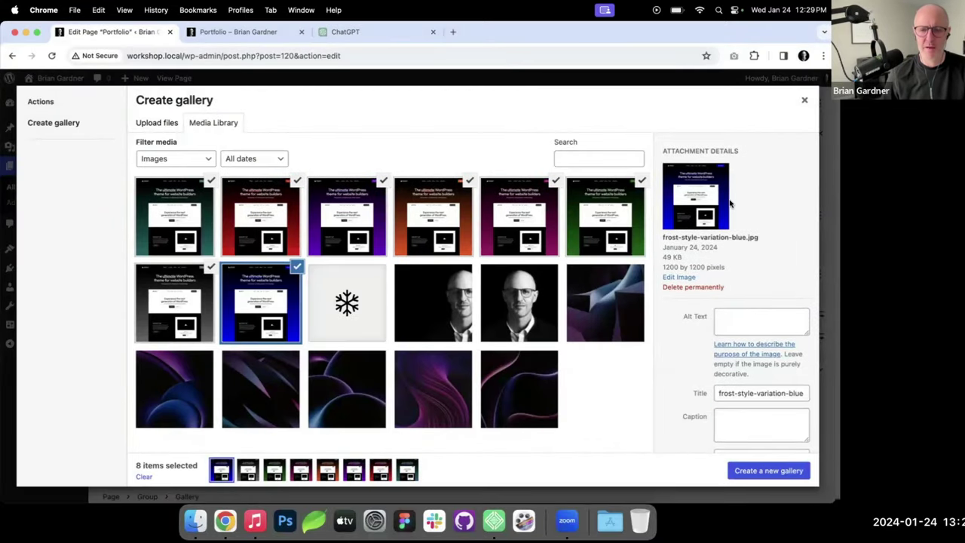
Step: Create a new gallery from the uploaded frost-style-variation images and insert it into the page
scroll(650, 226, down, 1)
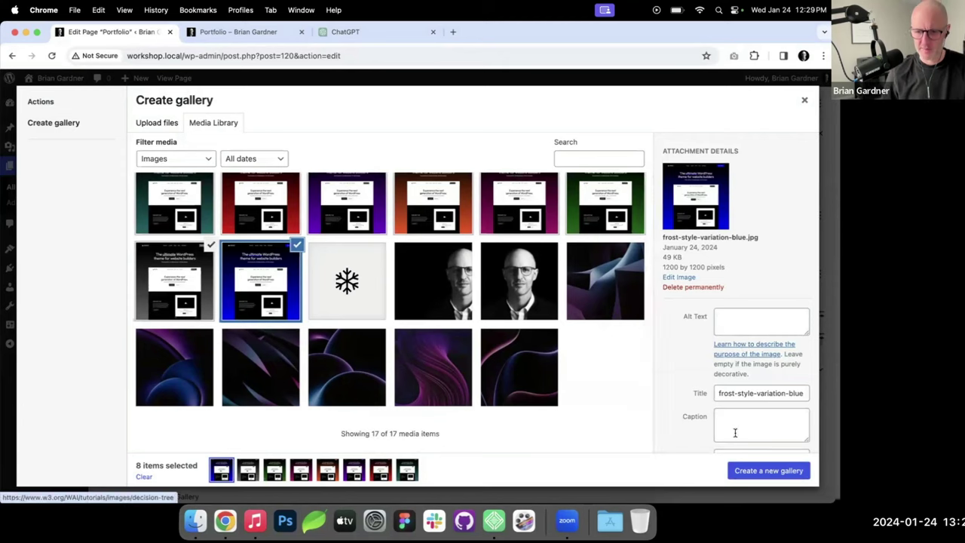
click(769, 472)
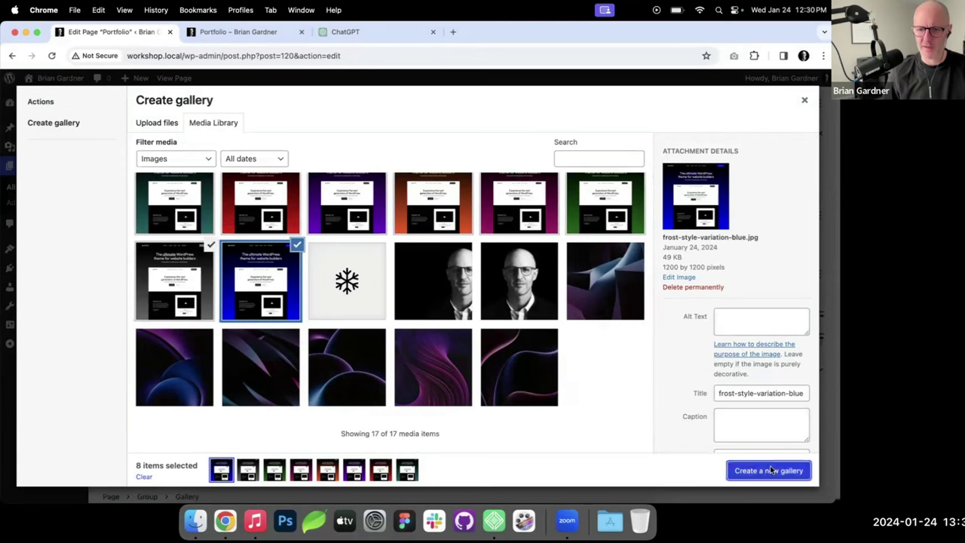
click(779, 473)
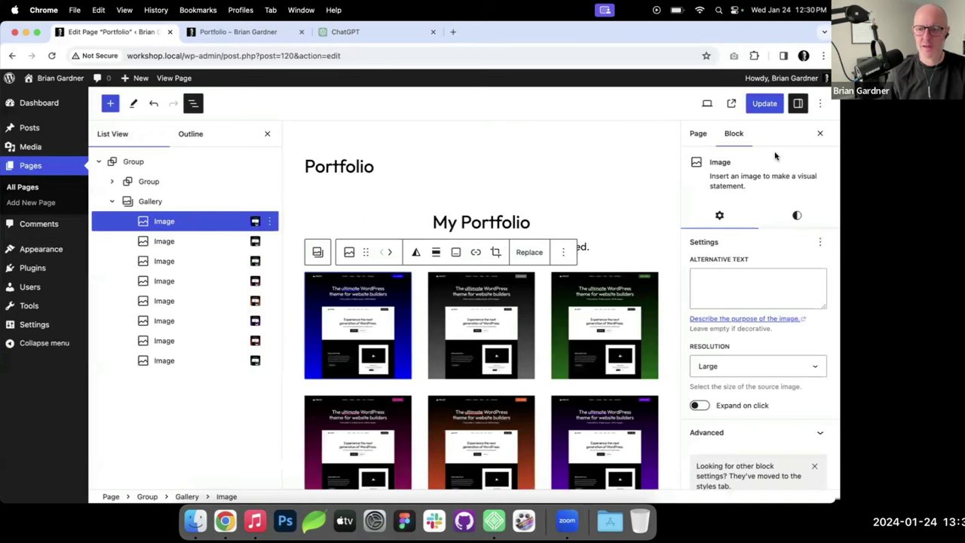
Step: Set the resolution of the first gallery image to Full Size and update the page
click(799, 357)
click(795, 379)
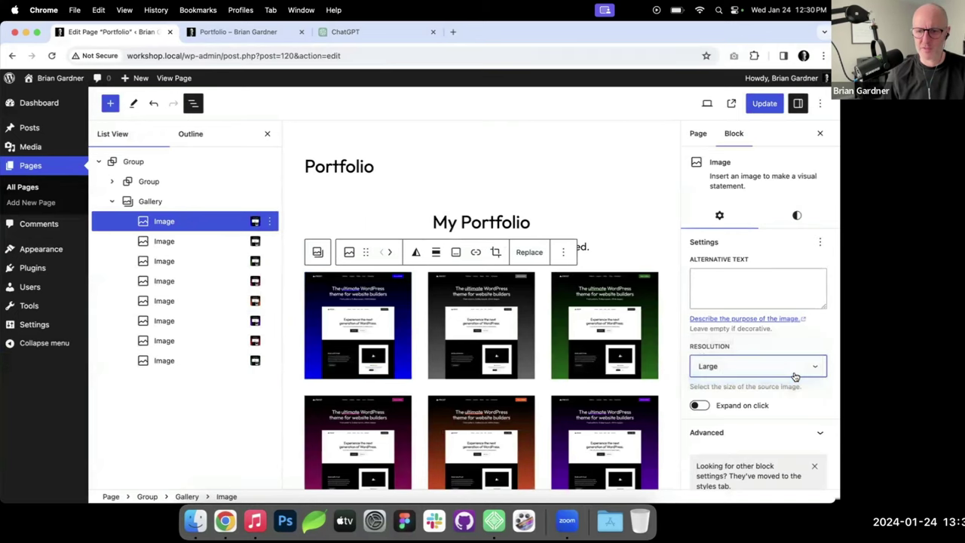
click(756, 107)
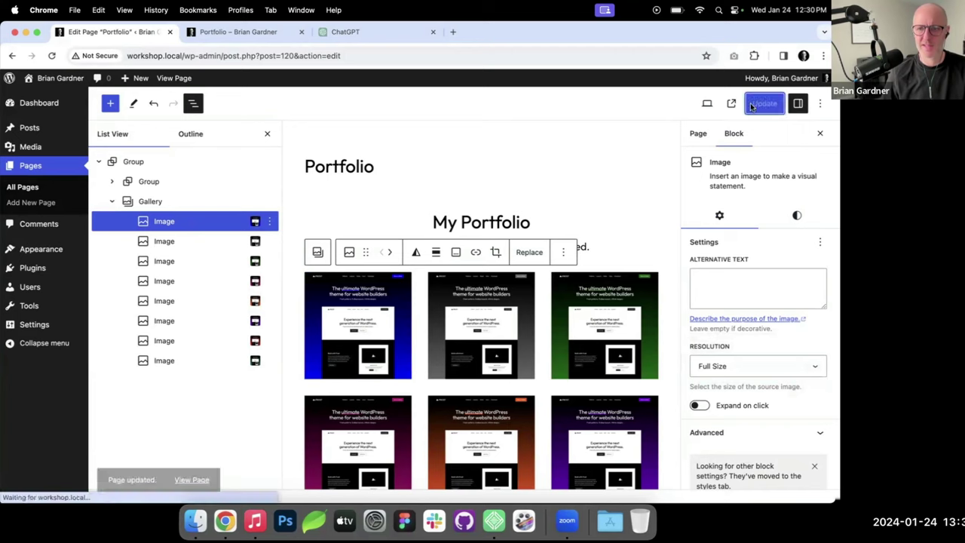
Step: Reload the live Portfolio page and examine the gallery layout
click(254, 33)
key(super+r)
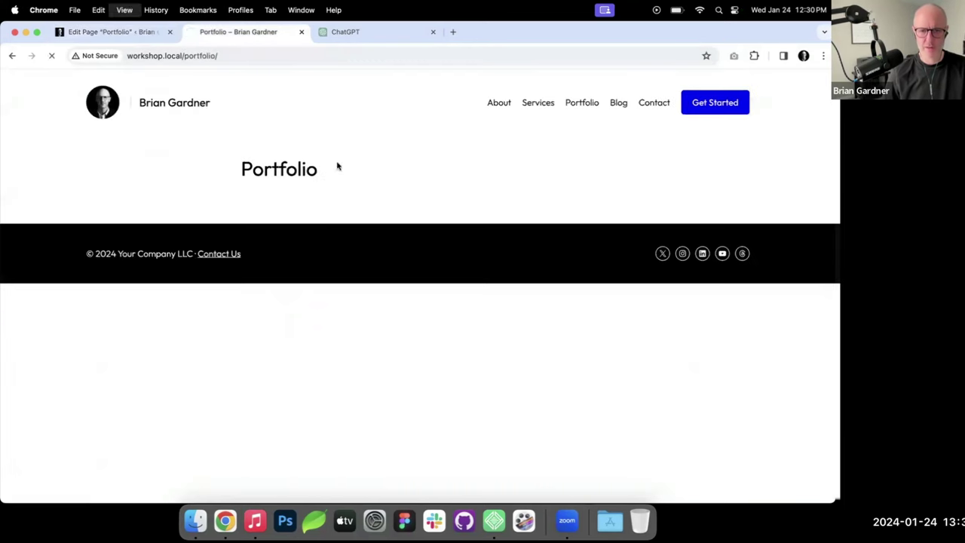
scroll(370, 200, down, 2)
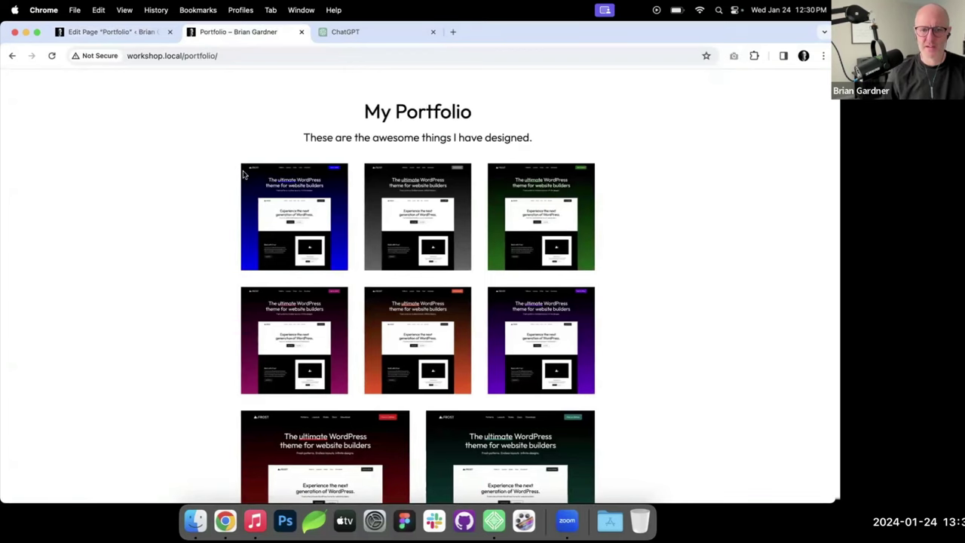
Step: Return to the Portfolio page editor and set the Gallery block's alignment to Wide width
click(125, 34)
click(166, 202)
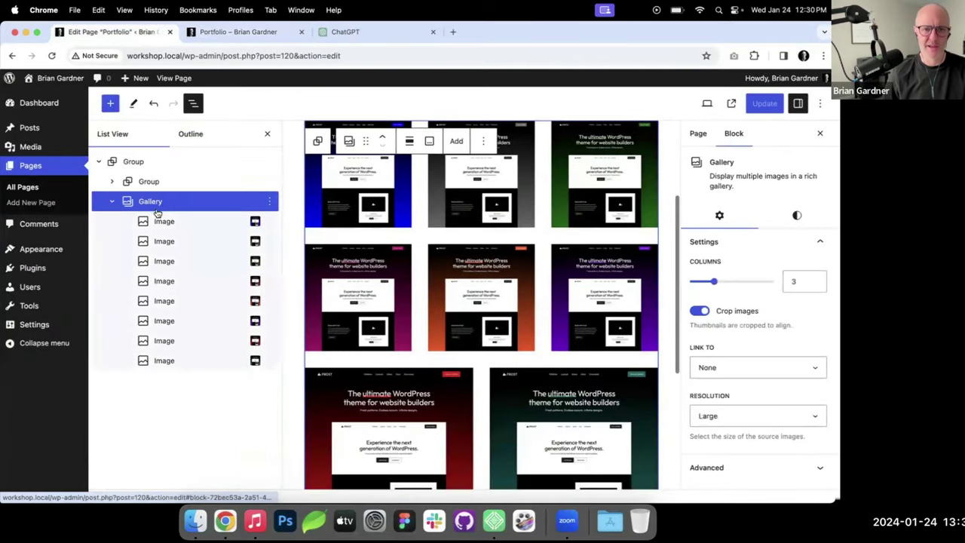
click(411, 142)
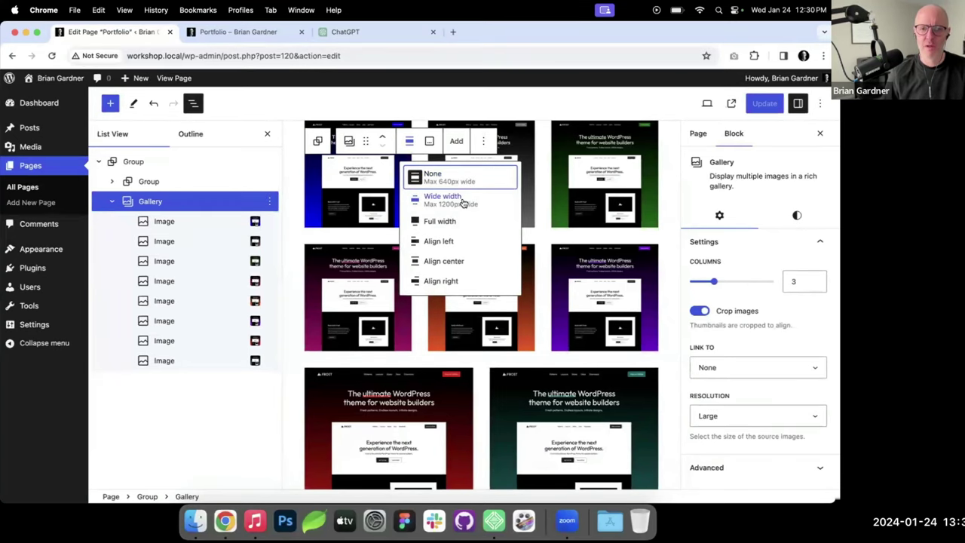
click(463, 202)
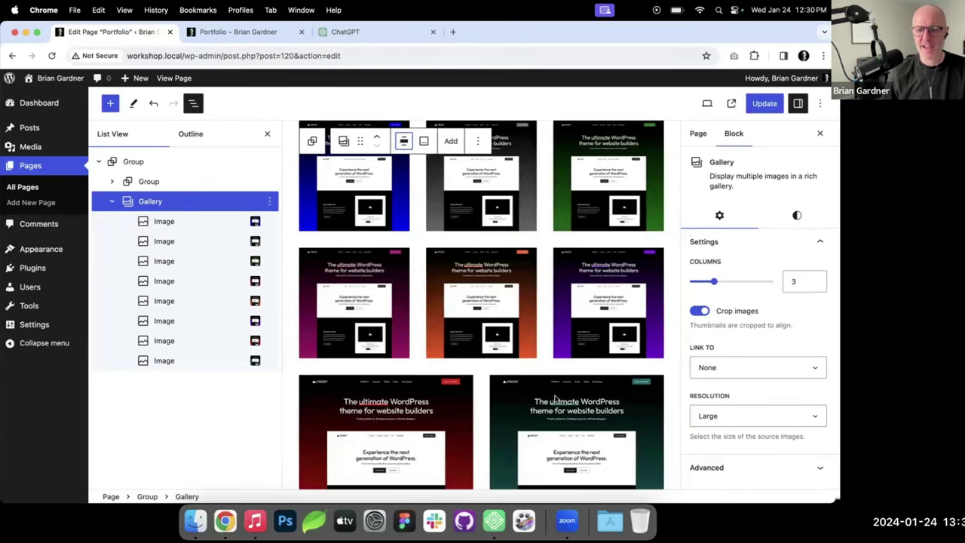
Step: Set the Gallery block to 4 columns and update the page
click(813, 279)
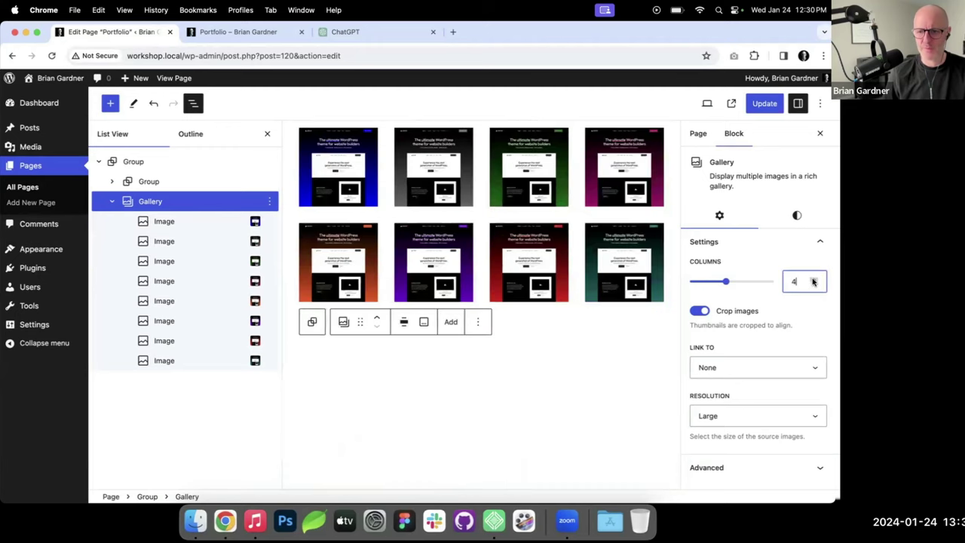
scroll(593, 199, up, 2)
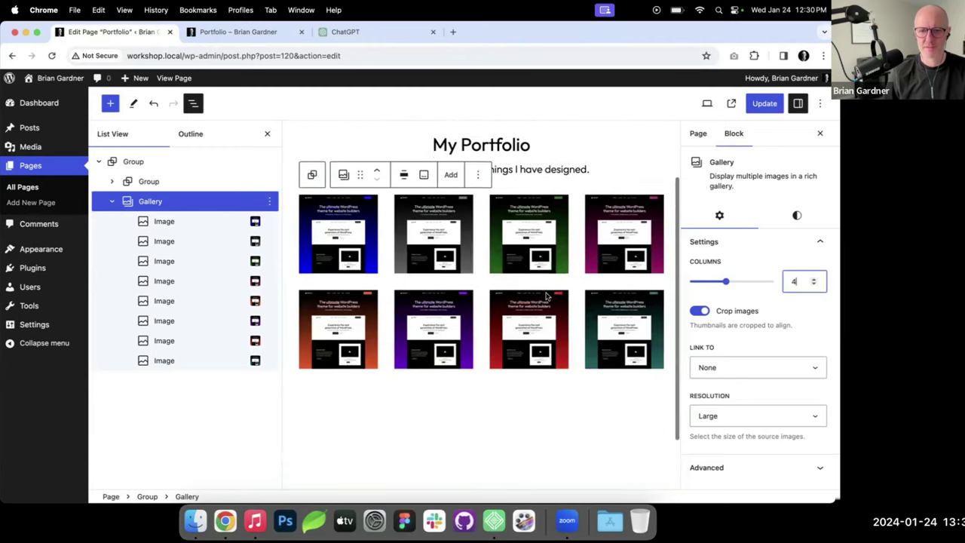
click(764, 103)
Step: Reload the live Portfolio page and examine the wide gallery's column layout and its alignment with the header
click(274, 33)
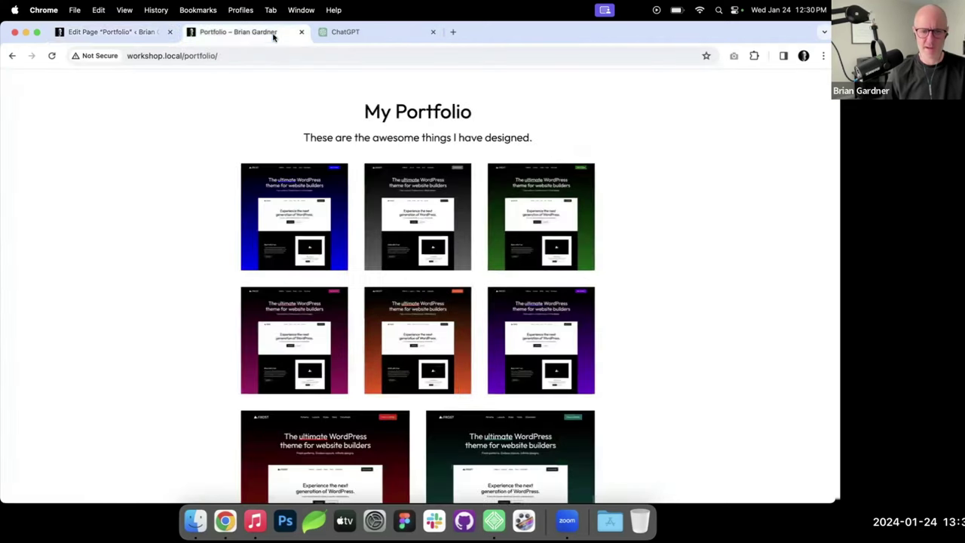
key(super+r)
scroll(73, 217, up, 2)
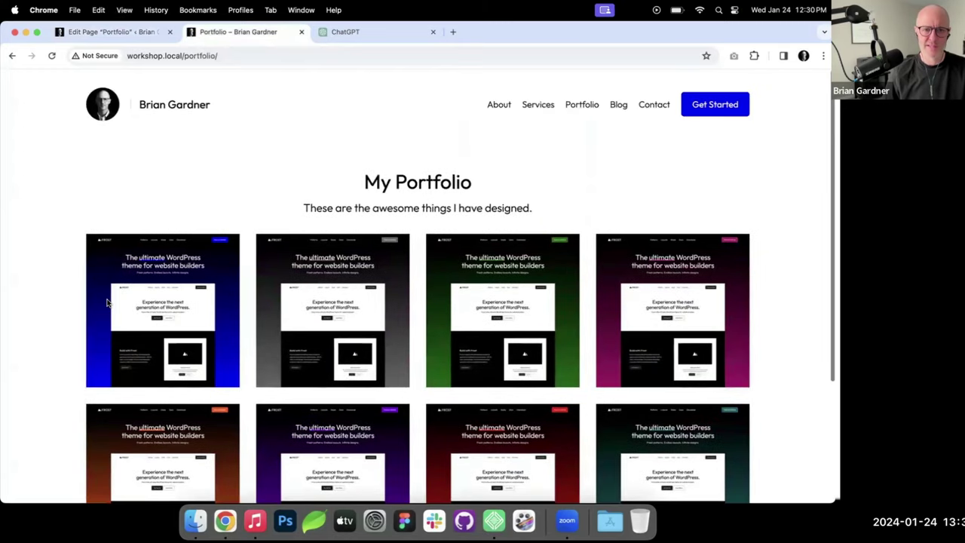
scroll(89, 241, down, 1)
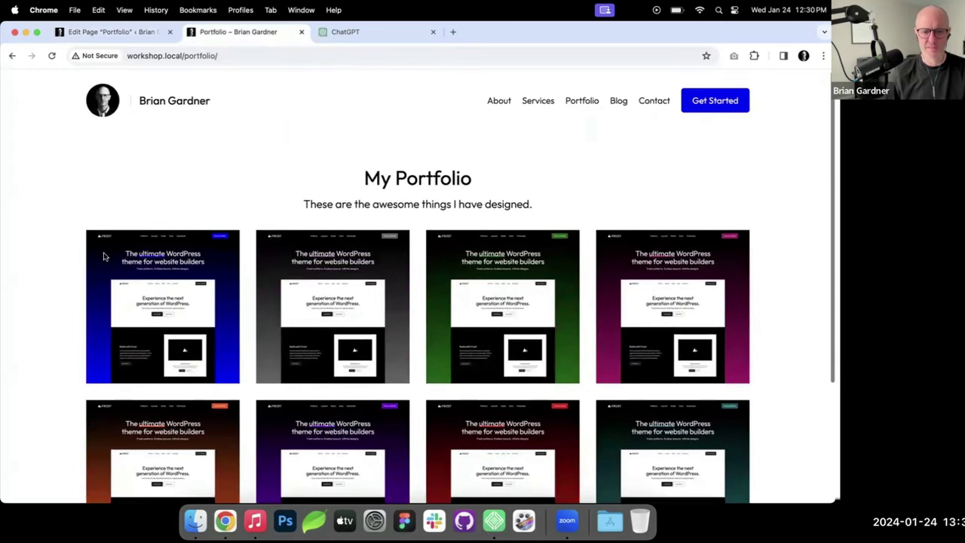
scroll(735, 254, up, 1)
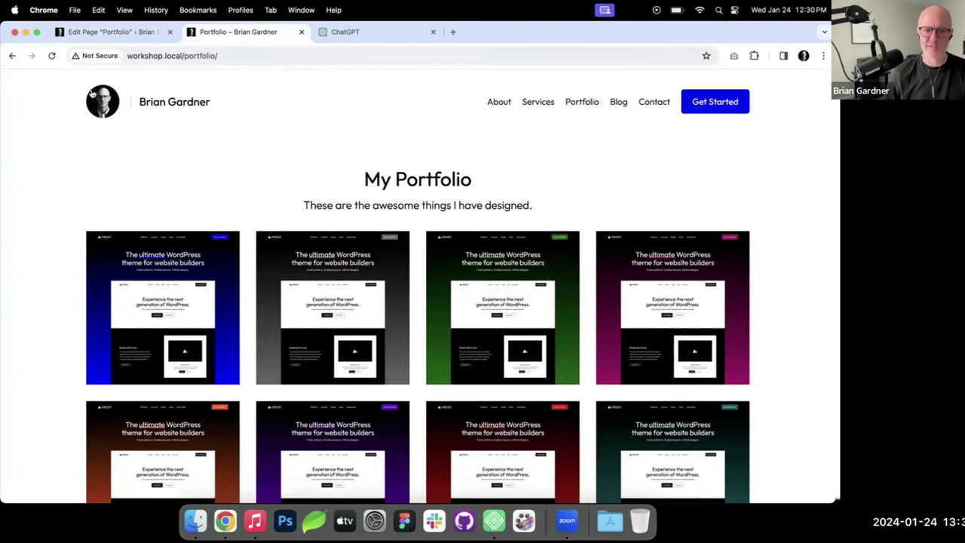
scroll(98, 306, down, 5)
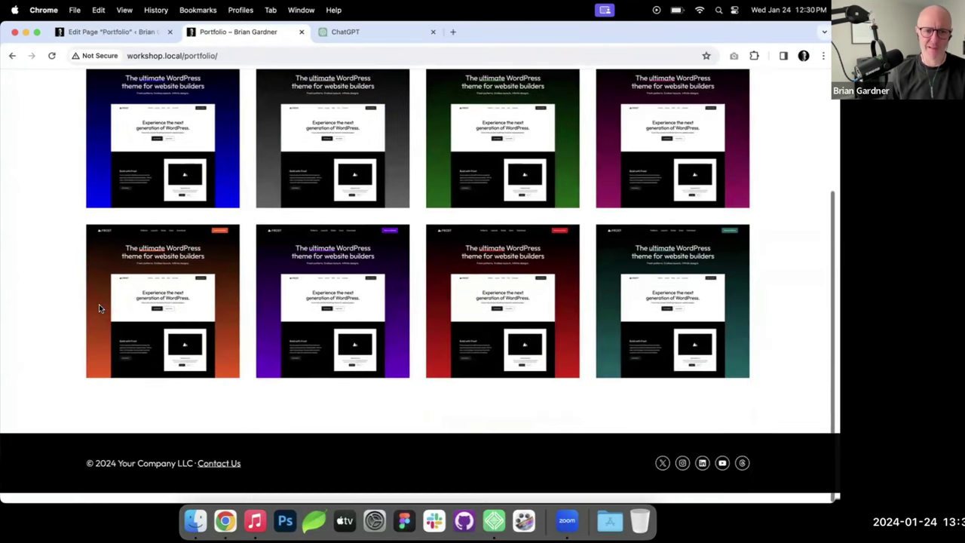
scroll(99, 303, up, 5)
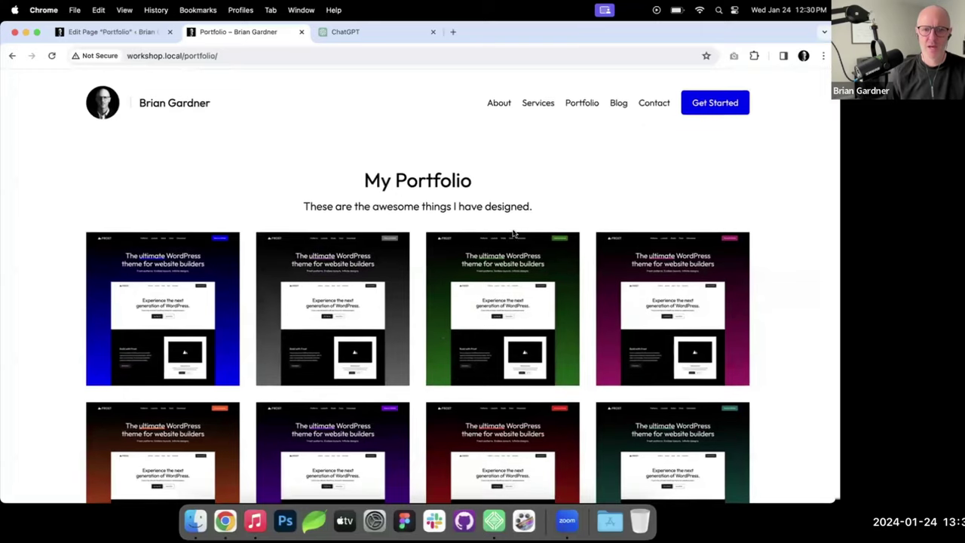
Step: In the Portfolio page editor, add a top-only margin of Medium to the Gallery block and update the page
click(145, 33)
click(797, 216)
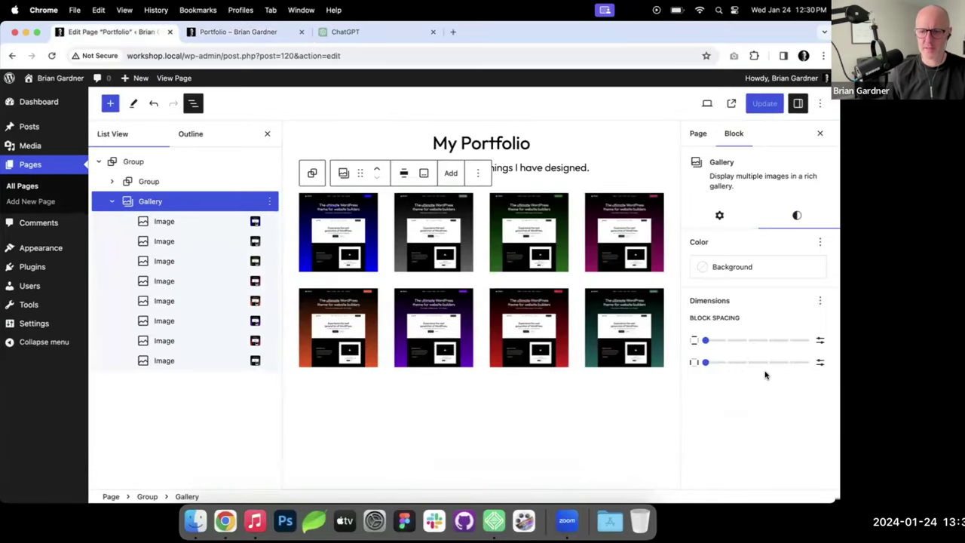
click(821, 300)
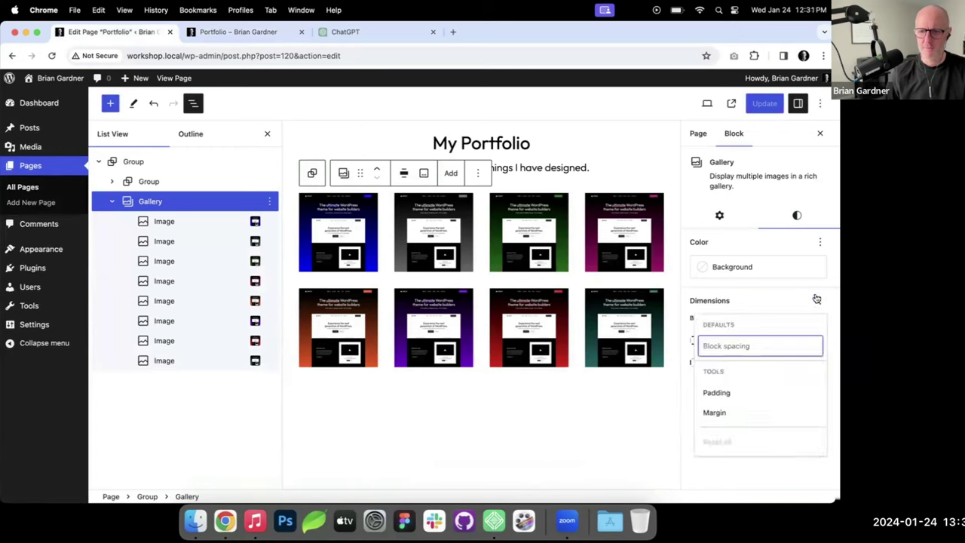
click(722, 412)
click(757, 312)
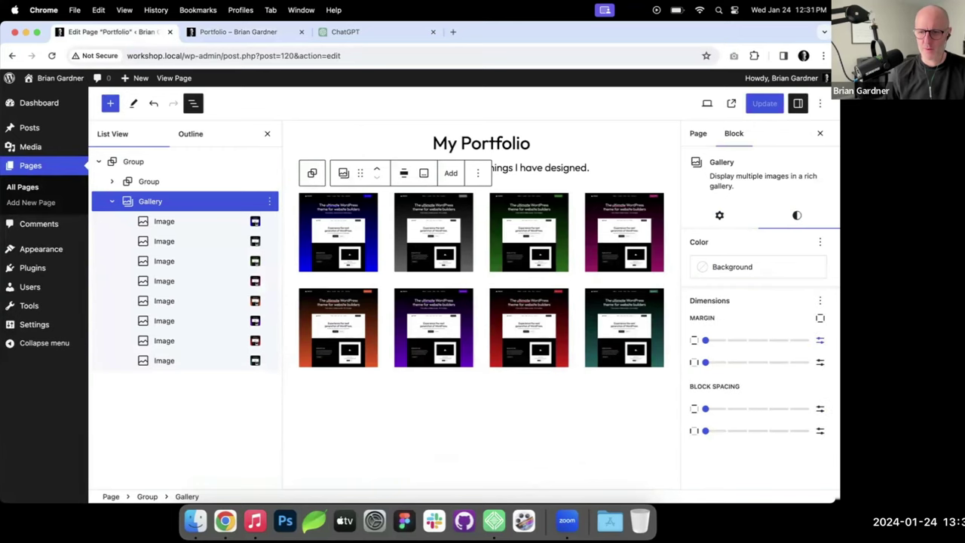
click(820, 317)
click(723, 367)
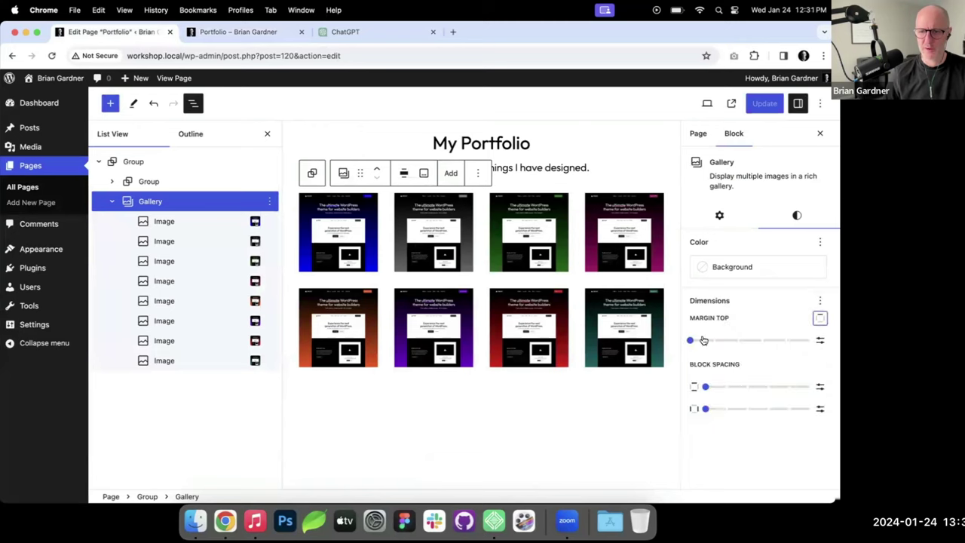
drag(695, 341, 752, 345)
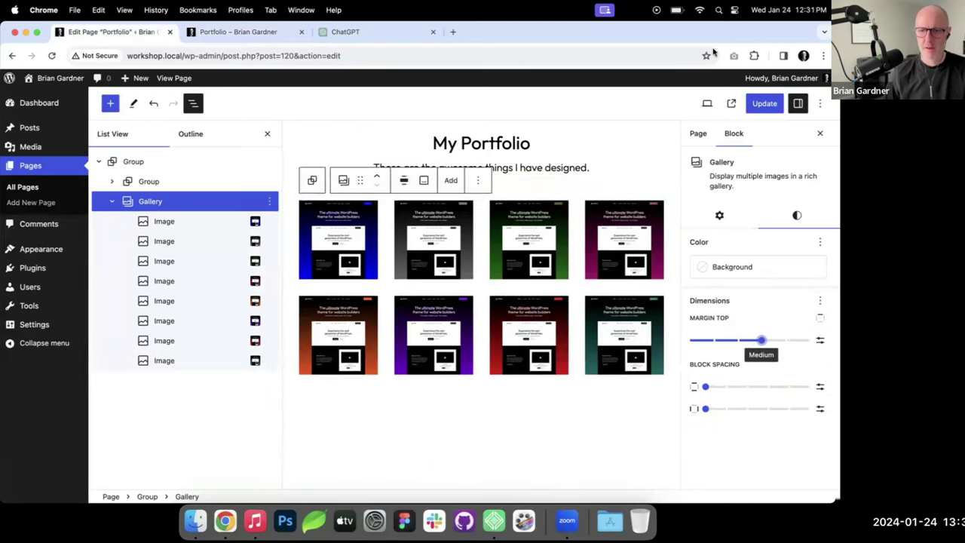
key(super+s)
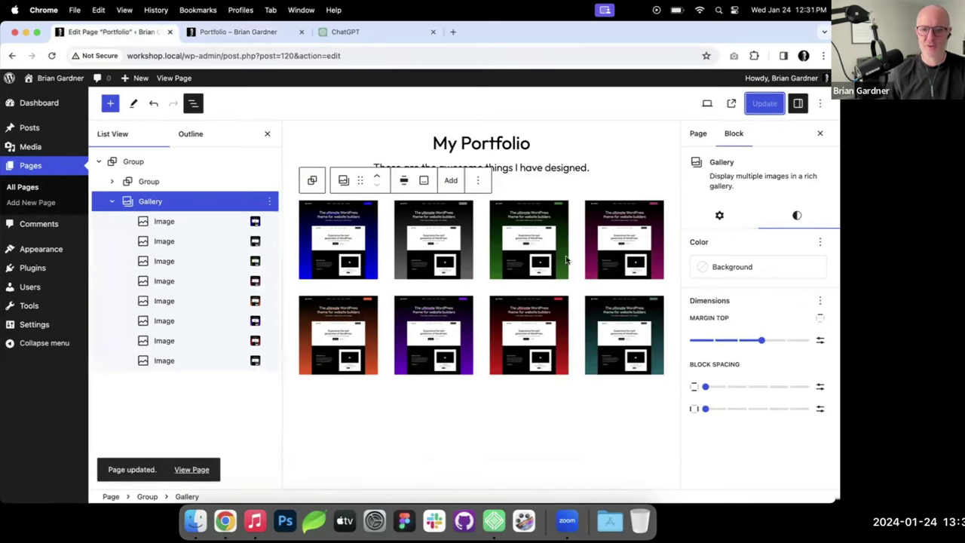
Step: Set the resolution of the images in the gallery's first row to Full Size
click(620, 241)
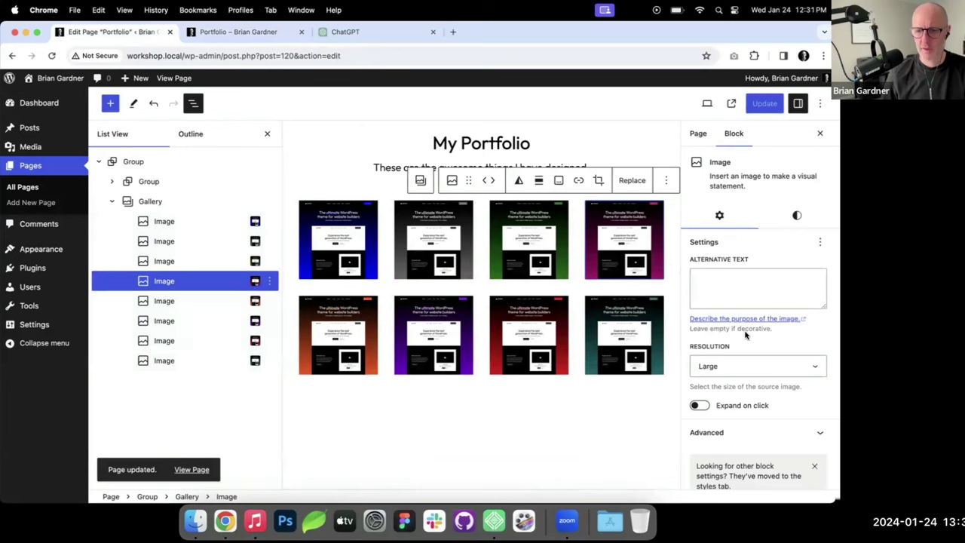
click(761, 367)
click(754, 379)
click(539, 250)
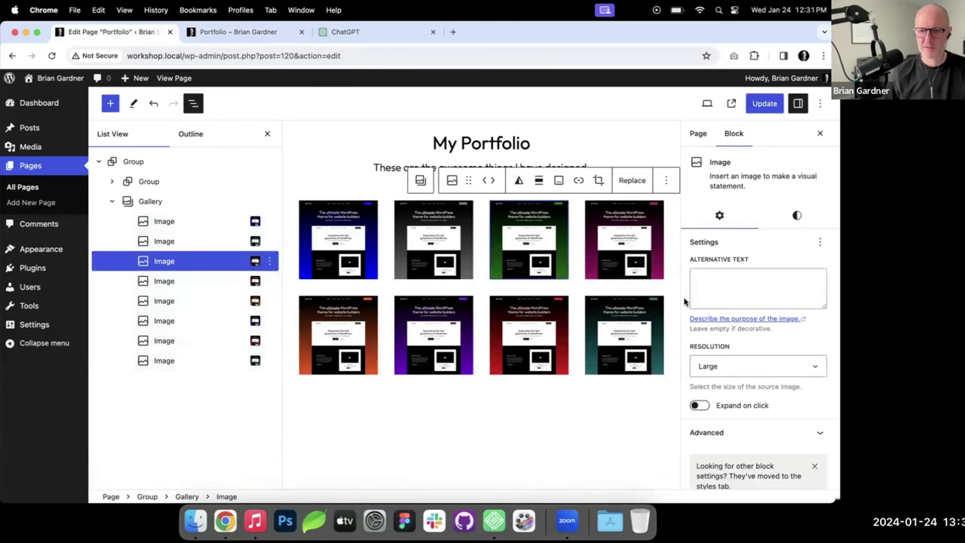
click(732, 367)
click(721, 379)
click(466, 248)
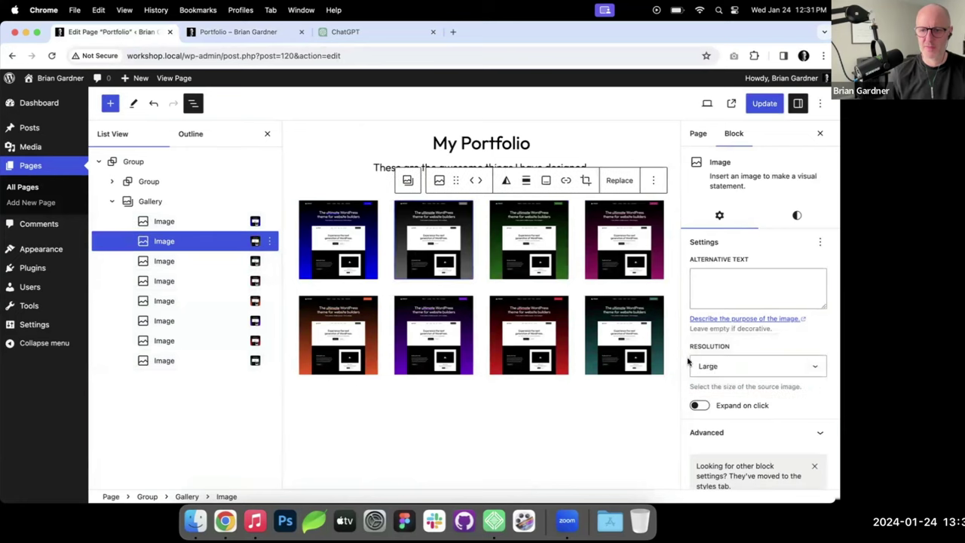
click(693, 366)
click(331, 245)
click(331, 246)
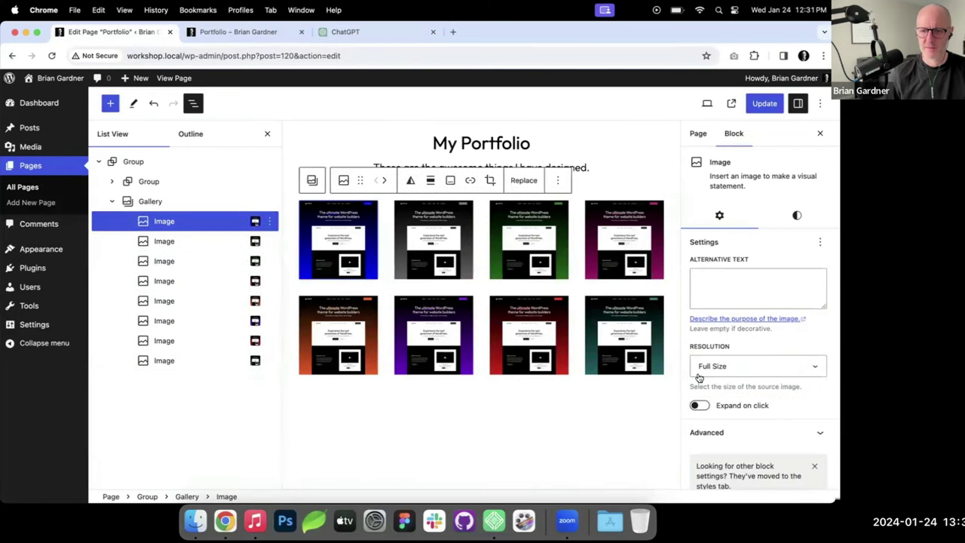
click(727, 368)
Step: Set the resolution of the four images in the gallery's second row to Full Size
click(613, 340)
click(621, 339)
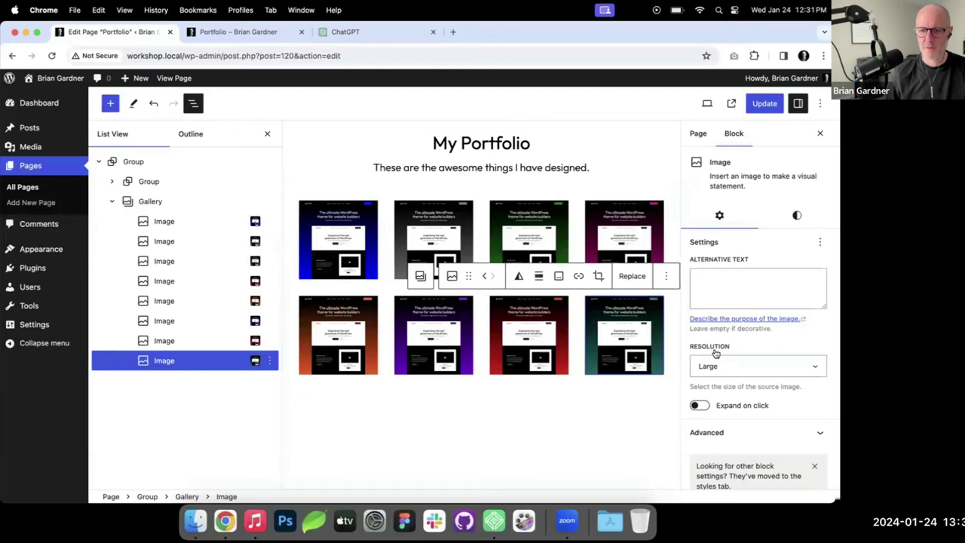
click(716, 366)
click(543, 344)
click(543, 345)
click(723, 366)
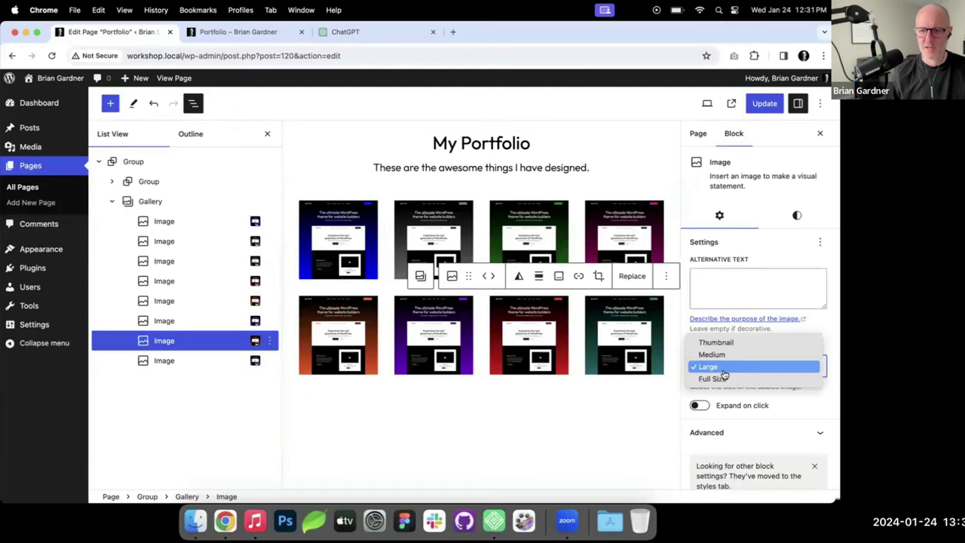
click(724, 377)
click(449, 347)
click(718, 366)
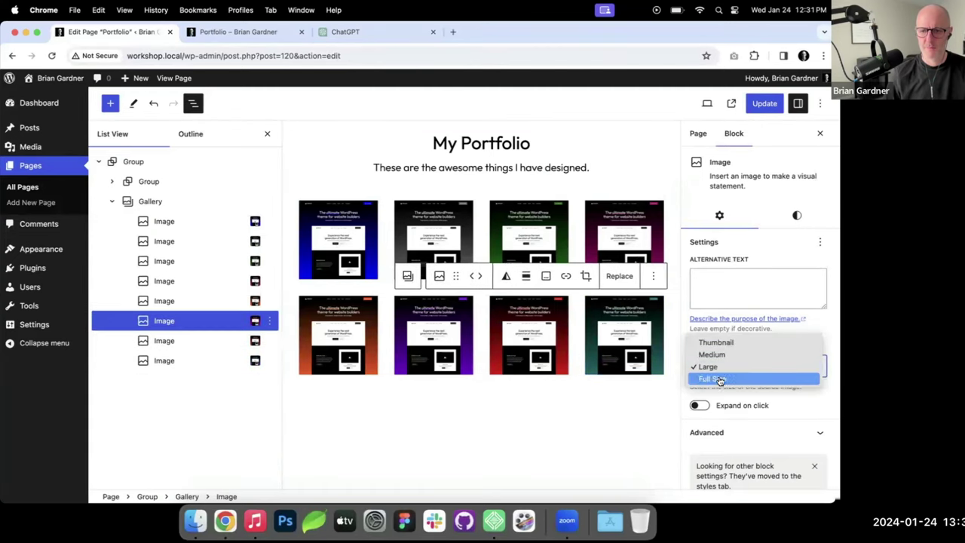
click(721, 380)
click(347, 340)
click(717, 366)
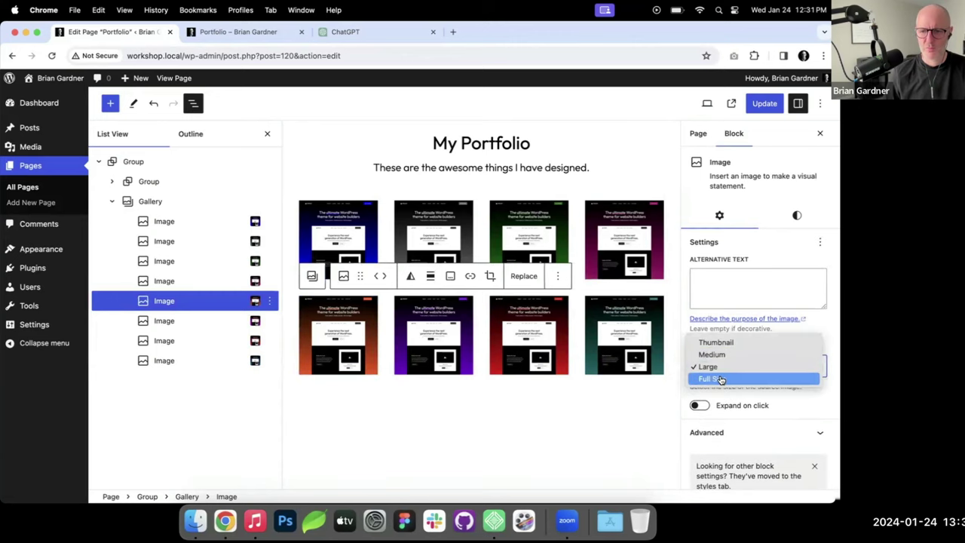
click(717, 379)
Step: Enable Expand on click for the fourth gallery image and update the page
click(626, 249)
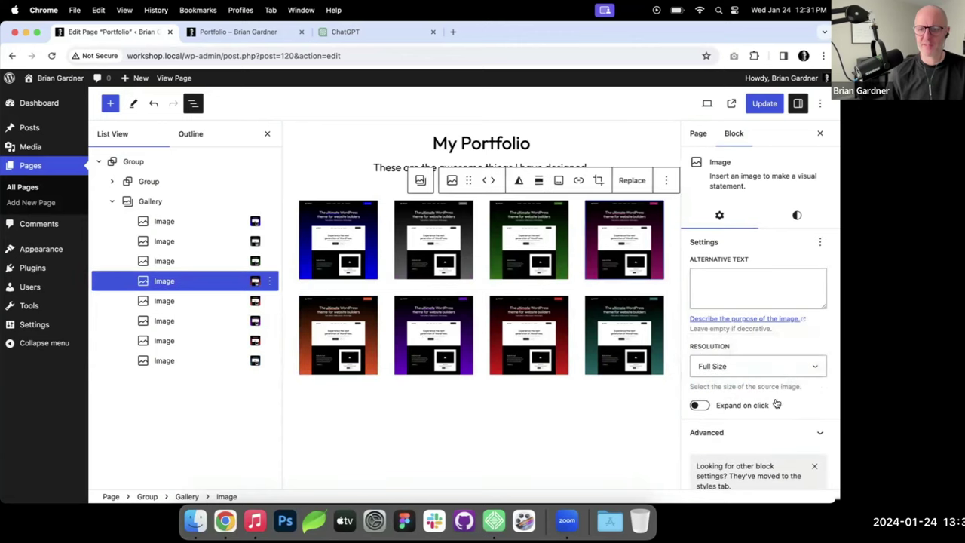
click(694, 407)
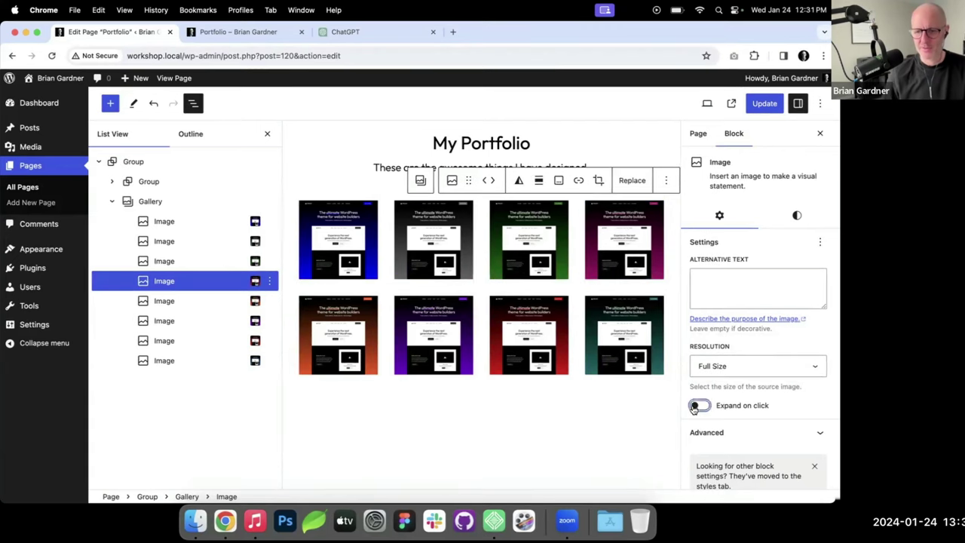
click(760, 103)
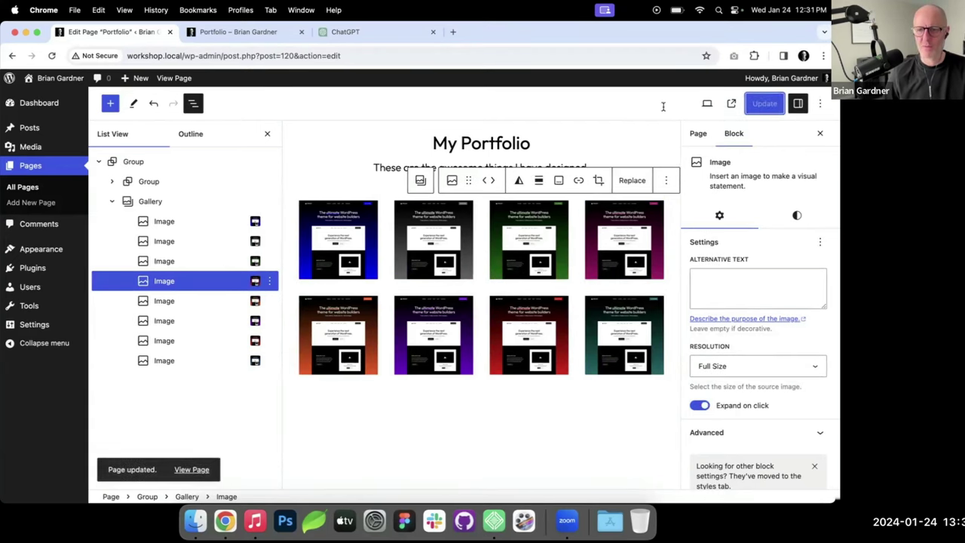
Step: On the live Portfolio page, check the gallery and test enlarging and closing the magenta image
click(241, 35)
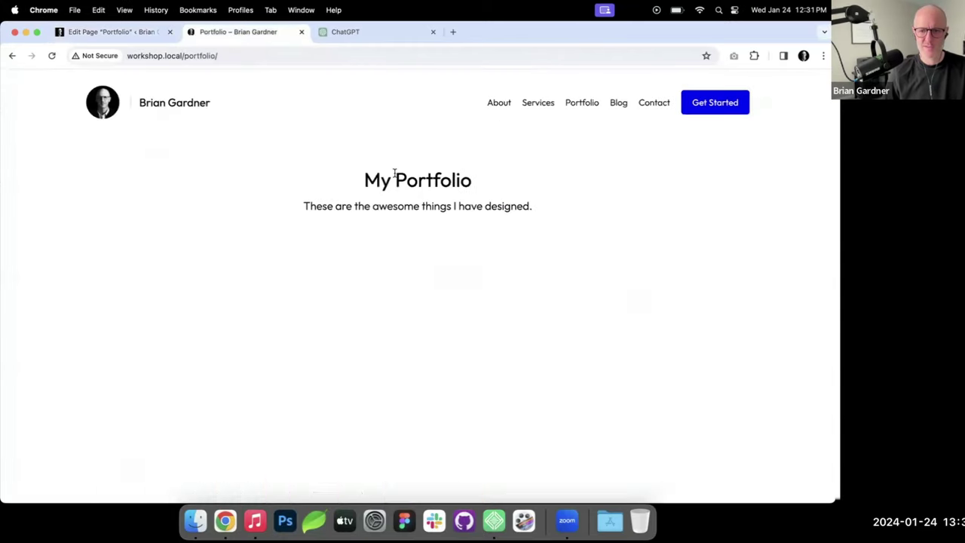
scroll(406, 174, down, 2)
scroll(658, 174, down, 1)
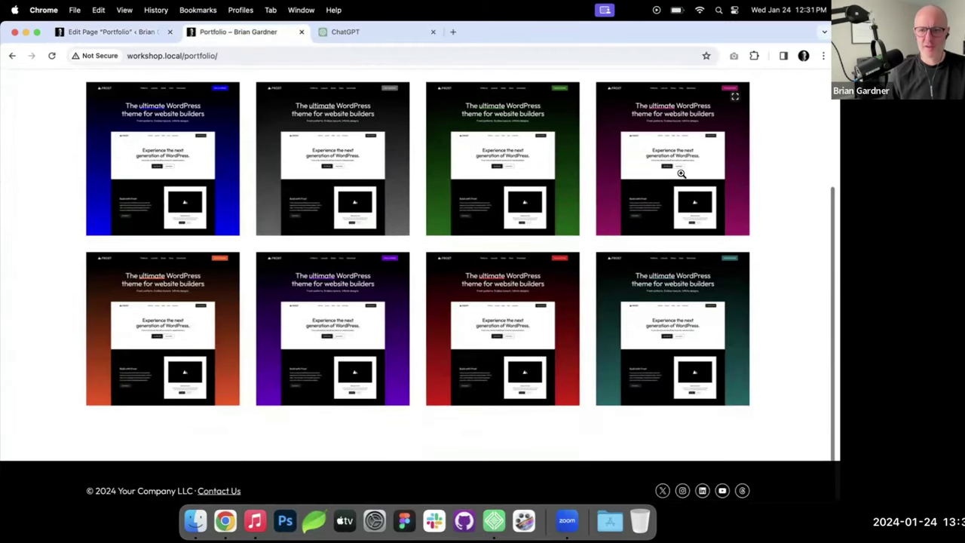
click(677, 163)
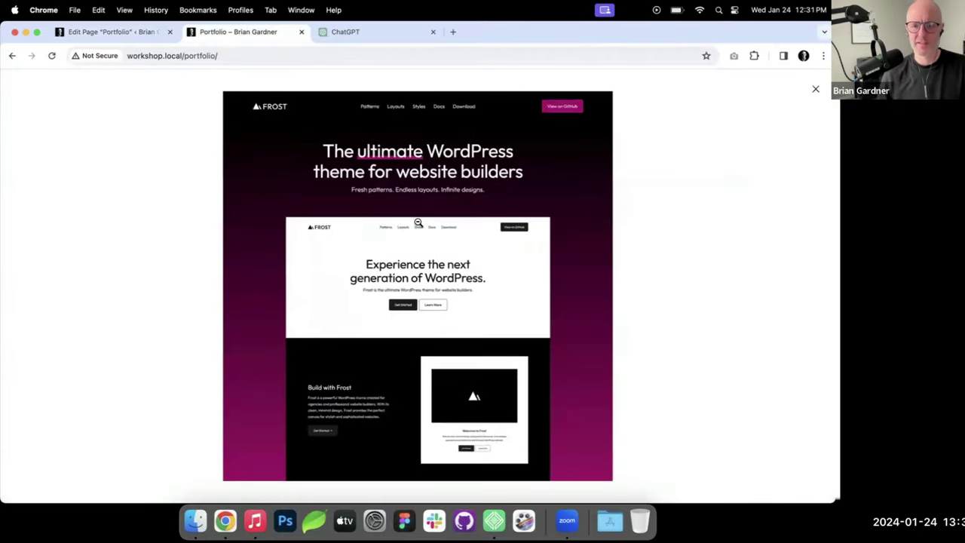
click(815, 91)
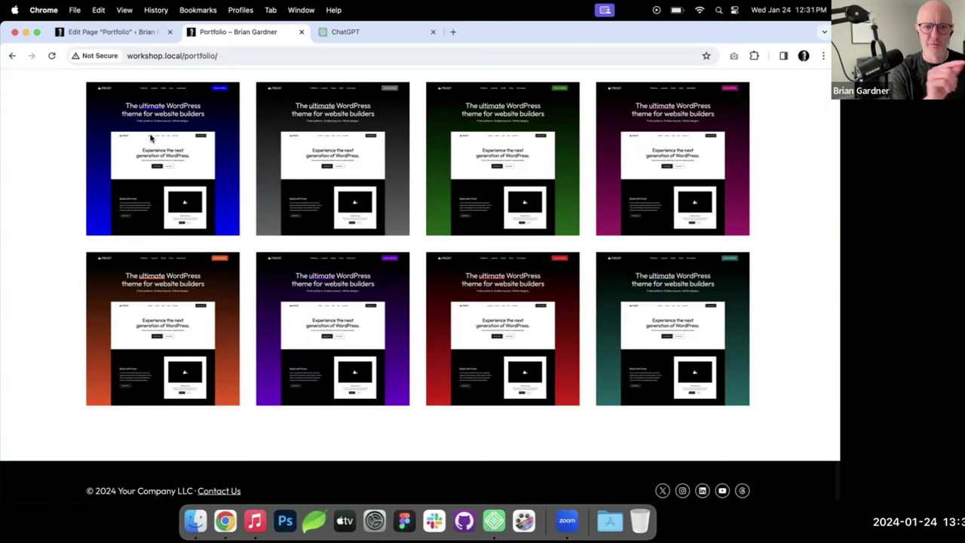
scroll(151, 138, up, 5)
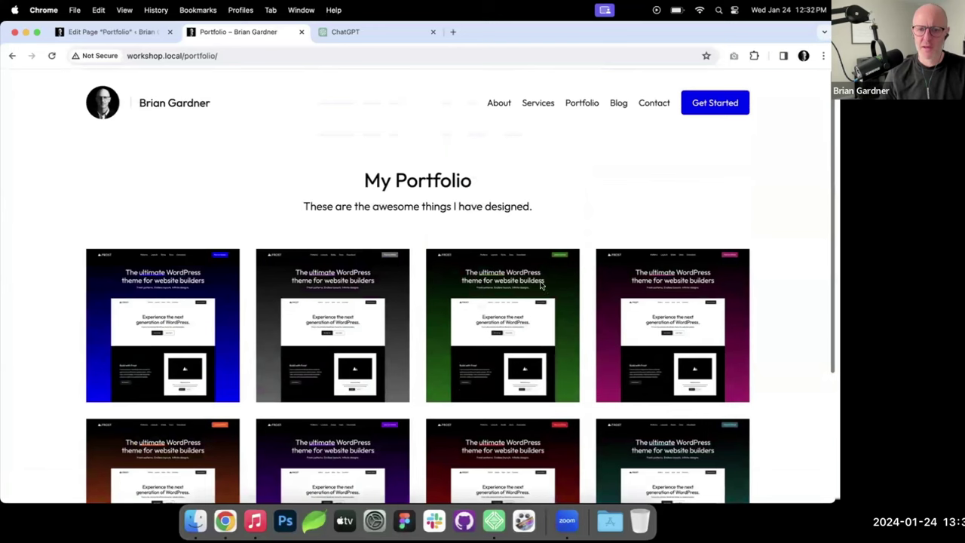
click(713, 321)
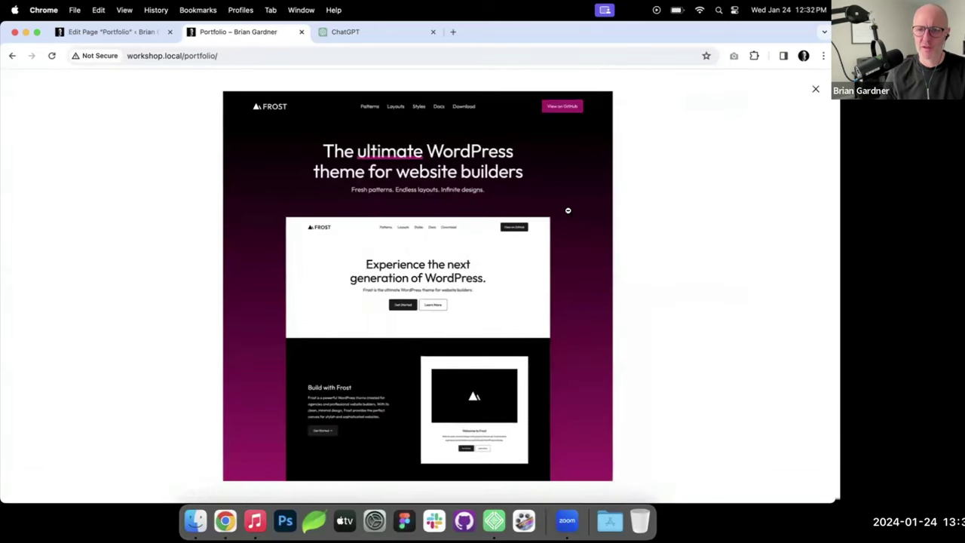
click(431, 220)
scroll(430, 219, down, 5)
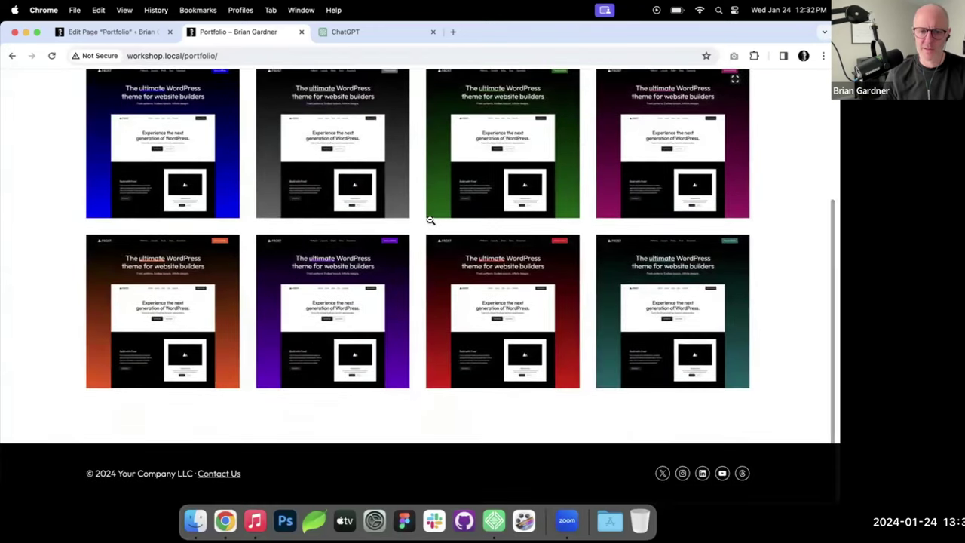
scroll(431, 222, up, 5)
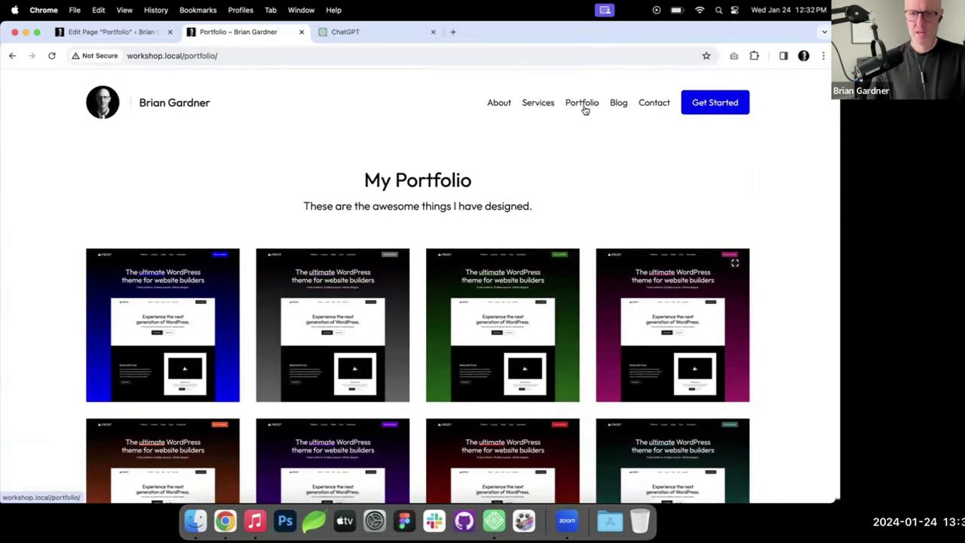
Step: View the live site's Blog page and return to the Portfolio page editor
click(617, 105)
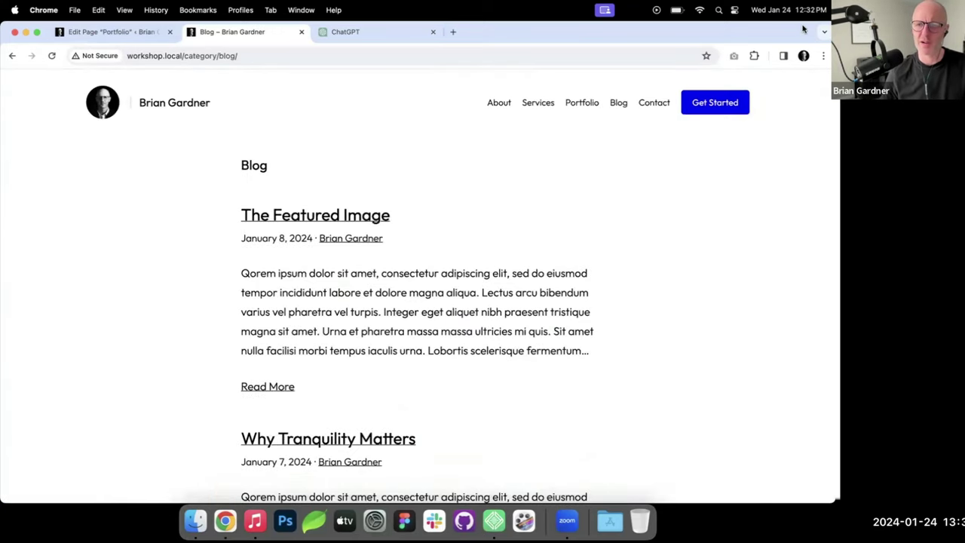
click(140, 34)
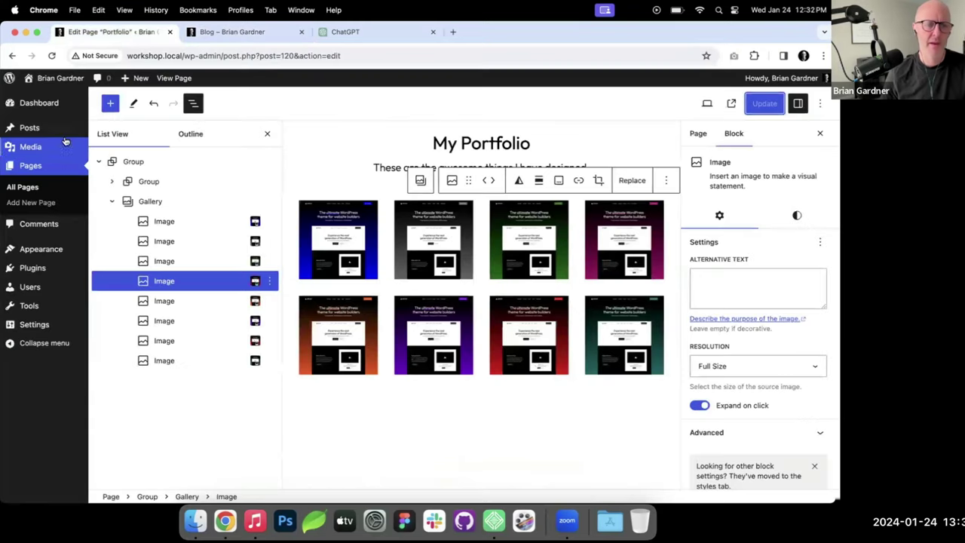
Step: Open the All Archives template in the site editor for editing
mouse_move(83, 250)
click(103, 267)
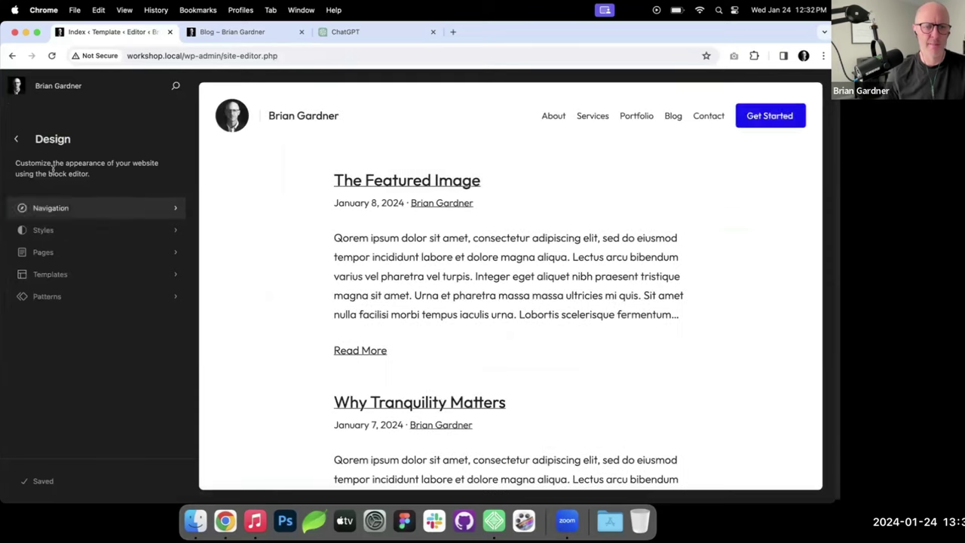
click(71, 276)
click(52, 199)
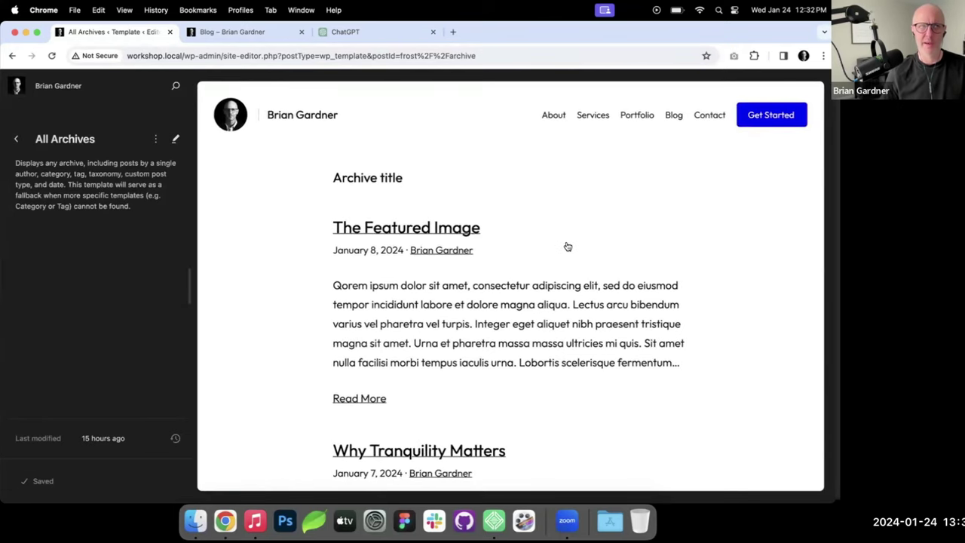
click(553, 252)
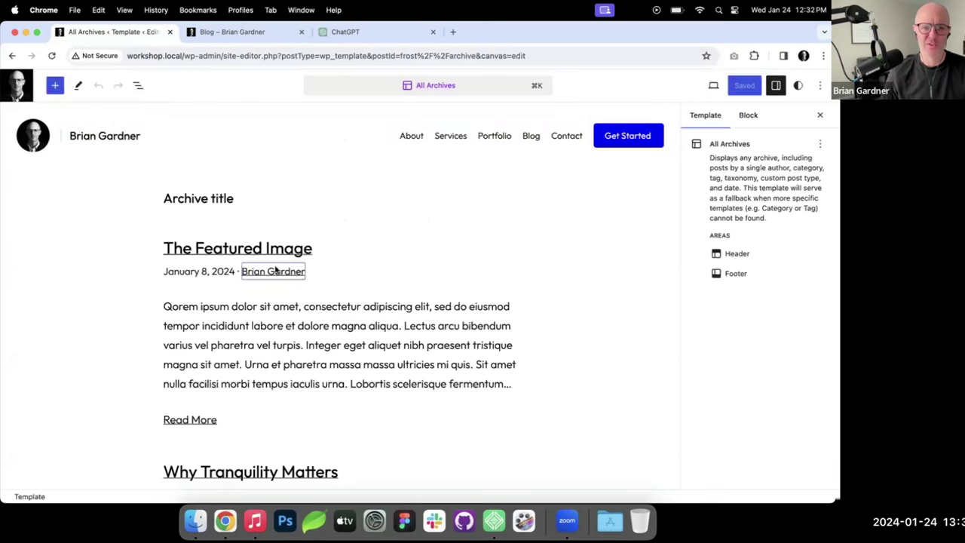
Step: Switch the Post Template inside the All Archives template's Query Loop to grid view
click(138, 86)
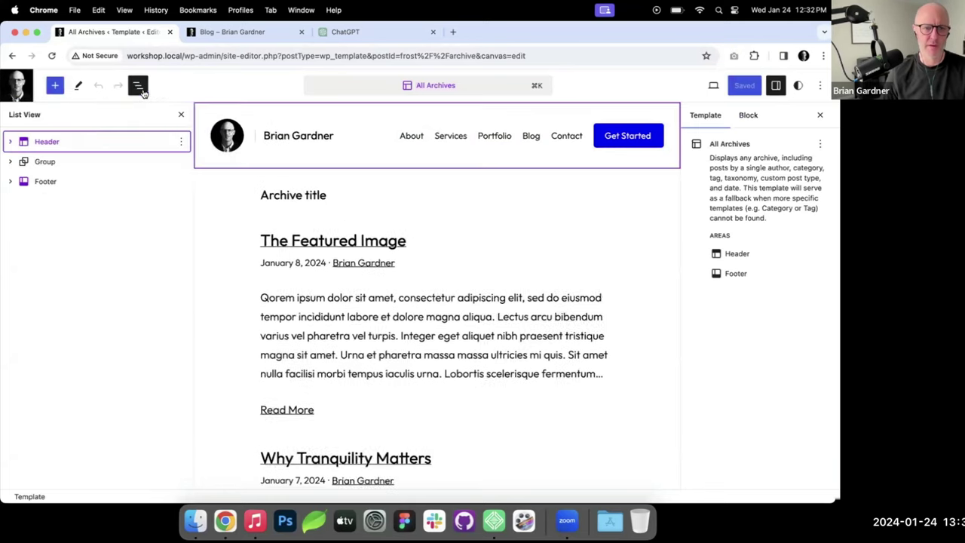
click(11, 161)
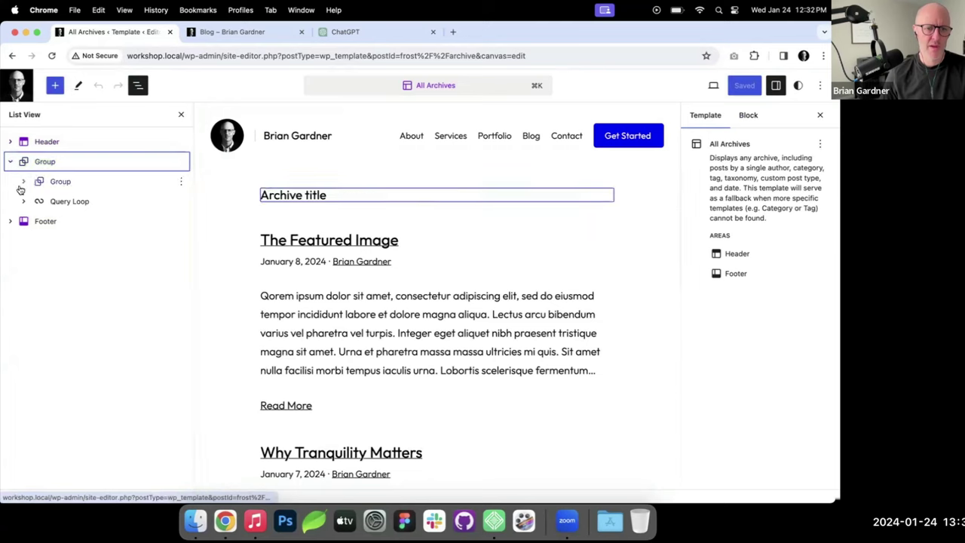
click(68, 201)
scroll(342, 277, up, 3)
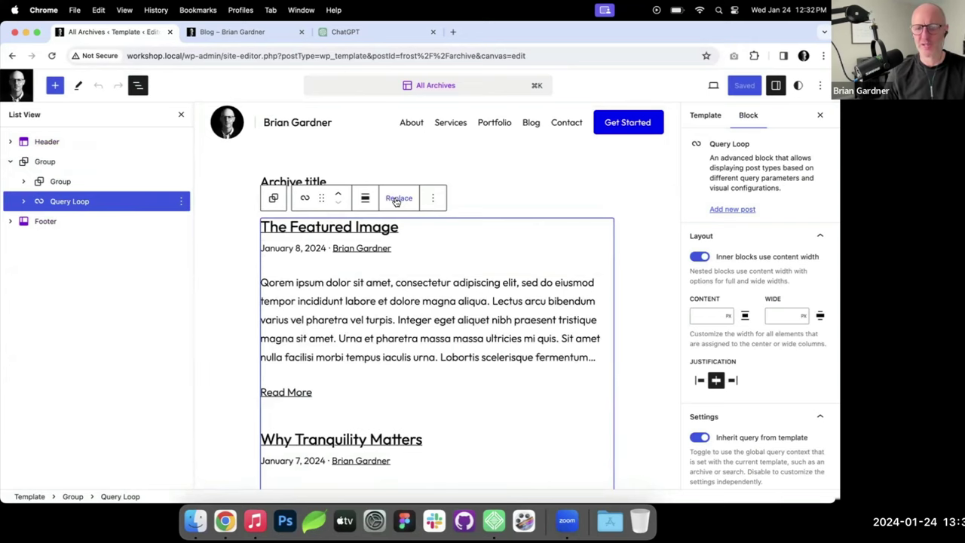
click(23, 201)
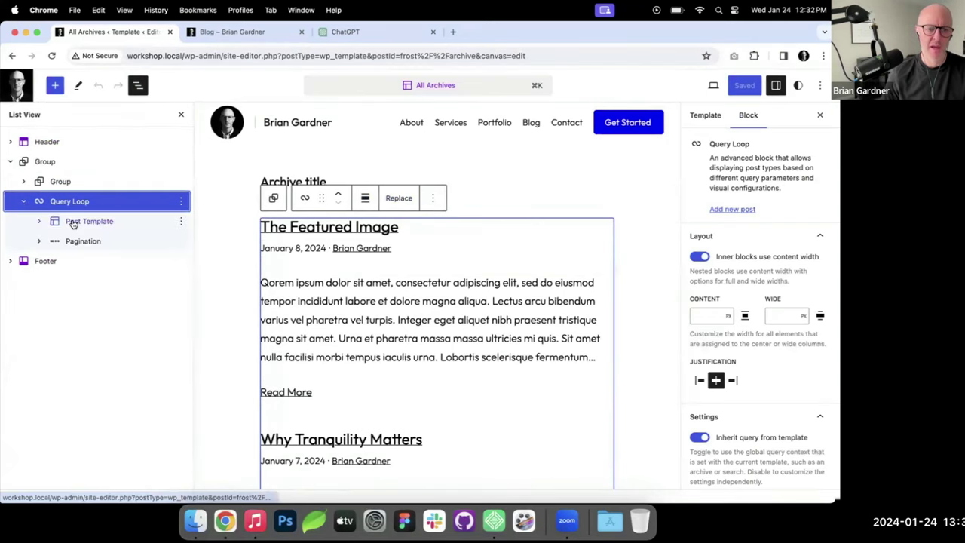
click(73, 222)
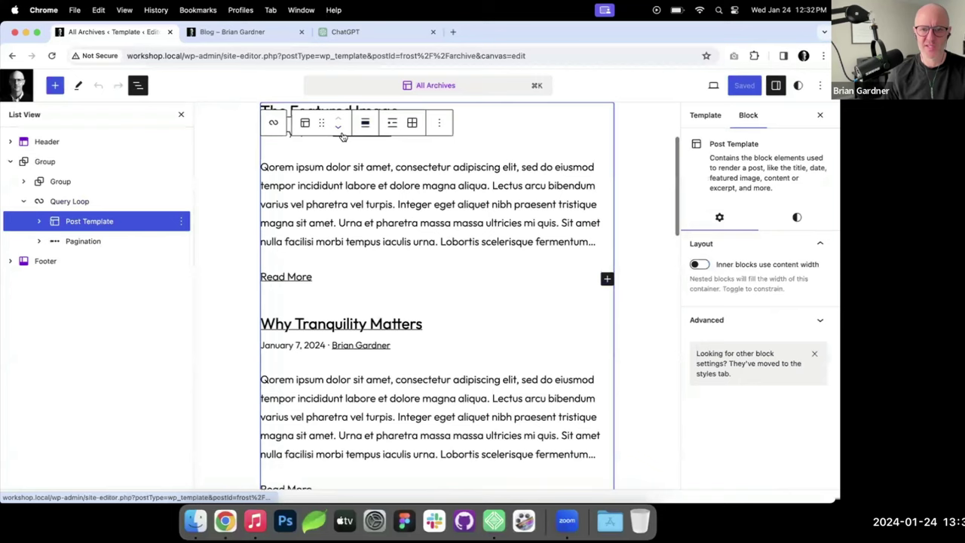
click(413, 125)
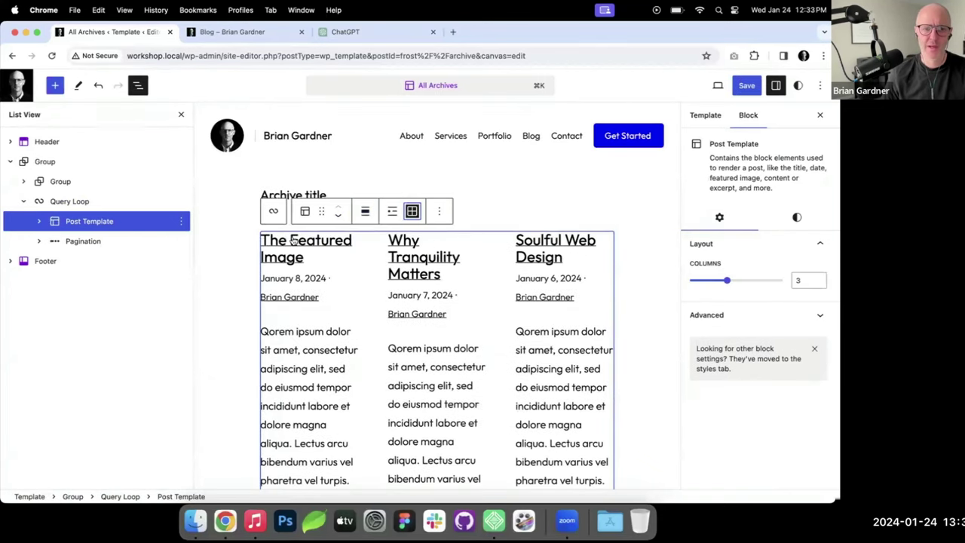
Step: Set both the Query Loop and its Post Template to Wide width
click(76, 202)
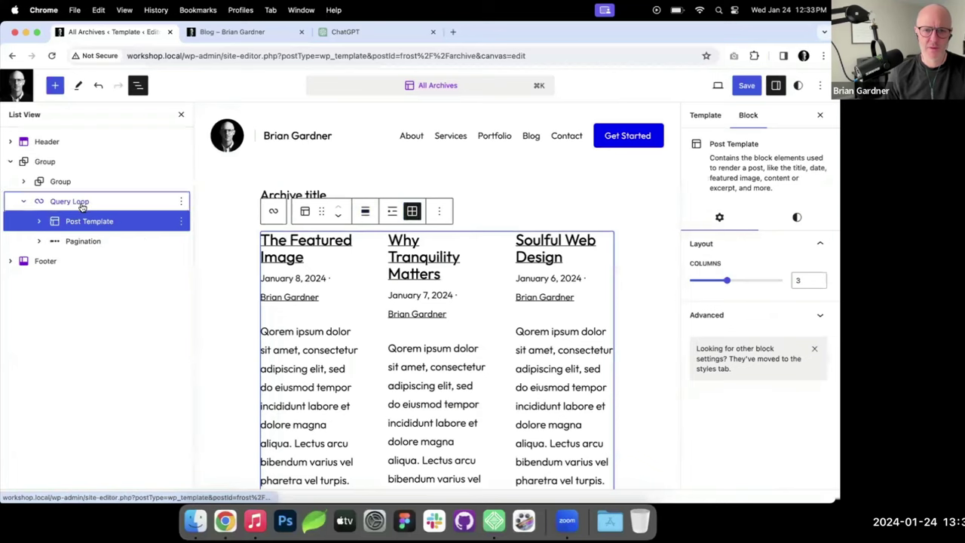
click(365, 122)
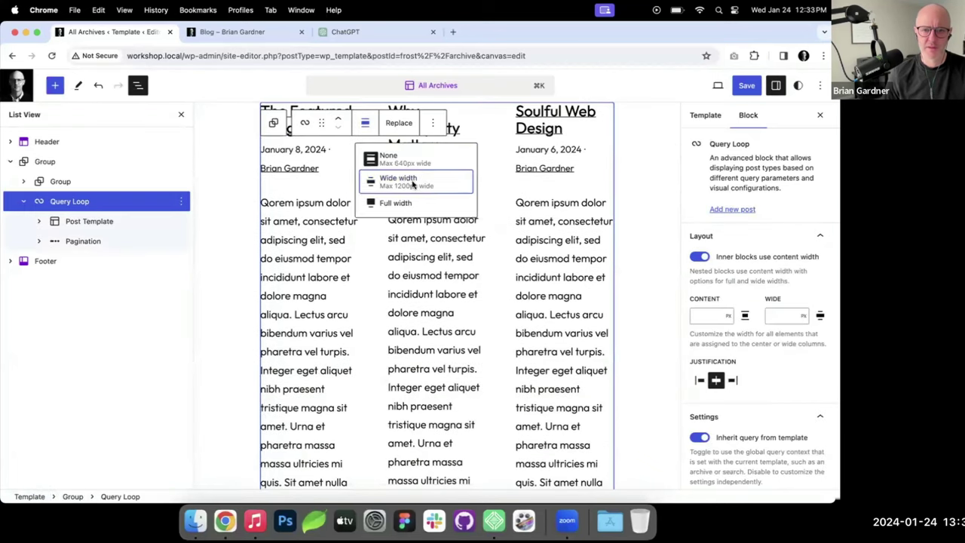
click(407, 184)
click(91, 221)
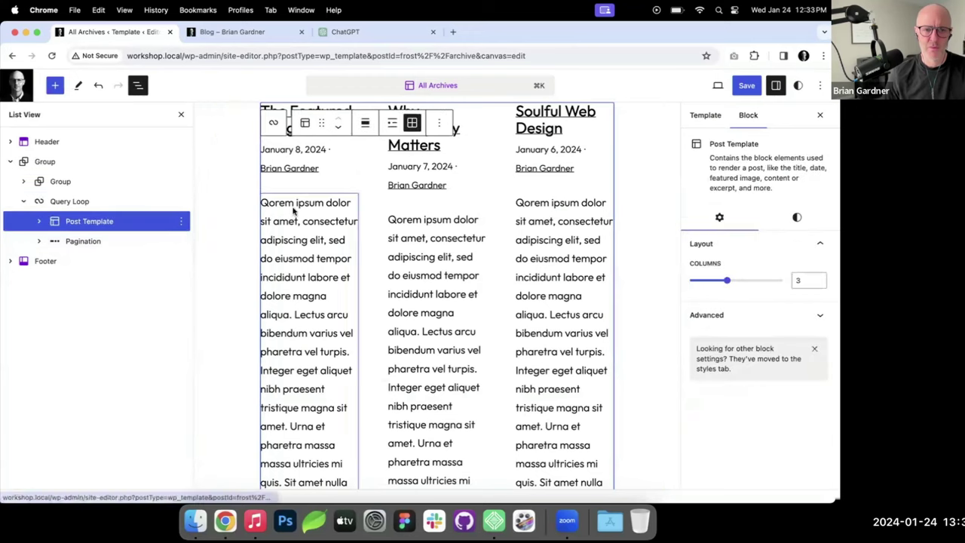
click(365, 123)
click(392, 181)
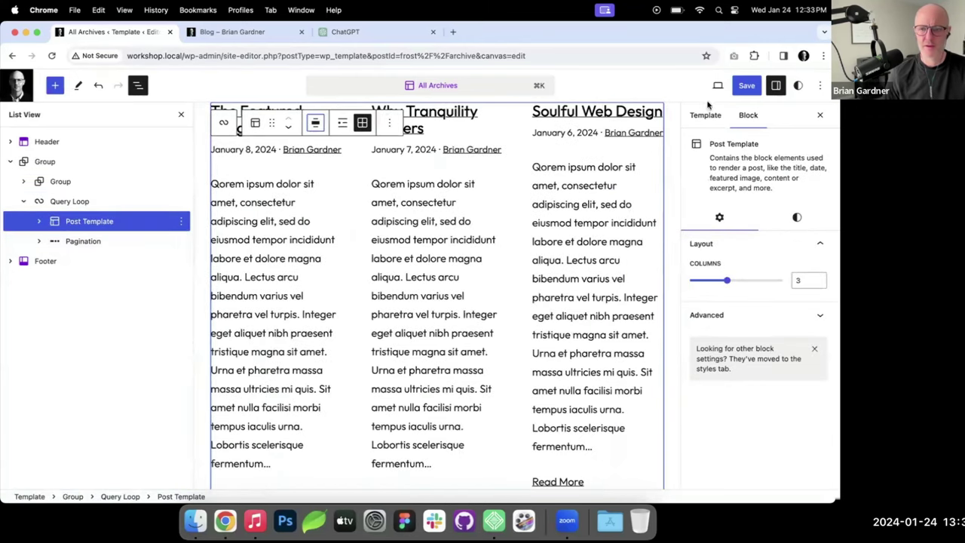
Step: Save the archive template and reload the live Blog page to check the post grid
click(751, 87)
click(249, 31)
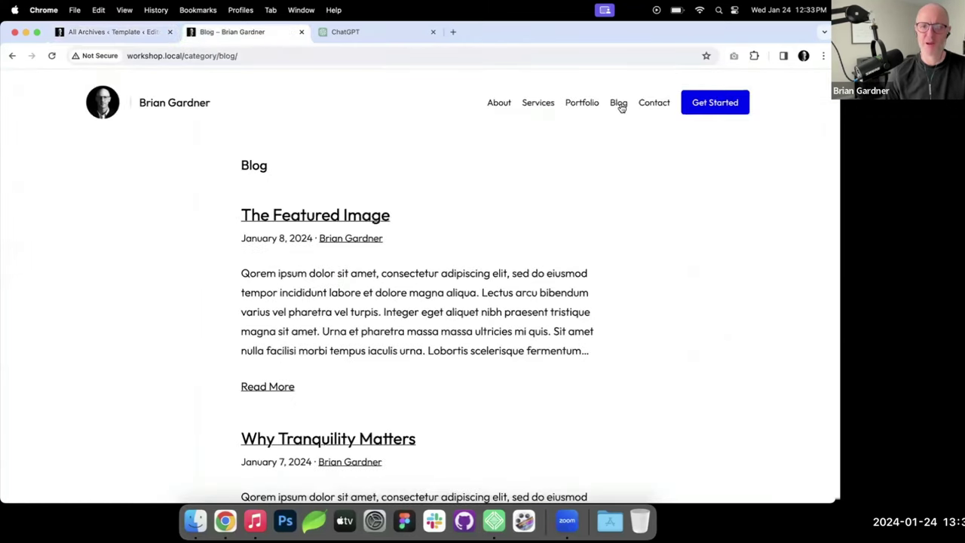
click(160, 33)
click(726, 86)
click(261, 34)
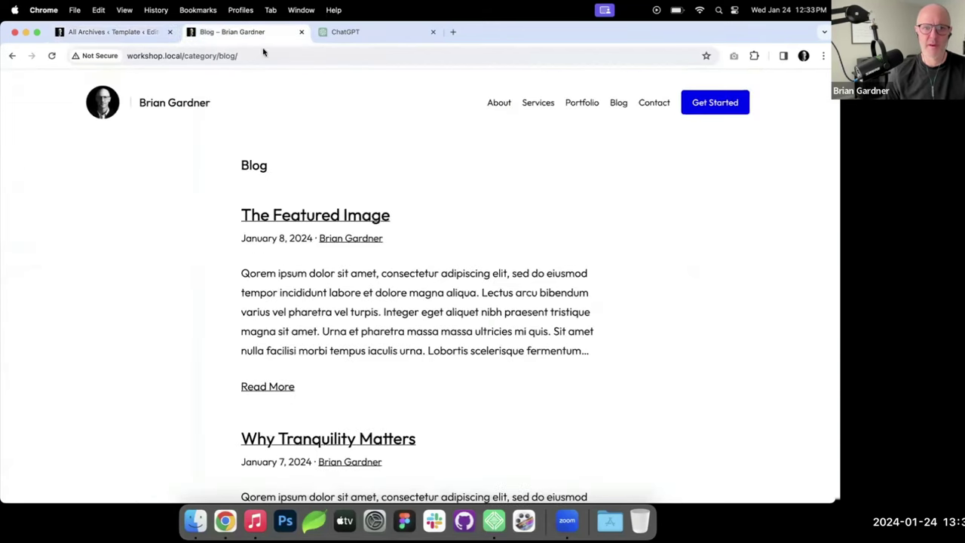
key(super+r)
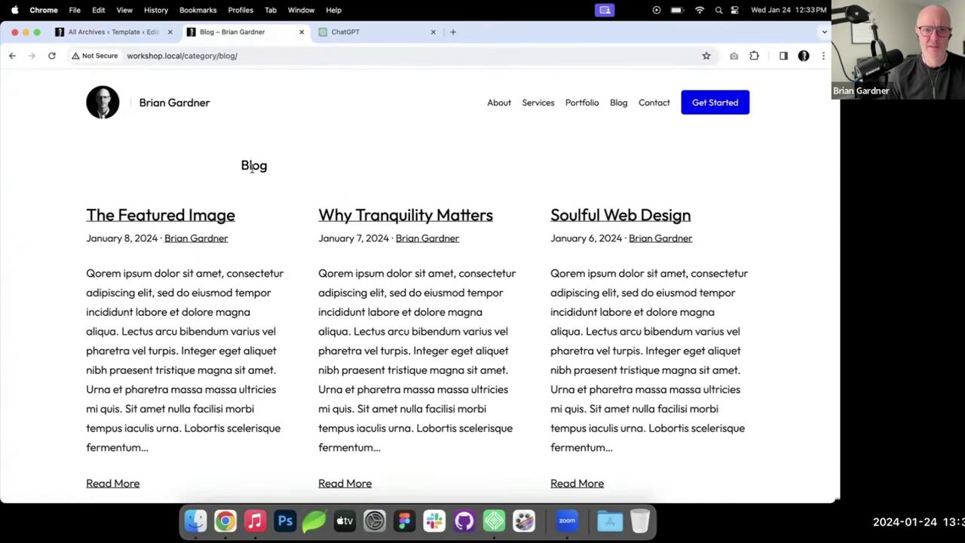
Step: Return to the All Archives template and center the Archive Title text
click(144, 31)
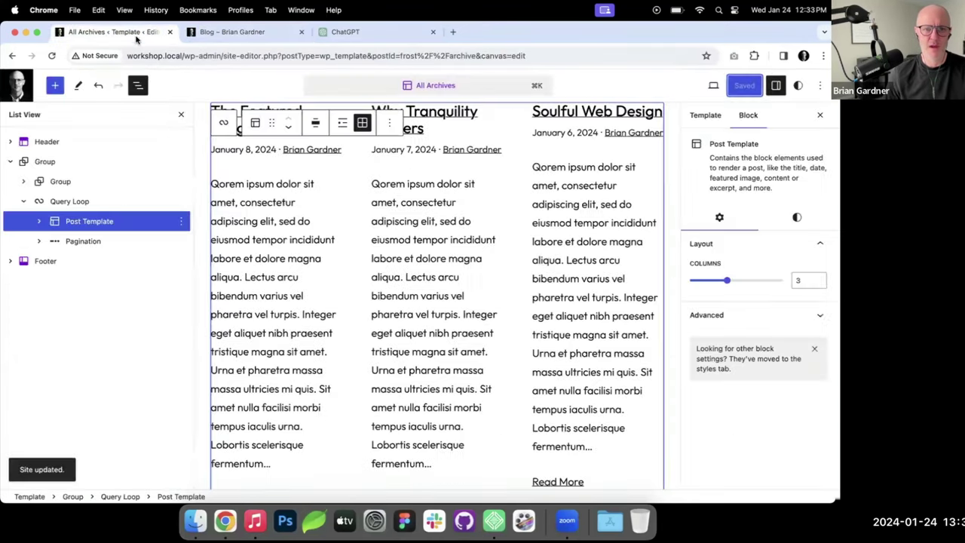
click(62, 184)
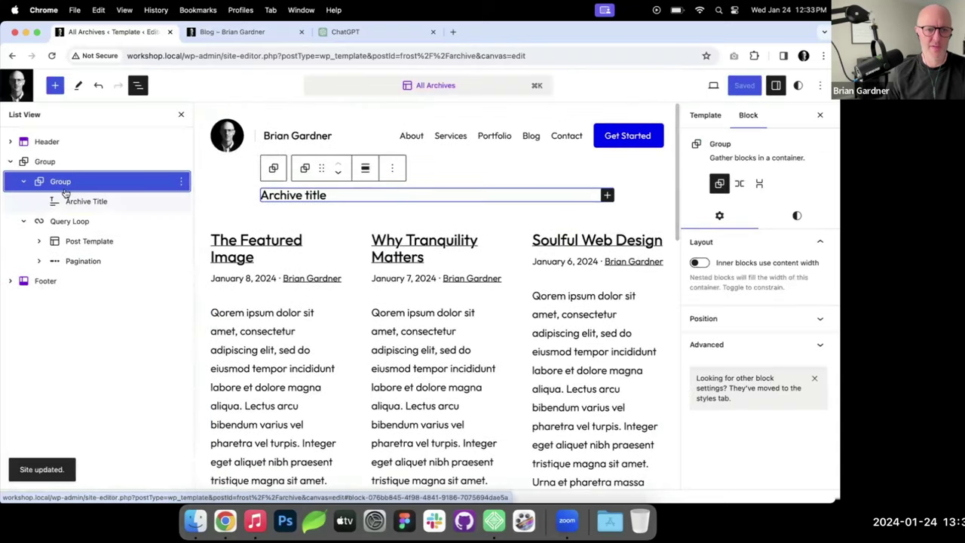
click(88, 201)
click(385, 168)
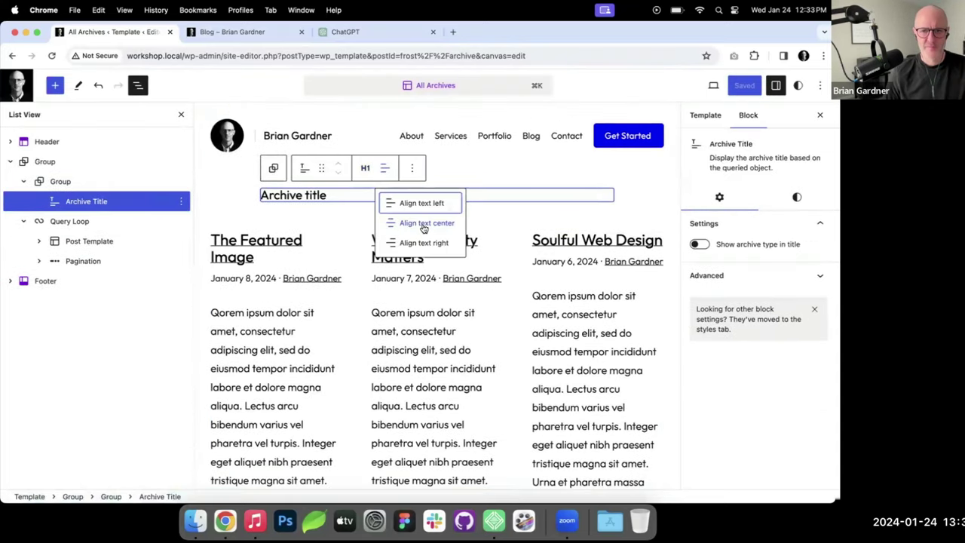
click(419, 221)
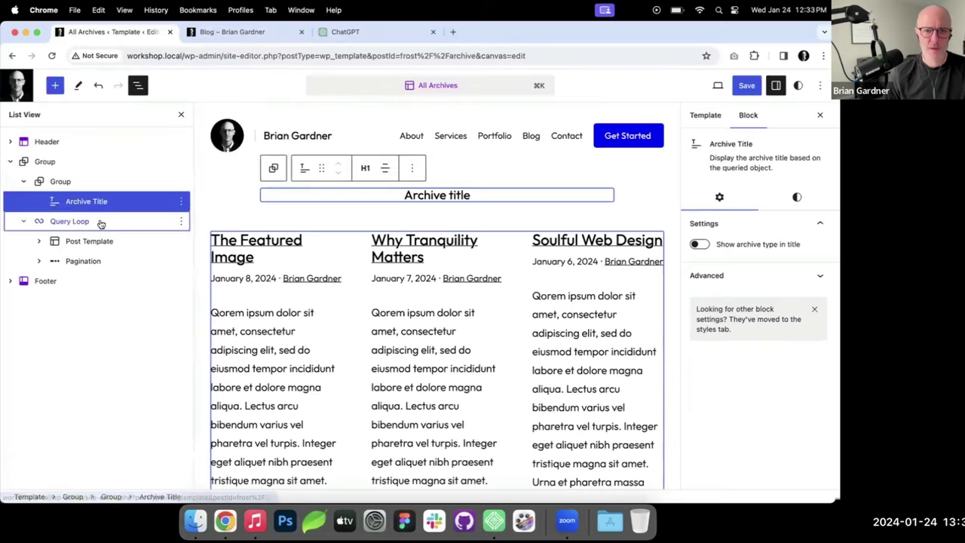
Step: Limit the Excerpt block in the Post Template to a maximum of 20 words
click(68, 221)
click(241, 34)
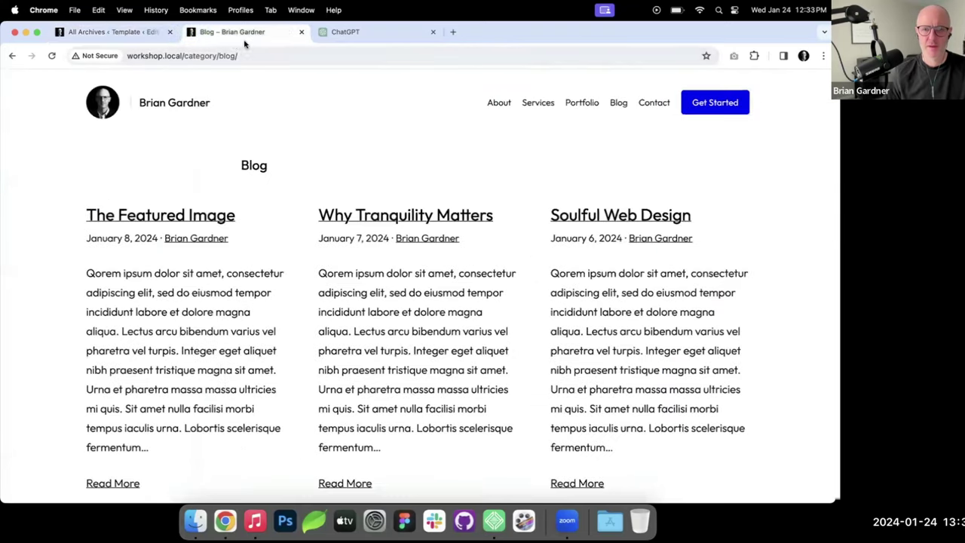
click(142, 31)
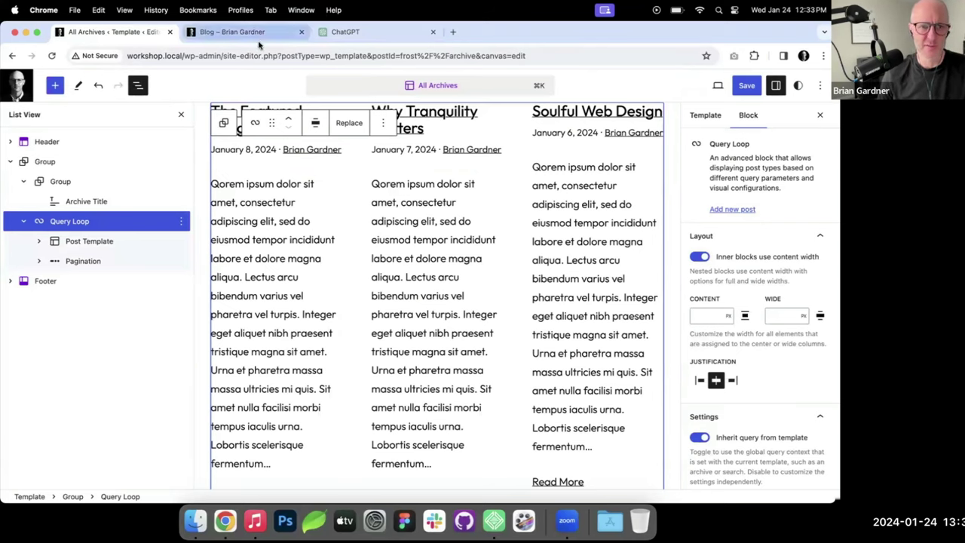
click(39, 241)
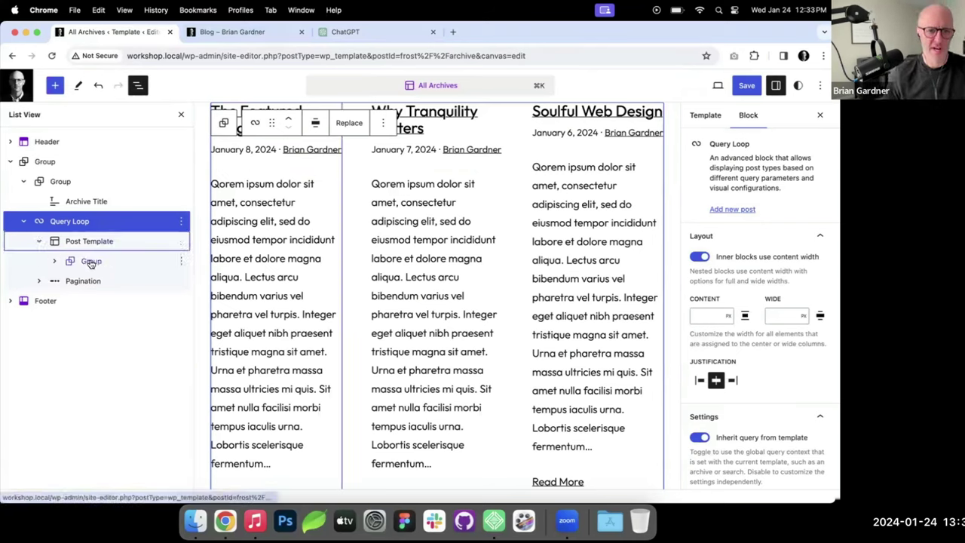
click(53, 260)
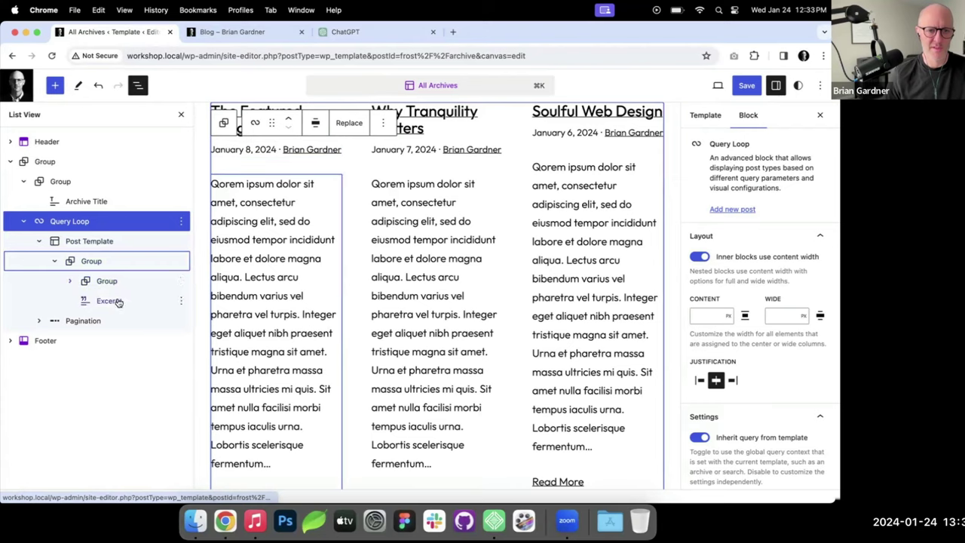
click(113, 300)
double_click(802, 273)
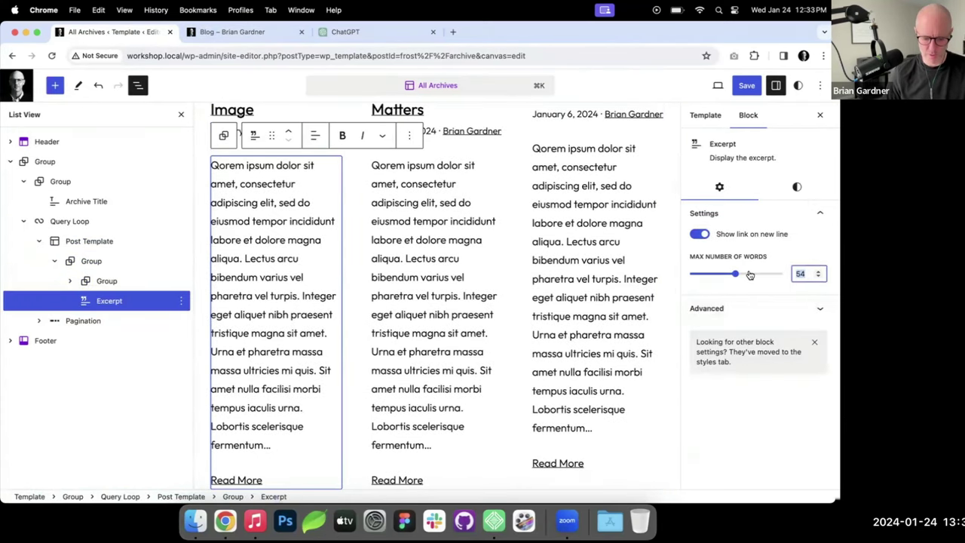
text(20)
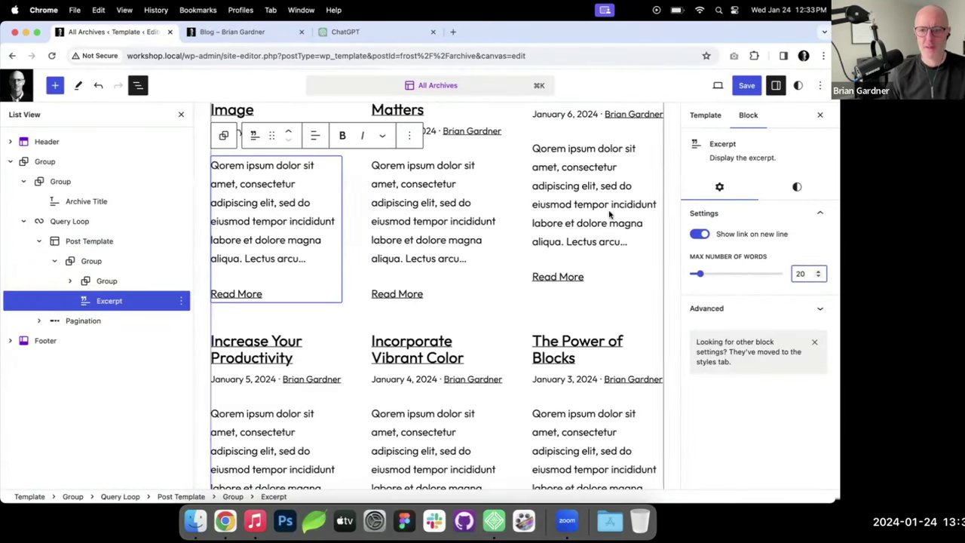
Step: Set the Excerpt block's typography size to Small
click(797, 187)
click(783, 360)
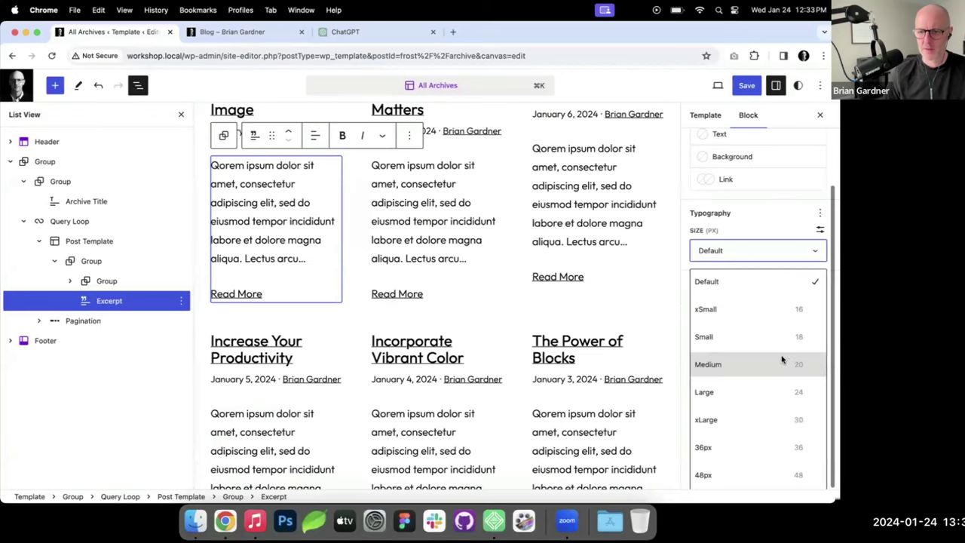
click(789, 340)
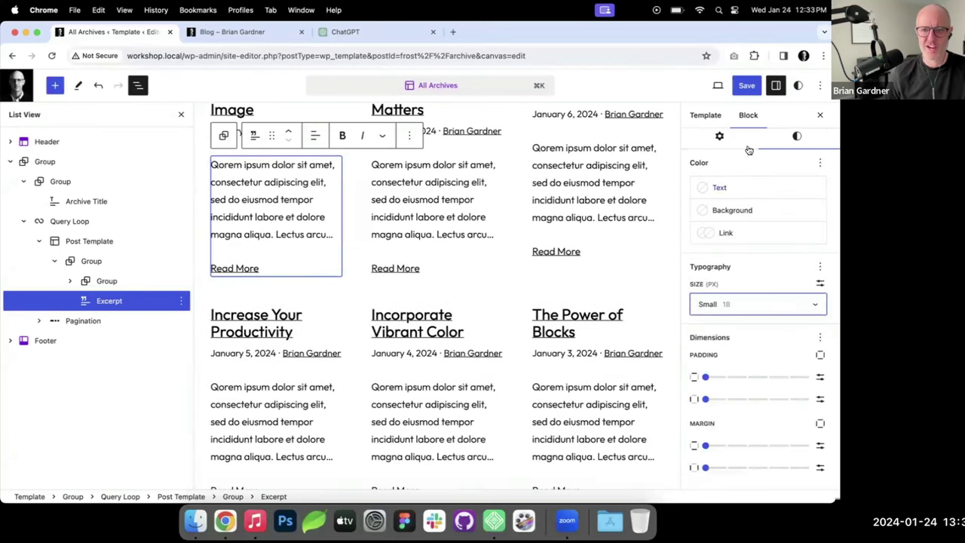
Step: Set the typography size of the post Title block in the grid to Large
scroll(302, 219, up, 3)
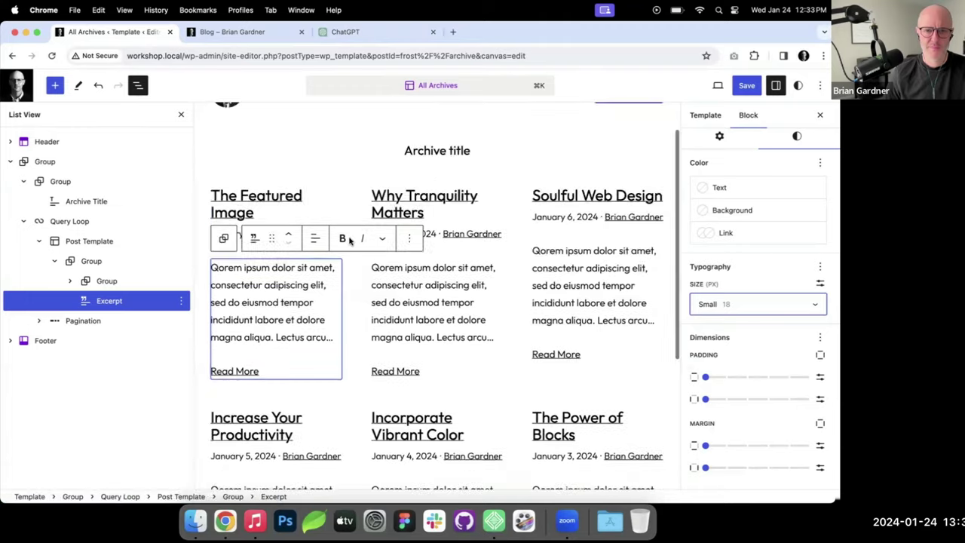
click(321, 210)
click(797, 197)
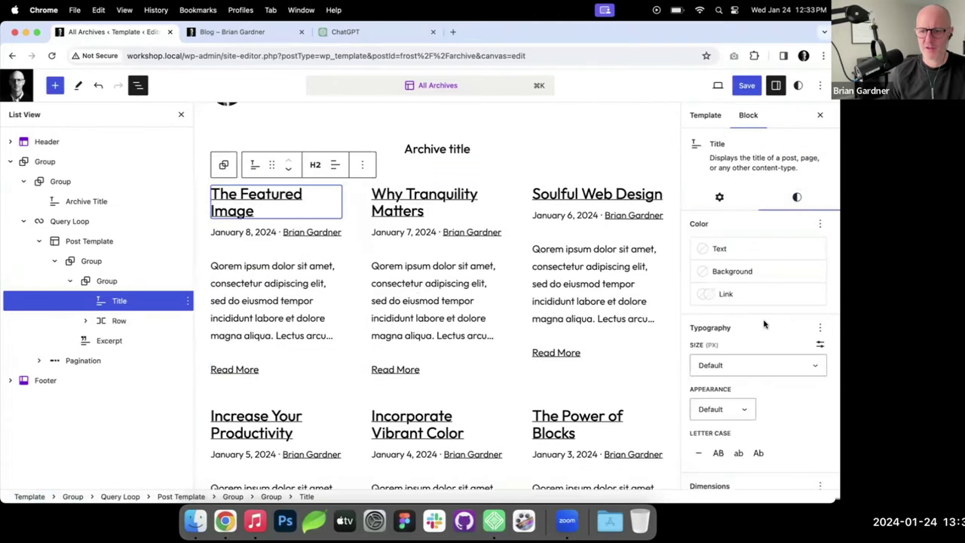
click(761, 369)
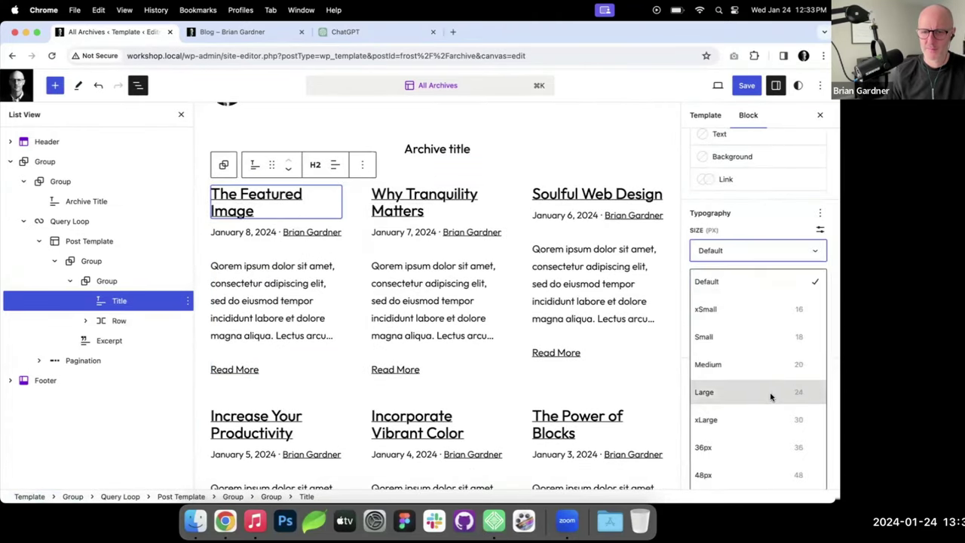
click(771, 395)
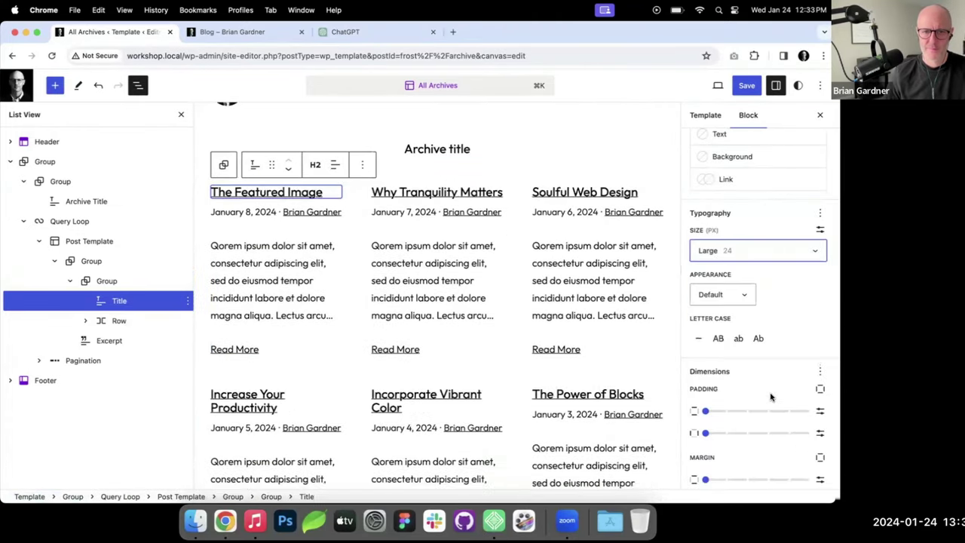
Step: Save the template, check the updated grid on the live Blog page, and return to the template editor
click(739, 88)
click(733, 88)
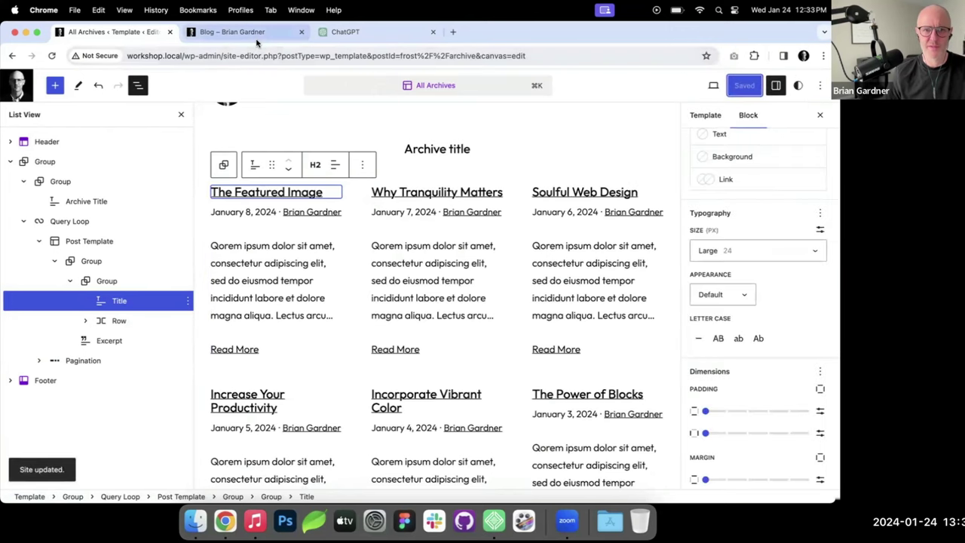
click(249, 33)
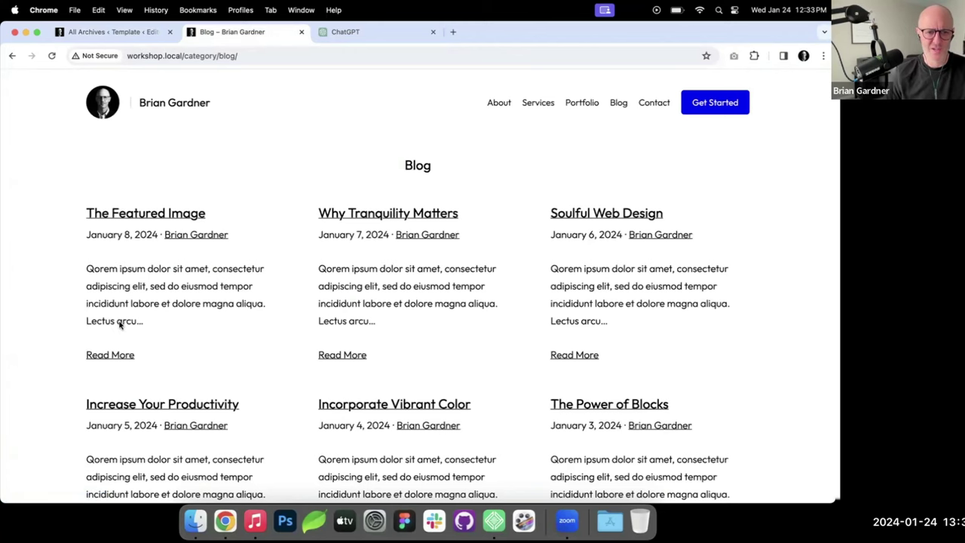
click(129, 33)
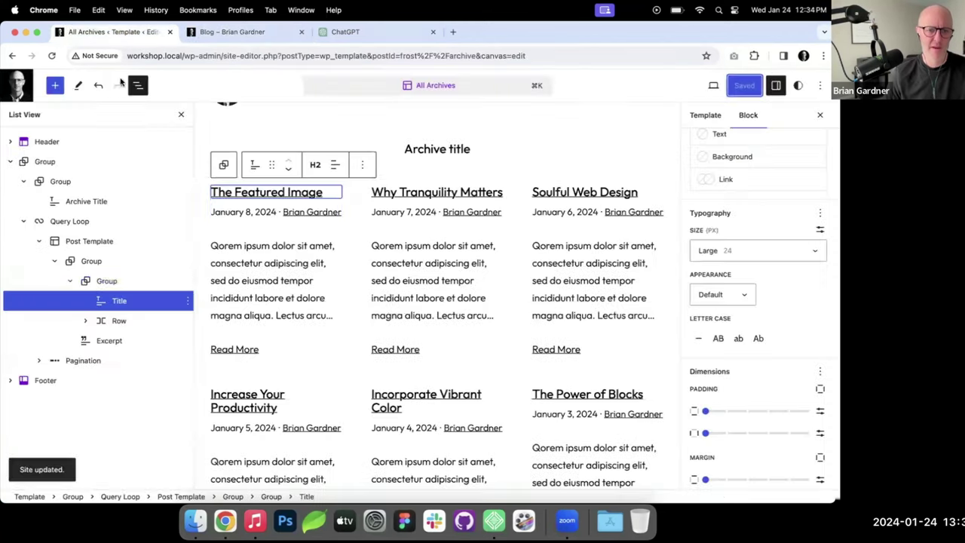
Step: Set the vertical and horizontal padding of the Group directly inside the Post Template to 0
click(95, 260)
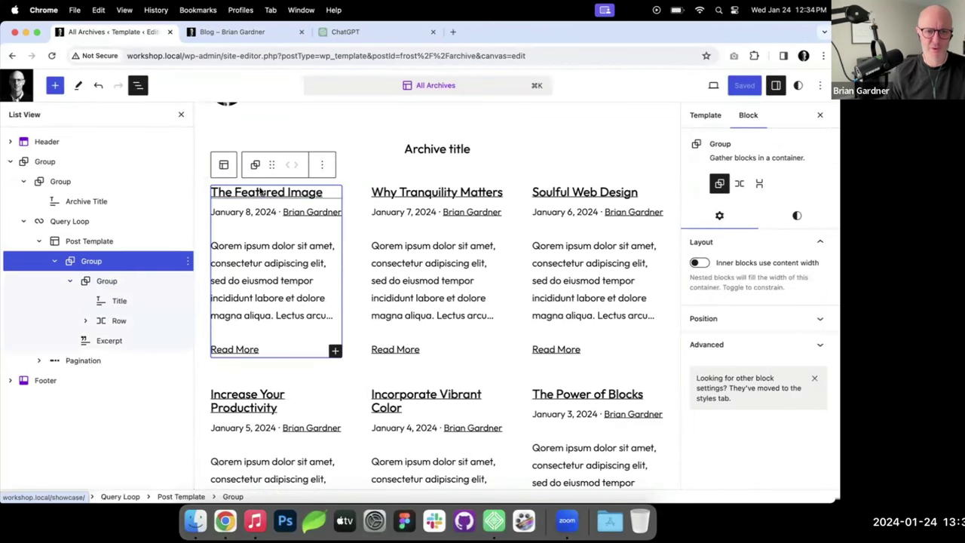
click(798, 218)
scroll(769, 370, down, 5)
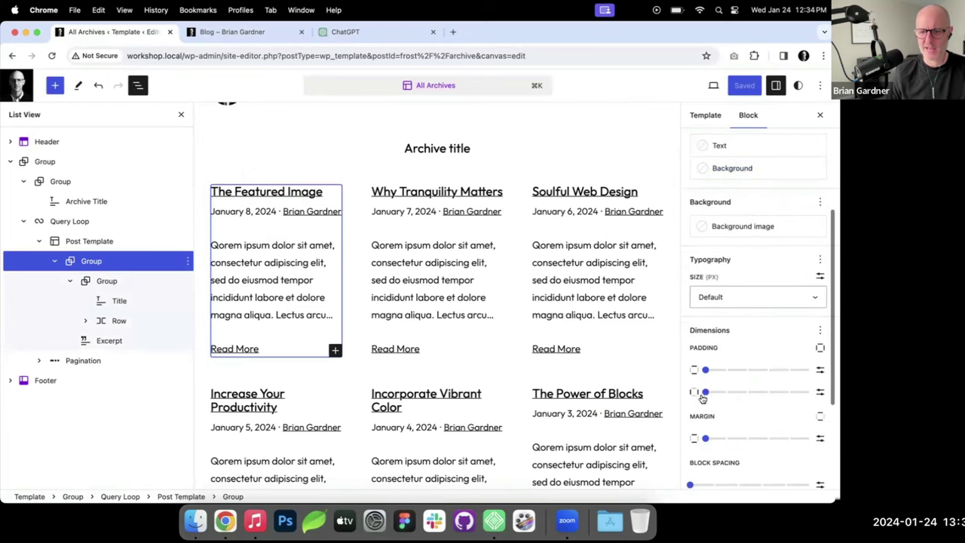
mouse_move(709, 395)
mouse_down()
mouse_move(743, 392)
mouse_move(706, 392)
mouse_up()
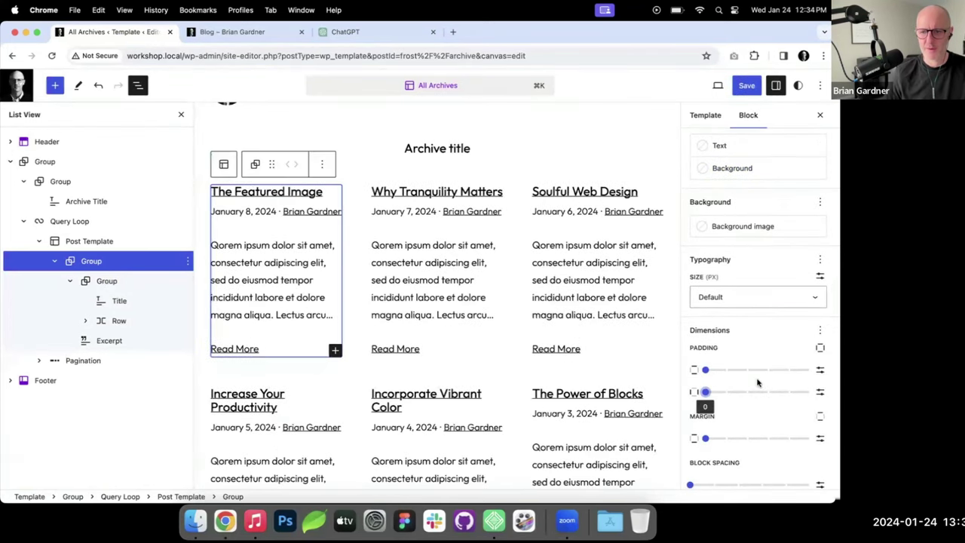
click(706, 371)
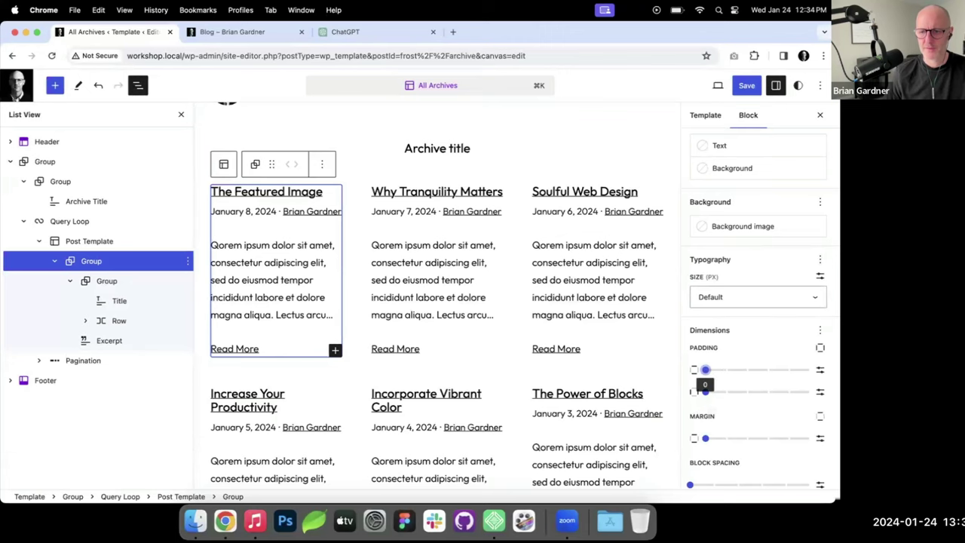
click(820, 330)
click(775, 343)
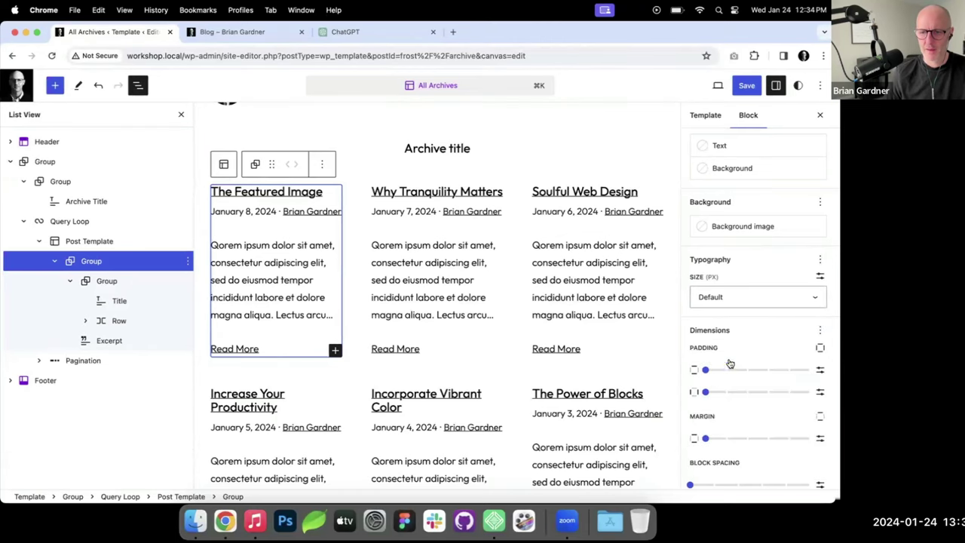
mouse_move(706, 370)
mouse_down()
mouse_move(727, 371)
mouse_move(702, 371)
mouse_up()
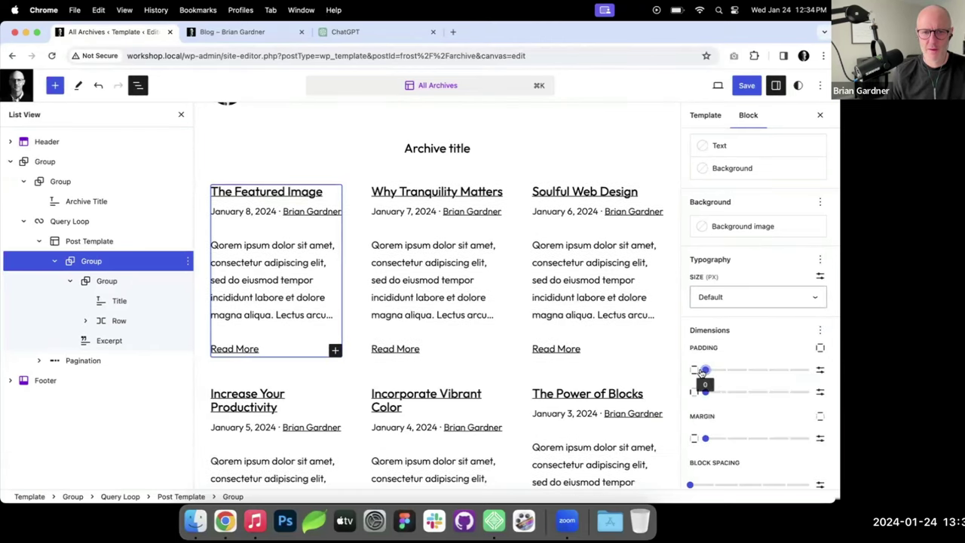
Step: Examine the Excerpt block and the dimension settings, including block spacing, of the inner Group holding the post title and date row
click(108, 283)
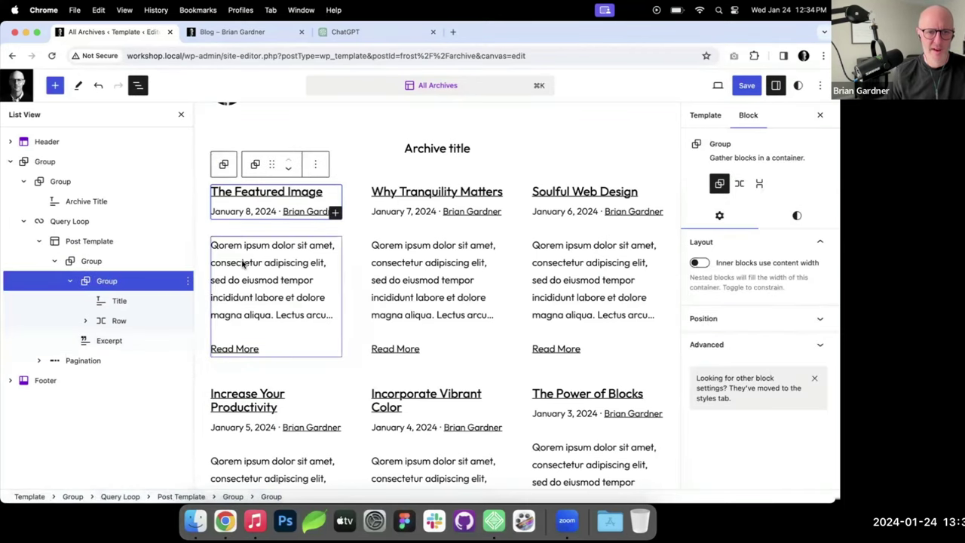
click(109, 341)
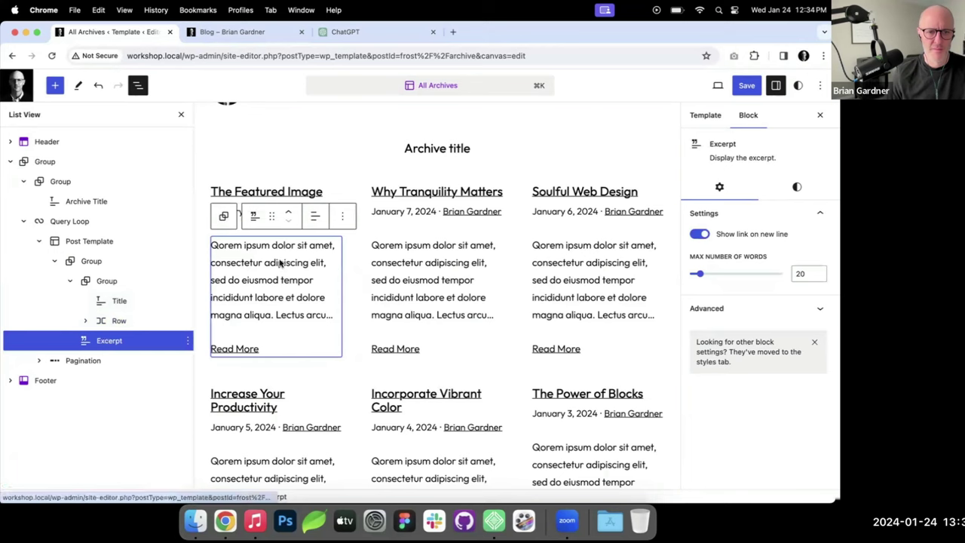
click(119, 283)
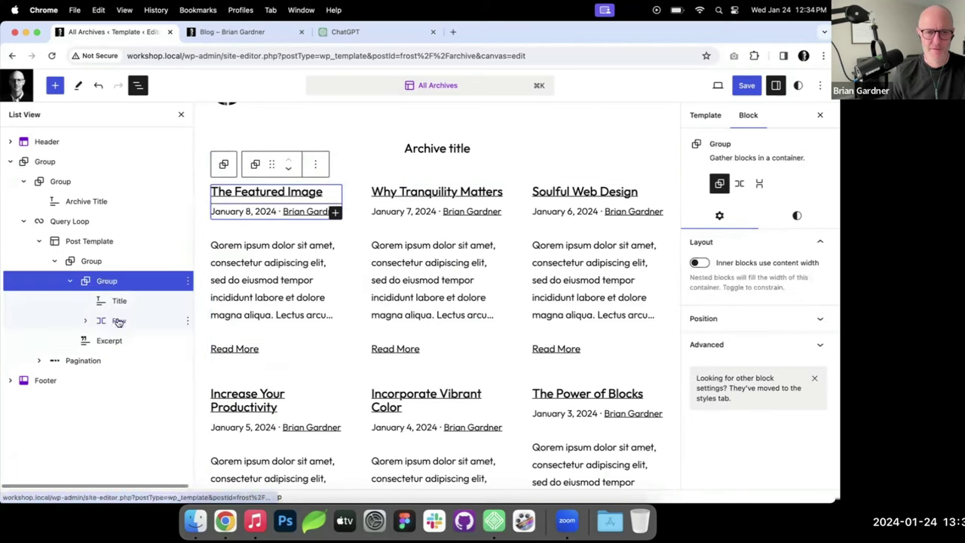
click(795, 217)
scroll(742, 343, down, 5)
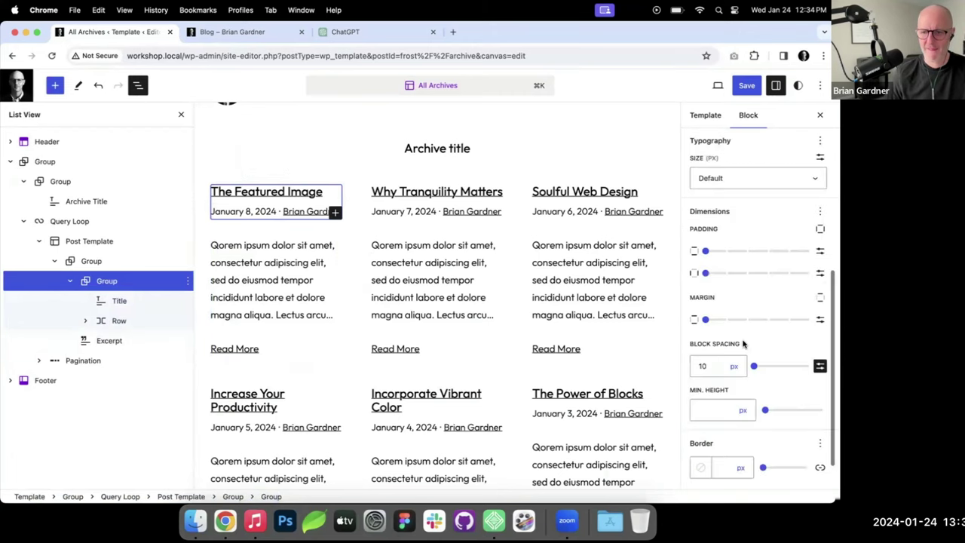
scroll(743, 343, down, 1)
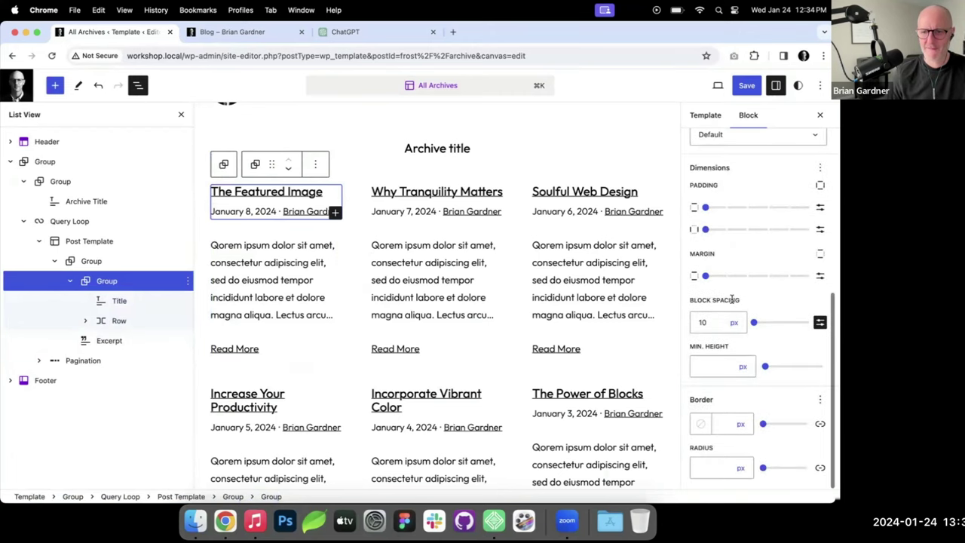
Step: Save the template, look at the live Blog page's post grid, and return to the template editor
click(745, 89)
click(722, 146)
click(234, 32)
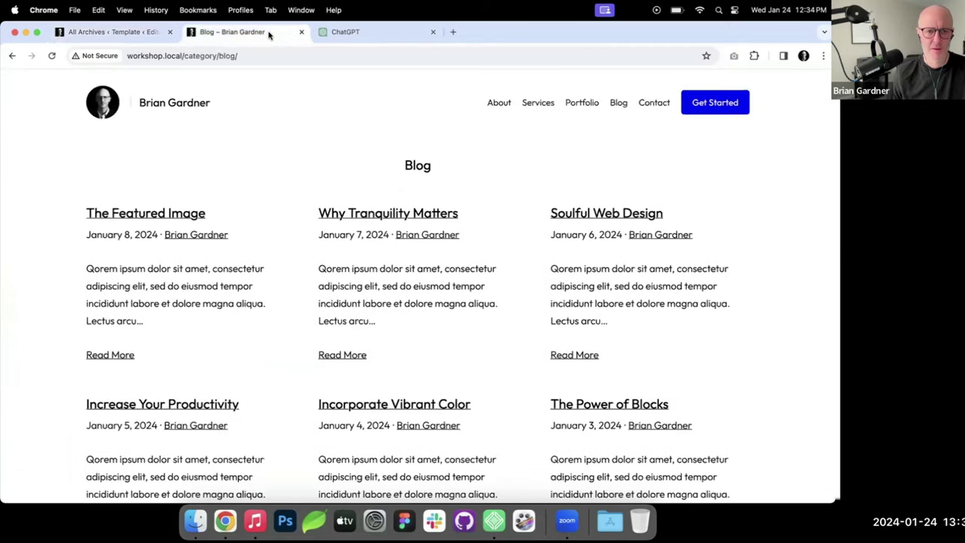
click(109, 32)
Step: Switch the Excerpt block's margin control to the top side only and set its vertical padding to 0
click(272, 286)
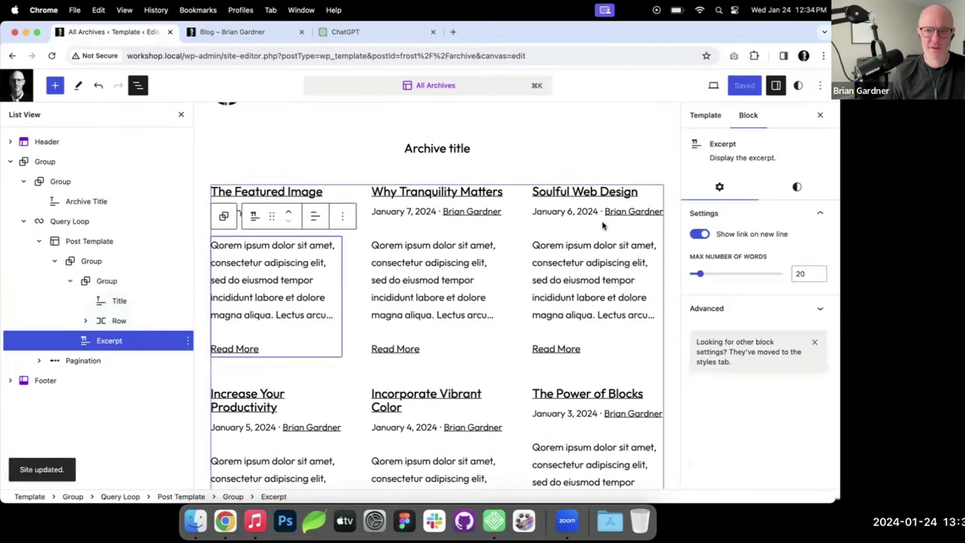
click(796, 188)
scroll(793, 330, down, 2)
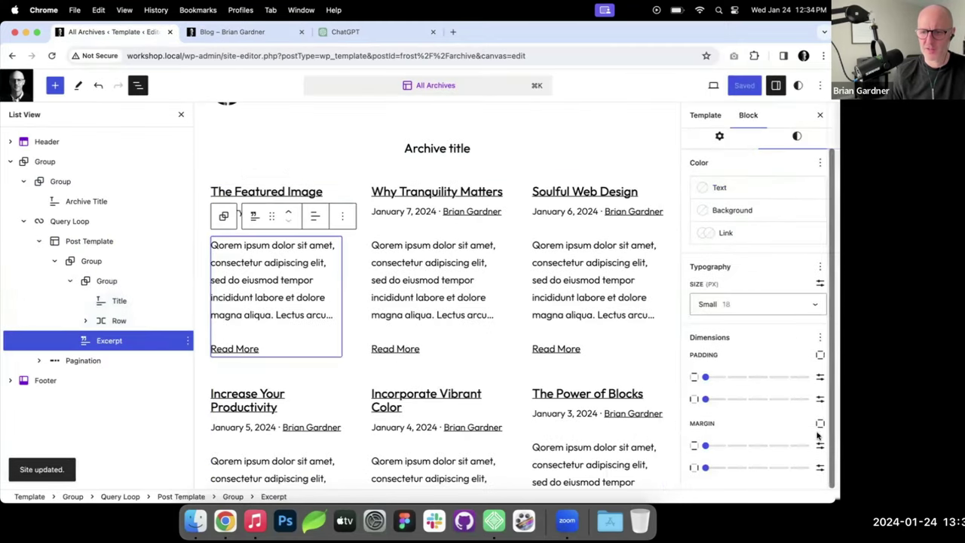
click(819, 425)
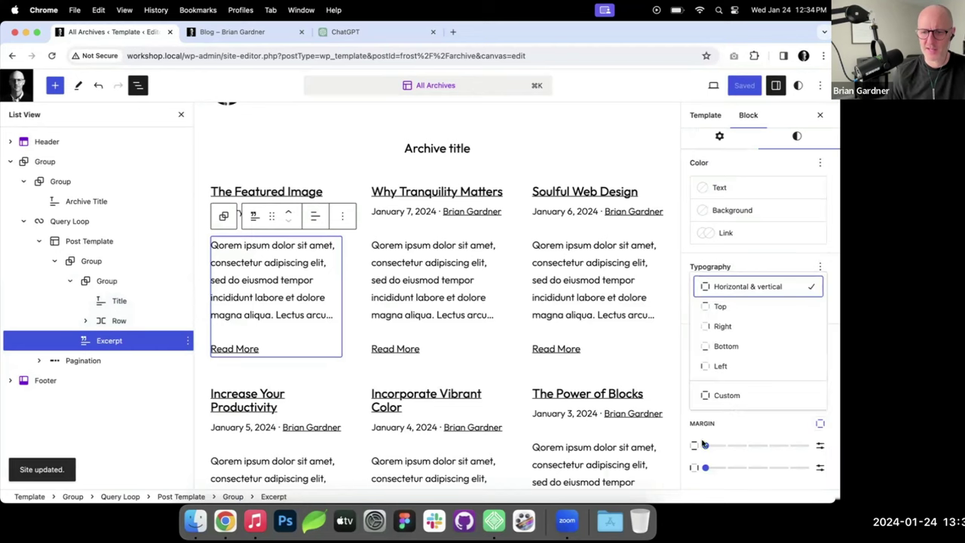
click(720, 306)
drag(705, 424, 678, 426)
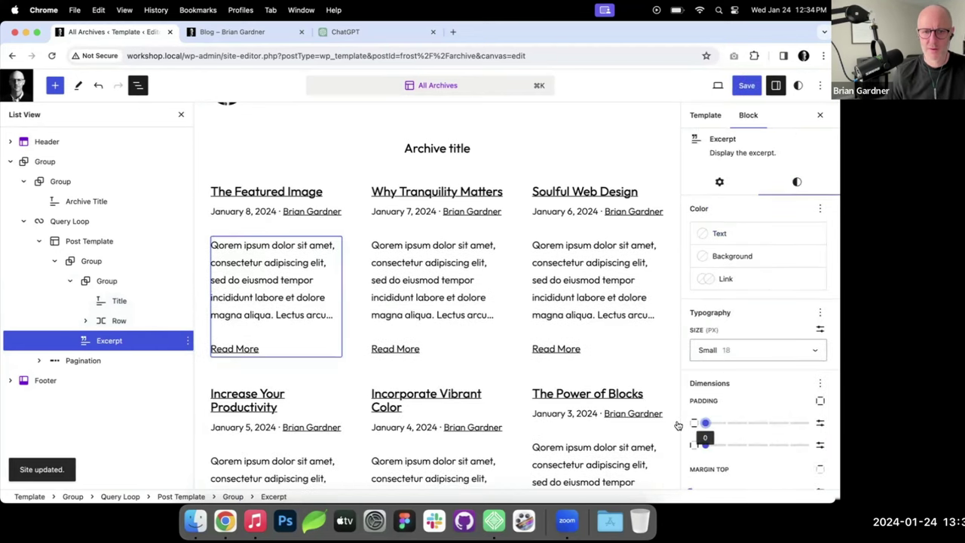
Step: Save the Excerpt spacing changes, check the live Blog page, and return to the template editor
click(115, 322)
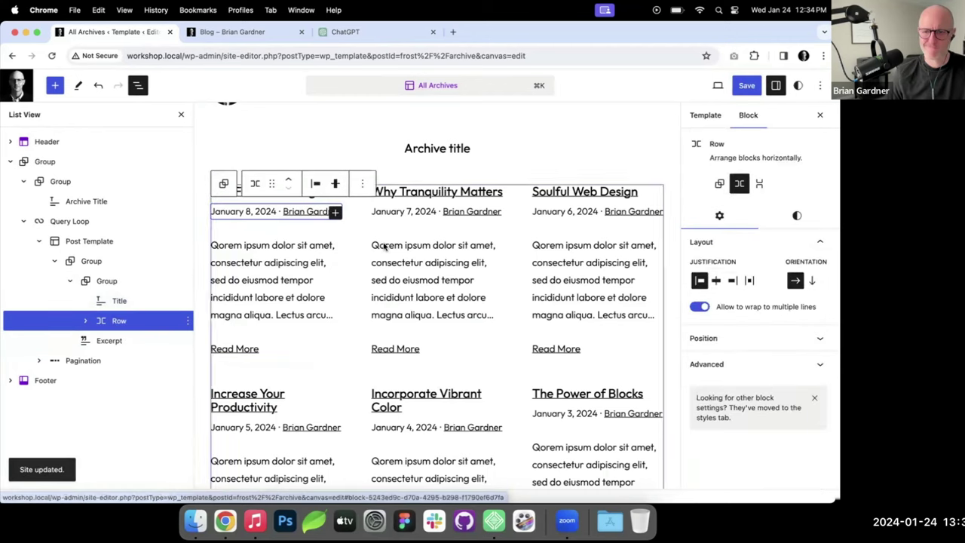
click(747, 85)
click(749, 86)
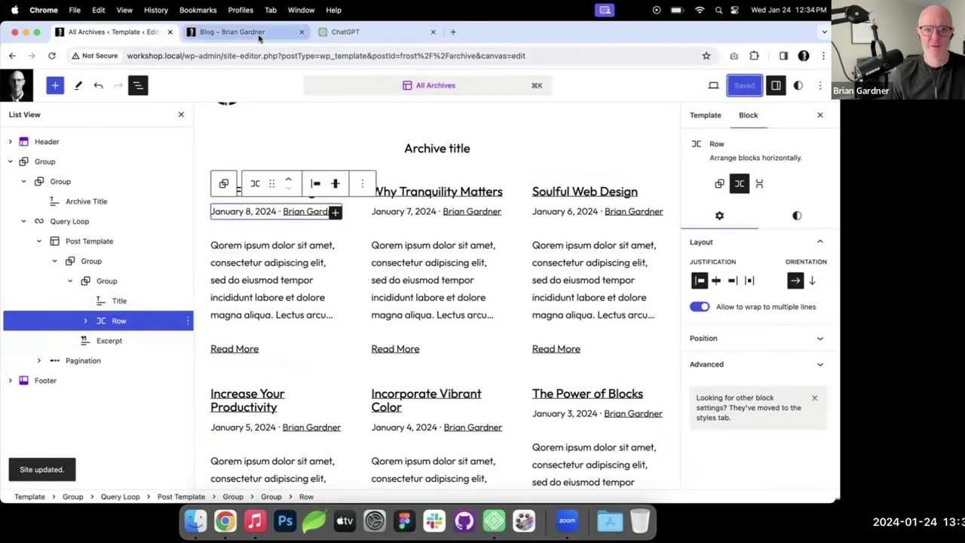
click(256, 32)
click(132, 32)
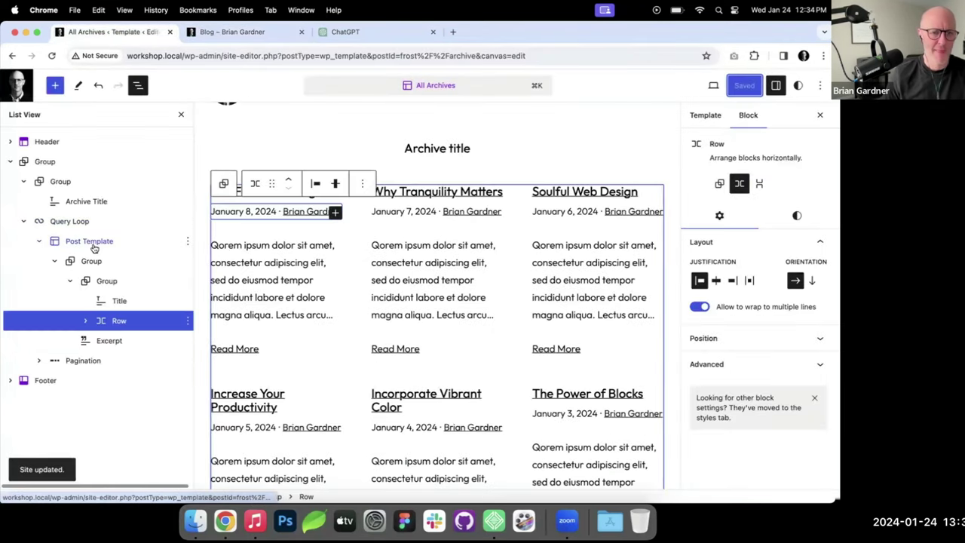
Step: Add a Featured Image block to the Post Template and move it above the Group with the post text
click(136, 243)
click(335, 268)
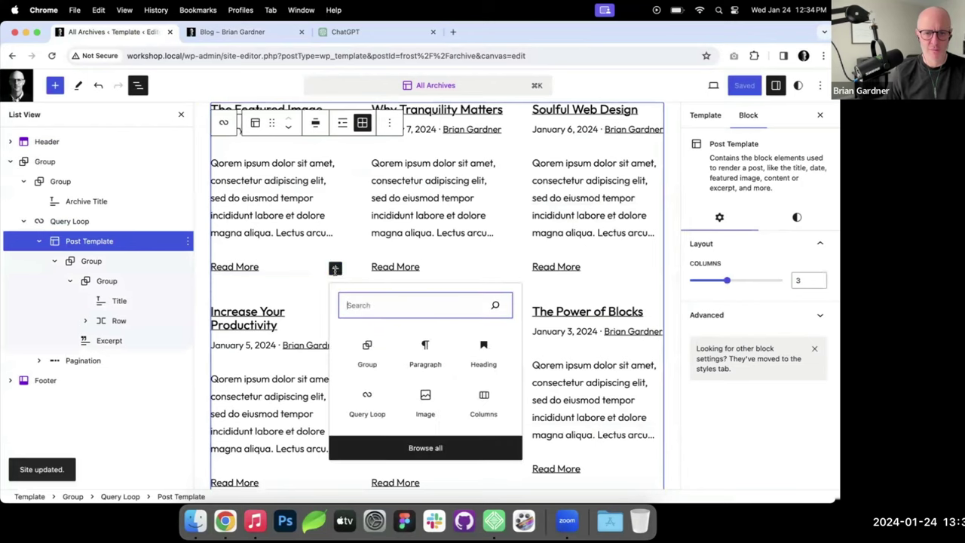
text(fe)
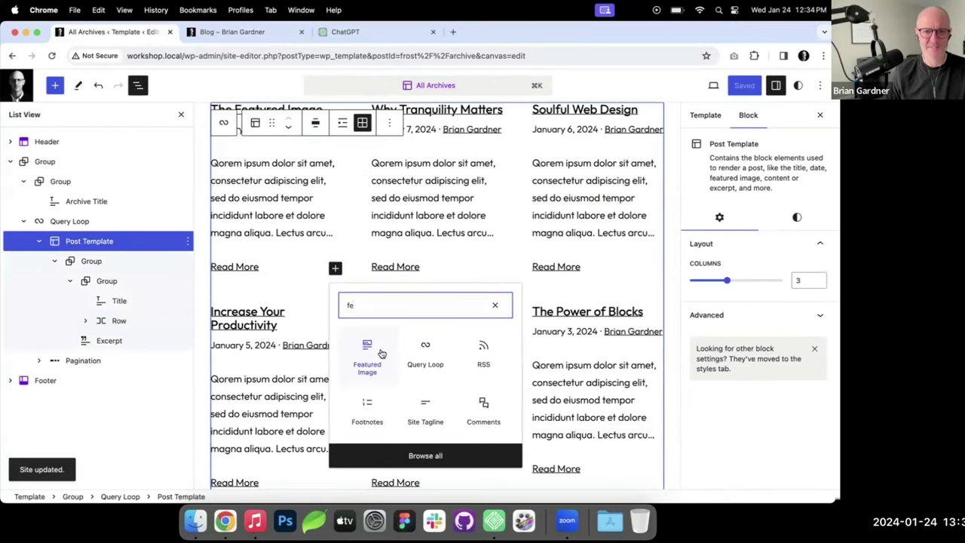
click(367, 345)
scroll(290, 325, up, 3)
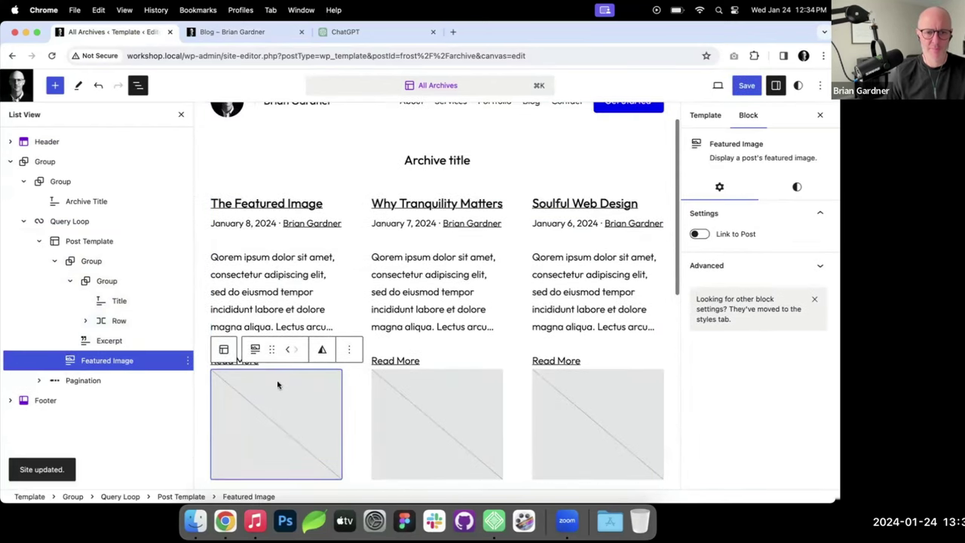
click(288, 356)
scroll(283, 309, up, 1)
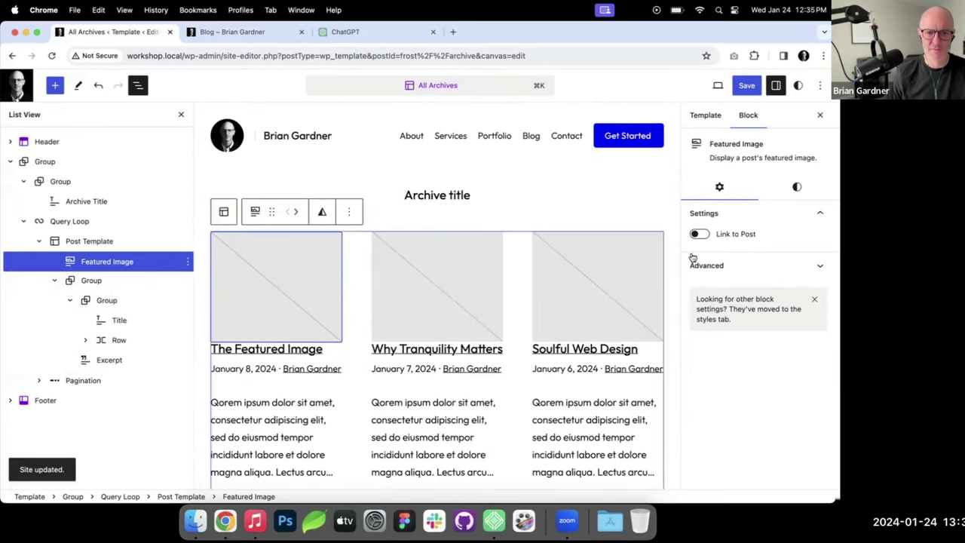
Step: Give the Featured Image block a bottom margin of xSmall
click(796, 188)
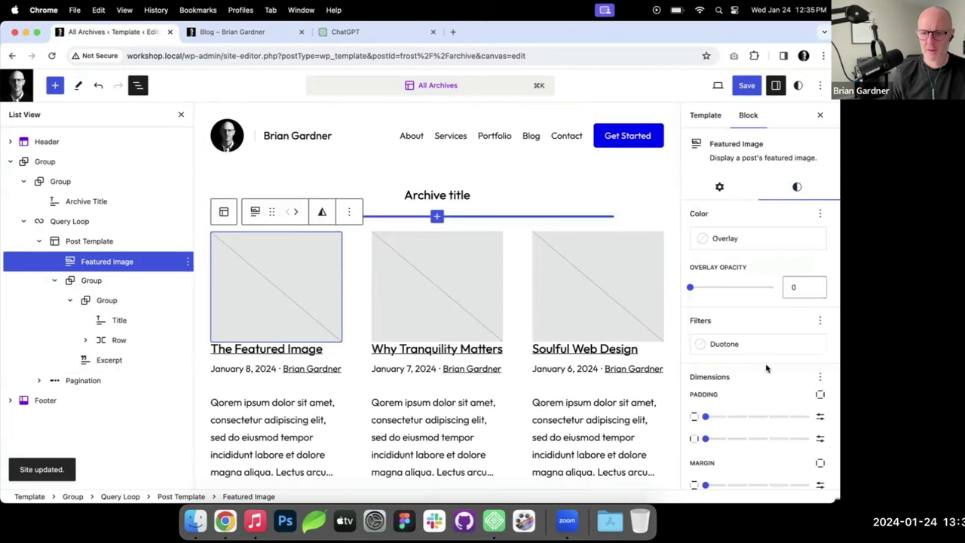
click(821, 376)
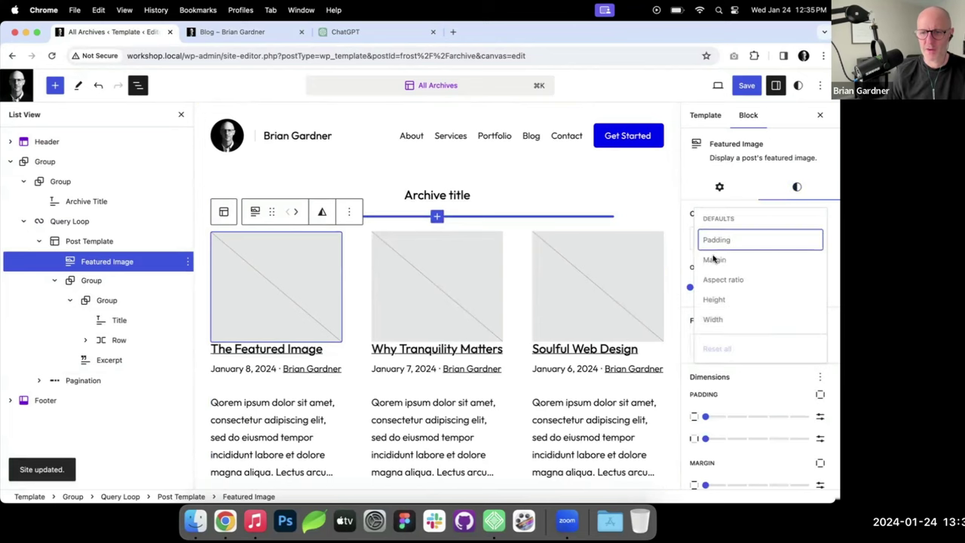
click(760, 447)
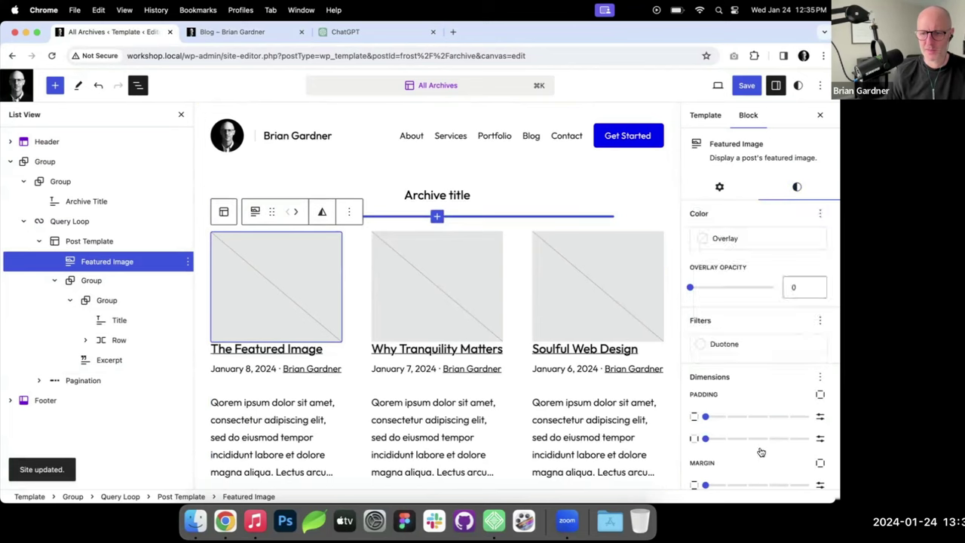
scroll(799, 422, down, 2)
click(821, 380)
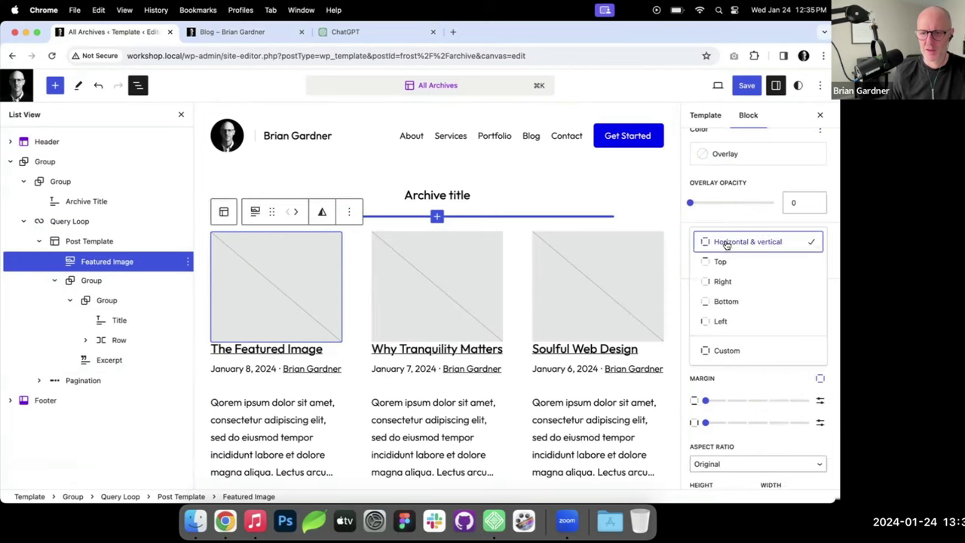
click(725, 303)
drag(705, 401, 716, 402)
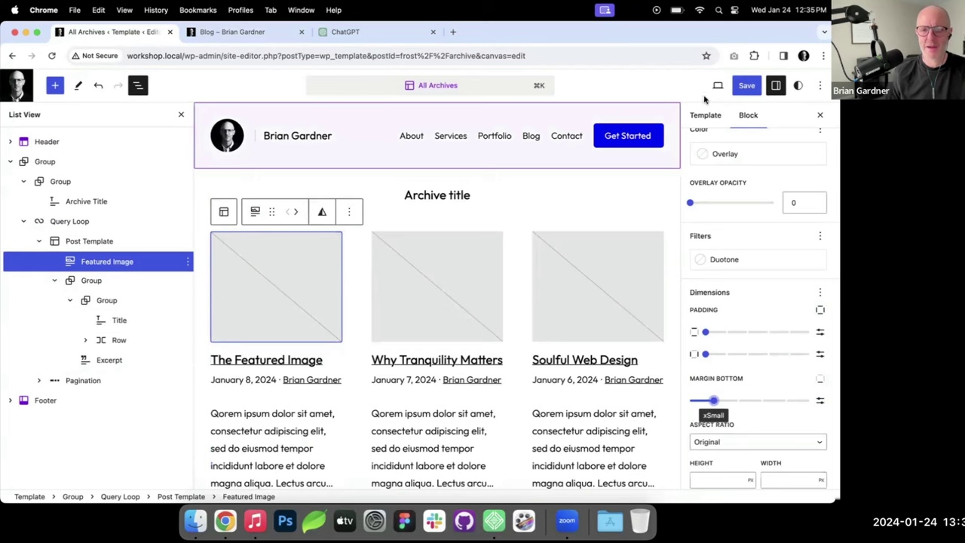
Step: Save the template with the Featured Image block, check the live Blog page, and return to the editor
click(747, 85)
click(717, 86)
click(257, 33)
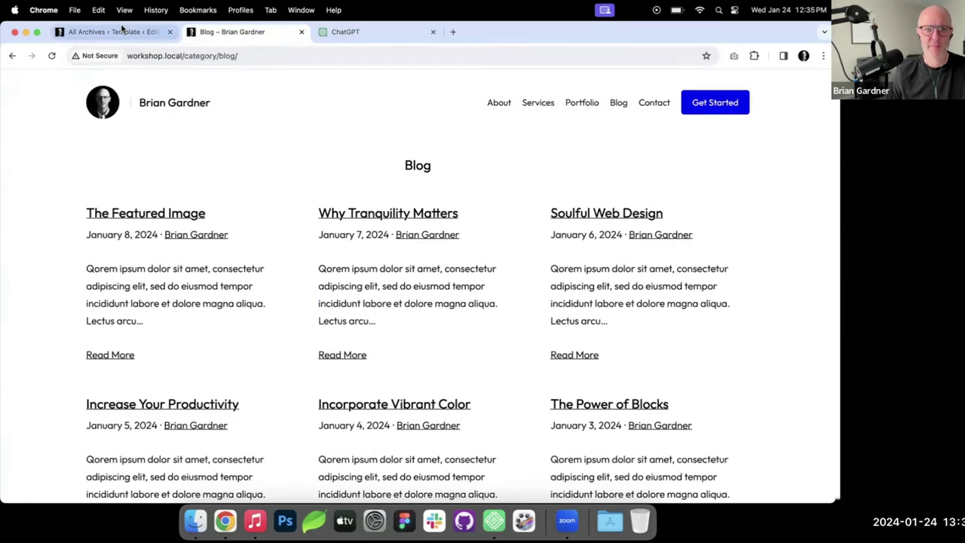
click(89, 32)
Step: Leave the site editor for the dashboard and open the post "The Featured Image" for editing
click(25, 89)
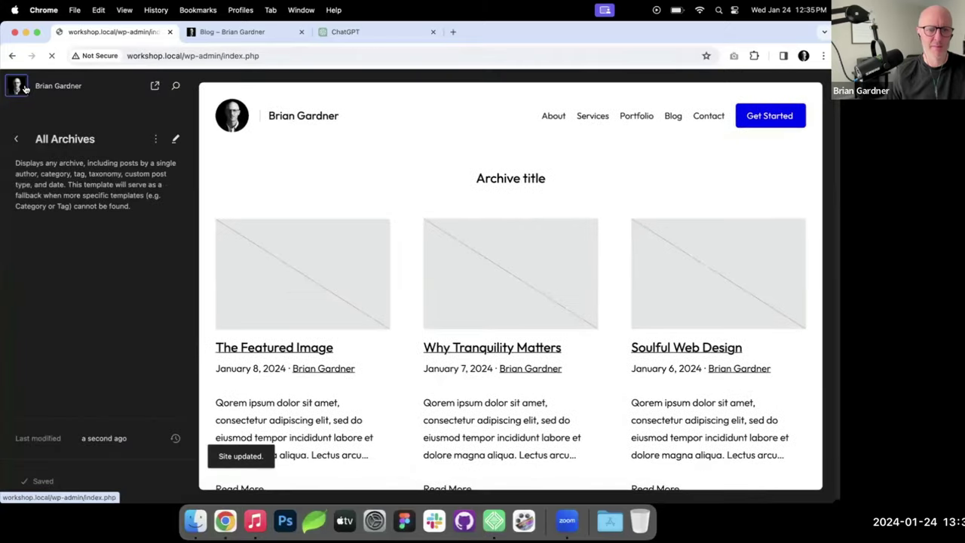
click(25, 89)
click(26, 167)
click(169, 190)
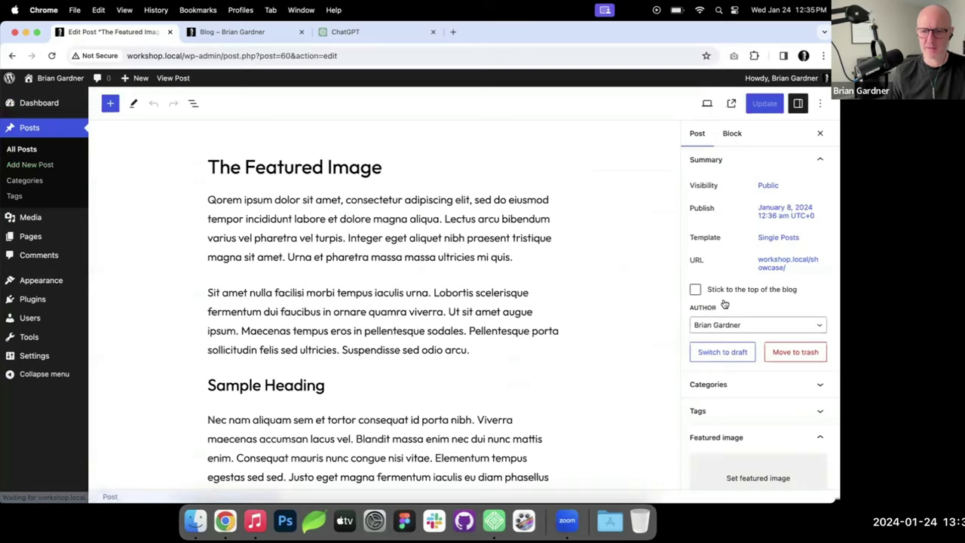
Step: Set the last image in the Media Library as the post's featured image, update the post, and return to the posts list
scroll(725, 304, down, 2)
click(767, 400)
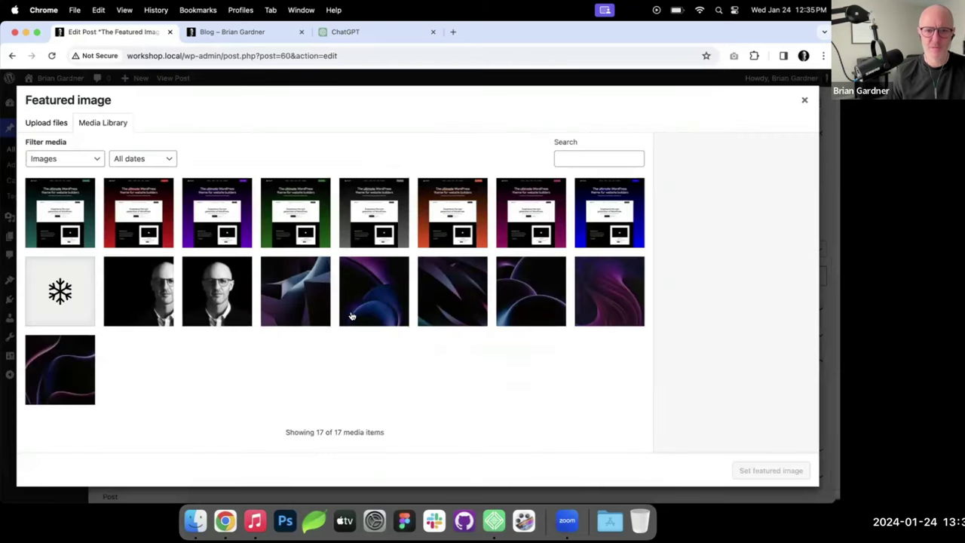
click(285, 303)
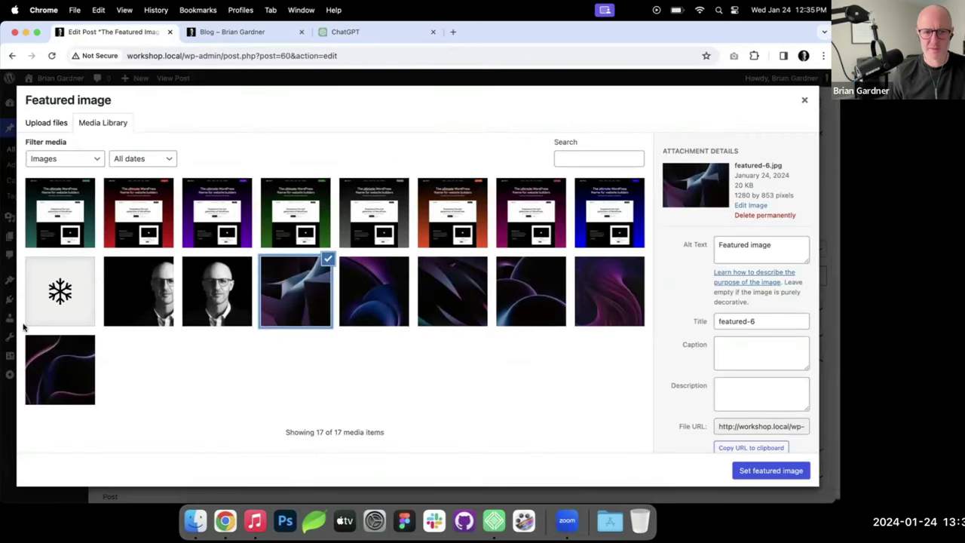
click(55, 359)
click(765, 471)
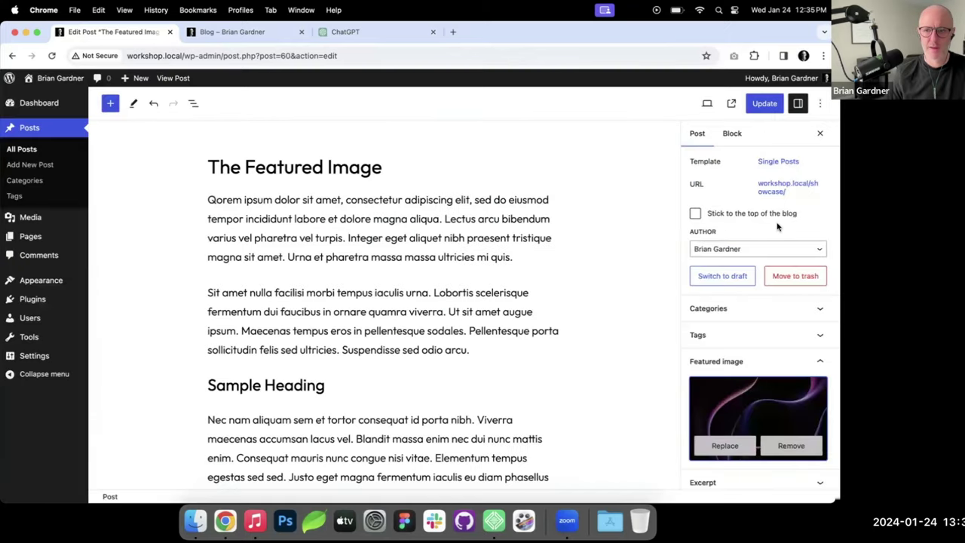
click(759, 107)
click(39, 131)
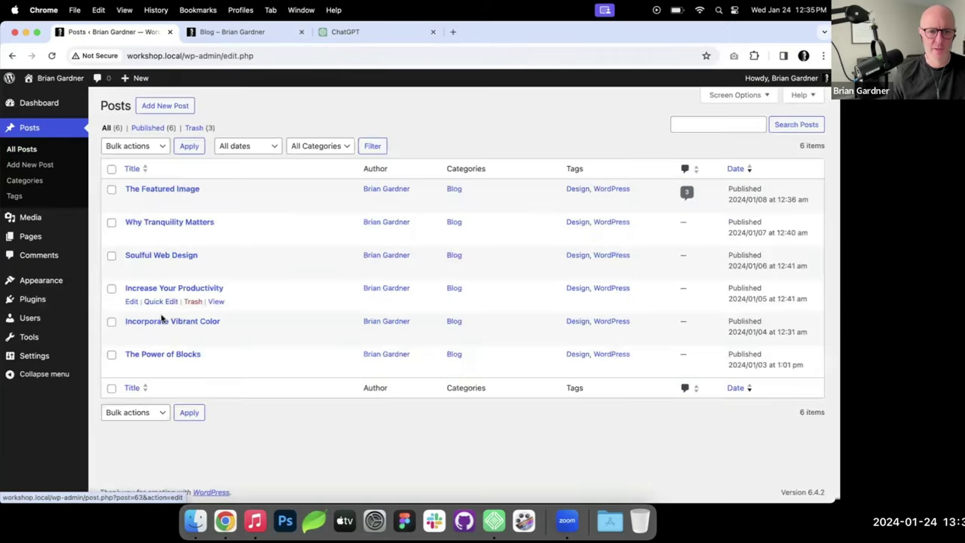
Step: Open the post "Incorporate Vibrant Color", set the purple swirl image from the Media Library as its featured image, and update the post
drag(163, 321, 218, 308)
click(214, 323)
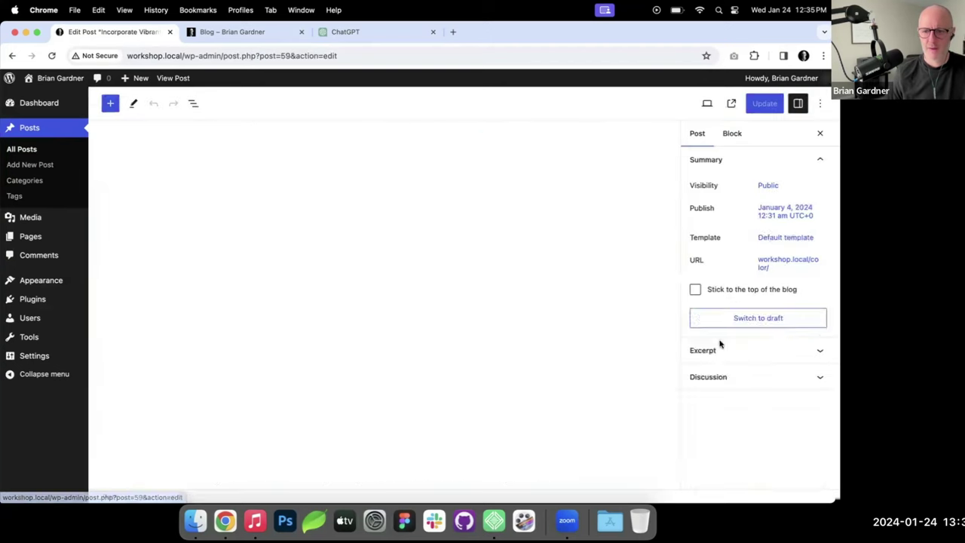
click(758, 400)
click(540, 285)
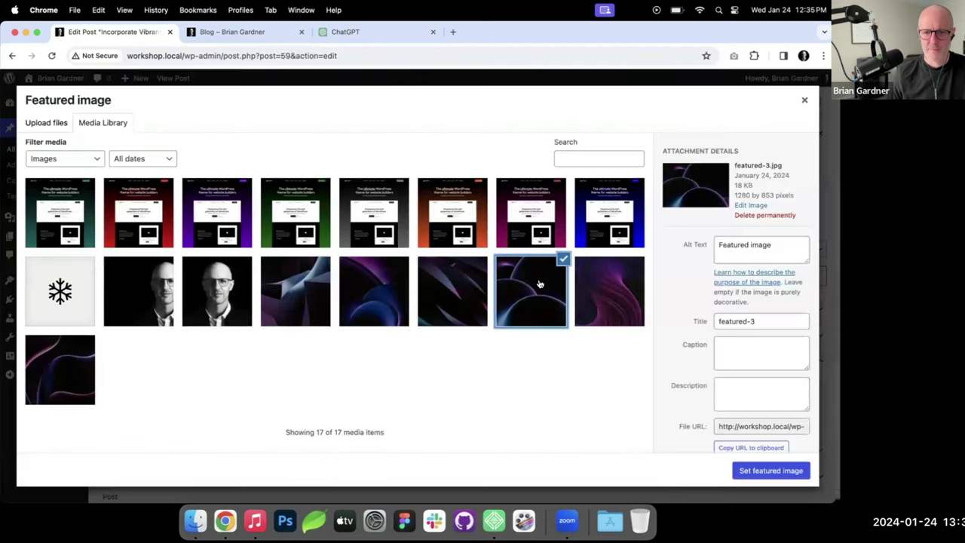
click(594, 291)
click(769, 470)
click(760, 106)
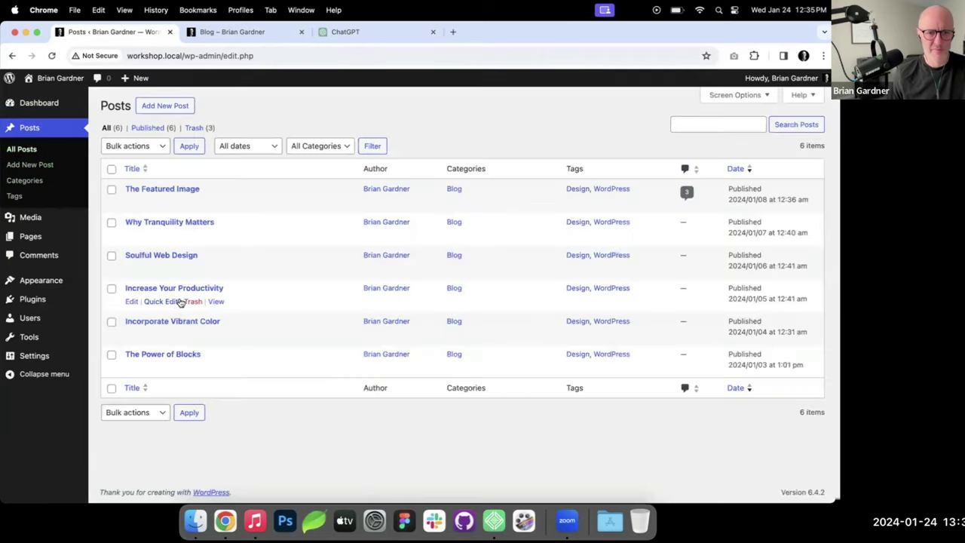
Step: Set featured-3.jpg as the featured image of the post "Increase Your Productivity", update it, and return to the posts list
click(183, 286)
scroll(708, 331, down, 2)
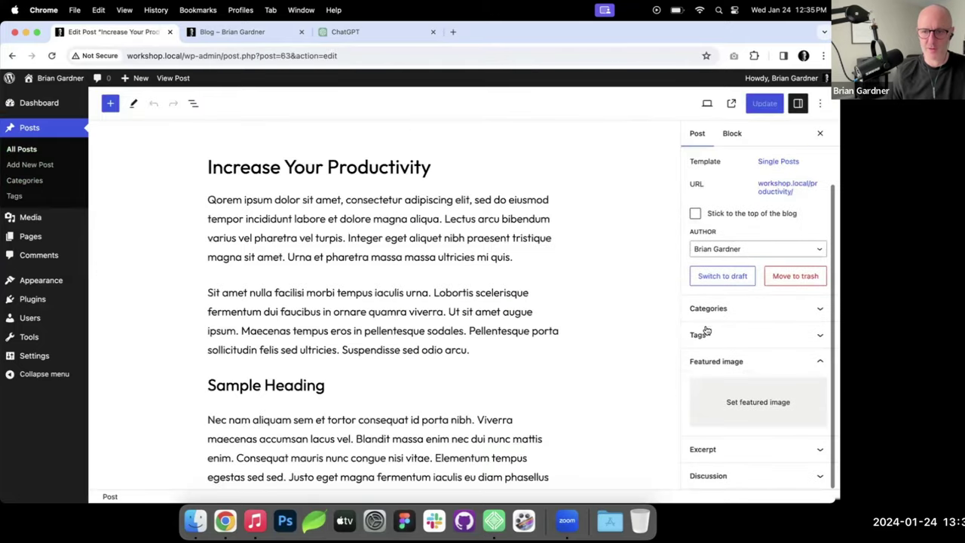
click(740, 399)
click(532, 282)
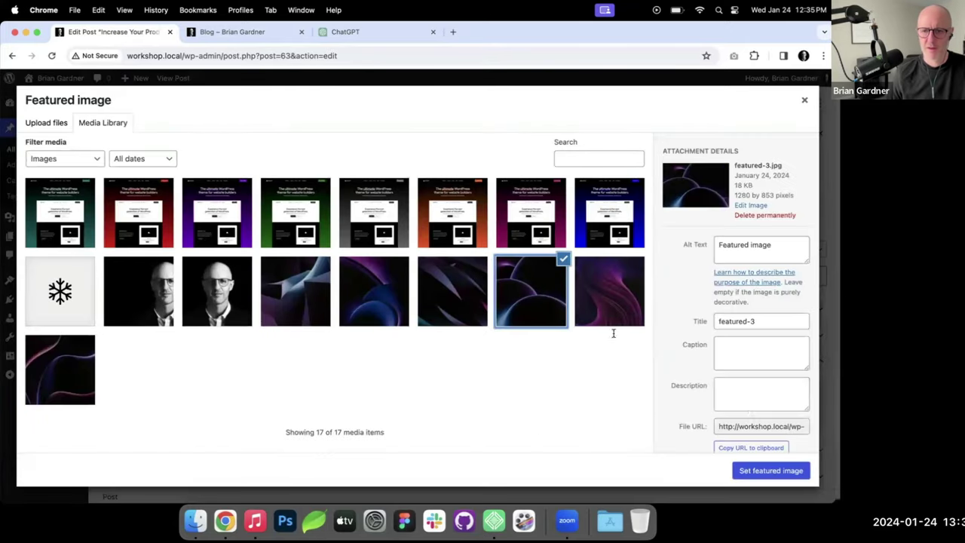
click(777, 468)
click(763, 106)
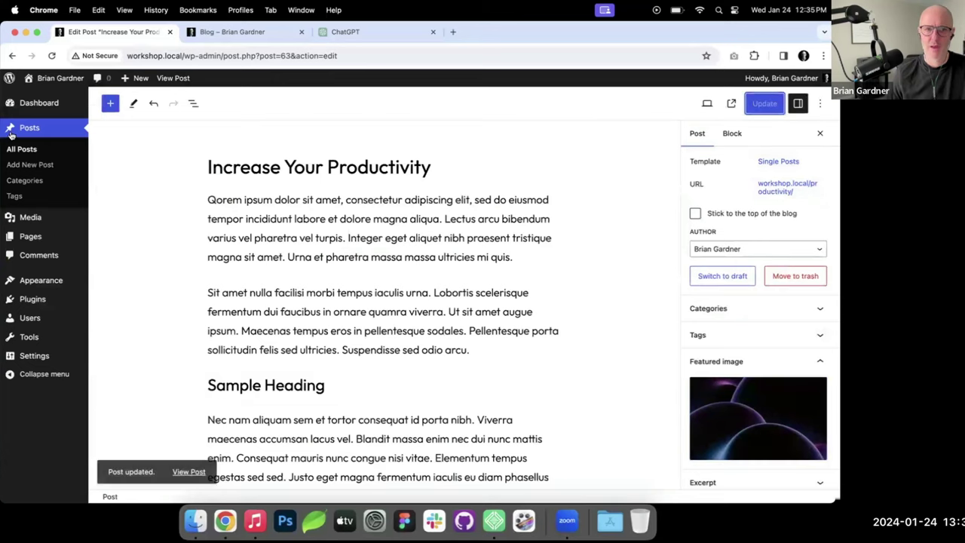
click(32, 151)
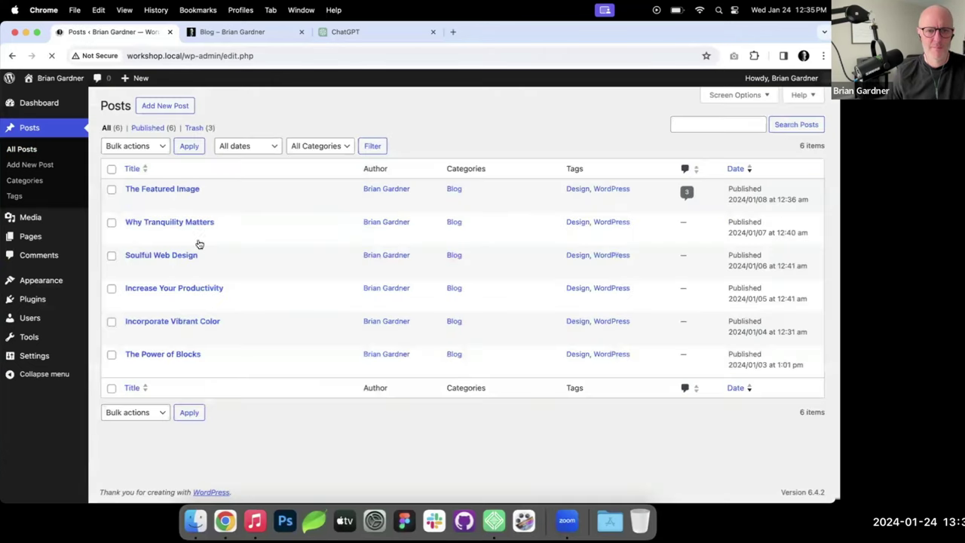
Step: Set the dark blade-shaped image beside featured-3 as the featured image of "Soulful Web Design", update it, and return to the posts list
click(161, 255)
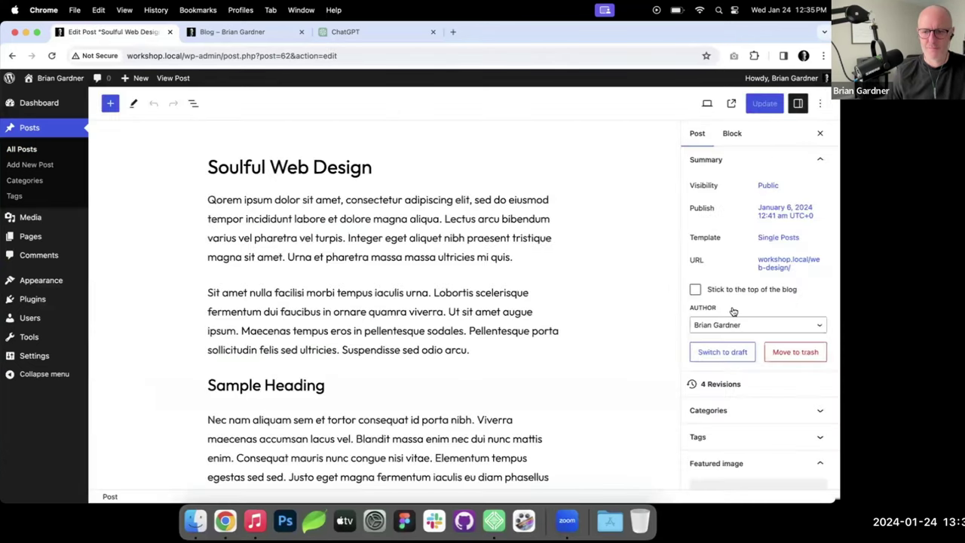
scroll(733, 311, down, 3)
click(743, 374)
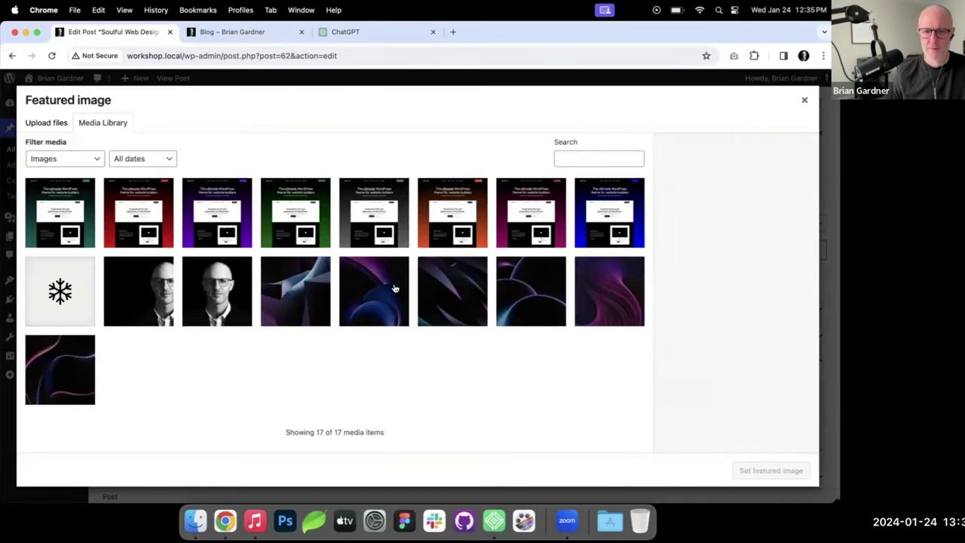
click(394, 288)
click(438, 288)
click(772, 469)
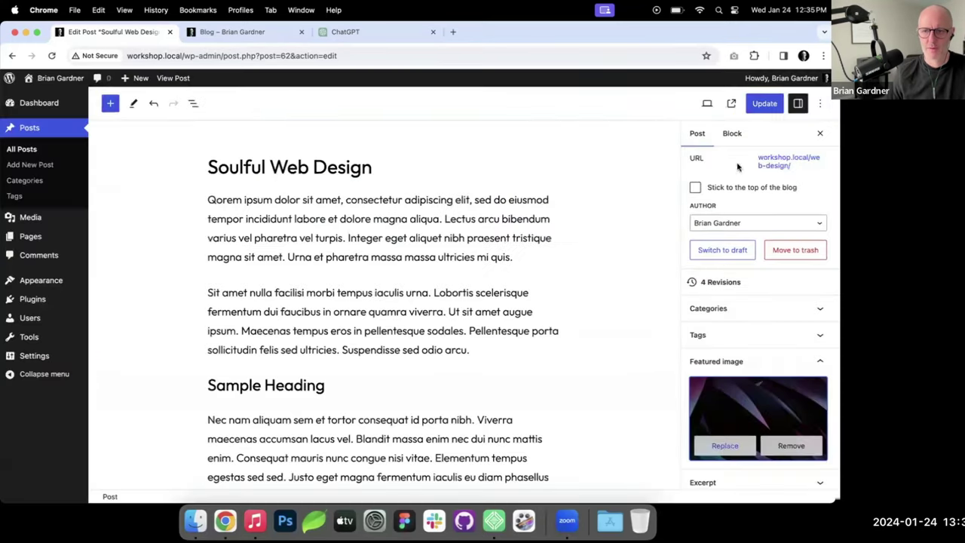
click(764, 103)
click(34, 130)
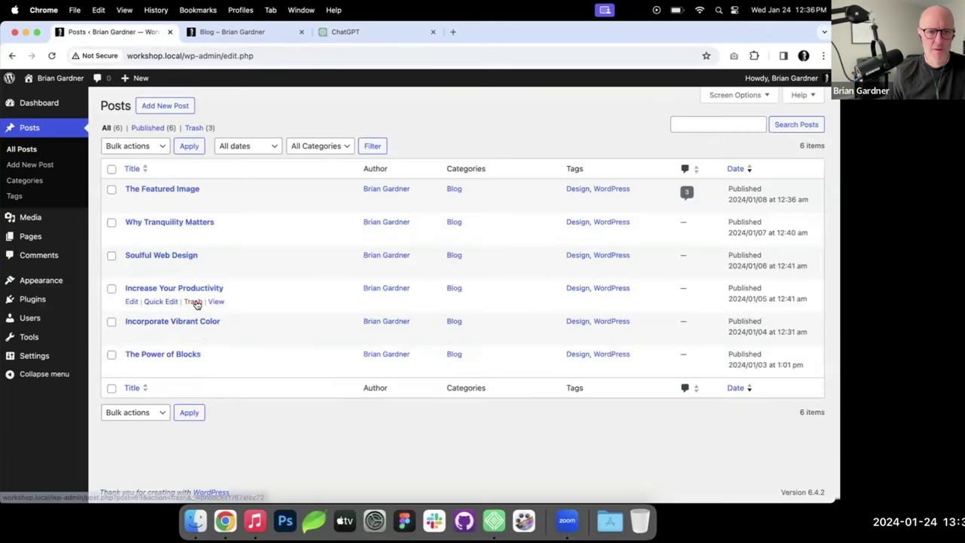
Step: Reopen "Increase Your Productivity" and "Incorporate Vibrant Color" to check their featured images, and return to the posts list
click(196, 291)
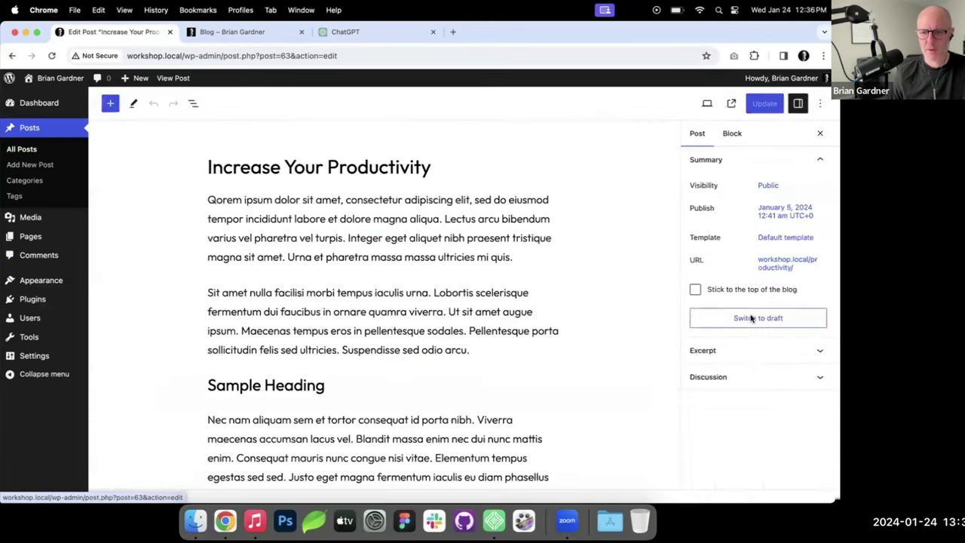
click(33, 147)
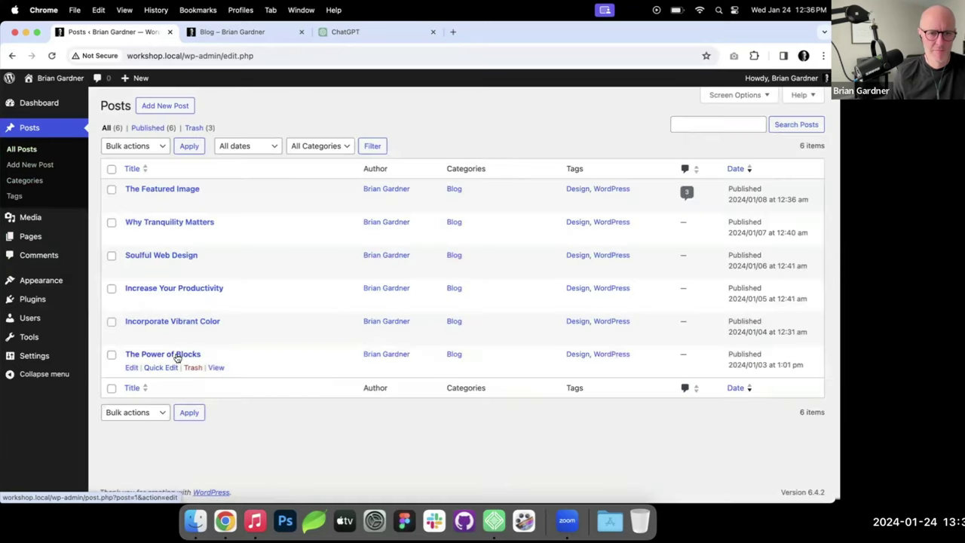
click(189, 322)
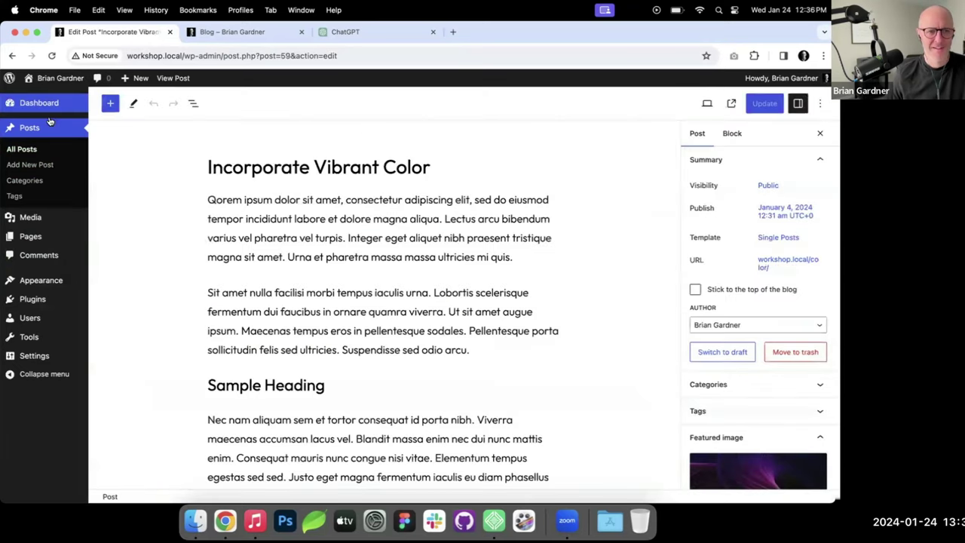
click(23, 149)
Step: Set the image with blue circular shapes as the featured image of "Why Tranquility Matters", update the post, and return to the posts list
click(160, 221)
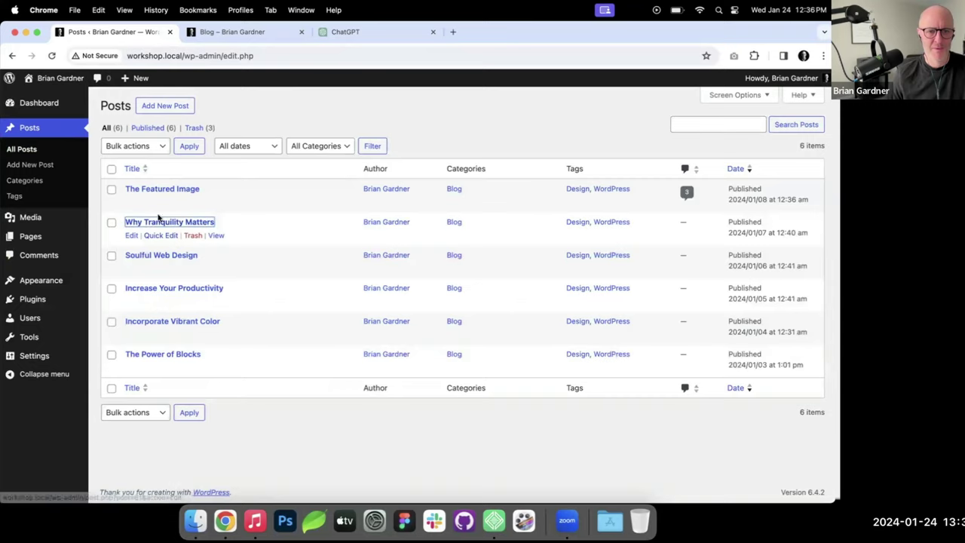
click(741, 409)
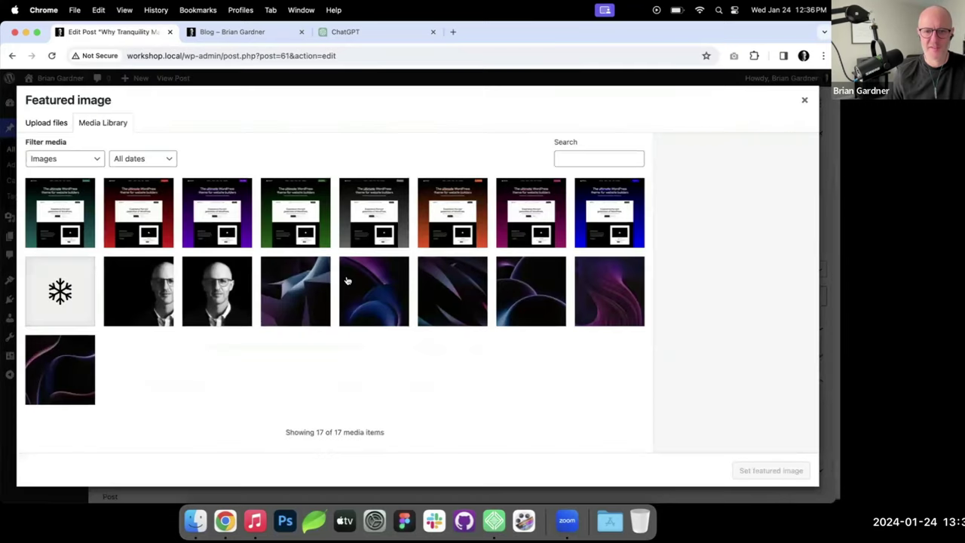
click(353, 285)
click(771, 470)
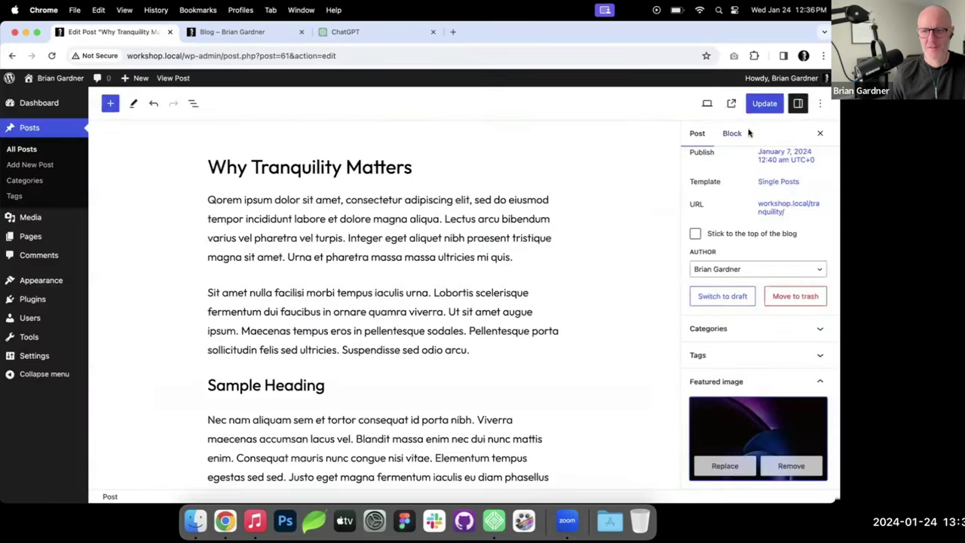
click(765, 104)
click(18, 150)
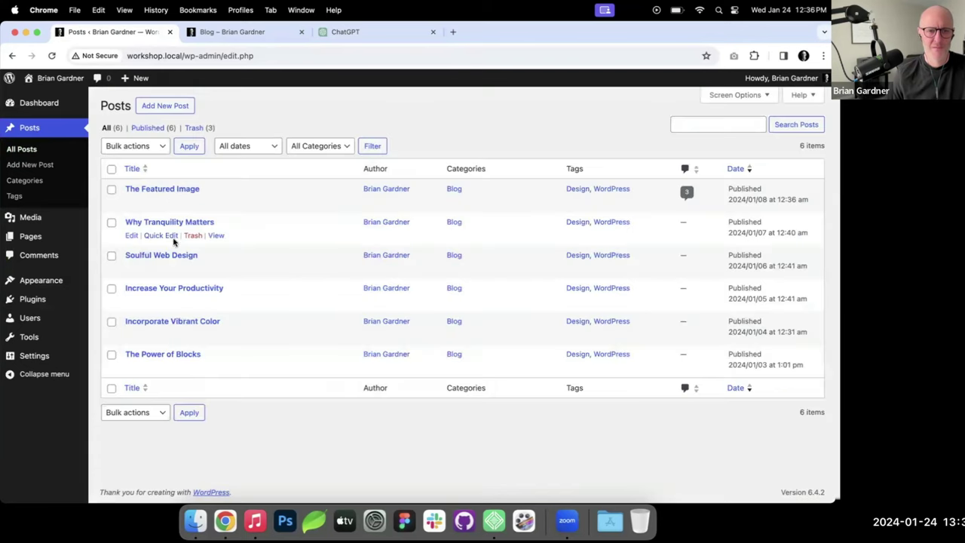
Step: Open the post "The Featured Image", check the live Blog page for posts lacking an image, and return to the posts list
click(170, 189)
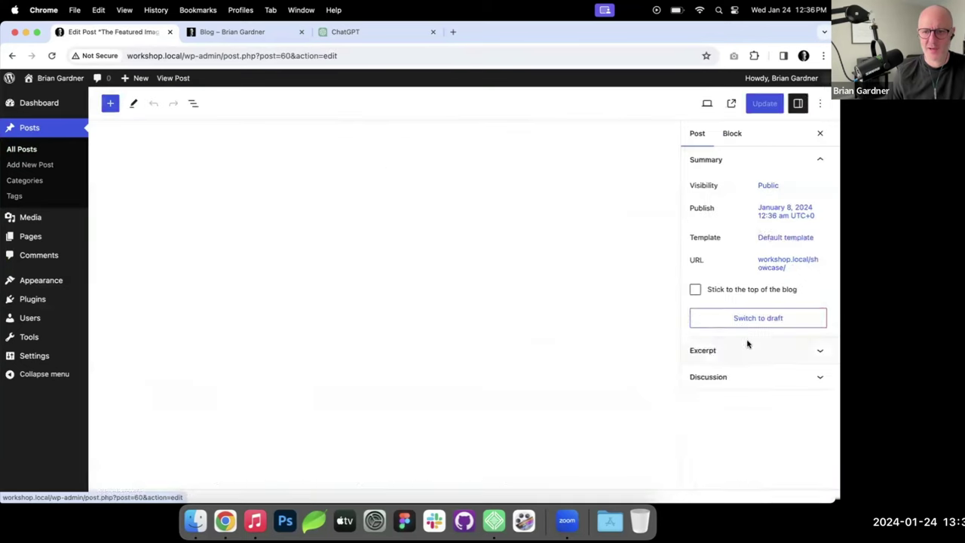
click(257, 34)
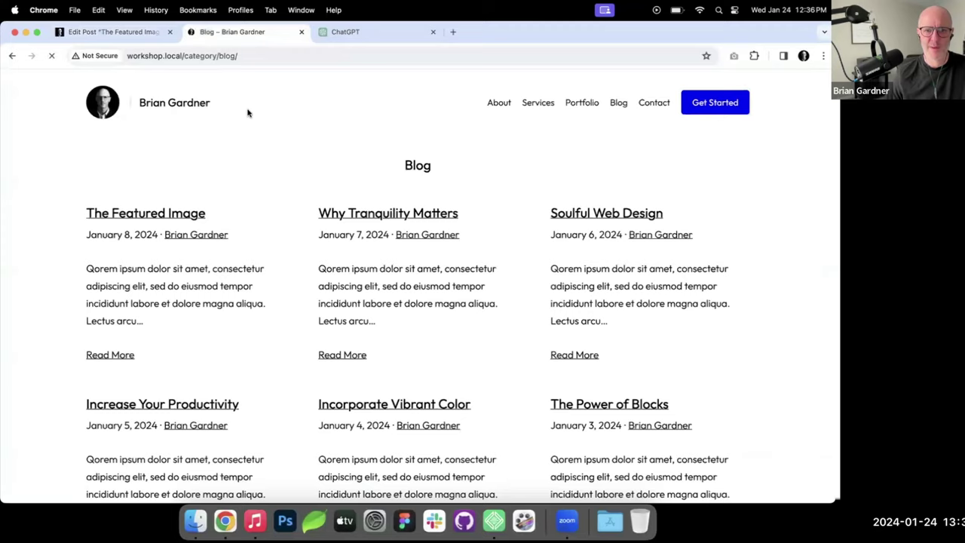
scroll(276, 158, down, 2)
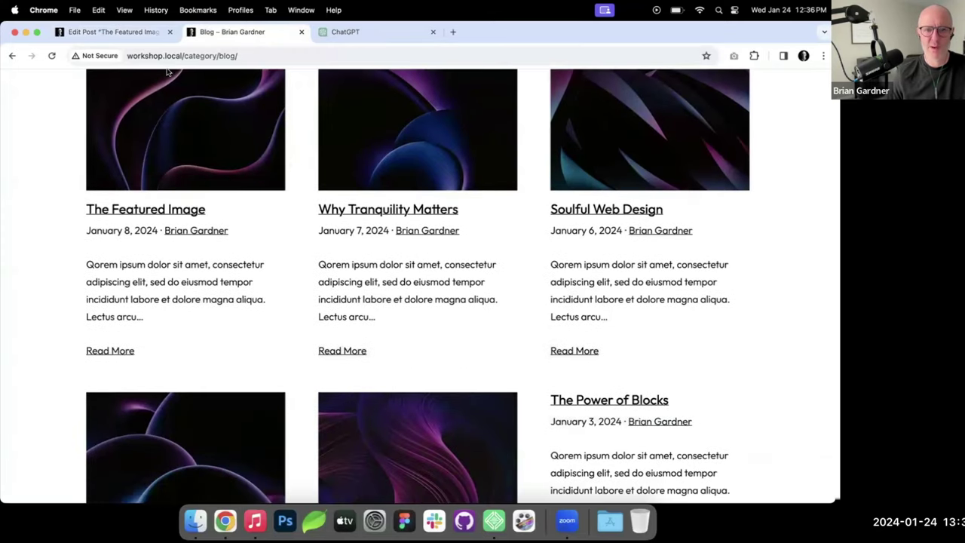
click(113, 32)
click(45, 129)
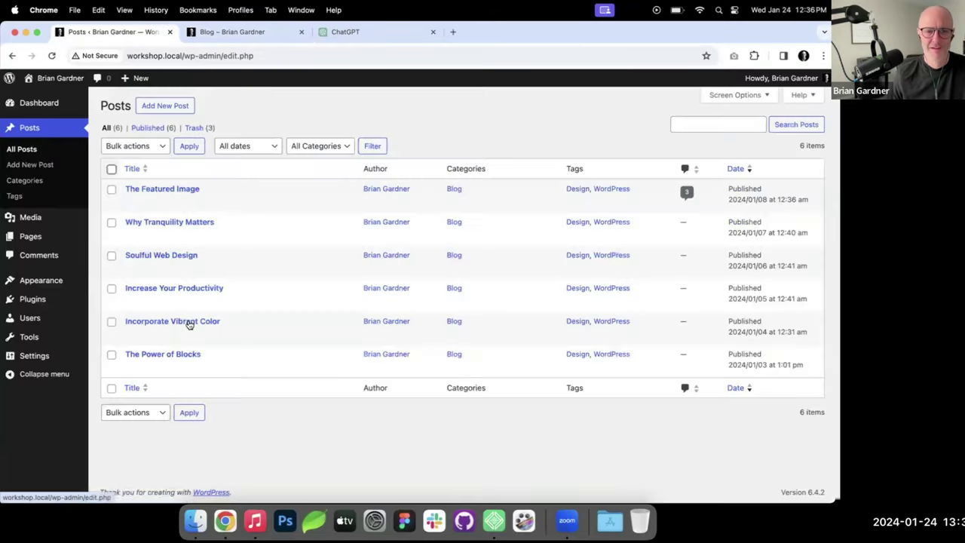
Step: Open the post "The Power of Blocks", set featured-6.jpg as its featured image, and update the post
click(189, 353)
click(777, 466)
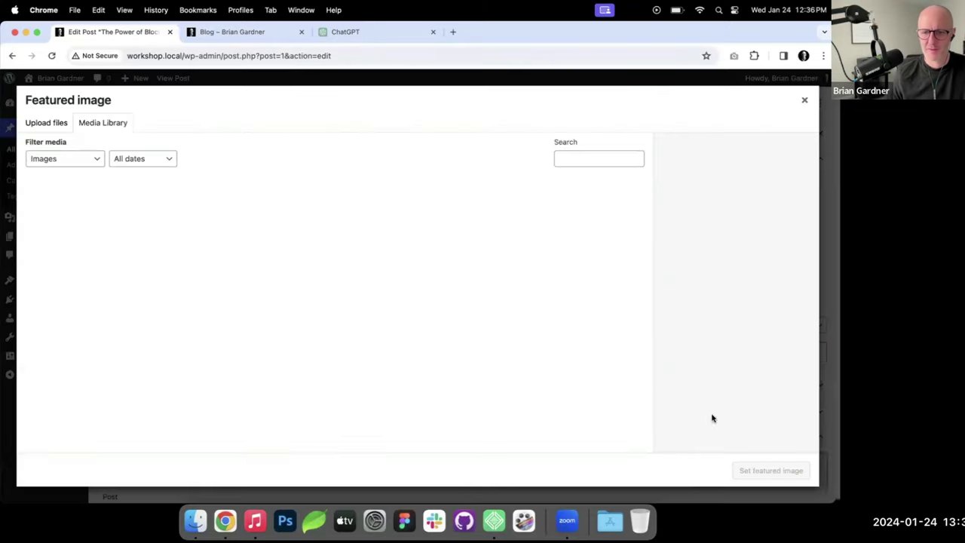
click(276, 285)
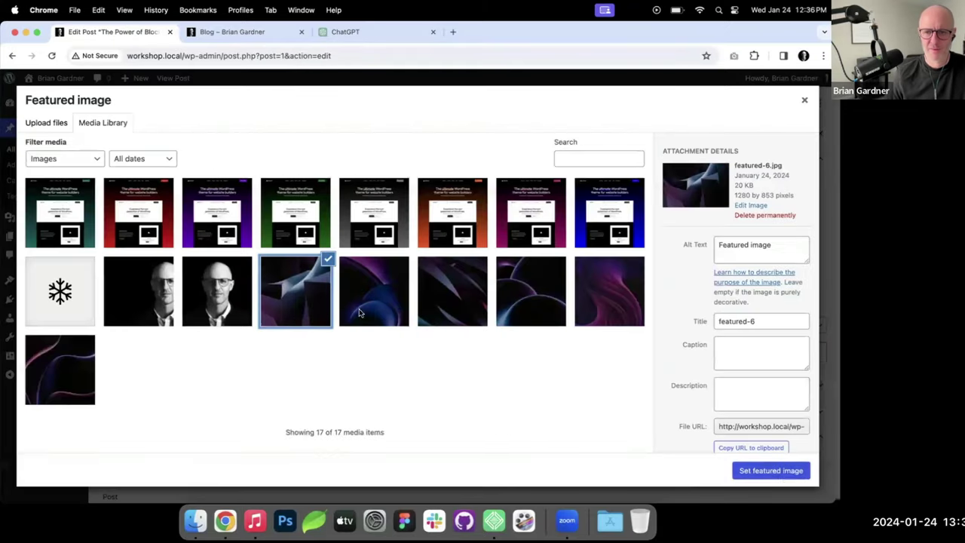
click(771, 470)
click(765, 103)
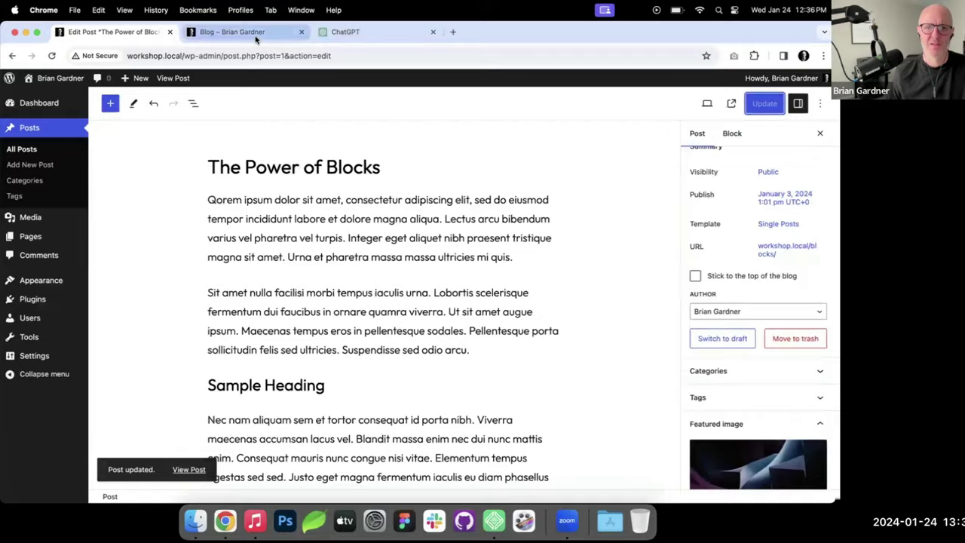
Step: Examine the featured images and the spacing of the post grid on the live Blog page
click(248, 32)
scroll(328, 204, down, 3)
scroll(360, 203, up, 3)
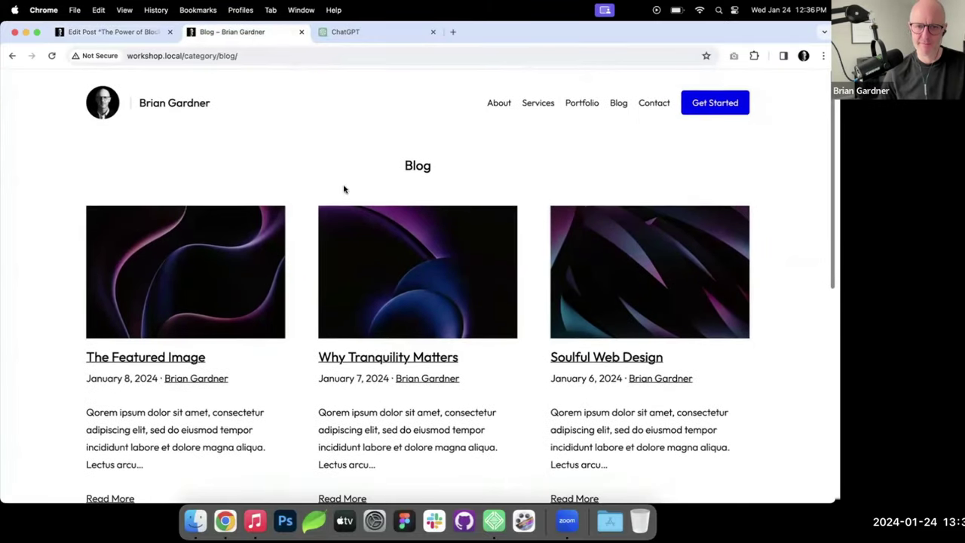
scroll(460, 298, down, 3)
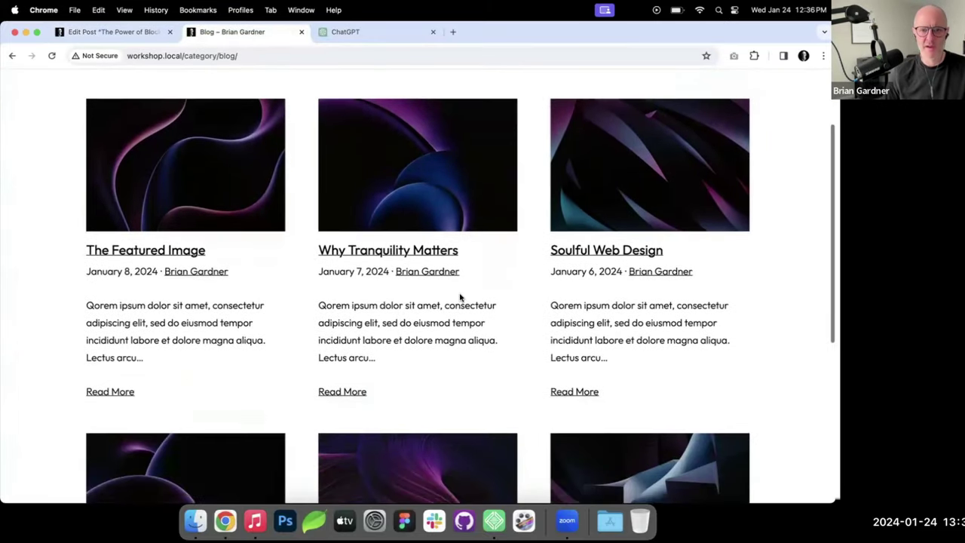
scroll(492, 113, down, 5)
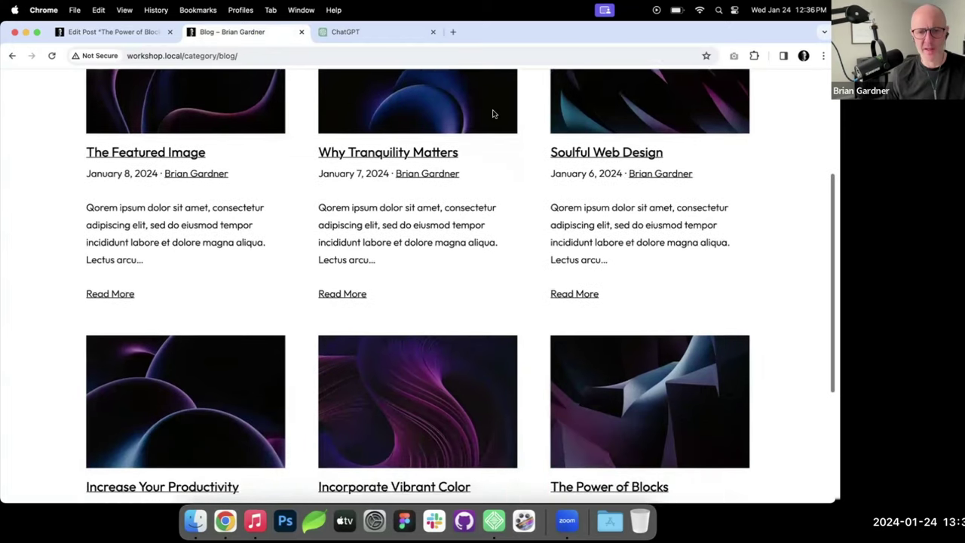
scroll(493, 114, down, 2)
scroll(493, 114, up, 8)
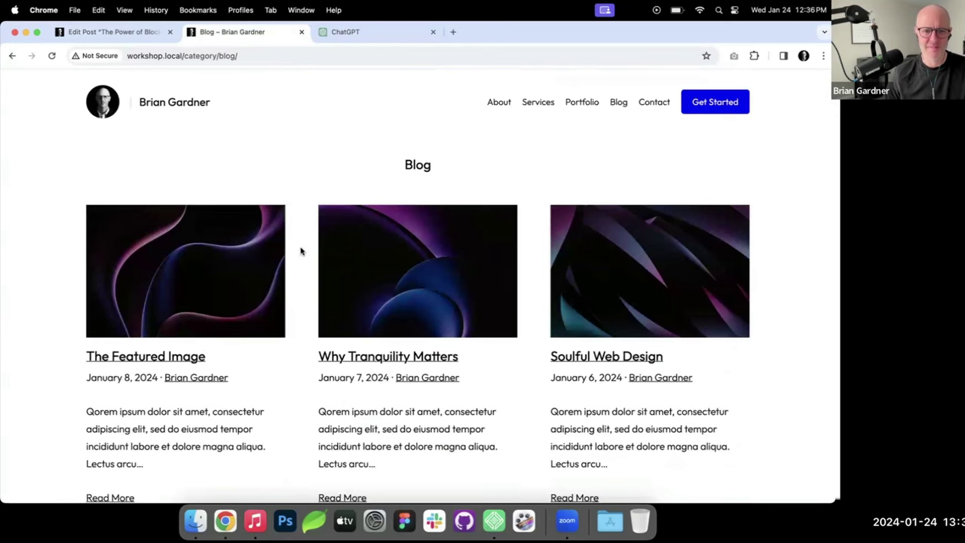
Step: Return to the dashboard and open the All Archives template for editing in the site editor
click(136, 32)
mouse_move(64, 284)
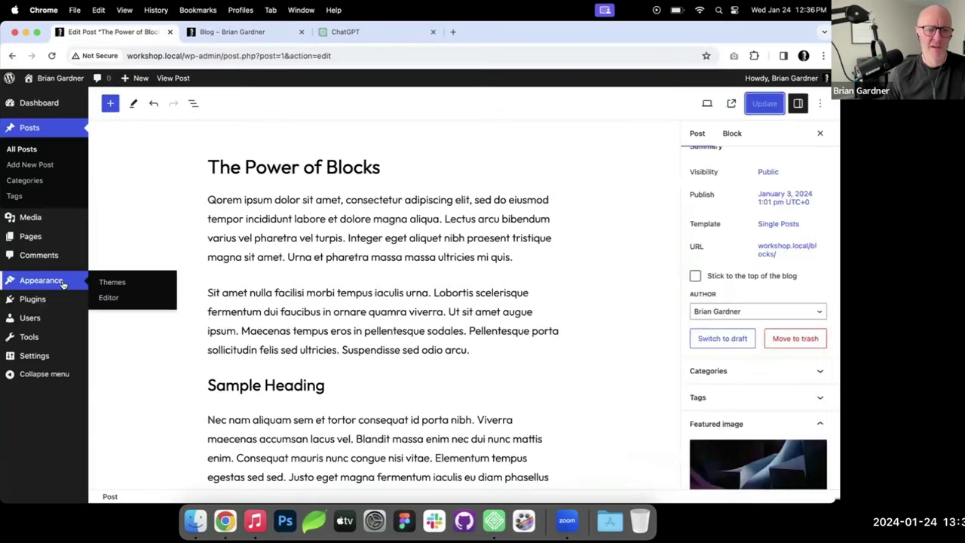
click(109, 296)
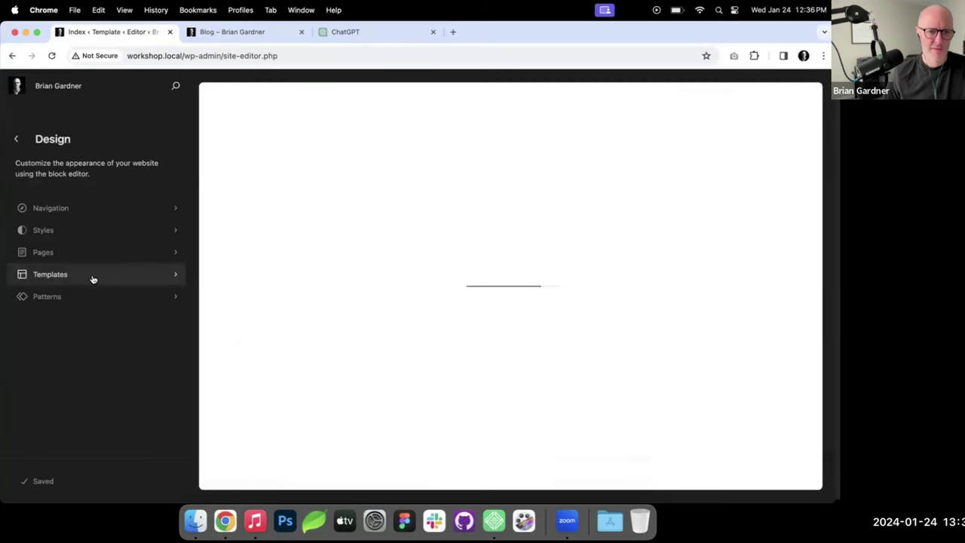
click(91, 279)
click(71, 201)
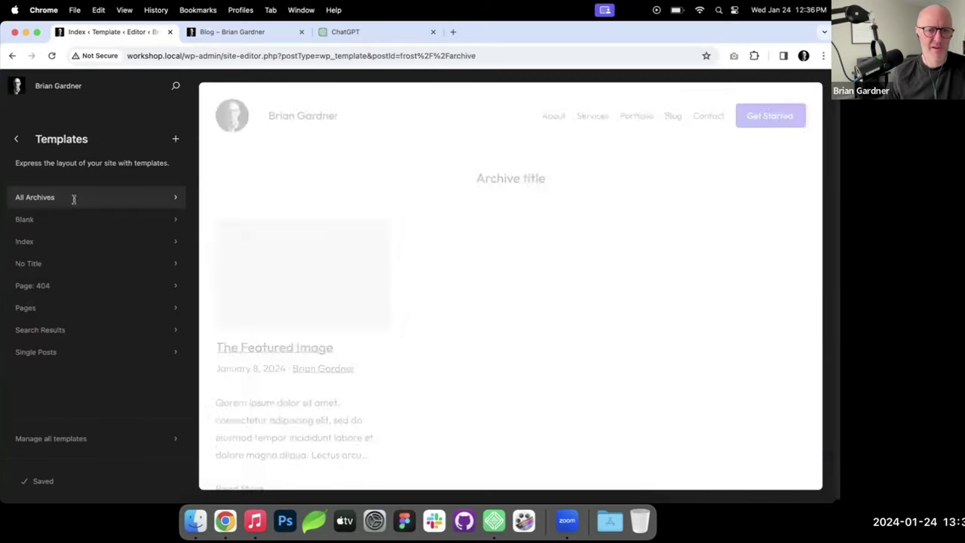
click(383, 268)
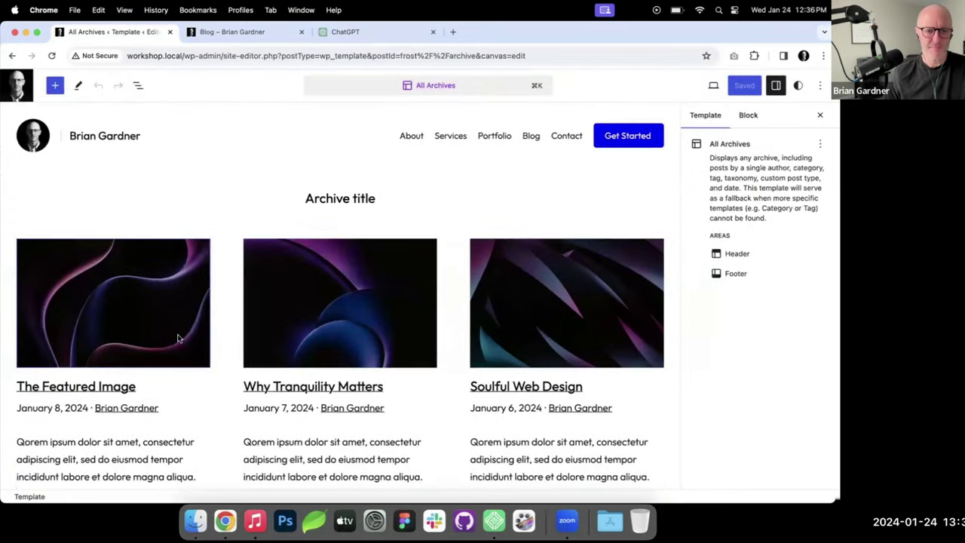
Step: Select the Post Template block inside the archive's Query Loop and show its style settings
click(189, 361)
click(138, 85)
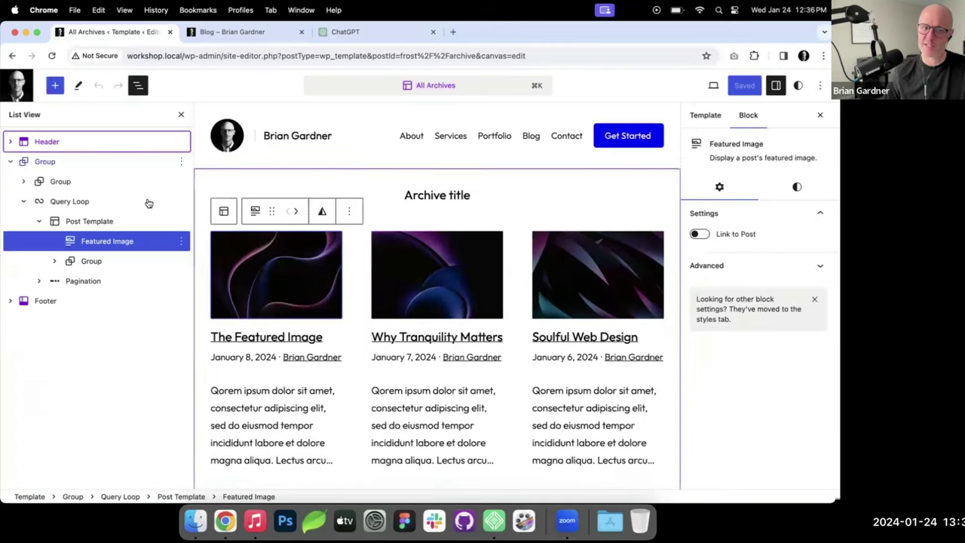
click(95, 225)
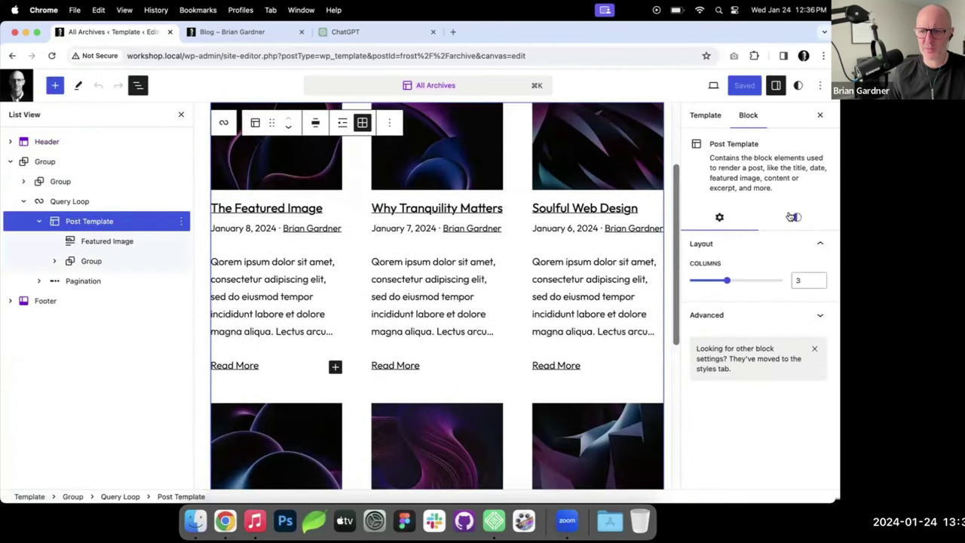
click(796, 218)
Step: Set the Post Template's block spacing to xSmall, save the template, and check the post grid on the live Blog page
drag(691, 437, 720, 441)
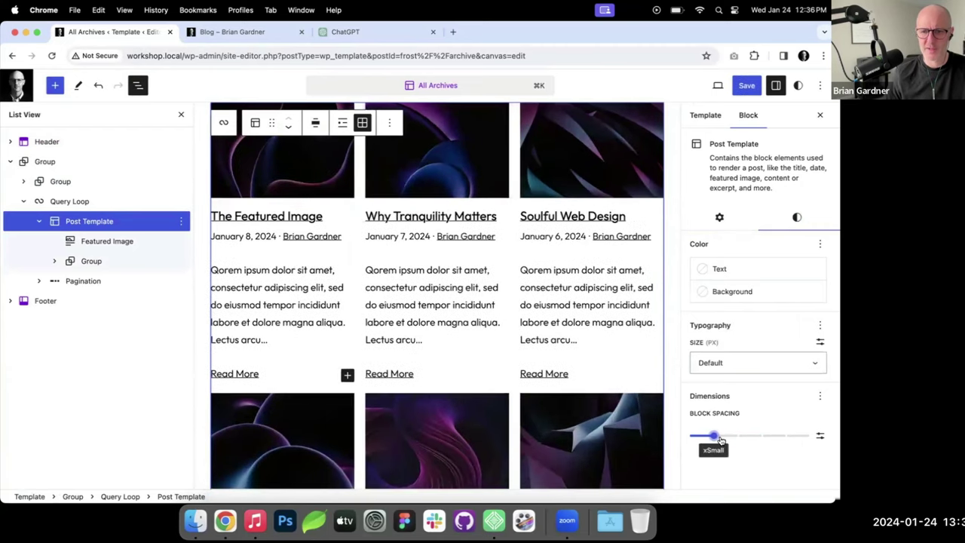
click(745, 85)
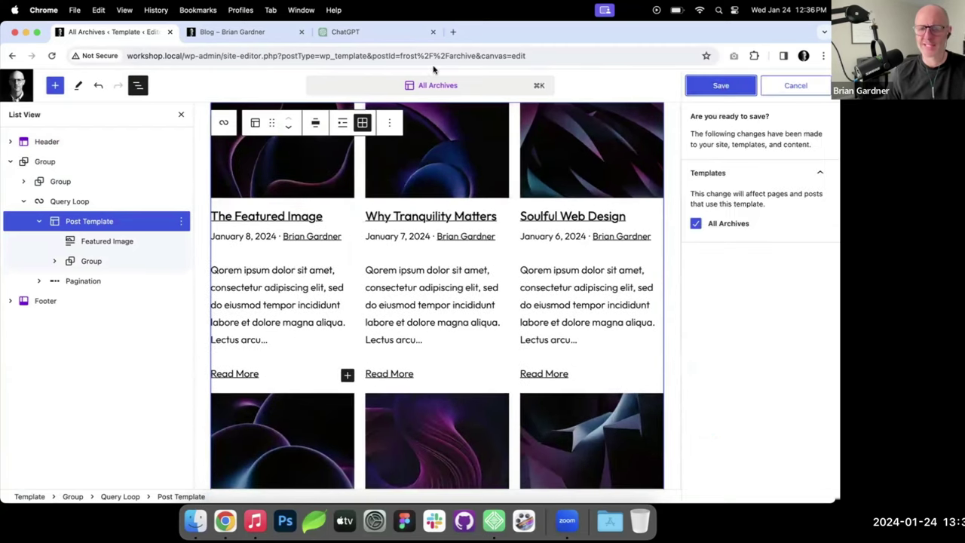
click(721, 85)
click(252, 33)
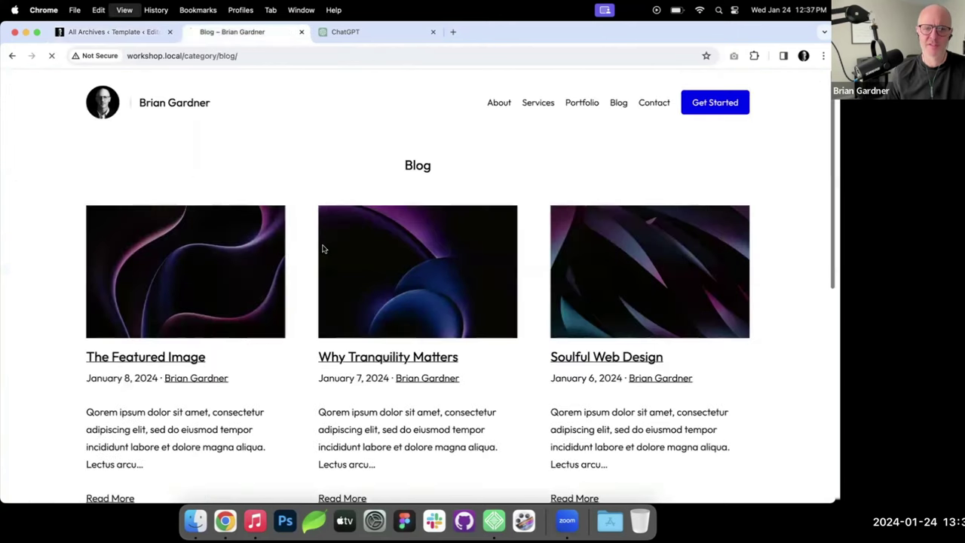
scroll(427, 263, down, 3)
scroll(427, 262, down, 2)
scroll(351, 213, up, 5)
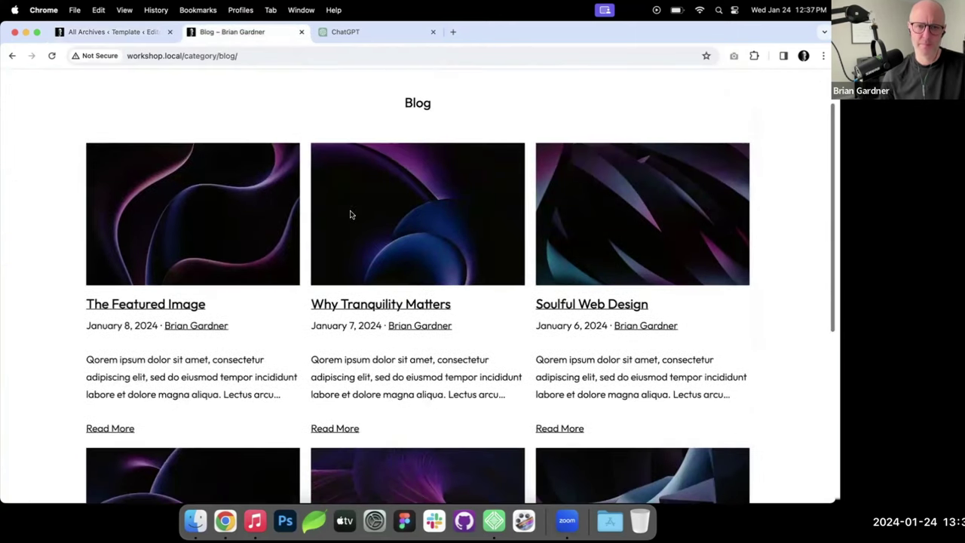
Step: Set the Post Template's block spacing to Small and save the All Archives template
click(127, 32)
drag(712, 436, 737, 437)
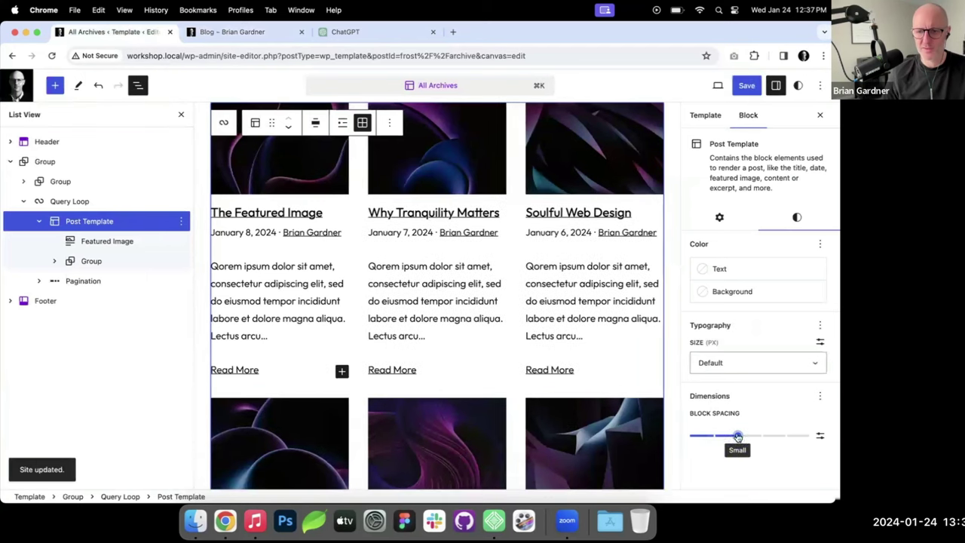
click(747, 85)
click(726, 84)
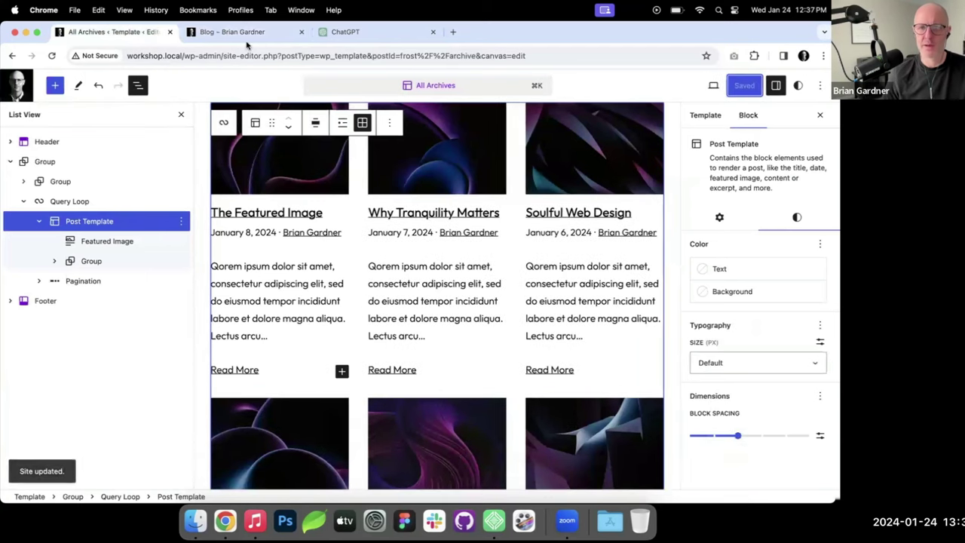
Step: Reload the live Blog page and examine the spacing between the posts across the whole grid
click(243, 31)
key(super+r)
scroll(369, 227, up, 3)
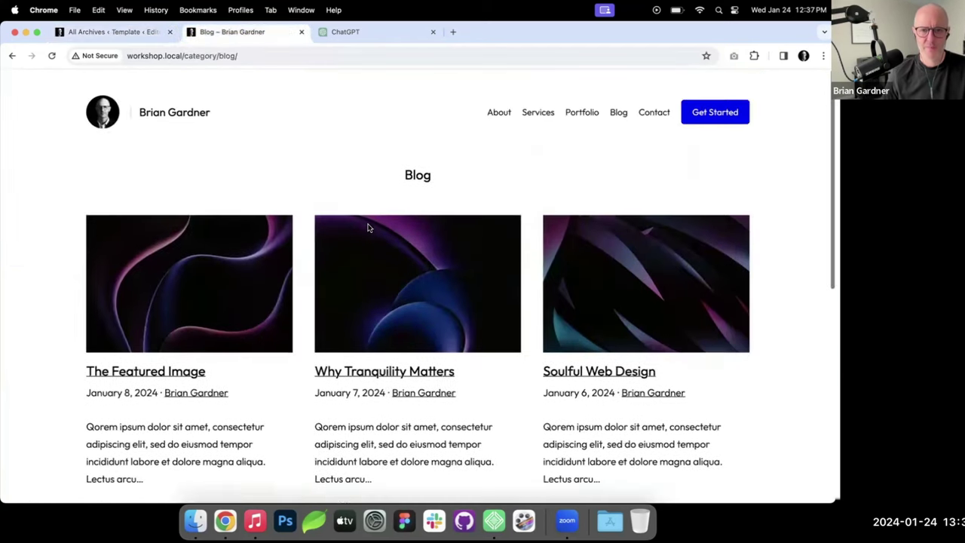
scroll(369, 226, down, 10)
scroll(368, 225, up, 8)
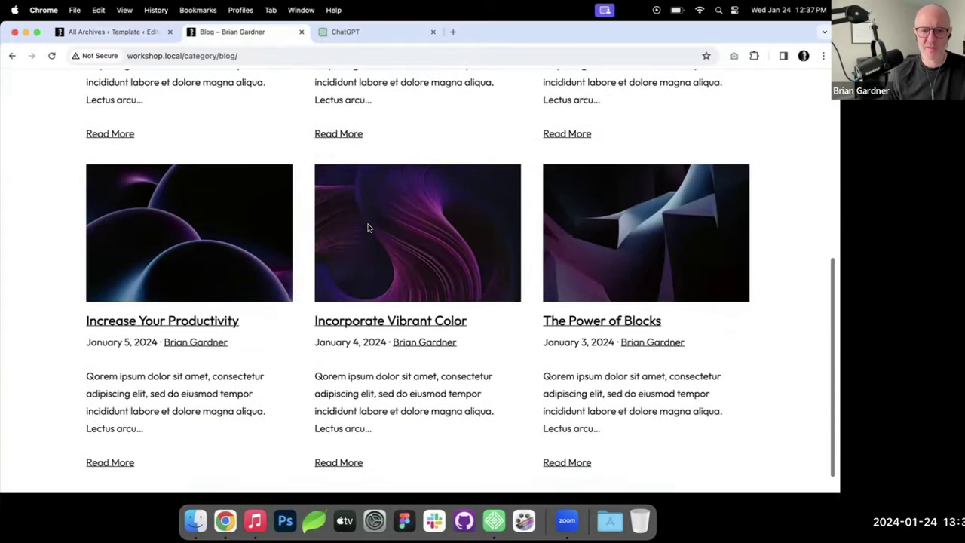
scroll(368, 225, up, 2)
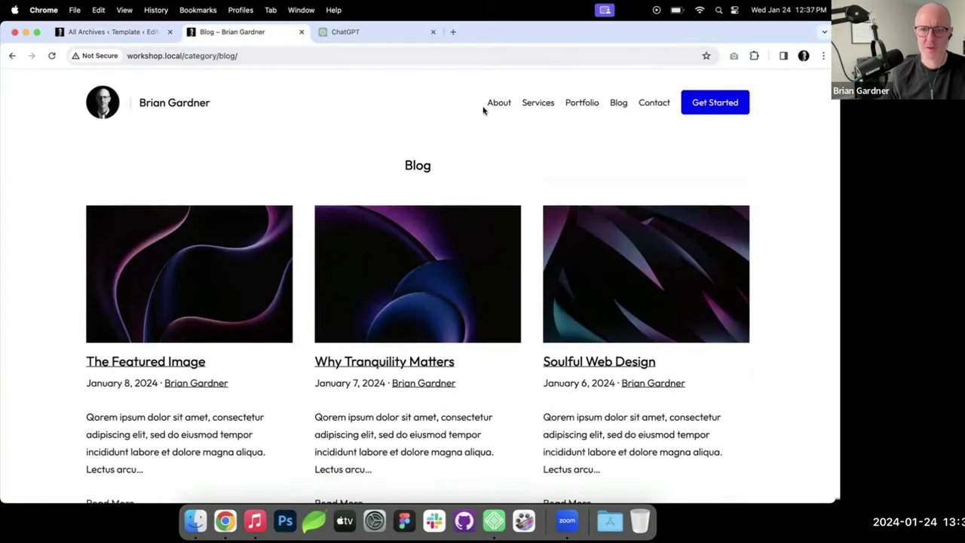
Step: Review the live About page and Services page from the site navigation
click(499, 103)
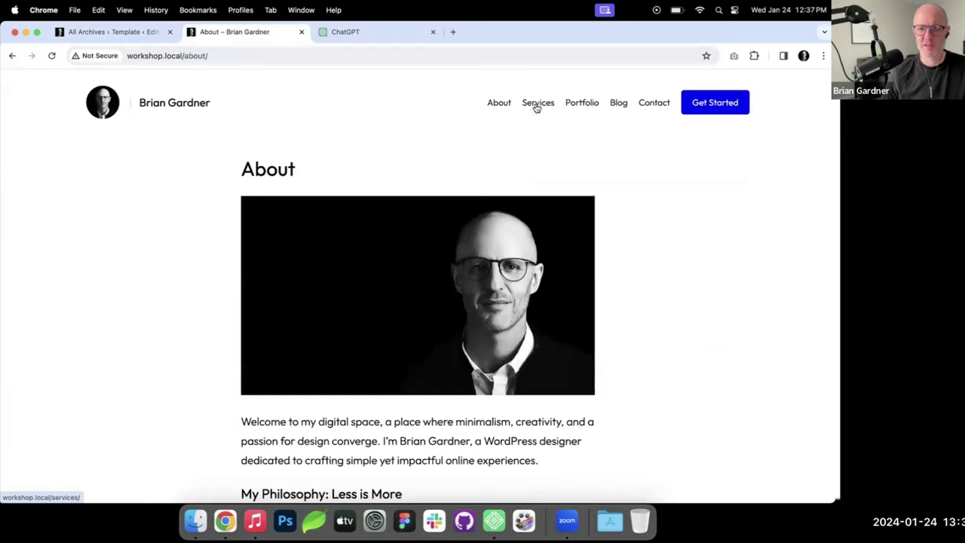
scroll(494, 240, down, 10)
scroll(493, 240, down, 4)
scroll(493, 240, up, 10)
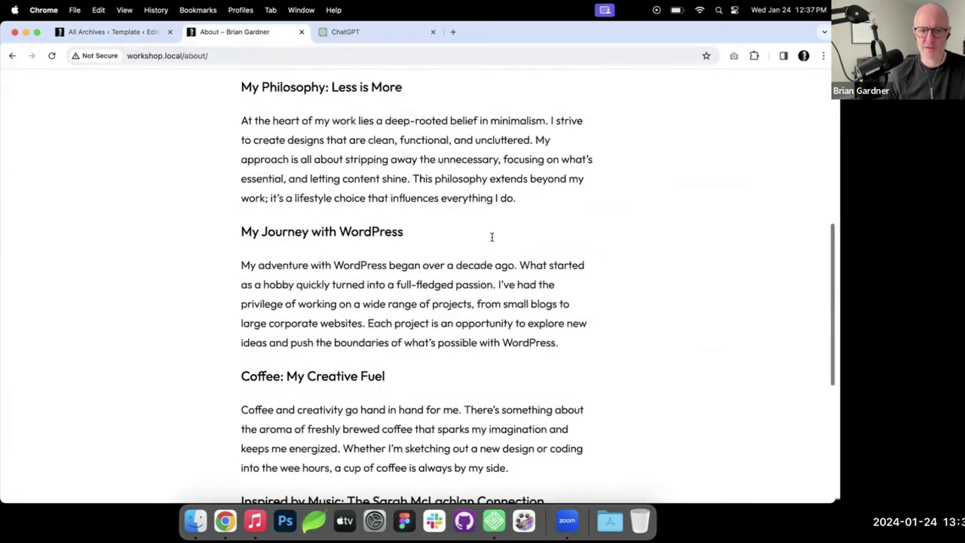
click(538, 103)
scroll(304, 190, down, 1)
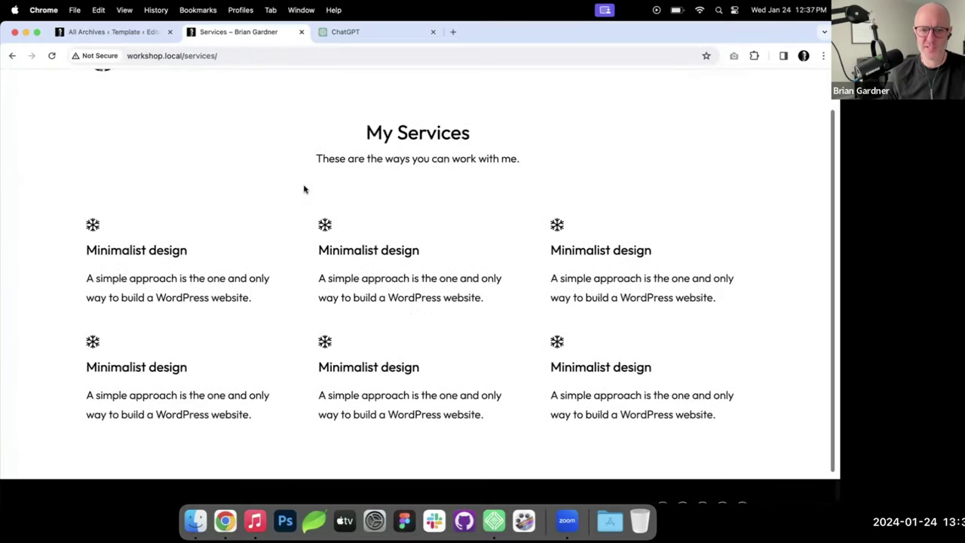
scroll(524, 150, up, 2)
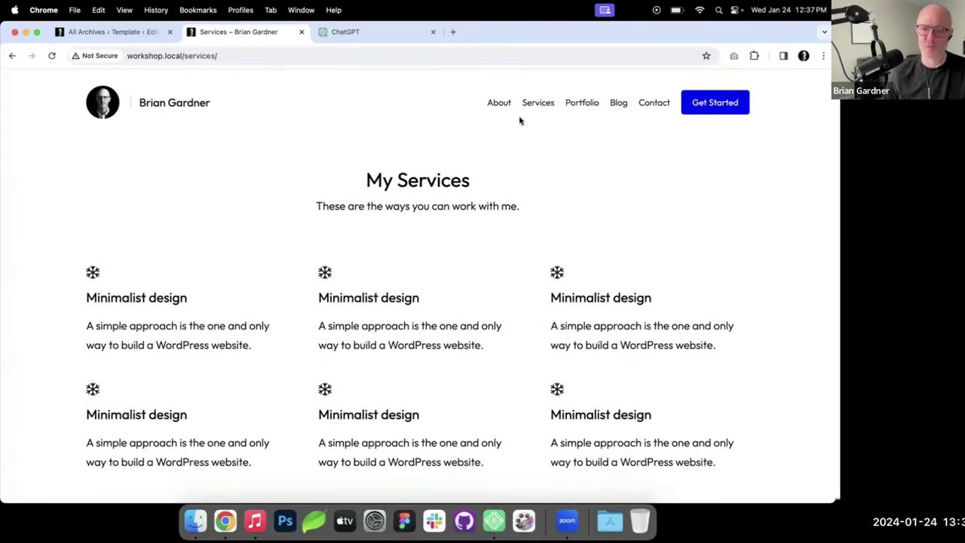
Step: Review the live Portfolio page including one enlarged image, and the Blog and Contact pages
click(581, 103)
scroll(467, 181, down, 5)
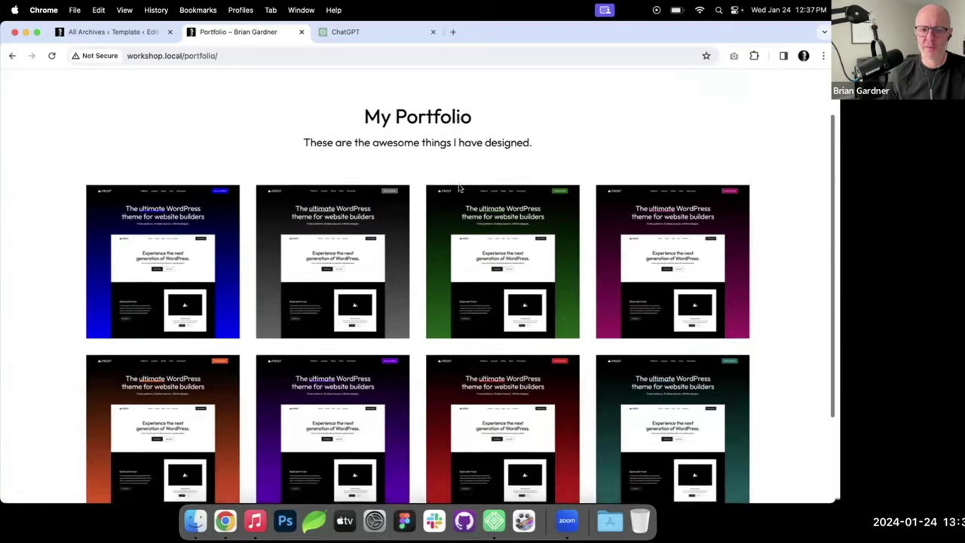
scroll(459, 187, up, 5)
click(682, 305)
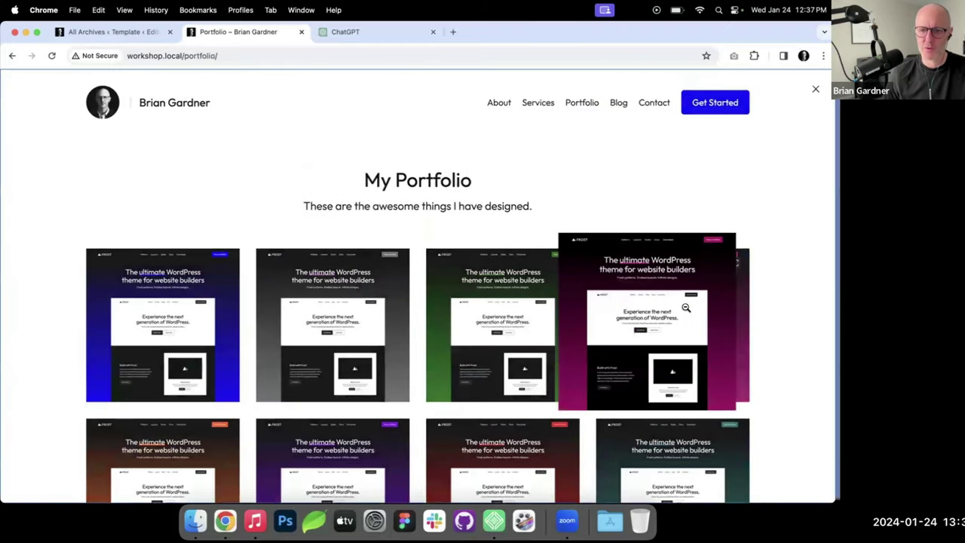
click(522, 283)
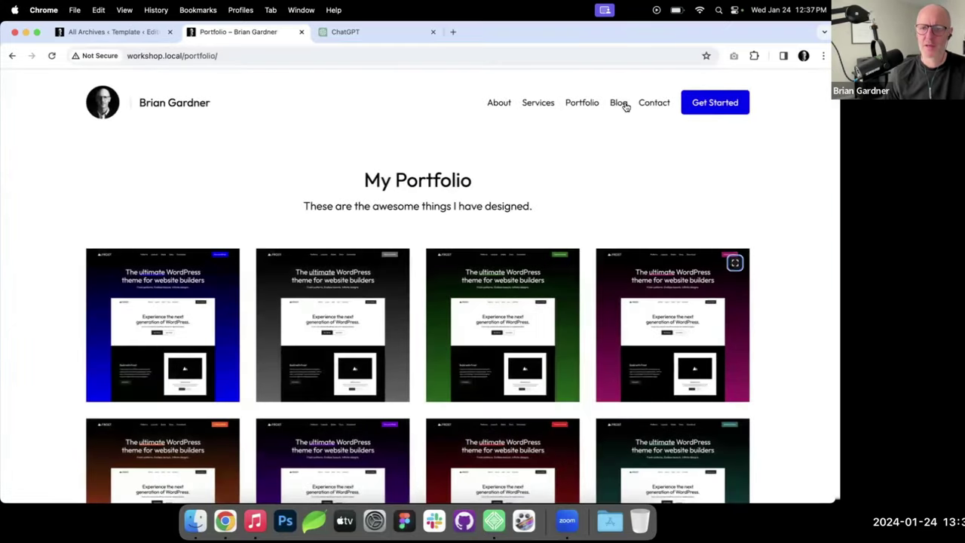
click(623, 106)
scroll(361, 210, down, 5)
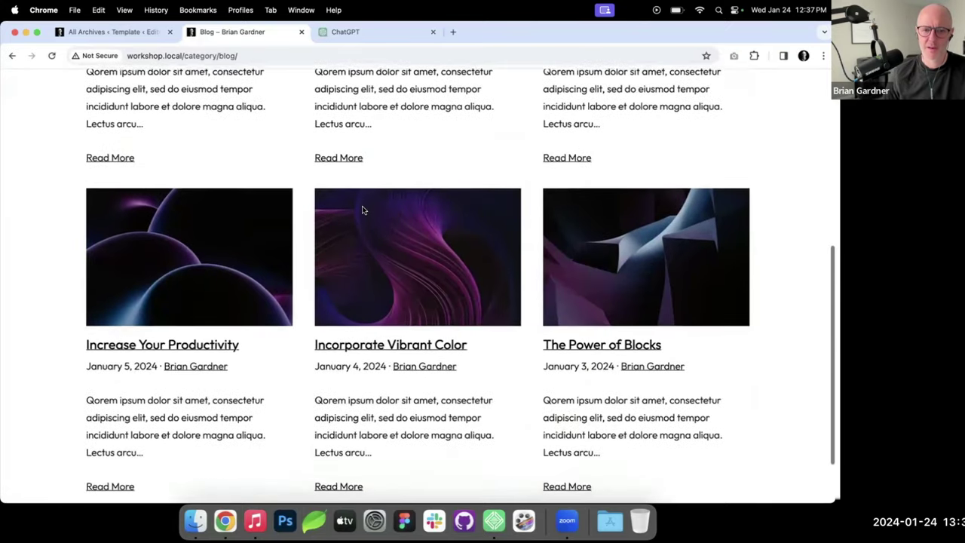
scroll(362, 210, up, 3)
scroll(361, 209, up, 3)
click(654, 103)
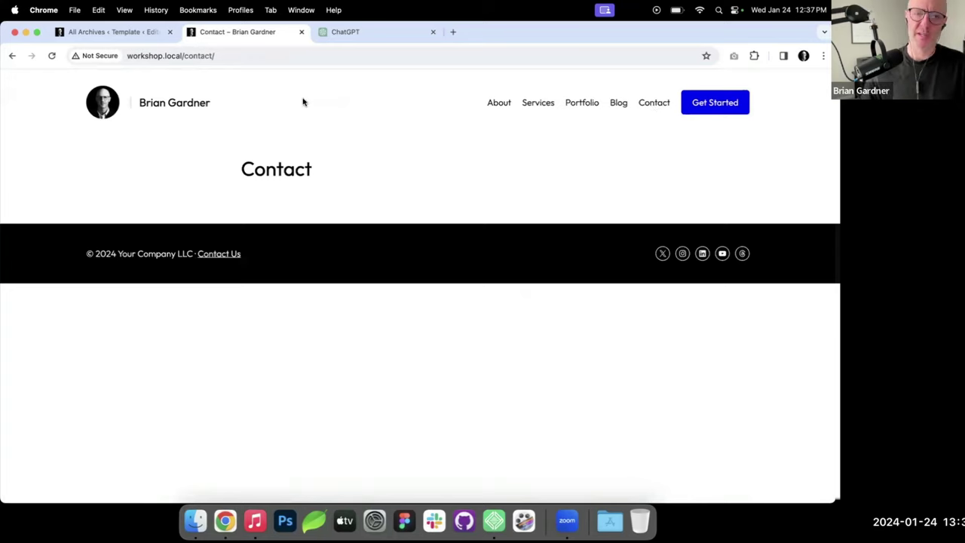
Step: Leave the All Archives template in the site editor and return to the WordPress dashboard
click(109, 32)
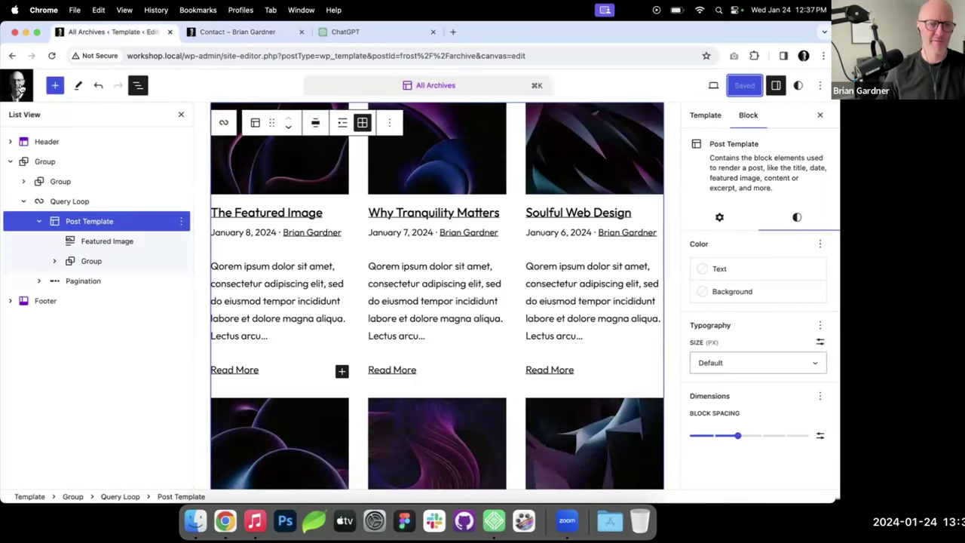
click(20, 86)
click(19, 85)
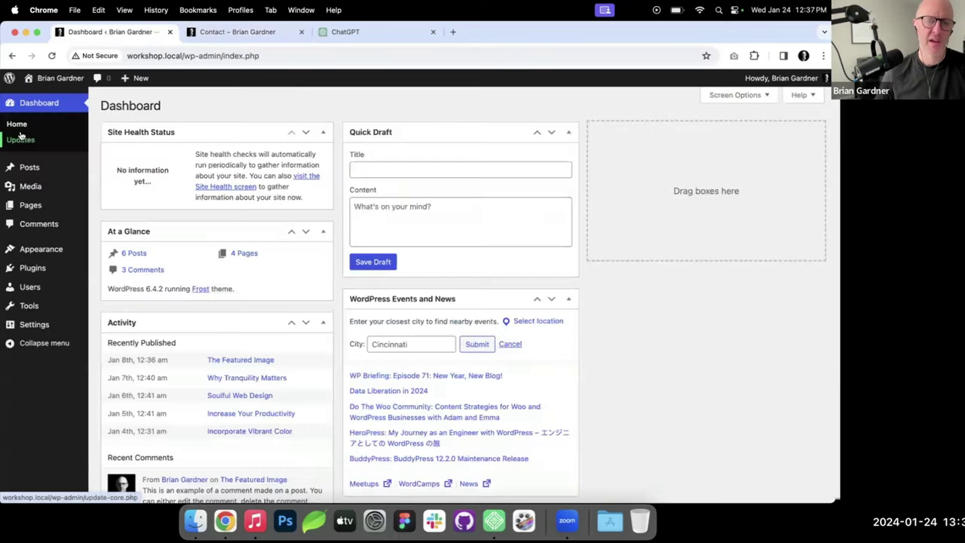
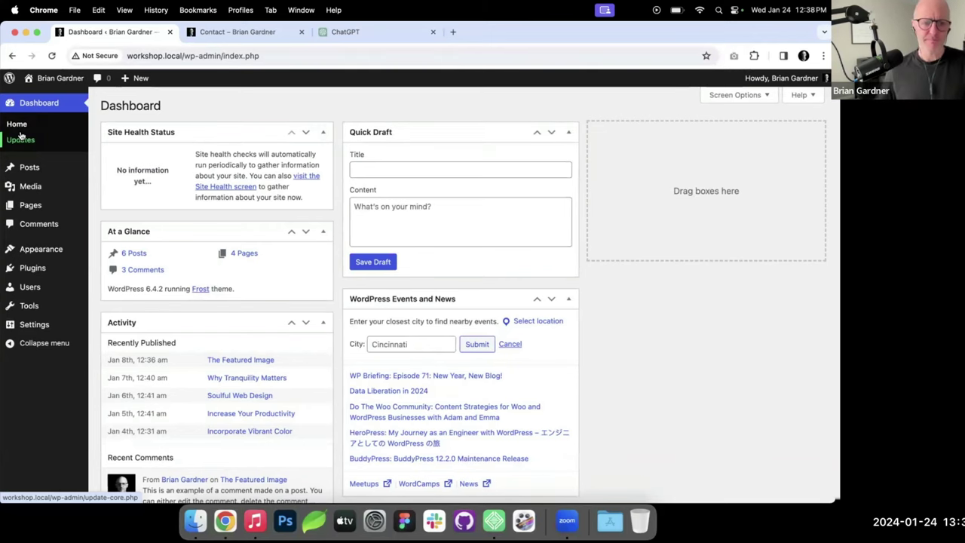
Step: Install the Gutenberg plugin from the plugin directory and activate it
drag(33, 270, 45, 268)
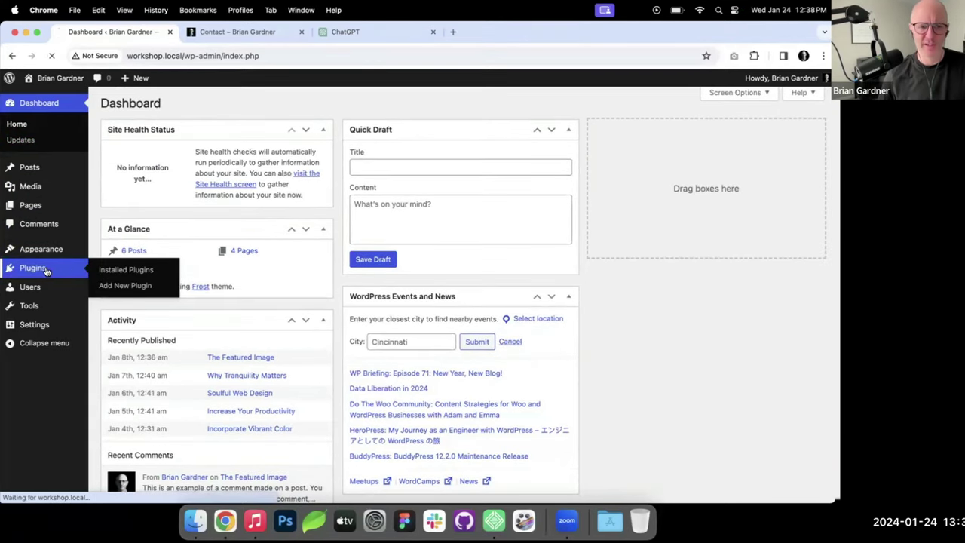
click(33, 267)
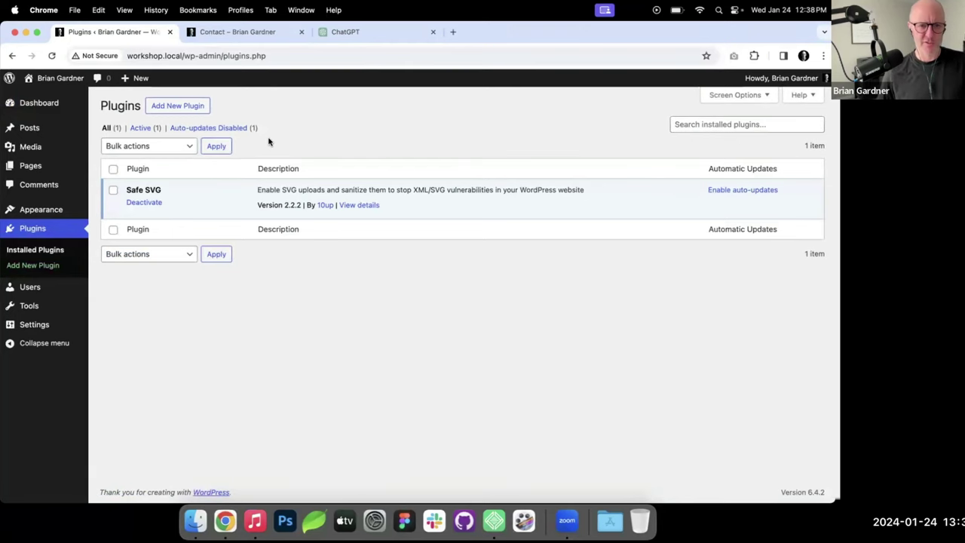
click(173, 108)
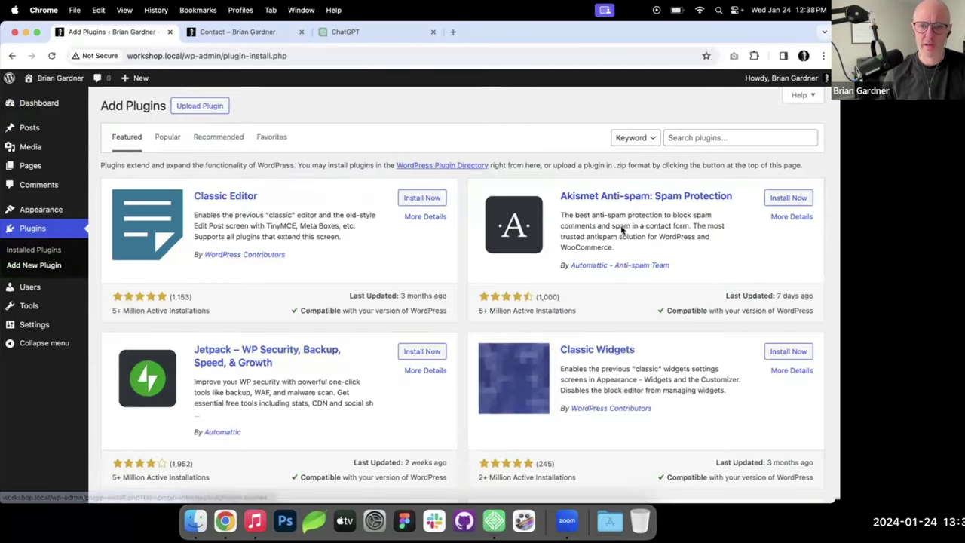
scroll(626, 279, down, 5)
click(796, 287)
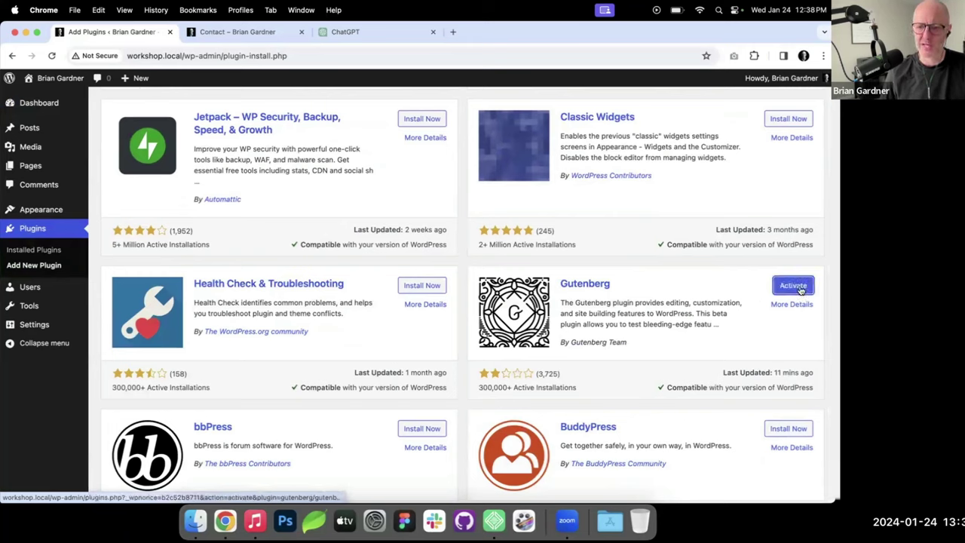
click(801, 287)
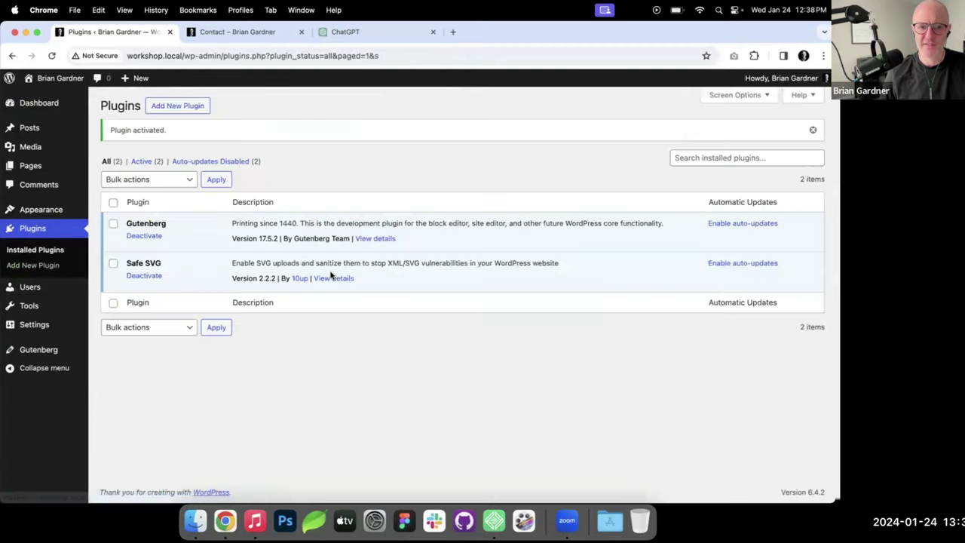
Step: Enable the "Form and input blocks" experiment for Gutenberg and save the experimental settings
mouse_move(83, 360)
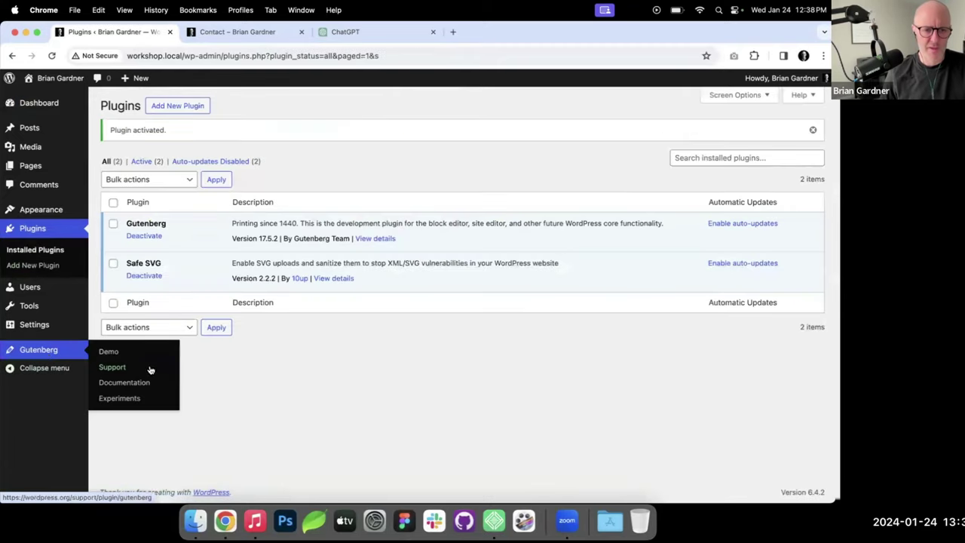
click(137, 404)
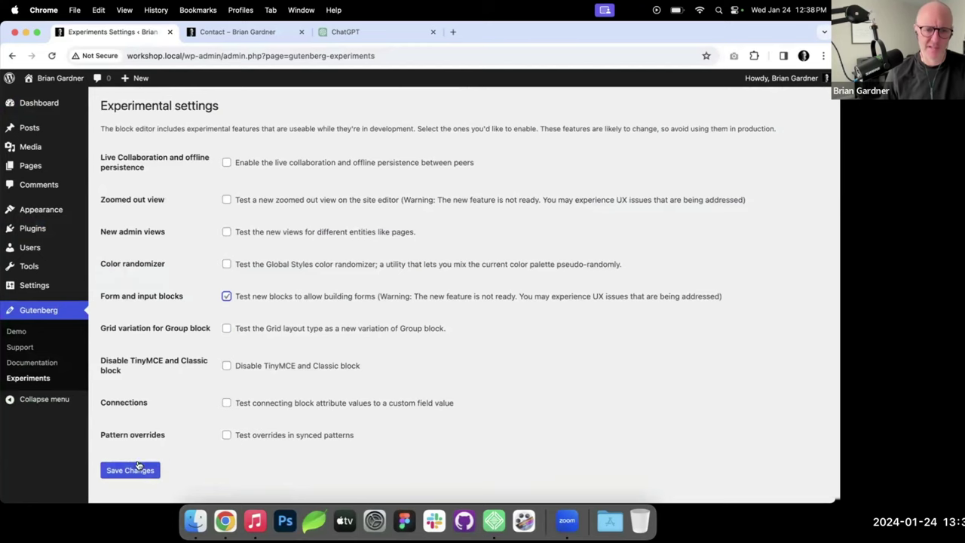
click(139, 466)
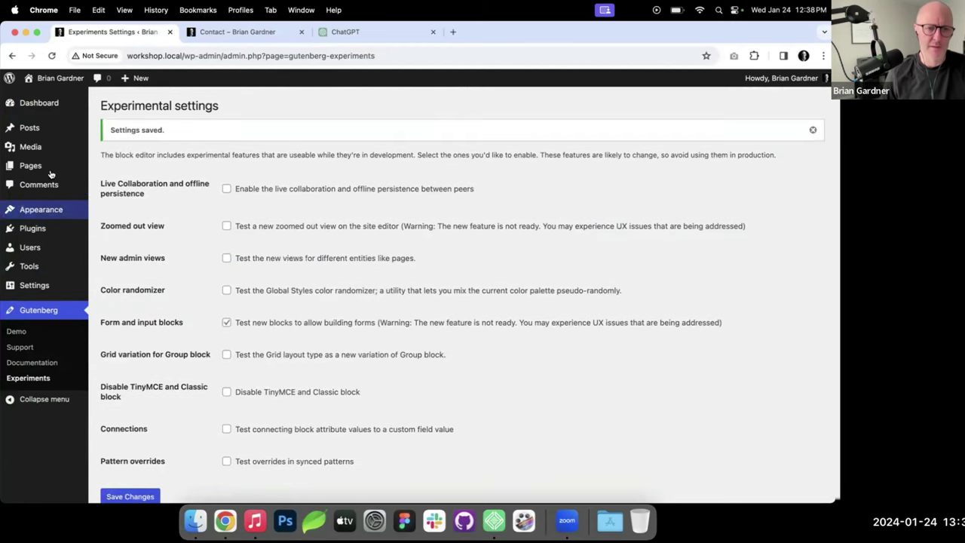
Step: Open the Contact page for editing and add the paragraph "Please fill out the form below and I will be in touch."
click(53, 167)
click(140, 225)
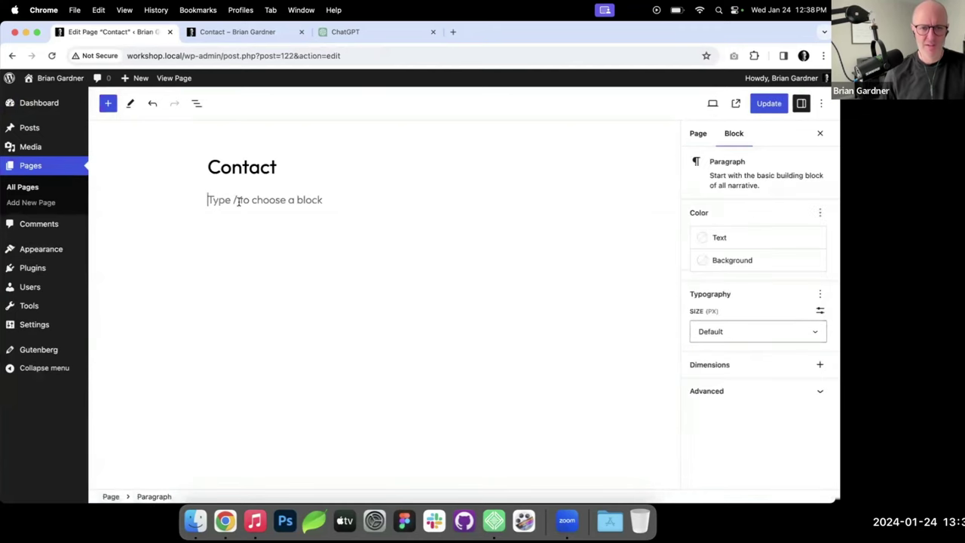
text(Pleas)
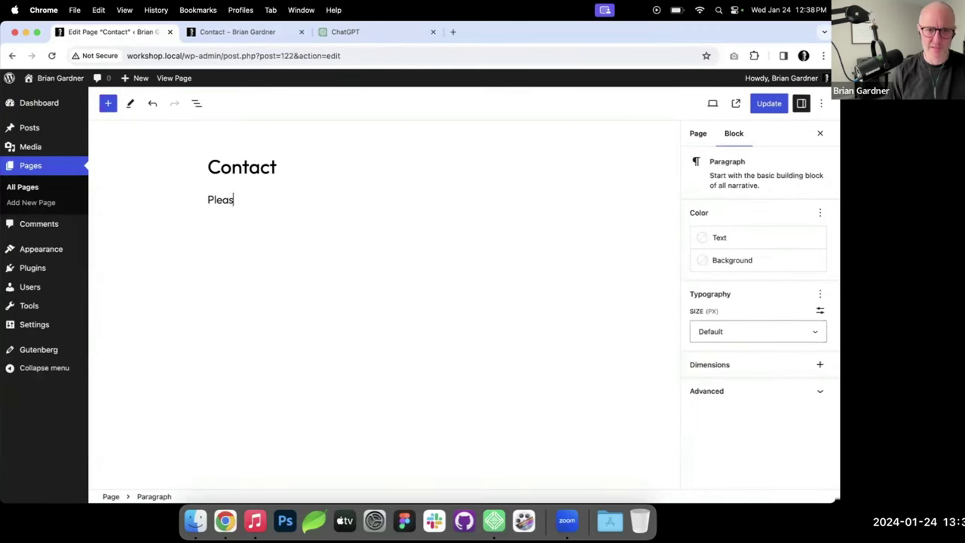
text(e fill out the)
key(BackSpace)
key(BackSpace)
text(the form below and I will be in touch.)
key(Return)
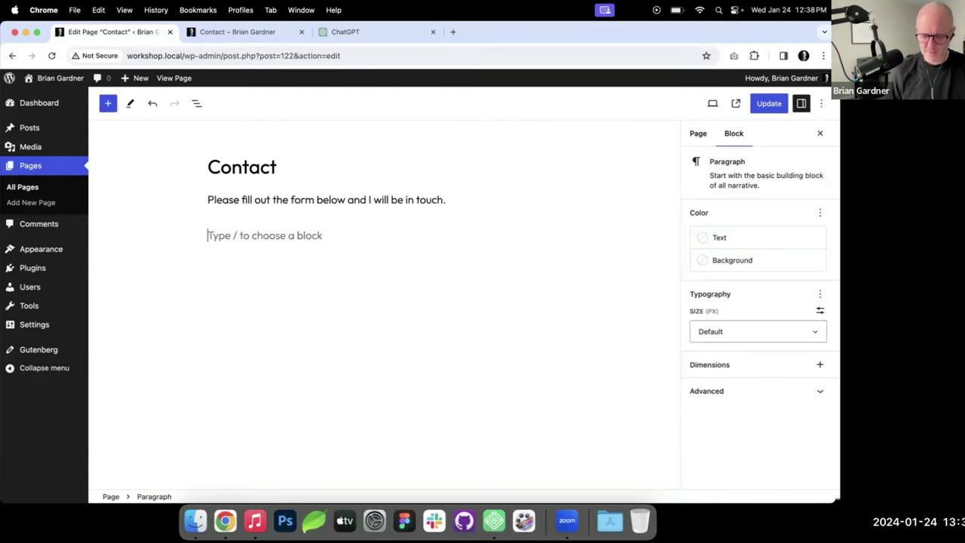
Step: Insert a Form block below the introductory paragraph on the Contact page
text(/form)
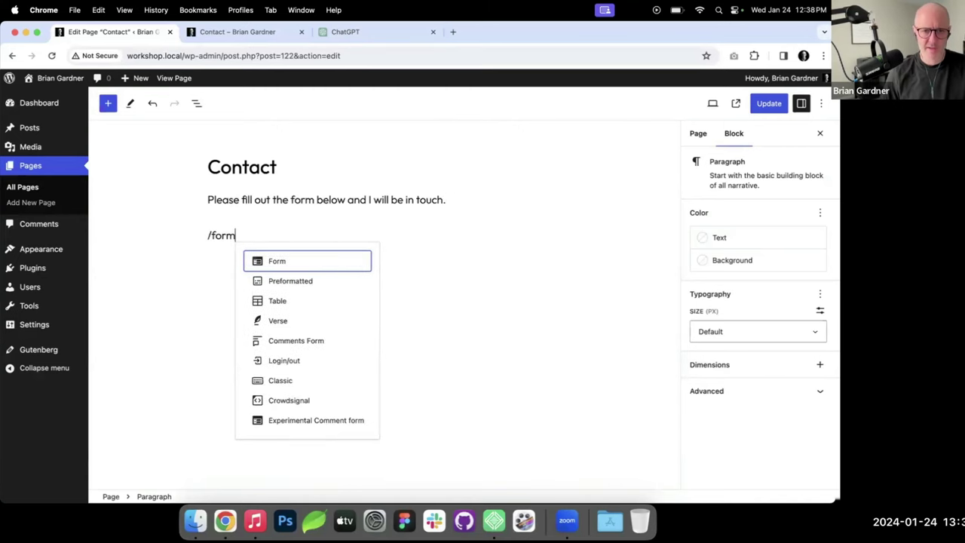
click(281, 266)
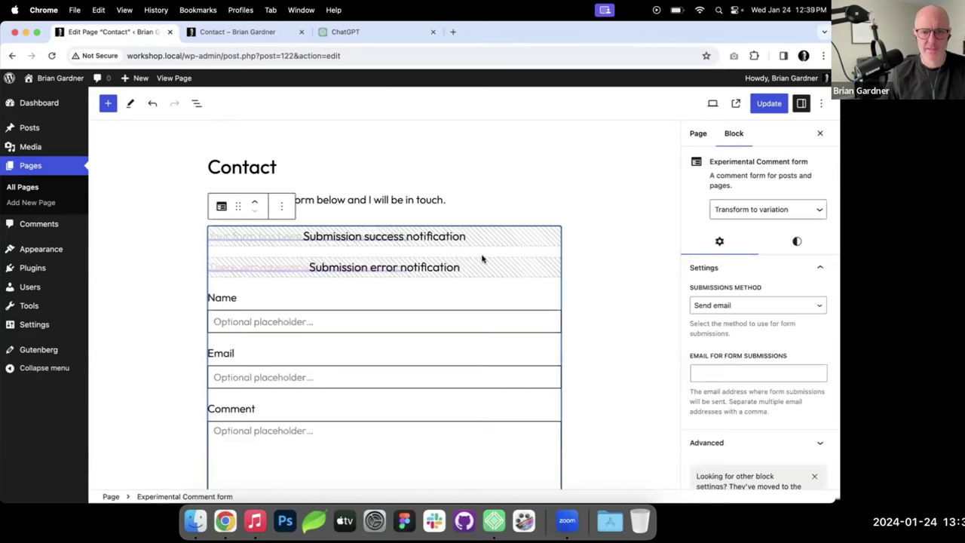
scroll(481, 257, down, 3)
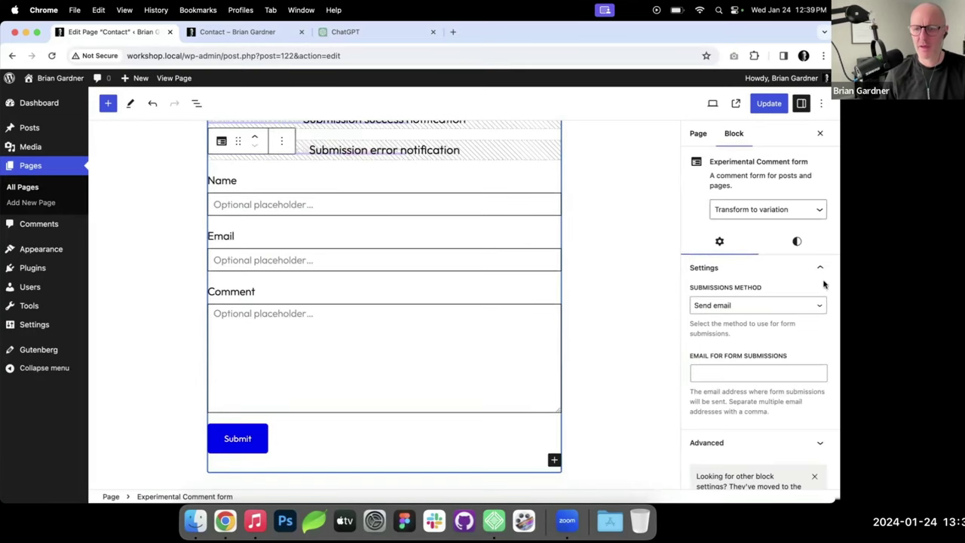
Step: Choose "Send email" as the form's submissions method and update the Contact page
scroll(811, 279, down, 1)
click(756, 281)
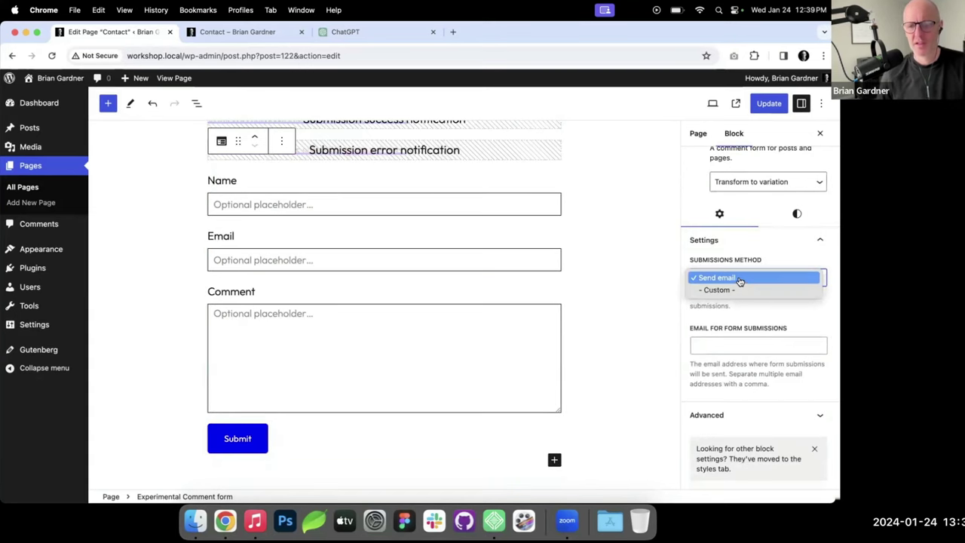
click(735, 279)
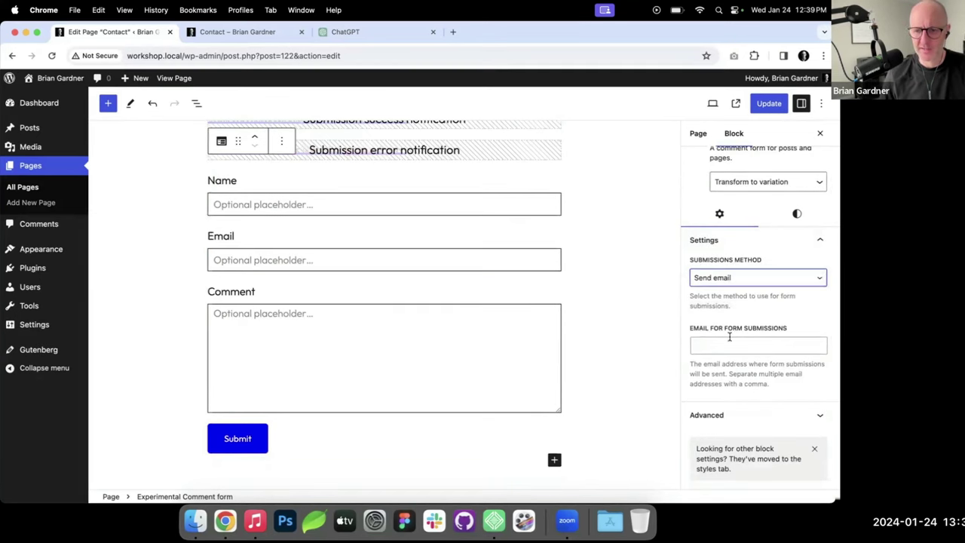
click(729, 340)
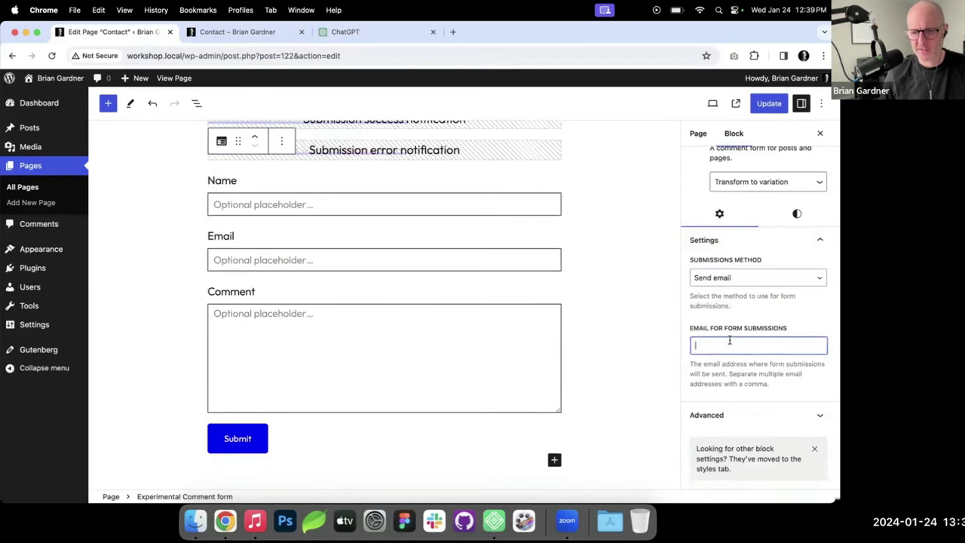
click(770, 106)
Step: View the published Contact page and examine the form's Name, Email and Comment fields and submit button
click(249, 32)
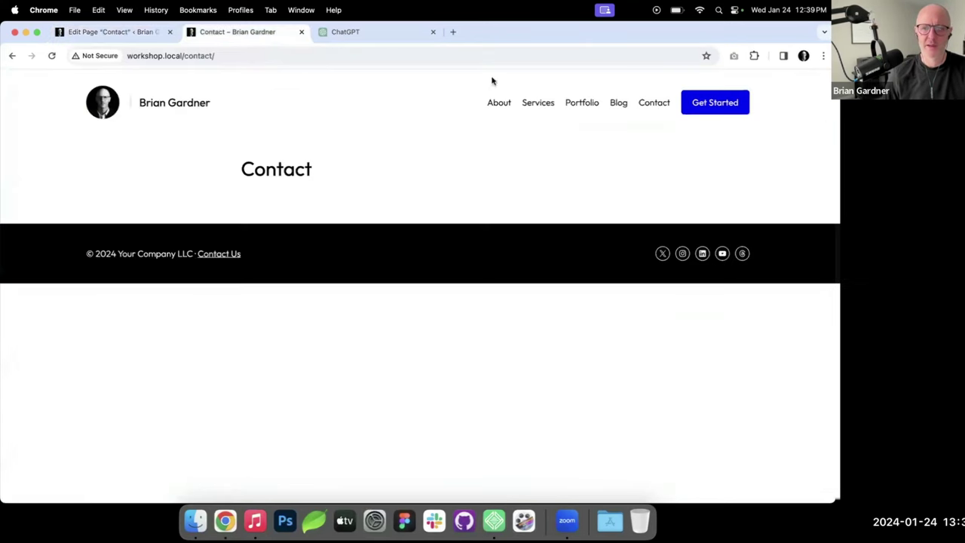
click(647, 104)
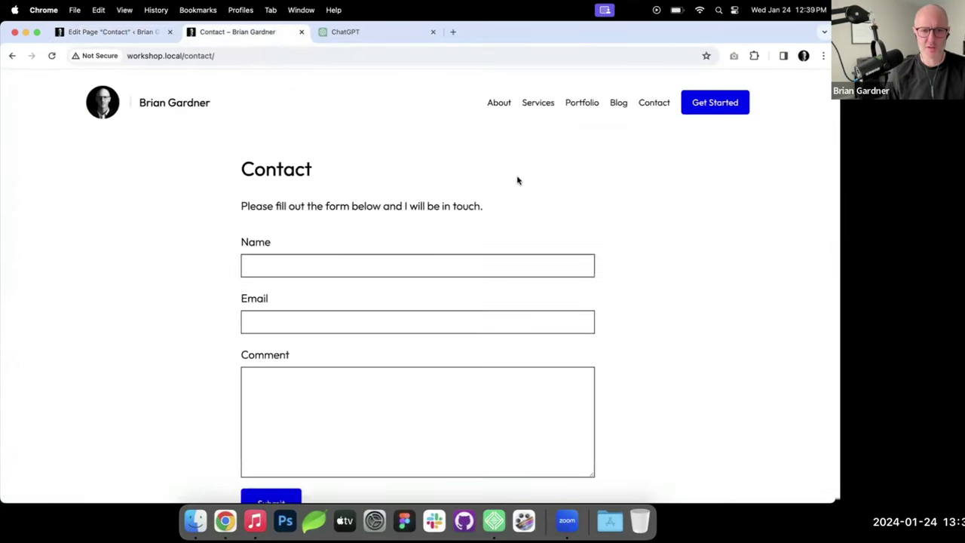
scroll(518, 181, down, 1)
scroll(517, 181, down, 3)
scroll(518, 181, up, 3)
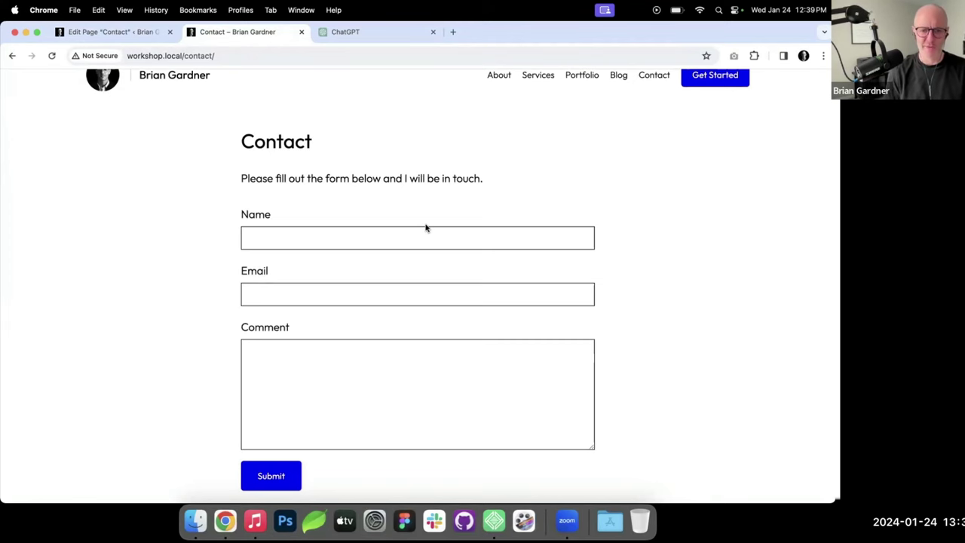
scroll(425, 233, down, 1)
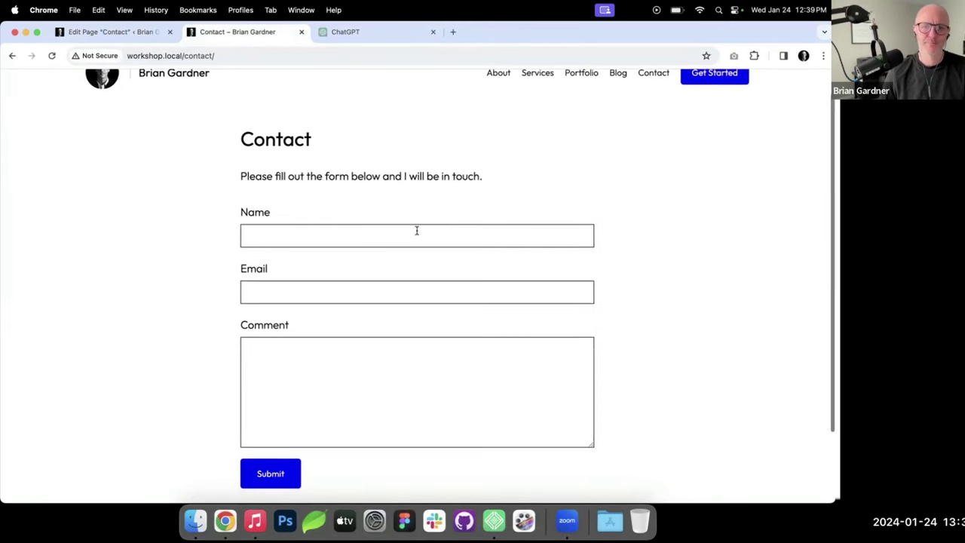
click(304, 202)
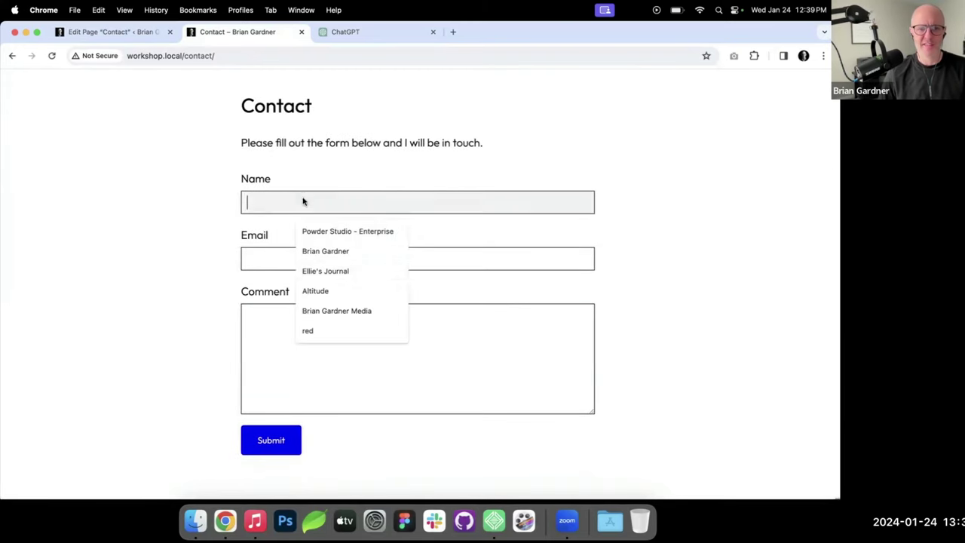
click(160, 324)
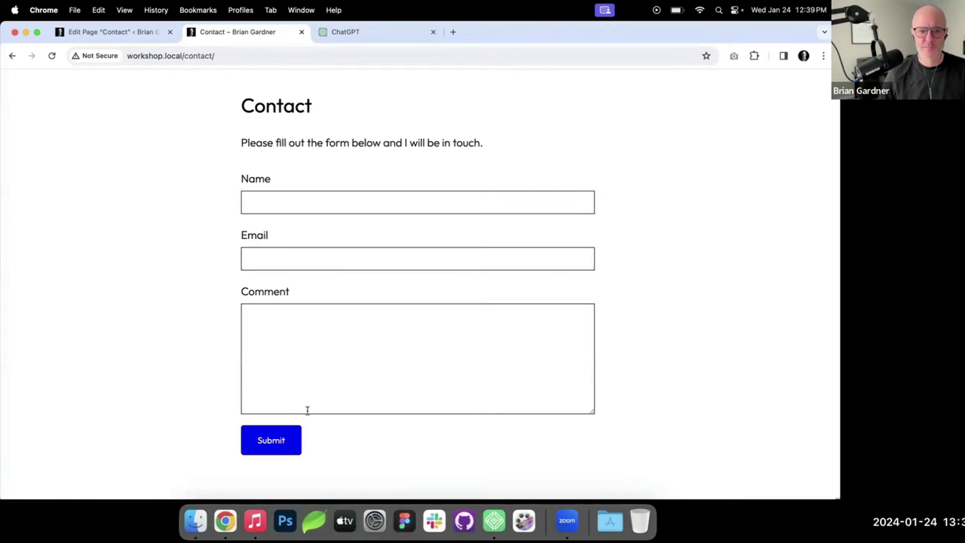
scroll(297, 291, down, 2)
scroll(297, 292, up, 4)
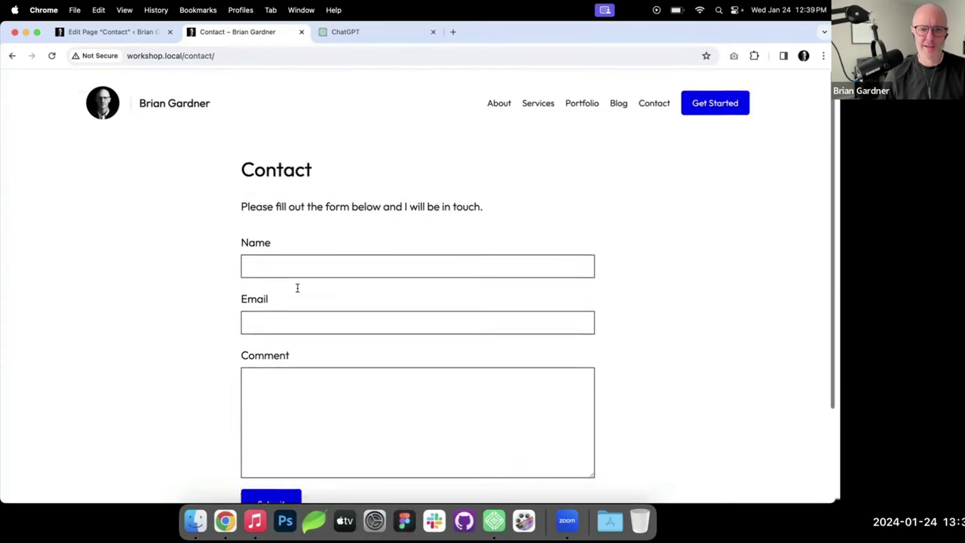
Step: Try the inline label option on the form's Name field in the page editor, and switch it off again
click(133, 33)
click(258, 205)
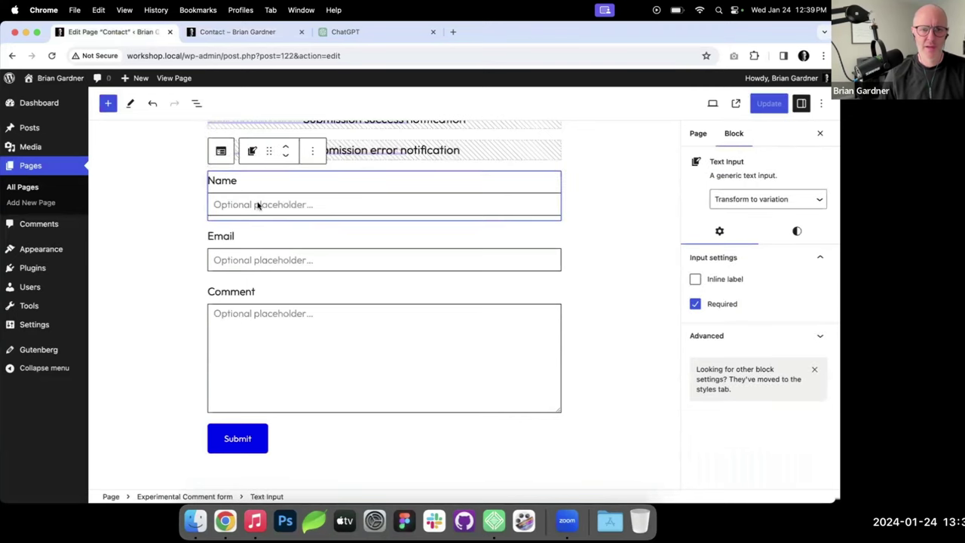
click(298, 199)
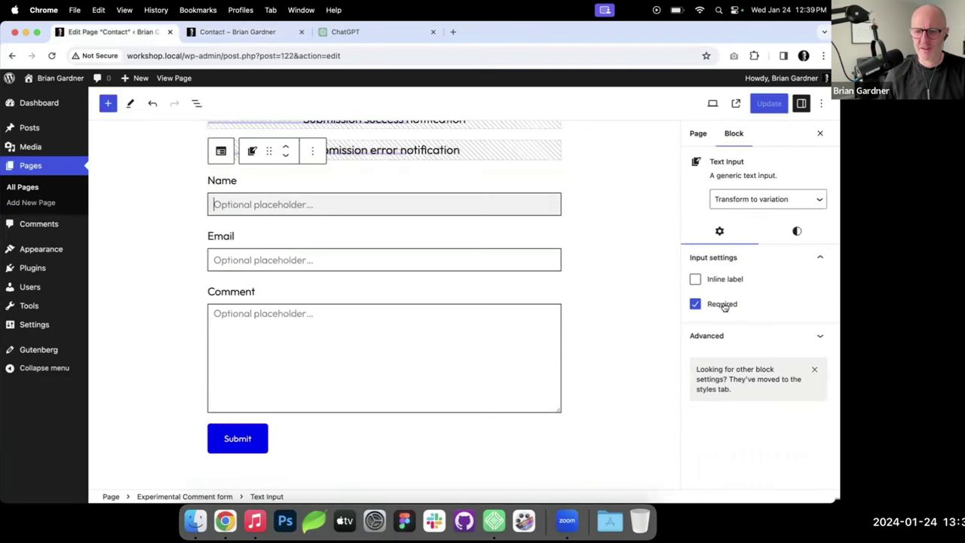
click(724, 280)
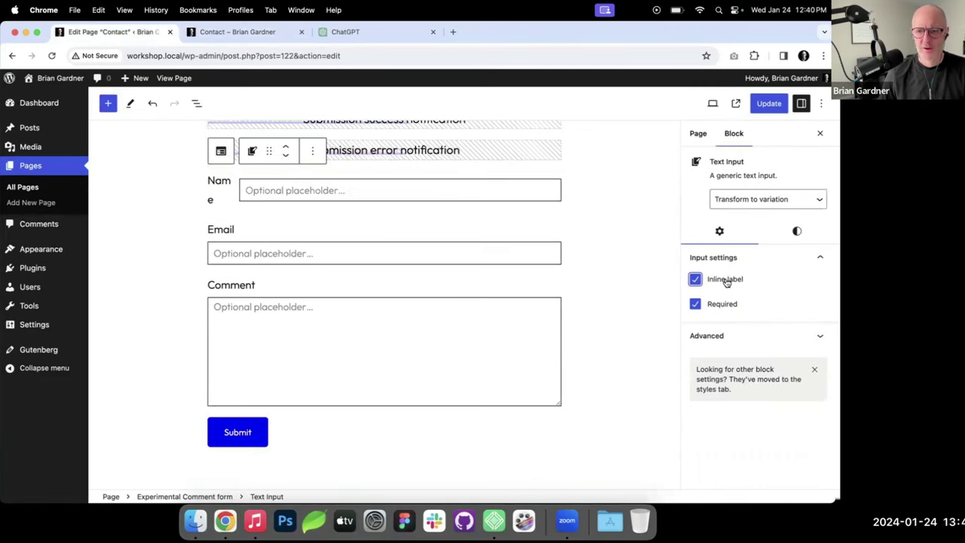
click(726, 281)
Step: Review the Name field's input variations and advanced settings and the Comment field's settings, and update the page
click(249, 185)
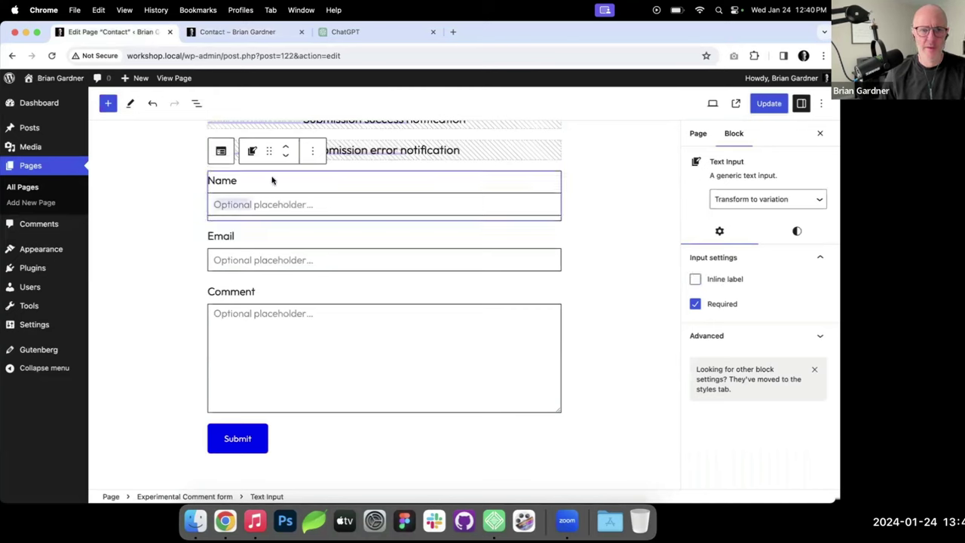
click(780, 199)
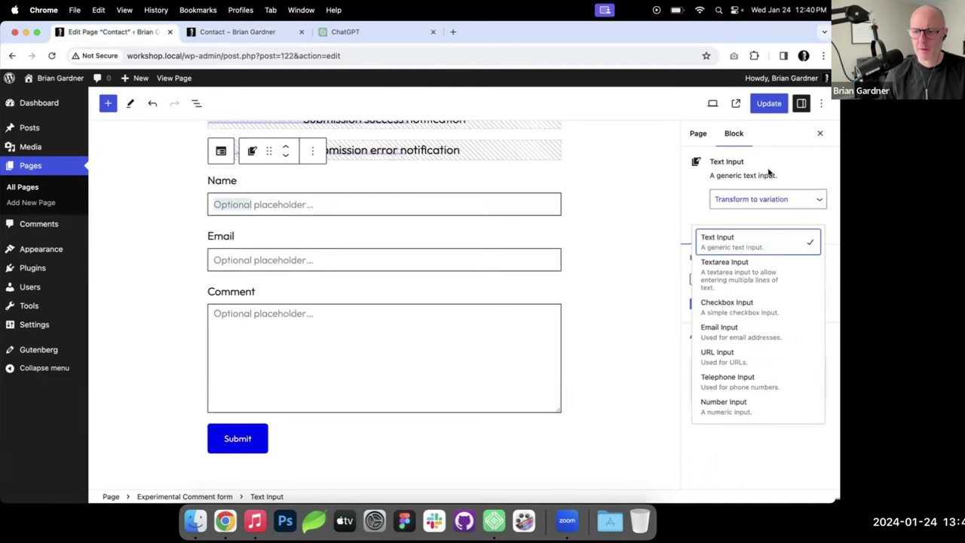
click(769, 174)
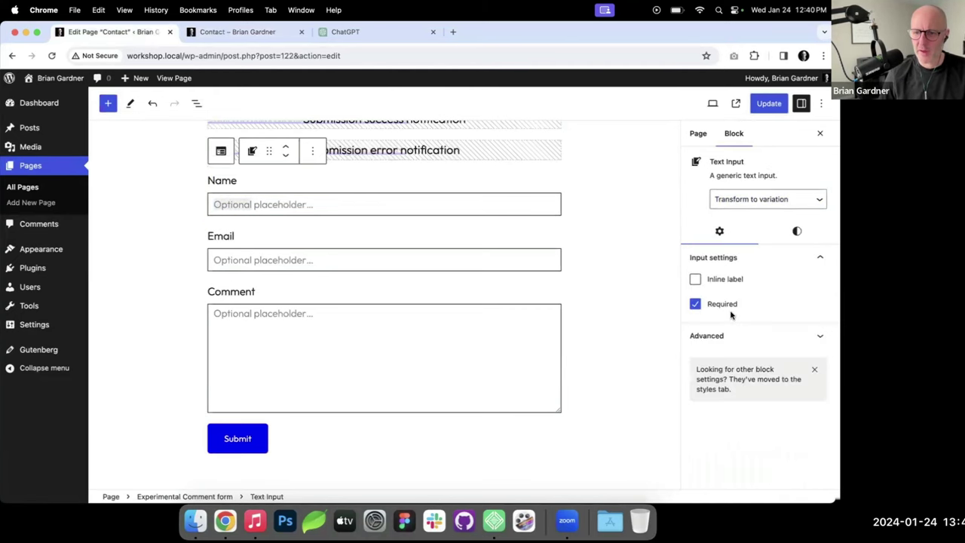
click(815, 335)
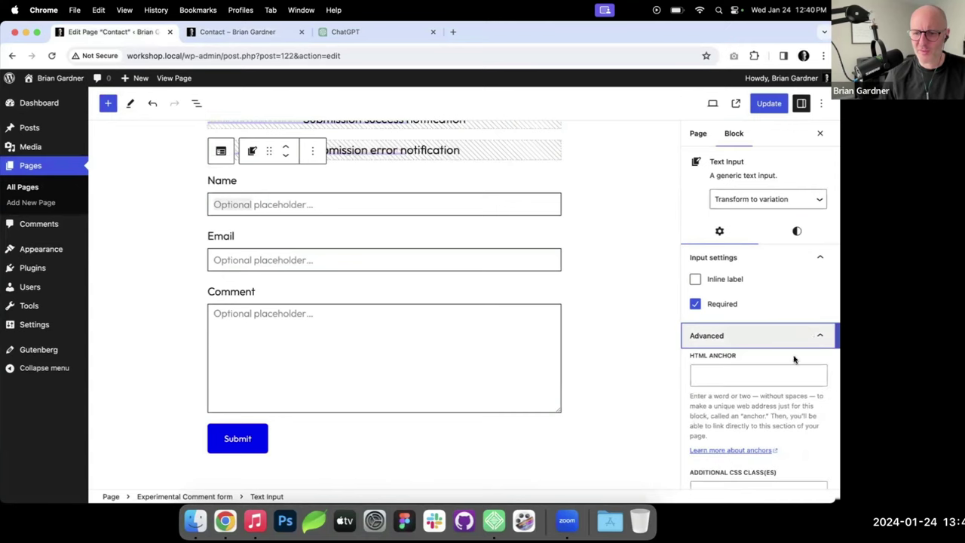
click(247, 298)
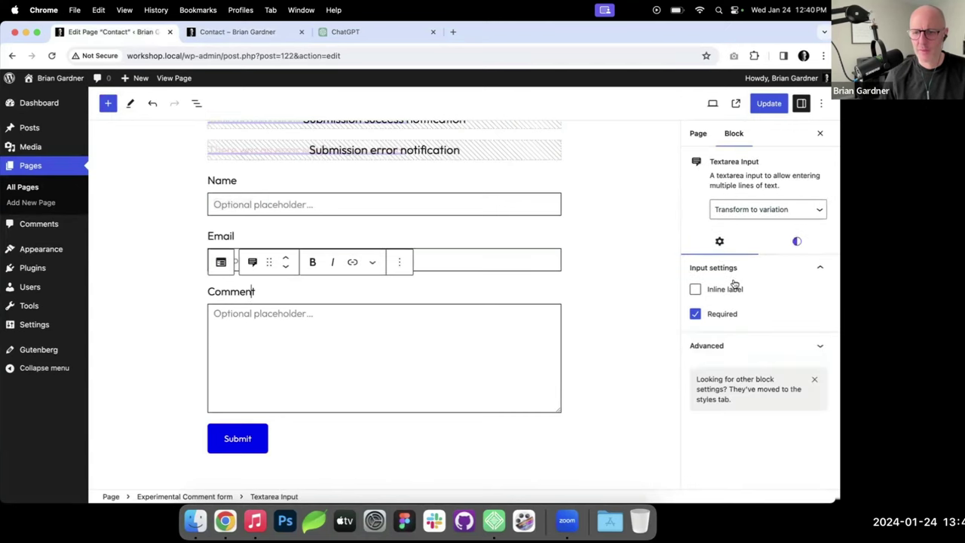
click(754, 106)
Step: Browse the published site's home, About, Services, Portfolio, Blog and Contact pages to review the result
click(240, 31)
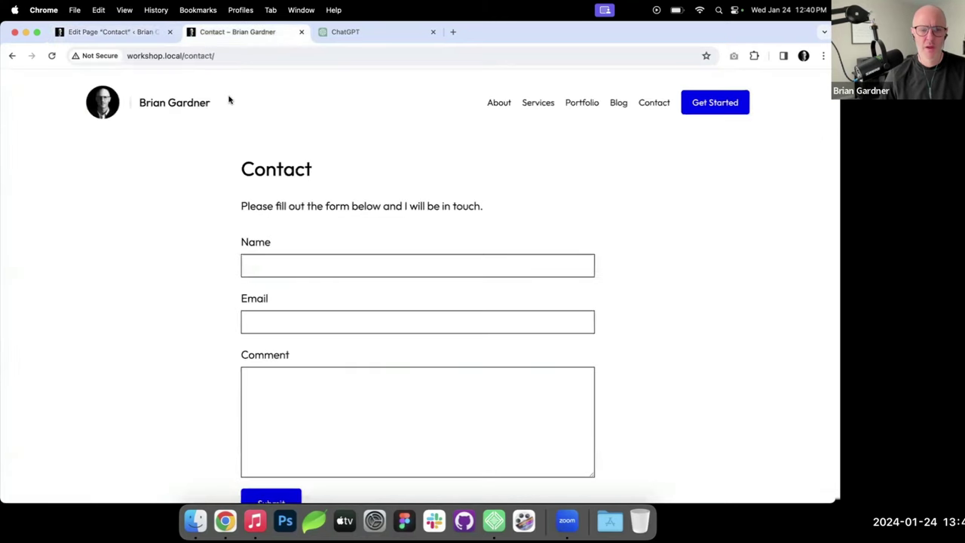
click(178, 107)
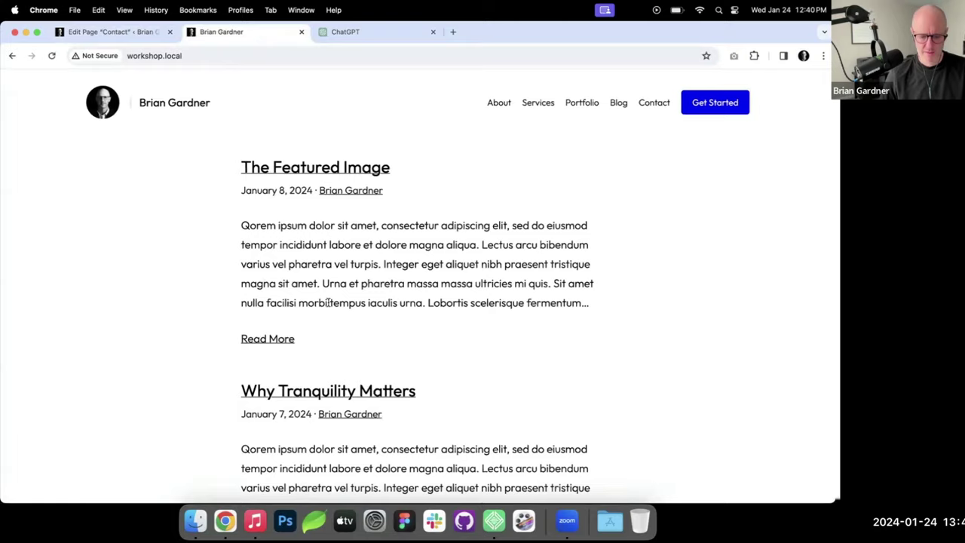
scroll(329, 305, down, 1)
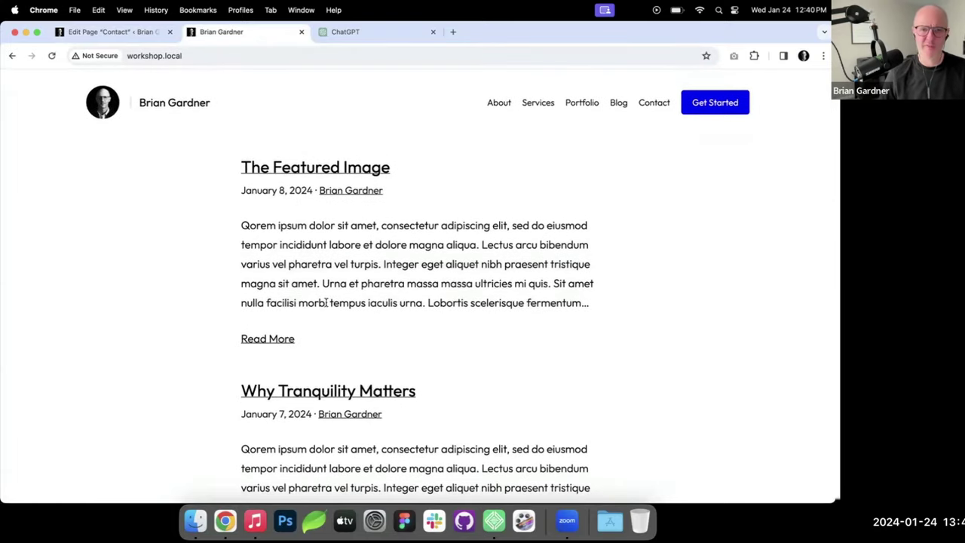
click(499, 106)
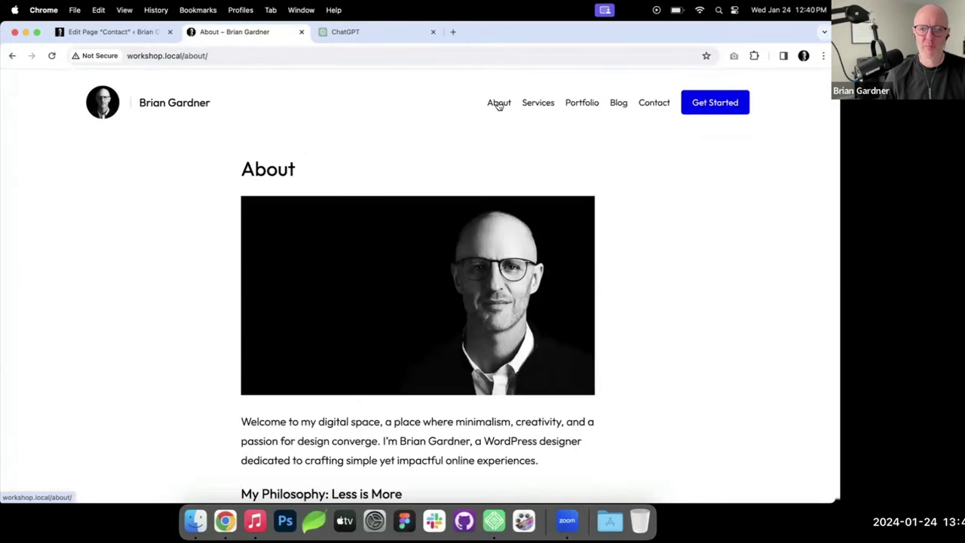
click(539, 108)
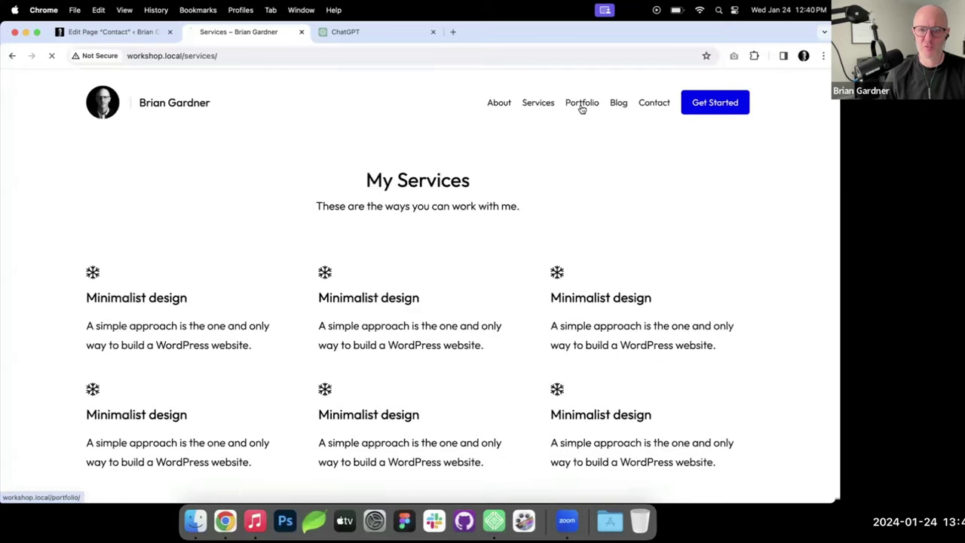
click(580, 107)
click(619, 106)
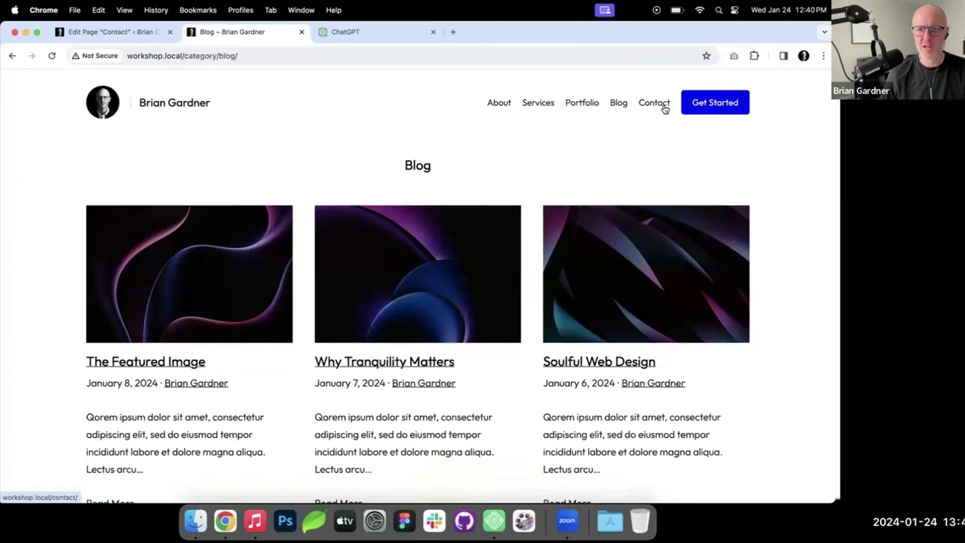
click(660, 108)
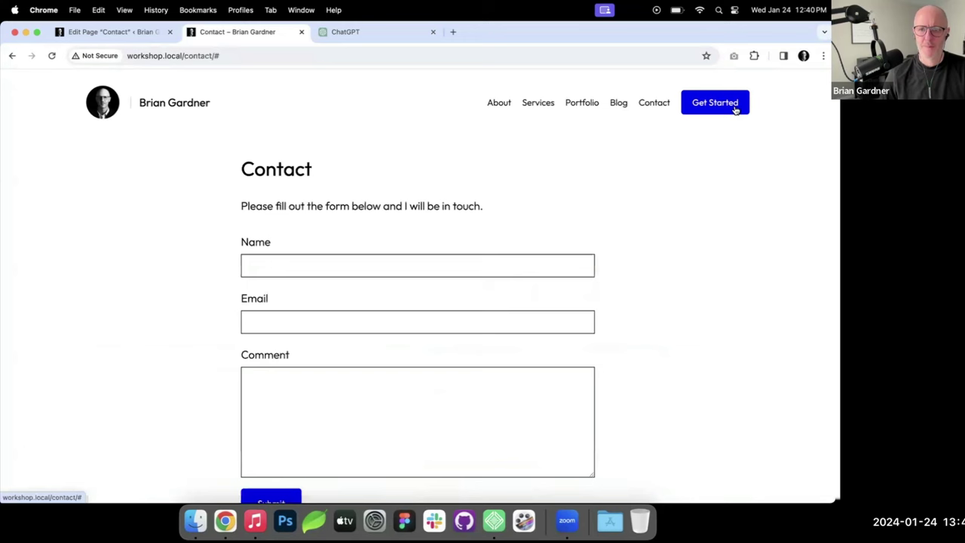
click(620, 106)
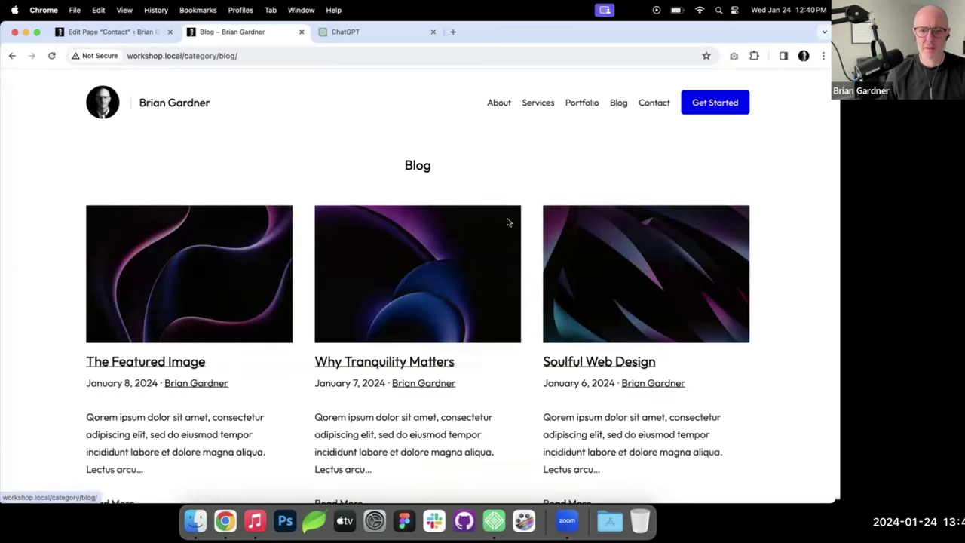
Step: Open the theme's style variations in the WordPress site editor
scroll(508, 223, down, 5)
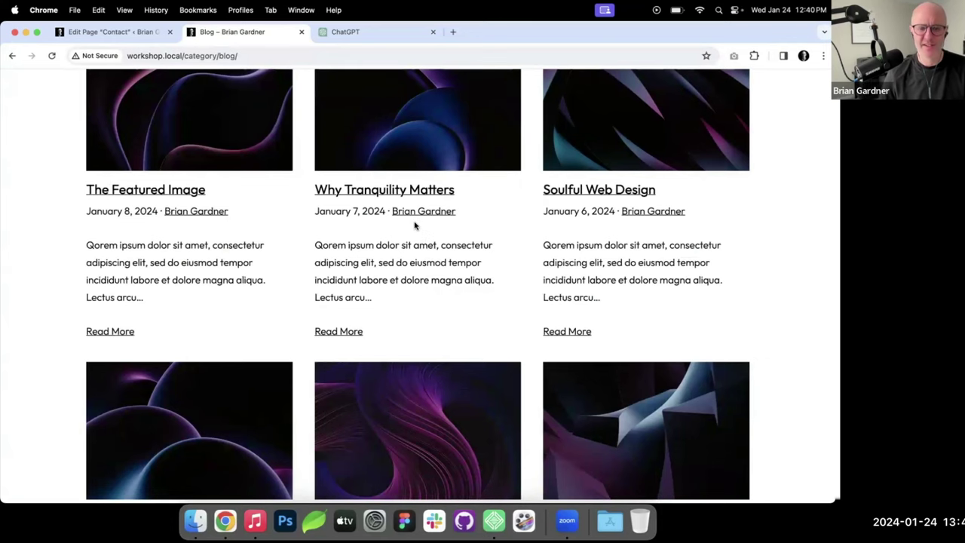
click(127, 34)
mouse_move(80, 350)
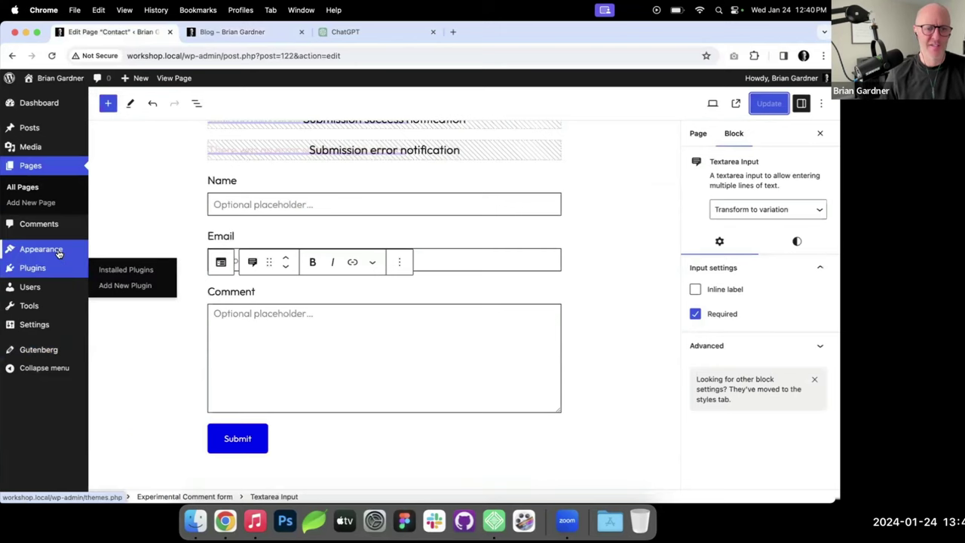
mouse_move(53, 252)
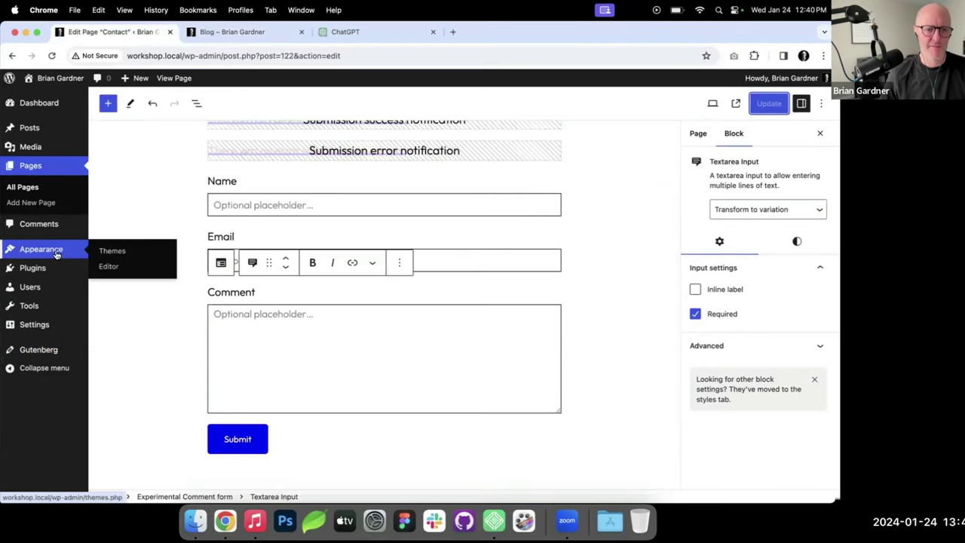
click(131, 270)
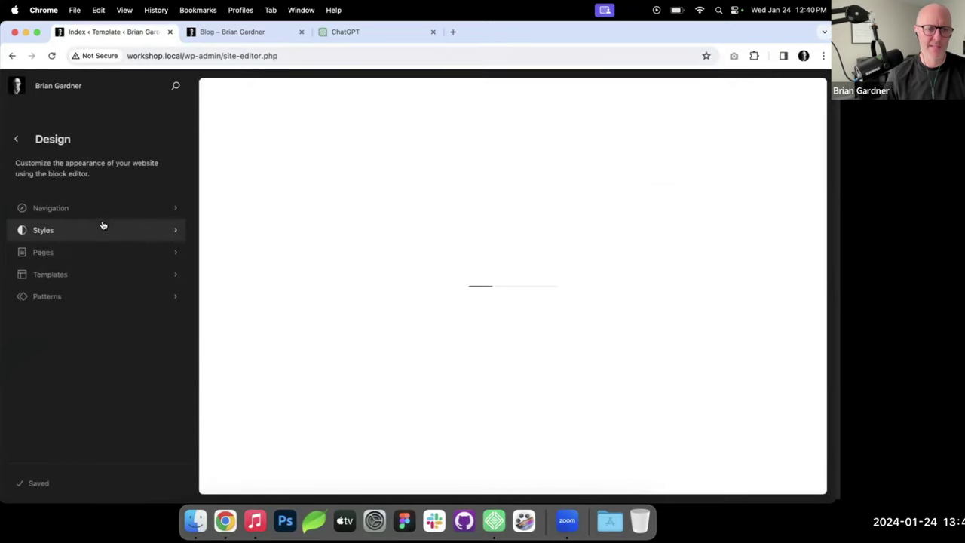
click(65, 236)
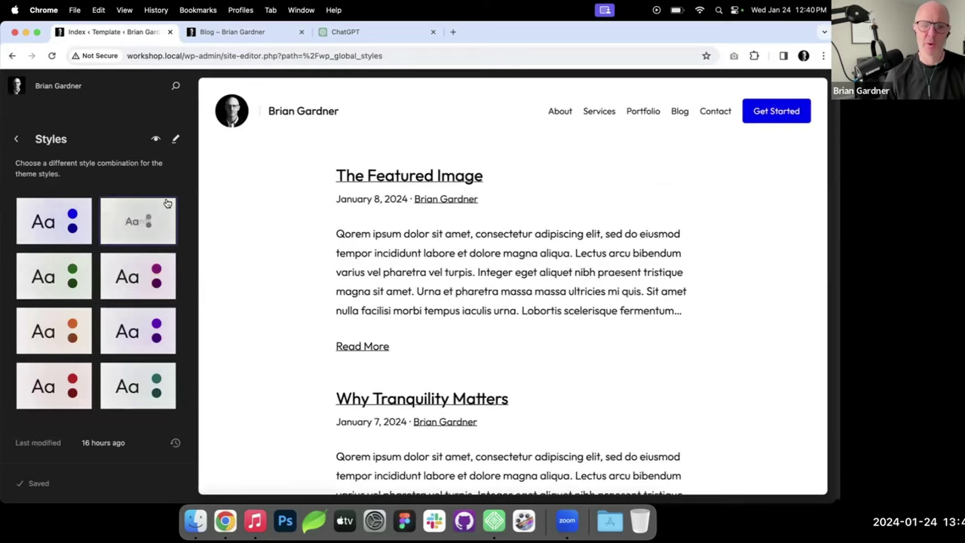
Step: Preview the Green, Magenta, orange, Purple, Red and Teal style variations on the site one after another
click(48, 279)
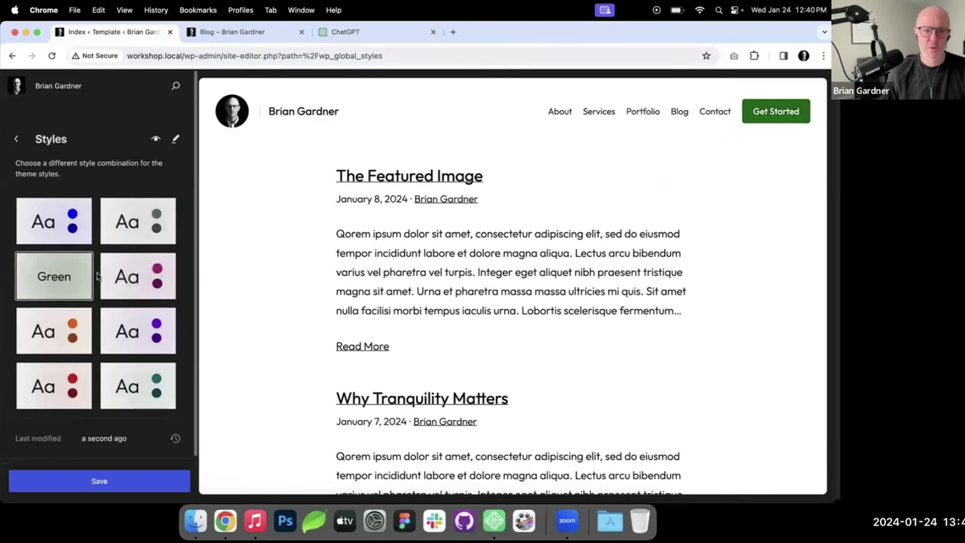
click(138, 279)
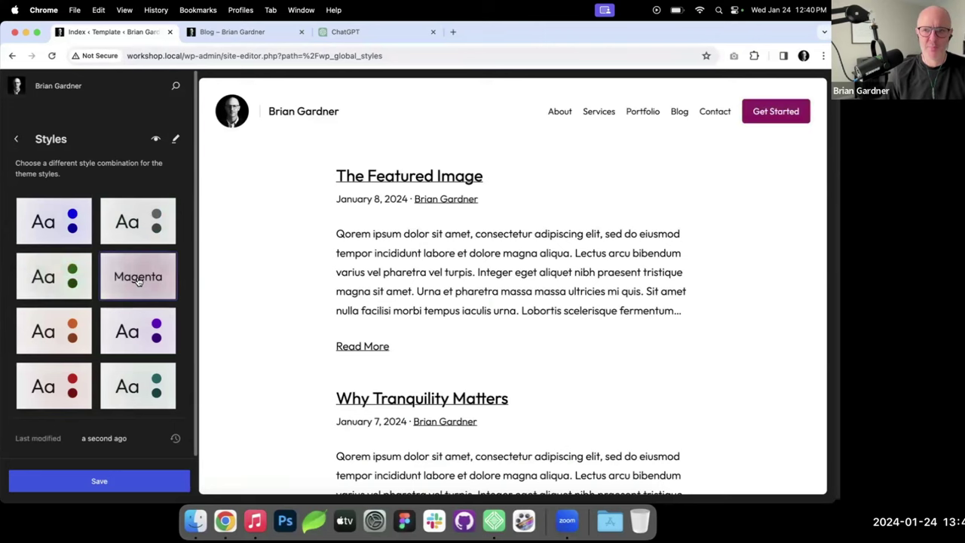
click(53, 332)
click(151, 331)
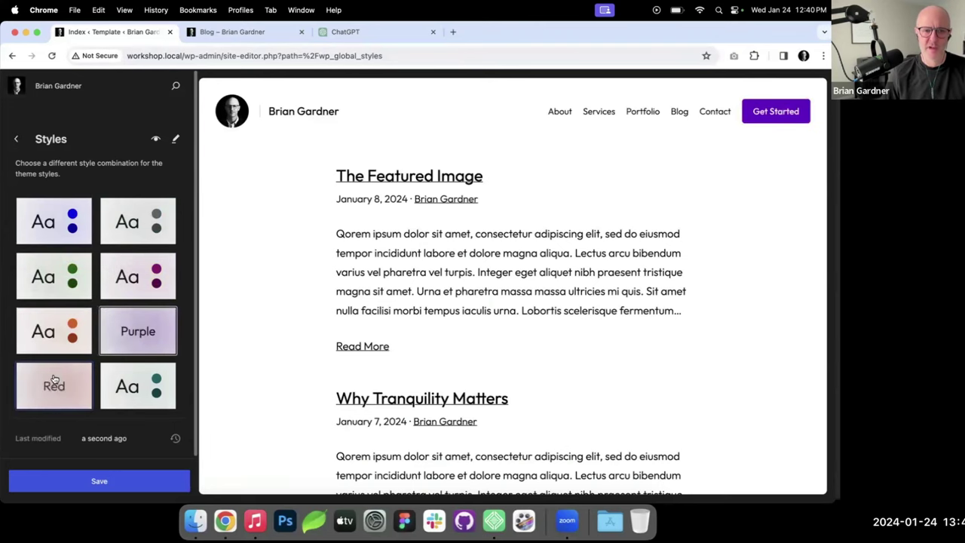
click(80, 382)
click(147, 383)
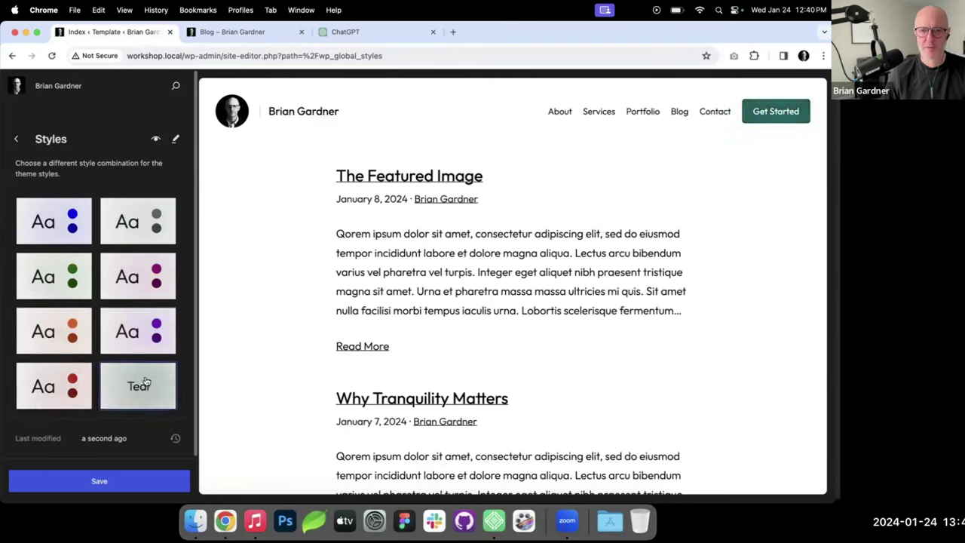
Step: Apply the Magenta style variation, save the site styles and return to the dashboard
click(144, 279)
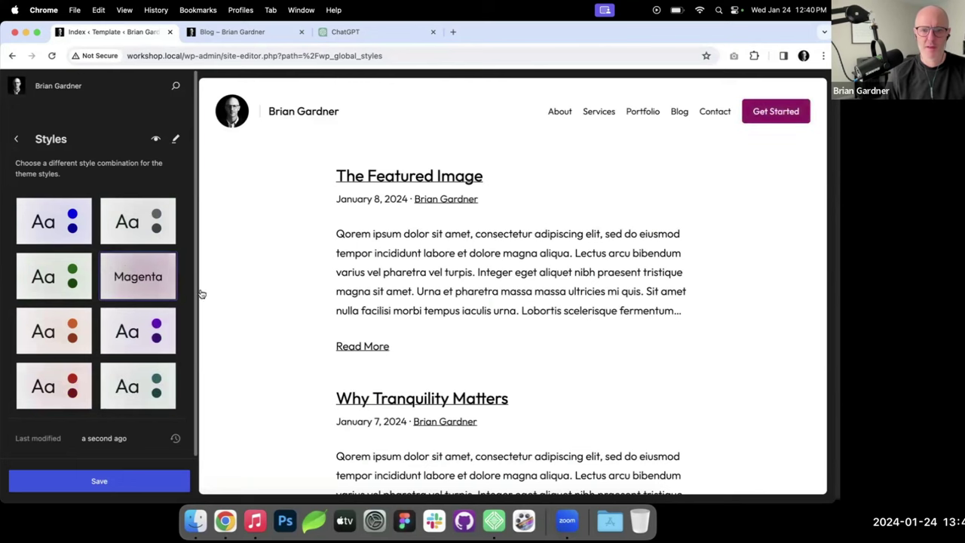
click(148, 480)
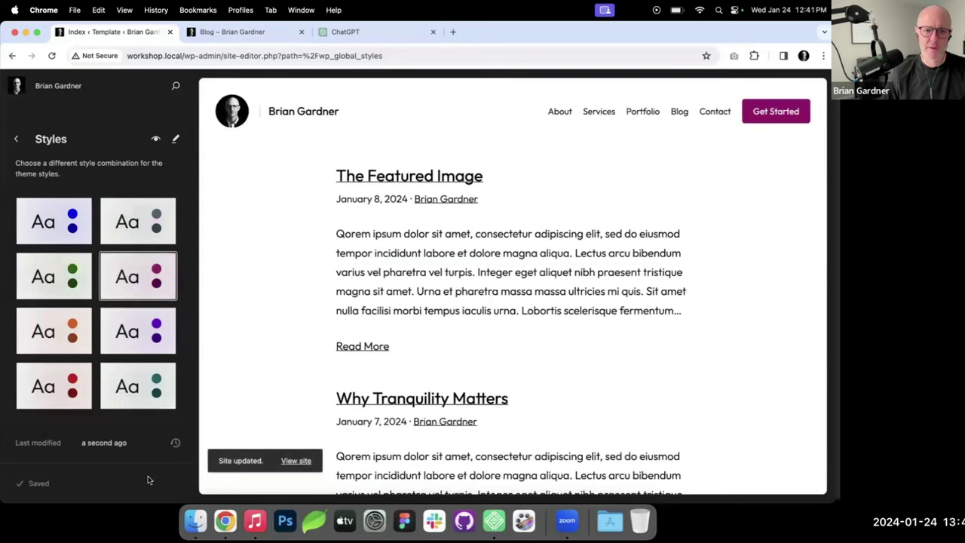
click(19, 88)
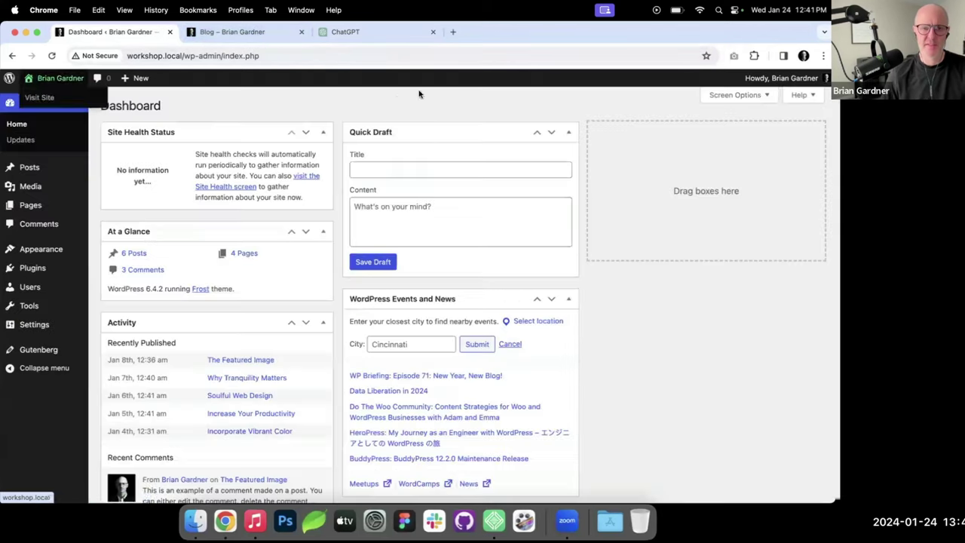
Step: Examine the footer on the published Blog page and open the Footer template part for editing
click(236, 35)
scroll(345, 200, down, 5)
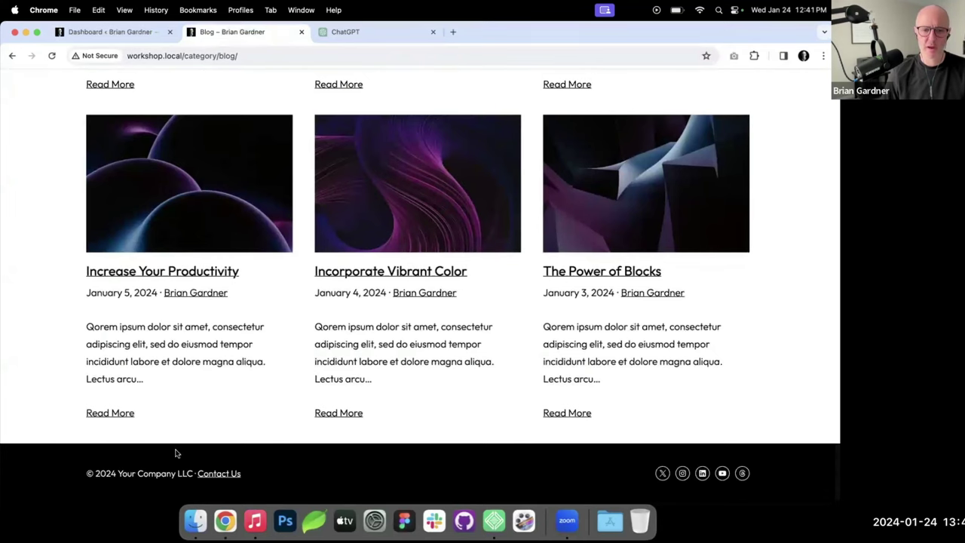
click(106, 31)
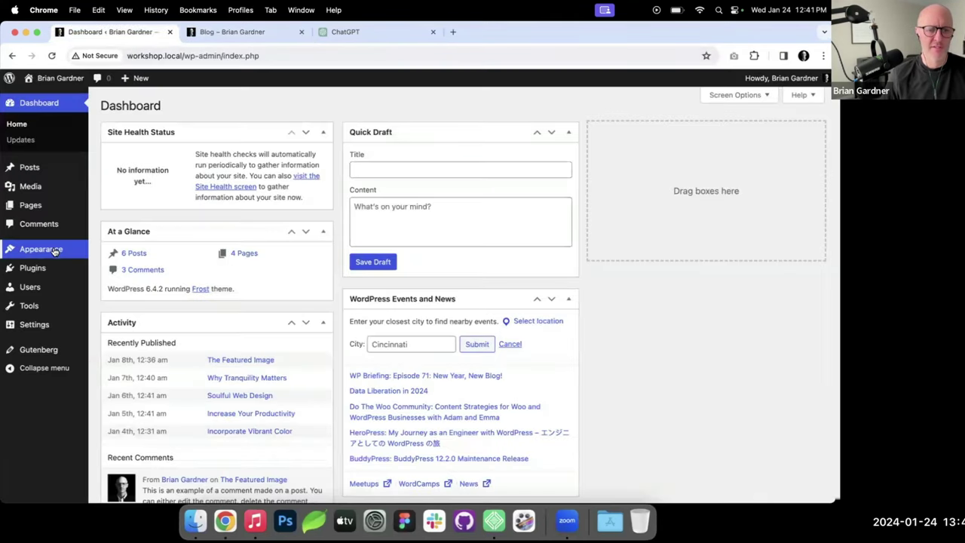
mouse_move(54, 251)
click(119, 264)
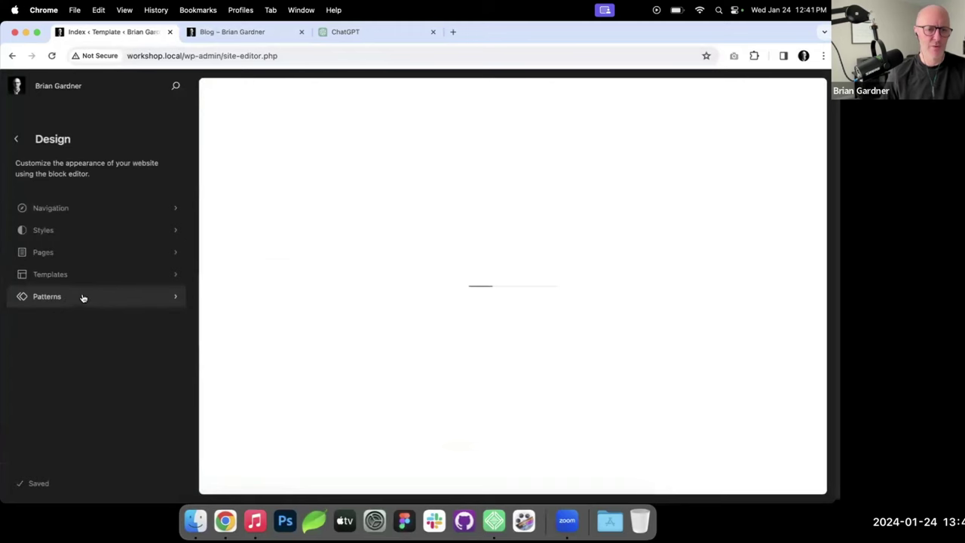
click(83, 297)
scroll(78, 347, down, 2)
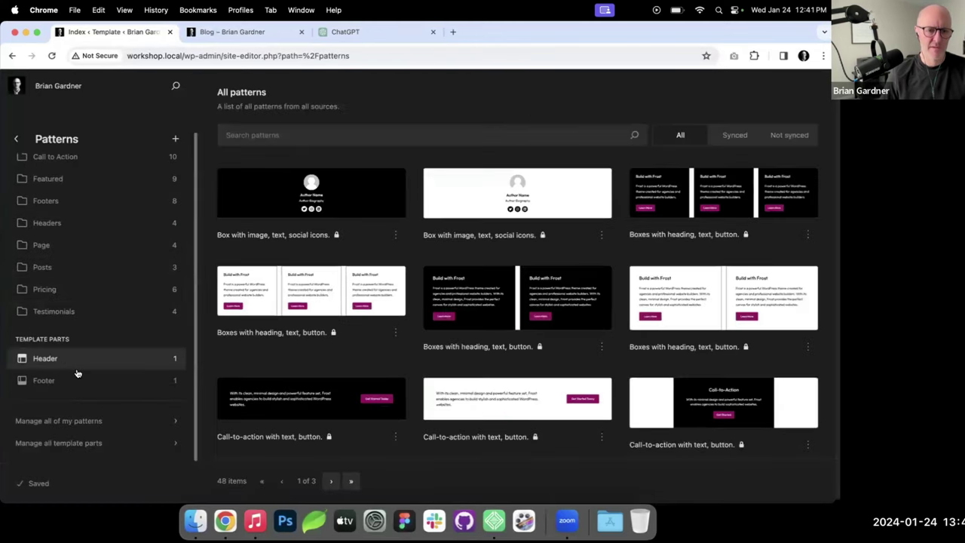
click(76, 379)
click(333, 182)
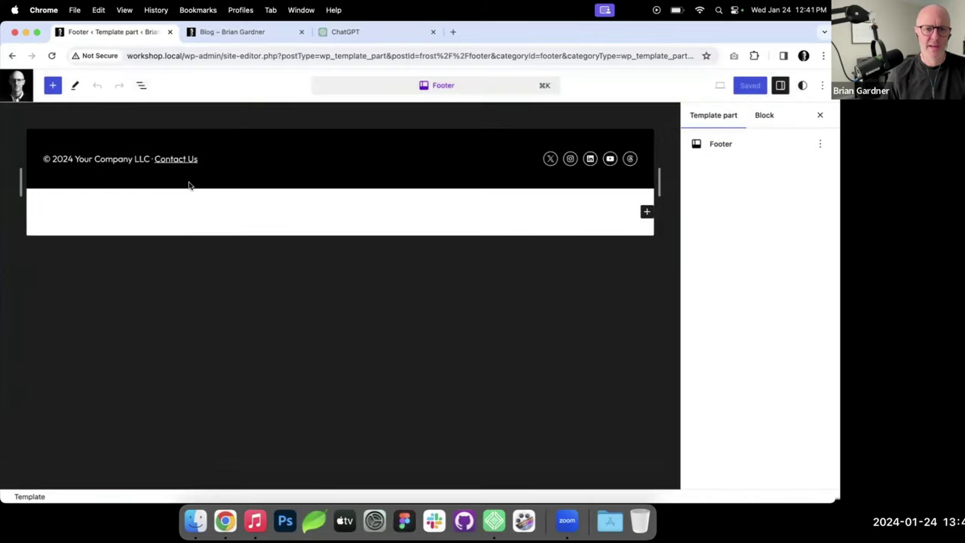
Step: Insert a Group block with the single-container layout below the existing footer content
click(561, 215)
text(/gr)
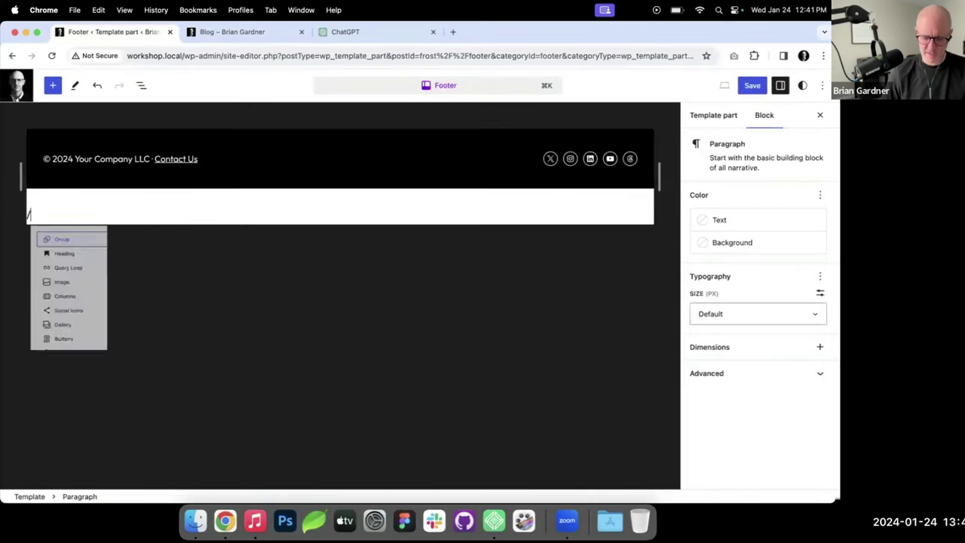
click(101, 115)
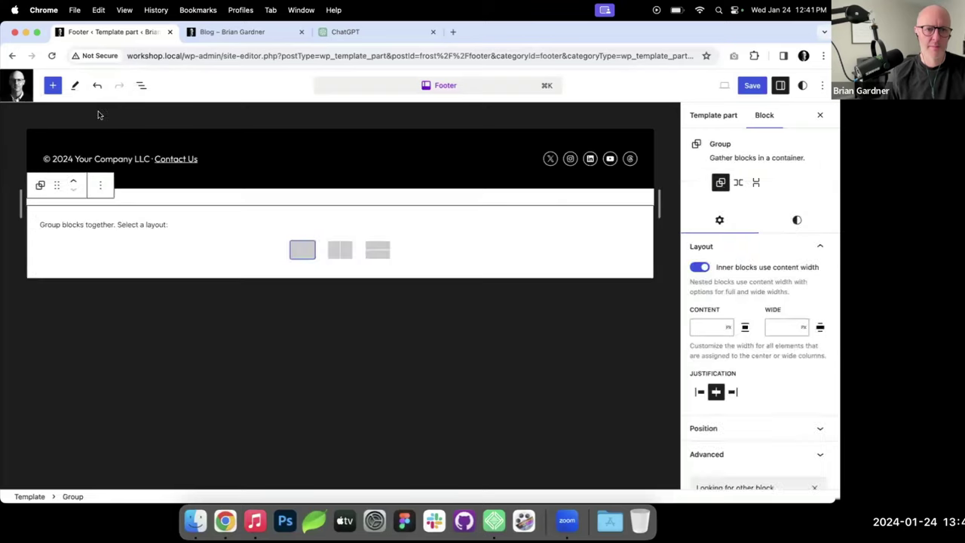
click(301, 251)
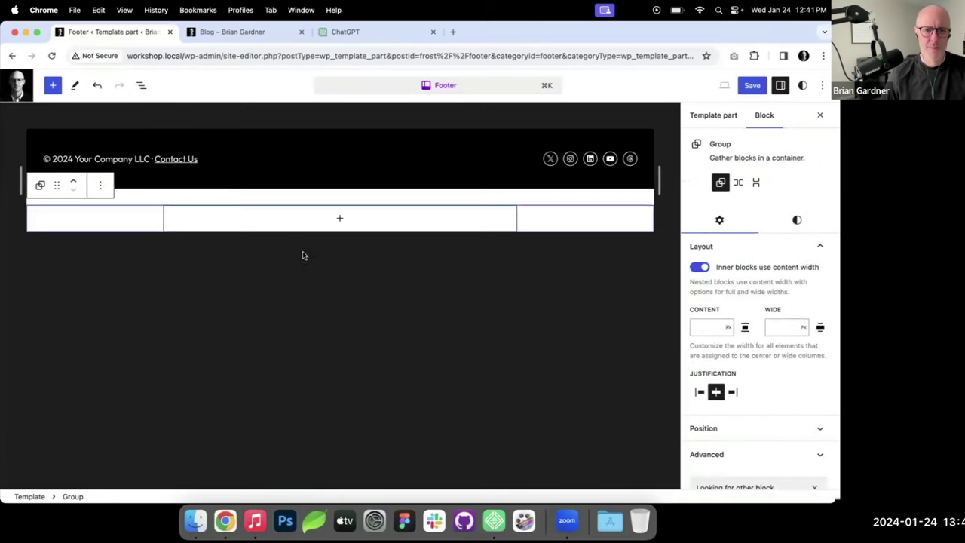
click(247, 218)
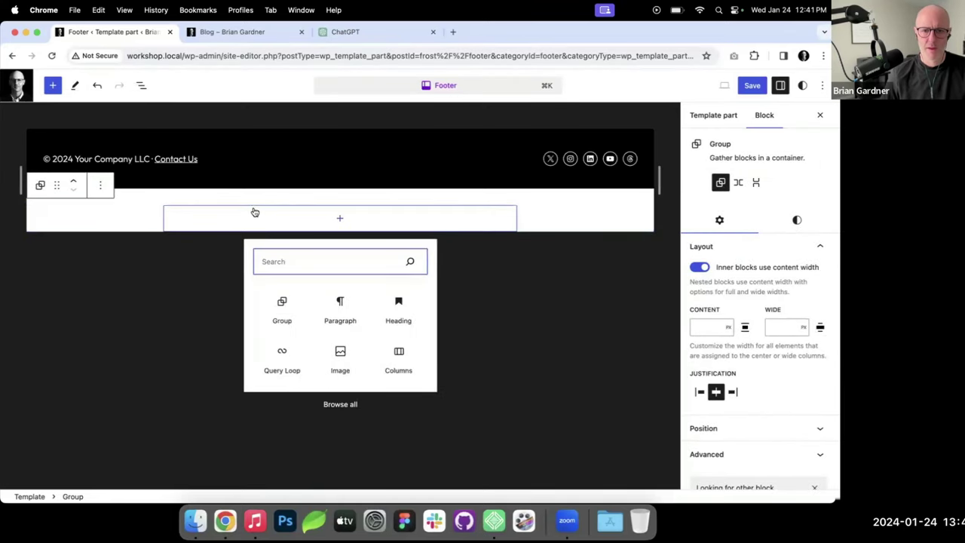
Step: Set the new group's top margin to 0 px and save the footer
click(797, 221)
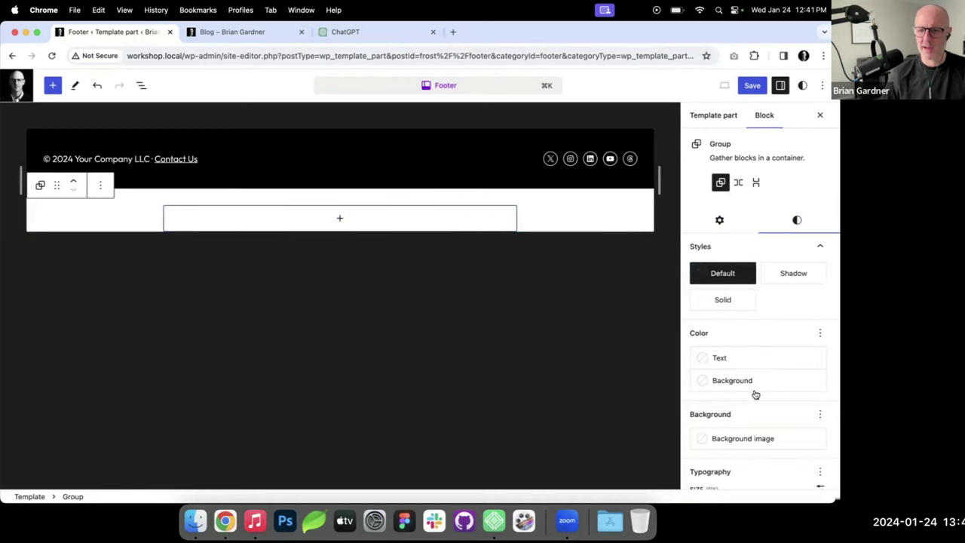
scroll(754, 394, down, 5)
click(820, 282)
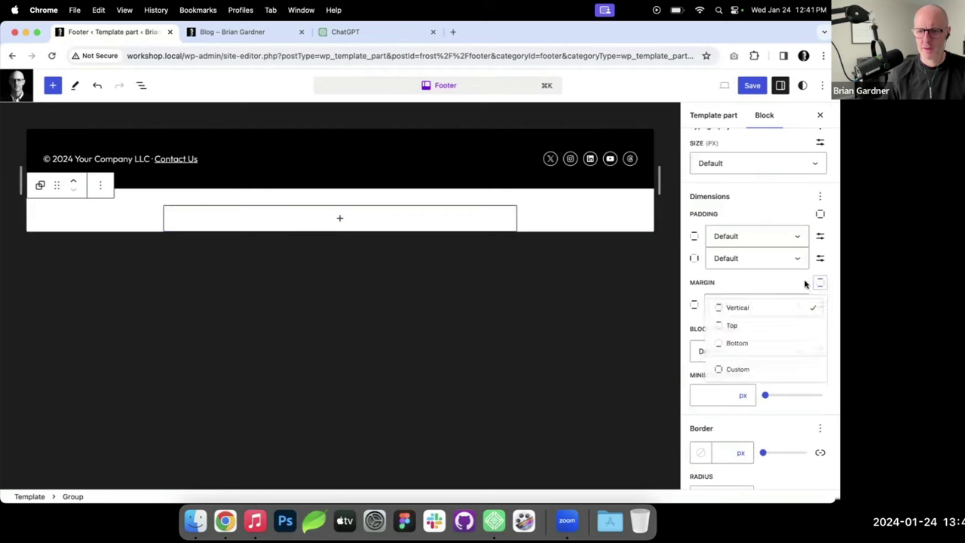
click(728, 329)
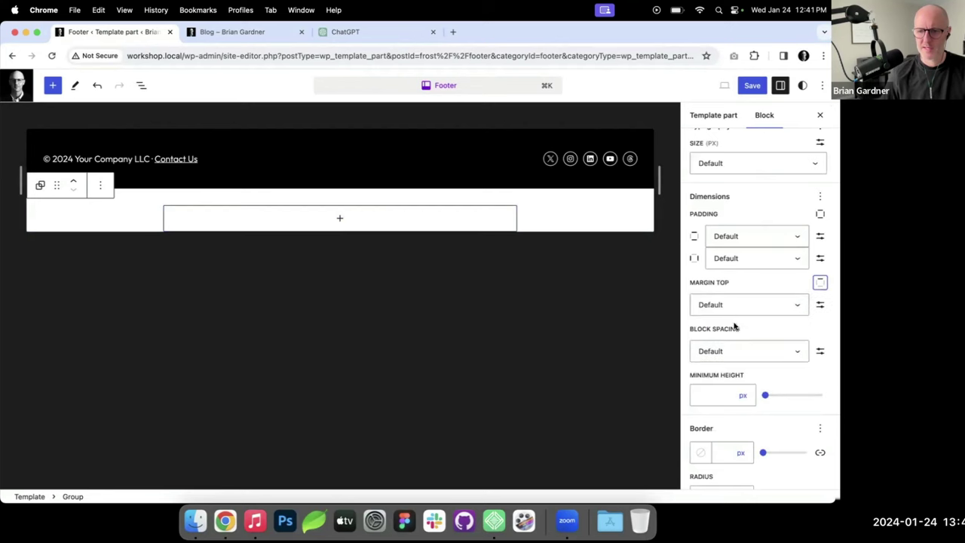
click(820, 306)
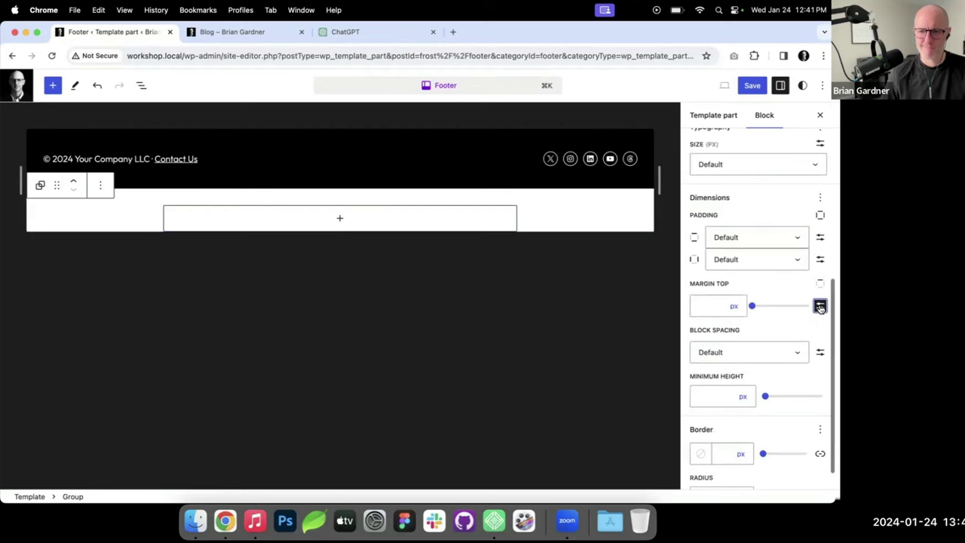
click(821, 305)
click(820, 304)
click(711, 302)
text(0)
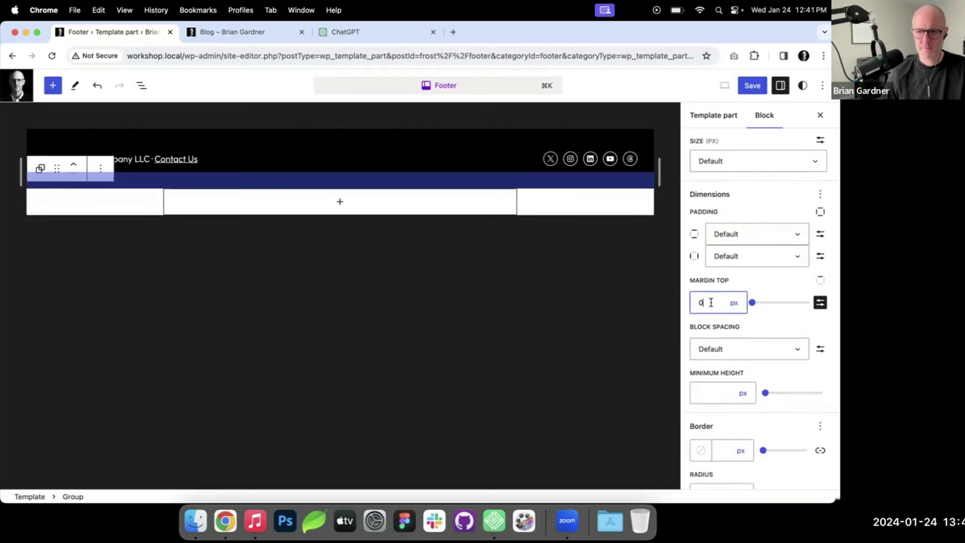
click(750, 89)
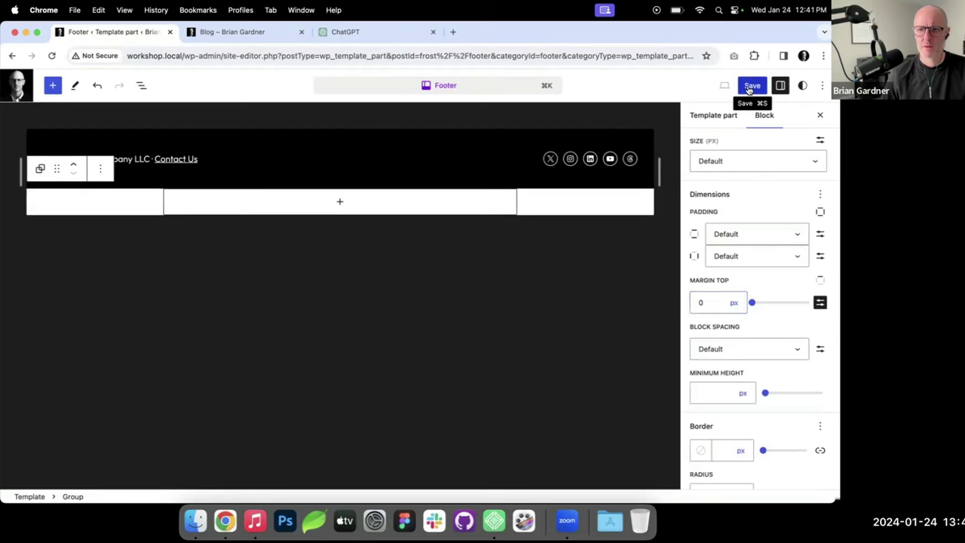
click(721, 86)
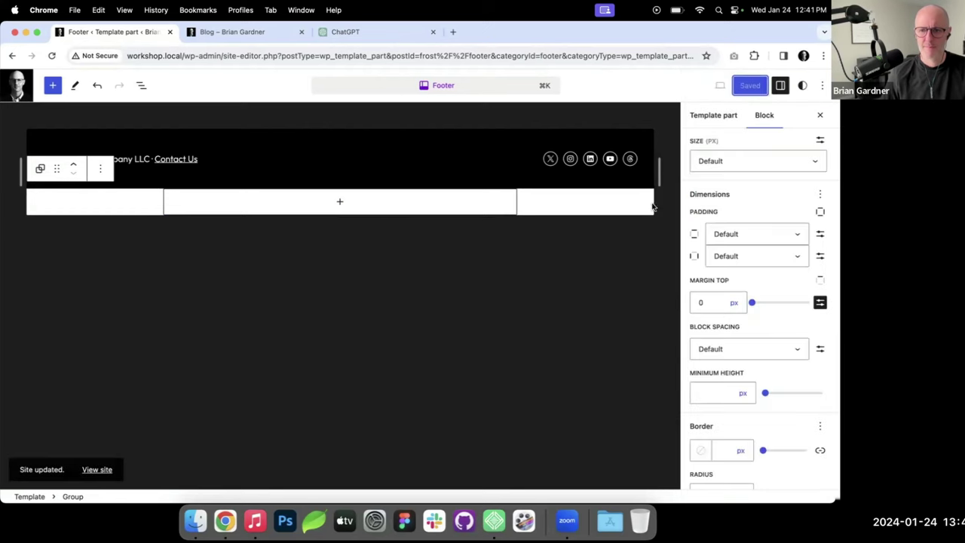
Step: Give the group the Primary (#990066) background colour and move it above the existing footer content
scroll(719, 214, up, 5)
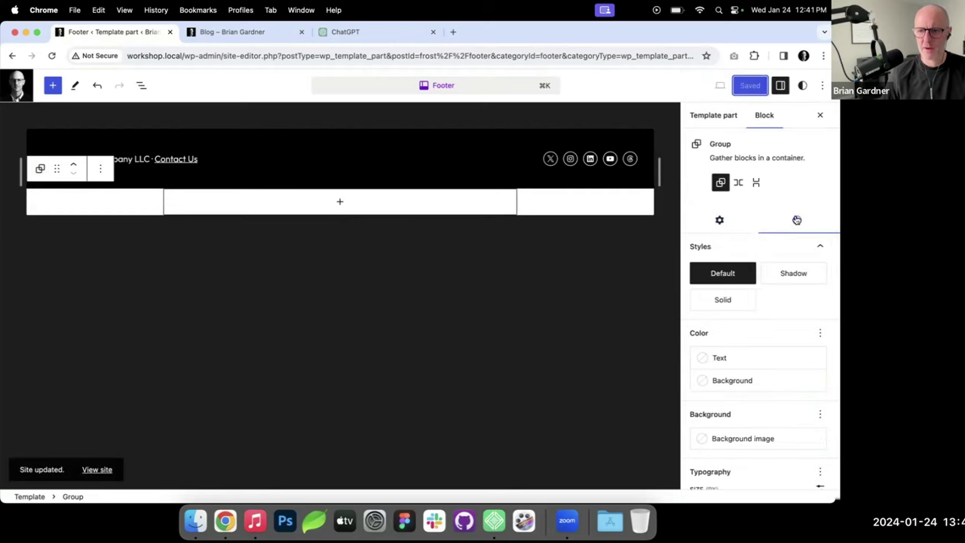
click(735, 382)
click(588, 348)
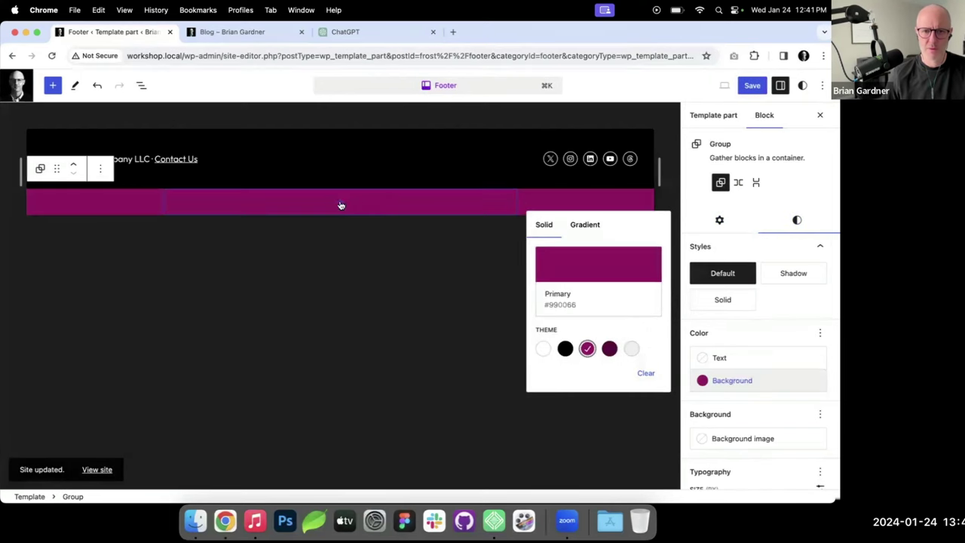
click(72, 166)
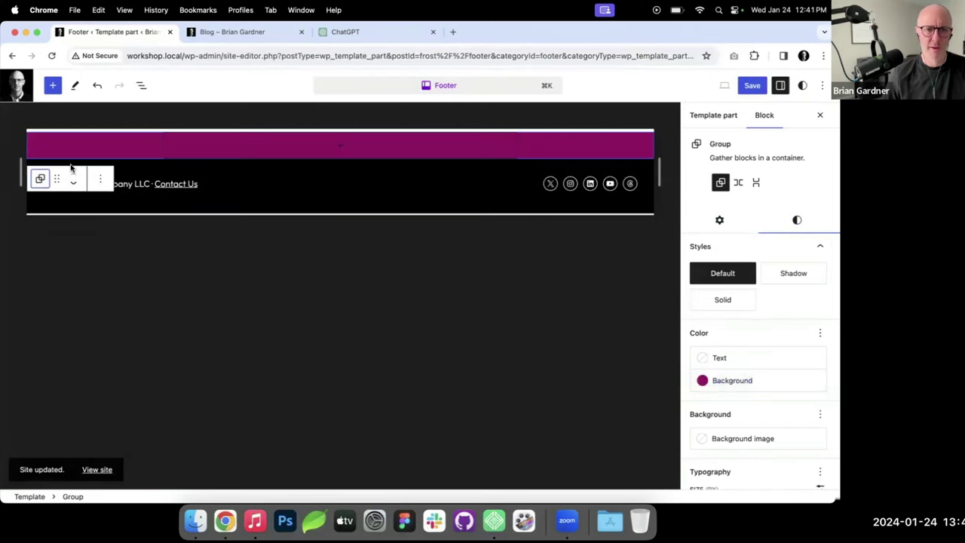
Step: Insert a Row block inside the coloured group and add an empty Paragraph block to the row
click(339, 144)
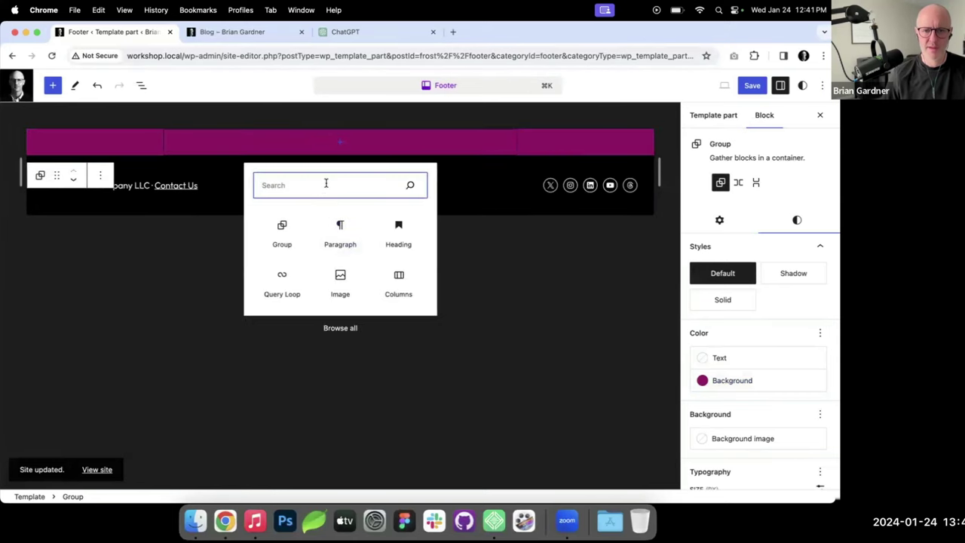
text(row)
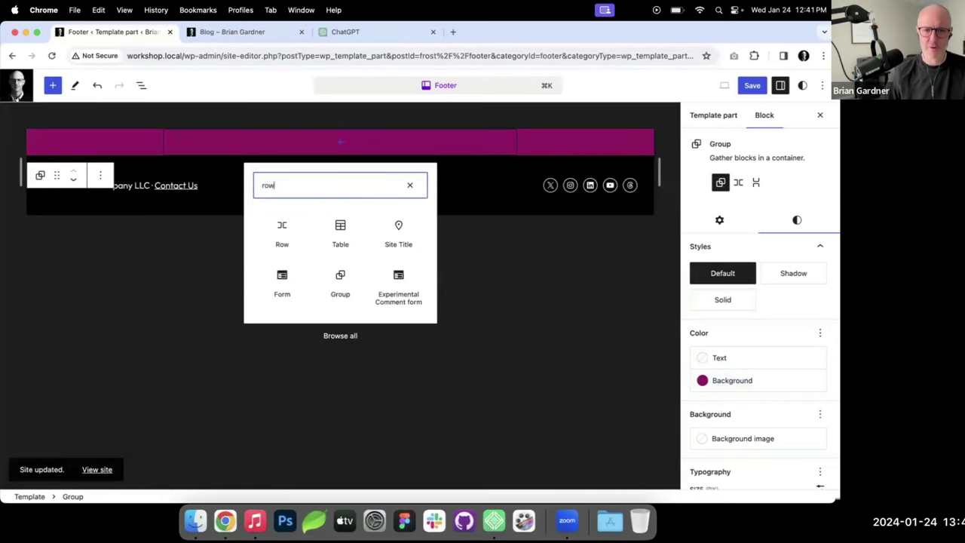
click(281, 230)
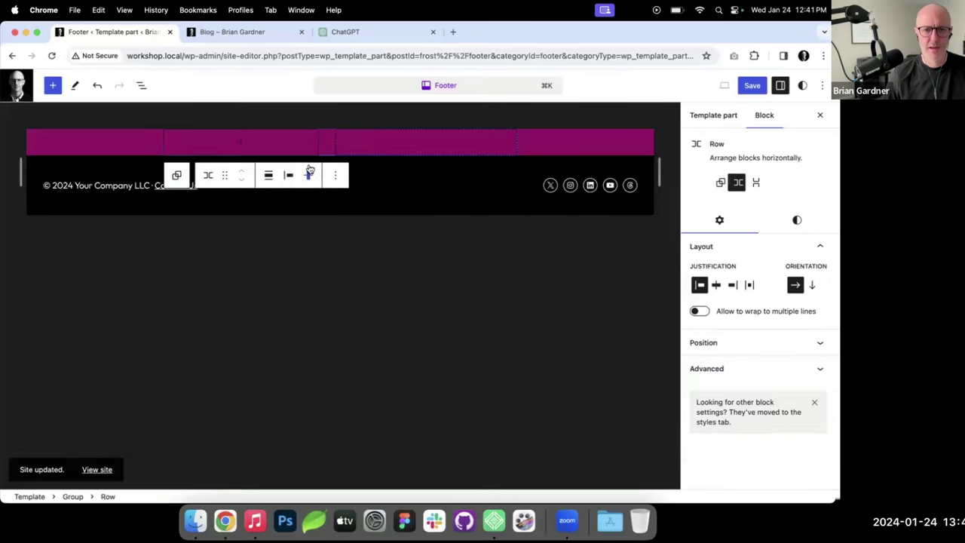
click(238, 143)
click(242, 230)
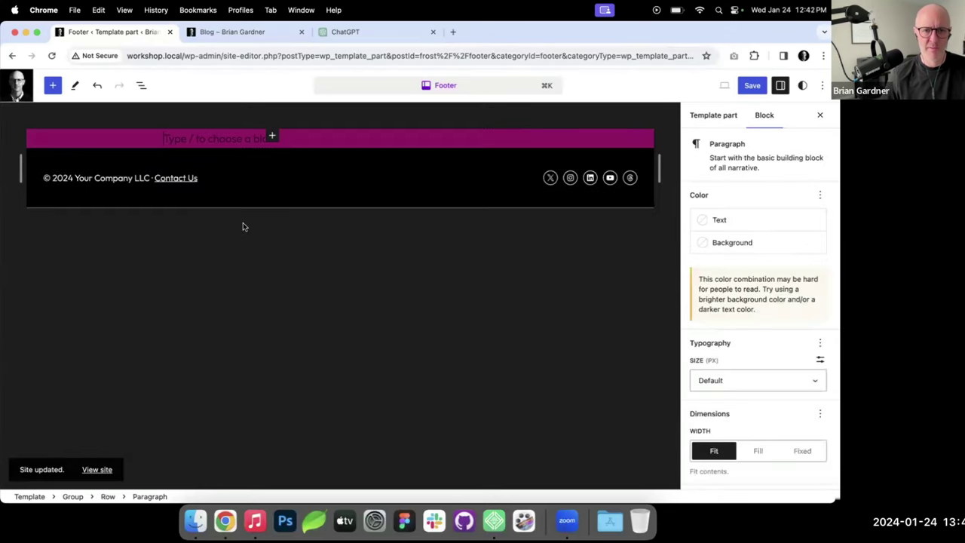
Step: Enter "Click here to start your awesome project." in the paragraph and add a button labelled "Let's do this" to the row
text(Click here!)
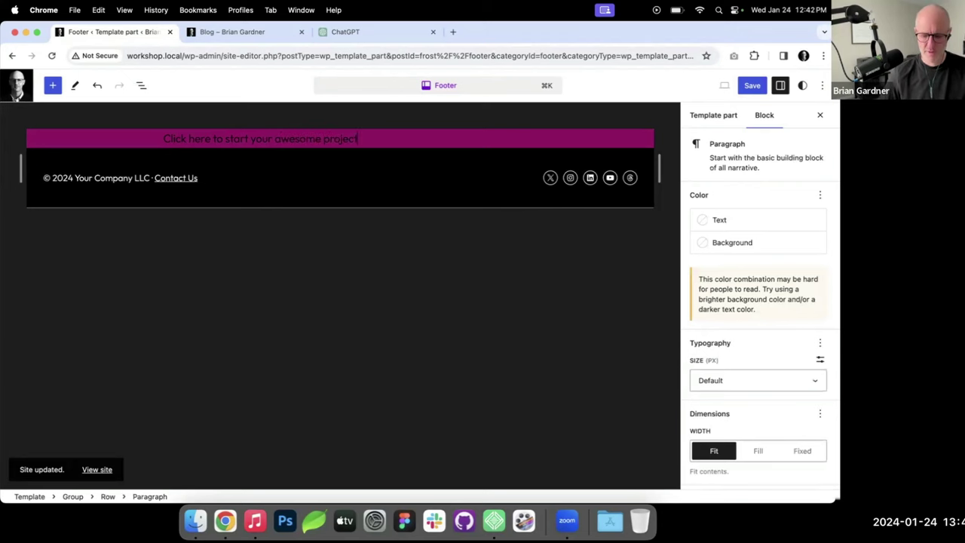
click(407, 138)
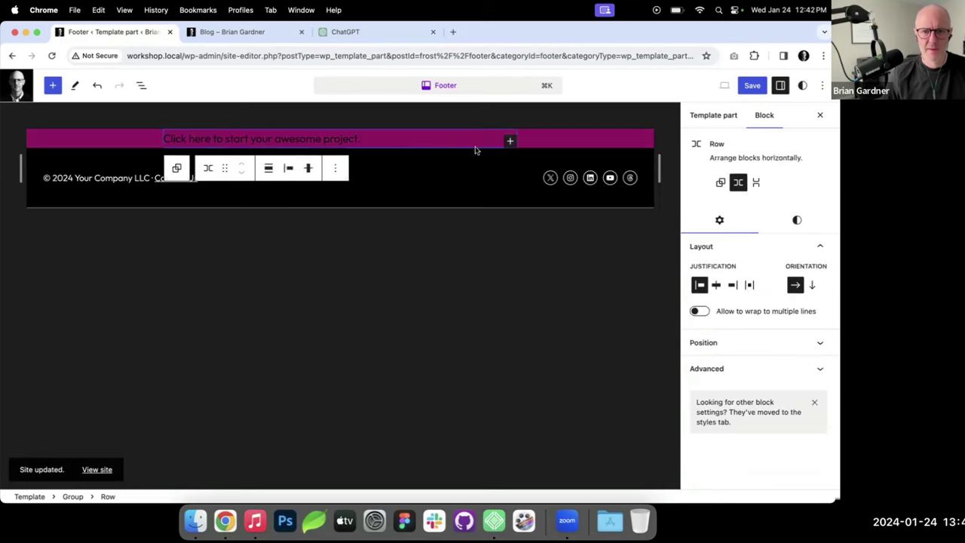
click(510, 140)
text(but)
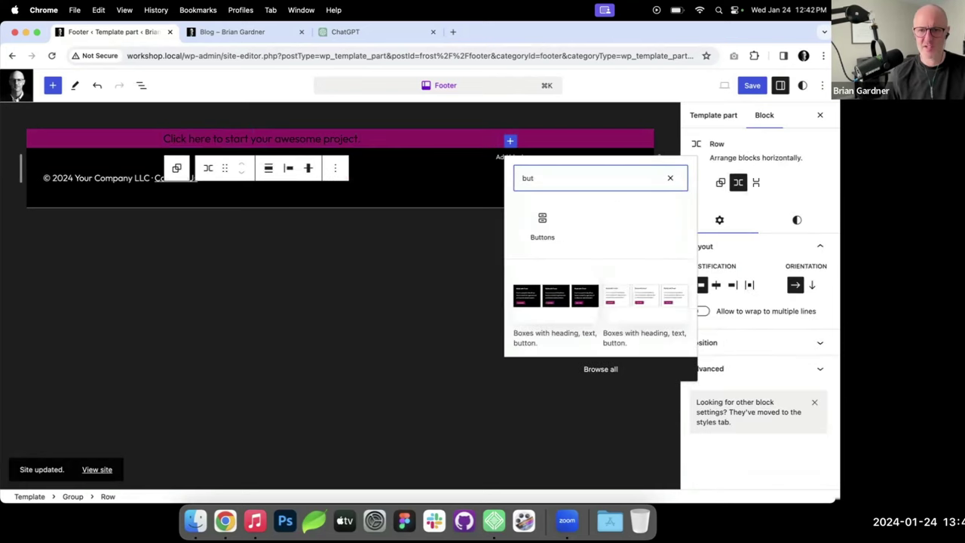
click(543, 223)
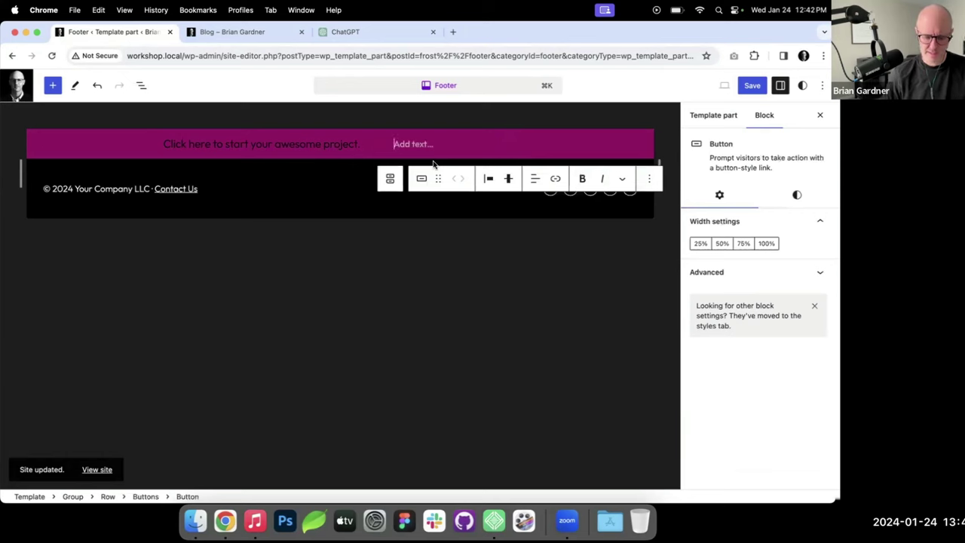
text(Let's do this)
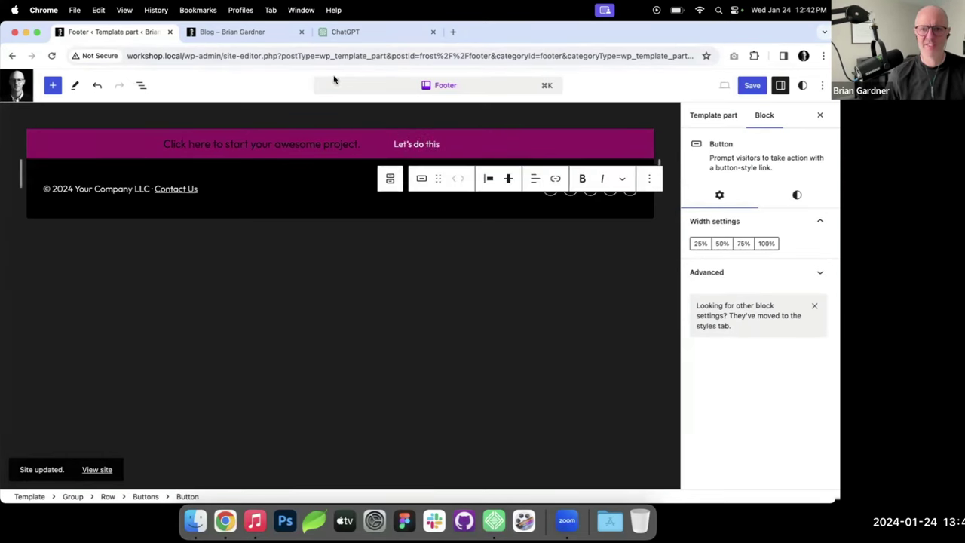
Step: Set the text colour of the magenta group to the theme's white
click(75, 141)
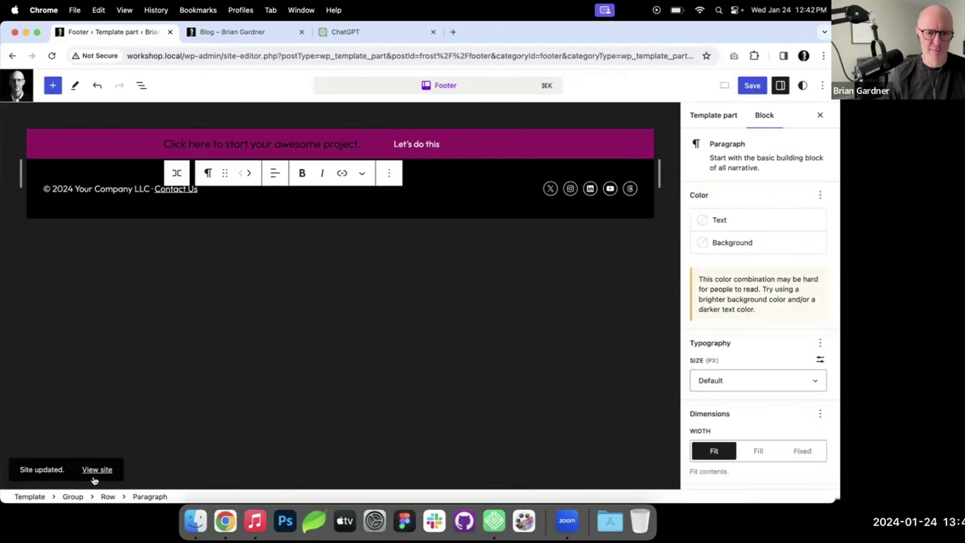
click(73, 497)
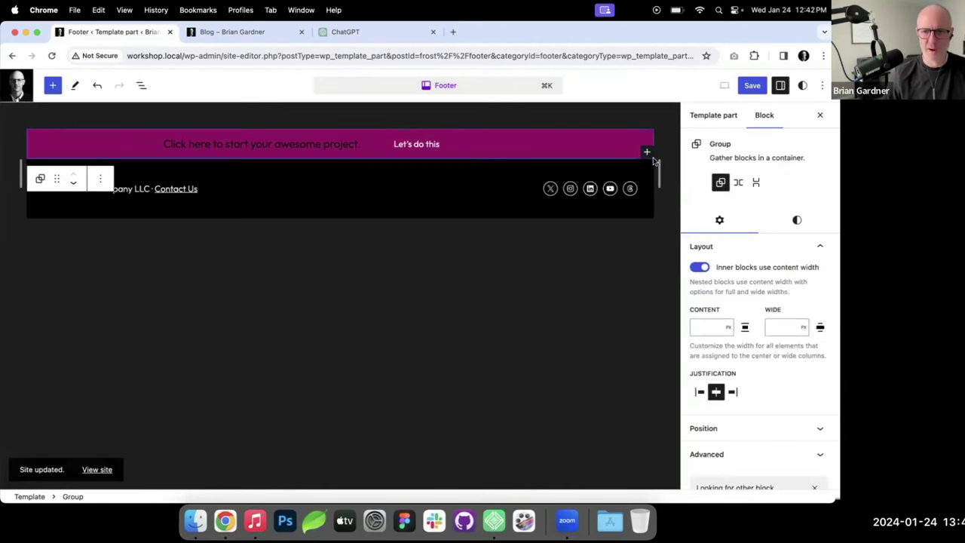
click(797, 219)
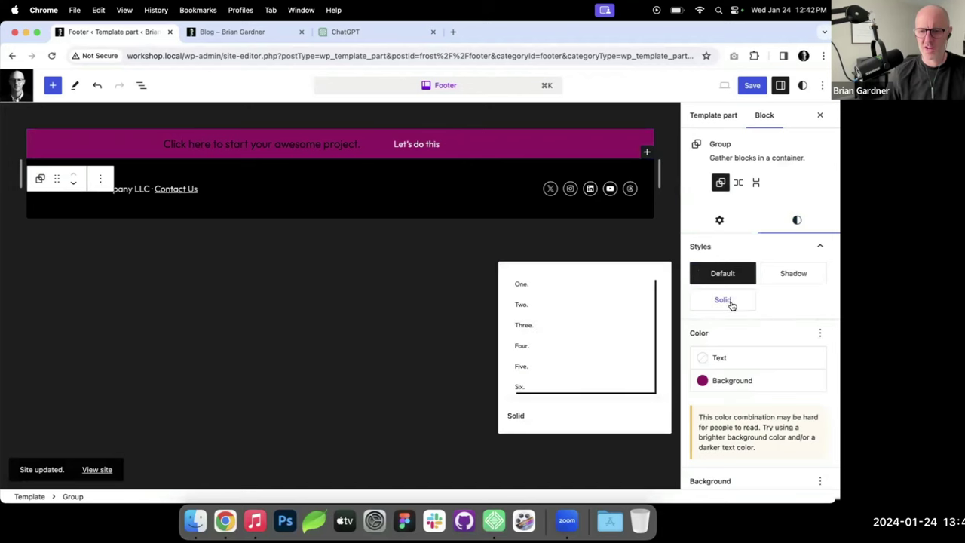
click(736, 362)
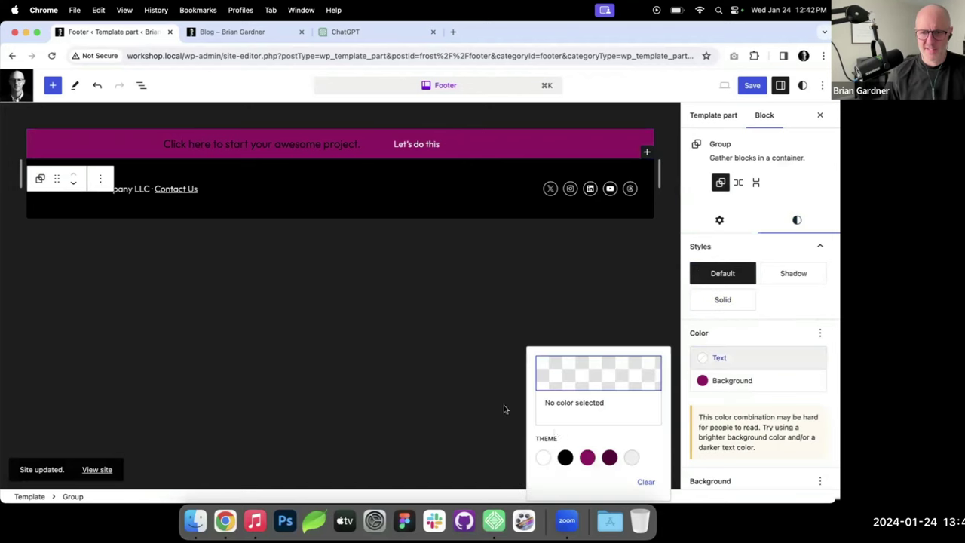
click(543, 457)
click(799, 222)
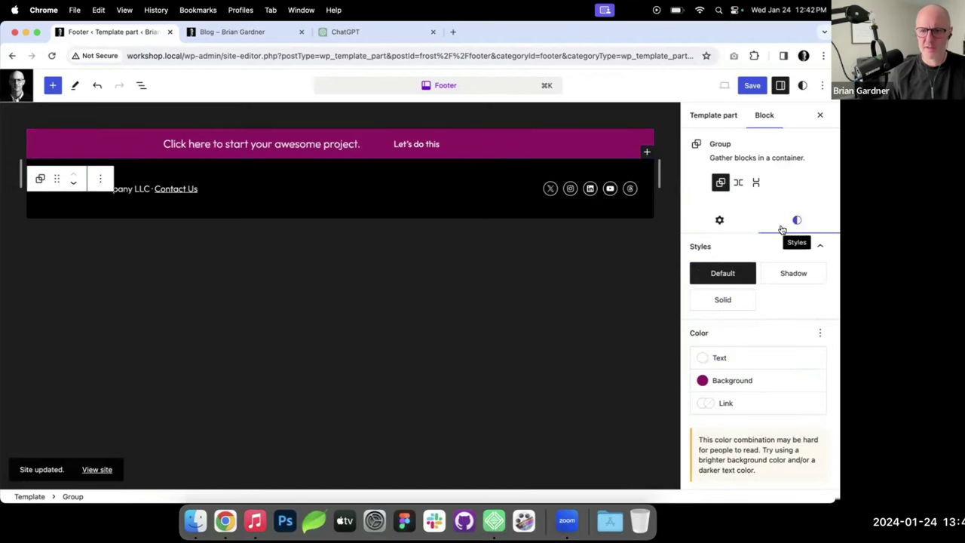
Step: Set the group's top and bottom padding to a custom value of 80 px
scroll(780, 229, down, 8)
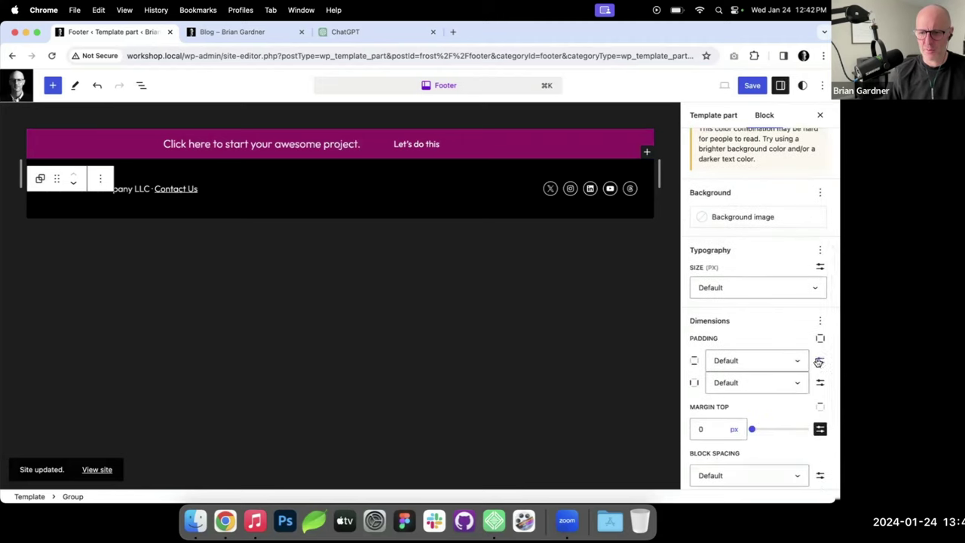
click(800, 364)
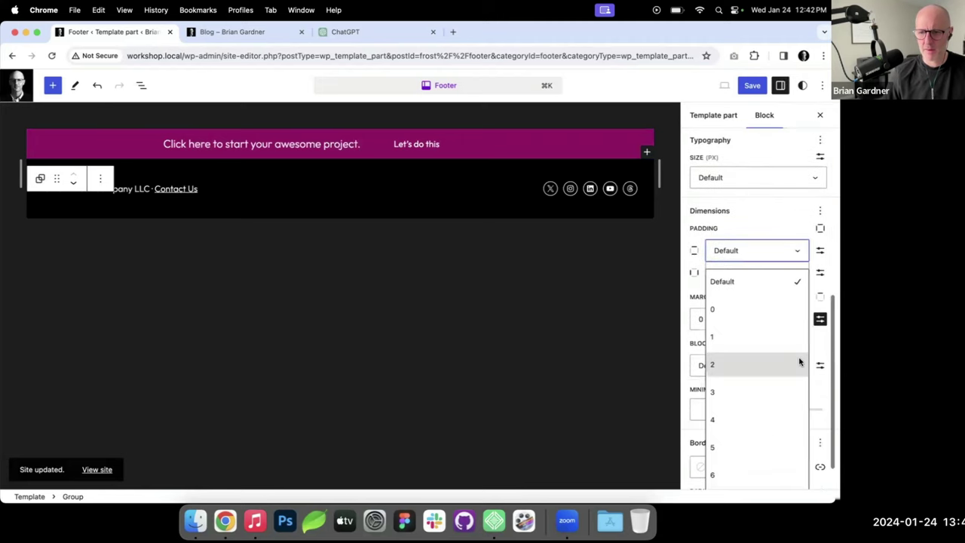
click(696, 293)
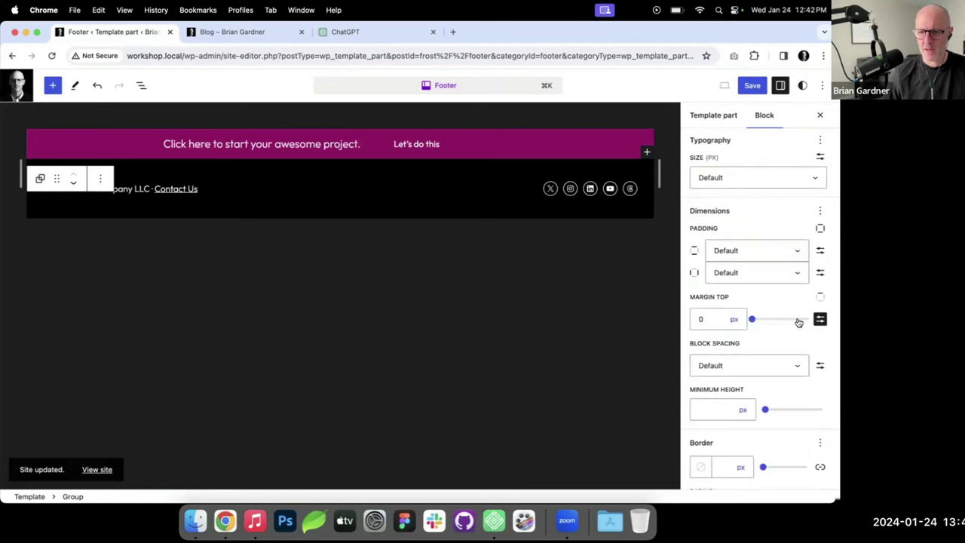
click(820, 255)
click(717, 250)
text(100)
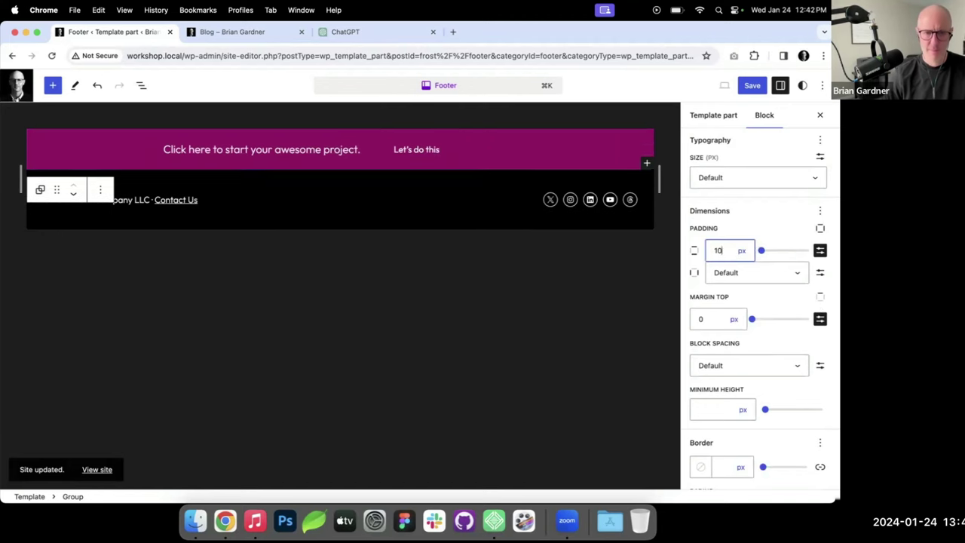
double_click(724, 249)
text(80)
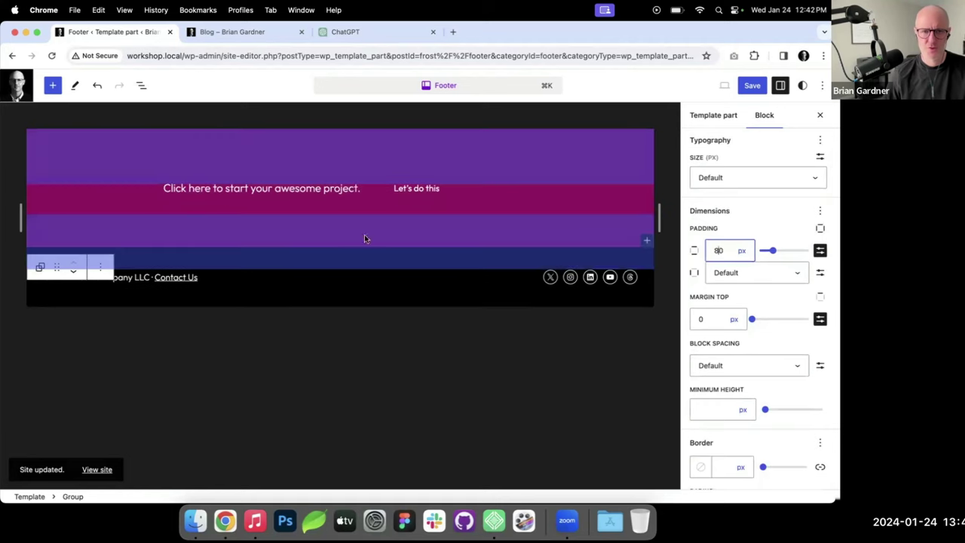
Step: Align the row holding the paragraph and button to wide width
click(221, 199)
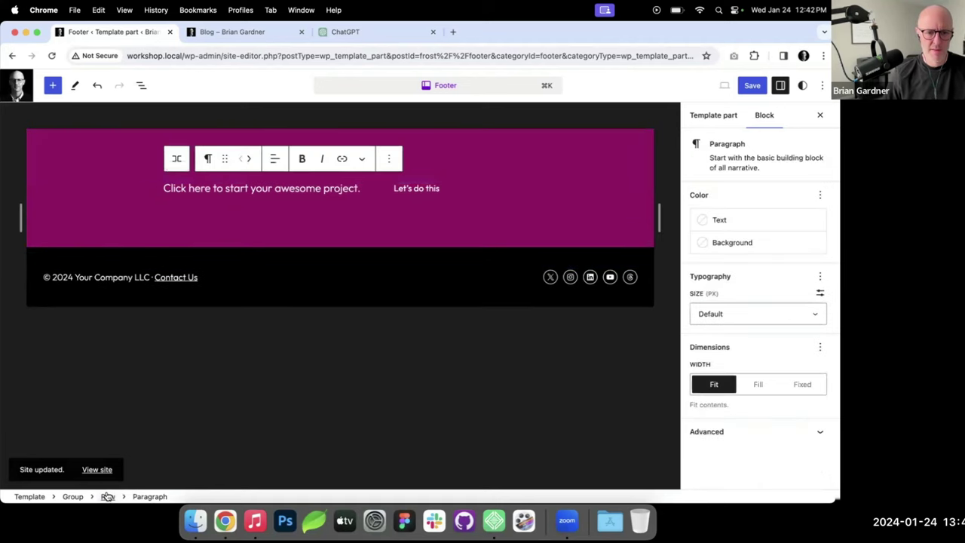
click(108, 496)
click(268, 153)
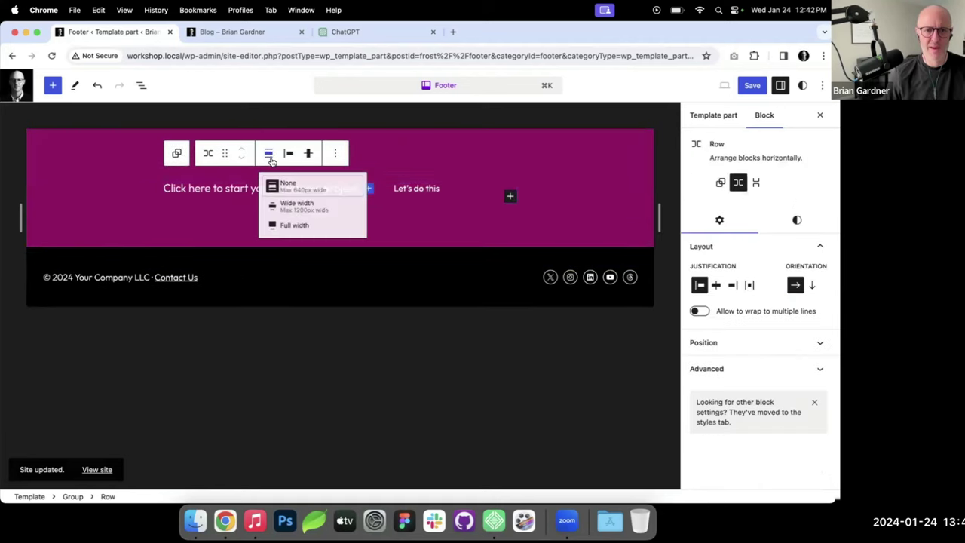
click(320, 213)
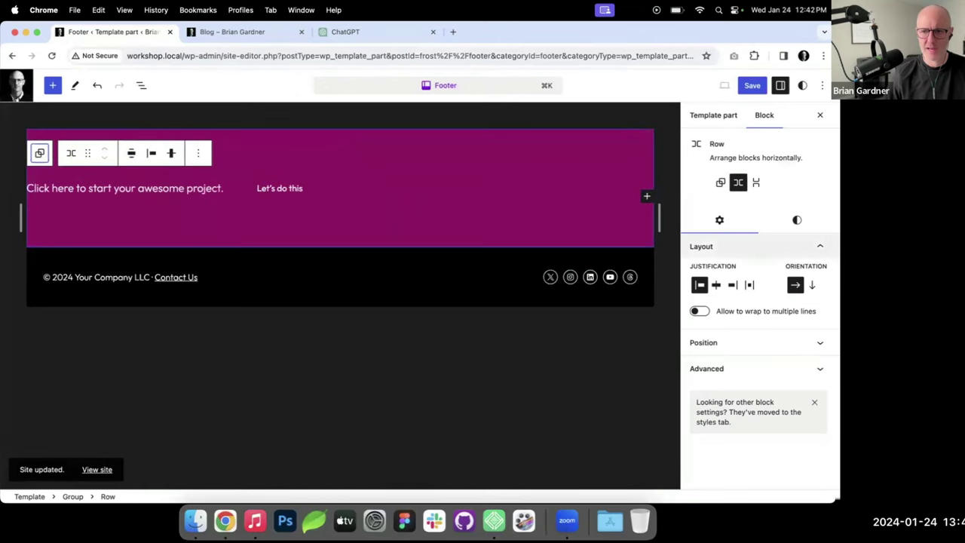
Step: Set the magenta group's left and right padding to a custom value of 30 px
click(72, 496)
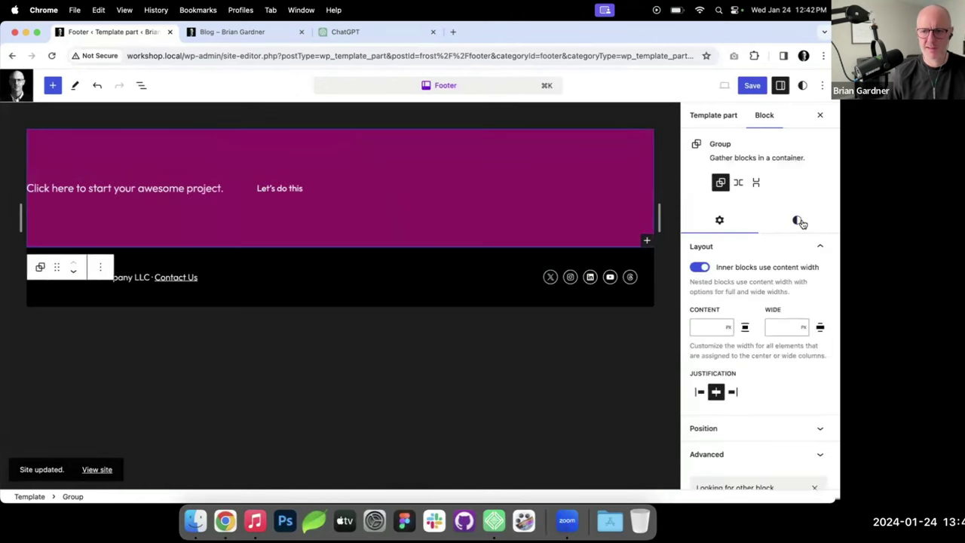
click(797, 220)
scroll(794, 327, down, 5)
scroll(797, 329, down, 2)
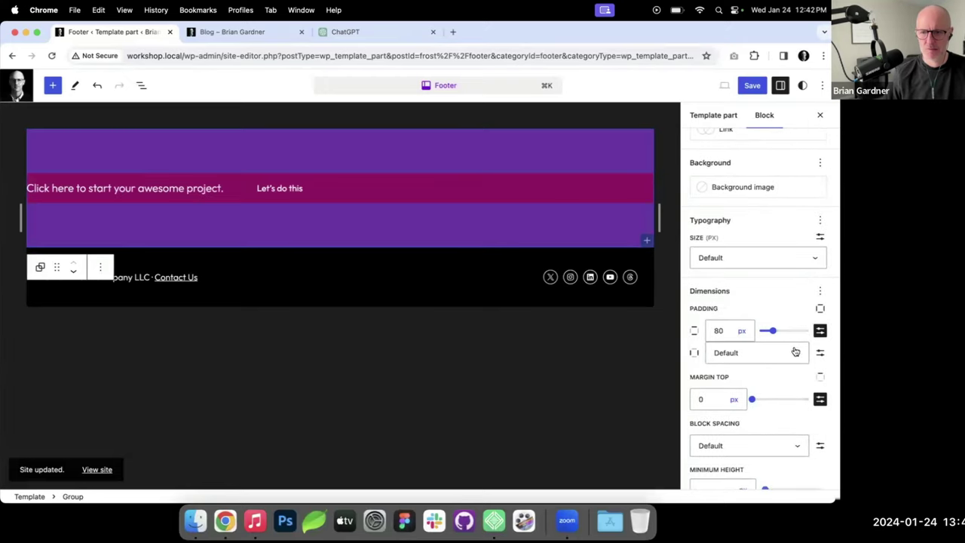
click(819, 353)
click(719, 353)
text(30)
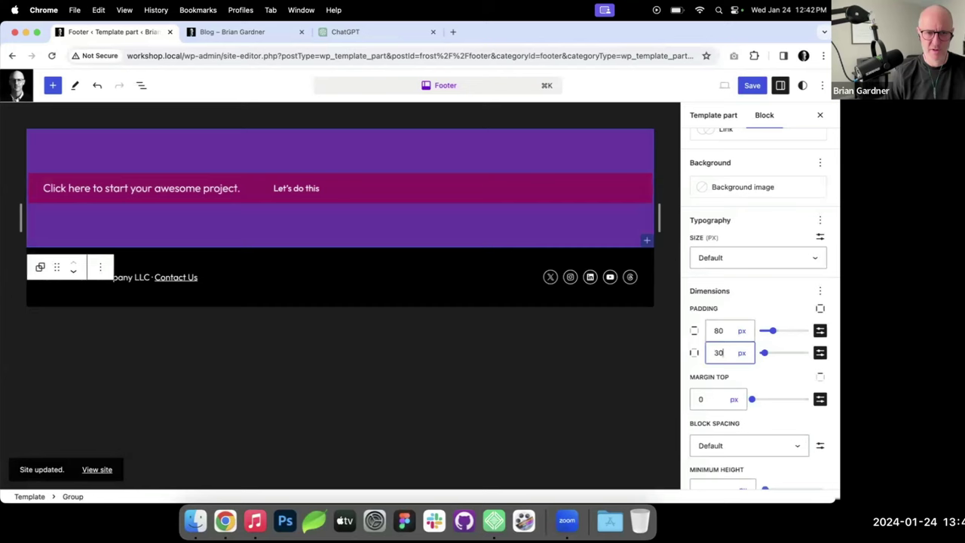
Step: Give the "Let's do this" button a white background and Contrast (#000000) text colour
click(299, 190)
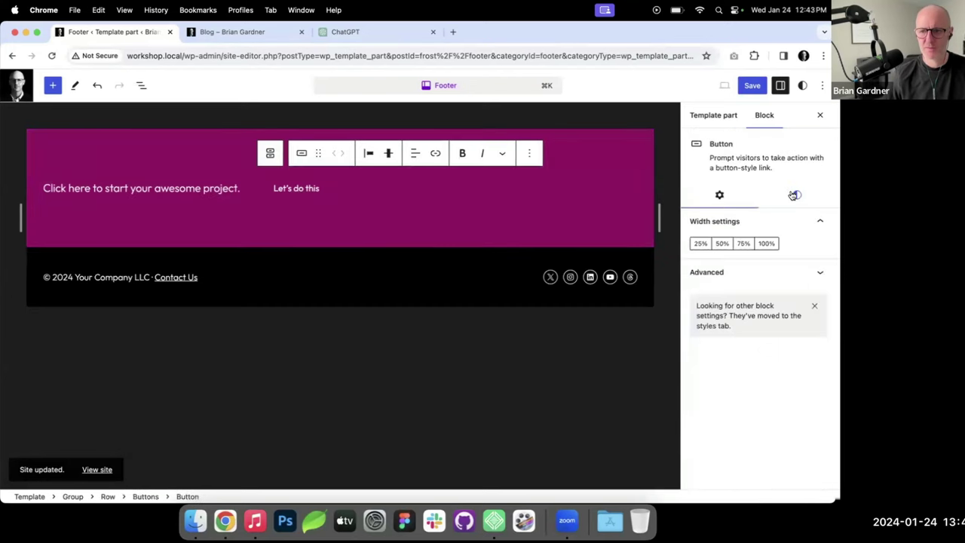
click(793, 195)
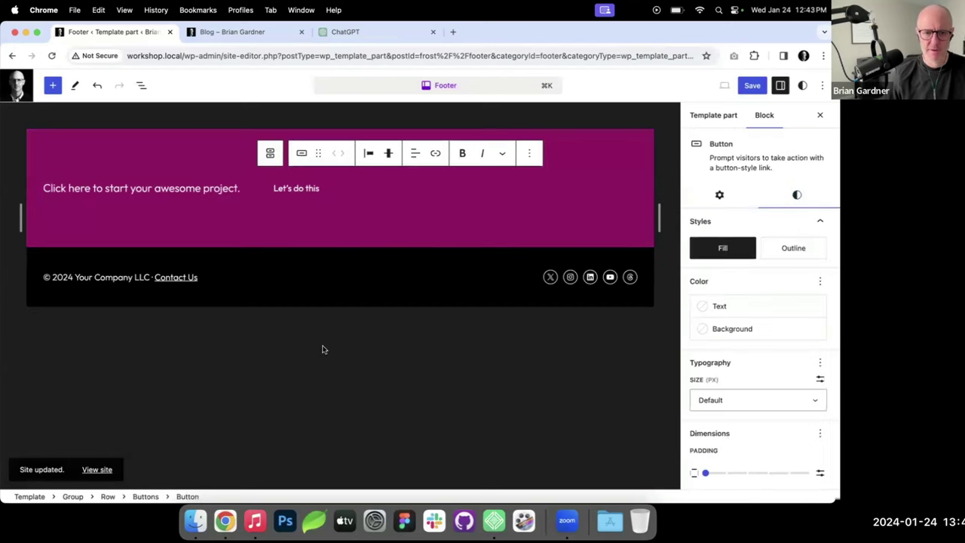
click(741, 333)
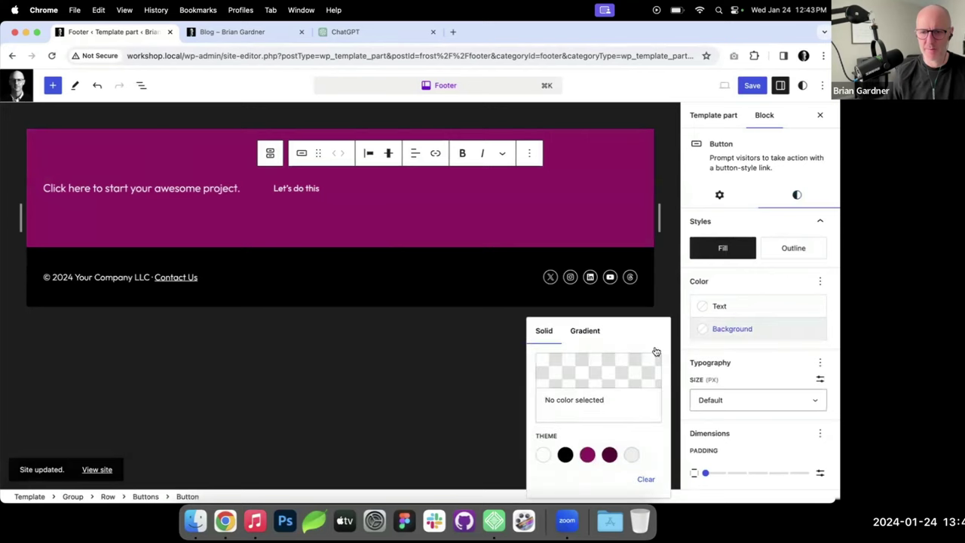
click(543, 457)
click(723, 306)
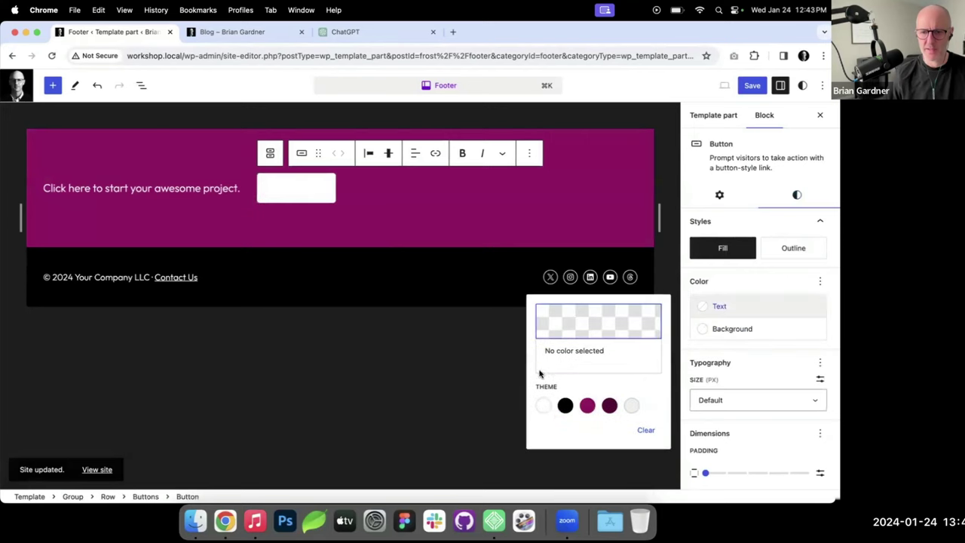
click(565, 406)
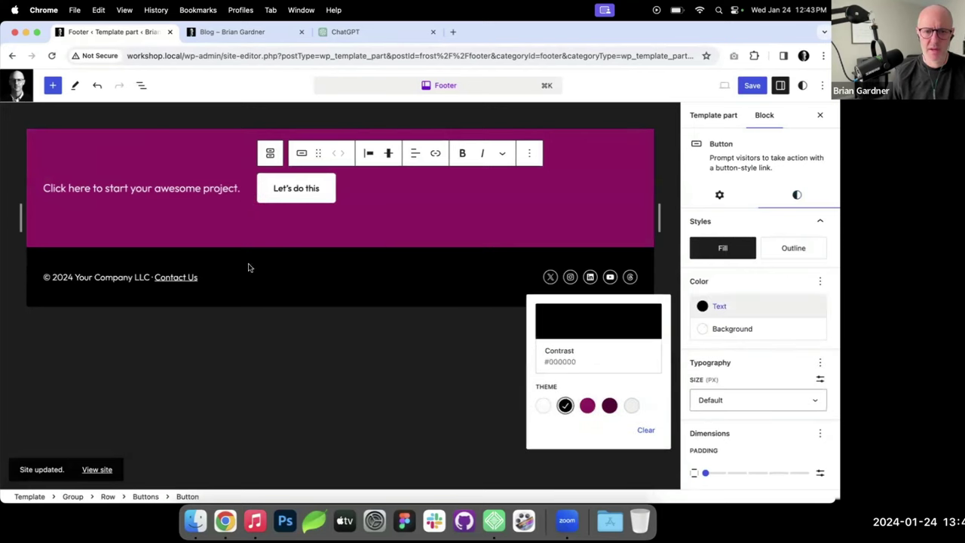
Step: Justify the row with space between its items so the paragraph and button sit at opposite ends
click(108, 496)
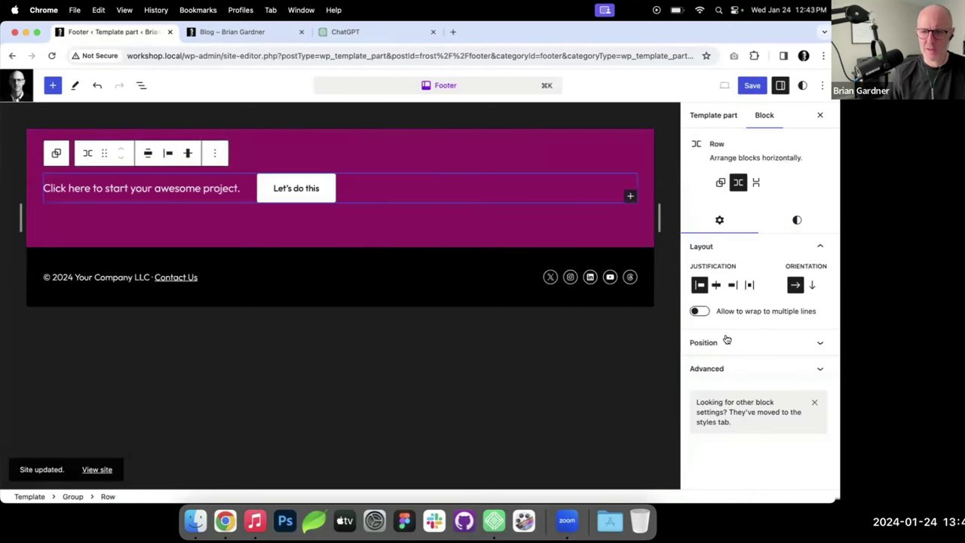
click(748, 286)
Step: Compare the Large, 60px and 48px font sizes on the "Click here to start your awesome project." paragraph and apply 48px
click(126, 189)
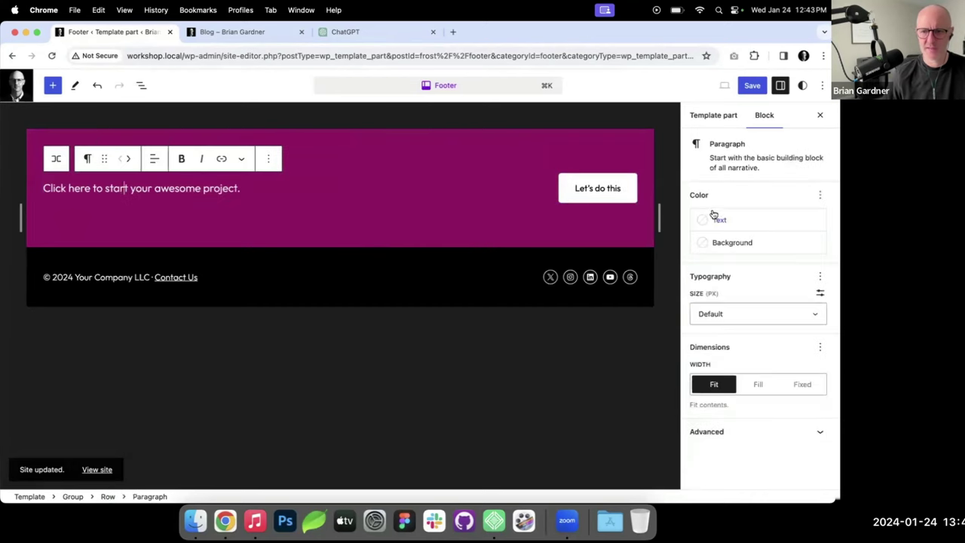
click(798, 313)
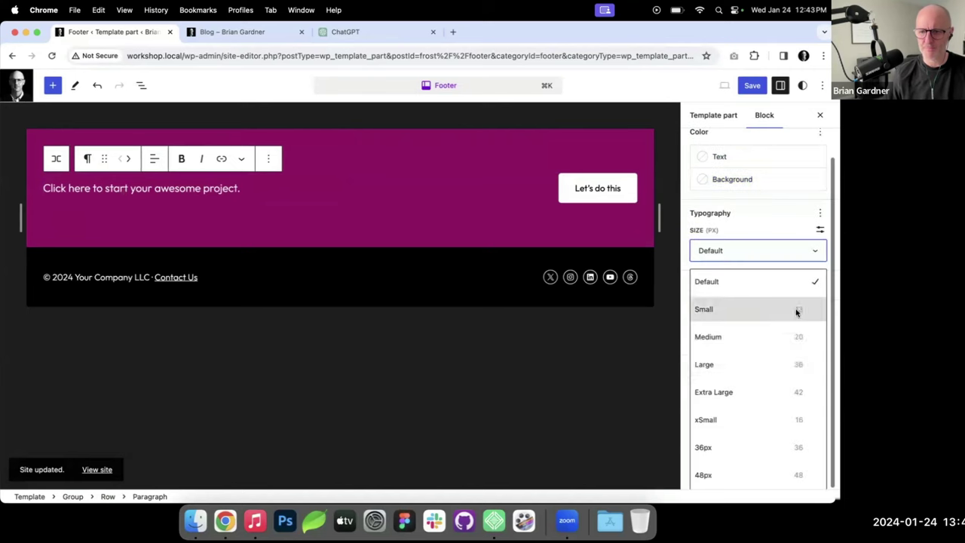
scroll(762, 392, down, 1)
click(757, 413)
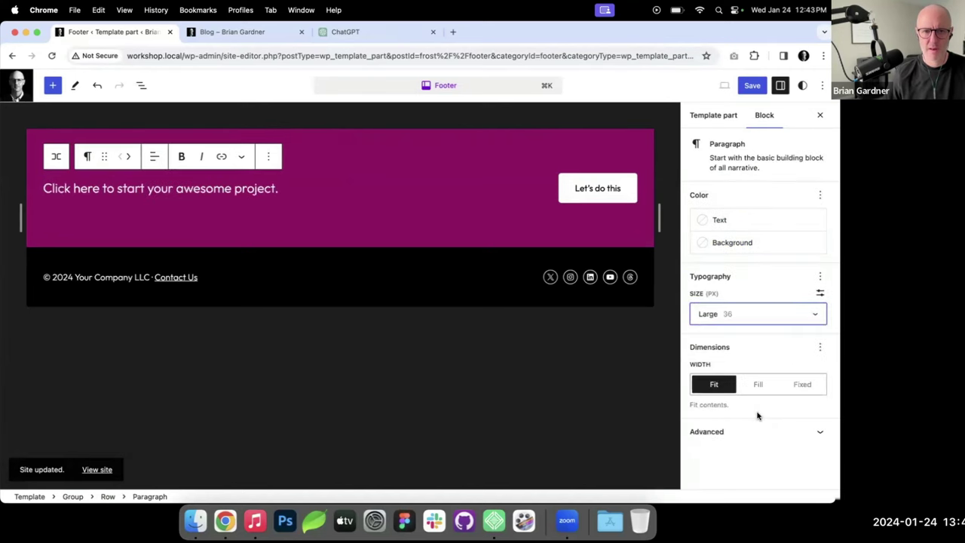
click(780, 315)
scroll(765, 424, down, 3)
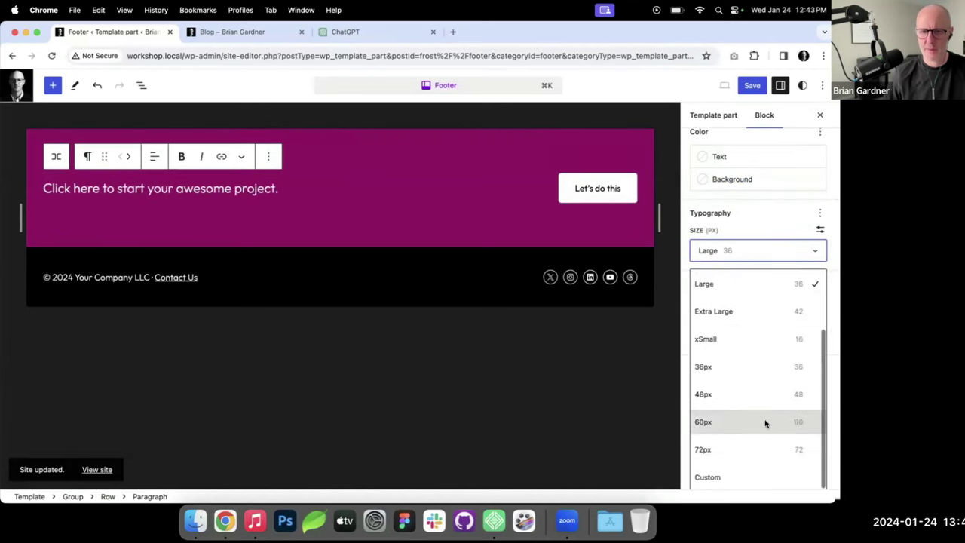
click(767, 423)
click(764, 317)
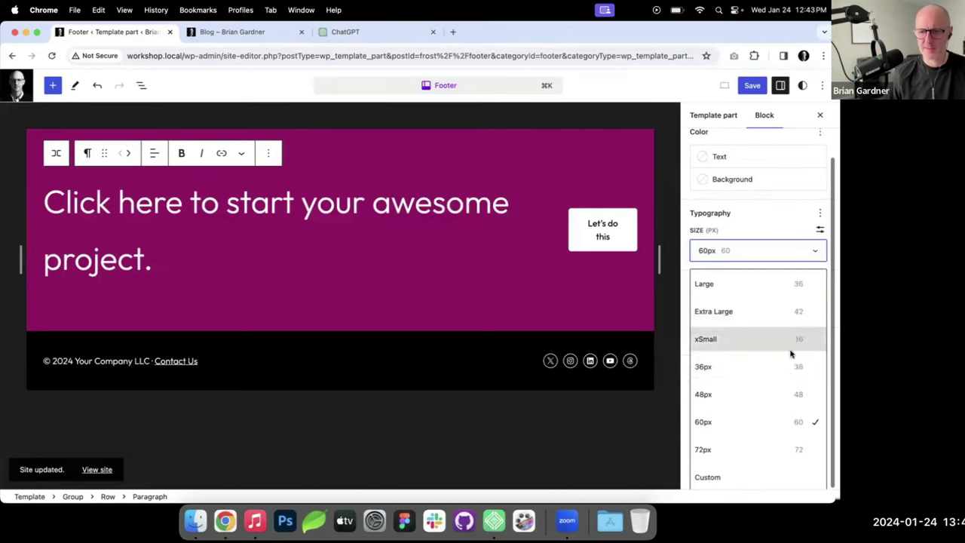
click(767, 399)
click(733, 322)
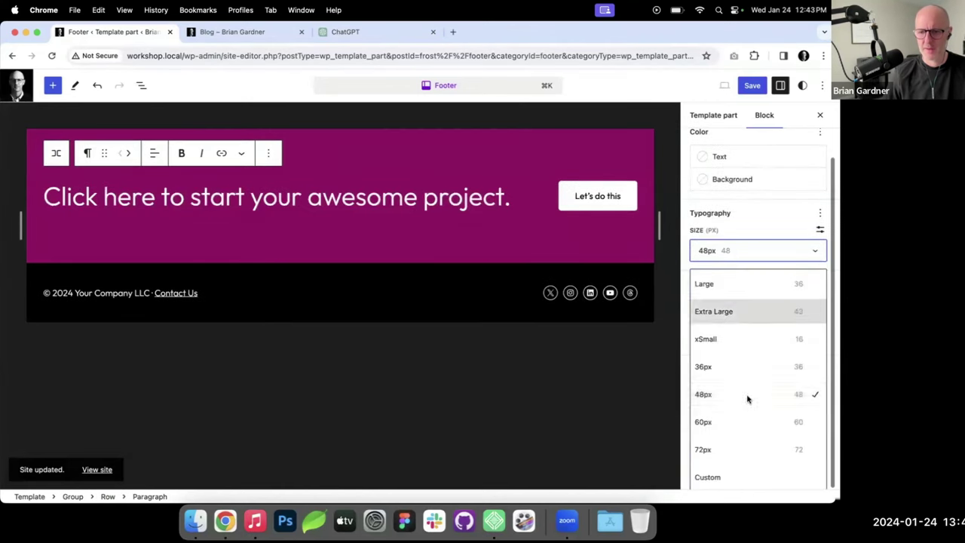
click(754, 283)
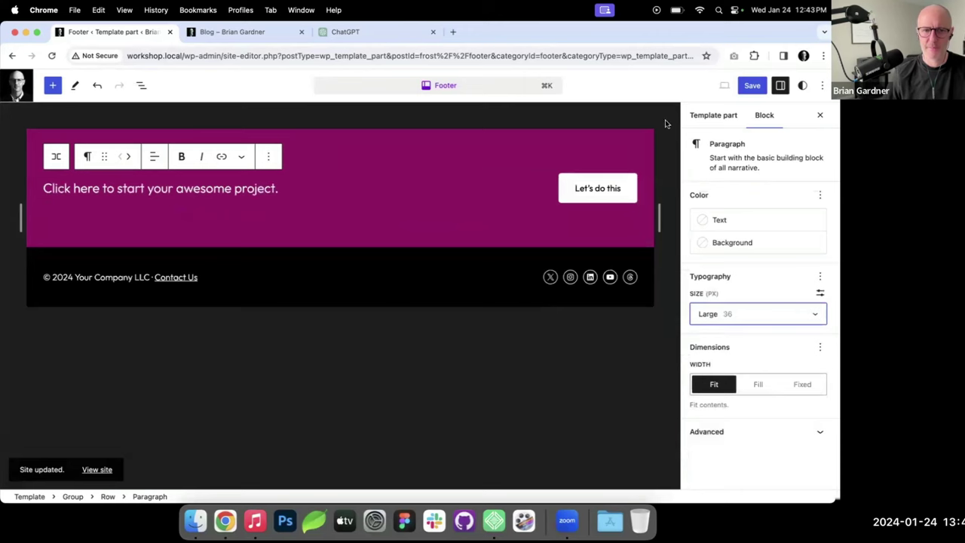
click(816, 314)
click(745, 395)
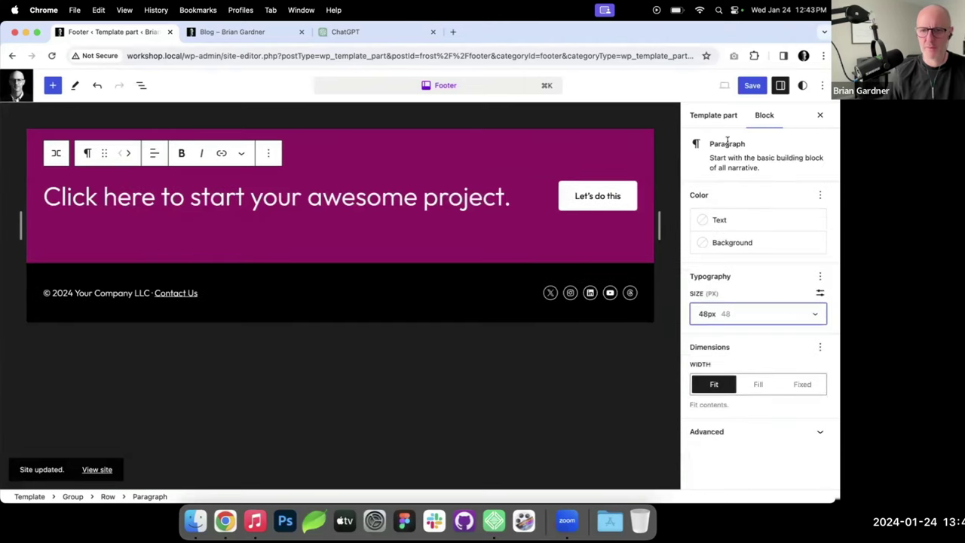
Step: Save the footer template part and check the call-to-action section on the live Blog page
click(752, 85)
click(722, 86)
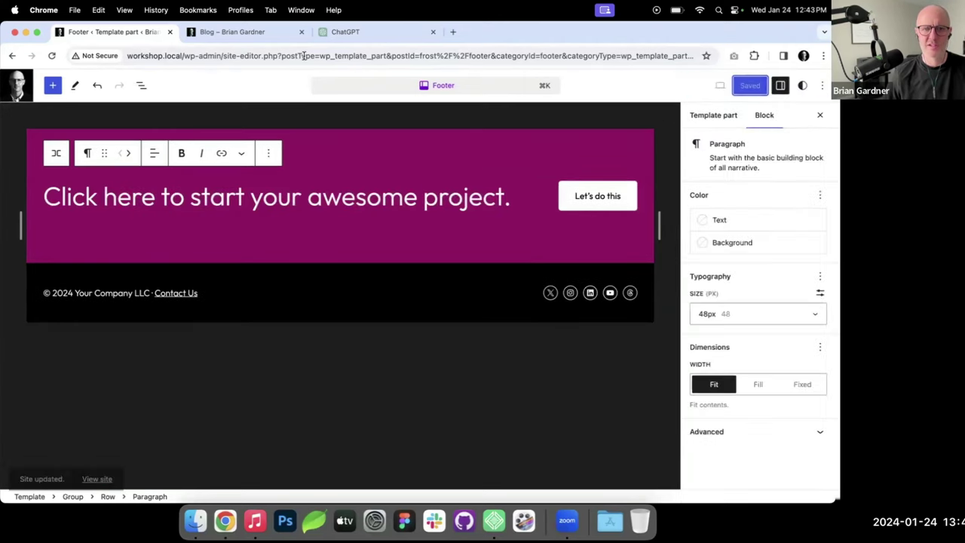
click(249, 32)
scroll(330, 237, down, 3)
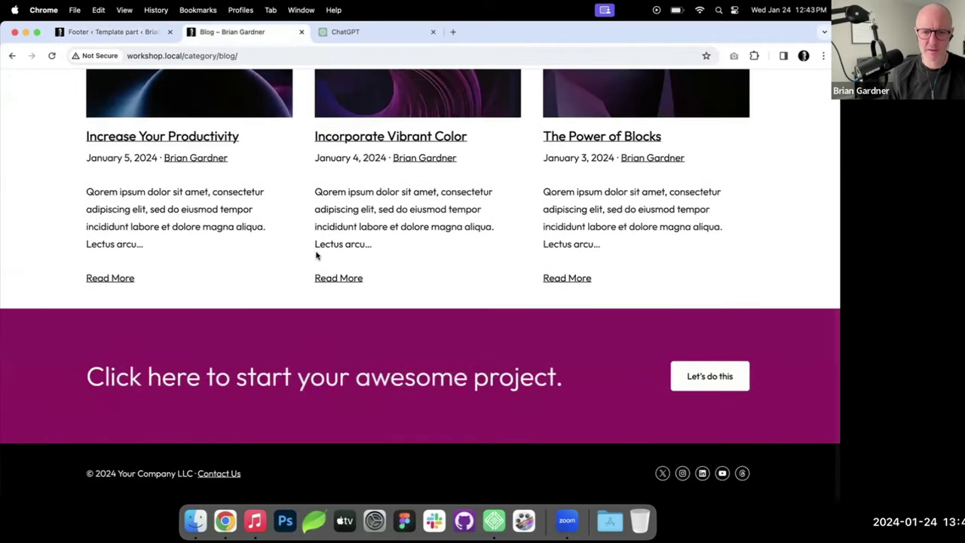
Step: Deactivate the Gutenberg plugin from the site's installed plugins and recheck the live Blog page
click(121, 32)
click(18, 91)
click(18, 86)
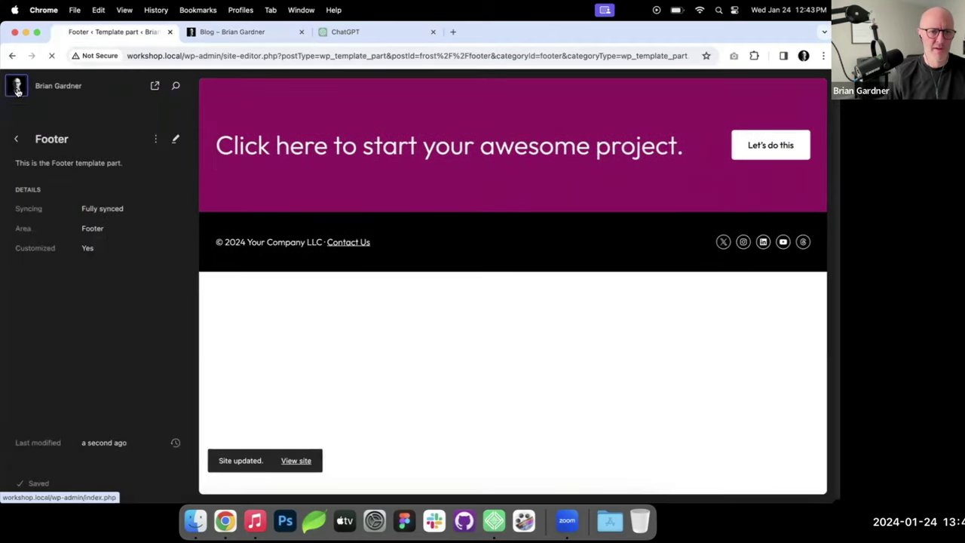
mouse_move(44, 276)
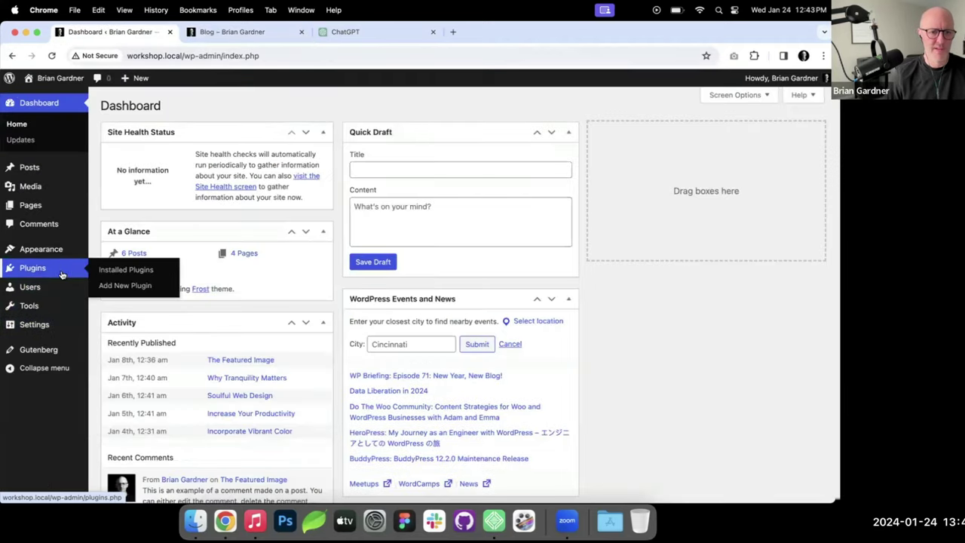
click(52, 272)
click(142, 202)
click(230, 32)
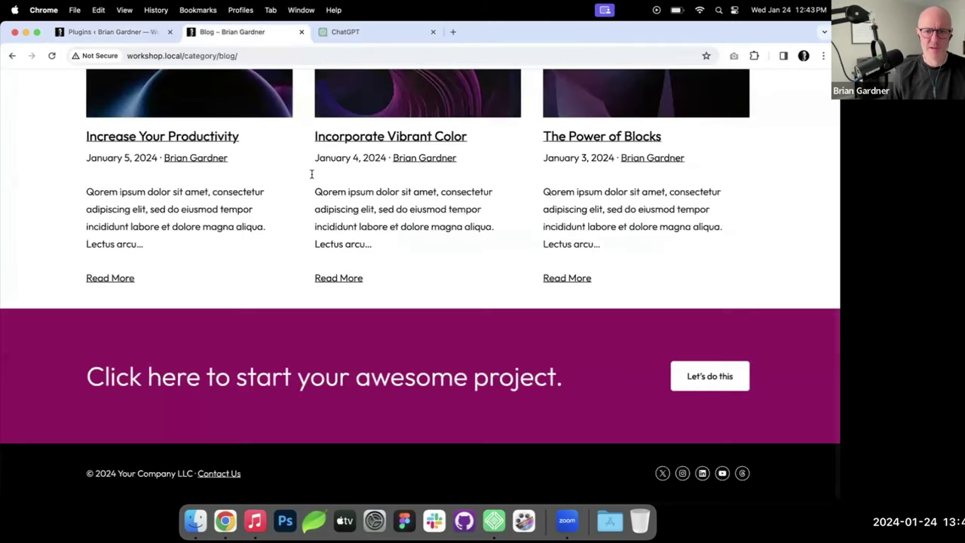
click(109, 32)
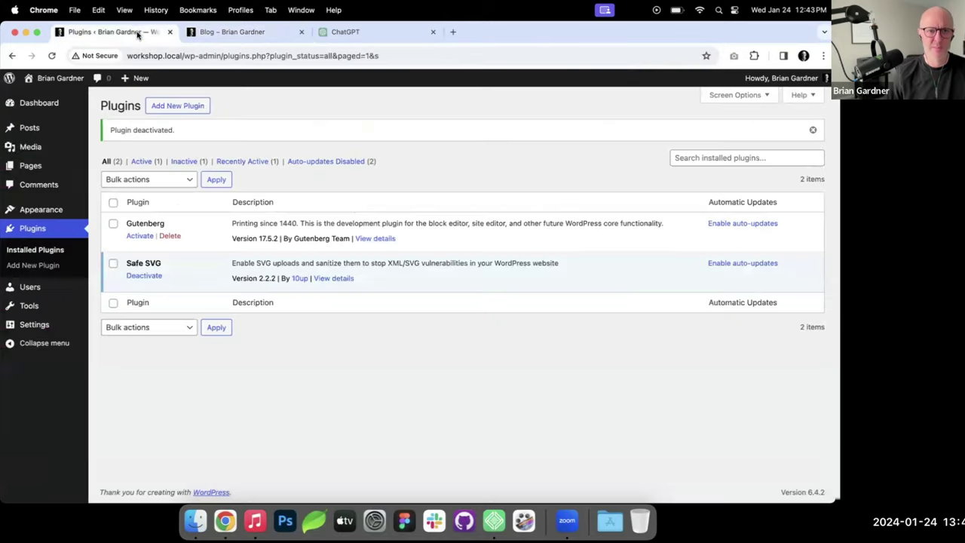
Step: Open the Footer template part for editing from the site editor's patterns
click(127, 230)
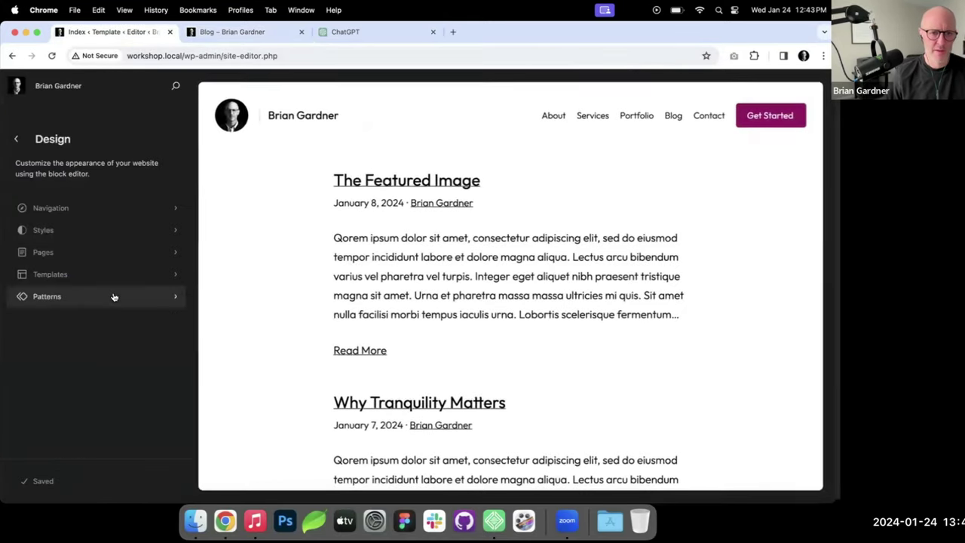
click(112, 295)
scroll(104, 296, down, 3)
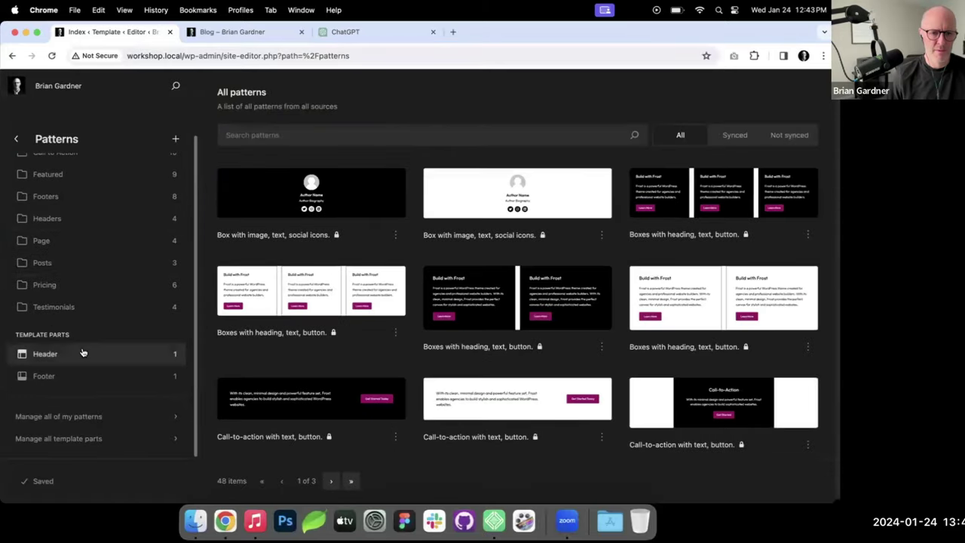
click(76, 375)
click(360, 197)
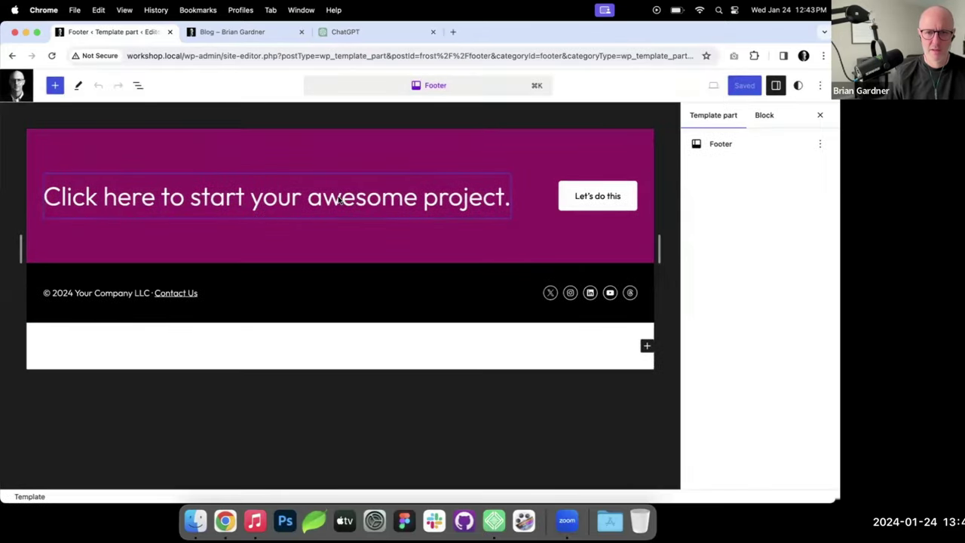
Step: Set the "Click here to start your awesome project." paragraph's font size to 36px
click(341, 194)
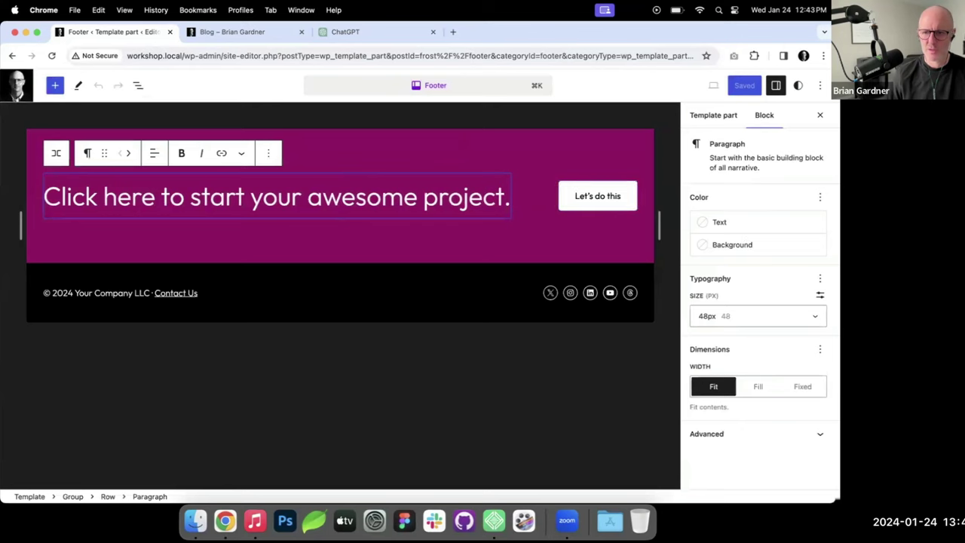
click(817, 317)
click(791, 445)
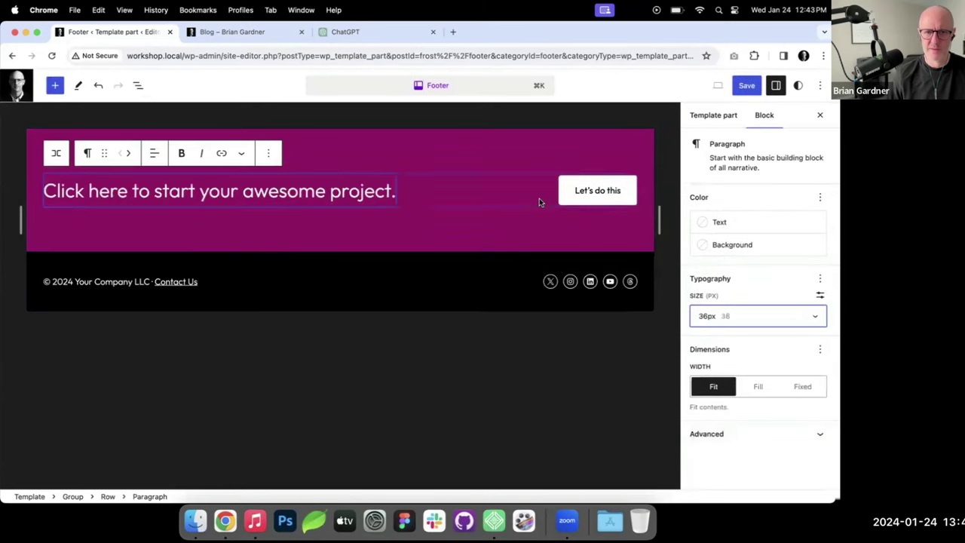
Step: Set the "Let's do this" button's vertical padding to Medium and its horizontal padding to the largest preset
click(613, 188)
click(794, 196)
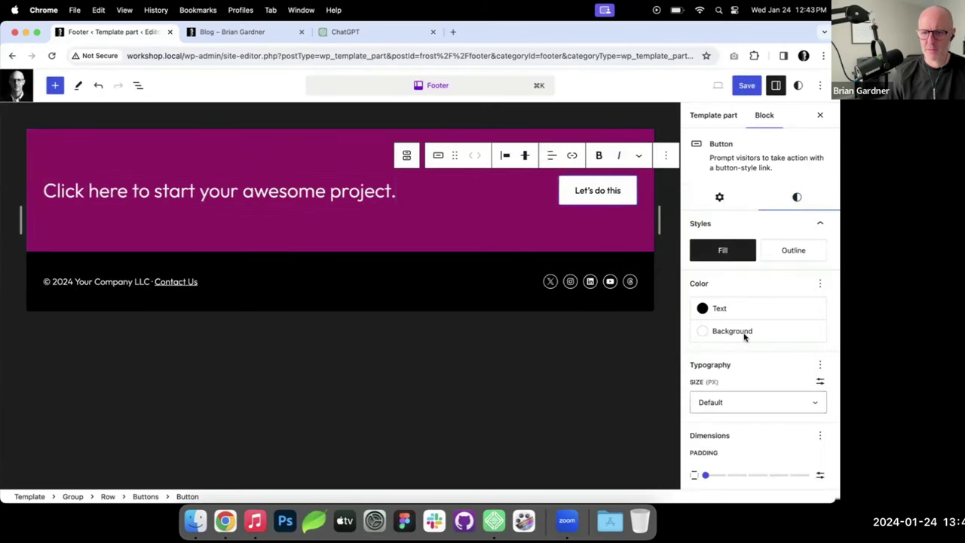
scroll(723, 355, down, 3)
drag(741, 345, 788, 344)
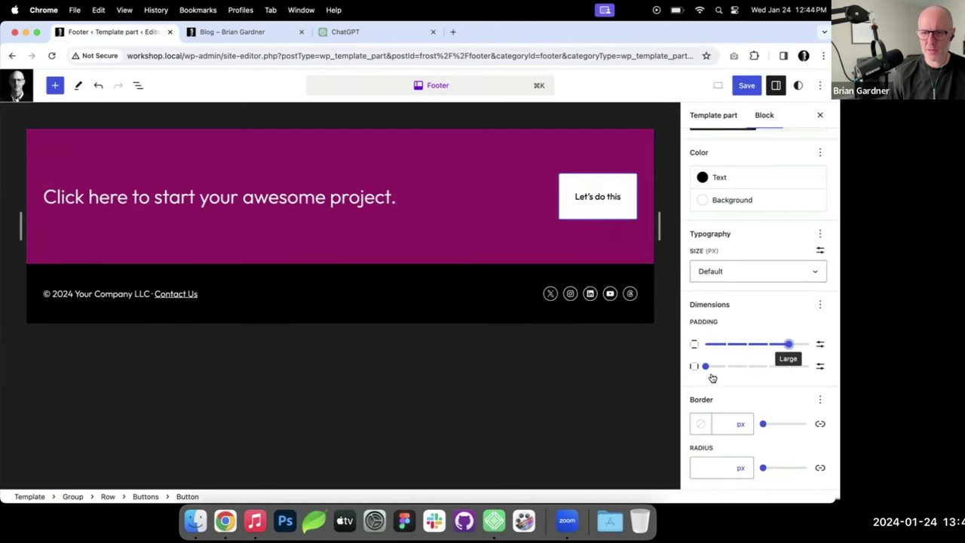
drag(748, 368, 768, 345)
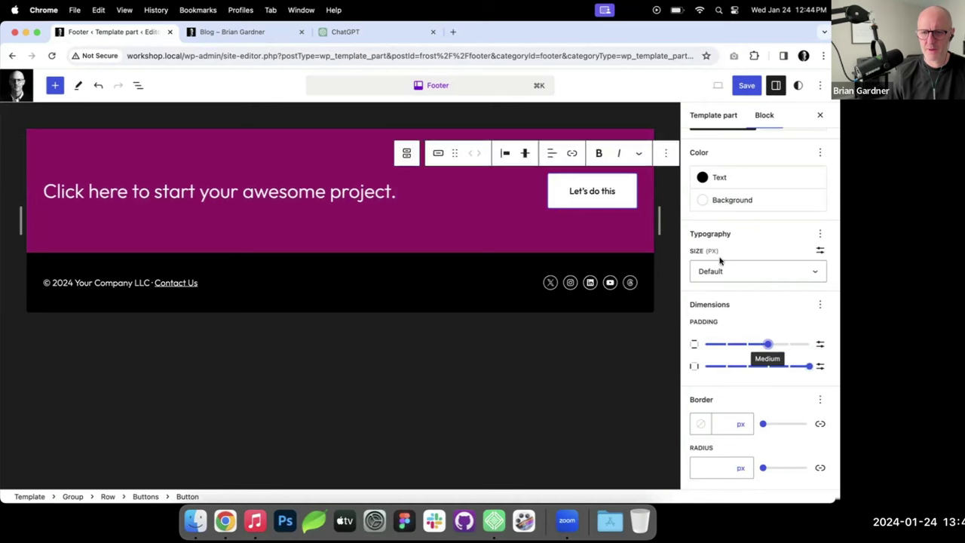
Step: Save the footer changes and review the live Blog, About, Services and Portfolio pages
click(746, 85)
click(720, 84)
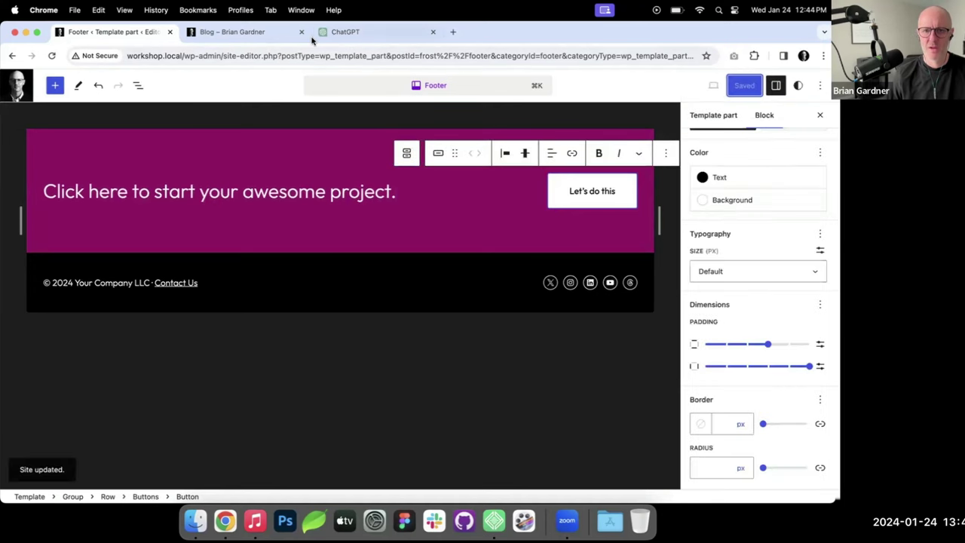
click(267, 34)
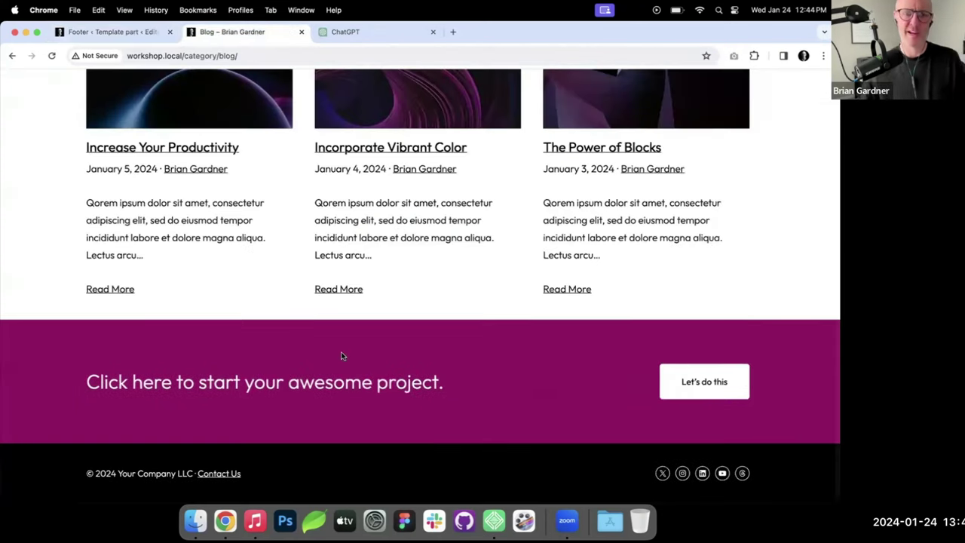
scroll(340, 355, up, 1)
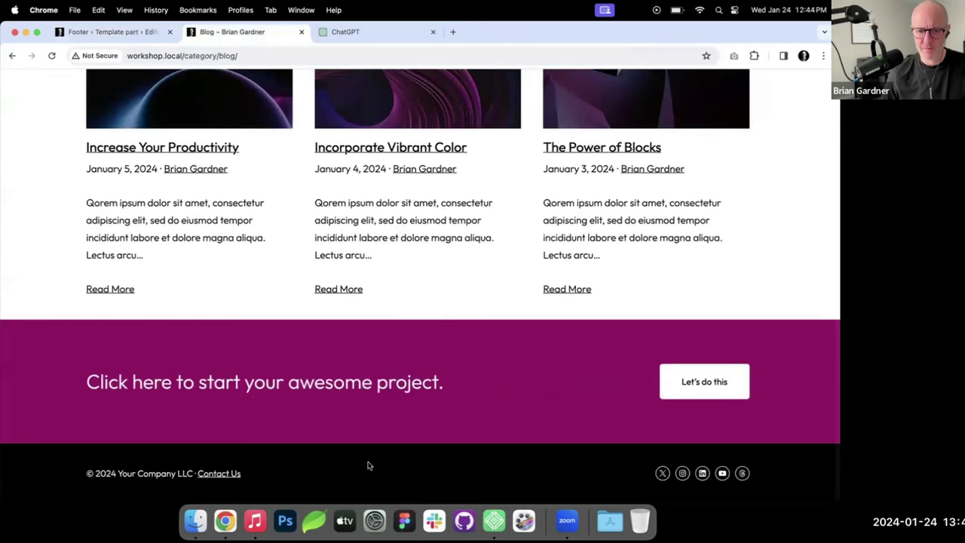
scroll(510, 470, down, 1)
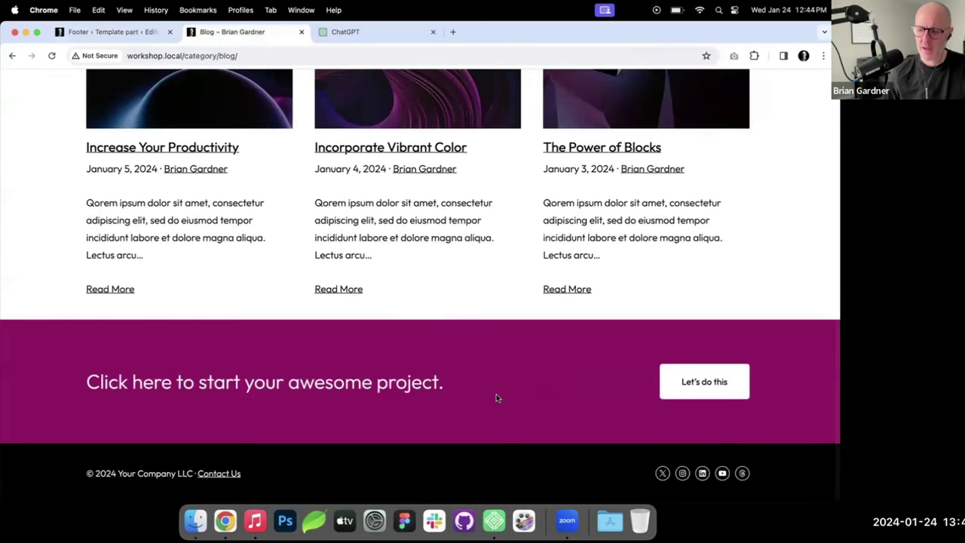
scroll(496, 395, up, 15)
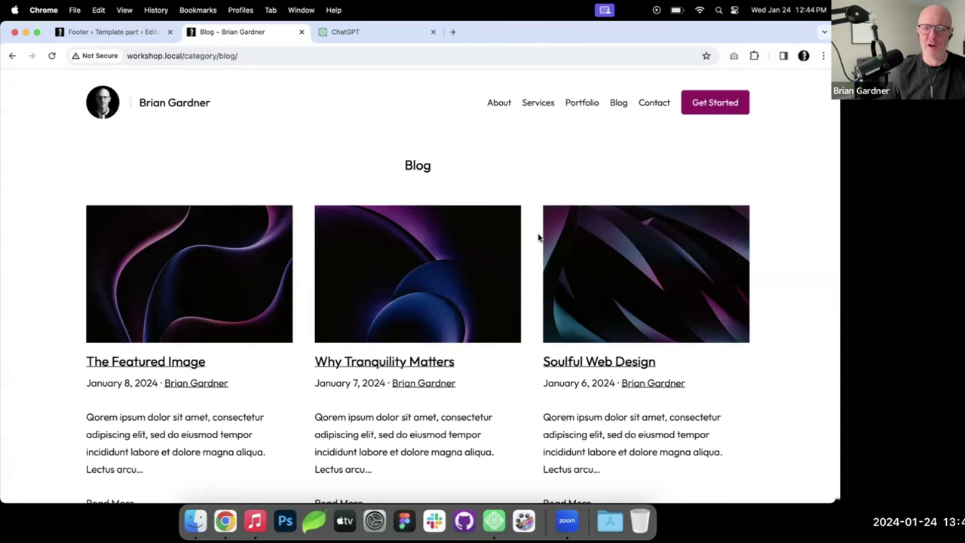
click(504, 104)
click(538, 107)
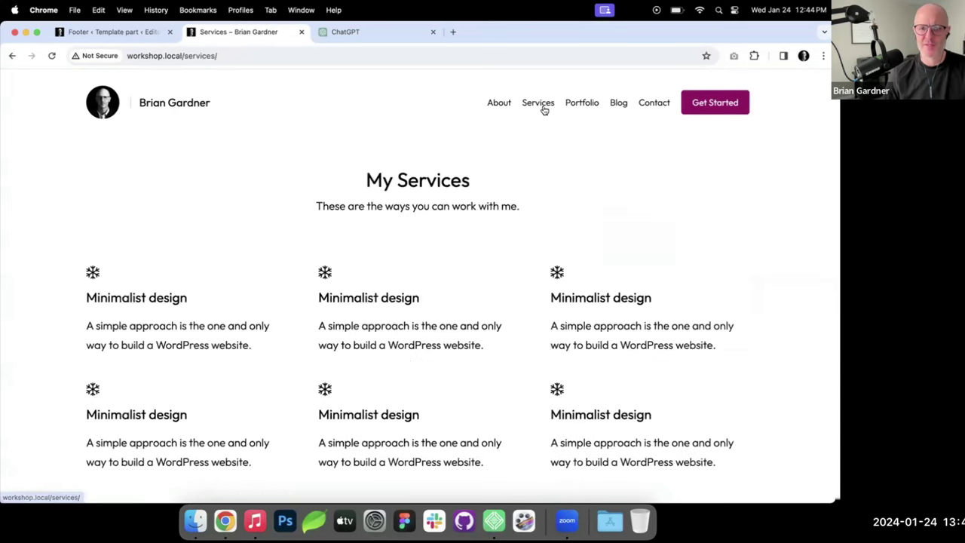
click(588, 106)
click(619, 105)
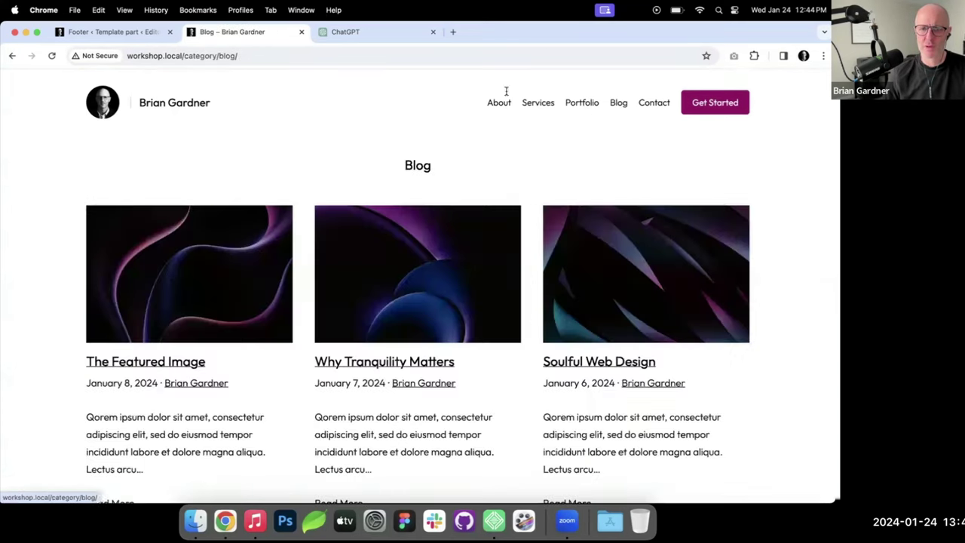
Step: Return to the WordPress dashboard and create a new page titled "Home"
click(135, 34)
click(18, 85)
click(16, 86)
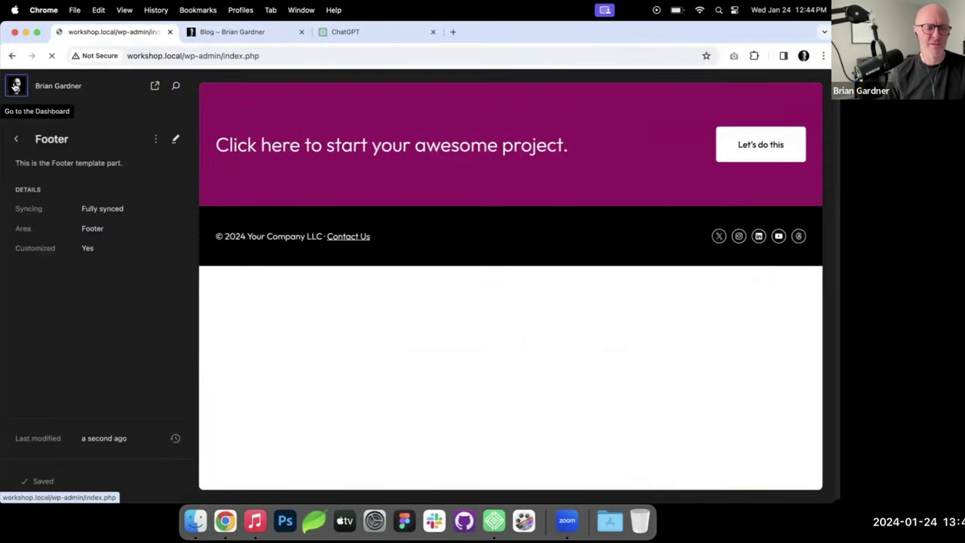
click(34, 206)
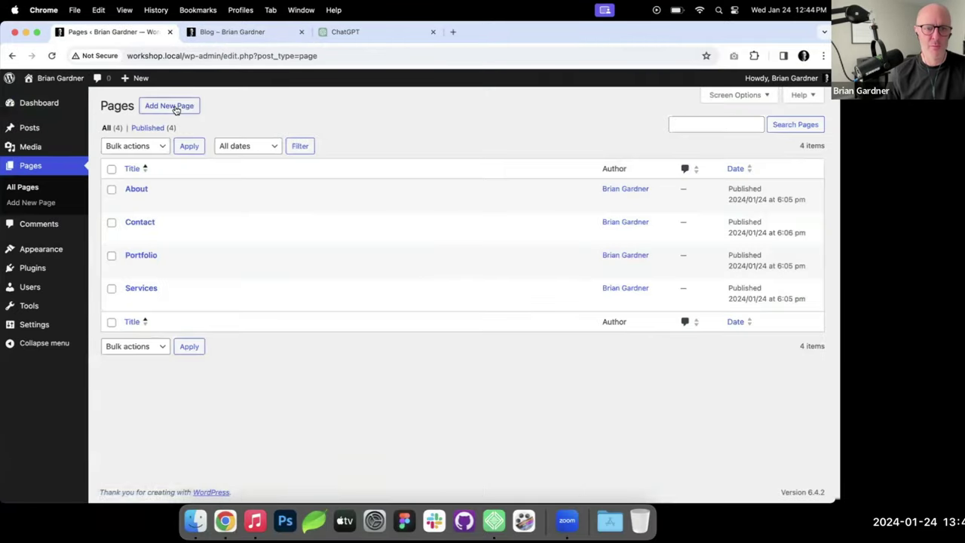
click(175, 107)
text(Home)
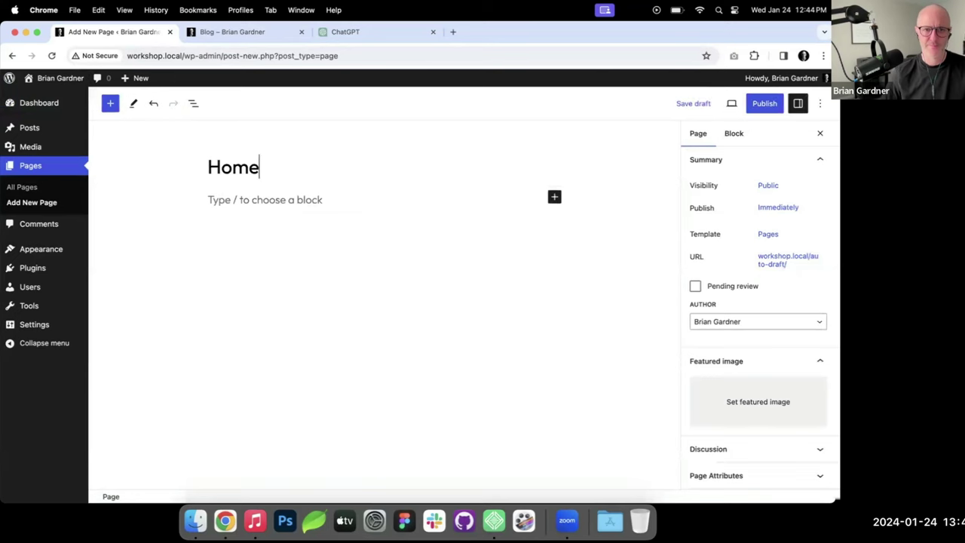
Step: Assign the No Title template to the Home page and publish it
click(768, 234)
click(758, 322)
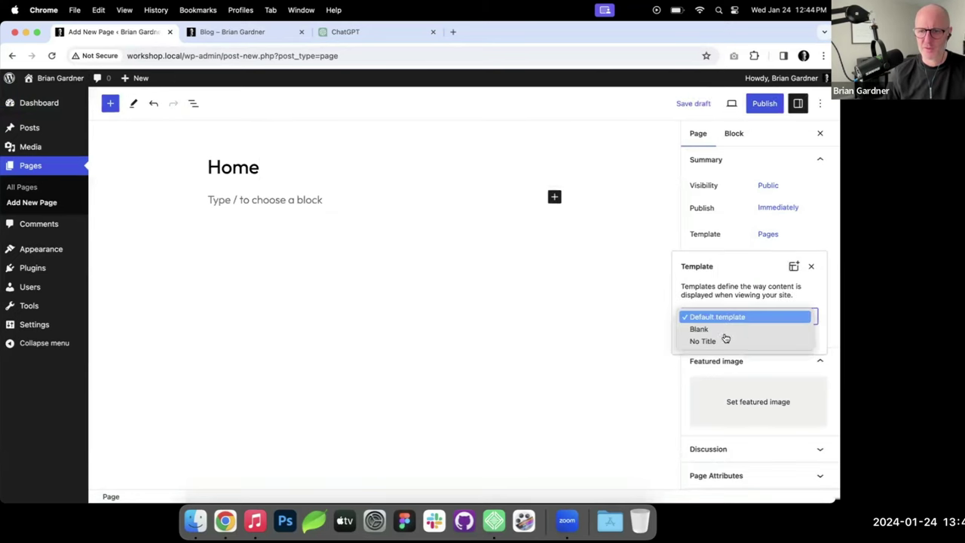
click(721, 342)
click(763, 103)
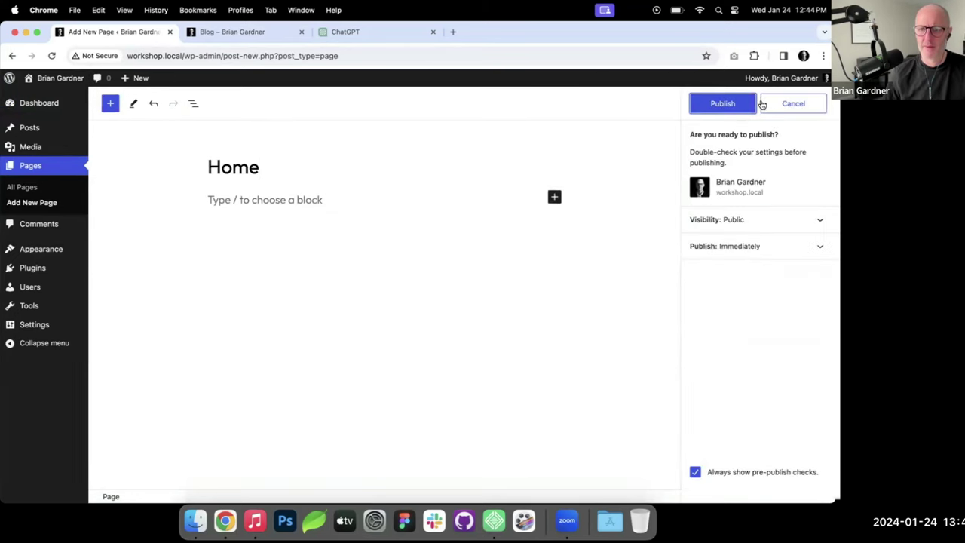
click(724, 106)
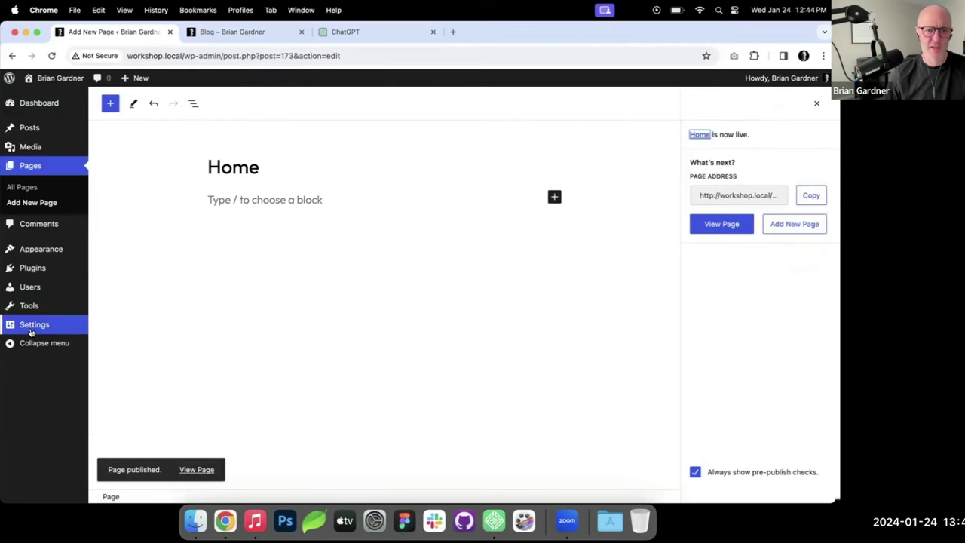
Step: Make the site's homepage display the static page Home and save the reading settings
mouse_move(35, 332)
click(130, 358)
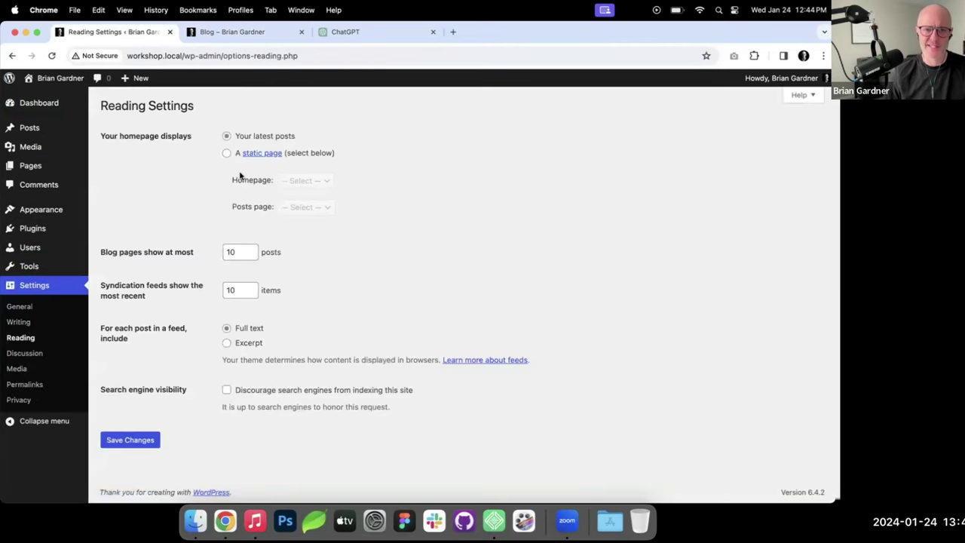
click(227, 154)
click(306, 182)
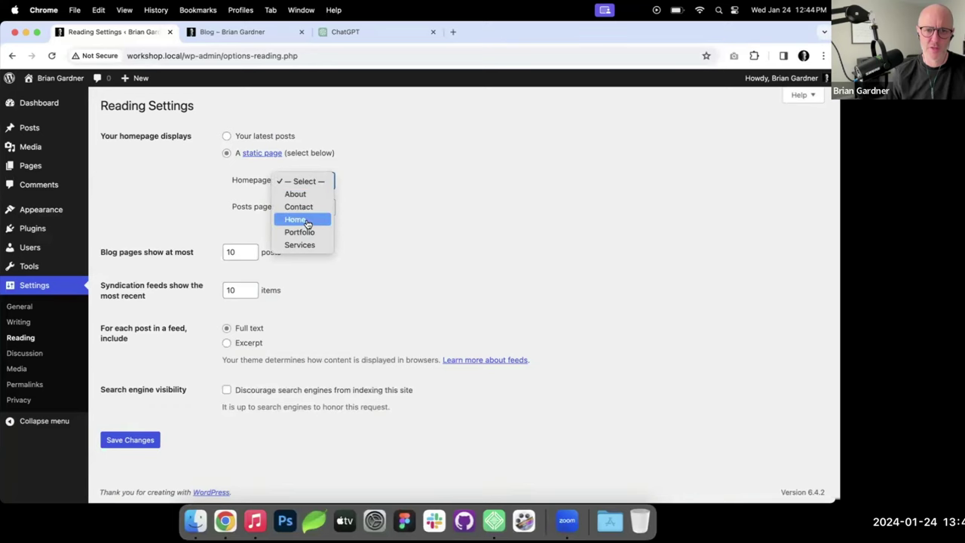
click(308, 220)
click(138, 445)
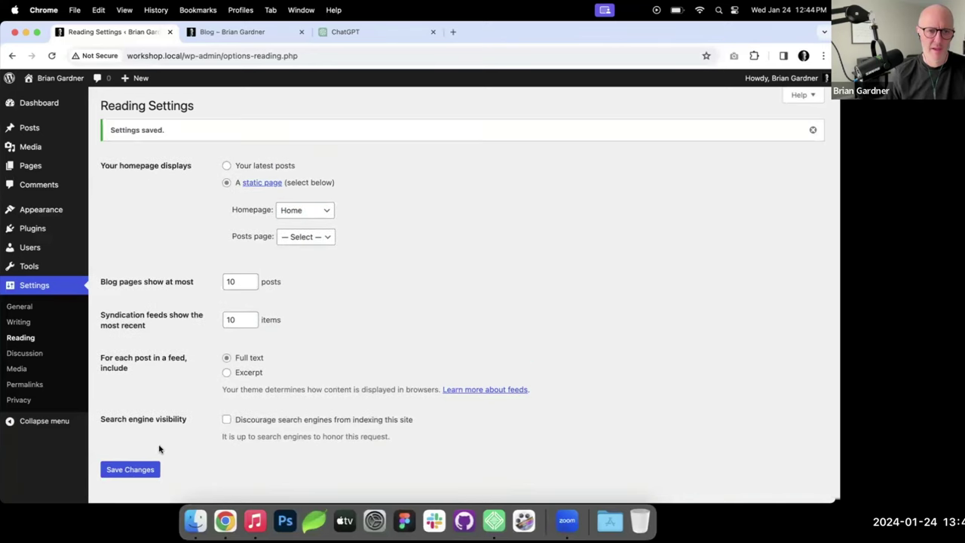
Step: Open the pages list in an additional browser tab and open the Home page for editing in the current one
right_click(57, 168)
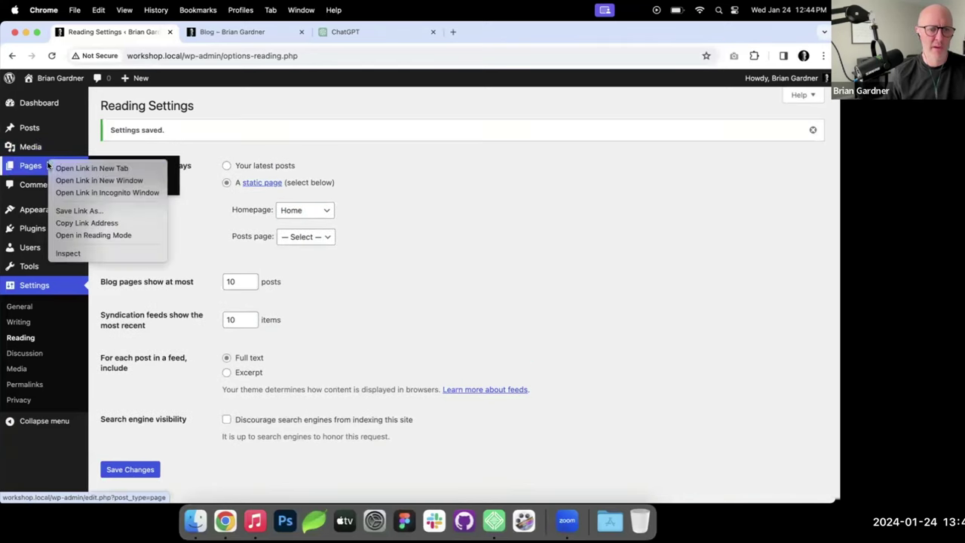
click(68, 160)
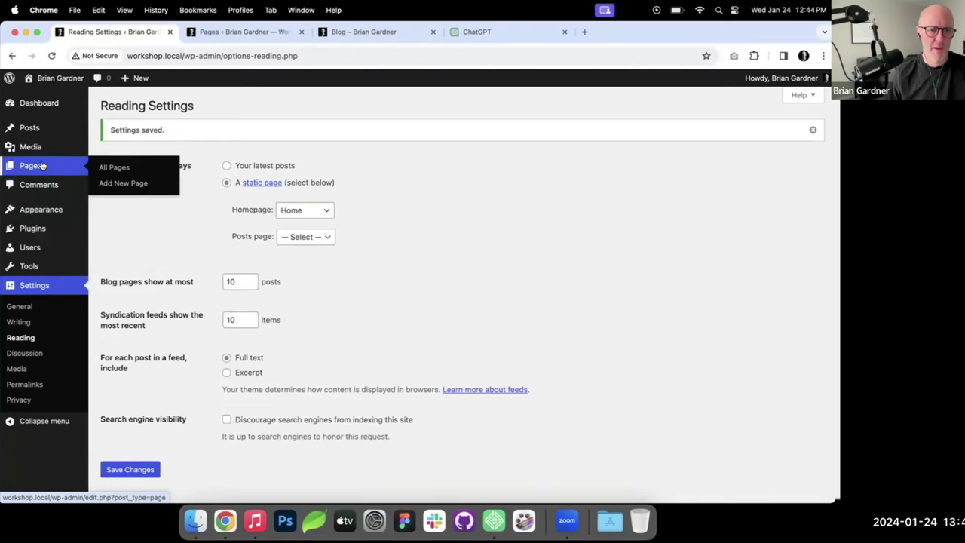
click(47, 167)
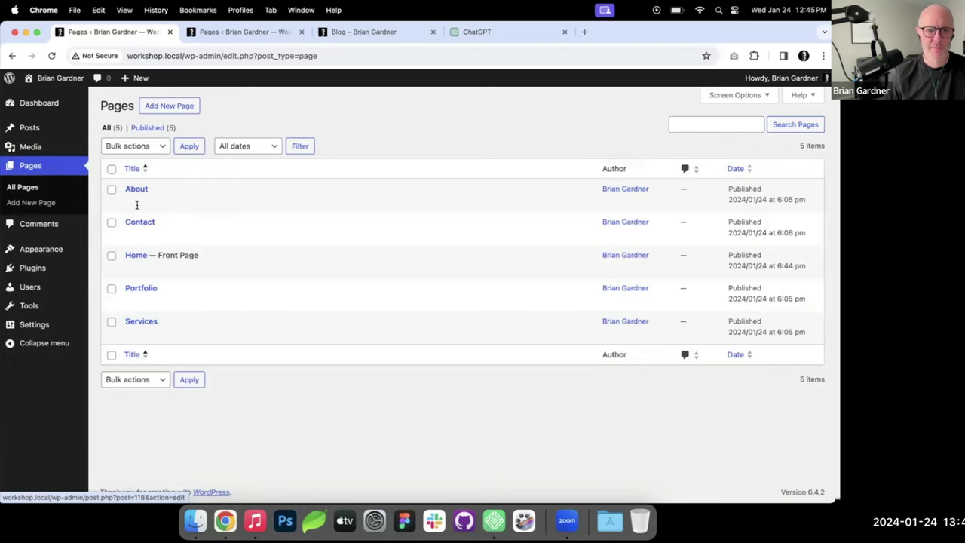
click(136, 255)
Step: Open the Services page for editing in the second browser tab and show its block List View
click(225, 36)
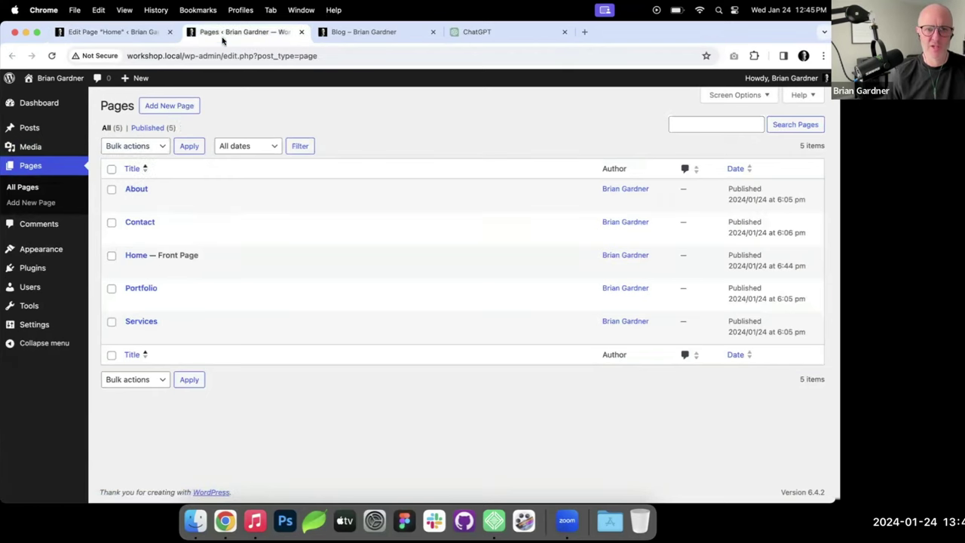
click(141, 322)
click(193, 103)
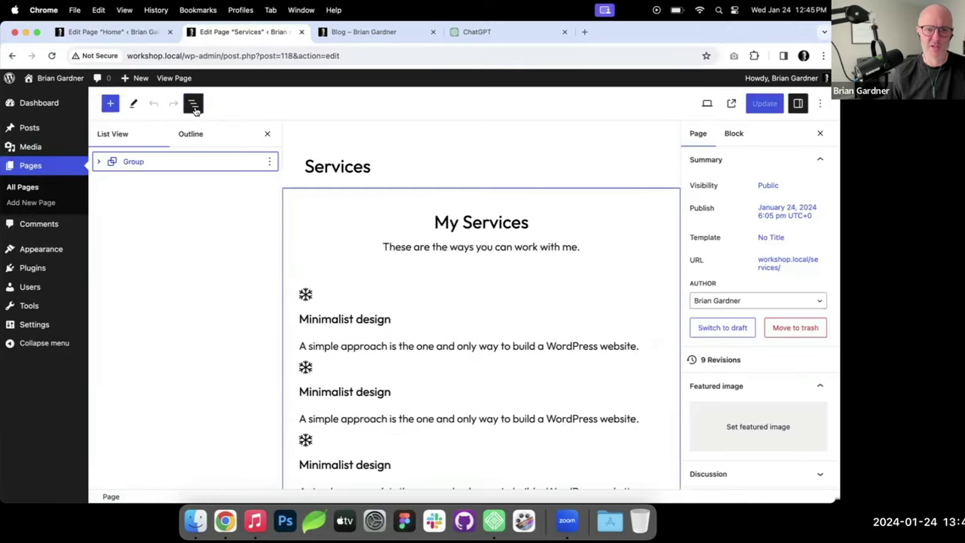
Step: Copy the whole Group block from the Services page and paste it into the Home page content
click(268, 164)
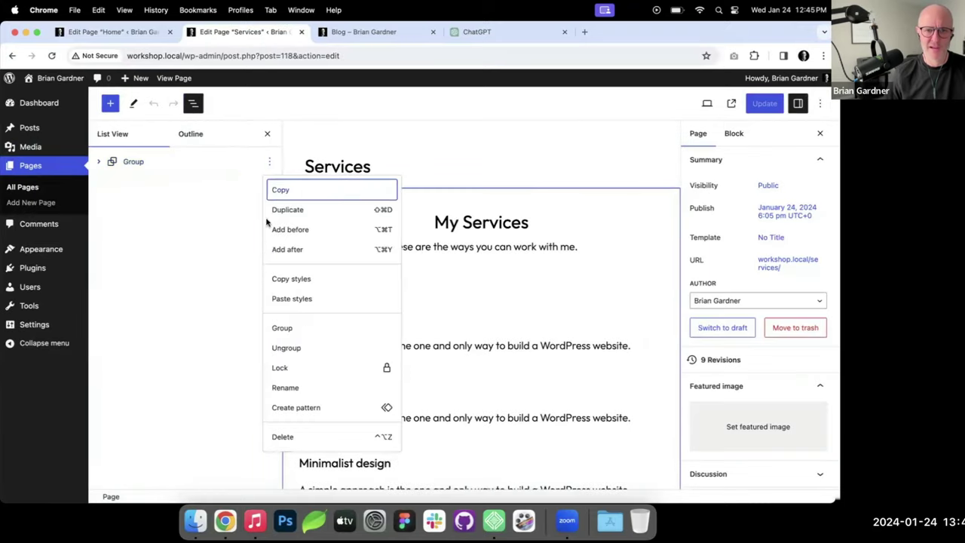
click(295, 193)
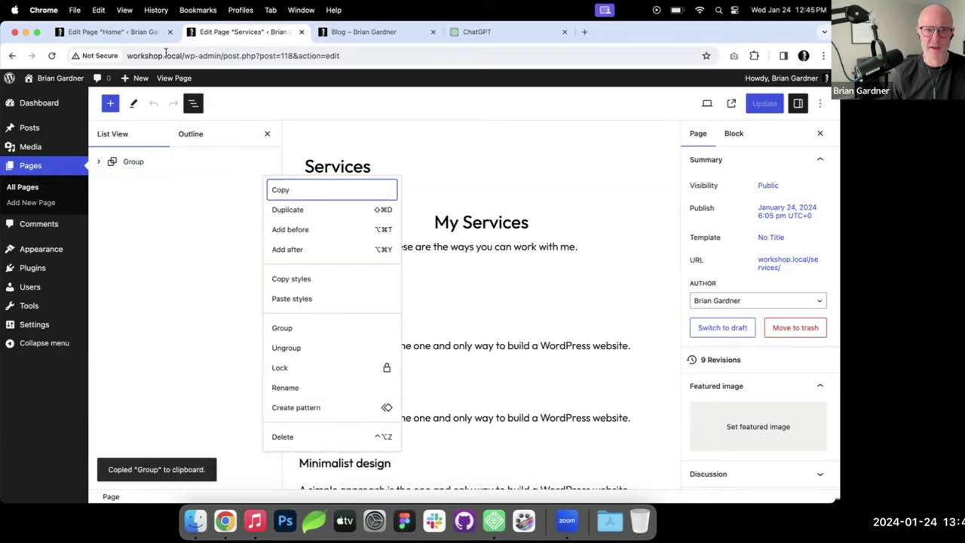
click(113, 31)
click(265, 200)
key(super+v)
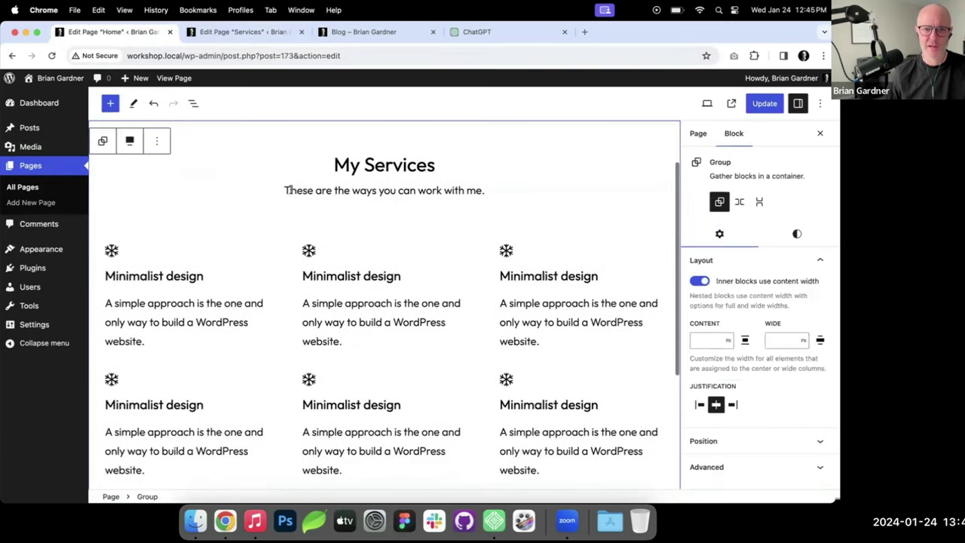
Step: Left-align the My Services heading and the introductory paragraph beneath it on the Home page
click(315, 191)
click(317, 170)
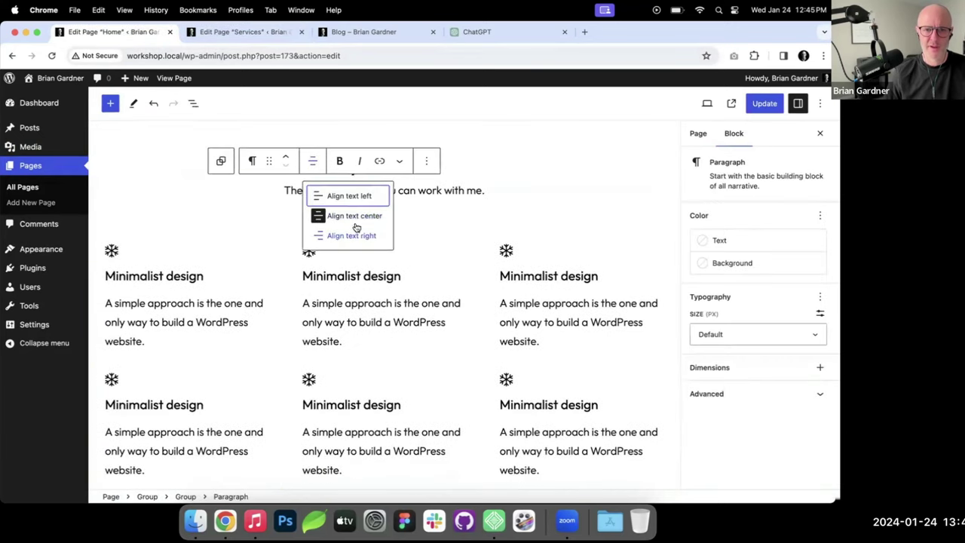
click(355, 198)
click(463, 166)
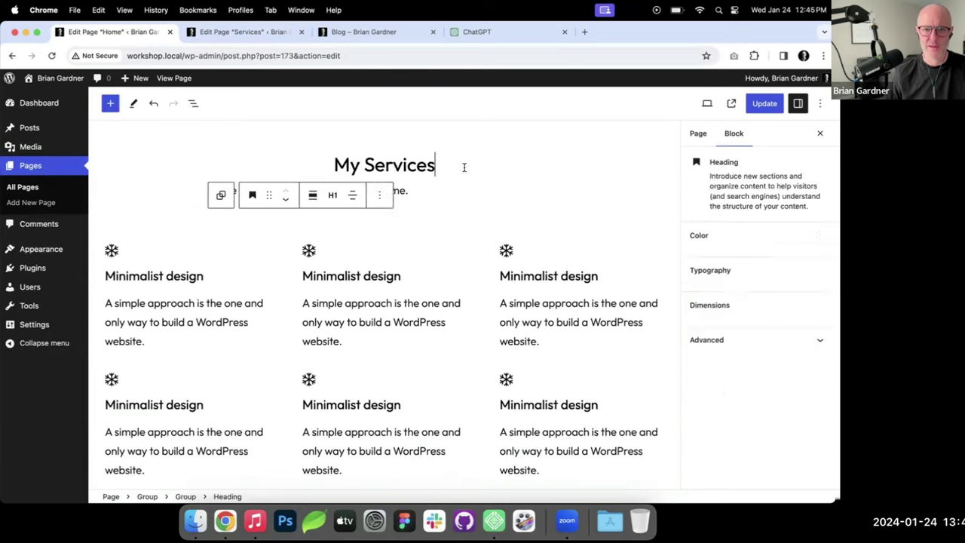
click(362, 197)
click(368, 227)
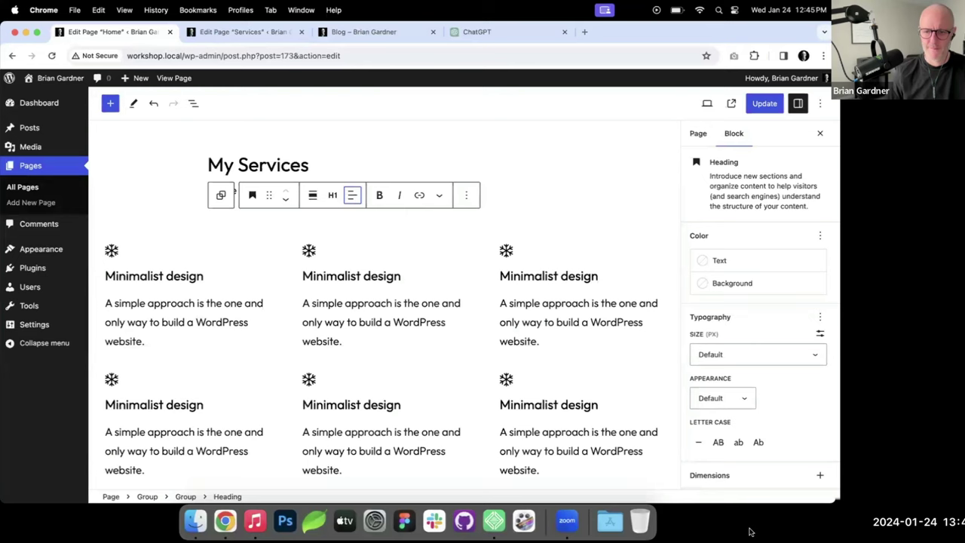
Step: Set the My Services intro group to Wide width, turn off content width for its inner blocks, and update the page
click(185, 496)
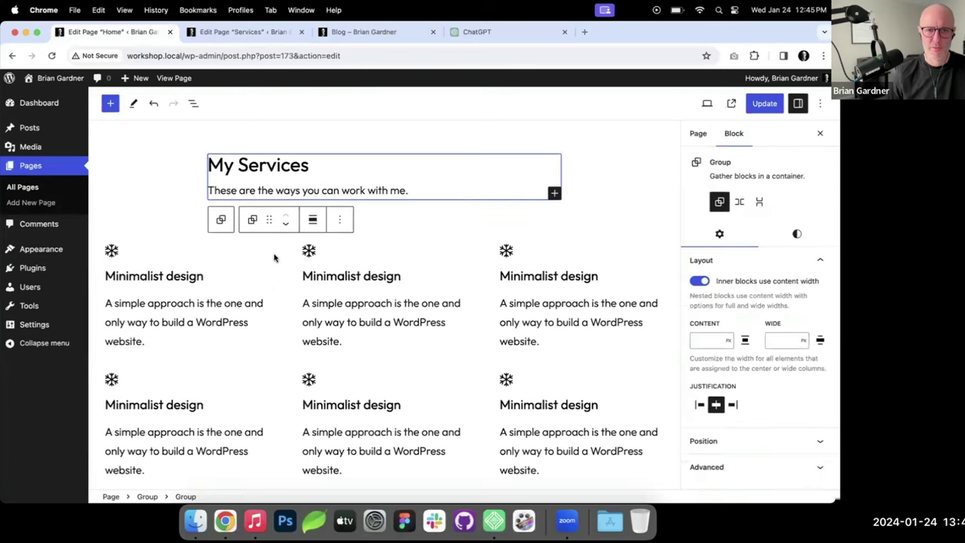
click(313, 221)
click(346, 277)
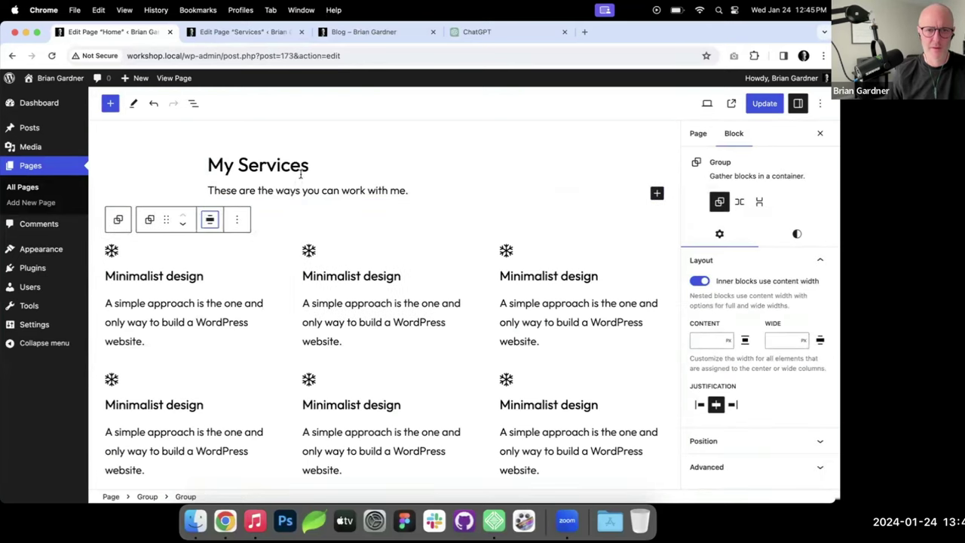
click(300, 174)
click(187, 496)
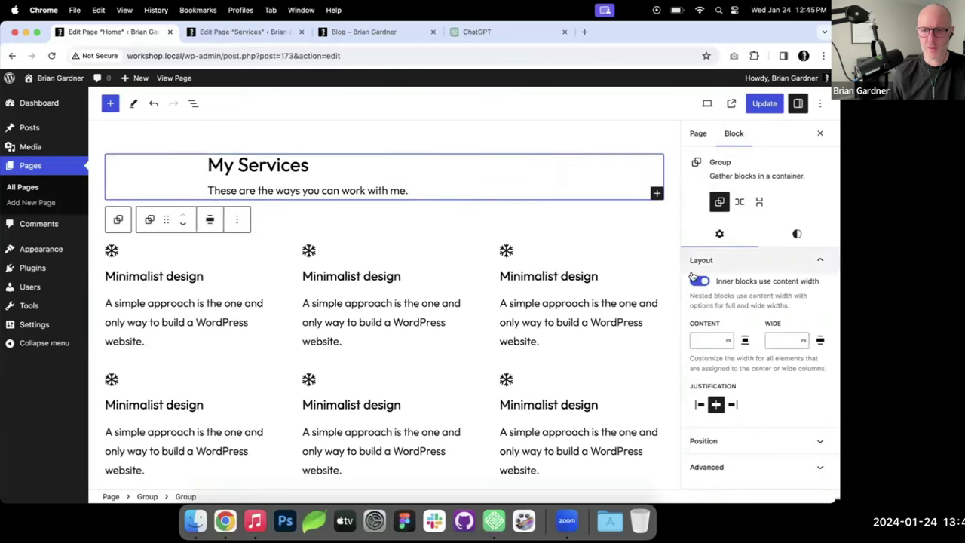
click(699, 280)
click(765, 104)
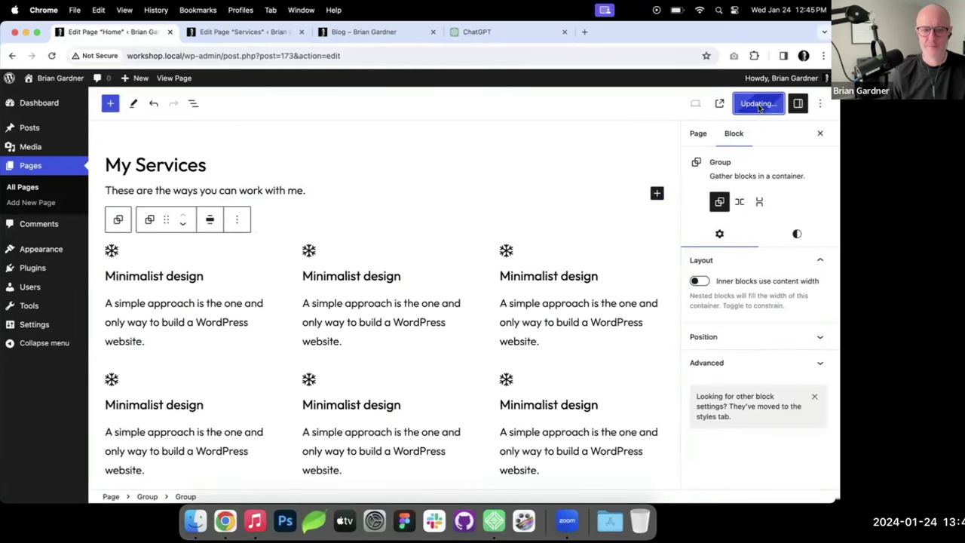
Step: View the live homepage to examine the My Services section
click(363, 32)
click(159, 101)
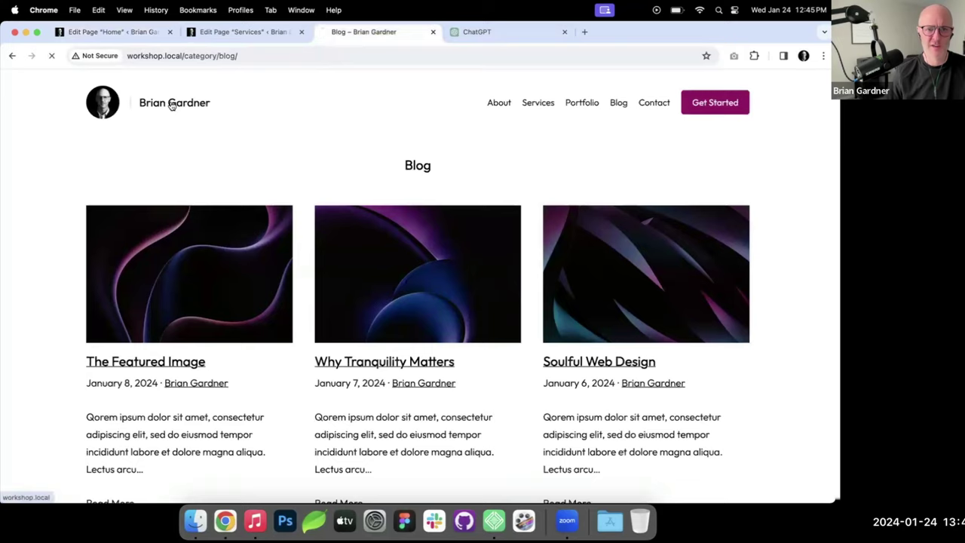
scroll(287, 199, down, 1)
scroll(288, 200, up, 1)
scroll(286, 200, down, 1)
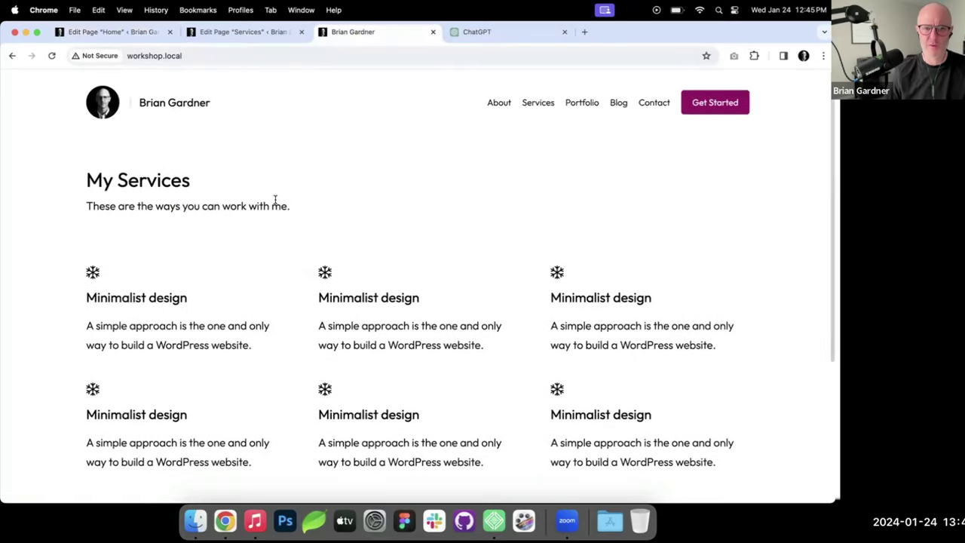
Step: Open the Portfolio page for editing in the second browser tab and copy its outermost Group block
click(224, 32)
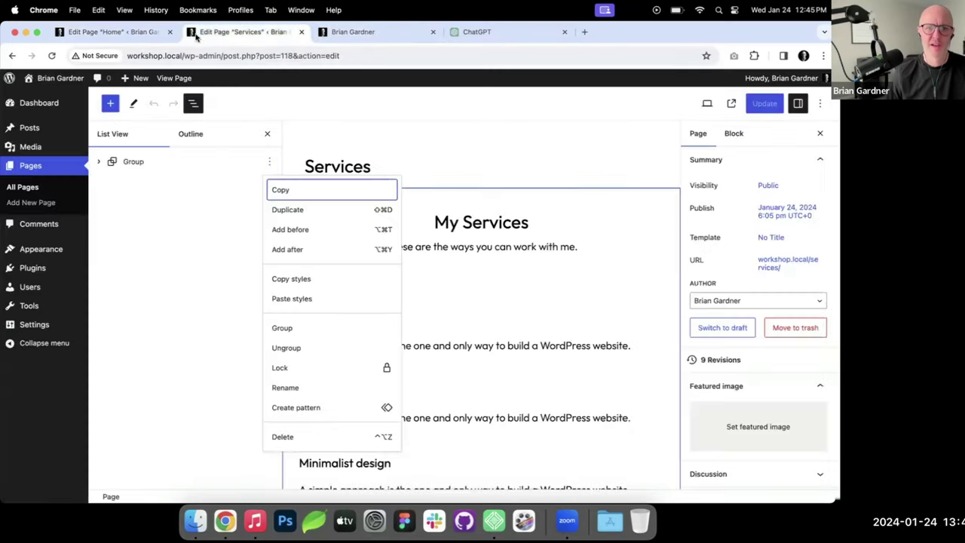
click(74, 169)
click(141, 288)
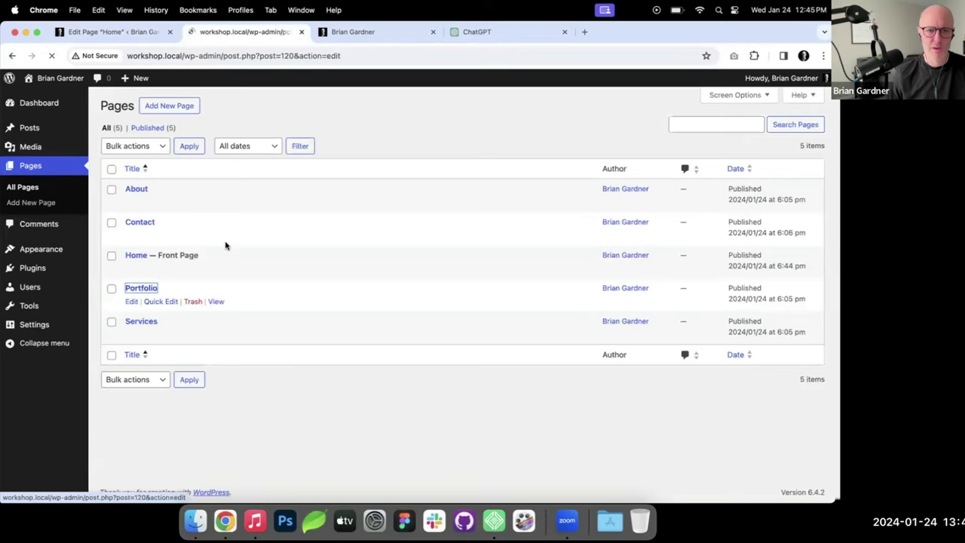
click(325, 260)
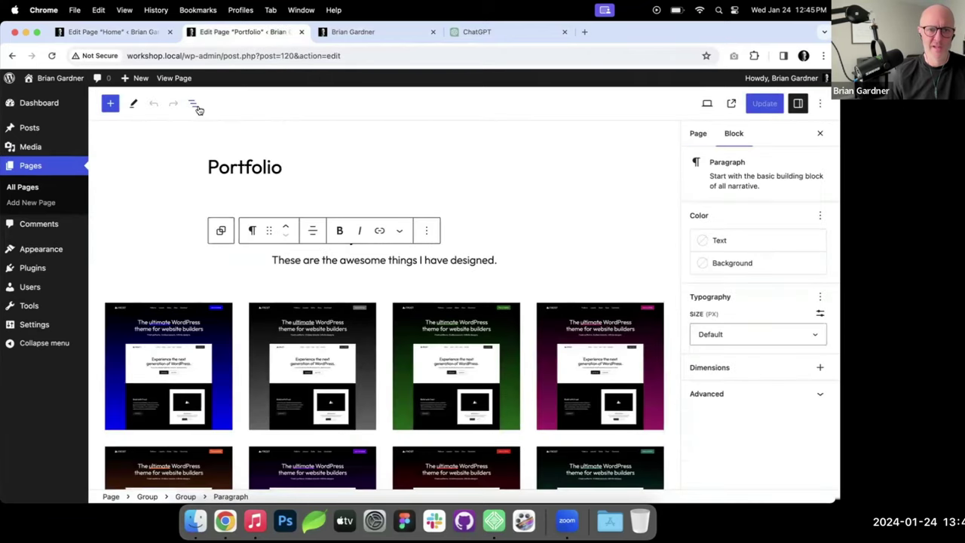
click(193, 104)
click(269, 163)
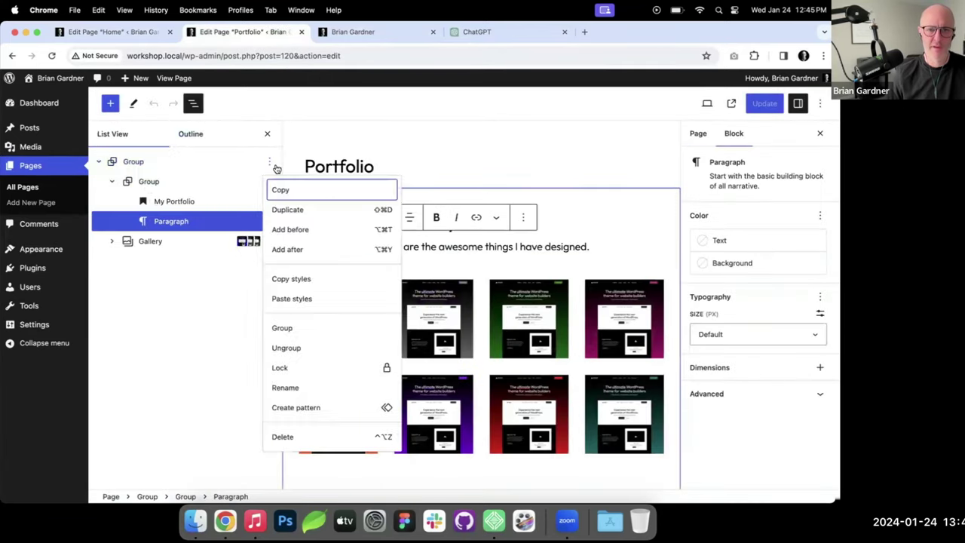
click(293, 192)
Step: Paste the copied portfolio group into the Home page directly below the page title
click(113, 31)
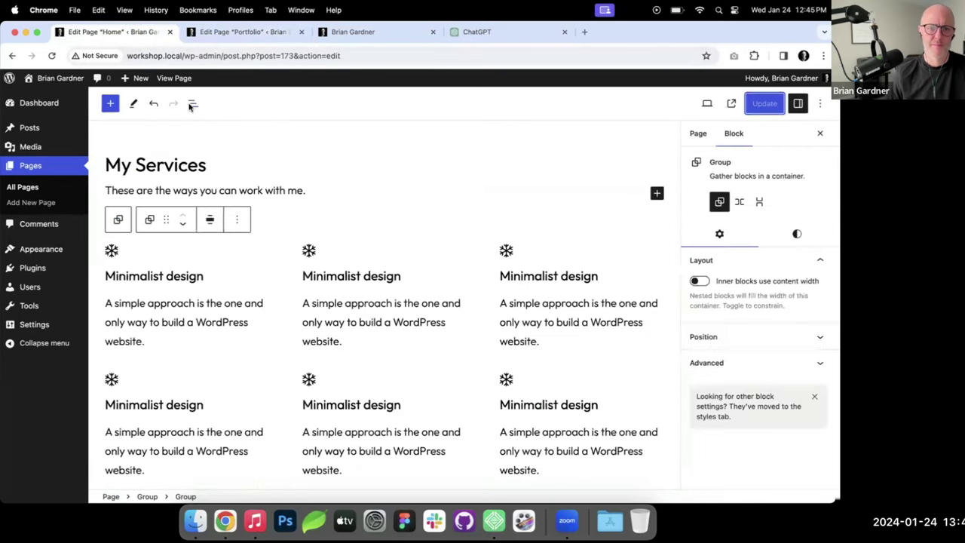
scroll(279, 151, up, 3)
click(278, 168)
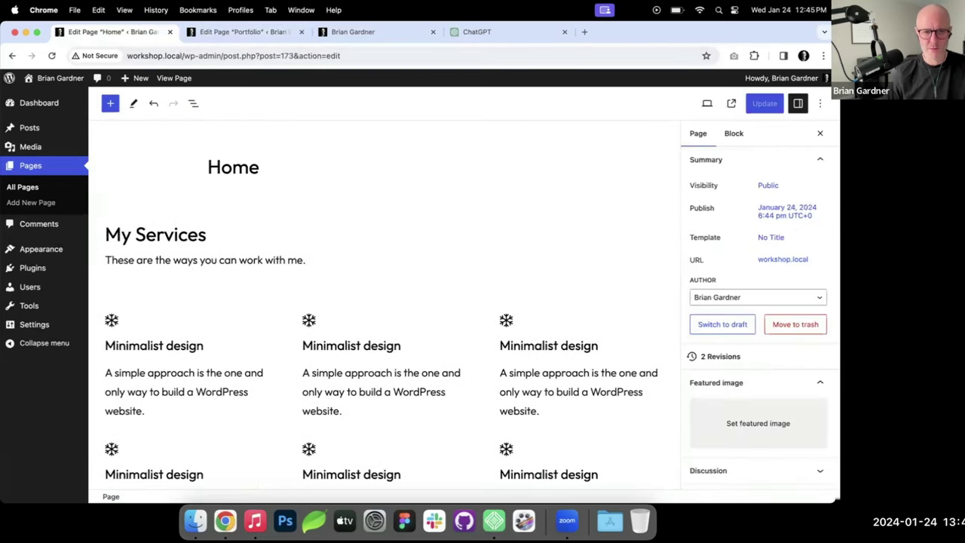
key(Return)
key(super+v)
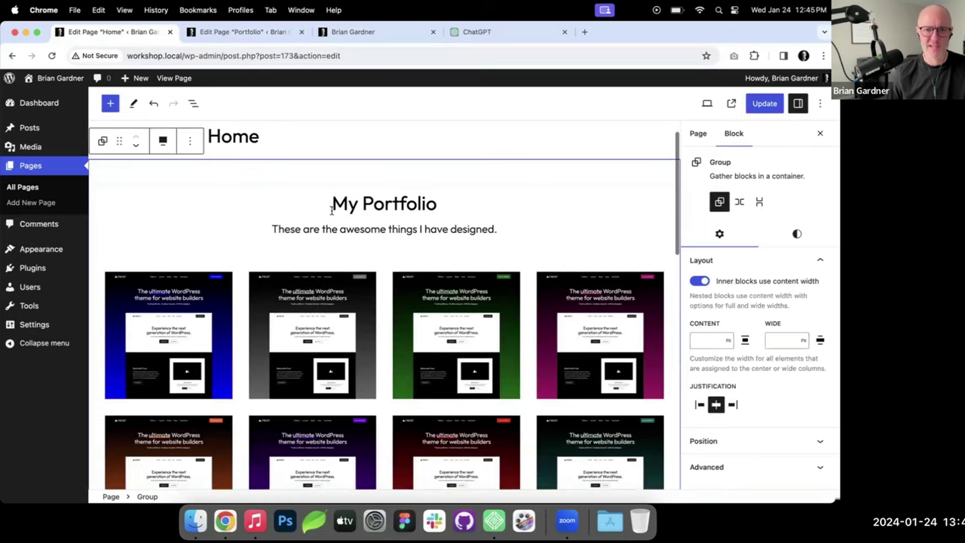
Step: Left-align the My Portfolio heading and the paragraph beneath it on the Home page
click(332, 203)
click(352, 173)
click(385, 206)
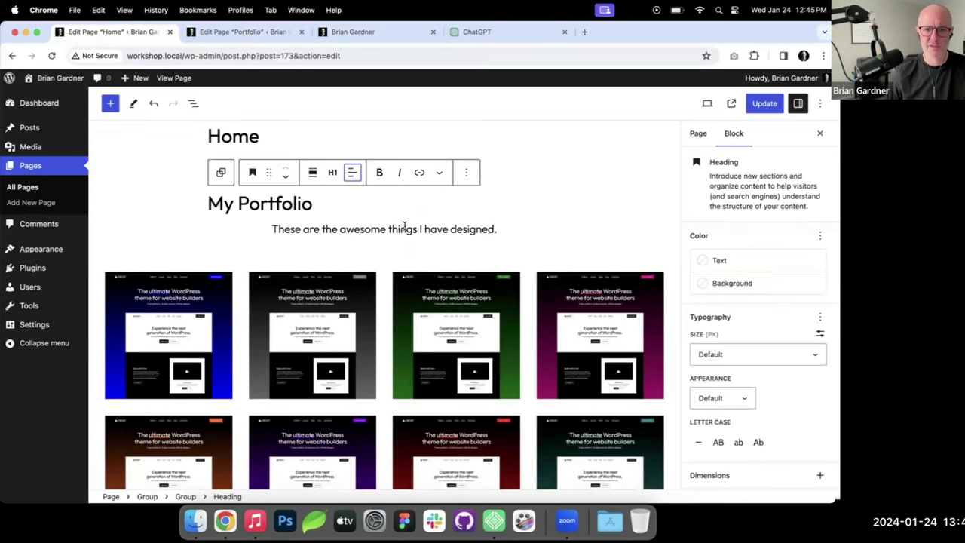
click(405, 228)
click(313, 202)
click(335, 233)
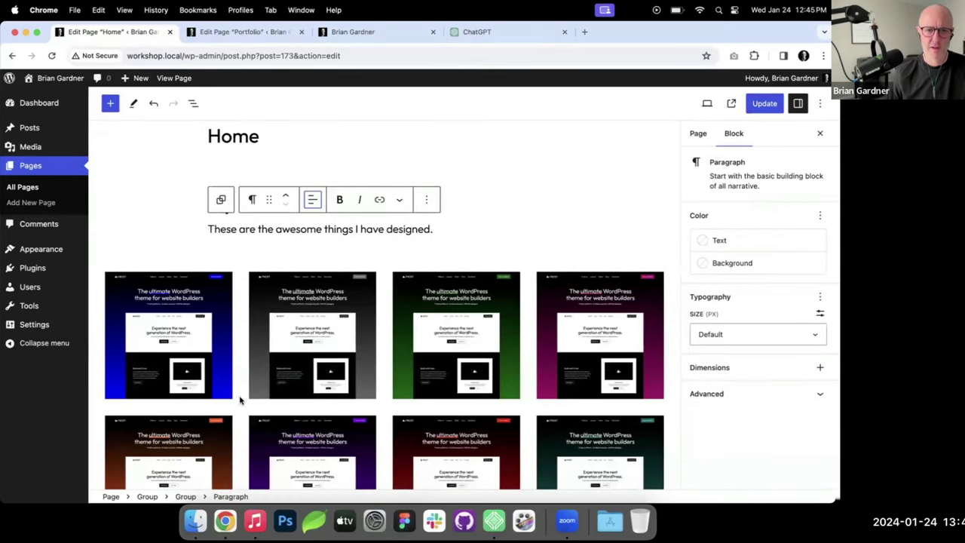
Step: Turn off content width for inner blocks of the My Portfolio intro group and set the group to Wide width
click(187, 497)
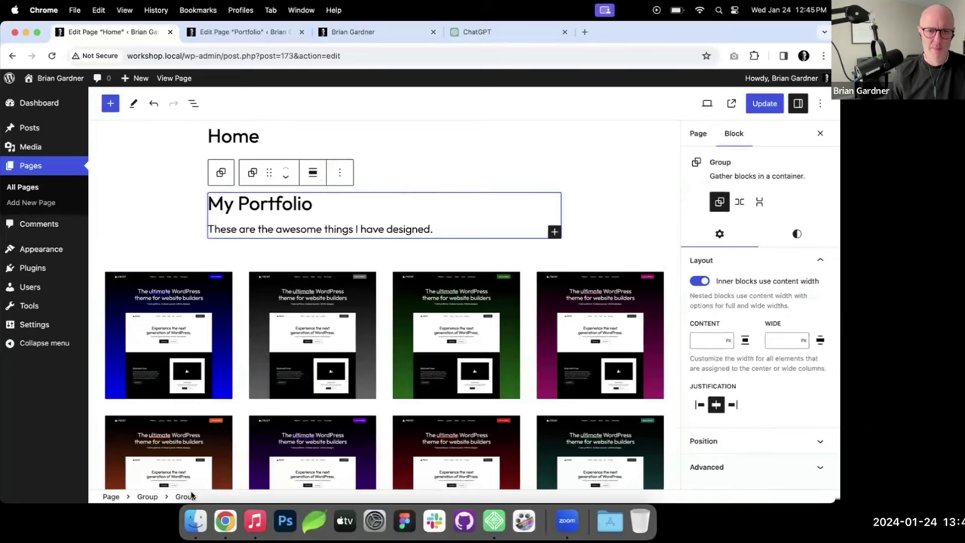
click(699, 281)
click(147, 497)
scroll(237, 349, down, 2)
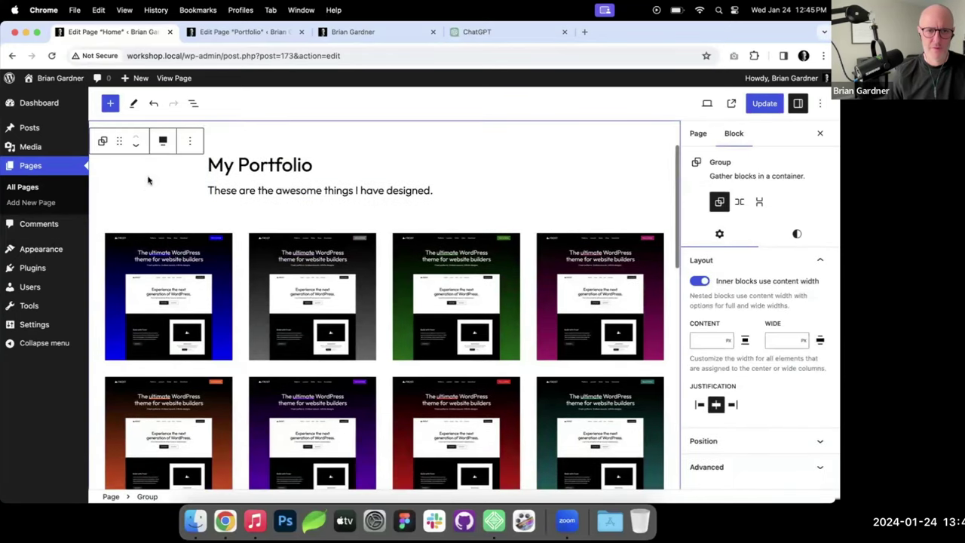
click(277, 198)
click(321, 174)
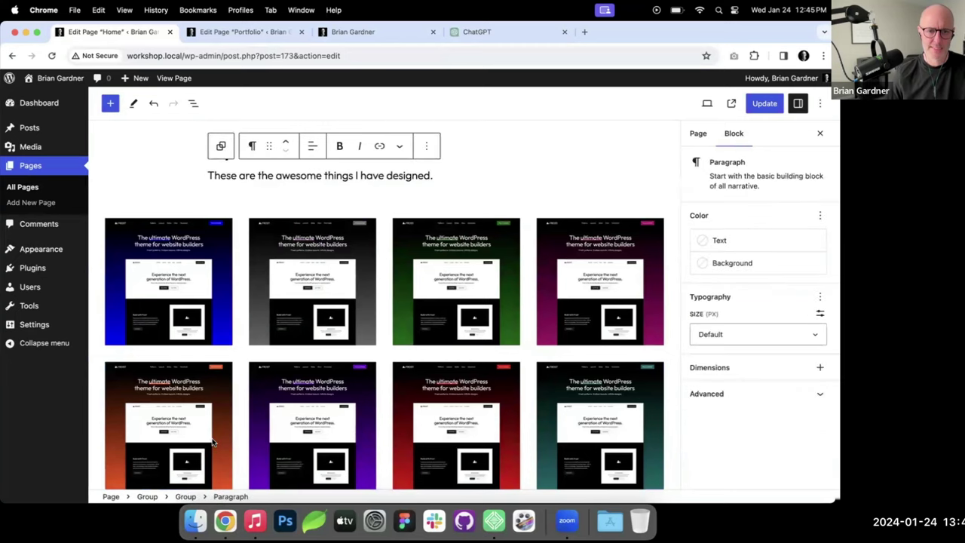
click(185, 496)
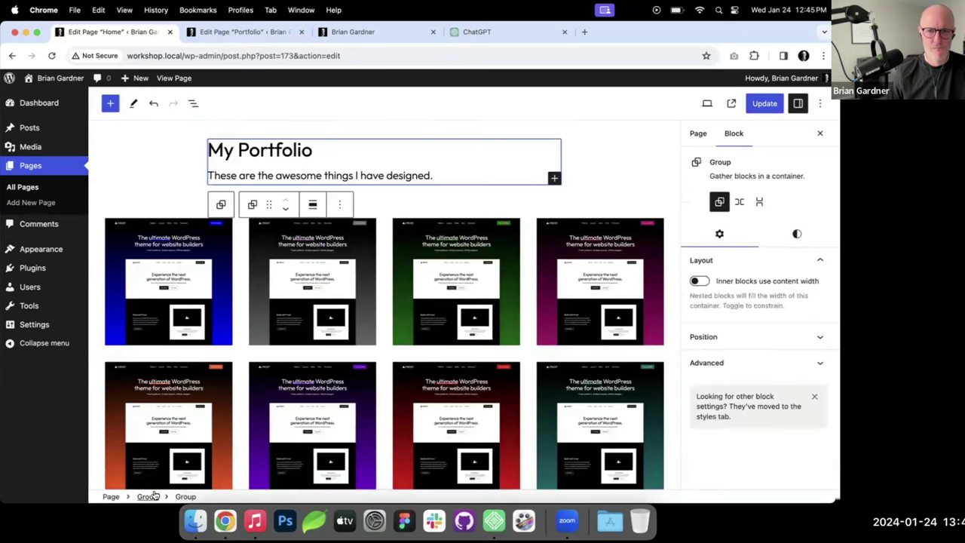
click(312, 204)
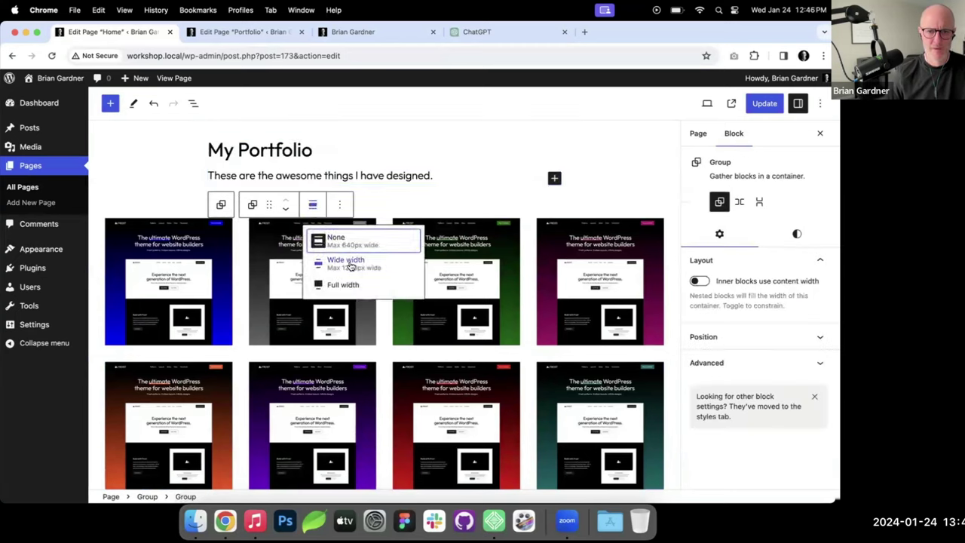
click(349, 264)
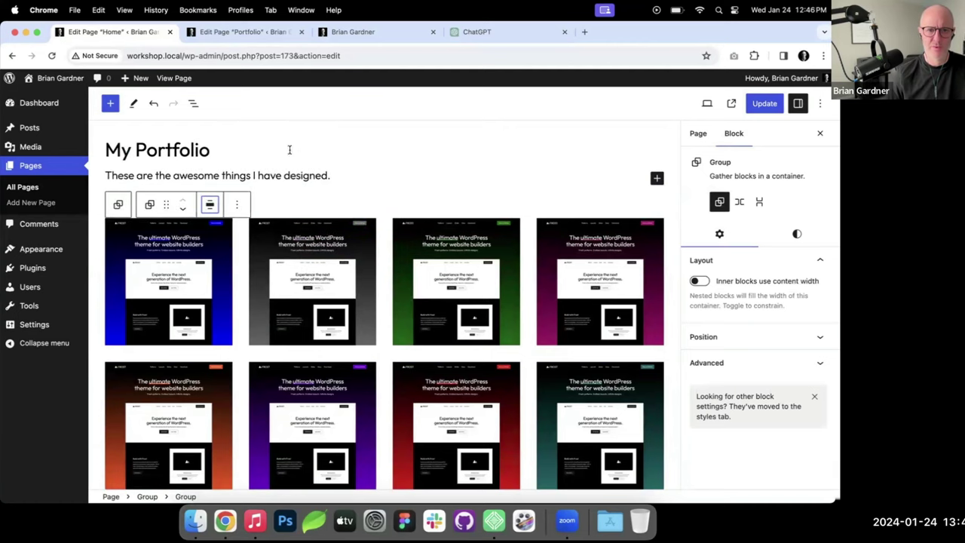
Step: Move the outer portfolio group below the My Services group and update the Home page
click(192, 105)
click(135, 162)
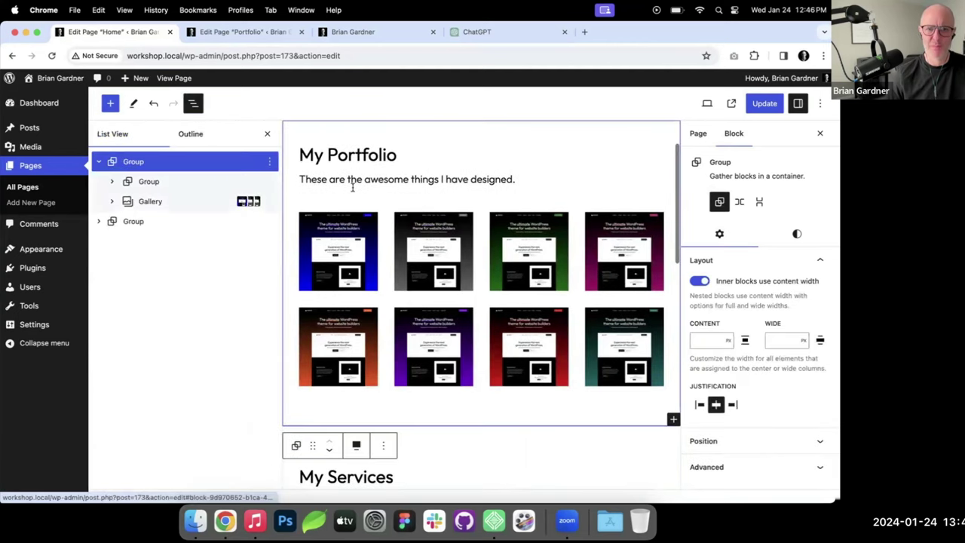
click(331, 447)
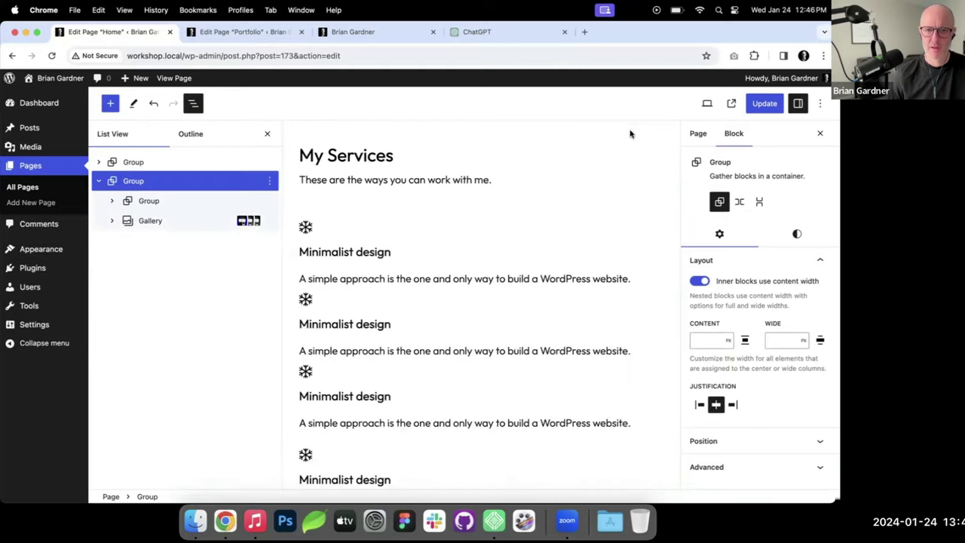
click(763, 104)
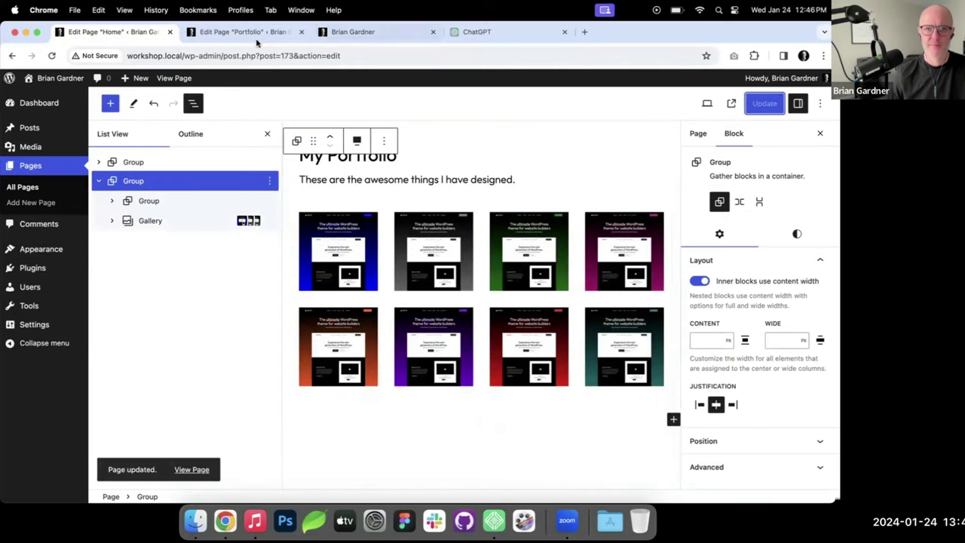
Step: View the live homepage to examine the order of the services and portfolio sections
click(347, 32)
scroll(233, 200, down, 10)
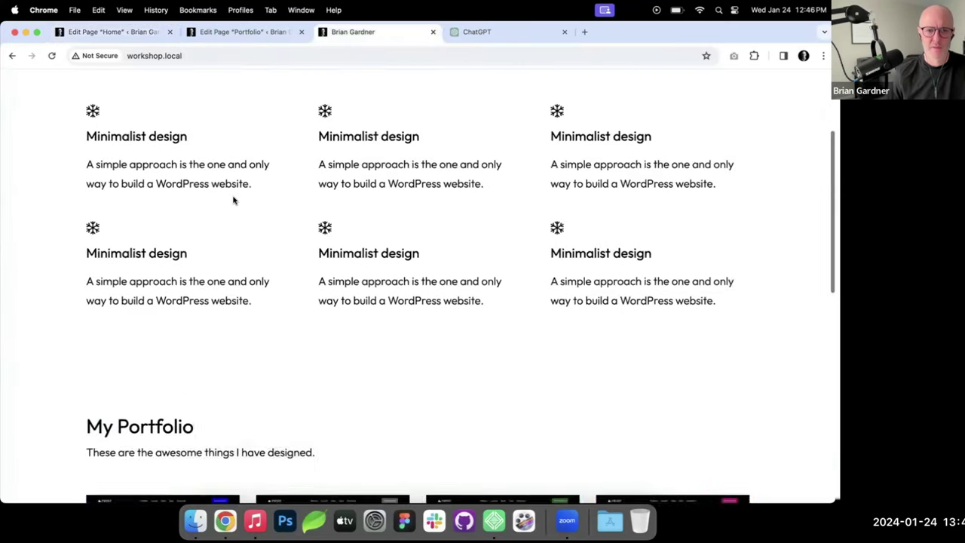
scroll(233, 200, up, 10)
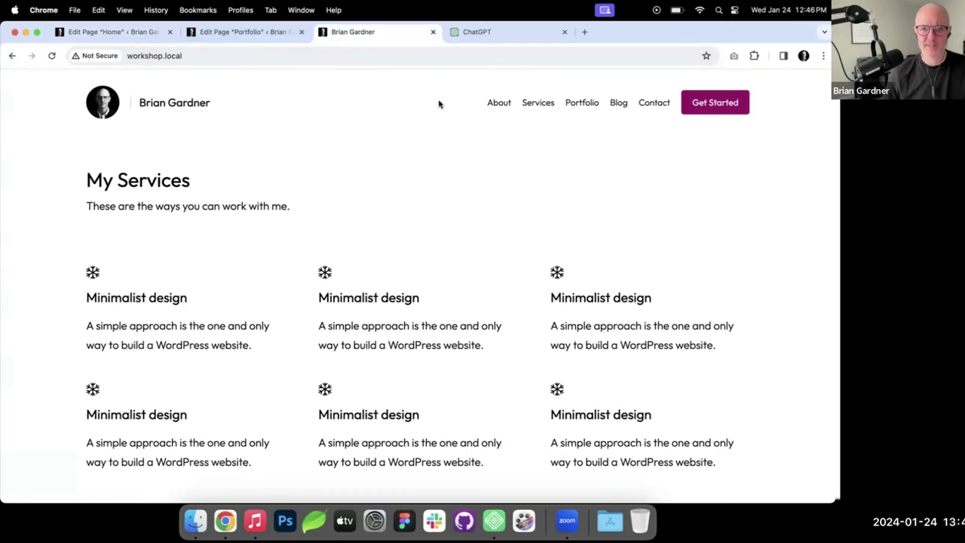
Step: Copy the welcome paragraph from the live About page and return to the start of the Home page in the editor
click(500, 103)
scroll(384, 339, down, 2)
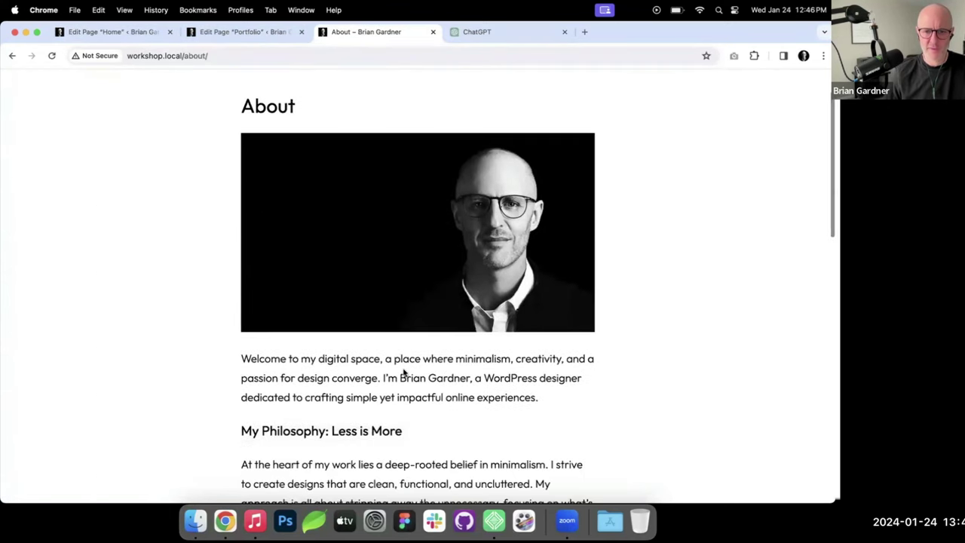
triple_click(403, 373)
key(super+c)
click(121, 33)
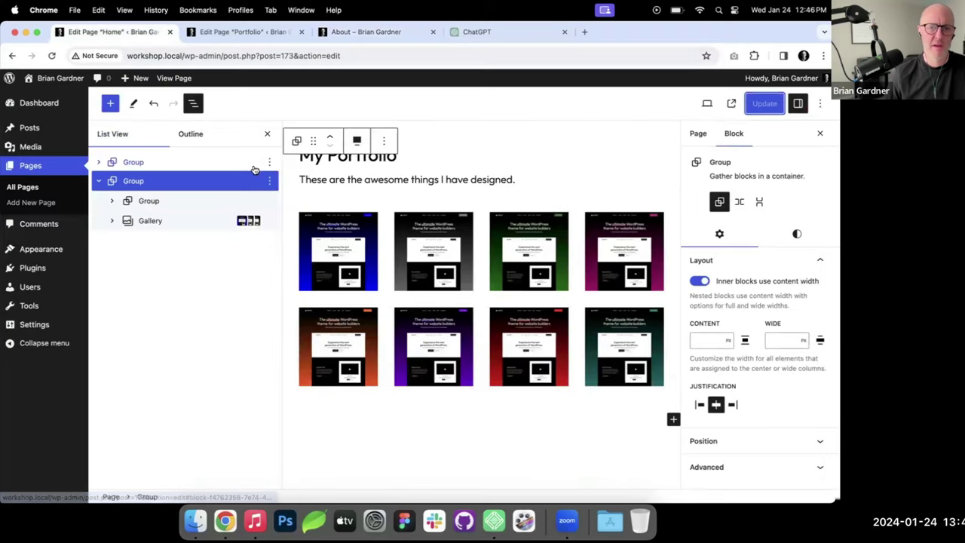
scroll(449, 142, up, 10)
scroll(455, 147, up, 5)
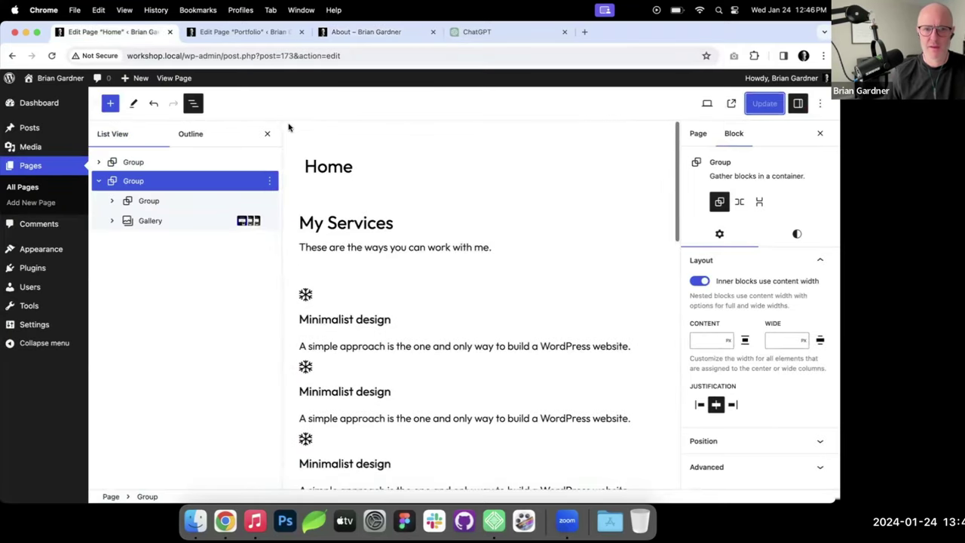
Step: Insert a Group block directly under the Home title, above My Services, and set it to Wide width
click(382, 171)
key(Return)
text(/gr)
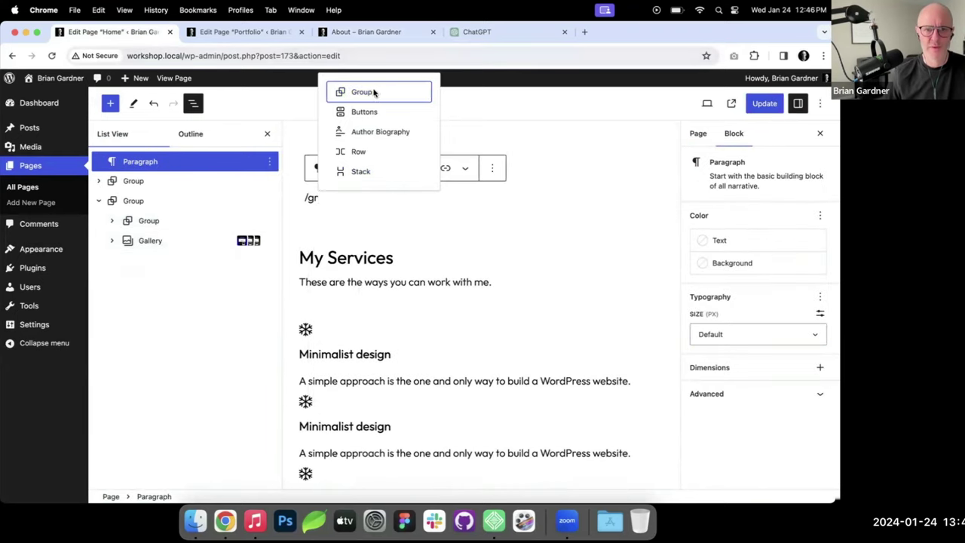
click(374, 92)
click(445, 232)
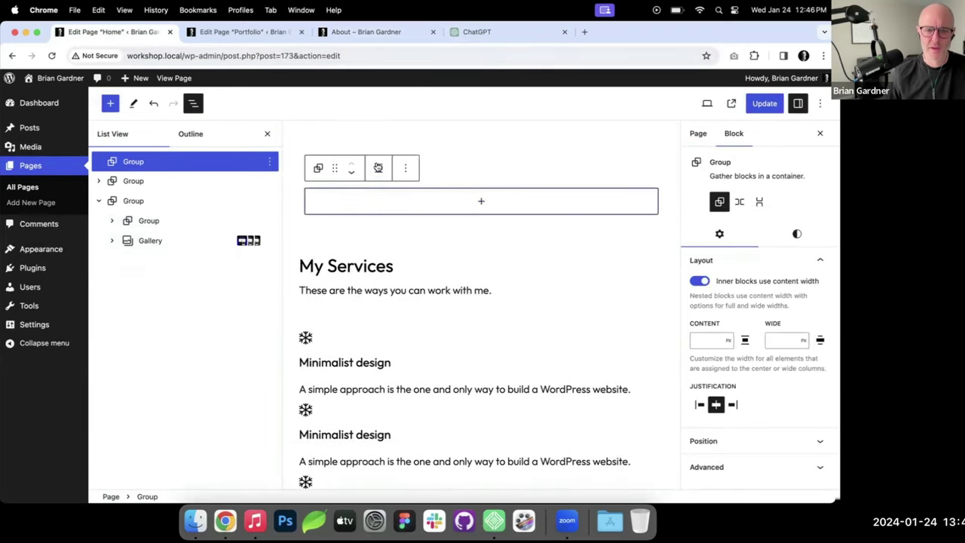
click(379, 168)
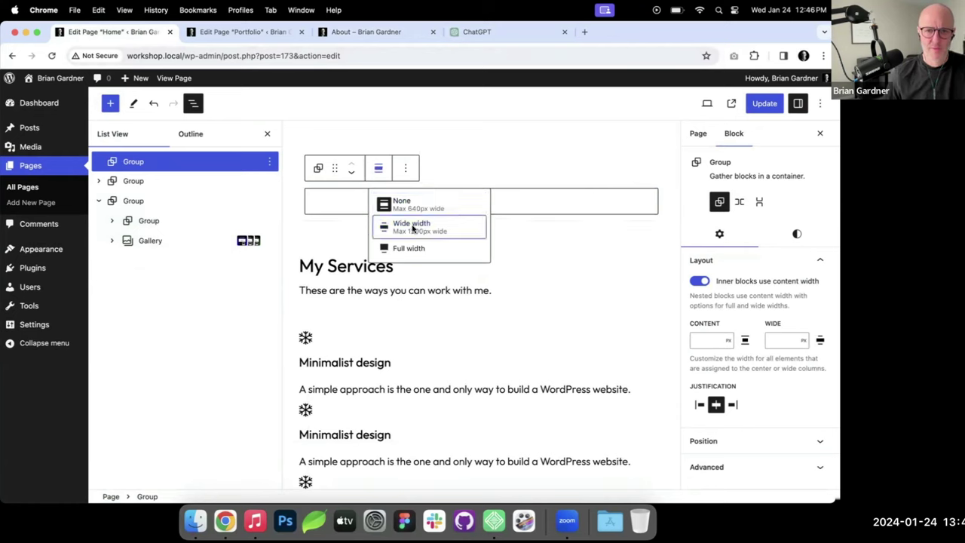
click(411, 224)
Step: Set the new group's vertical padding to the largest preset and its horizontal padding to 30 px
click(796, 235)
scroll(747, 347, down, 5)
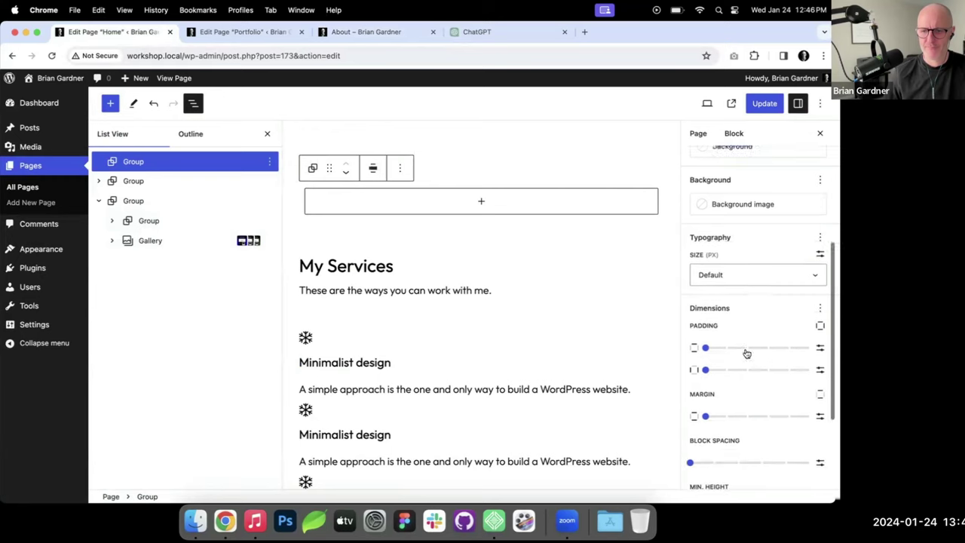
drag(706, 342, 806, 343)
click(821, 364)
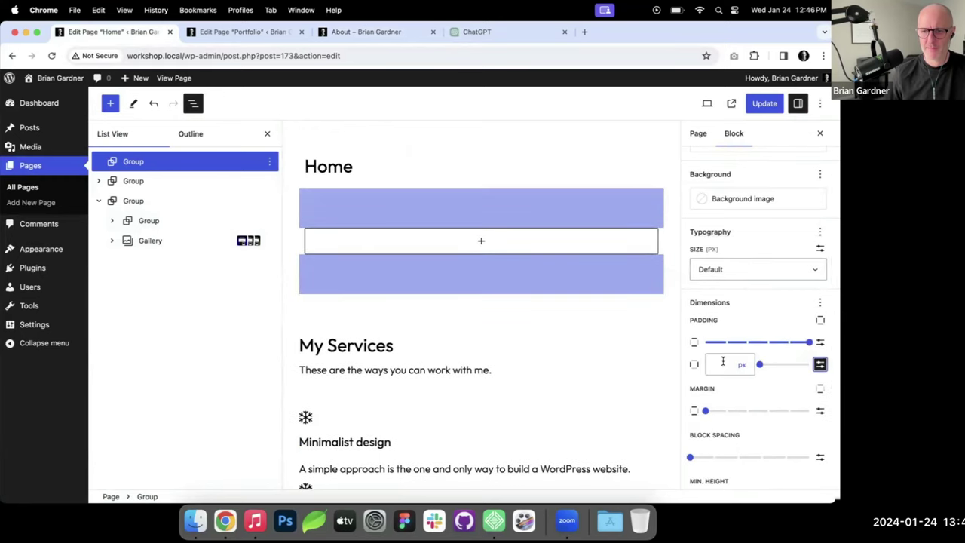
text(30)
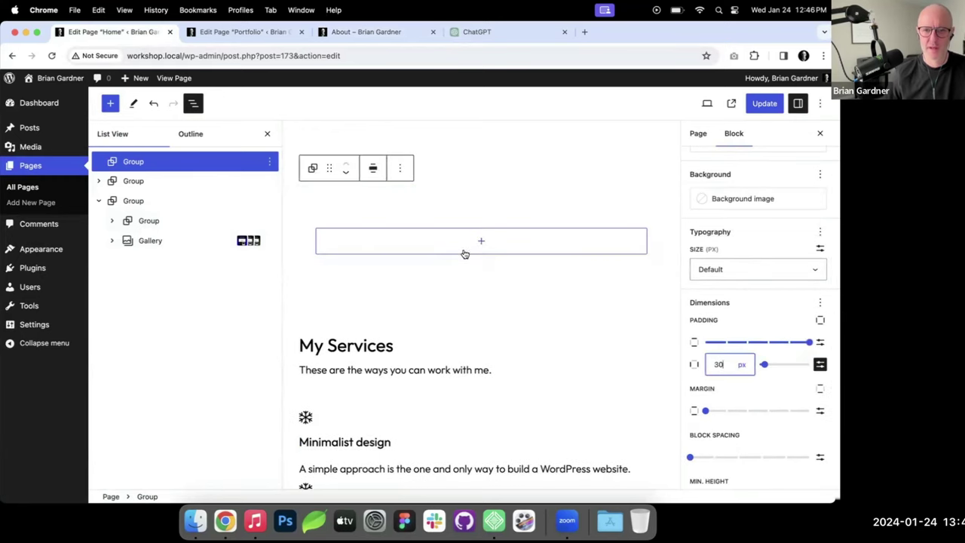
Step: Insert a Columns block with the 50 / 50 variation inside the new group
click(478, 246)
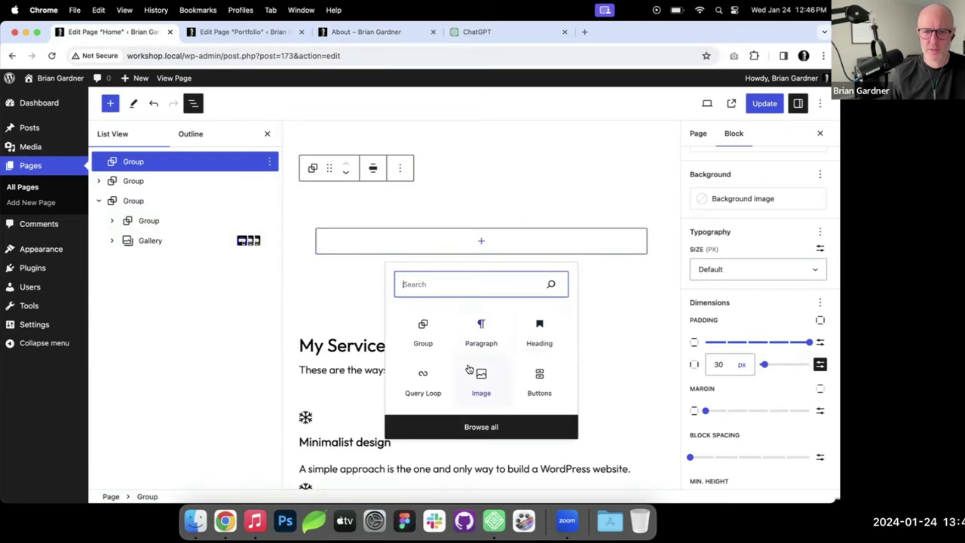
text(col)
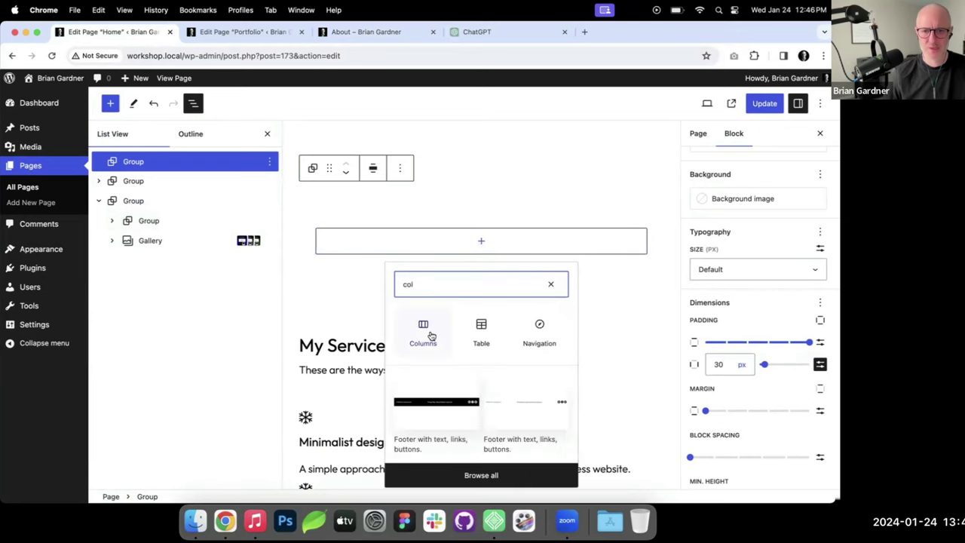
click(423, 328)
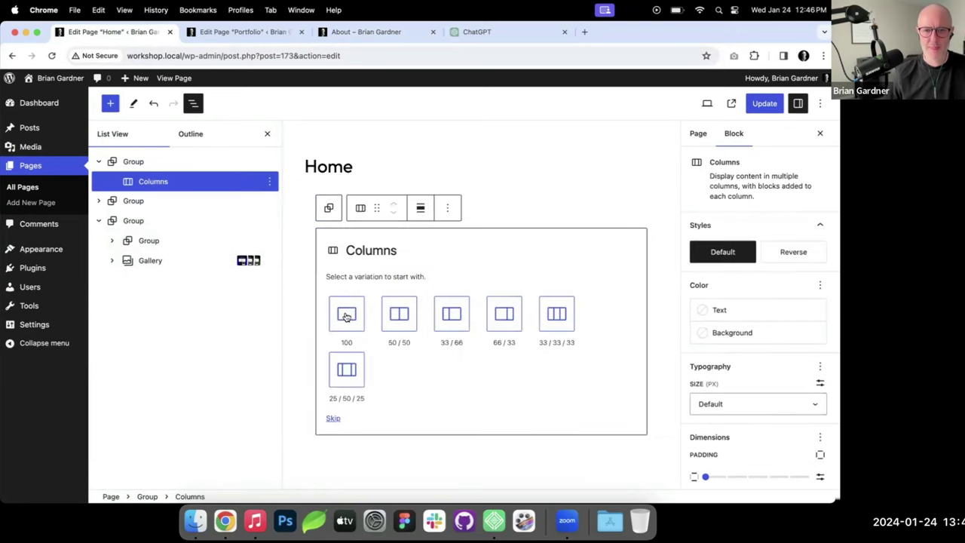
click(400, 314)
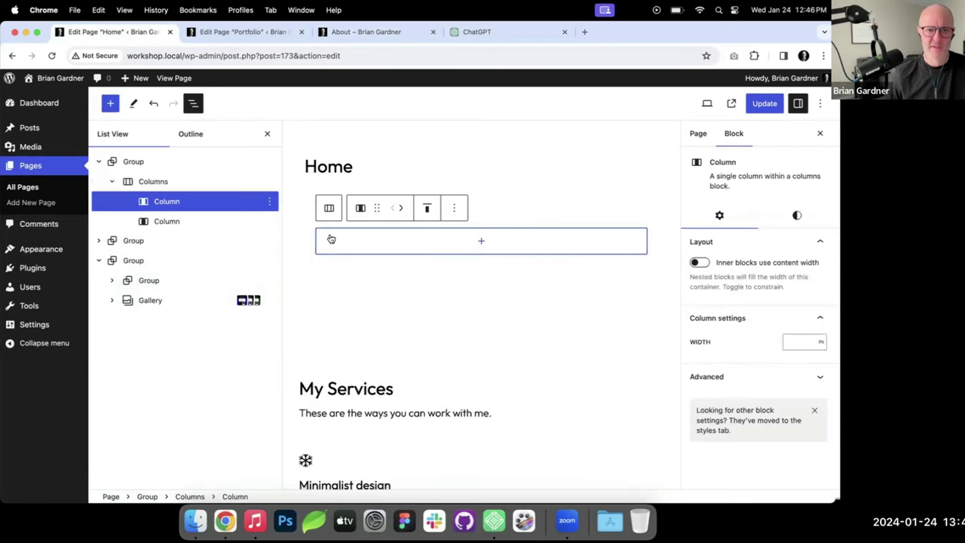
Step: Add the heading "Welcome to my personal website." to the first column and paste the copied welcome paragraph below it
click(481, 243)
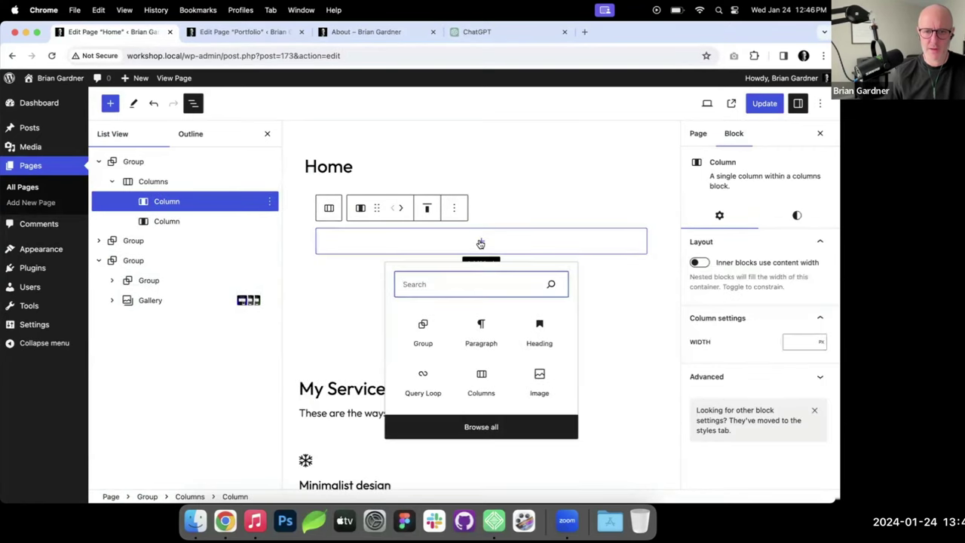
text(h)
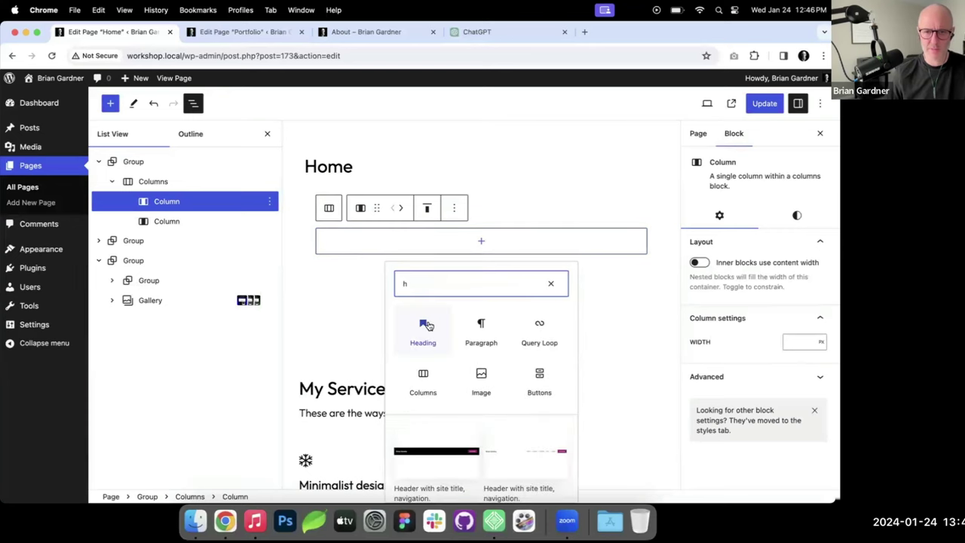
click(425, 326)
text(Welcome t)
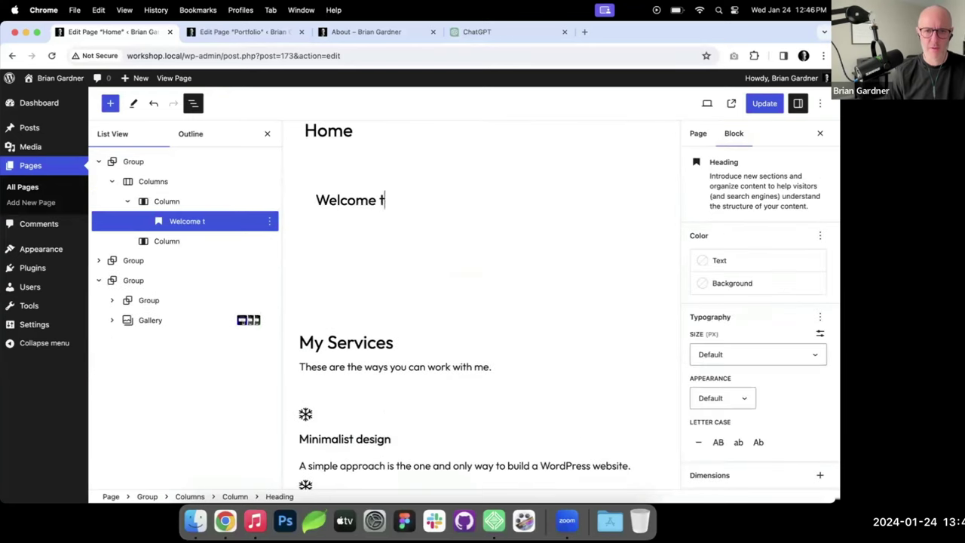
text(o my personal web)
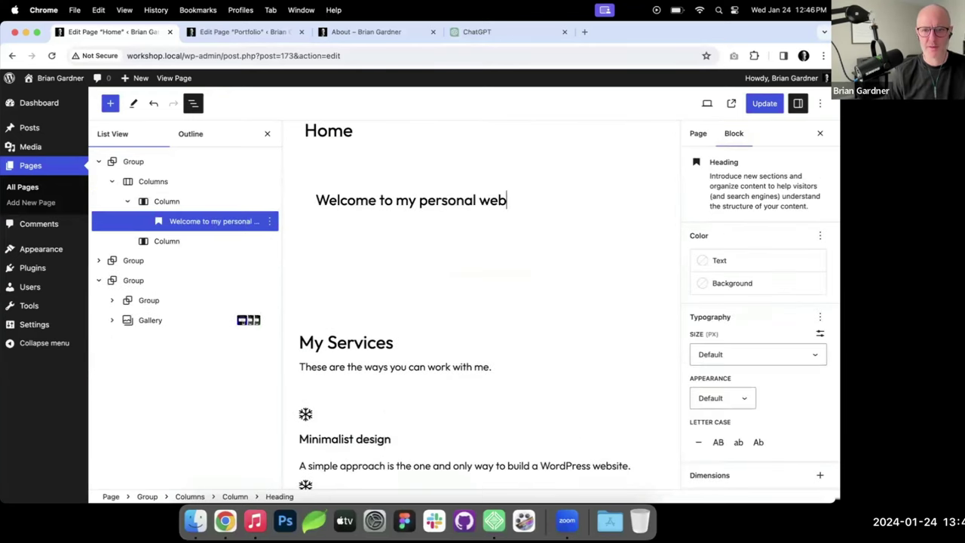
text(site.)
key(Return)
key(super+v)
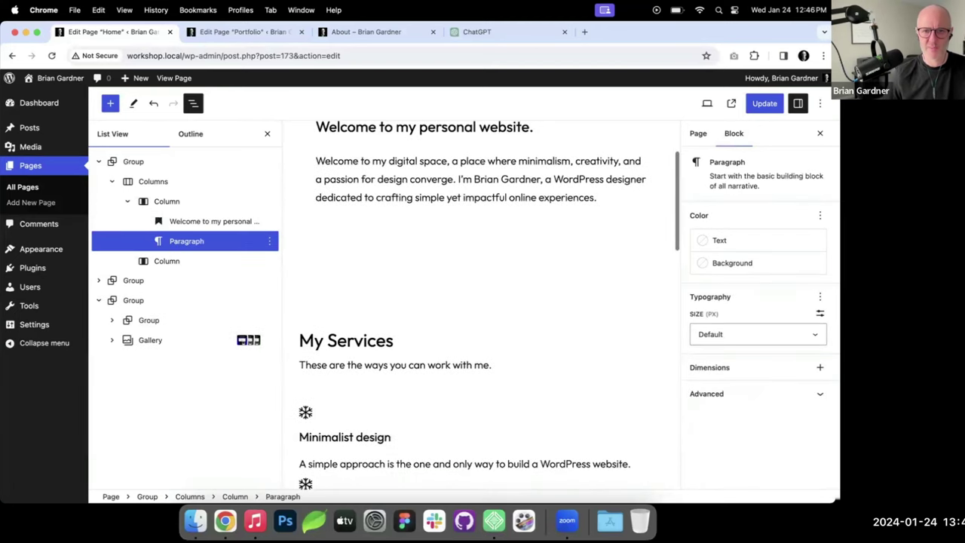
Step: Insert the bg-about.jpg portrait from the media library into the second column and update the Home page
click(162, 262)
click(478, 243)
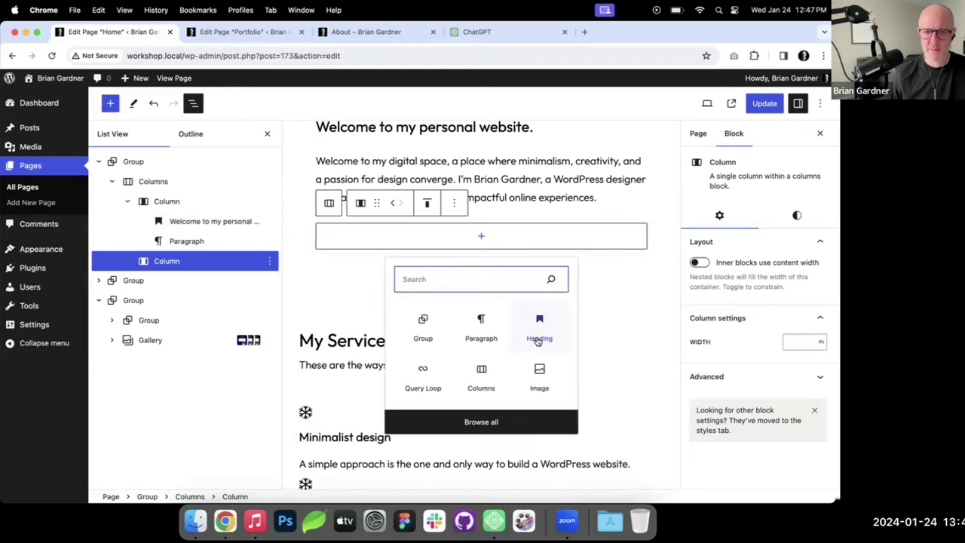
click(539, 373)
click(401, 296)
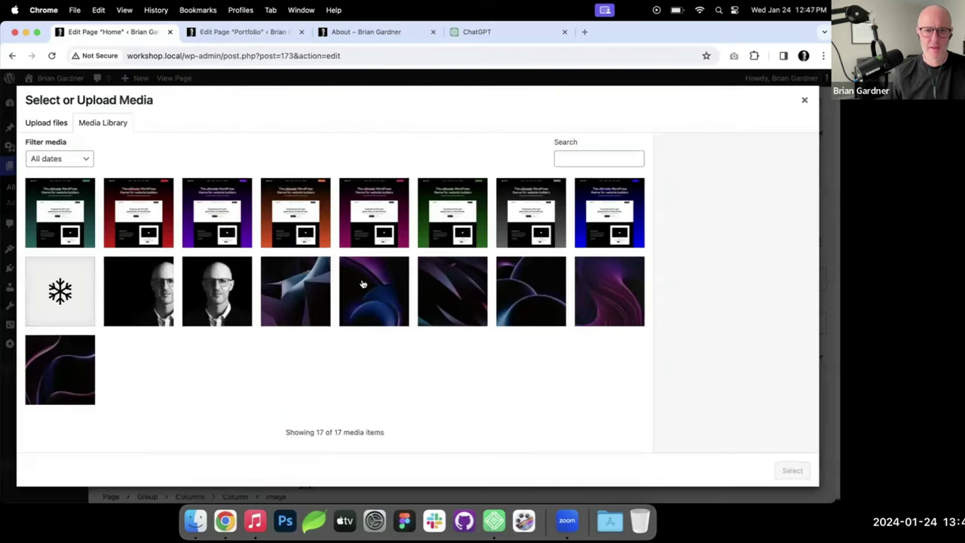
click(226, 295)
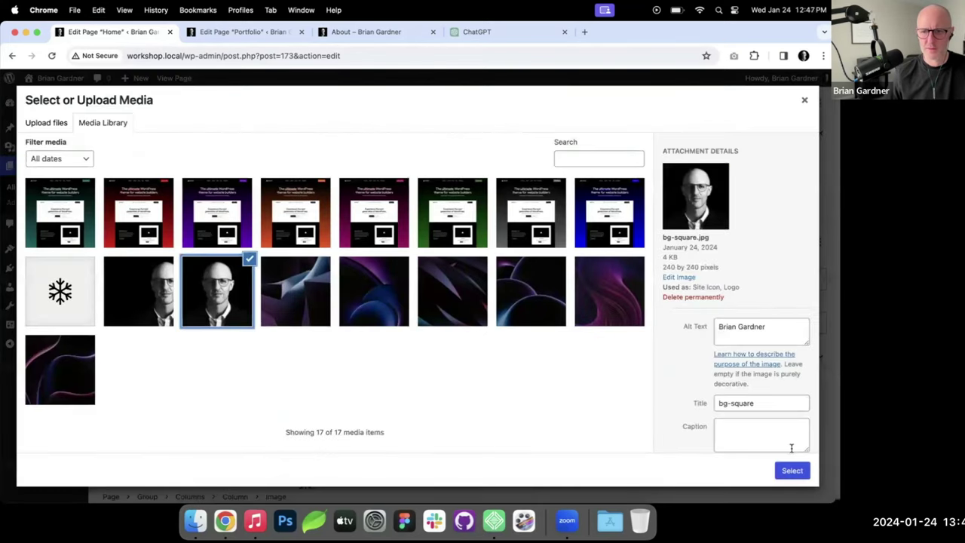
click(152, 303)
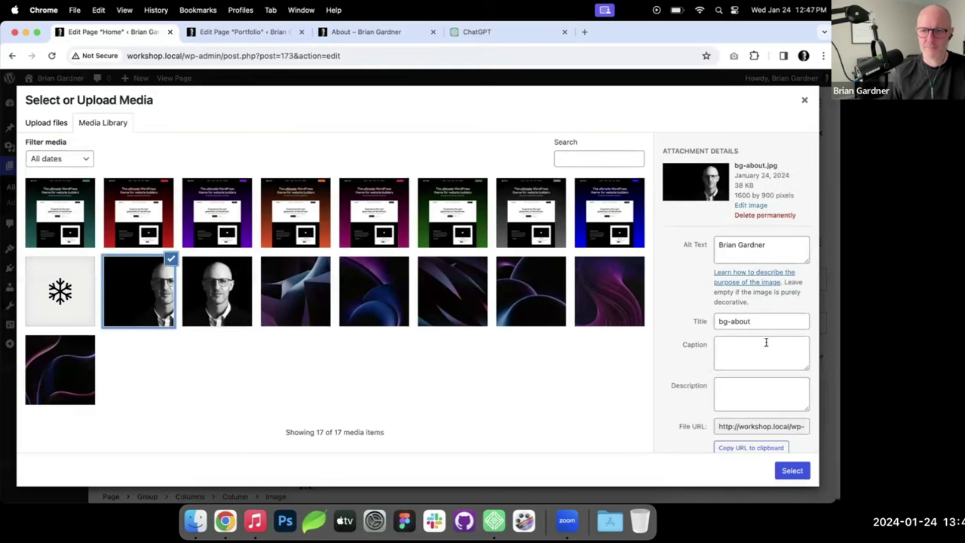
click(792, 471)
click(764, 103)
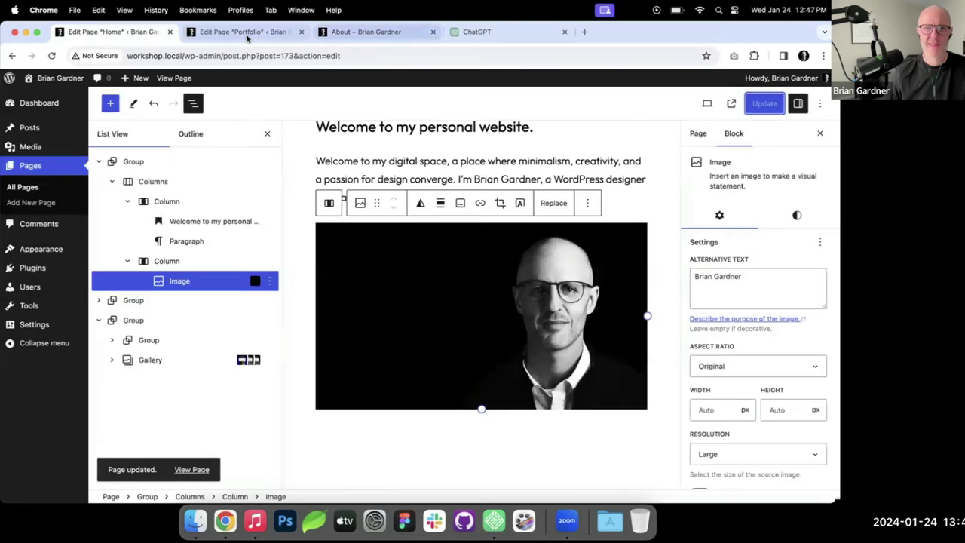
Step: View the live homepage to examine the width of the new two-column welcome section
click(336, 31)
key(super+r)
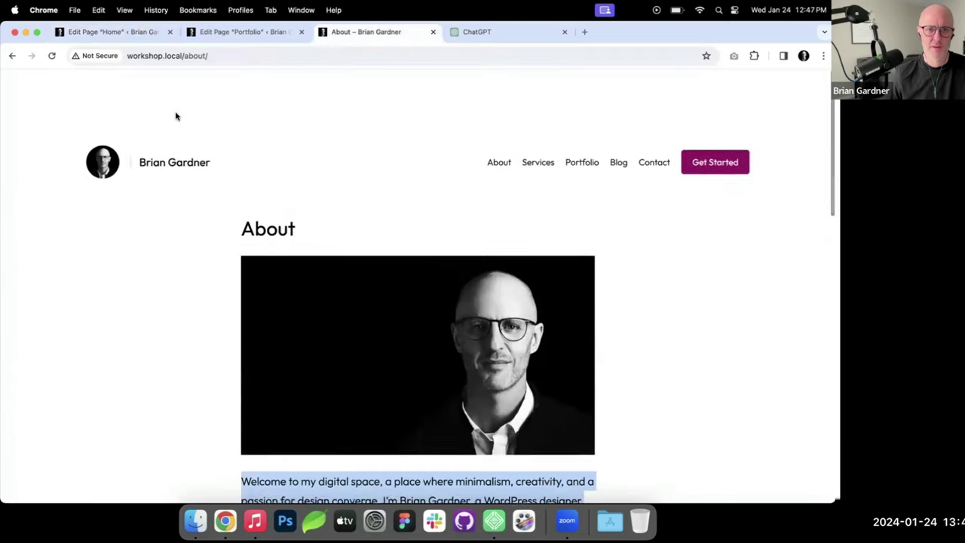
click(192, 111)
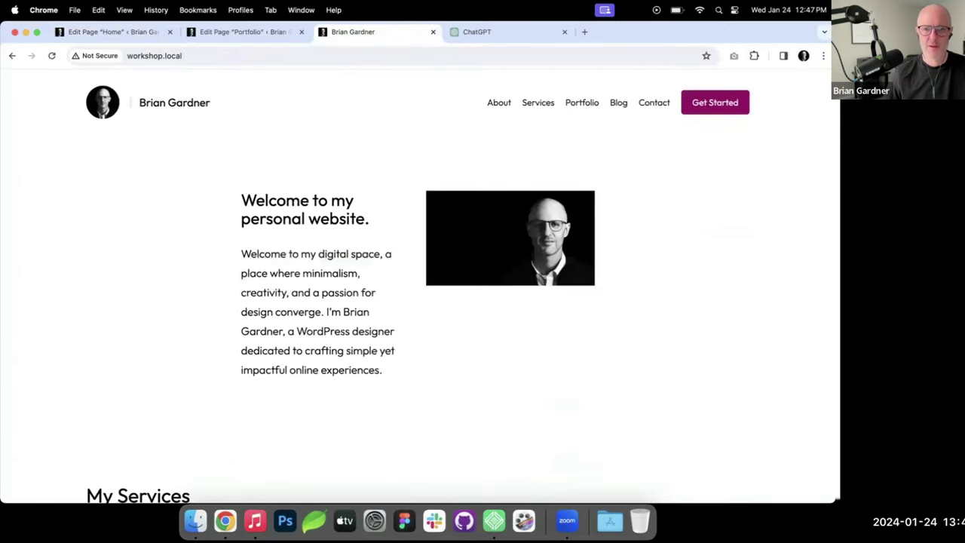
Step: Turn off content width for the welcome group's inner blocks and check the updated page on the live homepage
click(115, 31)
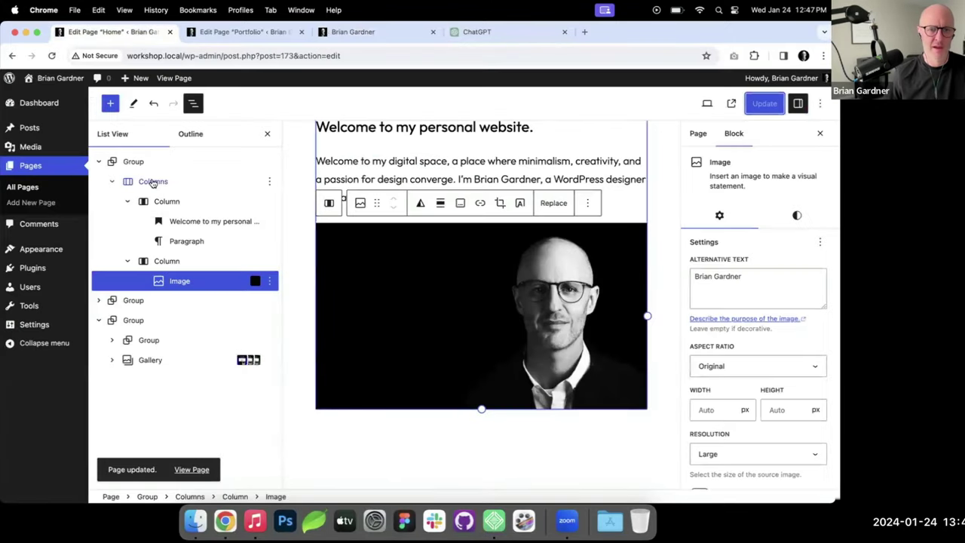
click(214, 187)
drag(137, 181, 148, 163)
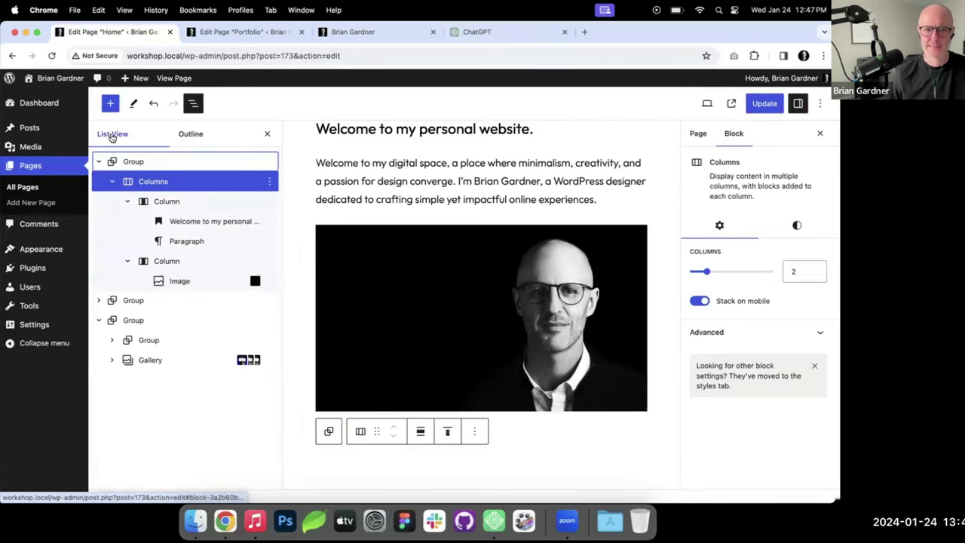
click(154, 163)
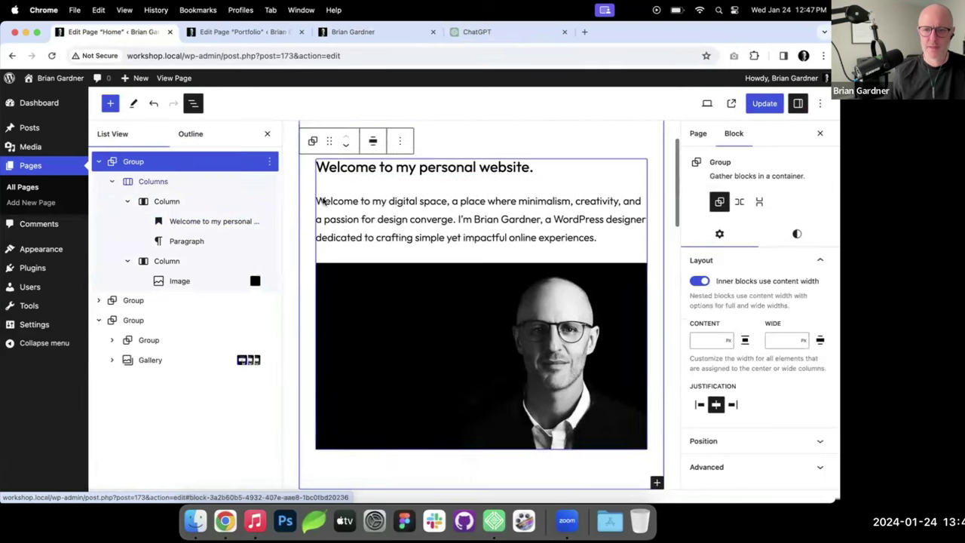
click(698, 281)
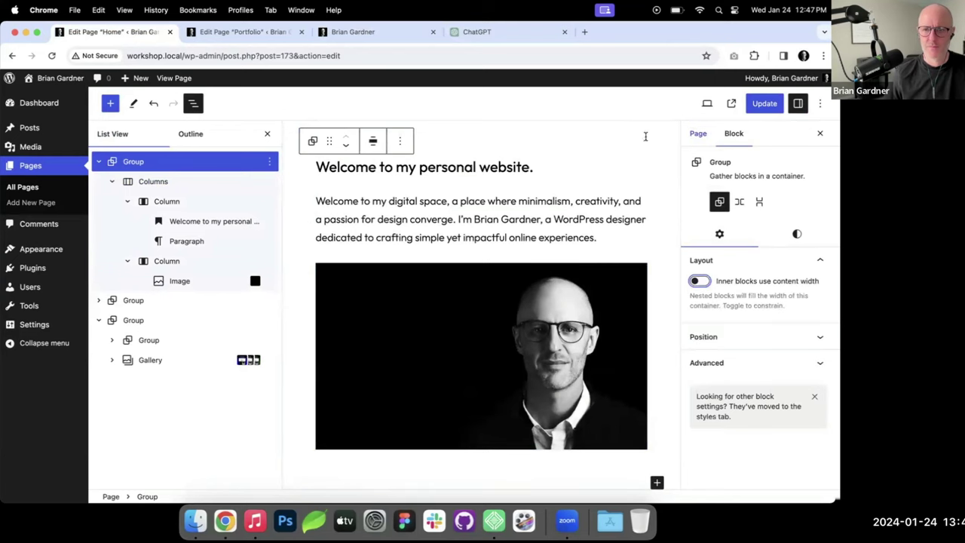
click(153, 181)
click(765, 103)
click(369, 35)
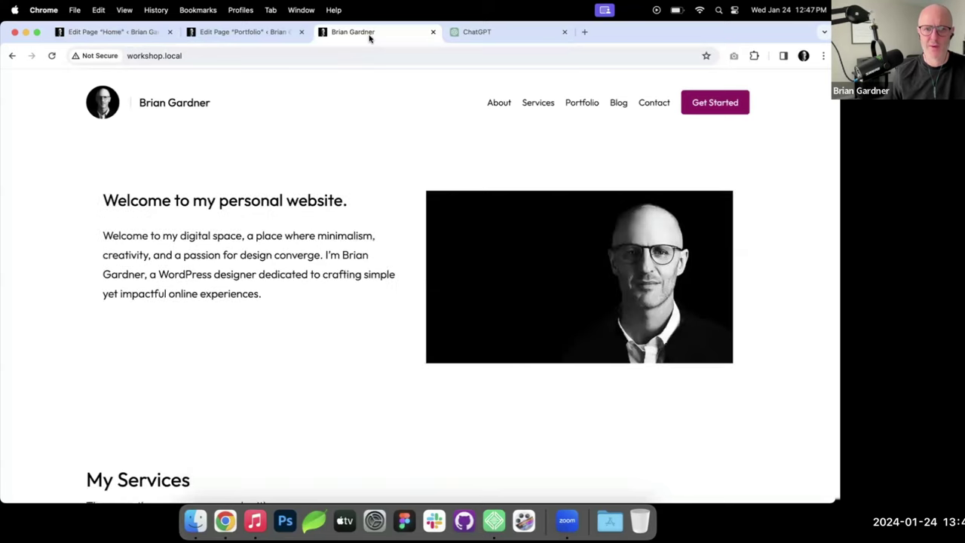
click(141, 34)
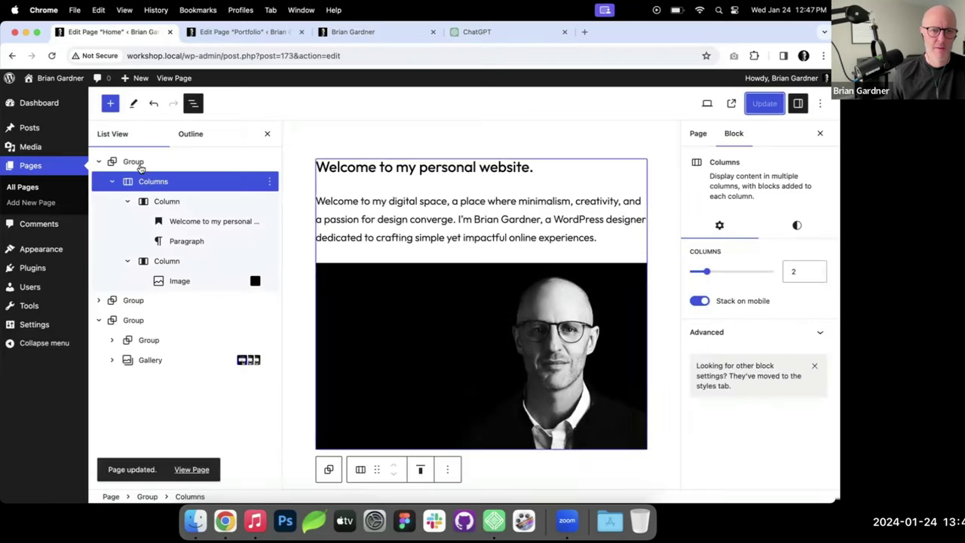
Step: Set the welcome section's outer group to Full width
click(401, 172)
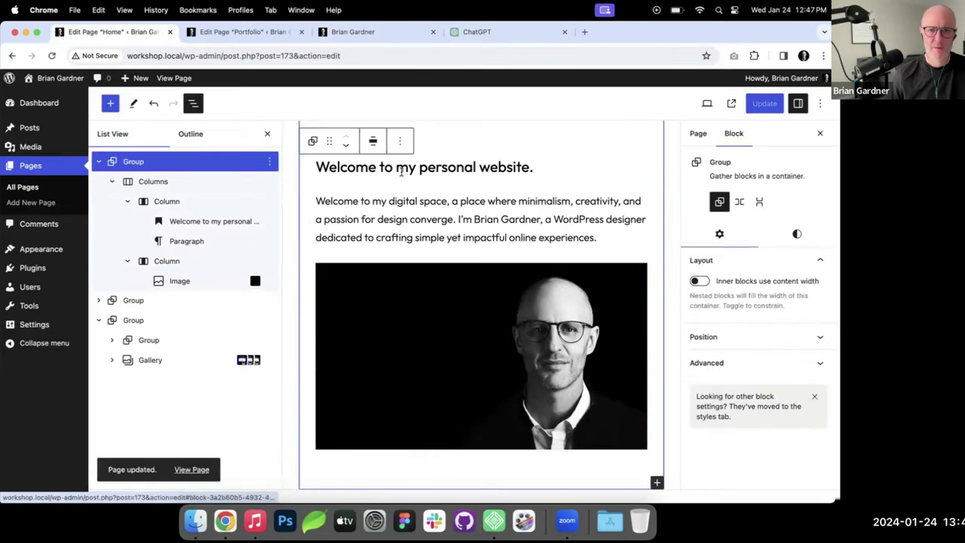
click(409, 216)
click(341, 167)
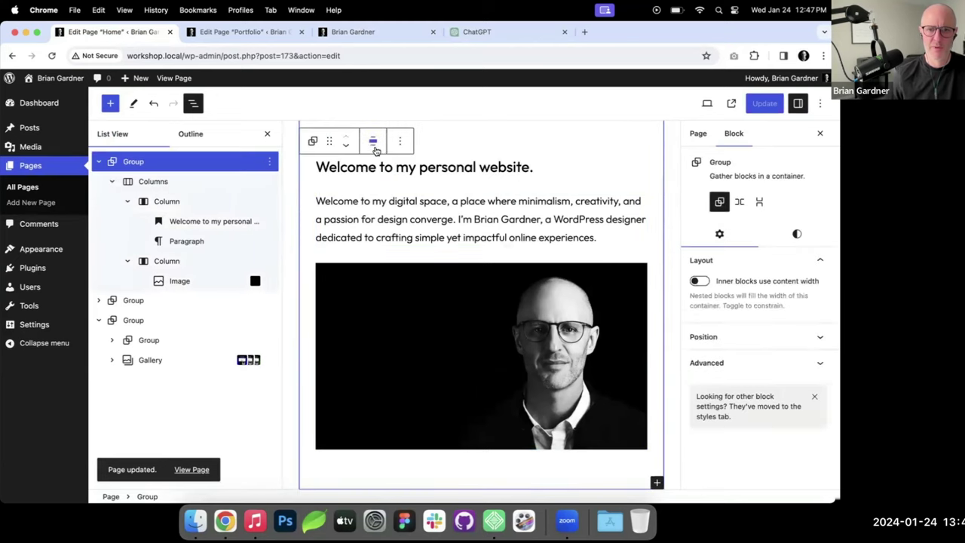
click(375, 147)
click(396, 217)
click(155, 182)
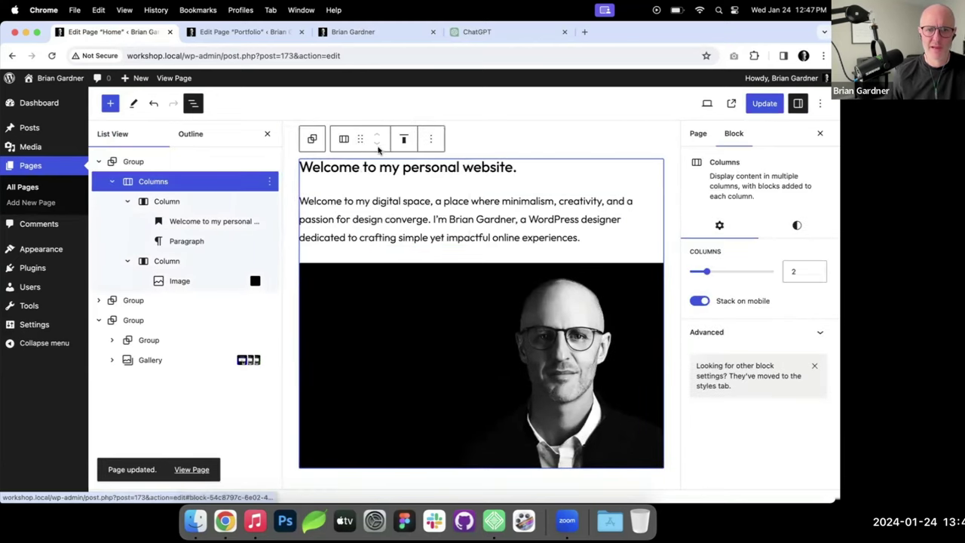
Step: Turn on content width for the welcome group's inner blocks and set its Columns block to Wide width
click(133, 161)
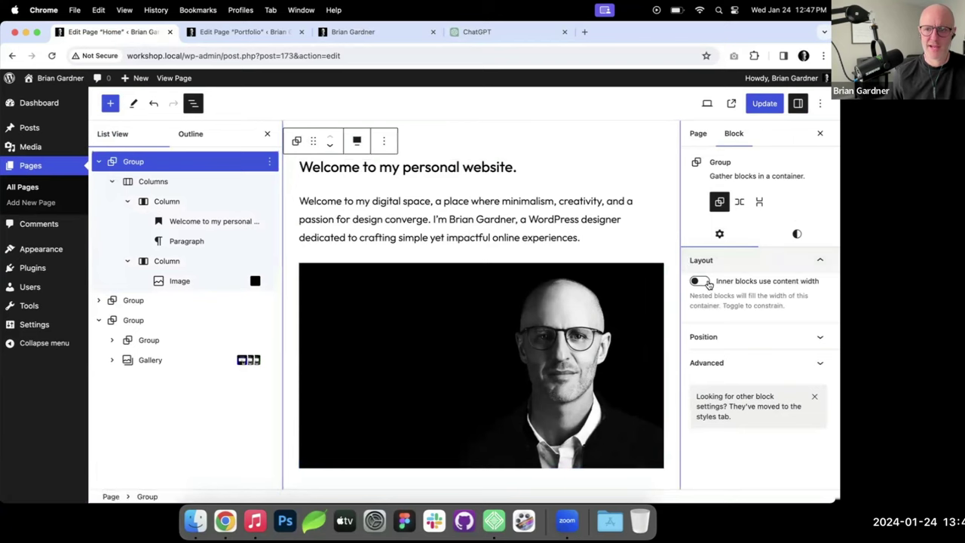
click(707, 282)
click(160, 183)
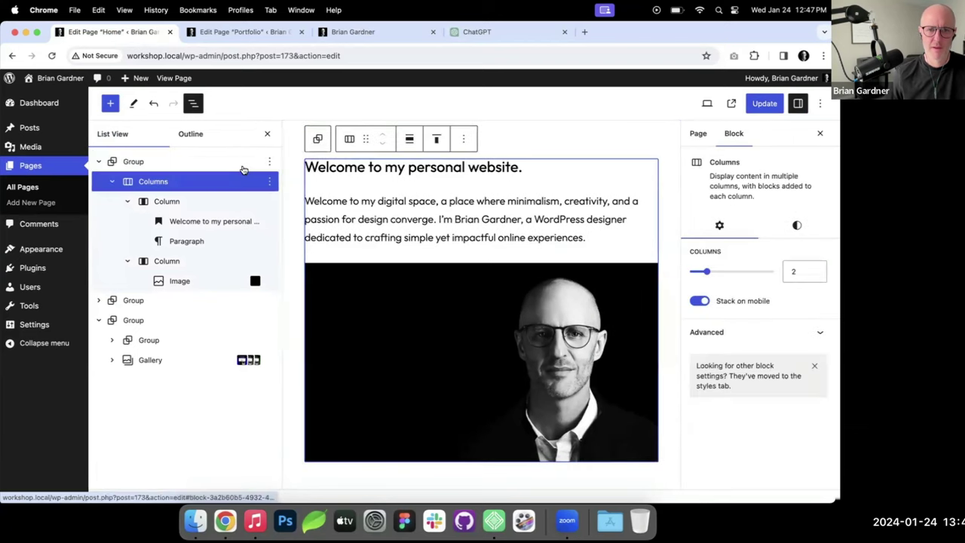
click(408, 141)
click(423, 198)
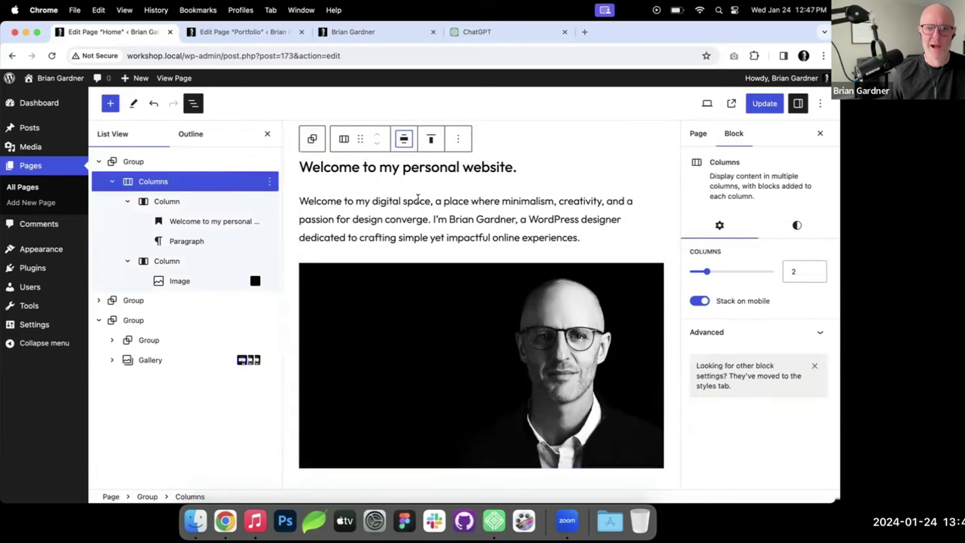
Step: Set the welcome image's aspect ratio to Square - 1:1, update the page and check it on the live homepage
click(453, 355)
scroll(742, 352, down, 3)
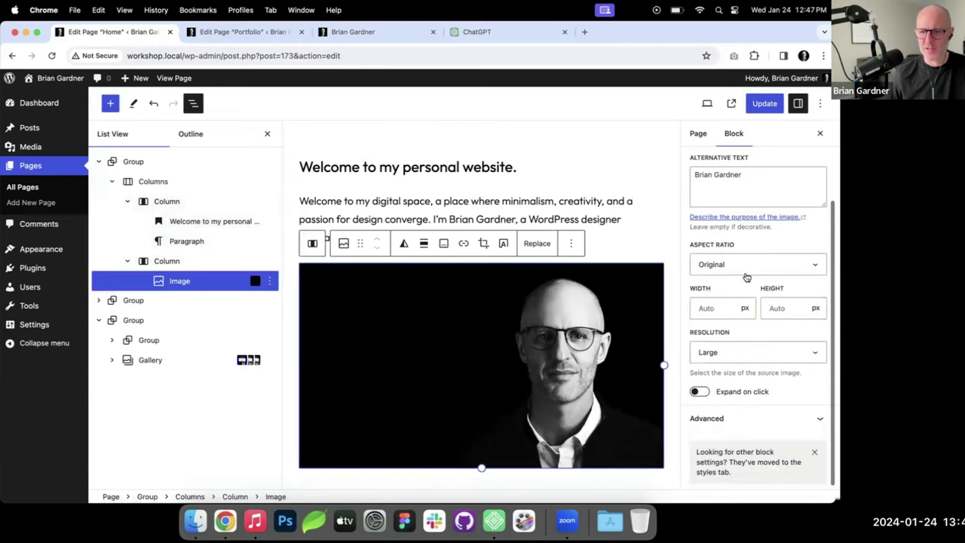
click(737, 267)
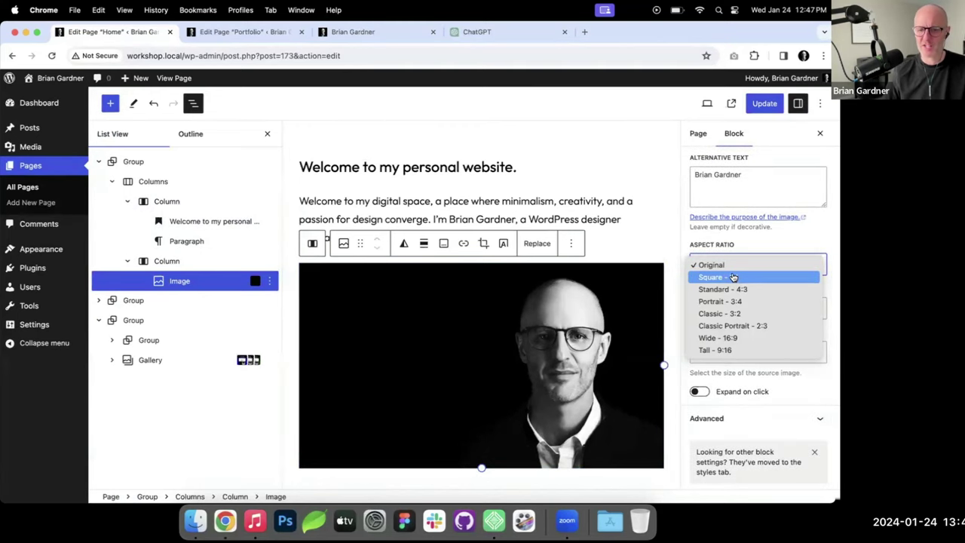
click(735, 277)
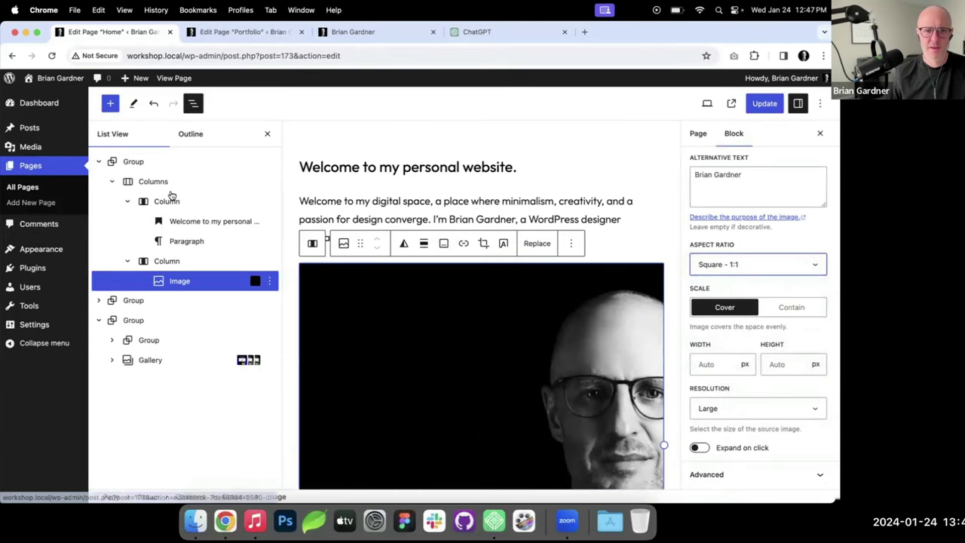
click(166, 261)
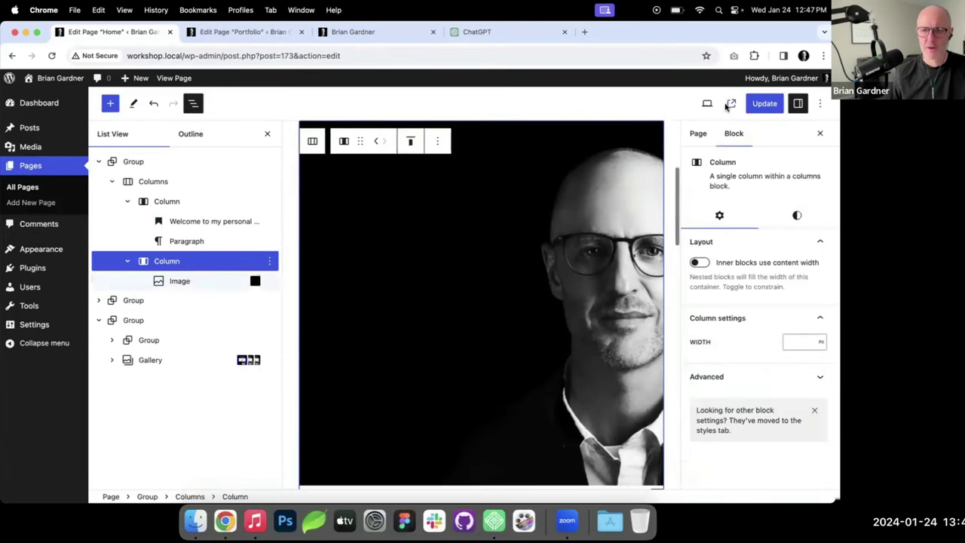
click(765, 104)
click(362, 32)
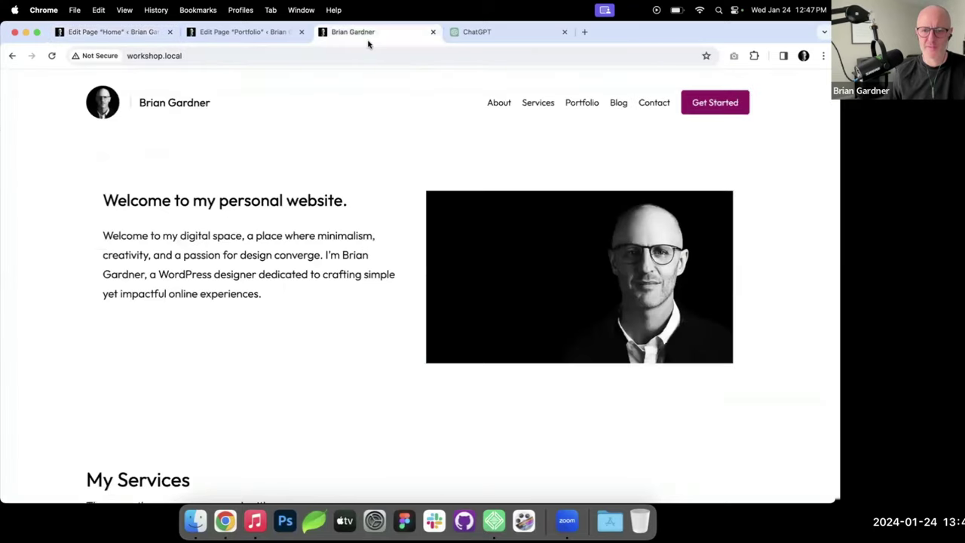
scroll(338, 76, down, 5)
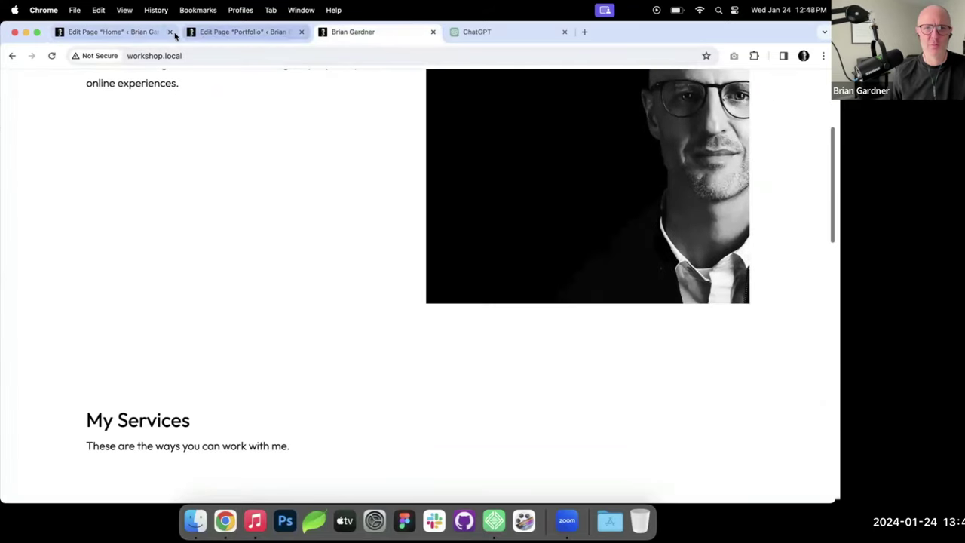
Step: Set the width of the welcome section's text column to 75%
click(128, 31)
click(194, 208)
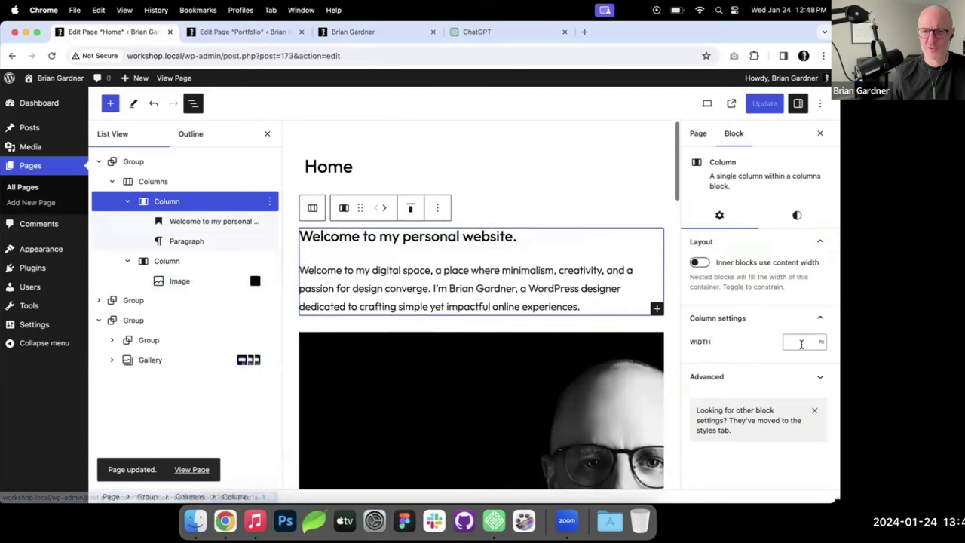
click(800, 340)
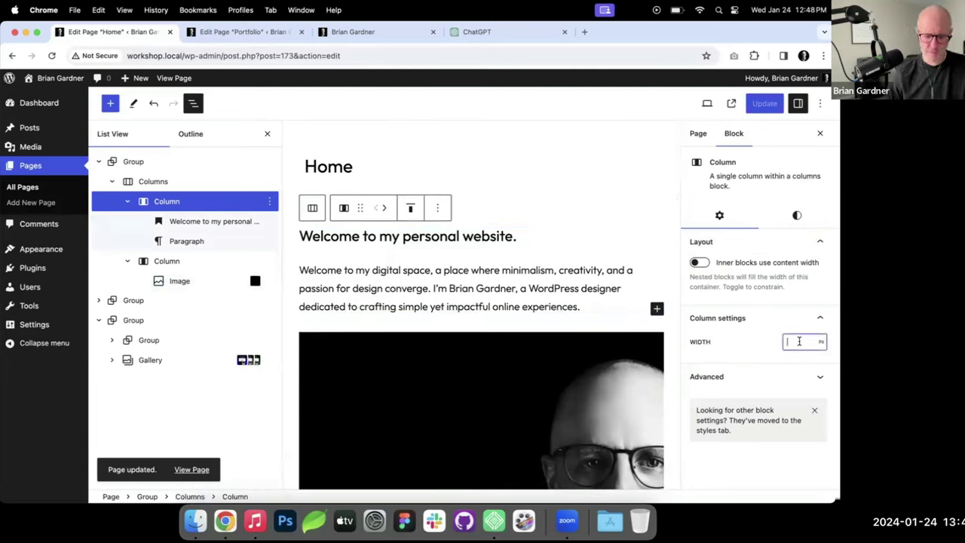
text(75)
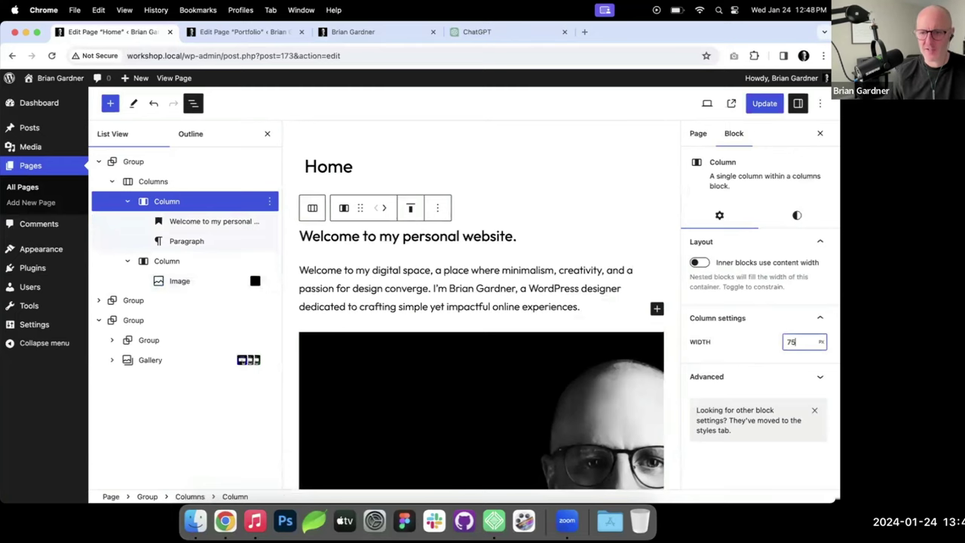
click(821, 341)
click(814, 356)
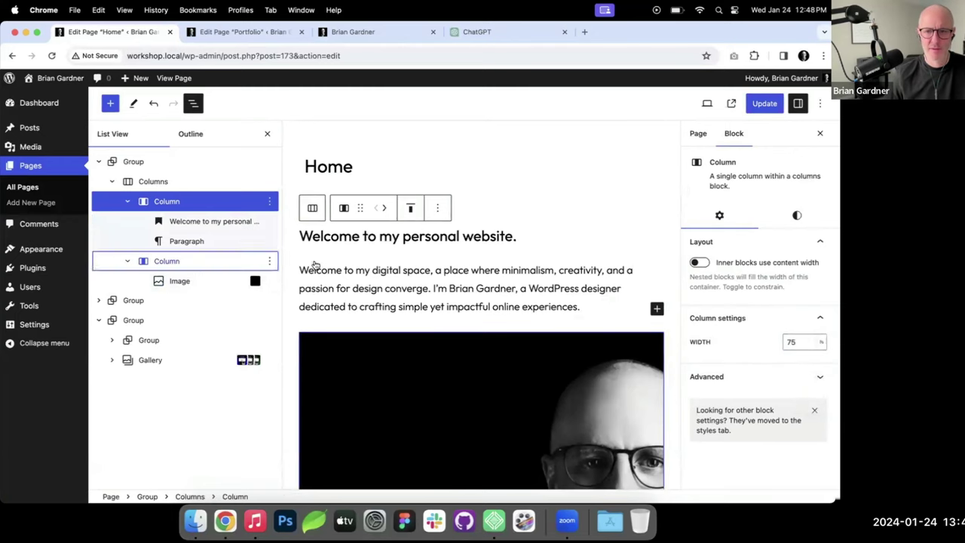
Step: Set the welcome section's image column width to 25%, update the page and view the live homepage
click(793, 341)
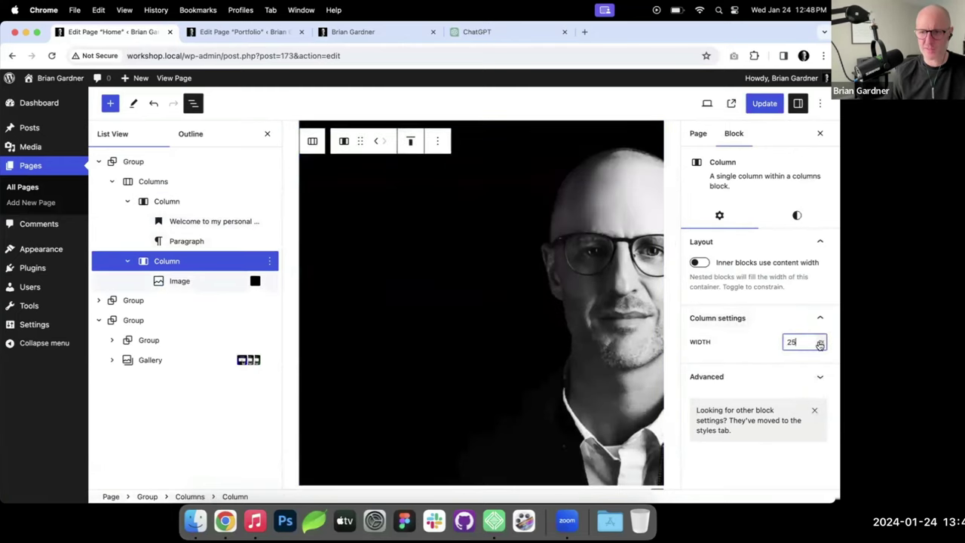
text(25)
click(820, 343)
click(815, 355)
click(760, 103)
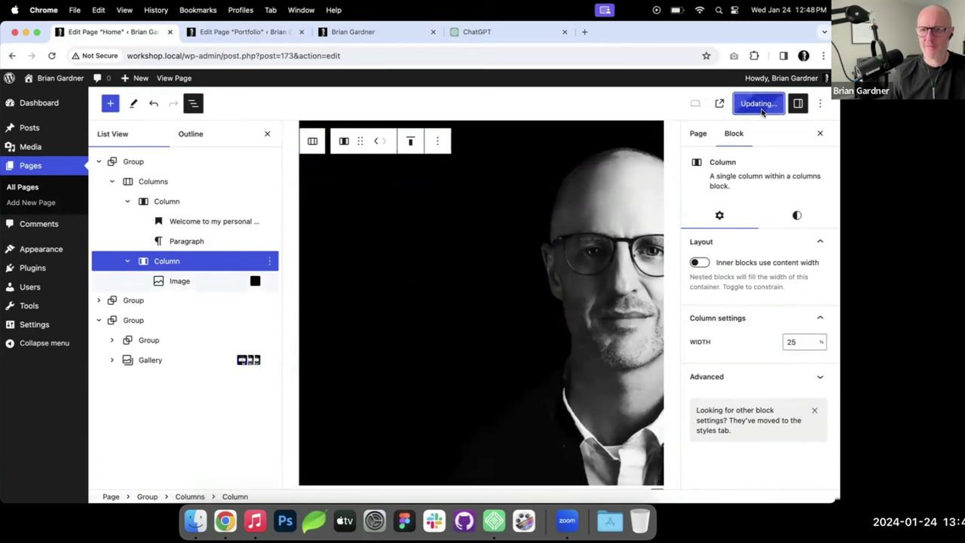
click(368, 34)
scroll(413, 229, up, 5)
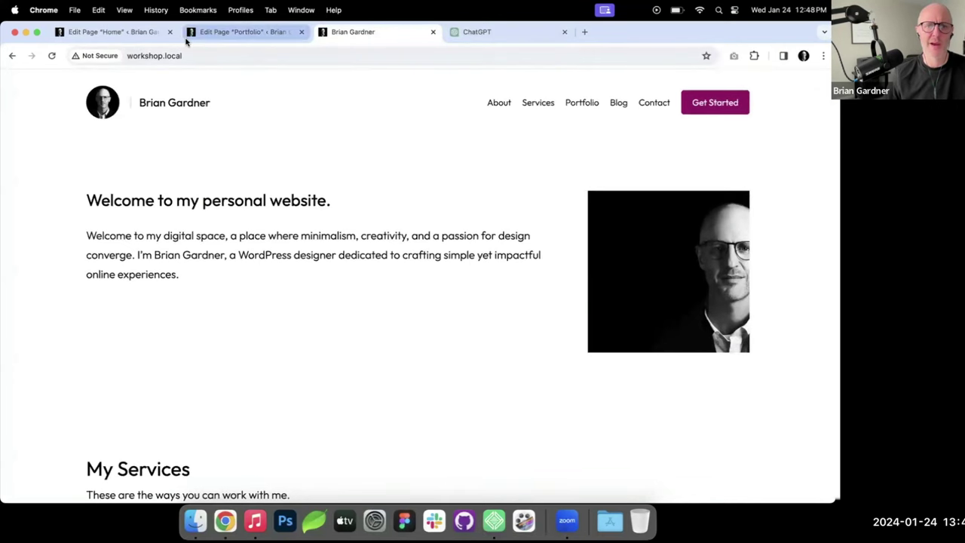
Step: Vertically align the welcome section's Columns block to the middle, update the page and review the live homepage
click(127, 35)
click(154, 185)
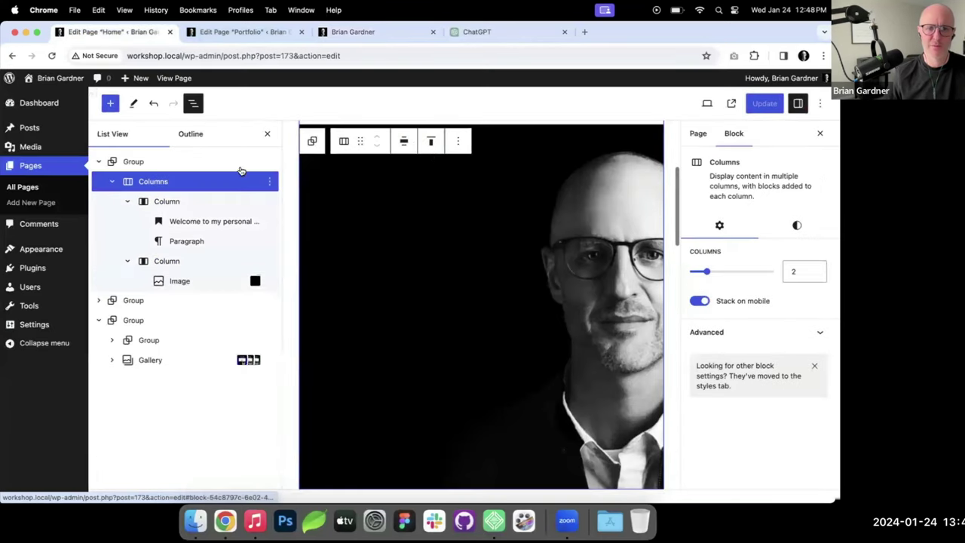
click(431, 141)
click(462, 195)
click(762, 103)
click(396, 39)
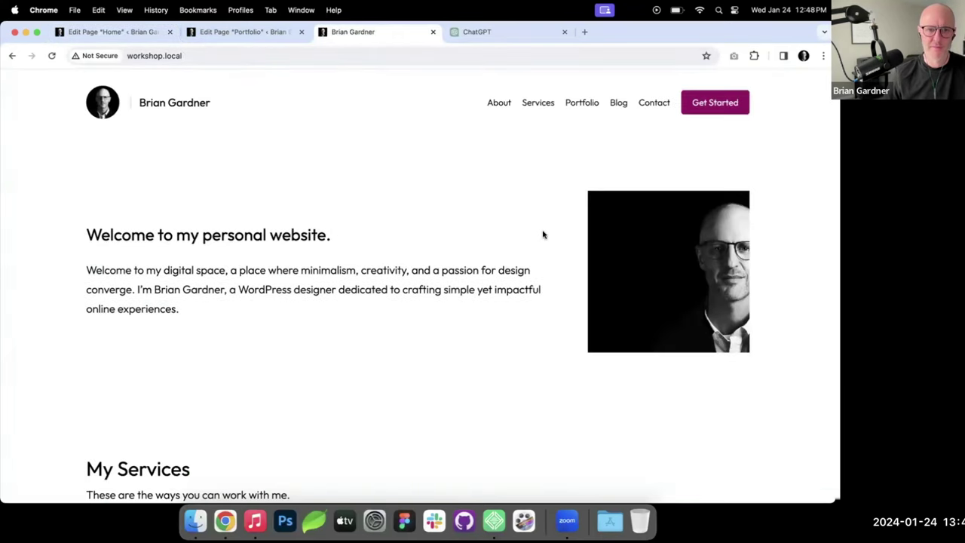
scroll(377, 209, down, 5)
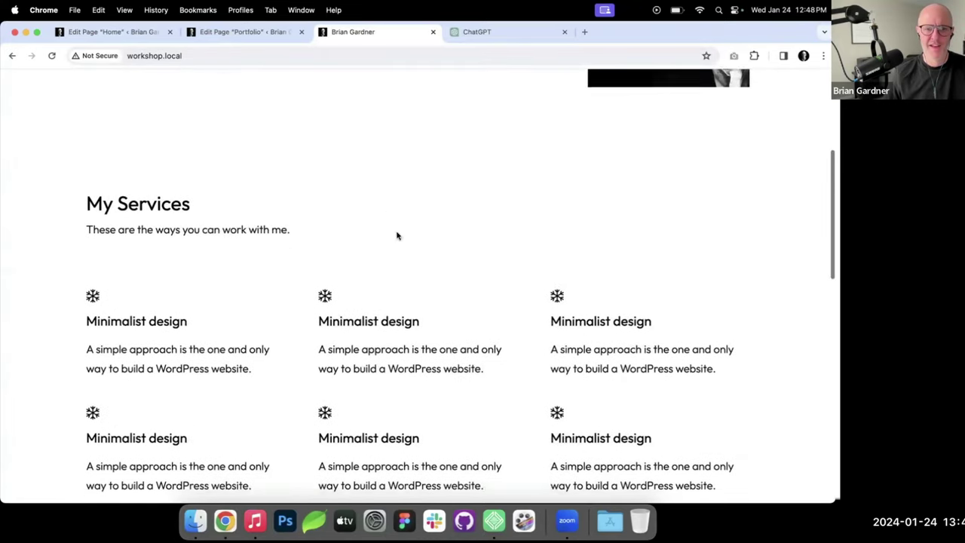
scroll(520, 235, down, 15)
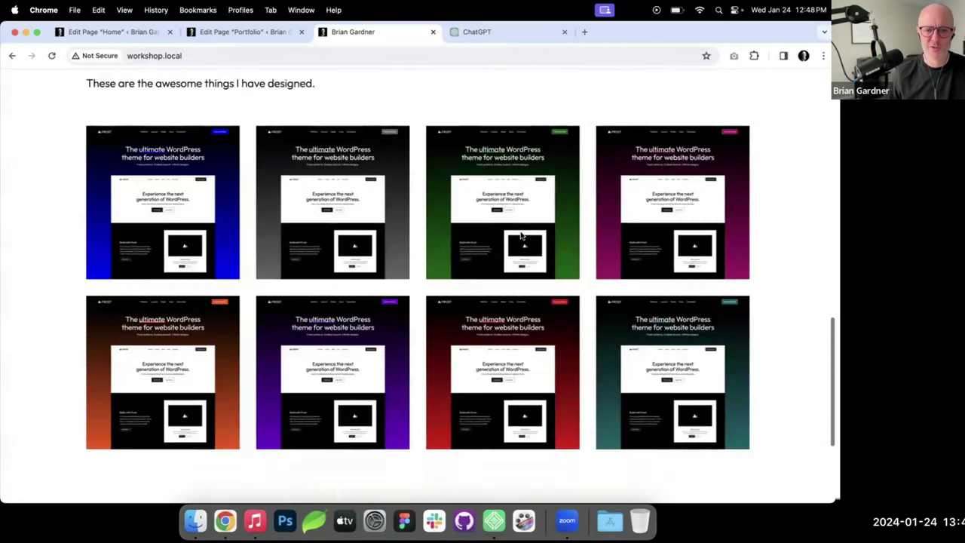
scroll(520, 235, up, 20)
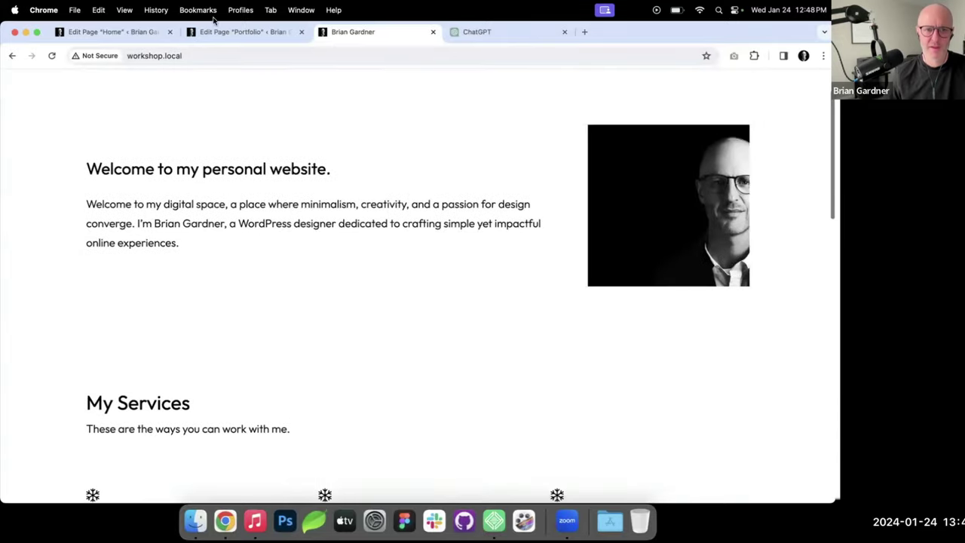
Step: Give the My Services section's outer group the Neutral #EEEEEE background, update the page and check the live homepage
click(127, 31)
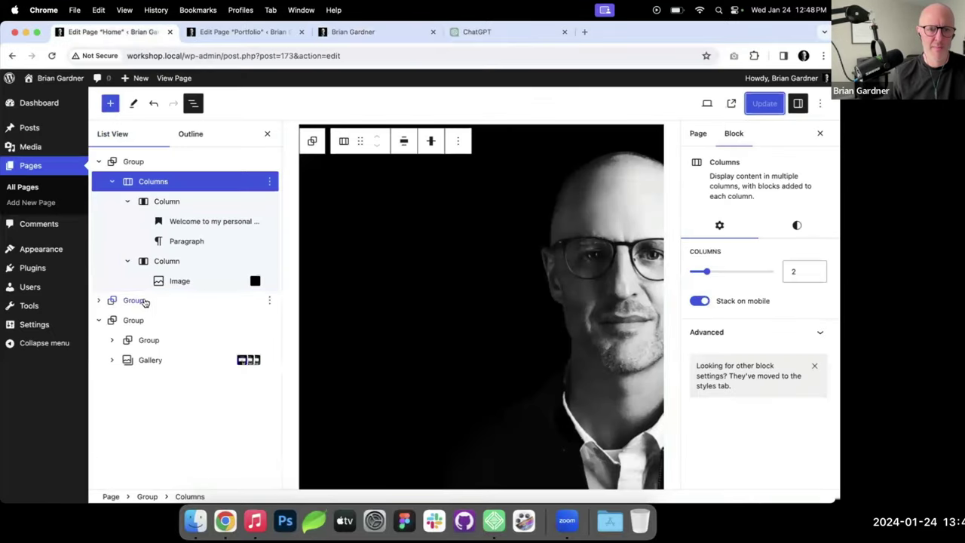
click(267, 133)
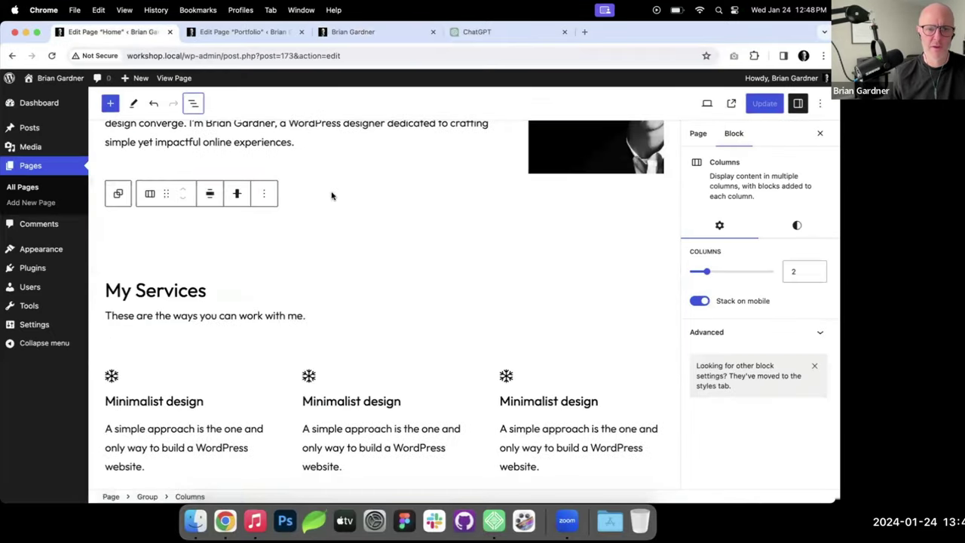
scroll(331, 196, down, 3)
click(219, 226)
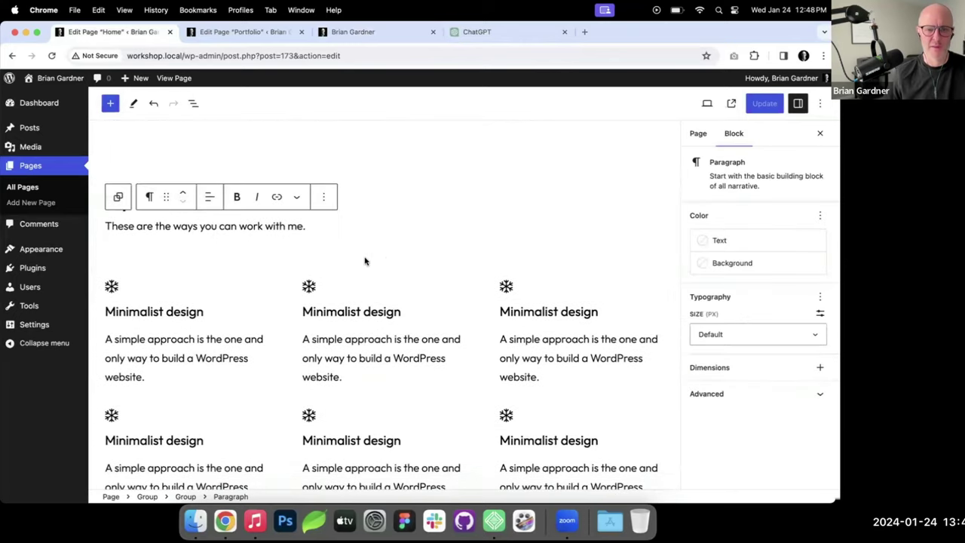
click(147, 497)
click(797, 233)
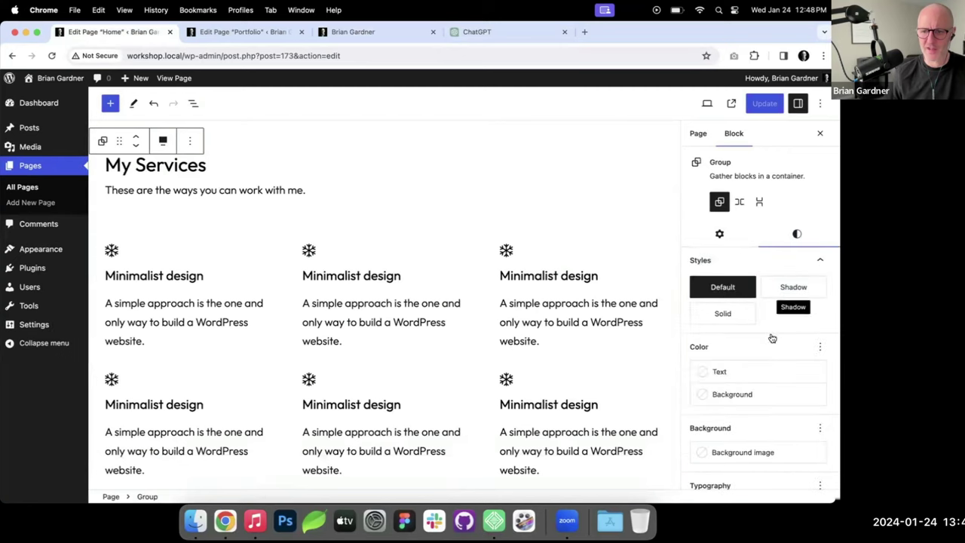
click(740, 395)
click(631, 363)
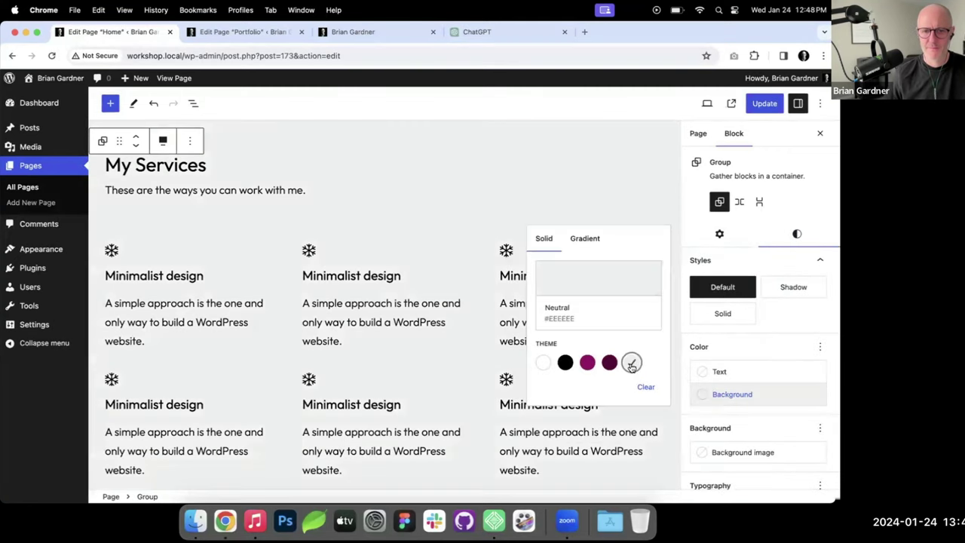
click(765, 103)
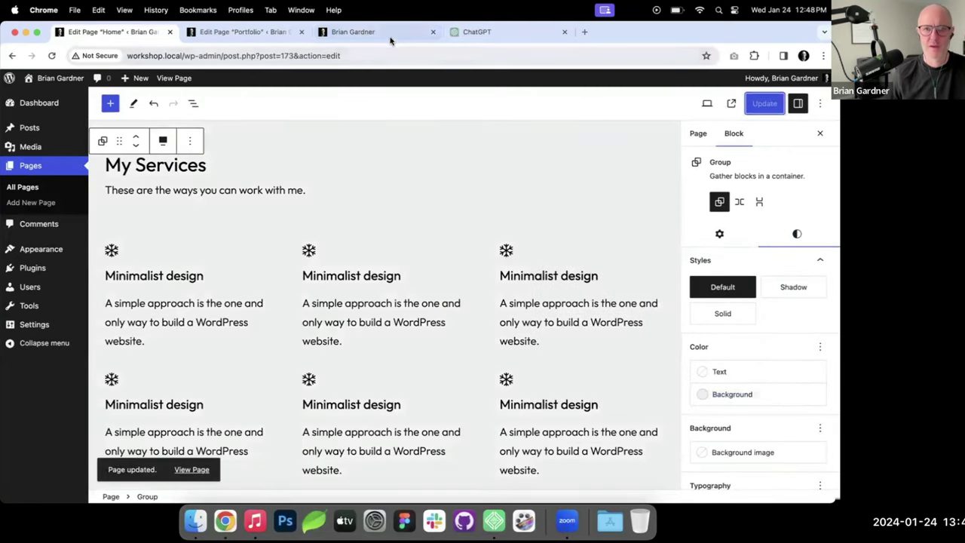
click(362, 31)
key(super+r)
scroll(379, 214, down, 3)
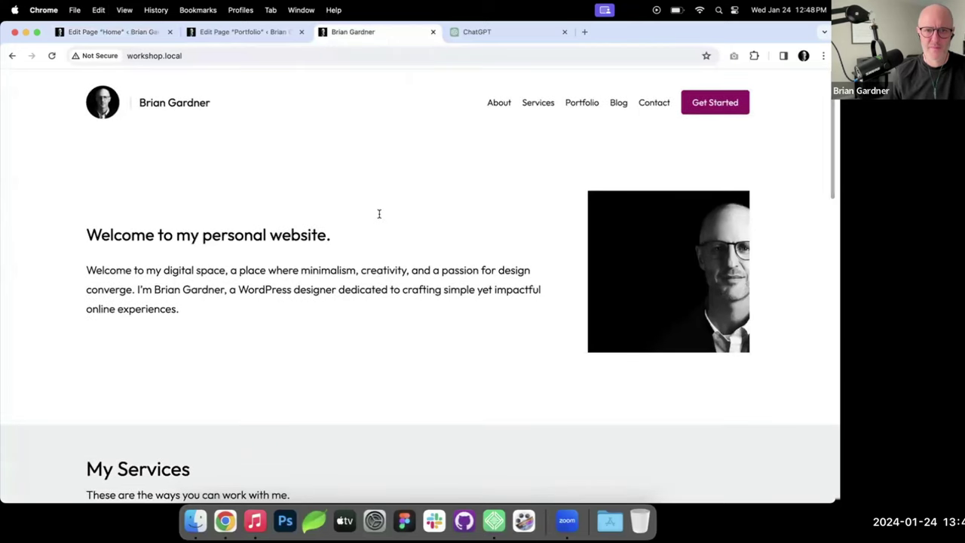
Step: Set the welcome heading's font size to 48px, update the page and check the live homepage
click(172, 32)
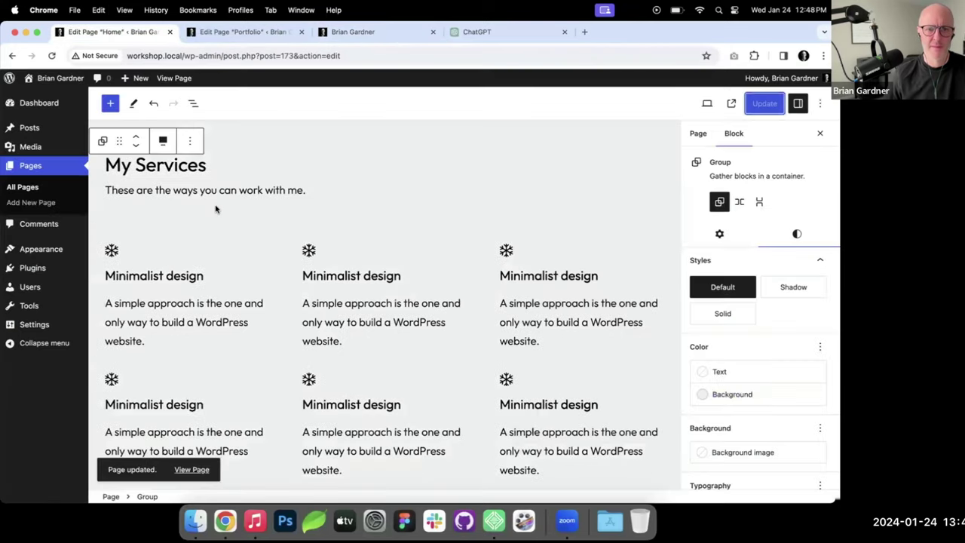
scroll(216, 208, up, 10)
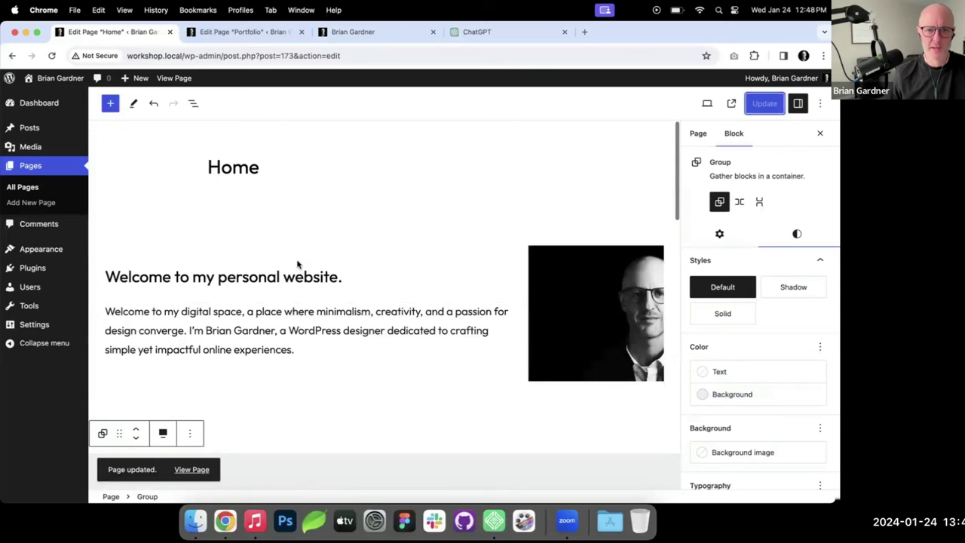
click(298, 273)
click(789, 363)
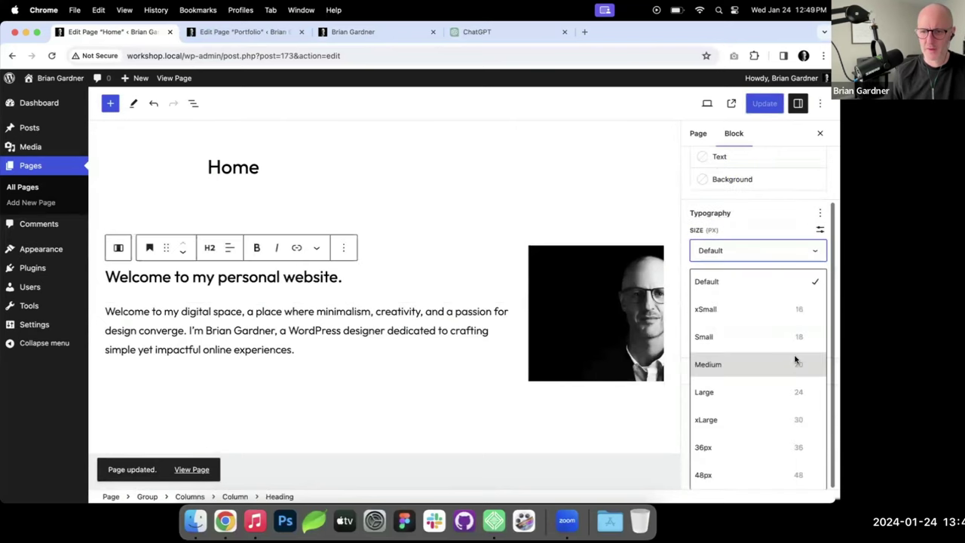
click(785, 474)
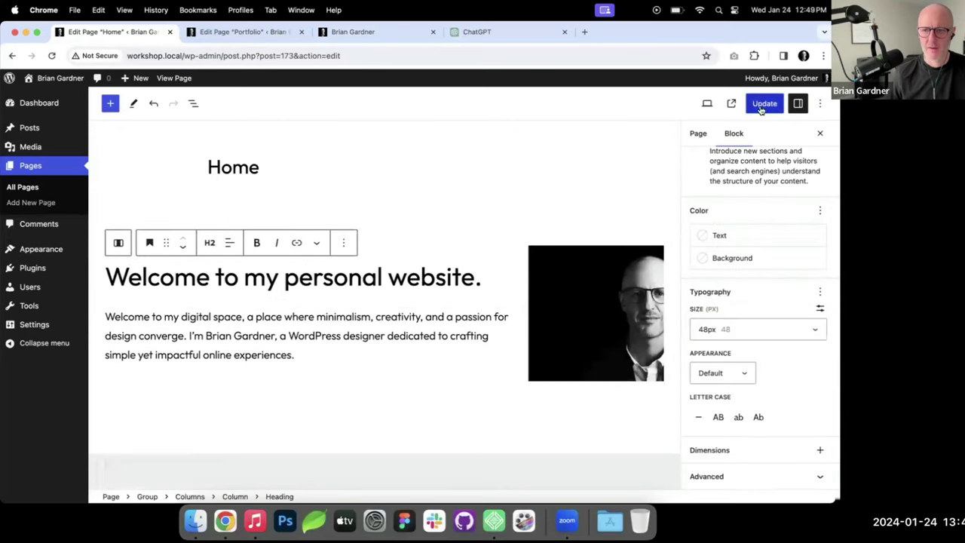
click(380, 35)
key(super+r)
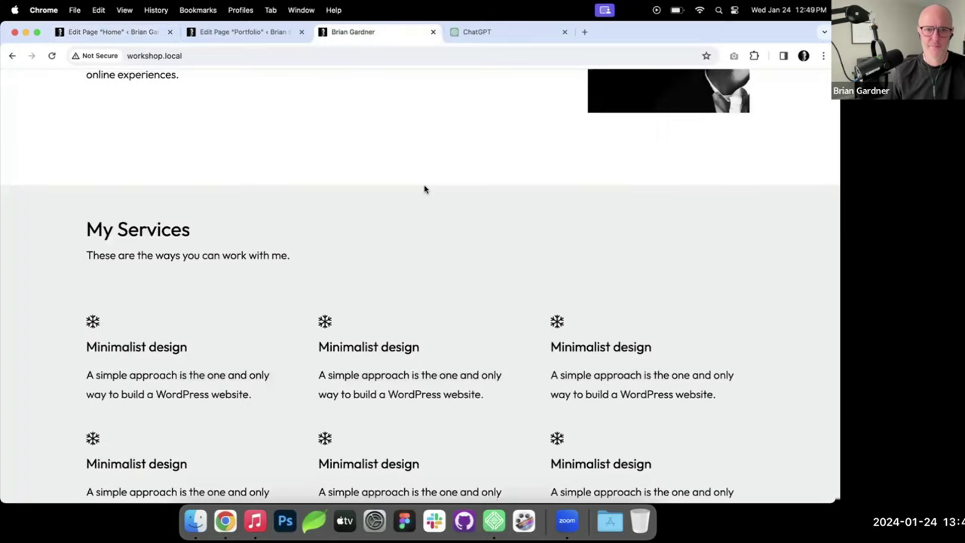
scroll(424, 191, down, 1)
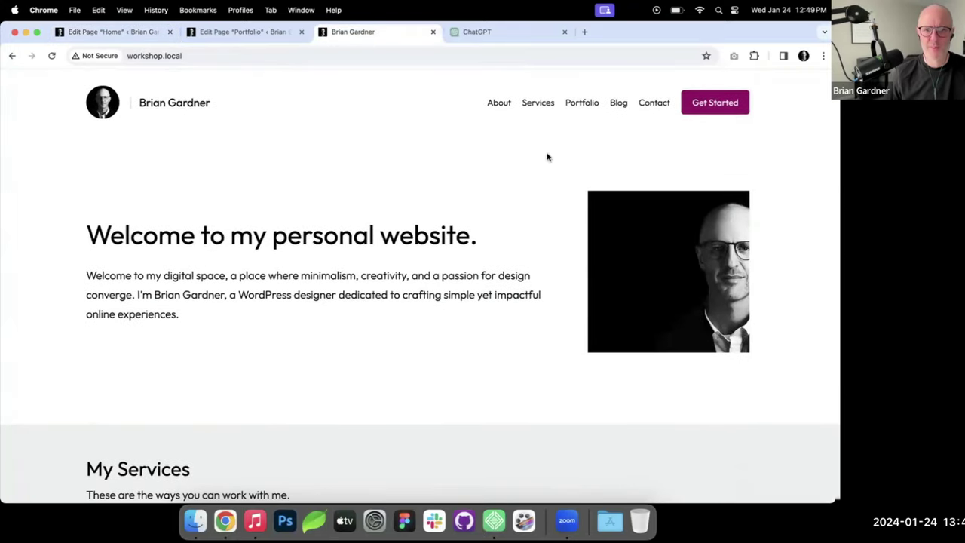
Step: Set the width of the welcome section's text column to 60%
click(126, 33)
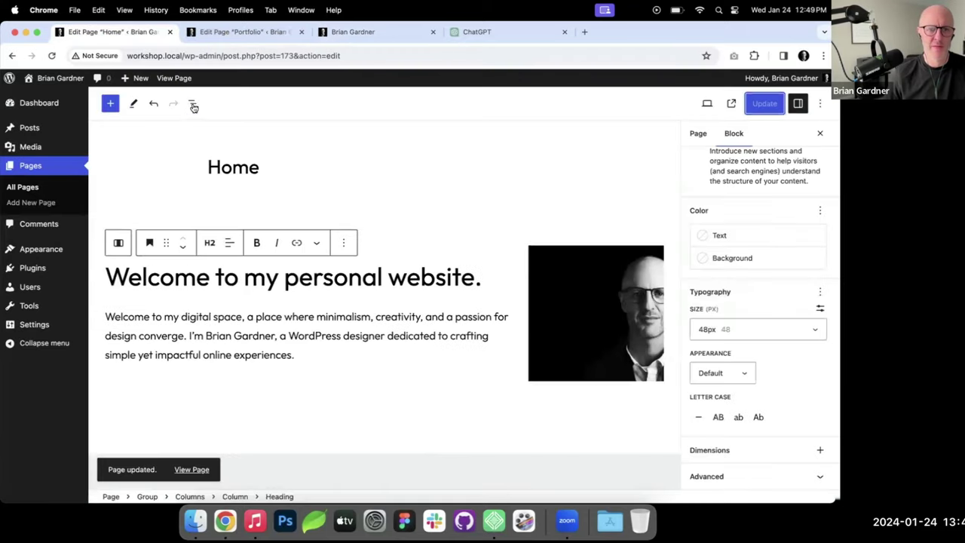
click(193, 107)
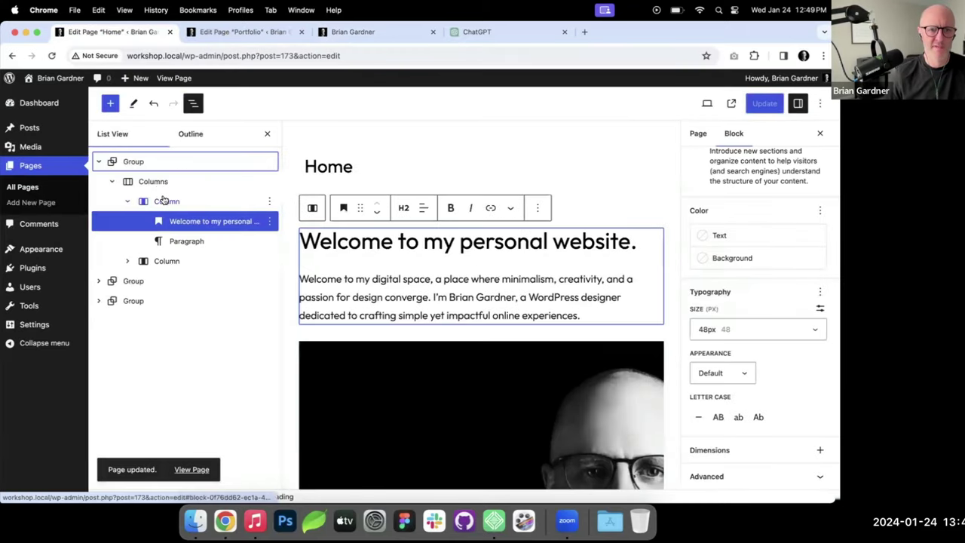
click(161, 200)
double_click(800, 341)
text(60)
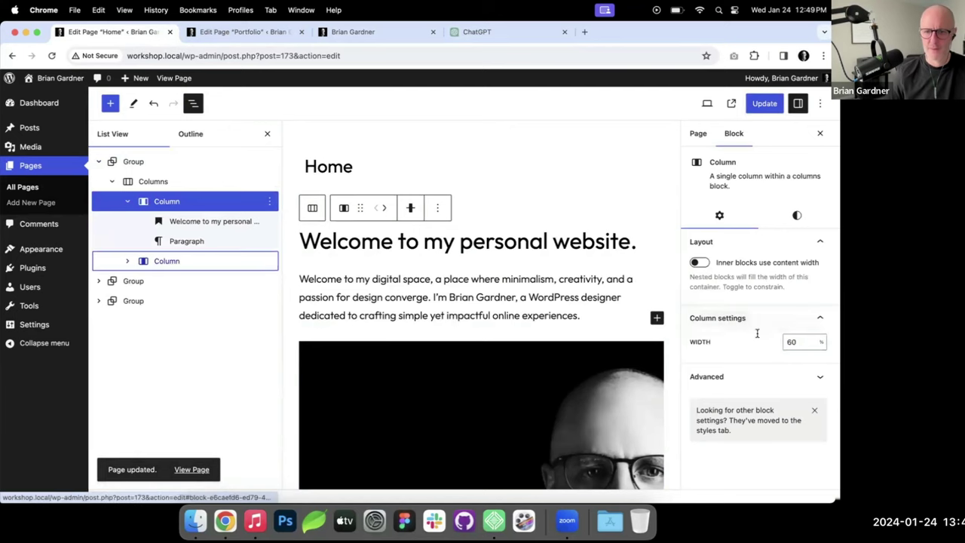
Step: Set the width of the welcome section's image column to 40%, update the page and check the live homepage
click(228, 263)
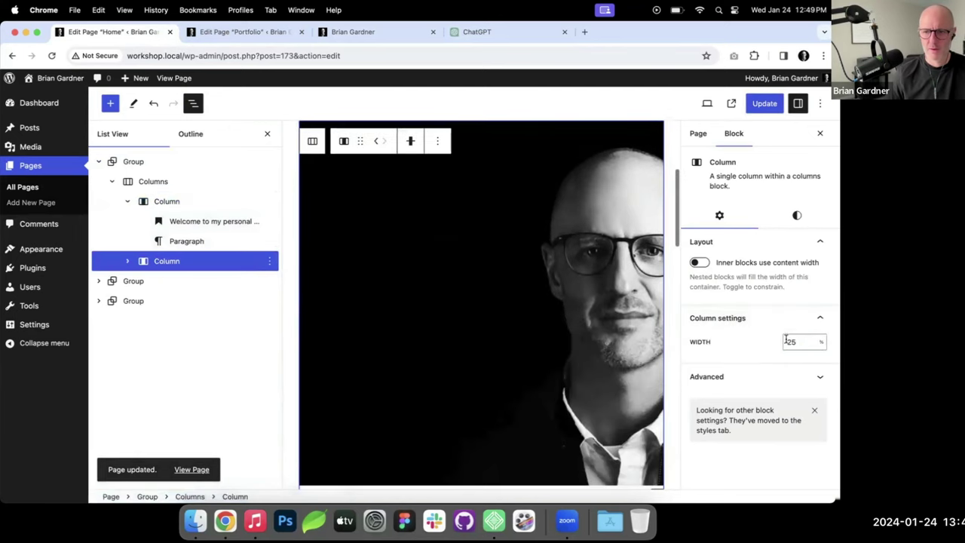
double_click(792, 342)
text(40)
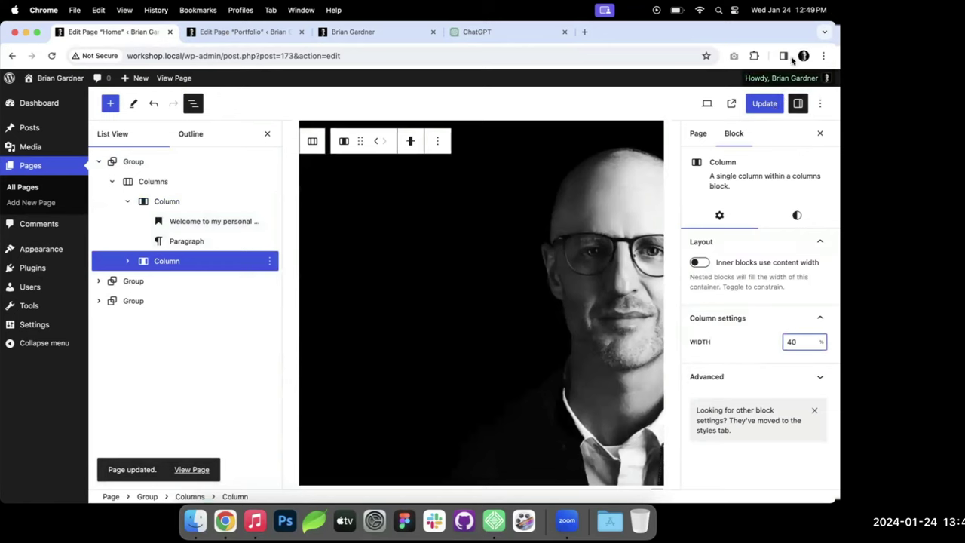
click(764, 103)
click(370, 33)
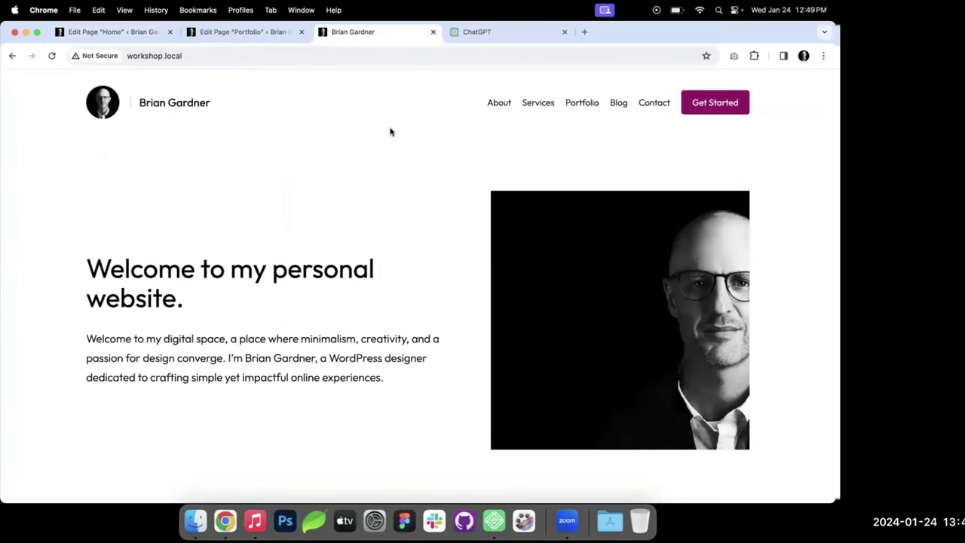
scroll(390, 129, down, 3)
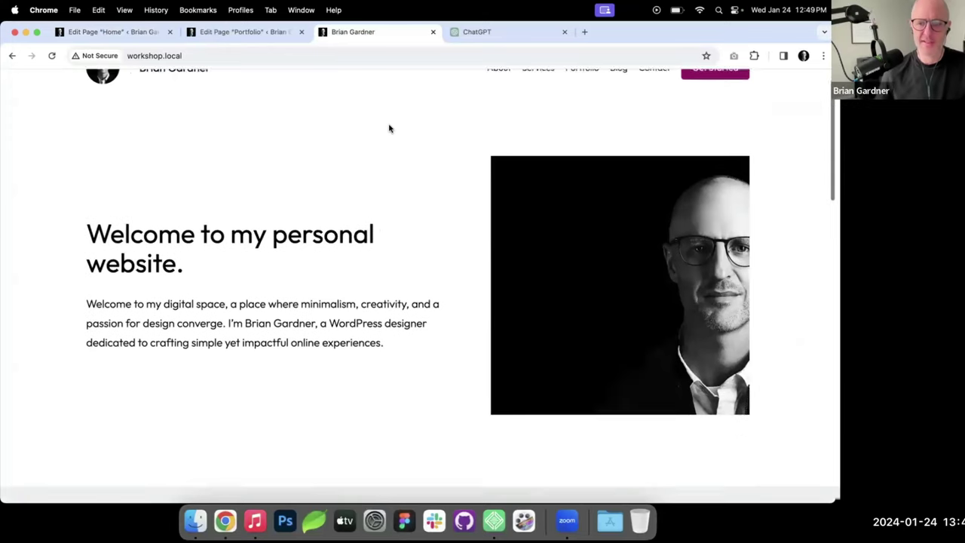
scroll(390, 129, up, 2)
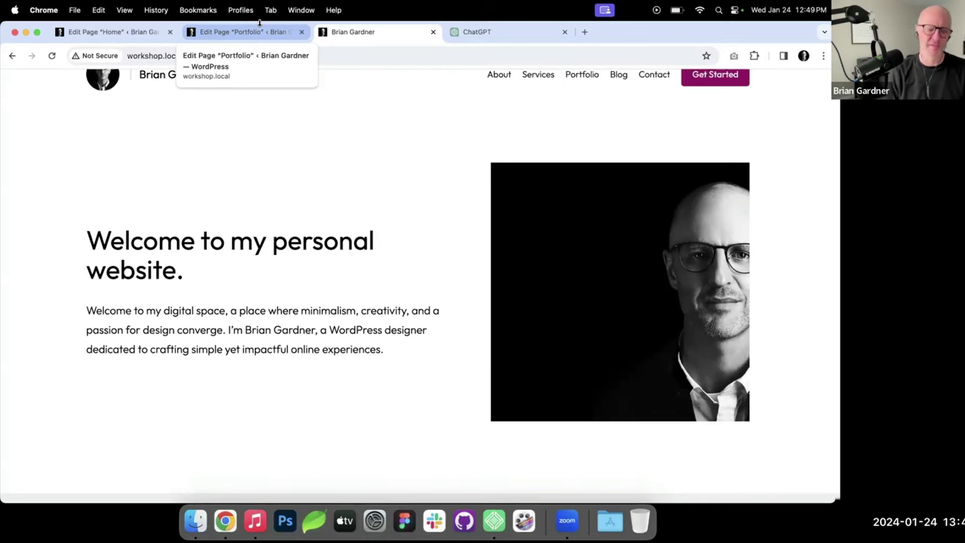
Step: Close the Portfolio page's editing tab and look over the live homepage's welcome section
click(295, 32)
click(302, 32)
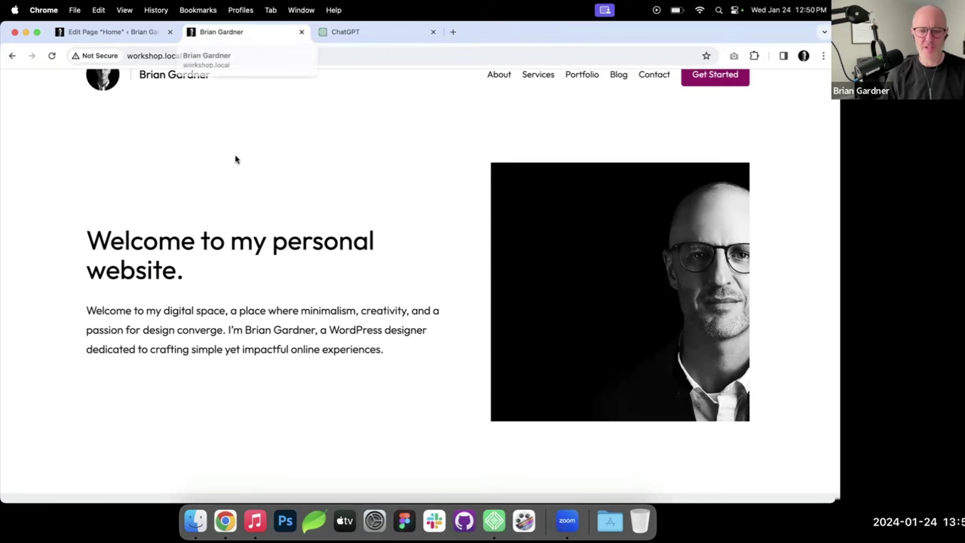
scroll(235, 159, up, 1)
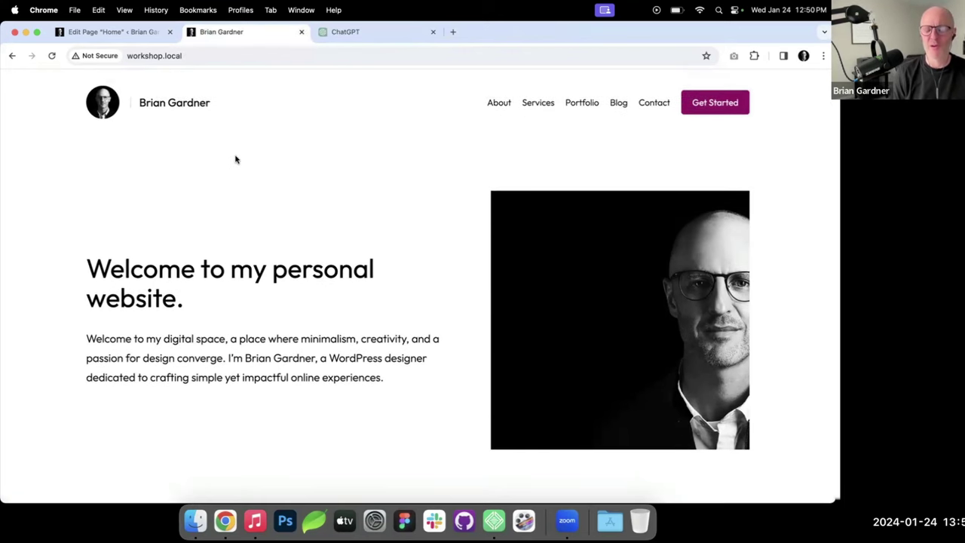
scroll(235, 161, down, 2)
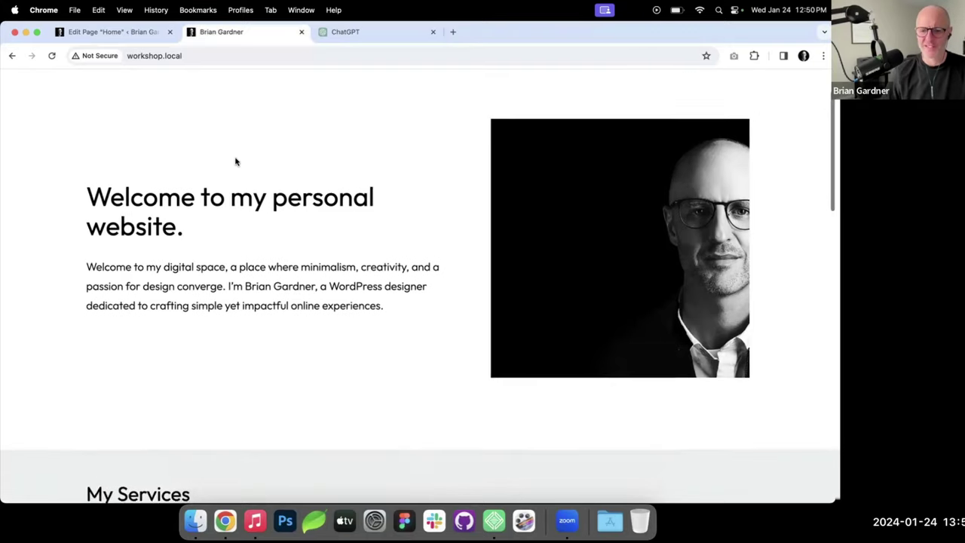
scroll(235, 161, up, 2)
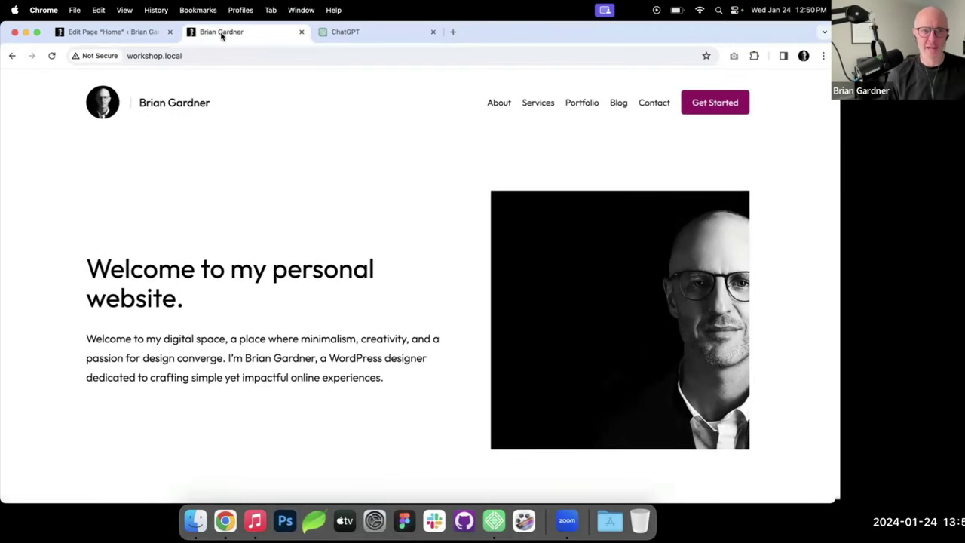
Step: Unlink the welcome section's outer group padding to edit only the top side, and reduce it to the third preset increment
click(106, 34)
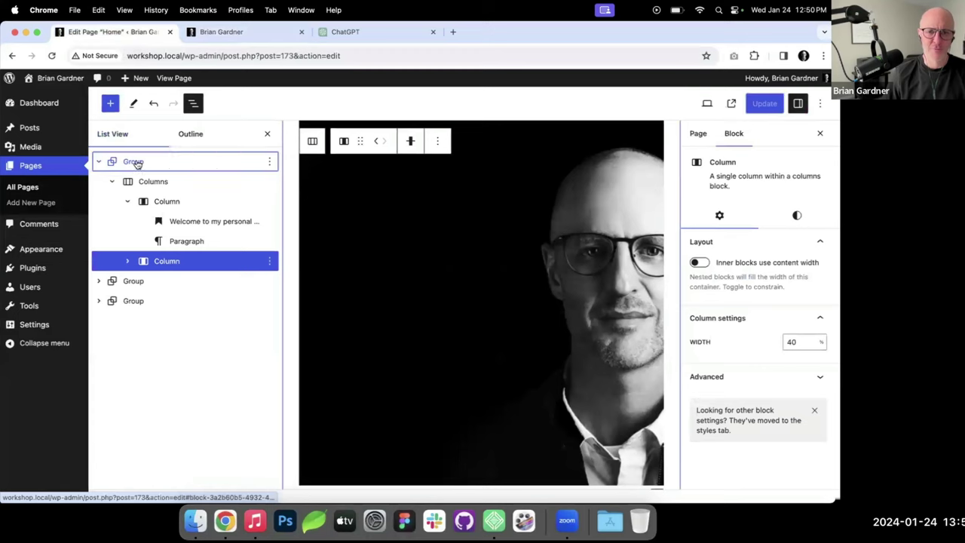
click(137, 164)
click(797, 233)
scroll(744, 349, down, 10)
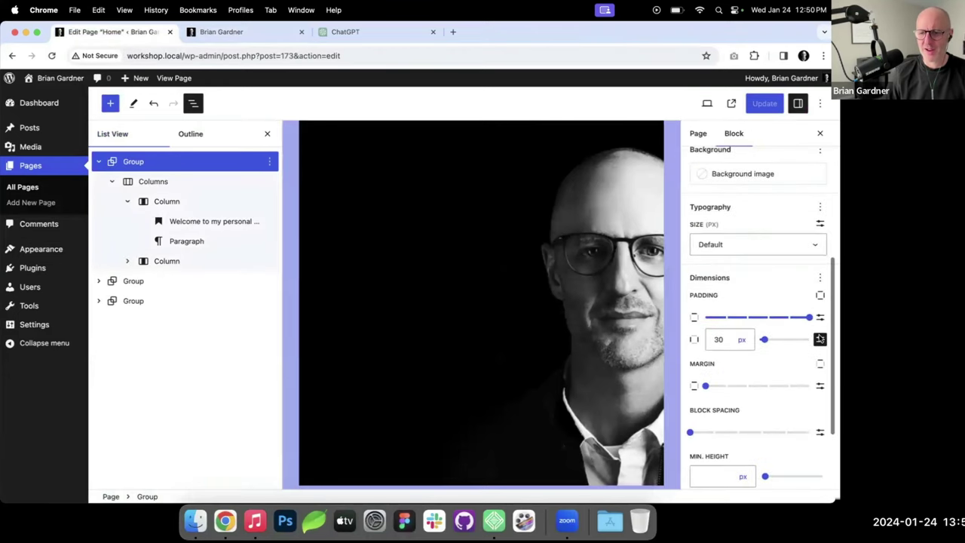
click(820, 295)
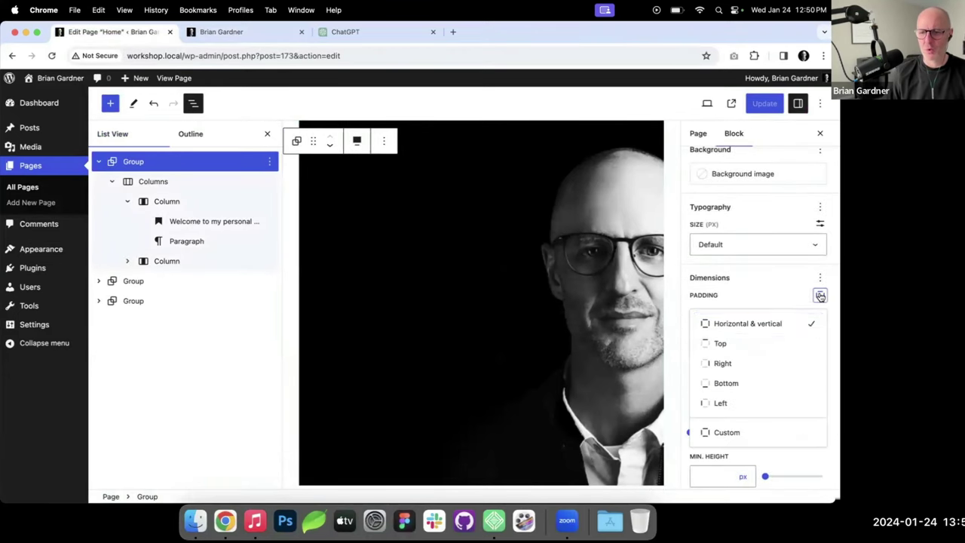
click(820, 295)
click(821, 295)
click(744, 343)
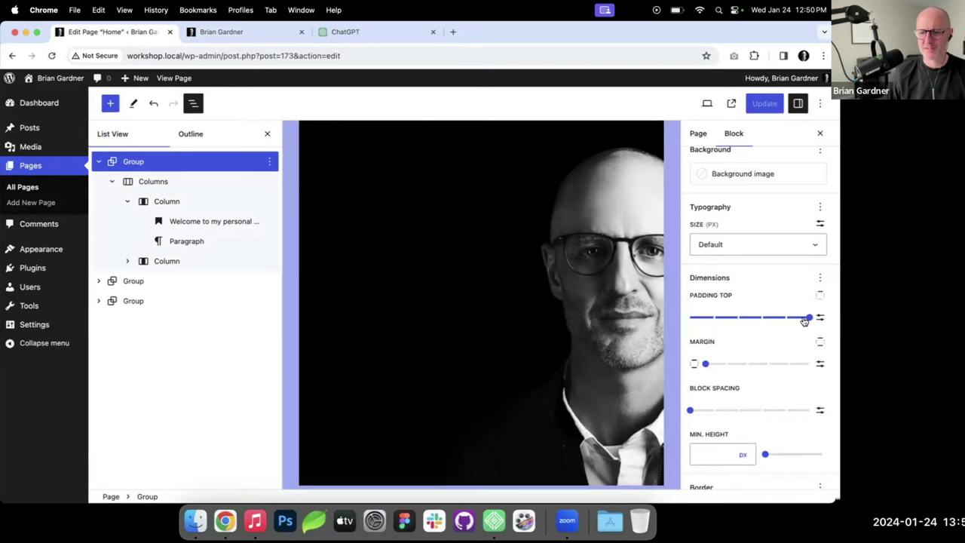
drag(807, 317, 761, 317)
Step: Update the Home page and review the live homepage from the welcome section down to My Services
click(764, 103)
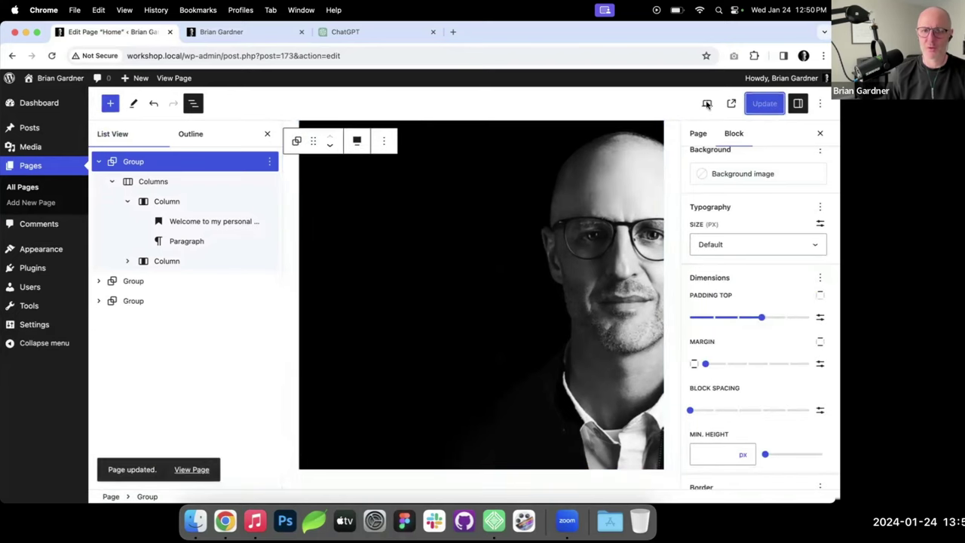
click(265, 31)
scroll(254, 198, down, 6)
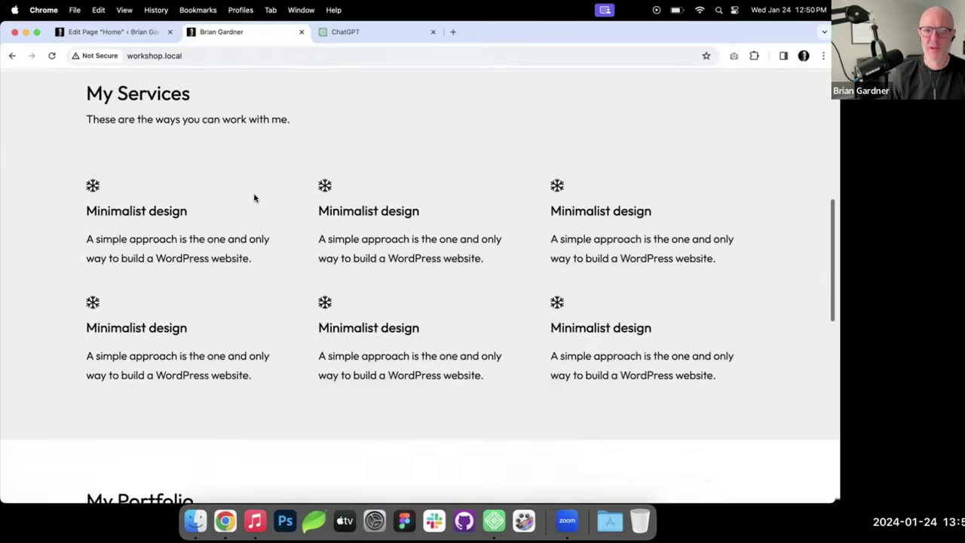
scroll(254, 198, up, 6)
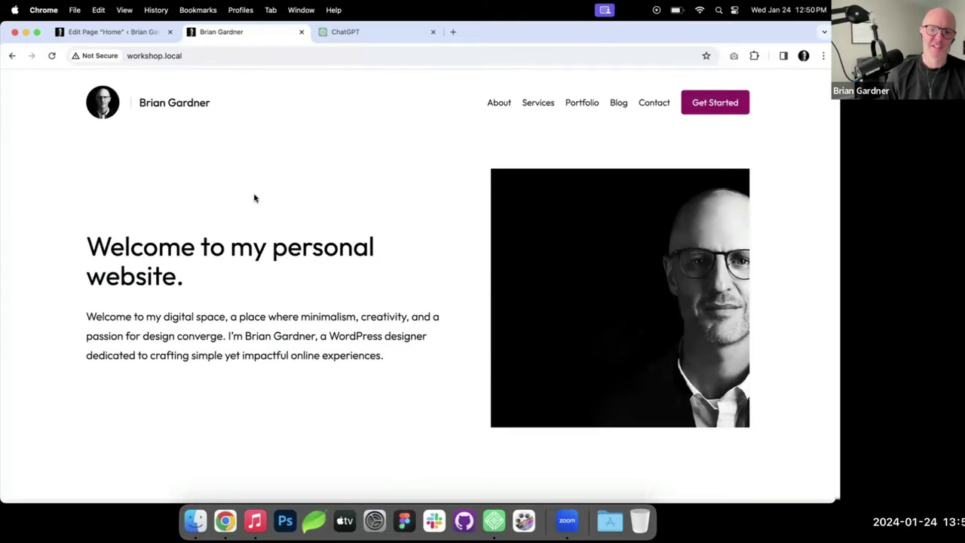
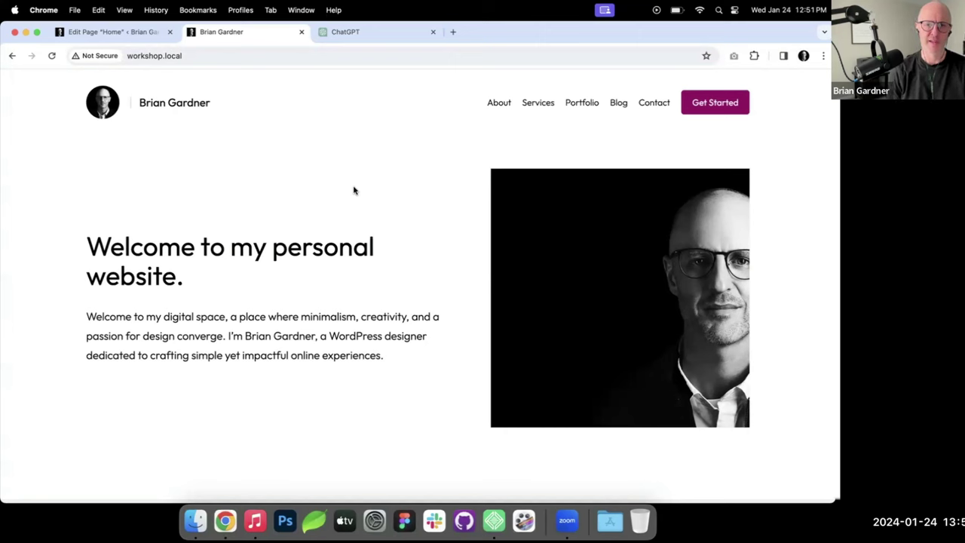
Step: Activate the Gutenberg plugin from the installed plugins and return to the live homepage
click(110, 32)
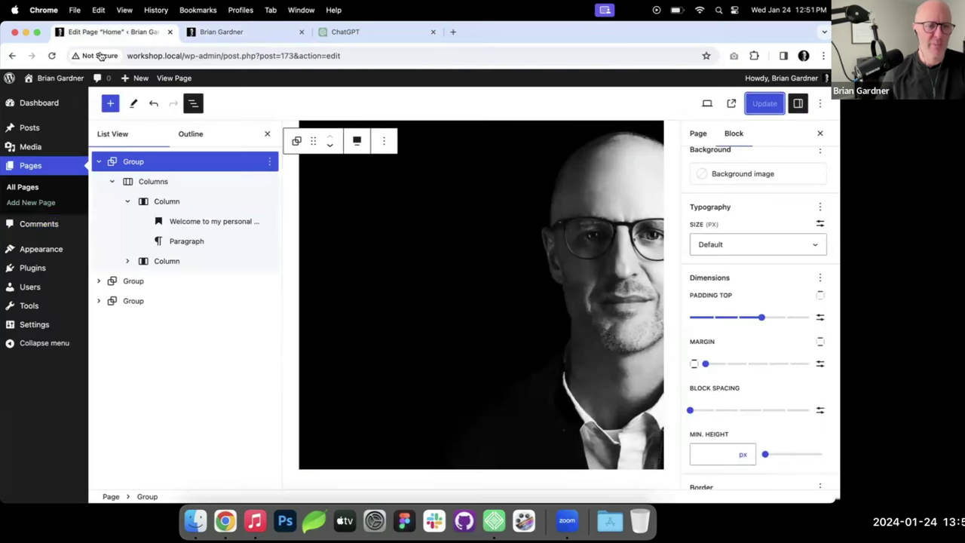
click(32, 268)
click(140, 202)
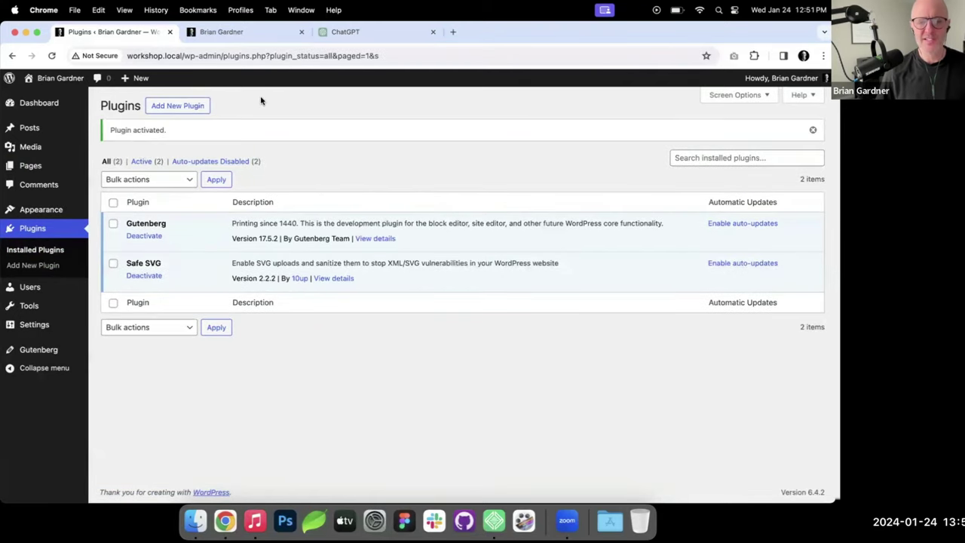
click(238, 31)
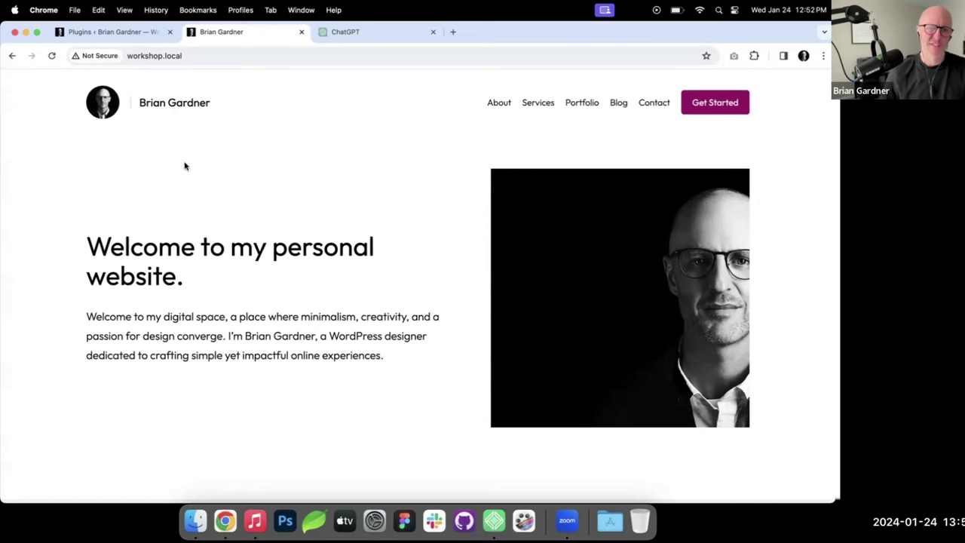
Step: Open the Home page for editing in the Site Editor and dismiss the page-editing introduction
click(139, 32)
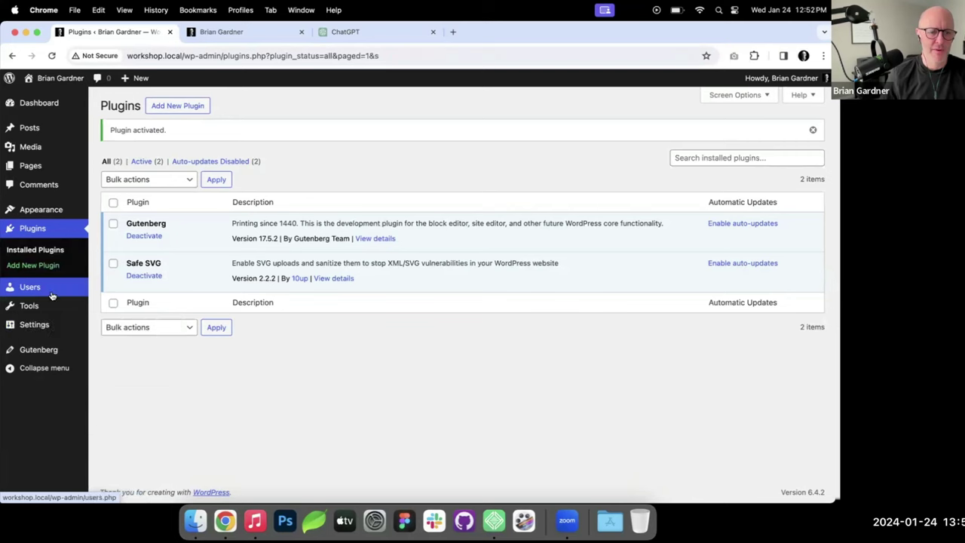
mouse_move(71, 211)
click(119, 228)
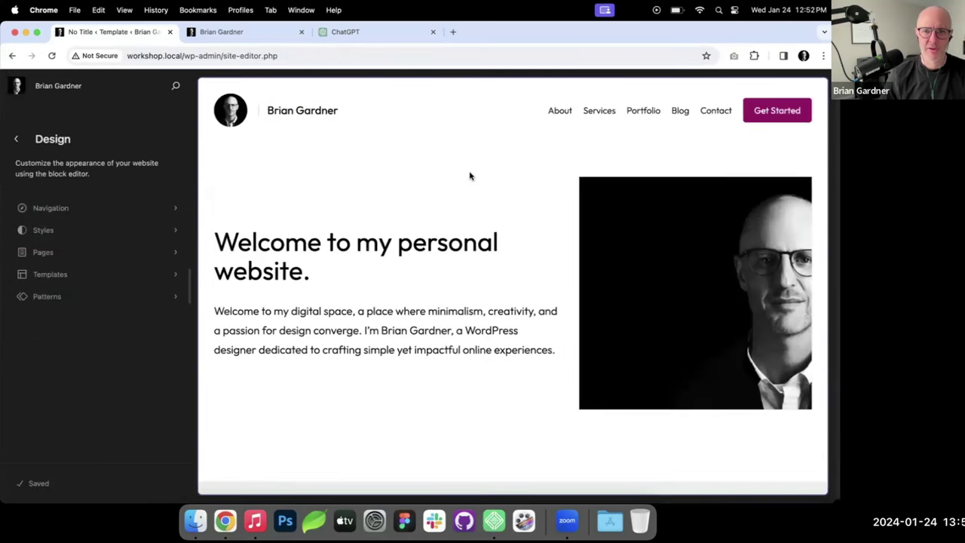
click(470, 176)
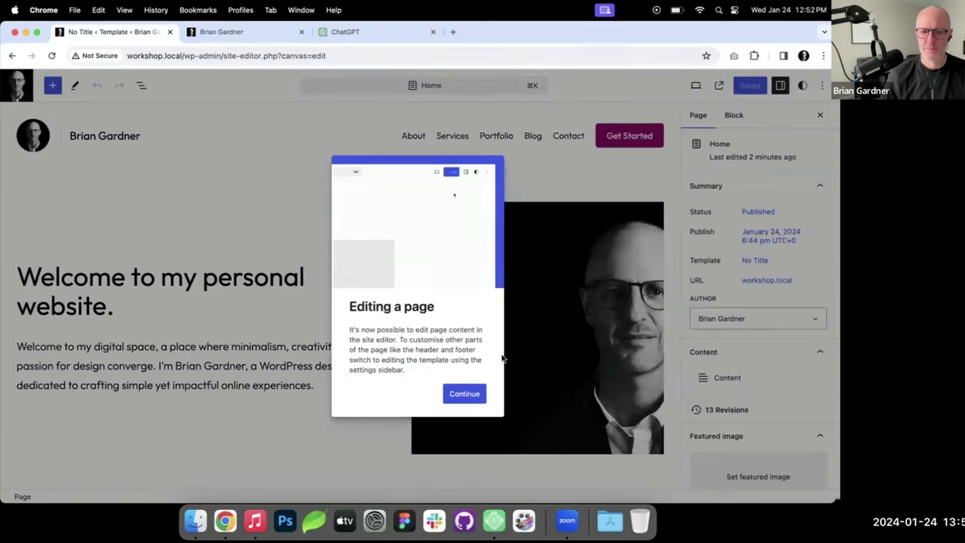
click(465, 393)
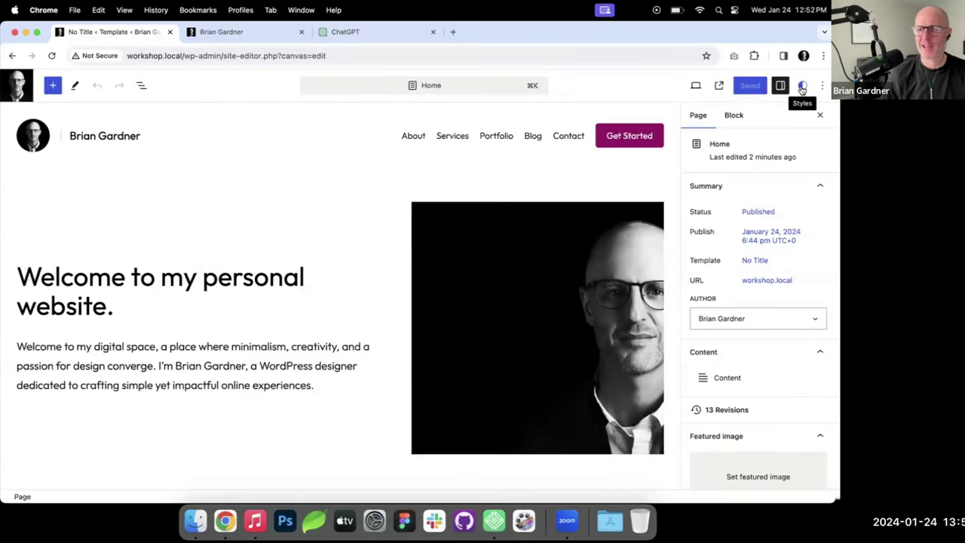
Step: Open the font manager from the Typography styles, view the Google Fonts installation option and bring up the font upload area
click(803, 86)
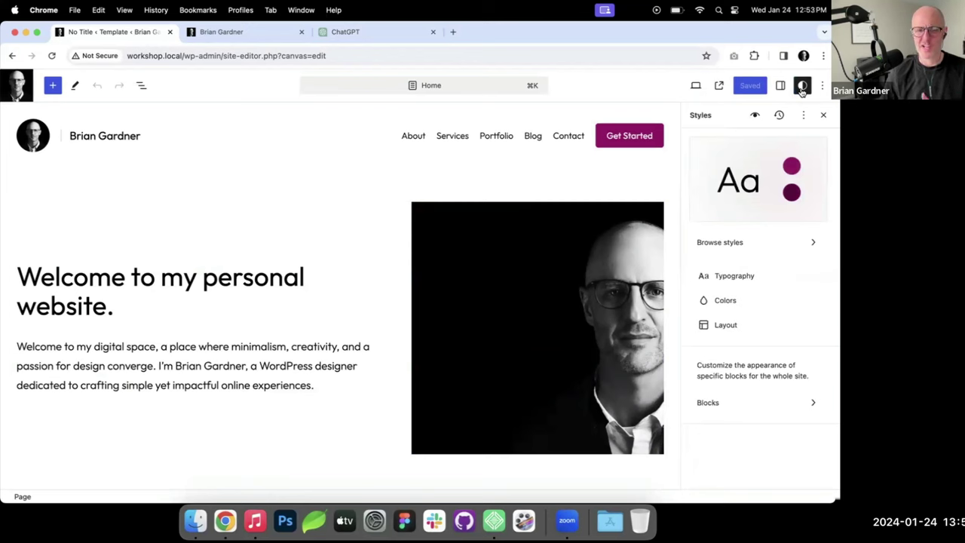
click(745, 279)
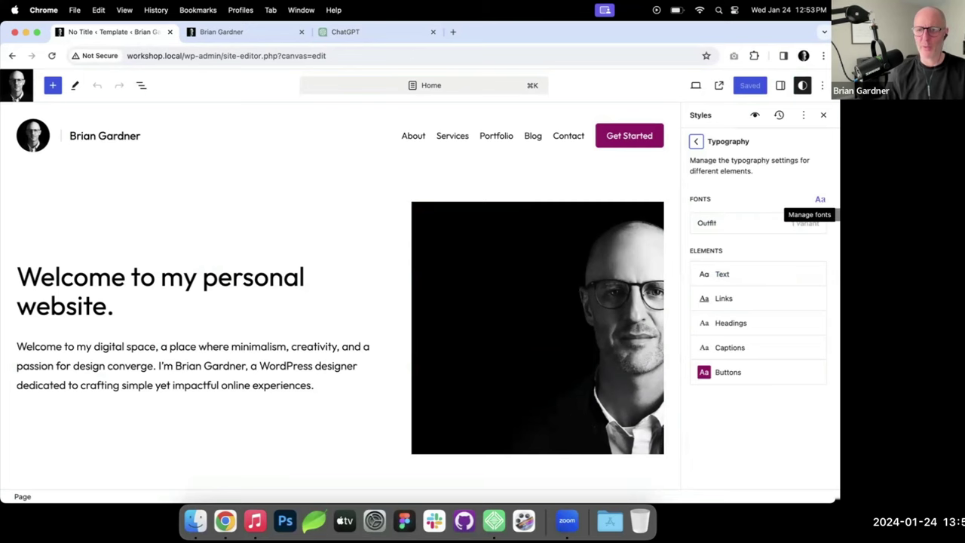
click(821, 199)
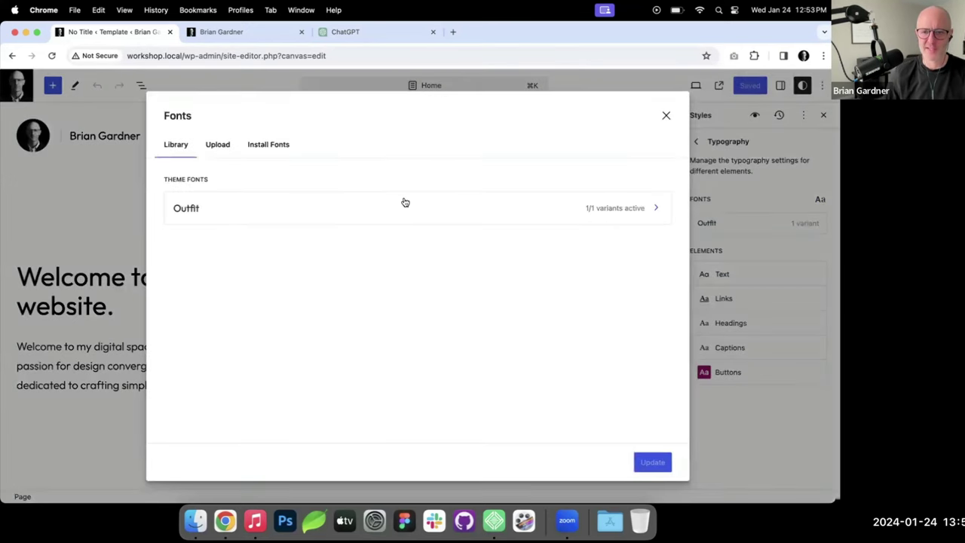
click(276, 150)
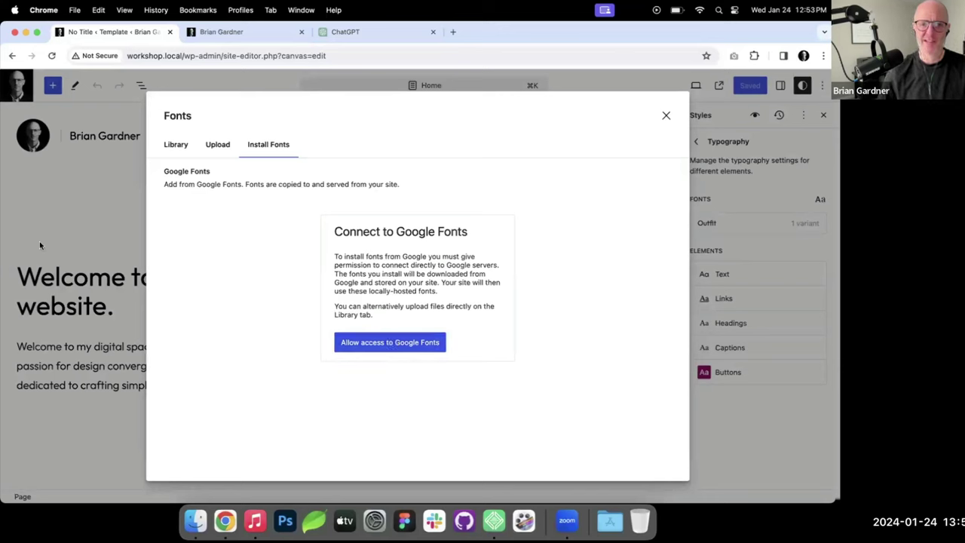
click(218, 147)
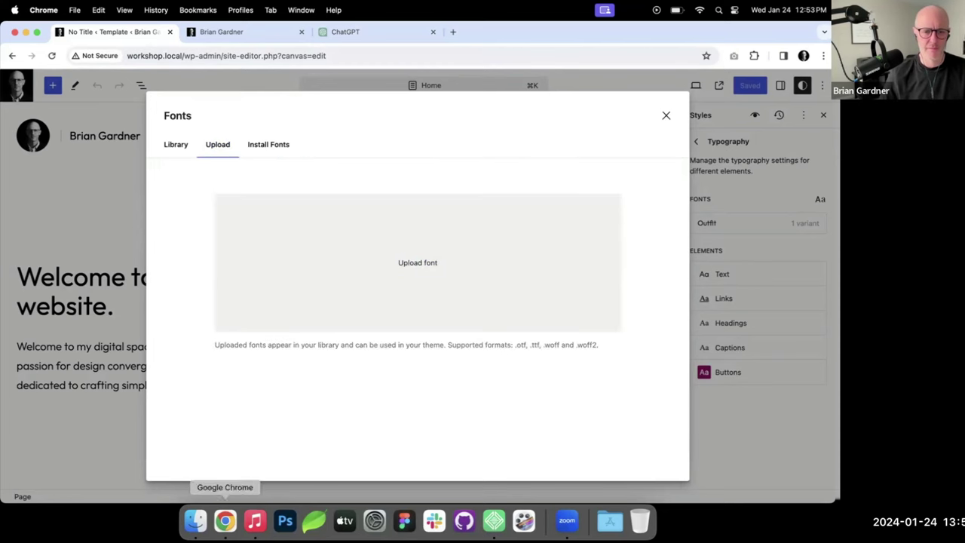
Step: Switch to Finder, open the fonts folder inside the Desktop's Workshop folder and place its window beside the font upload area
click(196, 521)
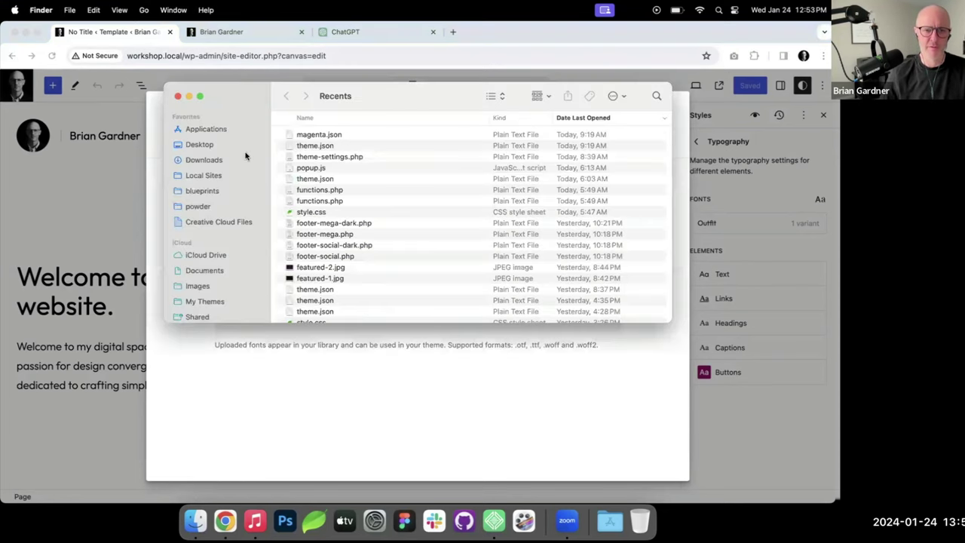
click(205, 144)
click(321, 135)
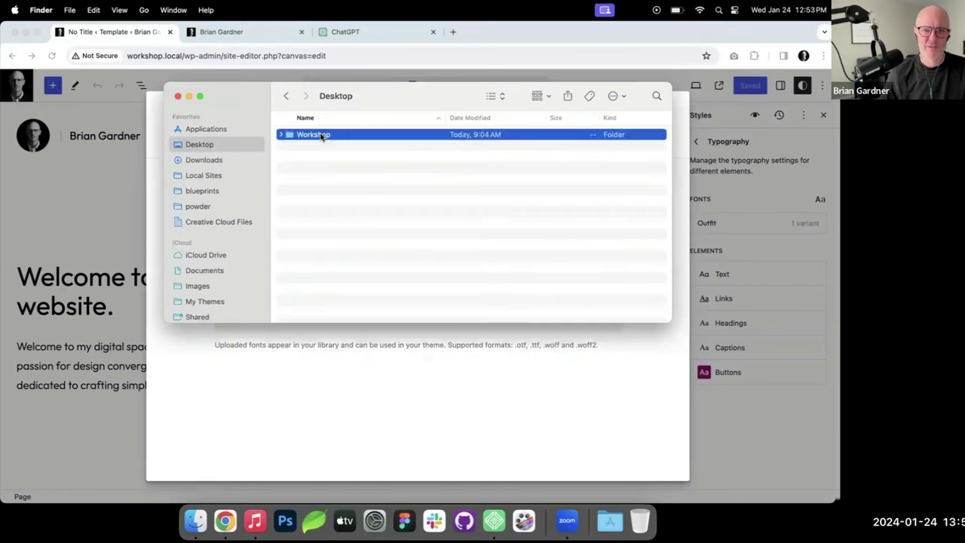
double_click(321, 134)
double_click(311, 168)
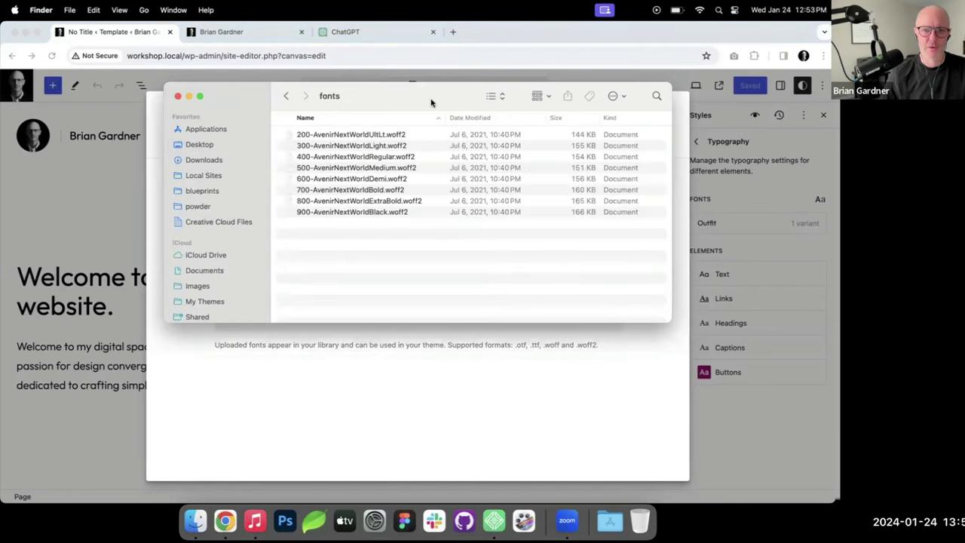
drag(432, 102, 712, 161)
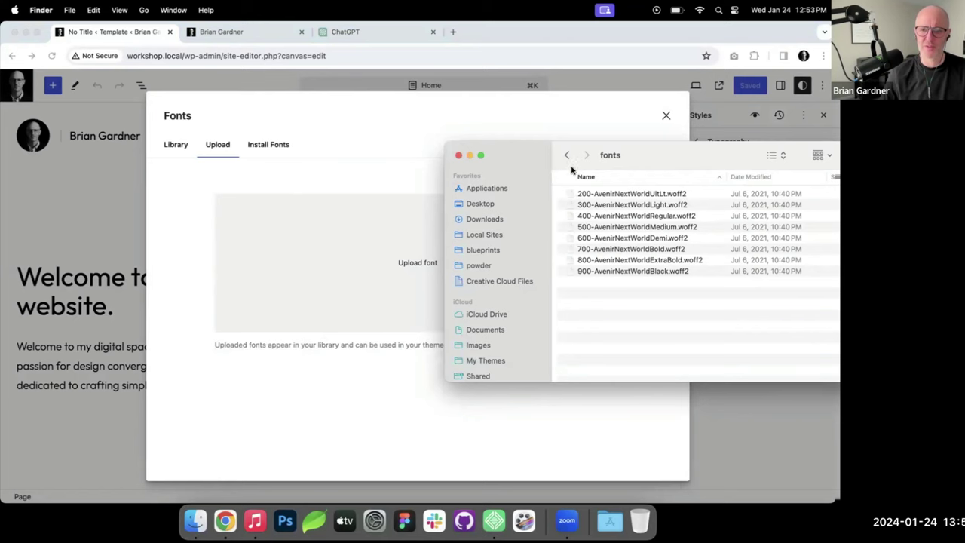
drag(659, 158, 839, 225)
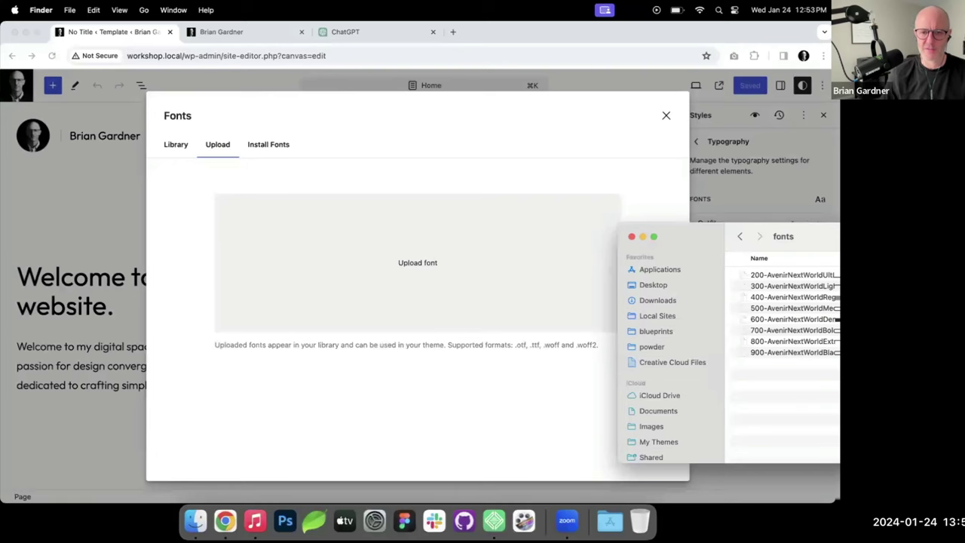
drag(825, 239, 633, 202)
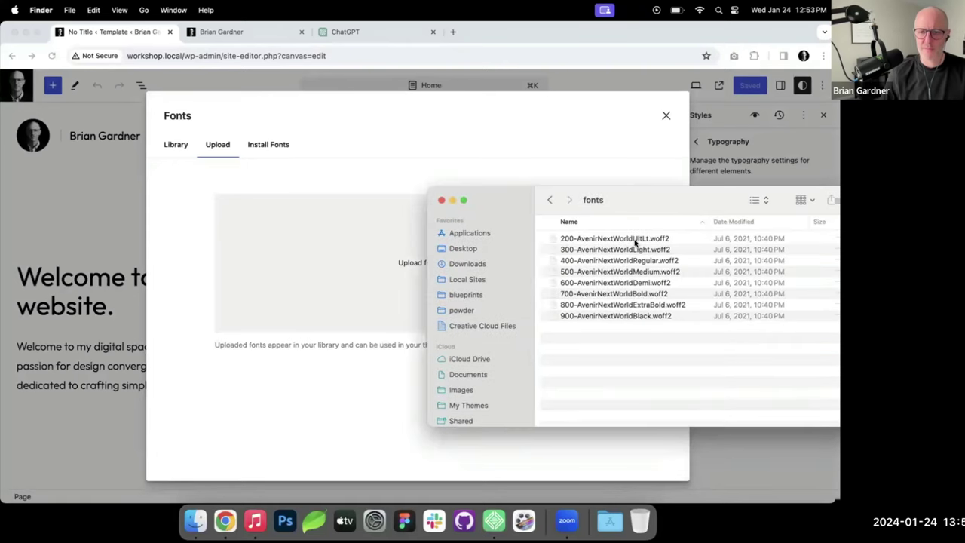
Step: Select all the Avenir Next World woff2 files, from 200 UltLt to 900 Black, and drop them into the font upload area
click(638, 238)
click(623, 316)
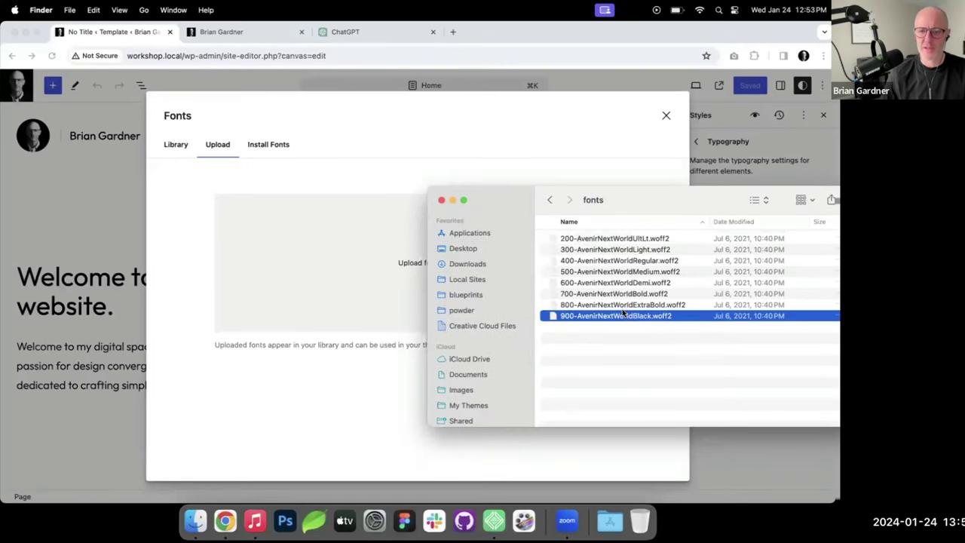
shift+click(620, 240)
drag(621, 272, 359, 263)
Step: Review the Avenir Next World variants in the font library, update the library with all of them enabled and close the font manager
click(177, 146)
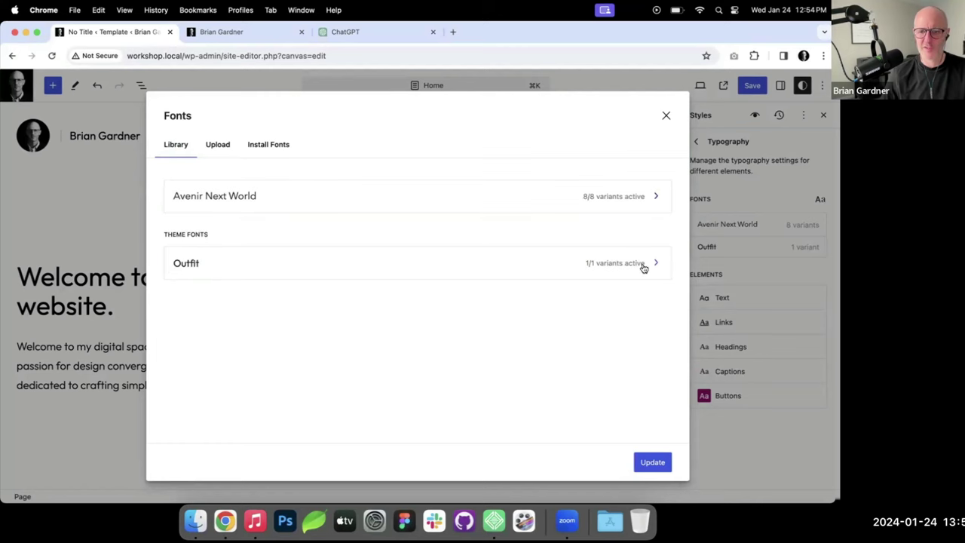
click(367, 197)
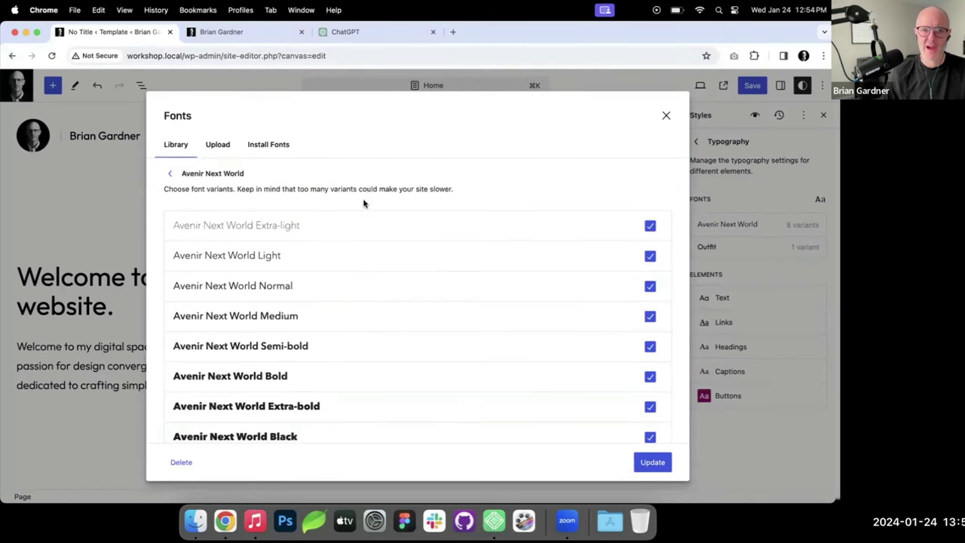
scroll(377, 239, down, 1)
scroll(378, 240, up, 1)
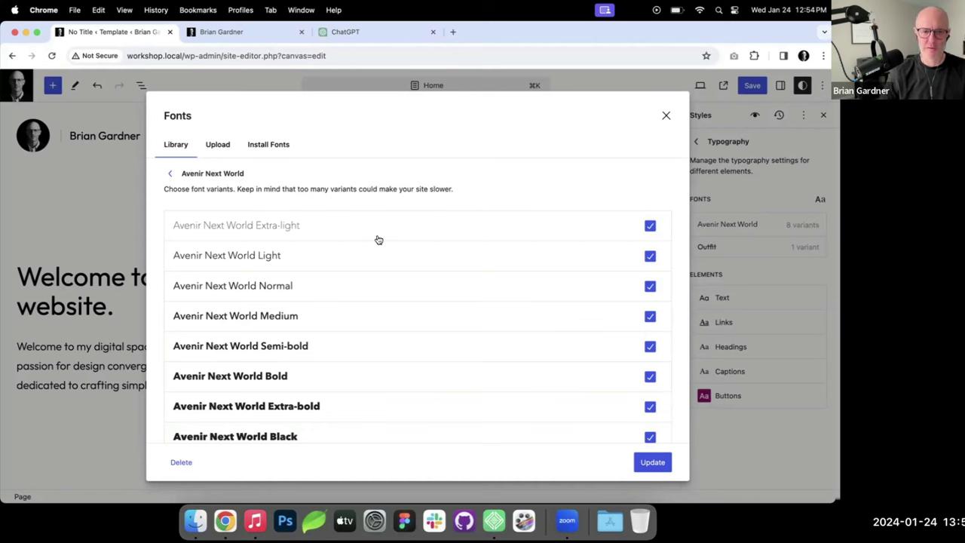
click(656, 465)
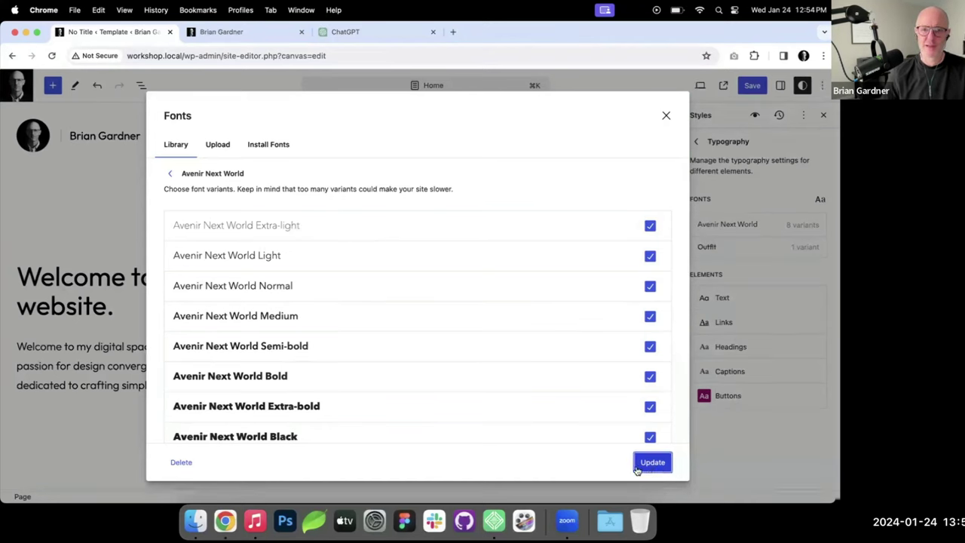
click(666, 117)
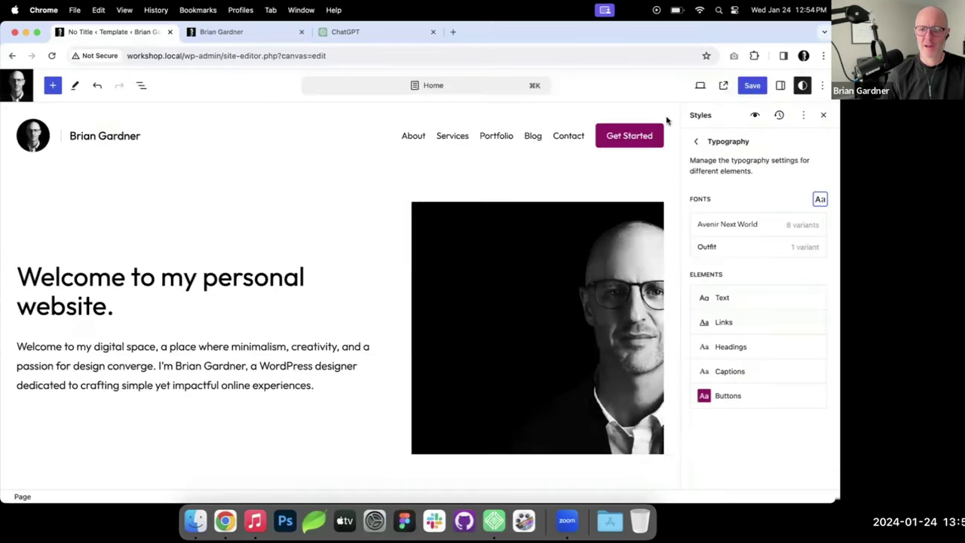
Step: Set the site's text font to Avenir Next World and save the custom styles
click(722, 299)
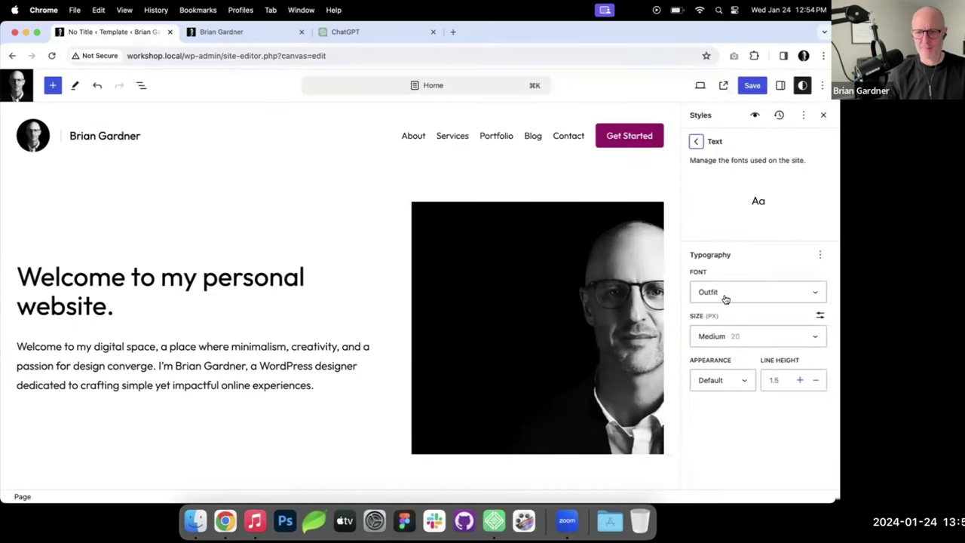
click(726, 300)
click(728, 305)
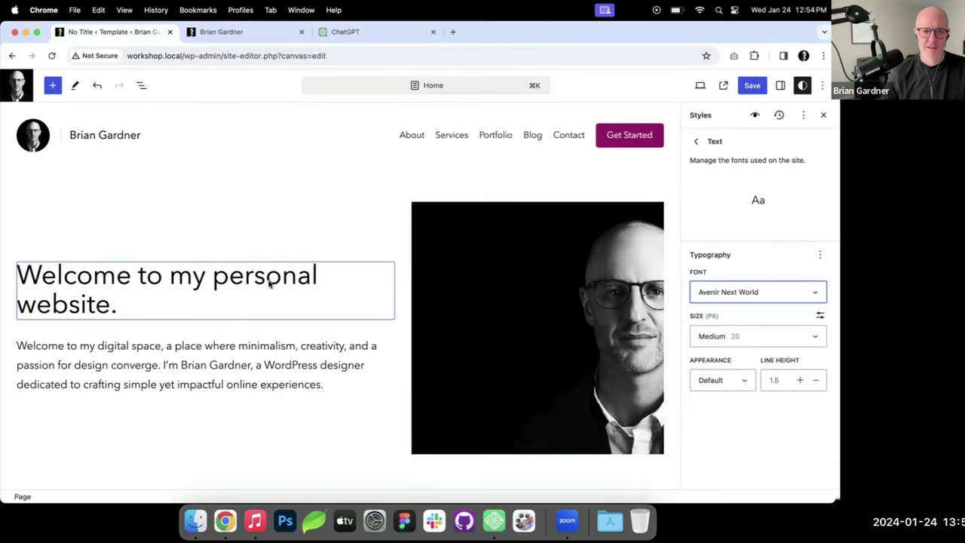
click(750, 86)
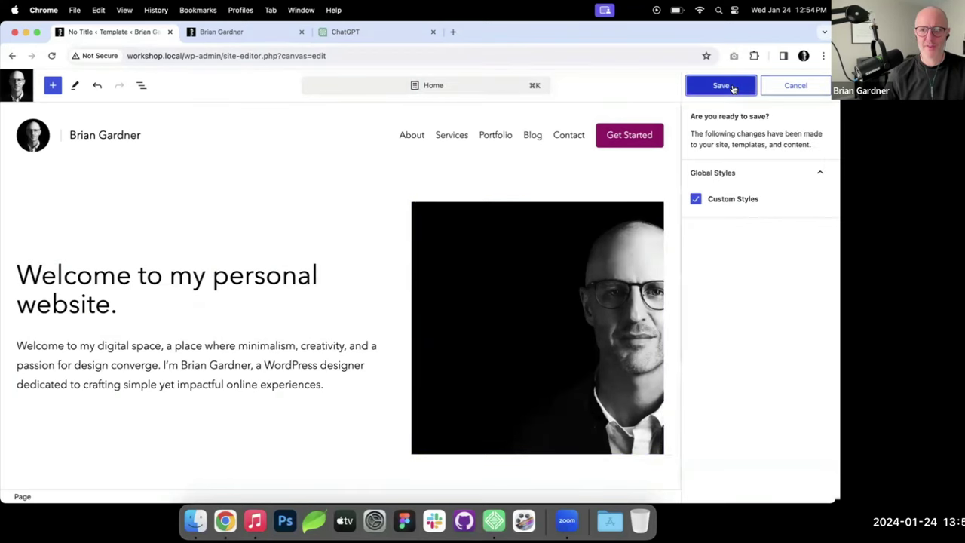
click(733, 88)
Step: Reload the live homepage and check how the text font looks from the hero through the services section
click(249, 32)
key(super+r)
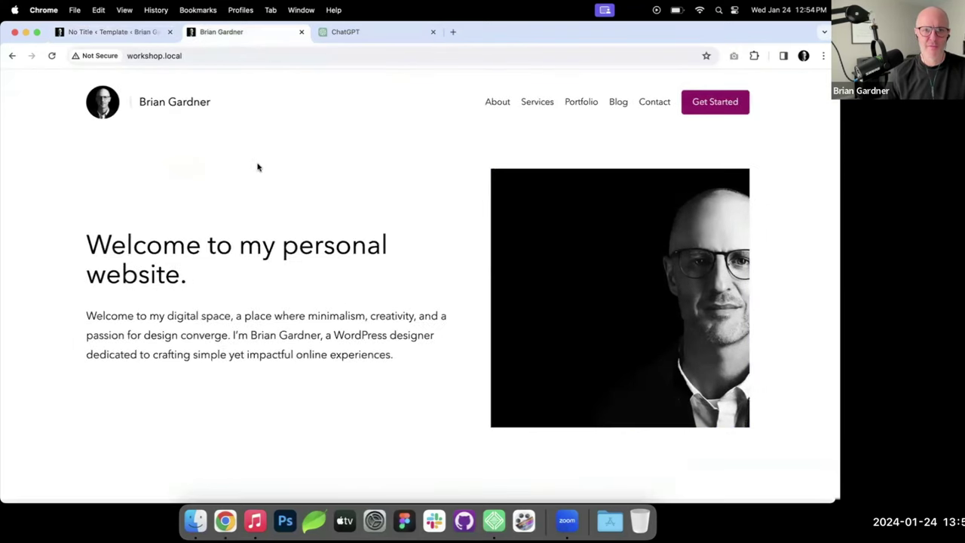
scroll(420, 199, down, 5)
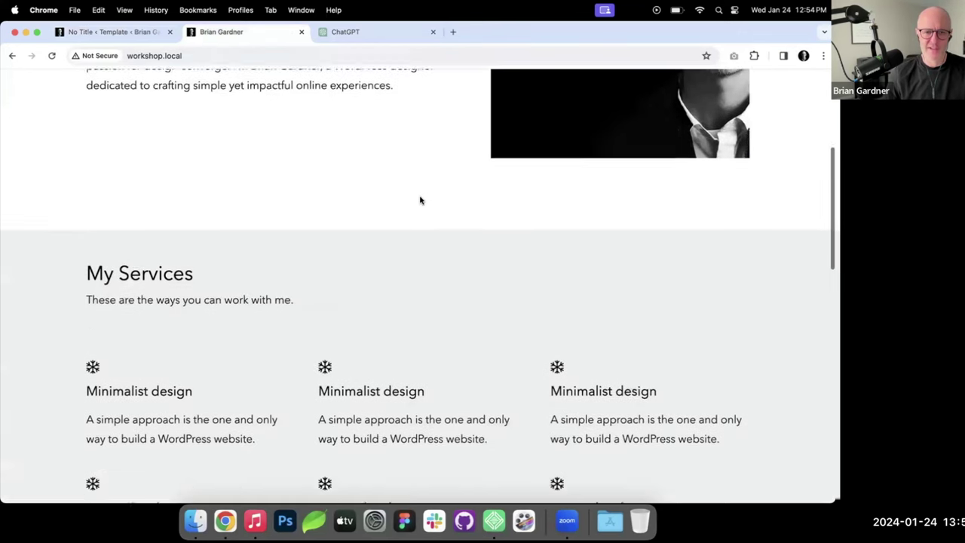
scroll(420, 200, down, 3)
scroll(420, 200, up, 8)
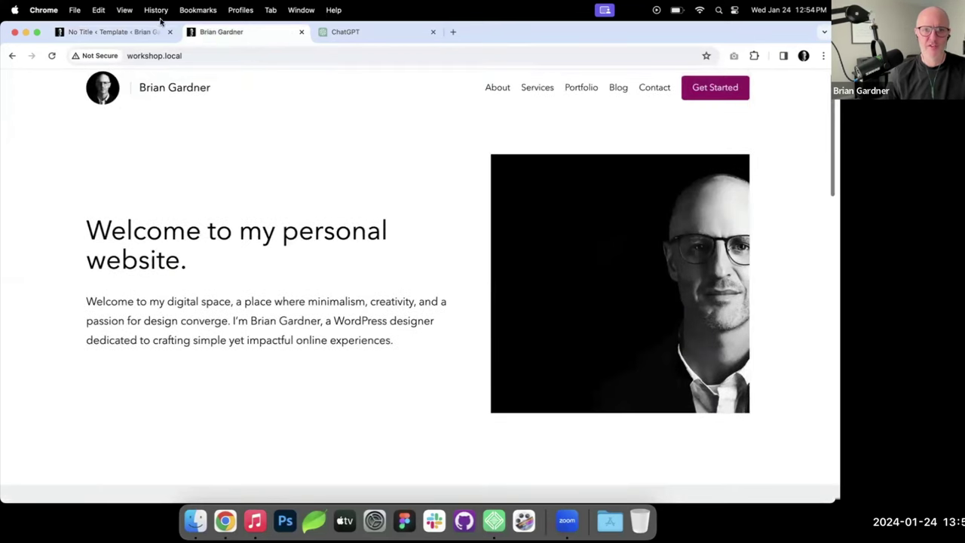
Step: Back in the Site Editor, set all headings to Avenir Next World with Semi Bold appearance and save the custom styles
click(134, 32)
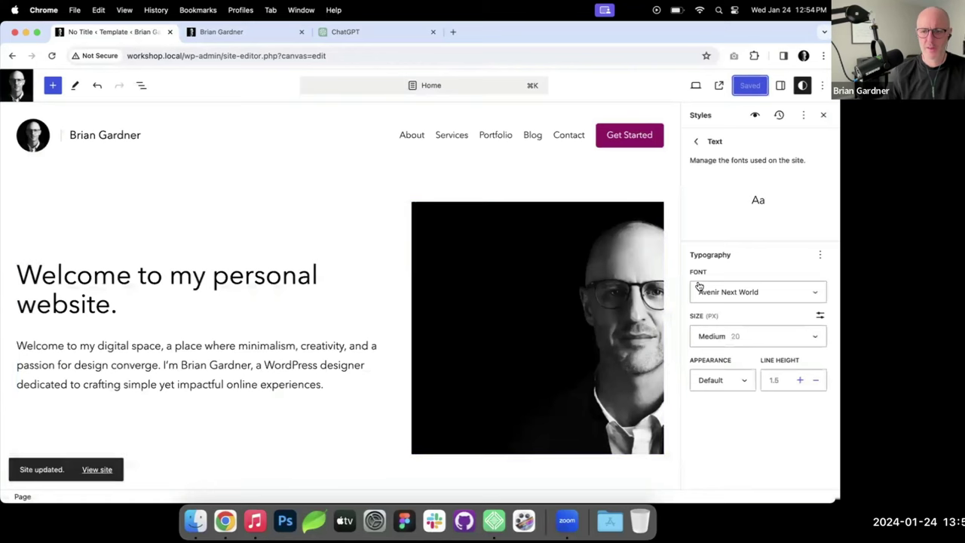
click(696, 142)
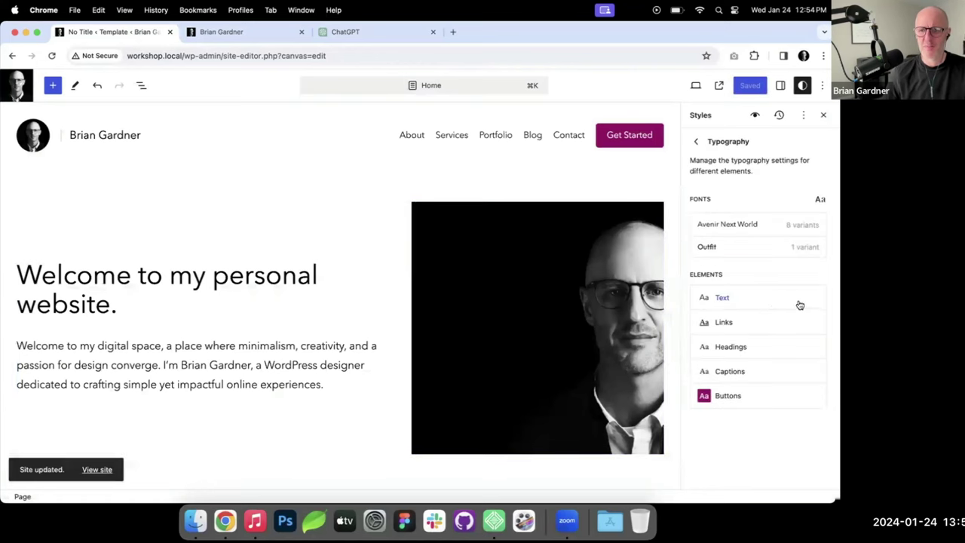
click(736, 348)
click(754, 334)
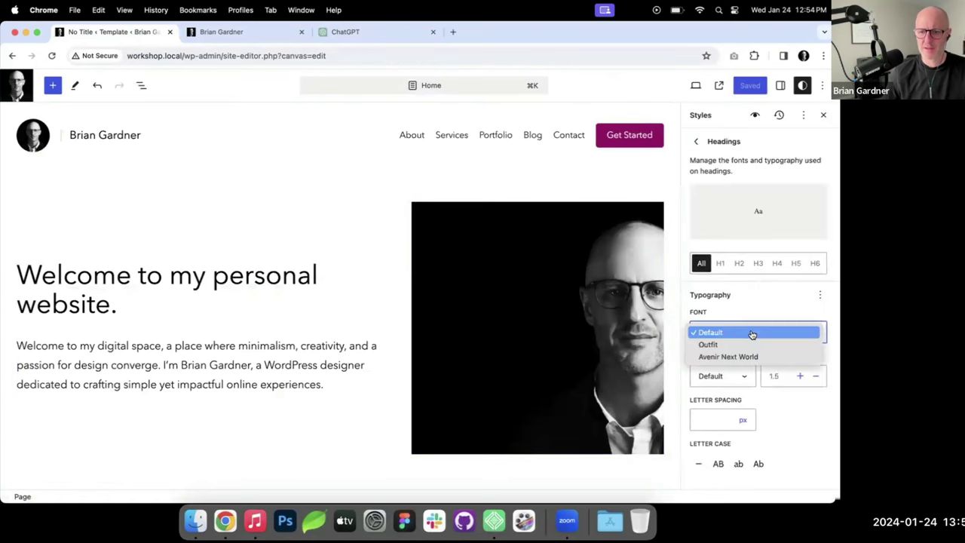
click(750, 357)
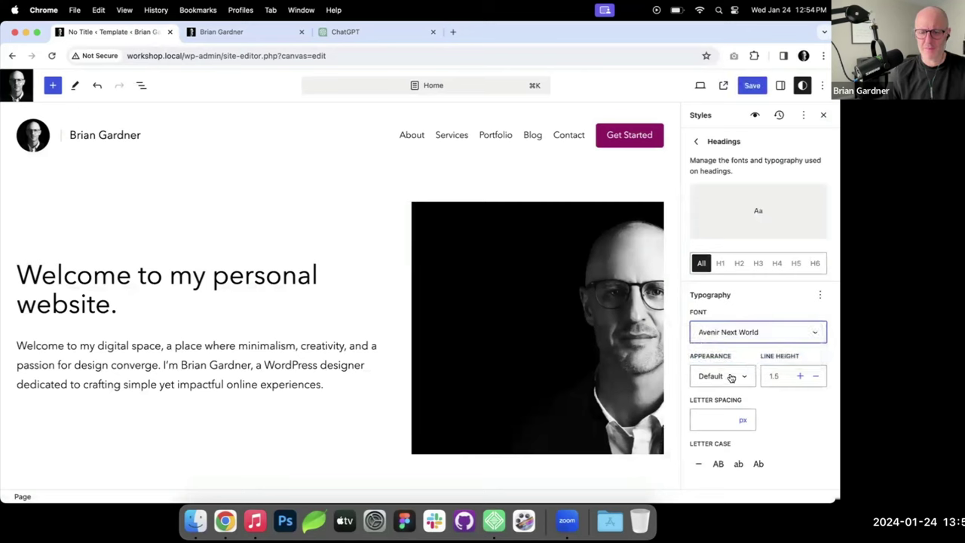
click(731, 377)
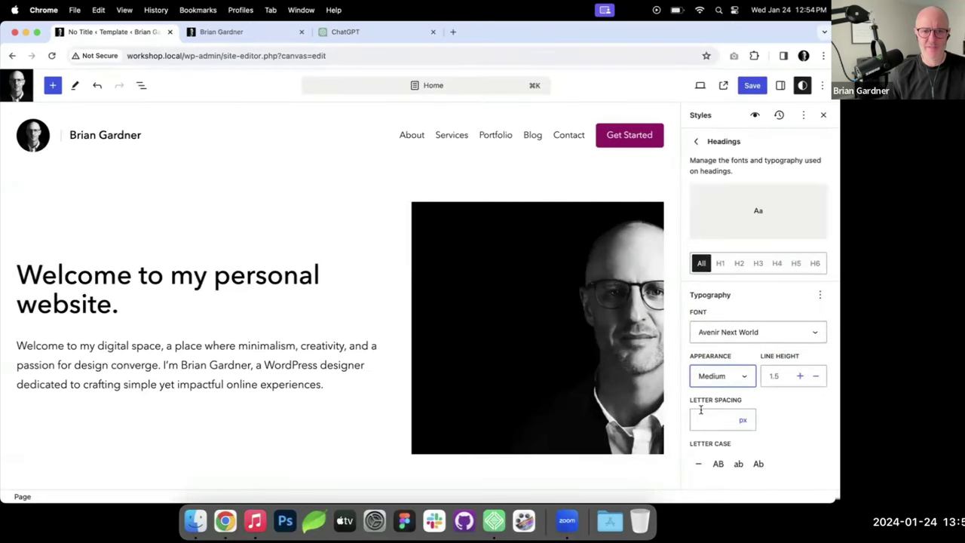
click(728, 377)
click(713, 447)
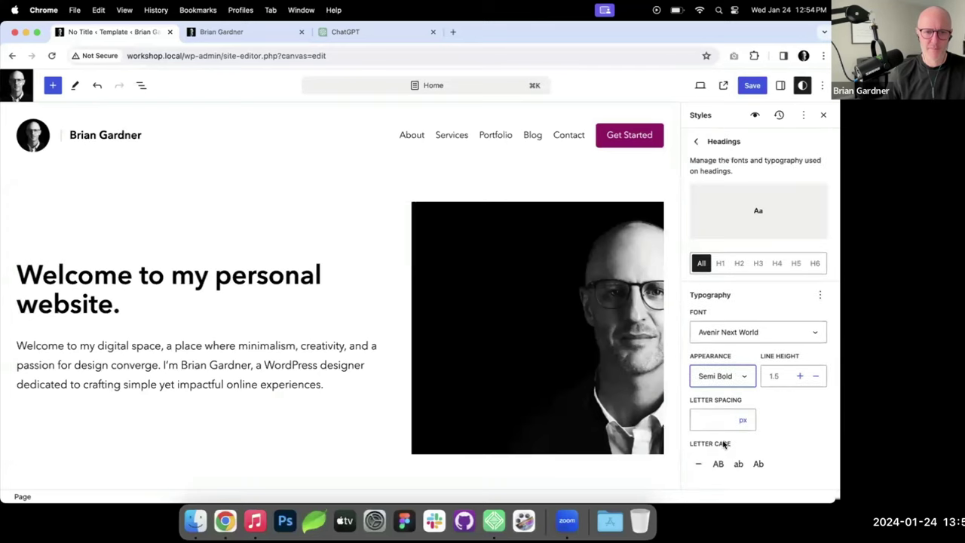
click(744, 85)
click(721, 86)
Step: Check the heading styling on the live homepage from the hero down to the call-to-action section
click(261, 34)
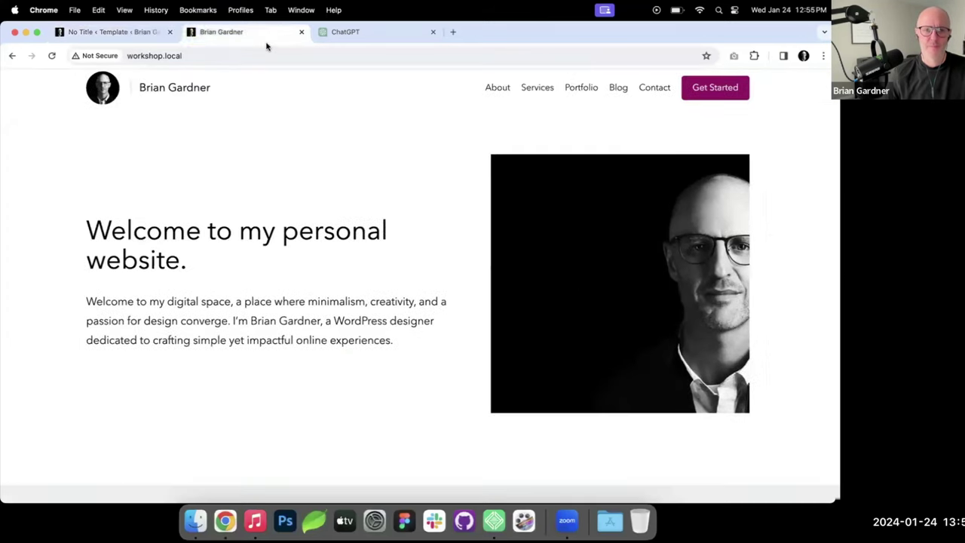
scroll(280, 174, down, 10)
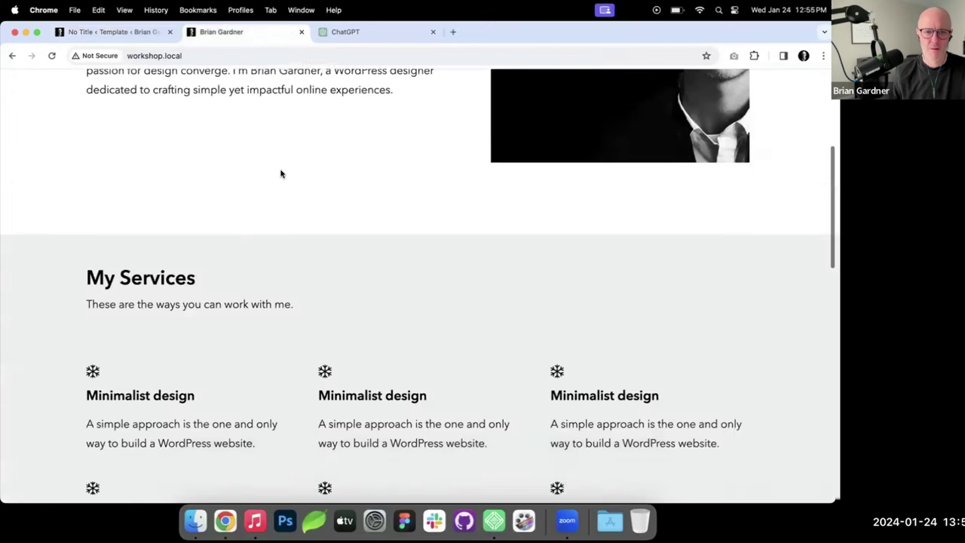
scroll(280, 174, down, 7)
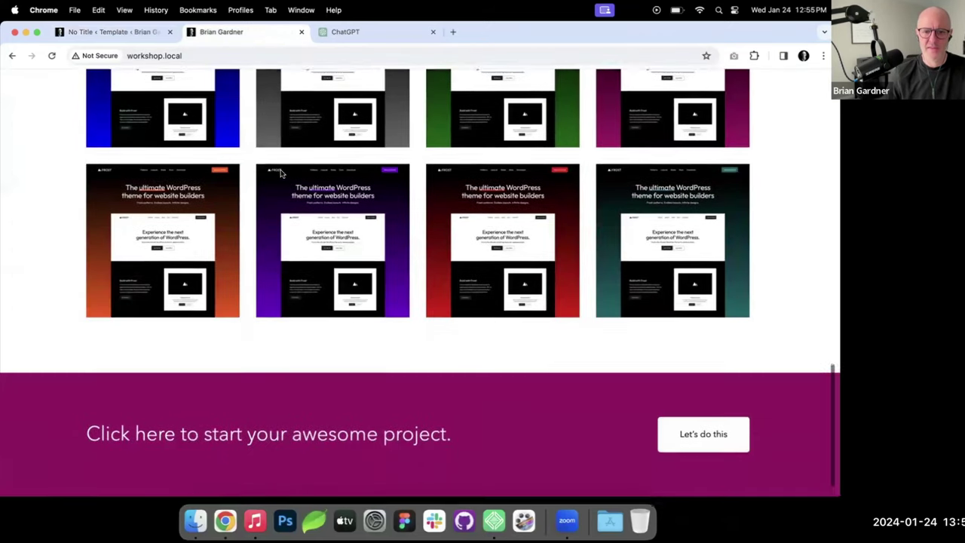
scroll(278, 328, up, 17)
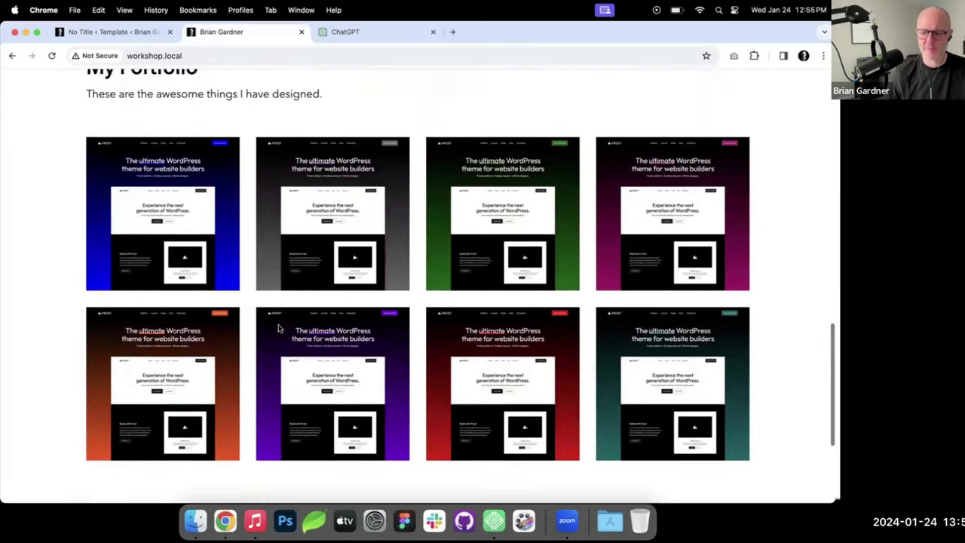